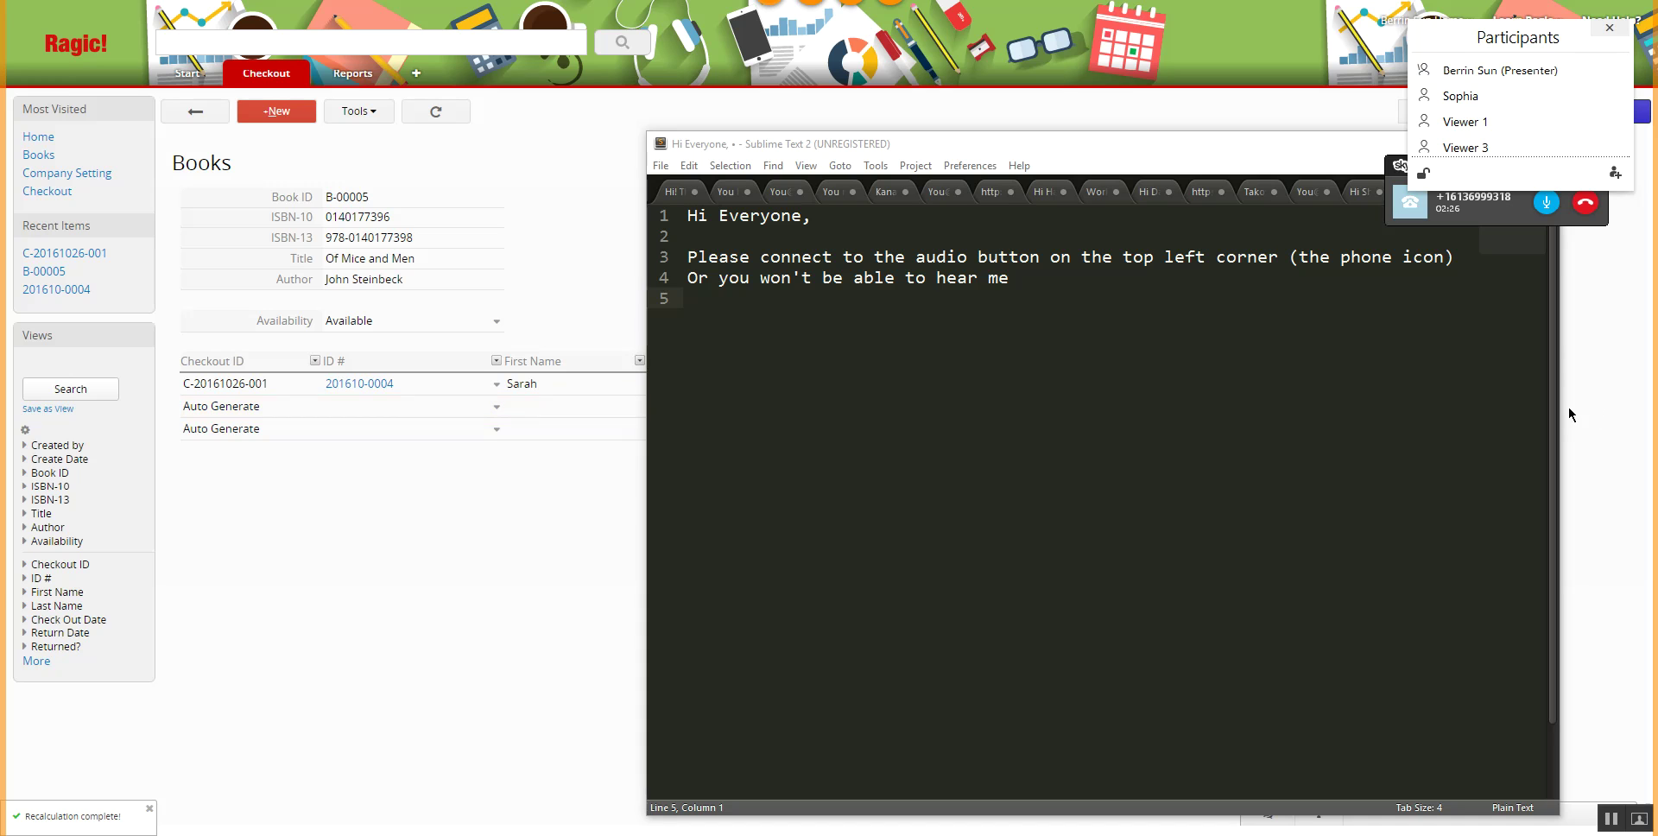
- Snap the Sublime Text welcome note to the right, with the Ragic Books record filling the left
left_click_drag(1560, 409, 955, 394)
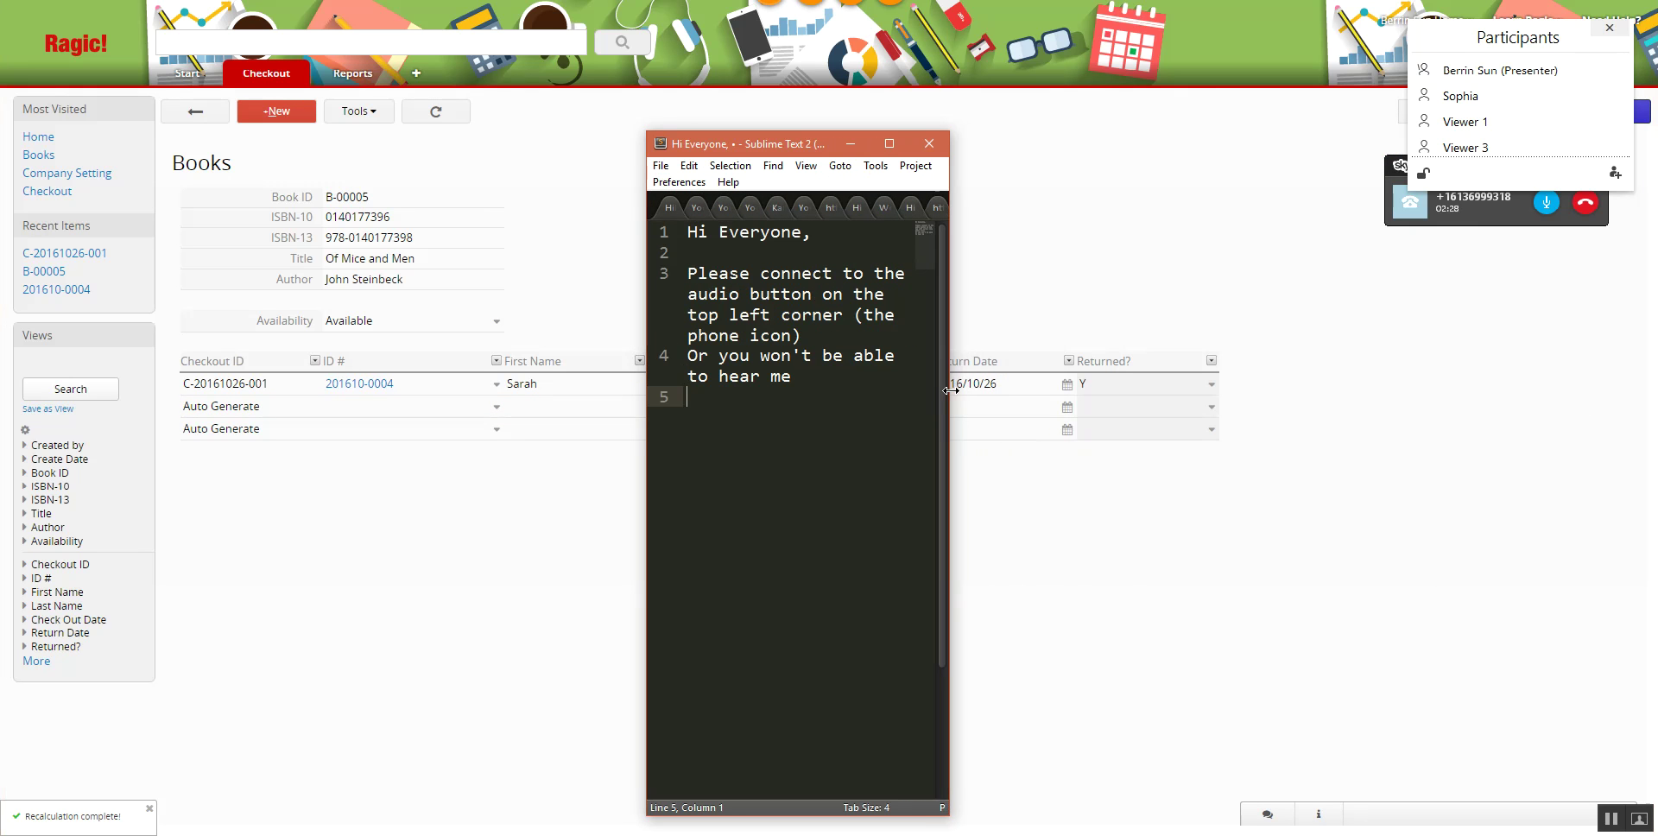
left_click_drag(723, 156, 1656, 192)
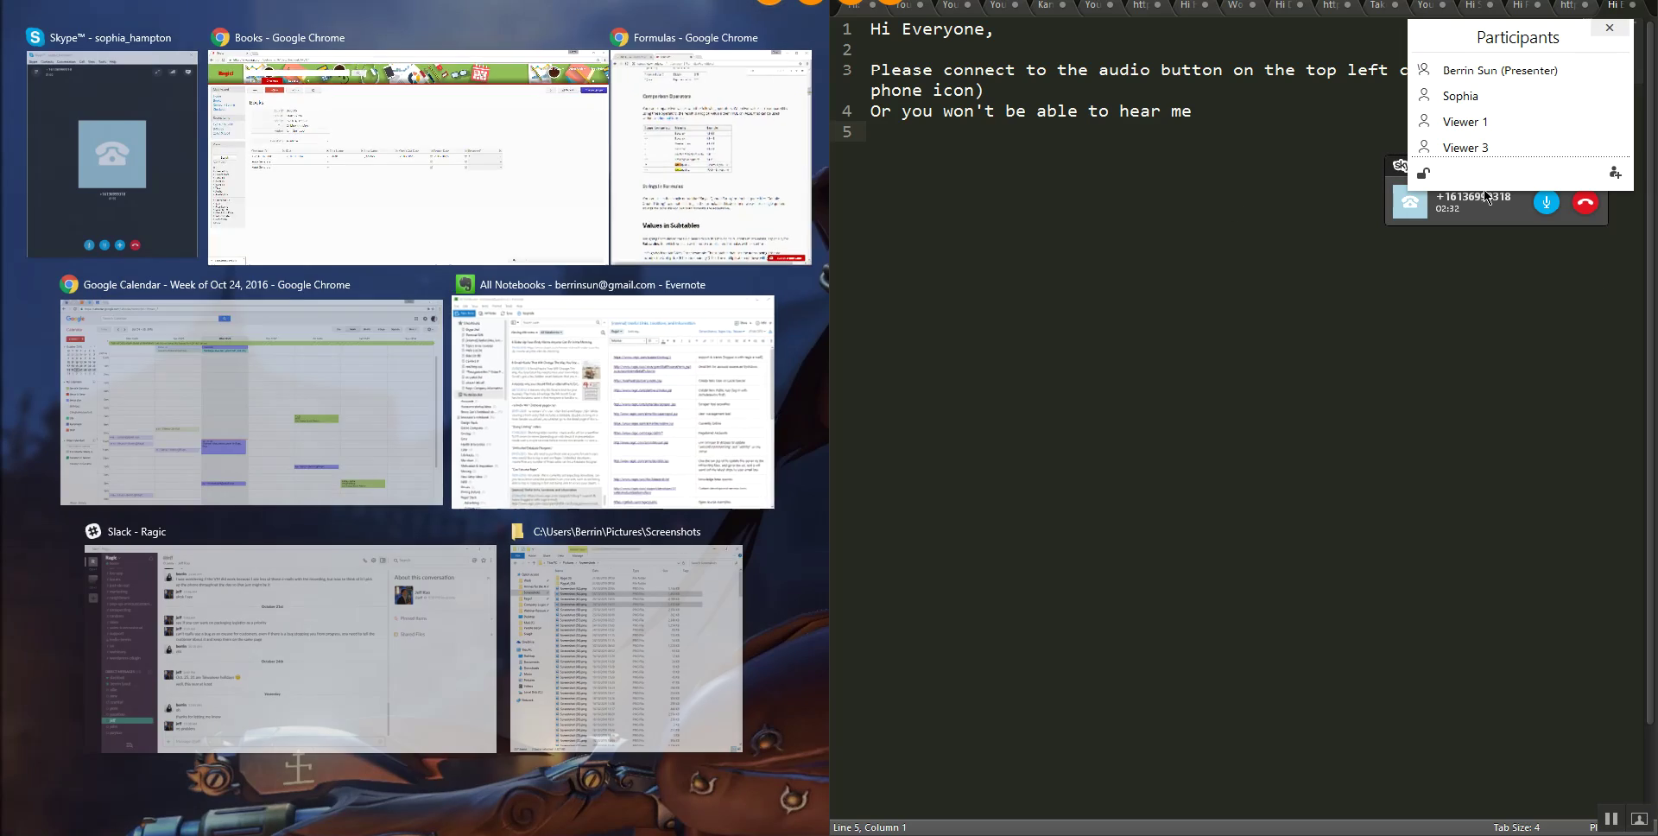
left_click(351, 142)
left_click_drag(829, 277, 1427, 263)
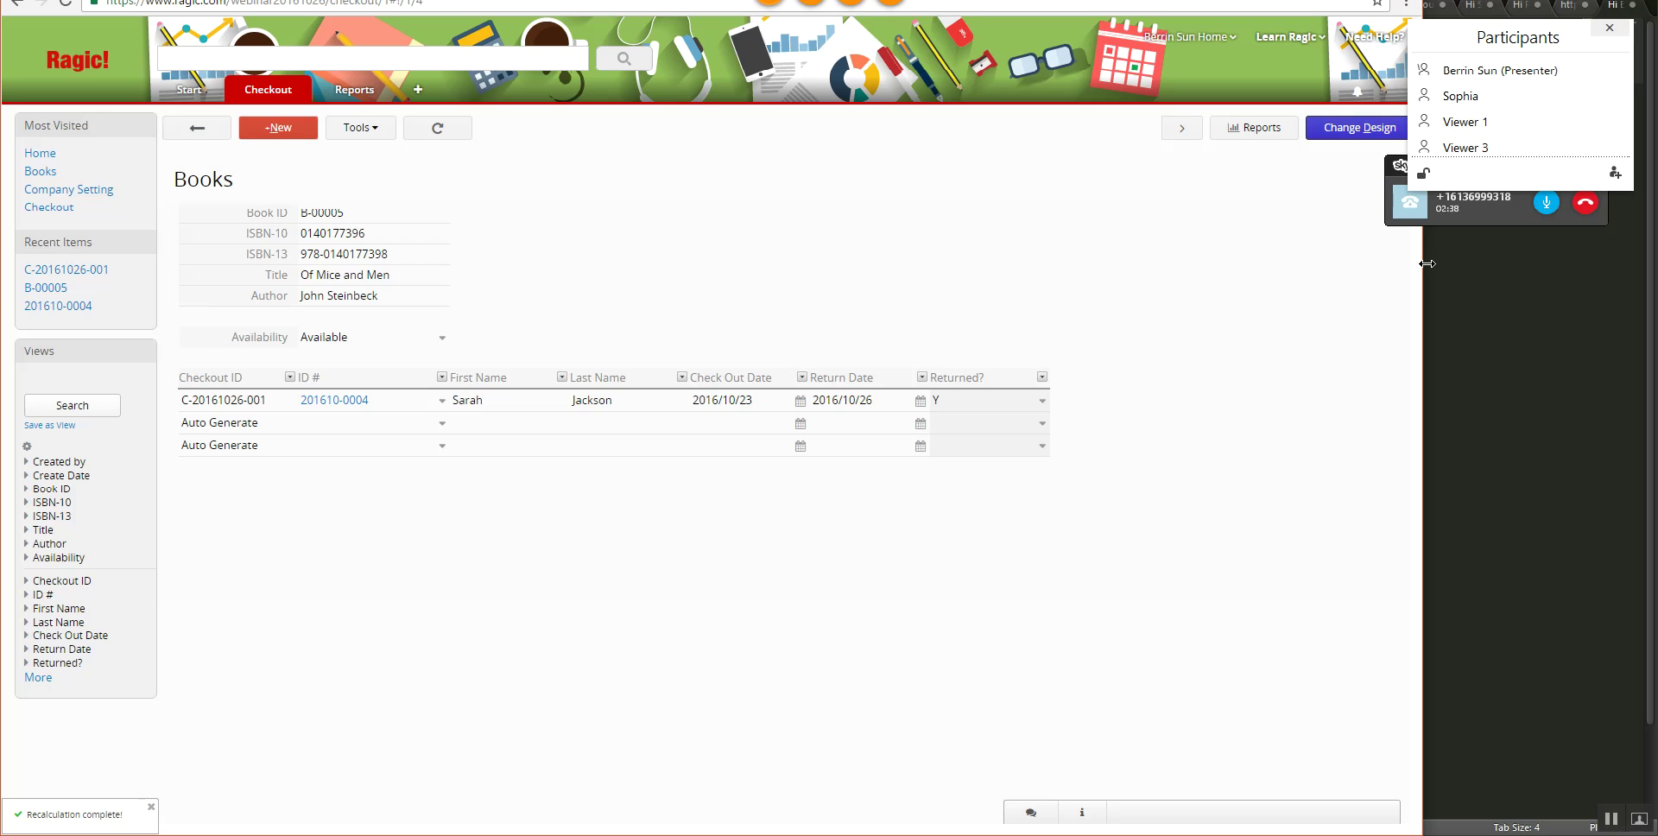
left_click_drag(1423, 263, 1387, 268)
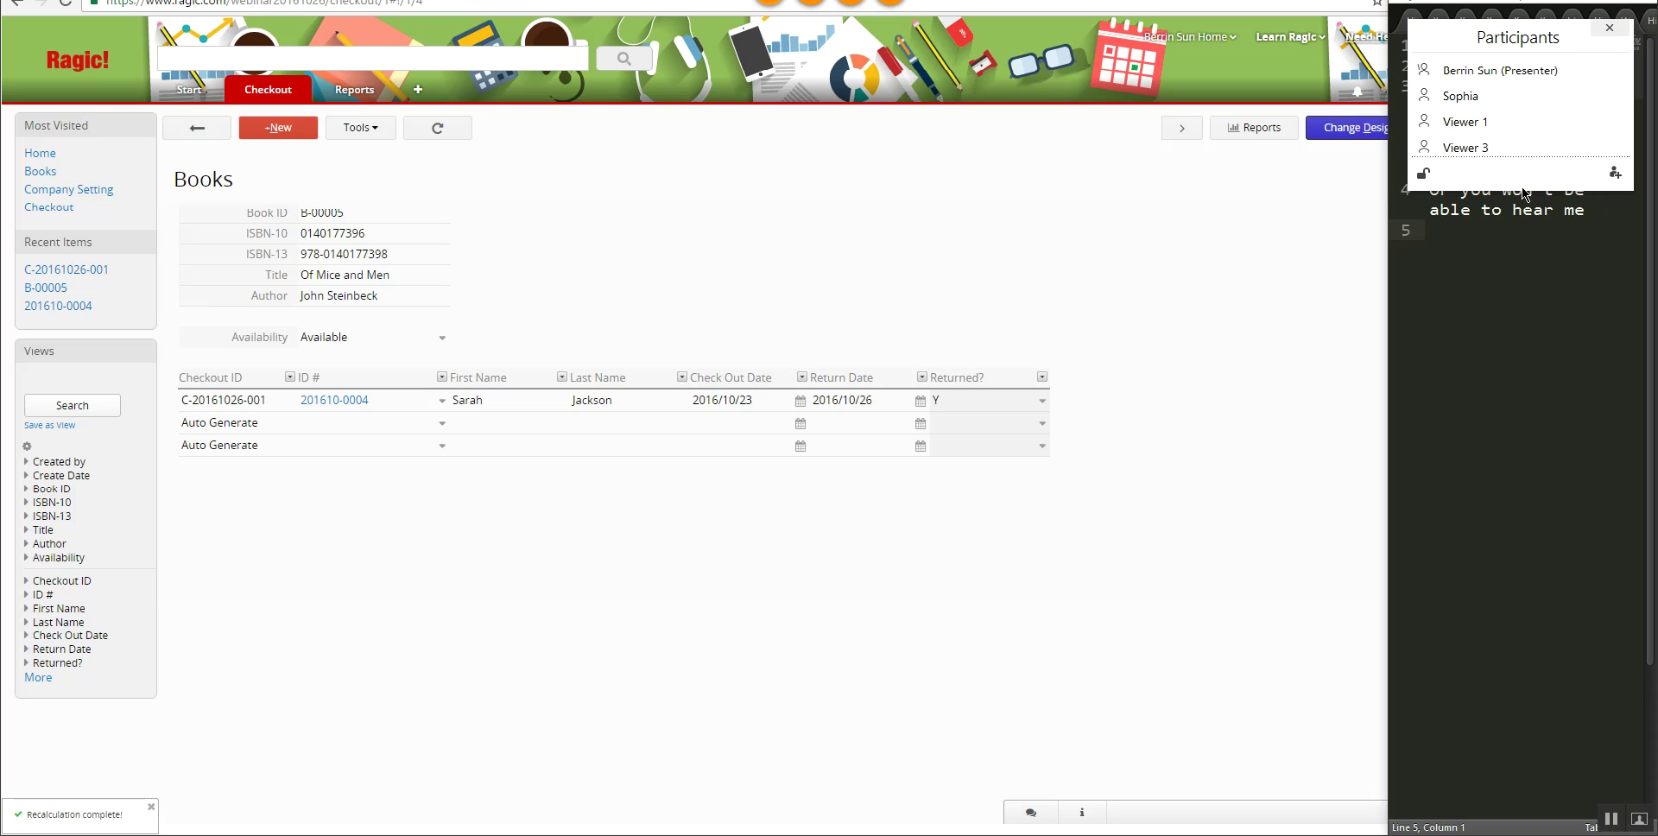
- Rearrange the conferencing panels so the Chat sits above the enlarged Participants list
left_click_drag(1517, 195, 1517, 263)
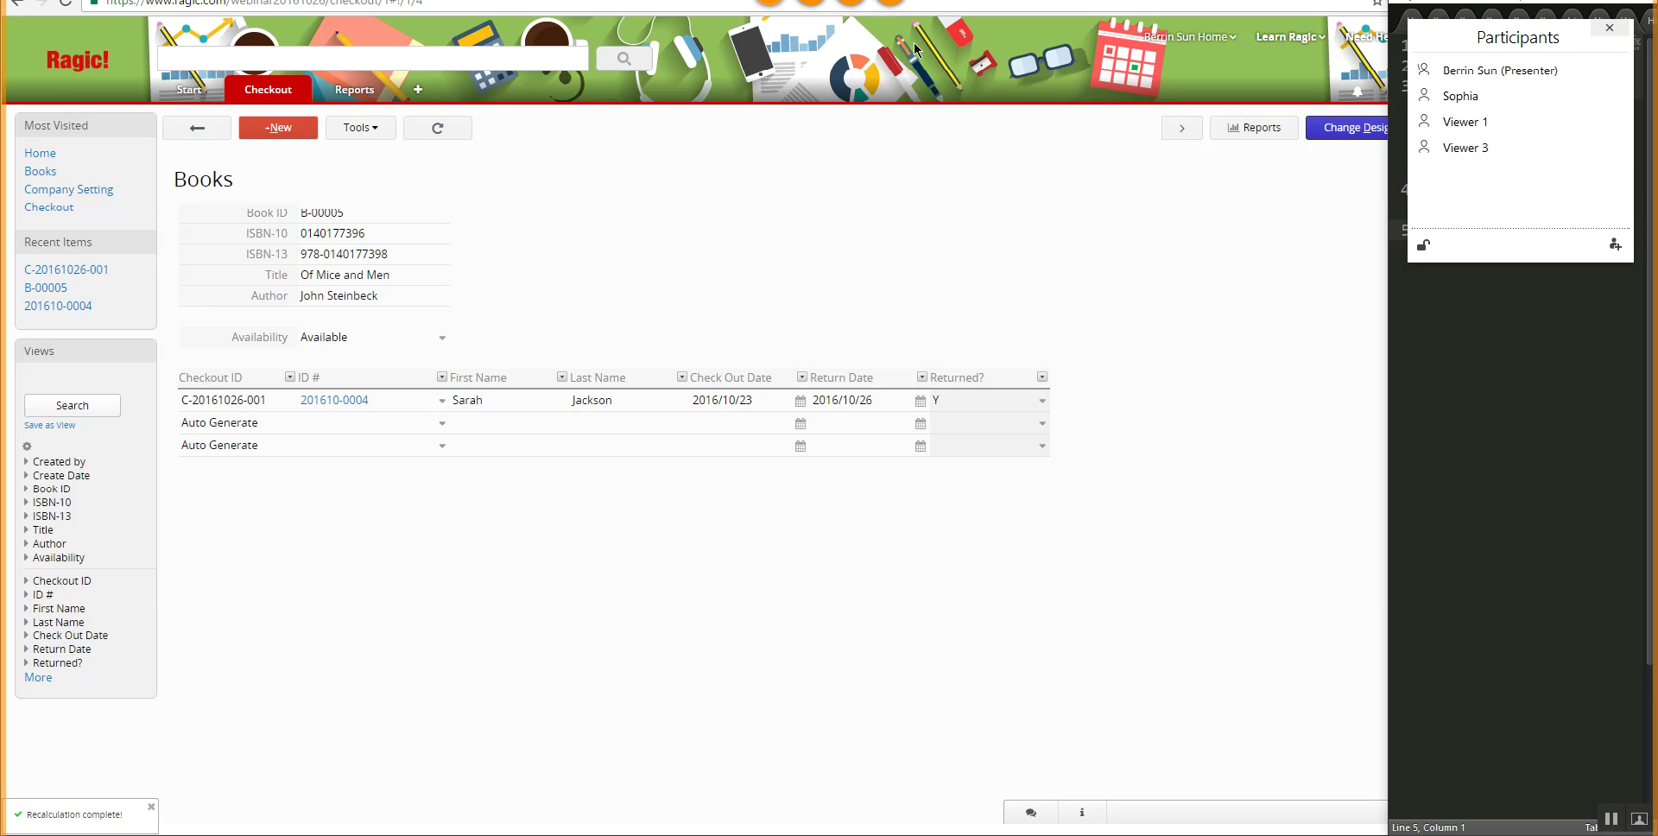
left_click_drag(832, 37, 1536, 310)
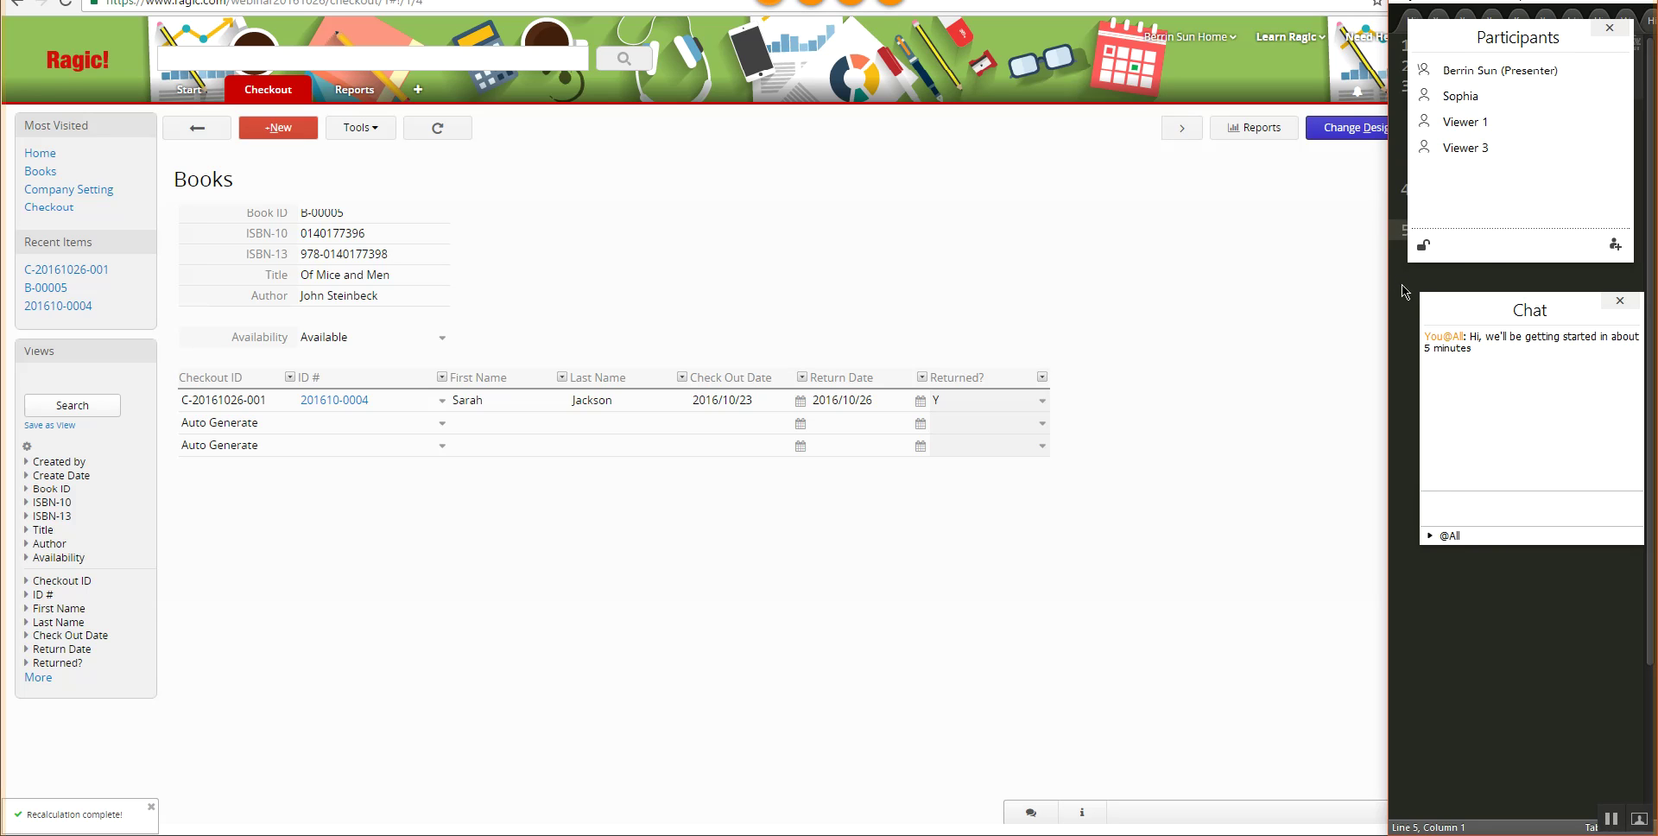
left_click_drag(1553, 38, 1570, 576)
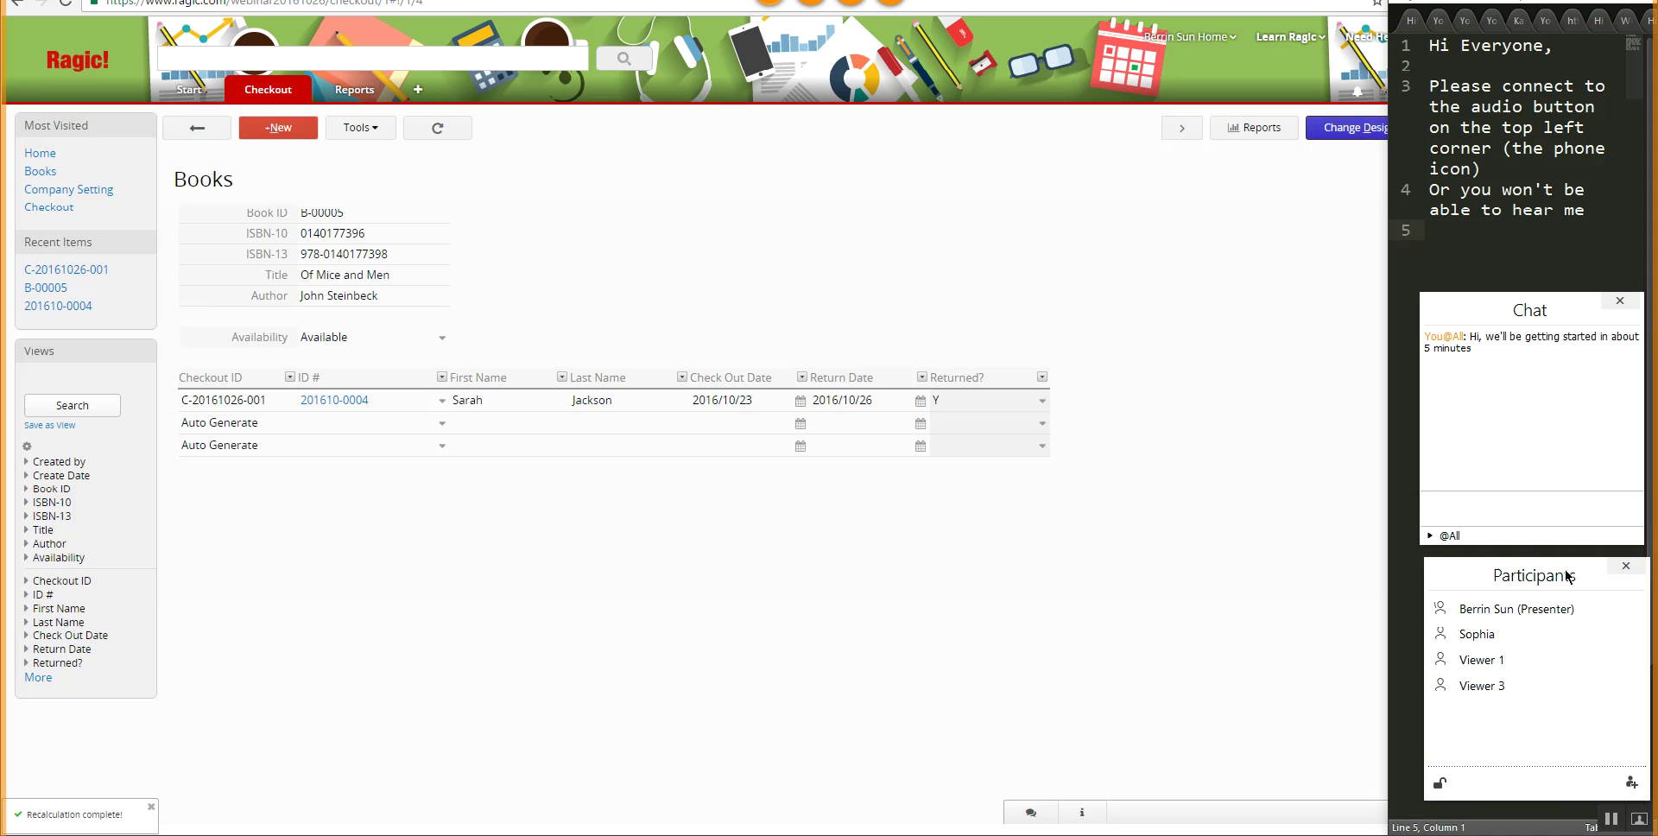
- Copy the Sublime Text welcome note and send it in chat to everyone
left_click_drag(1593, 249, 1366, 41)
key("ctrl+c")
left_click(1486, 505)
key("ctrl+v")
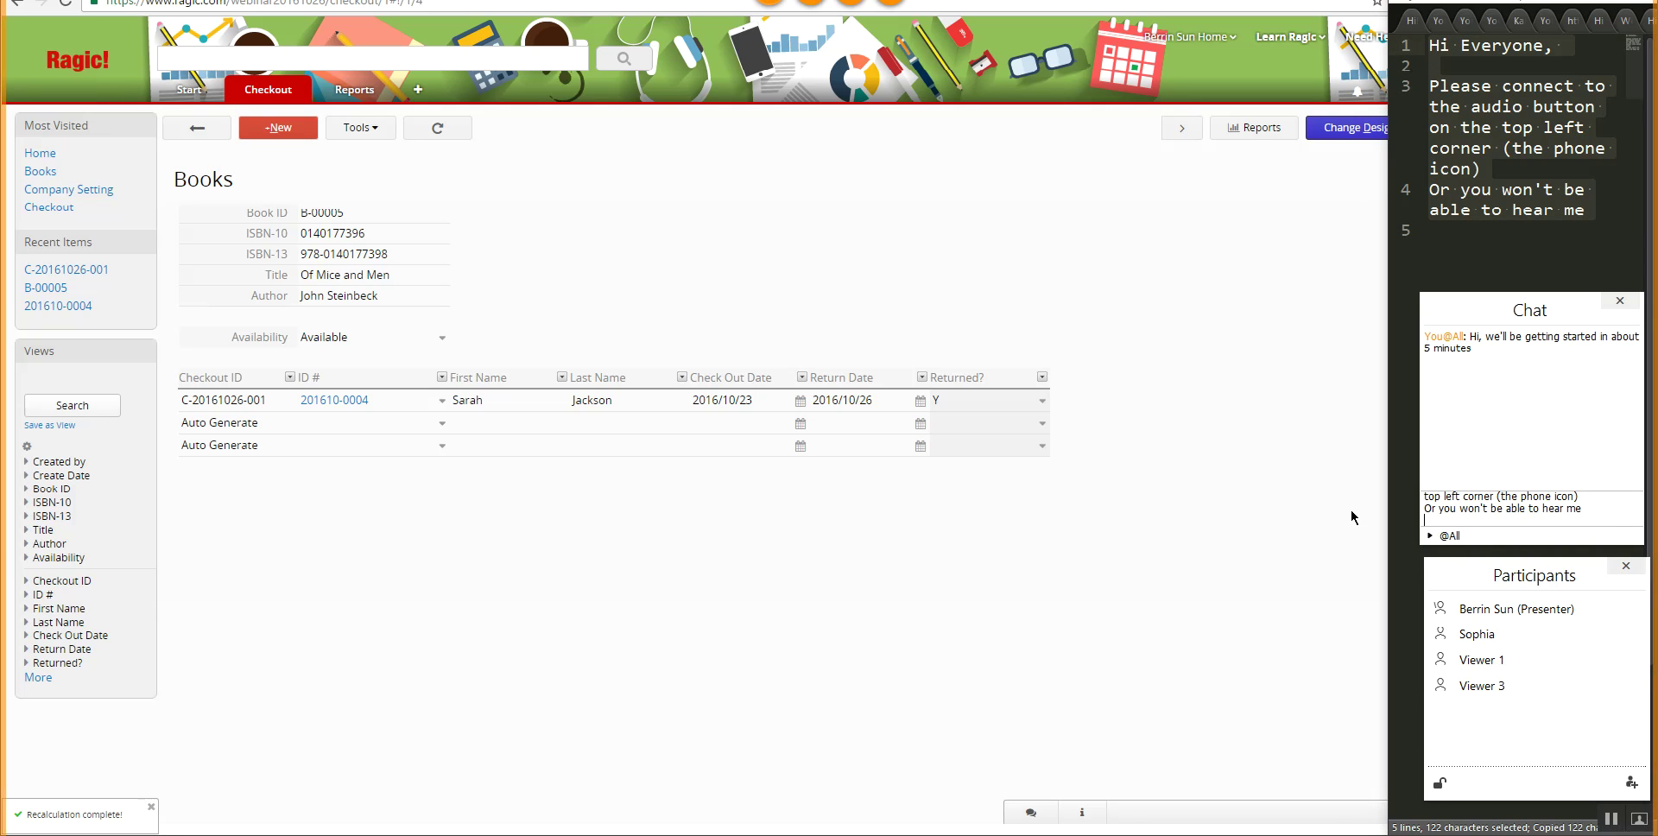
key("Return")
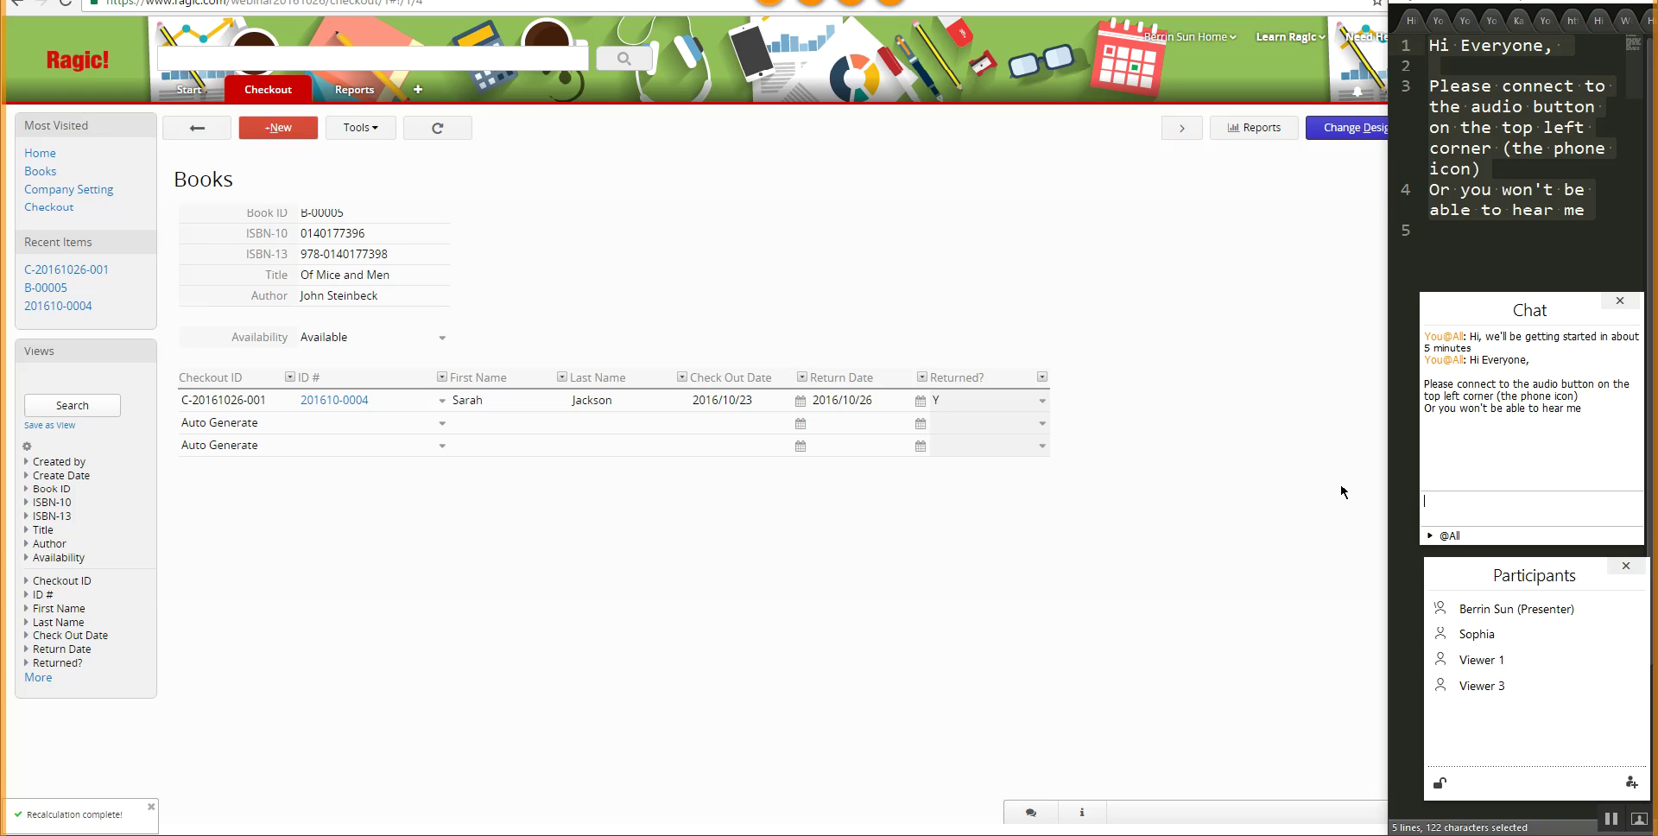
mouse_move(278, 93)
left_click_drag(1574, 569, 1564, 569)
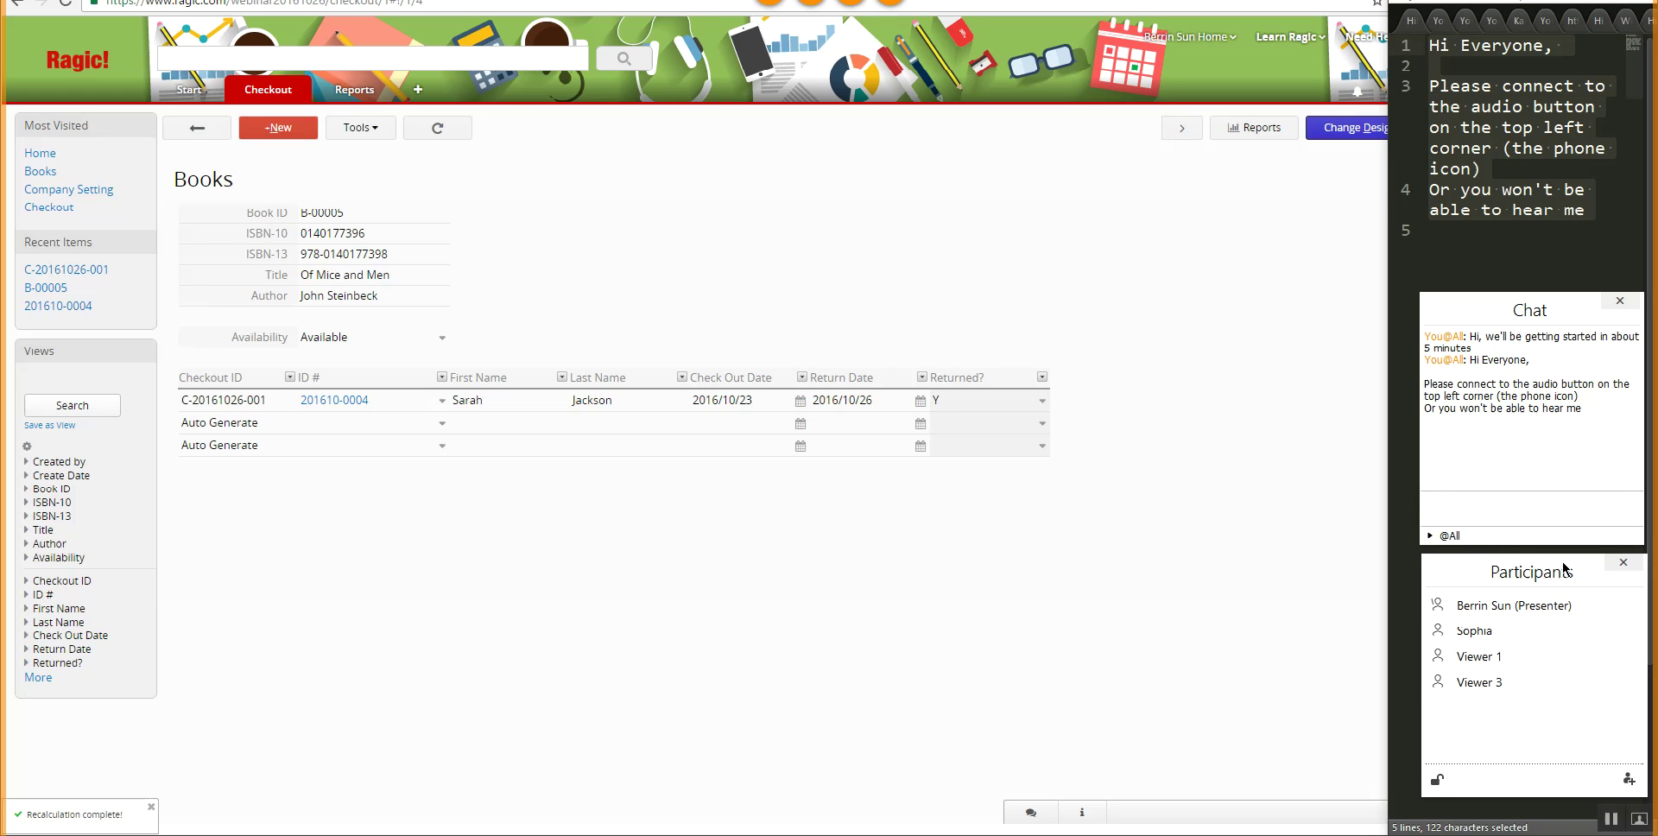
left_click(1243, 557)
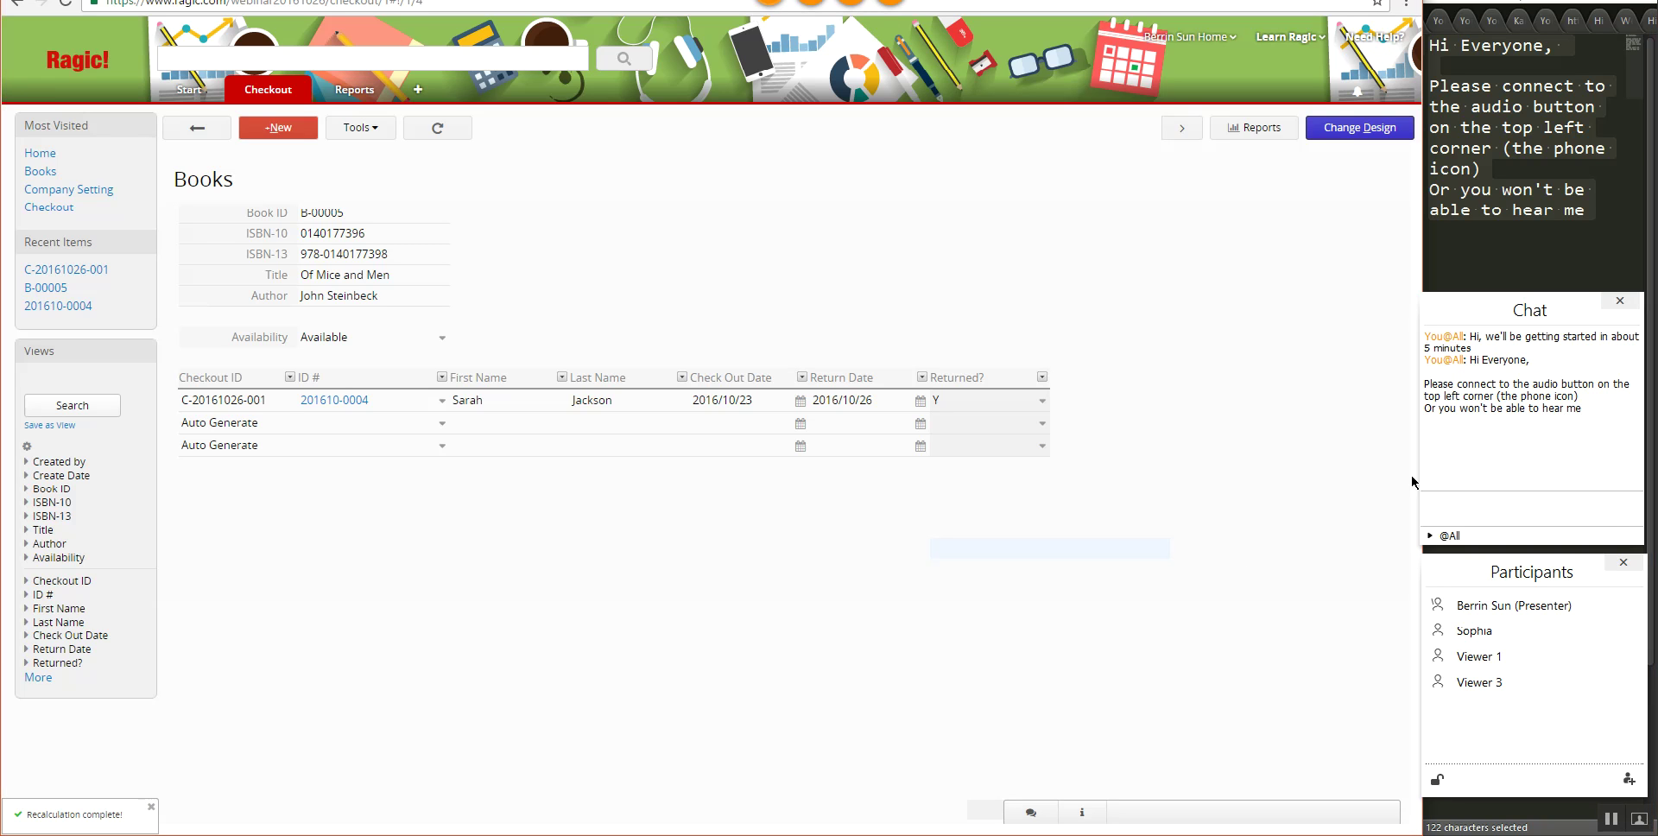
left_click_drag(1421, 243, 1383, 243)
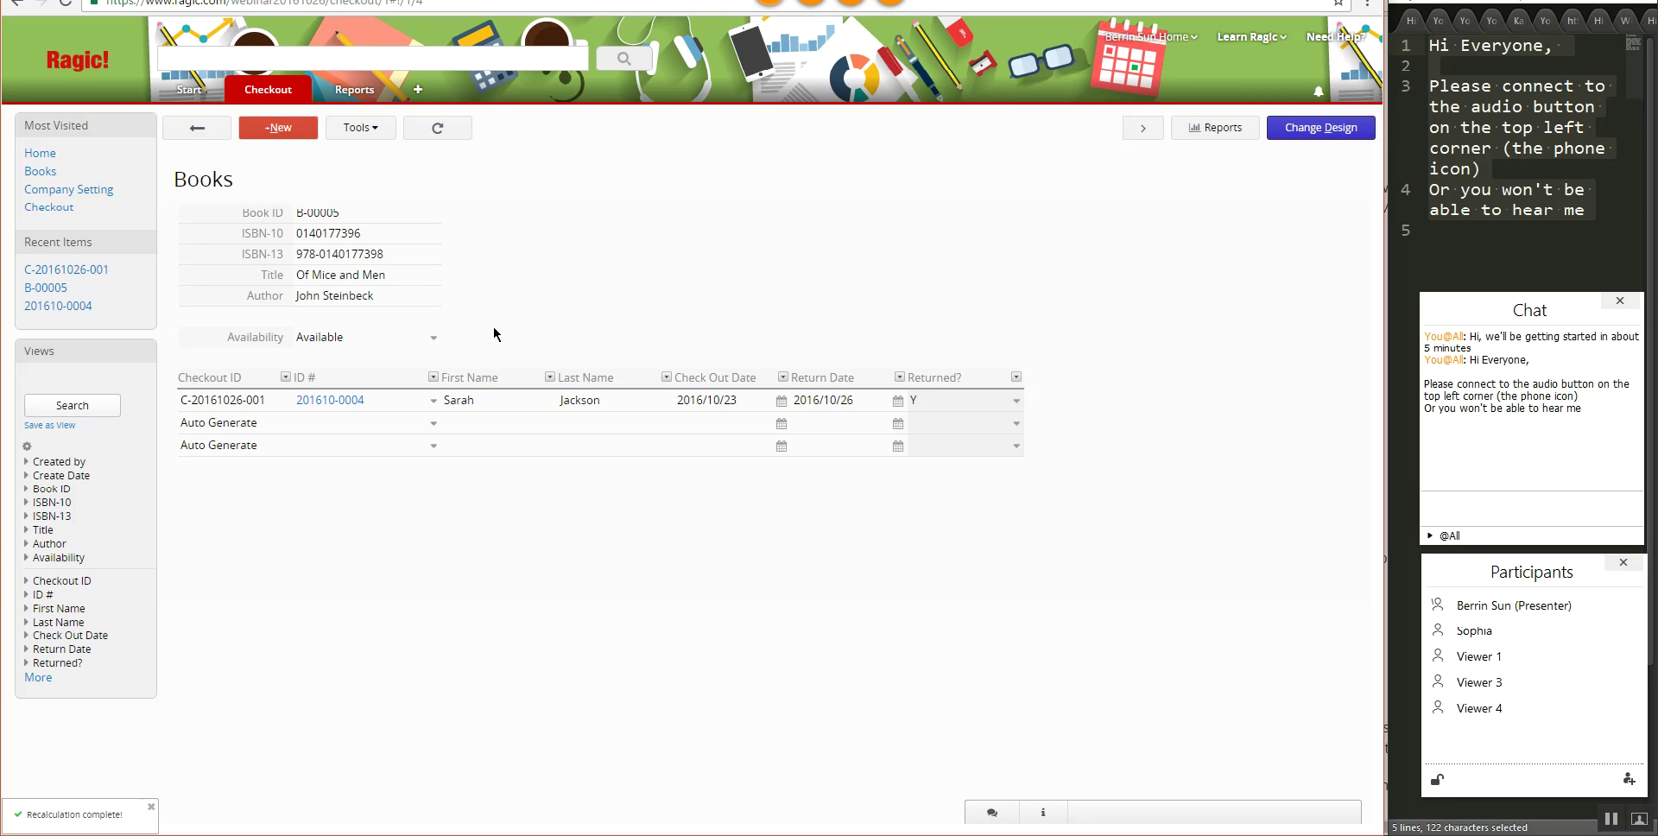
- From the All Books list, open record B-00002, To Kill a Mockingbird by Harper Lee
left_click(197, 127)
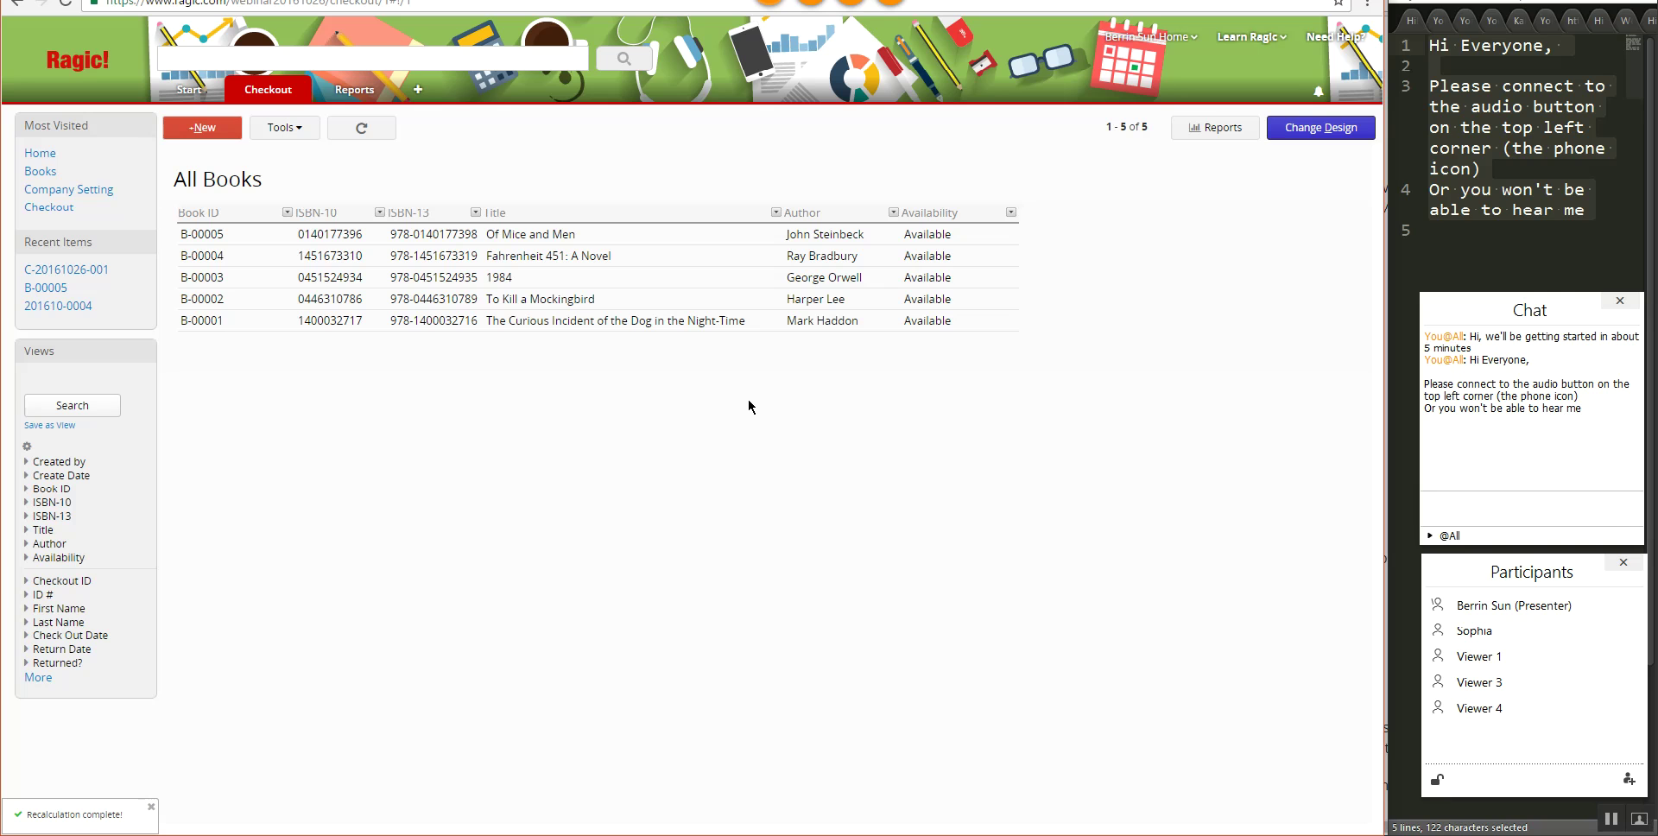
left_click(707, 302)
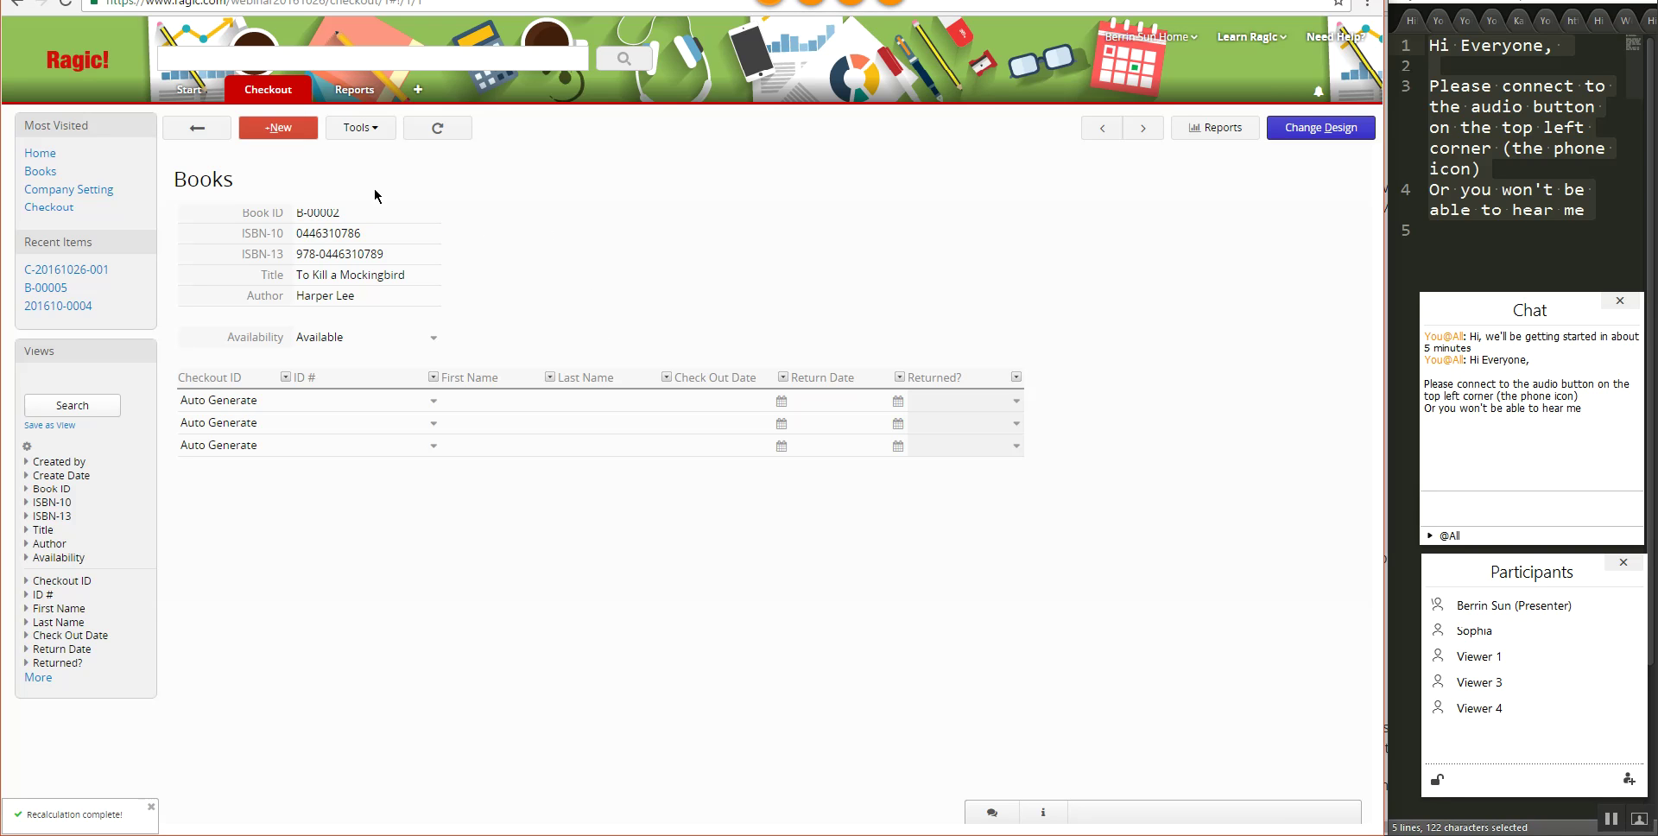
left_click(197, 128)
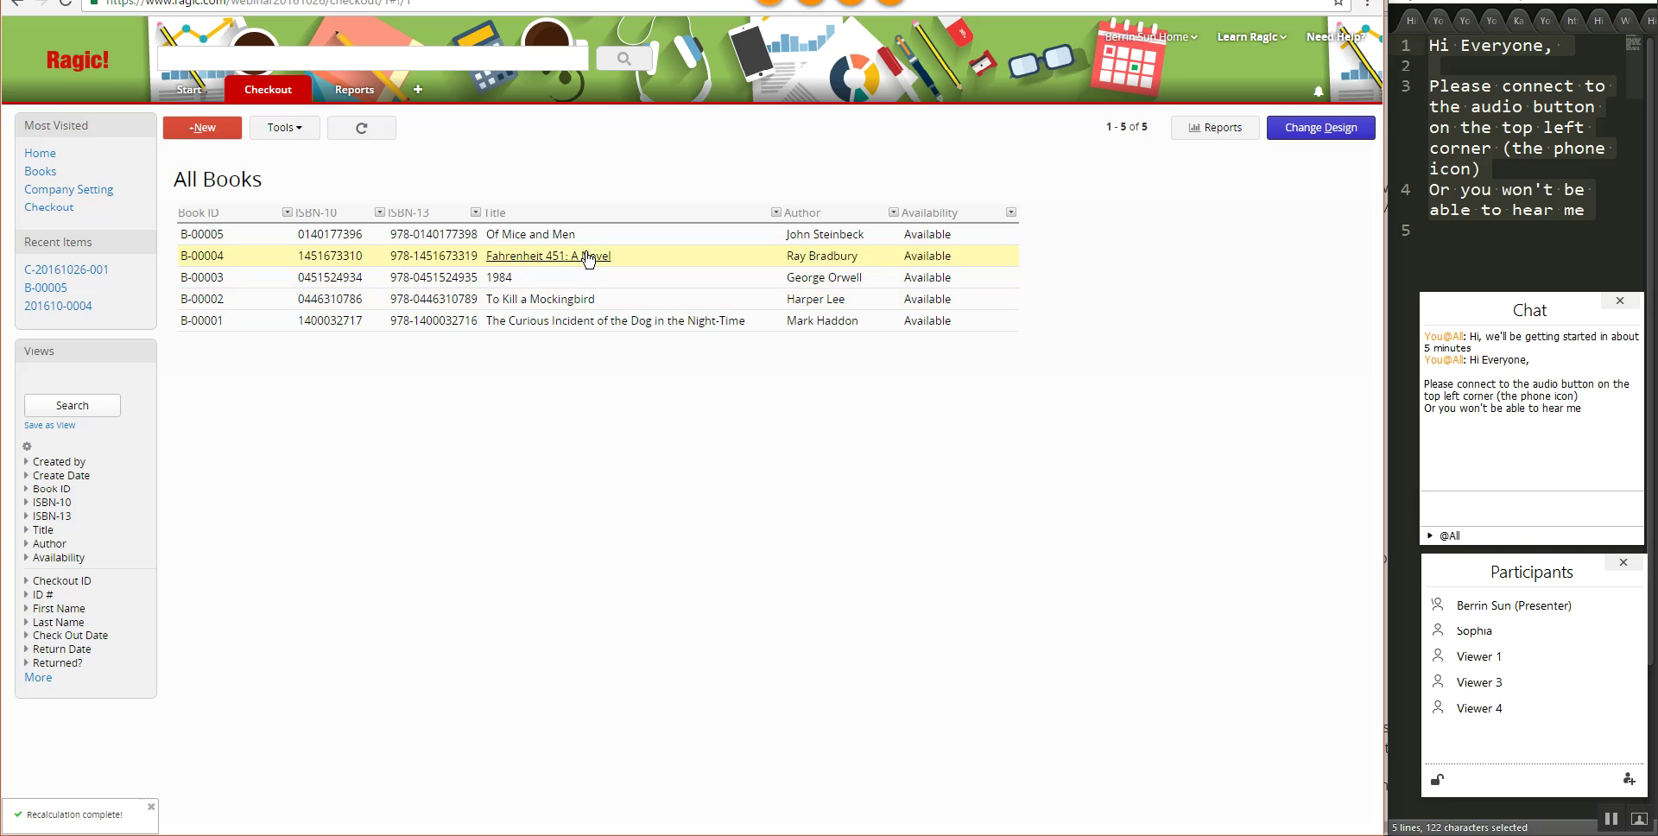
left_click(561, 298)
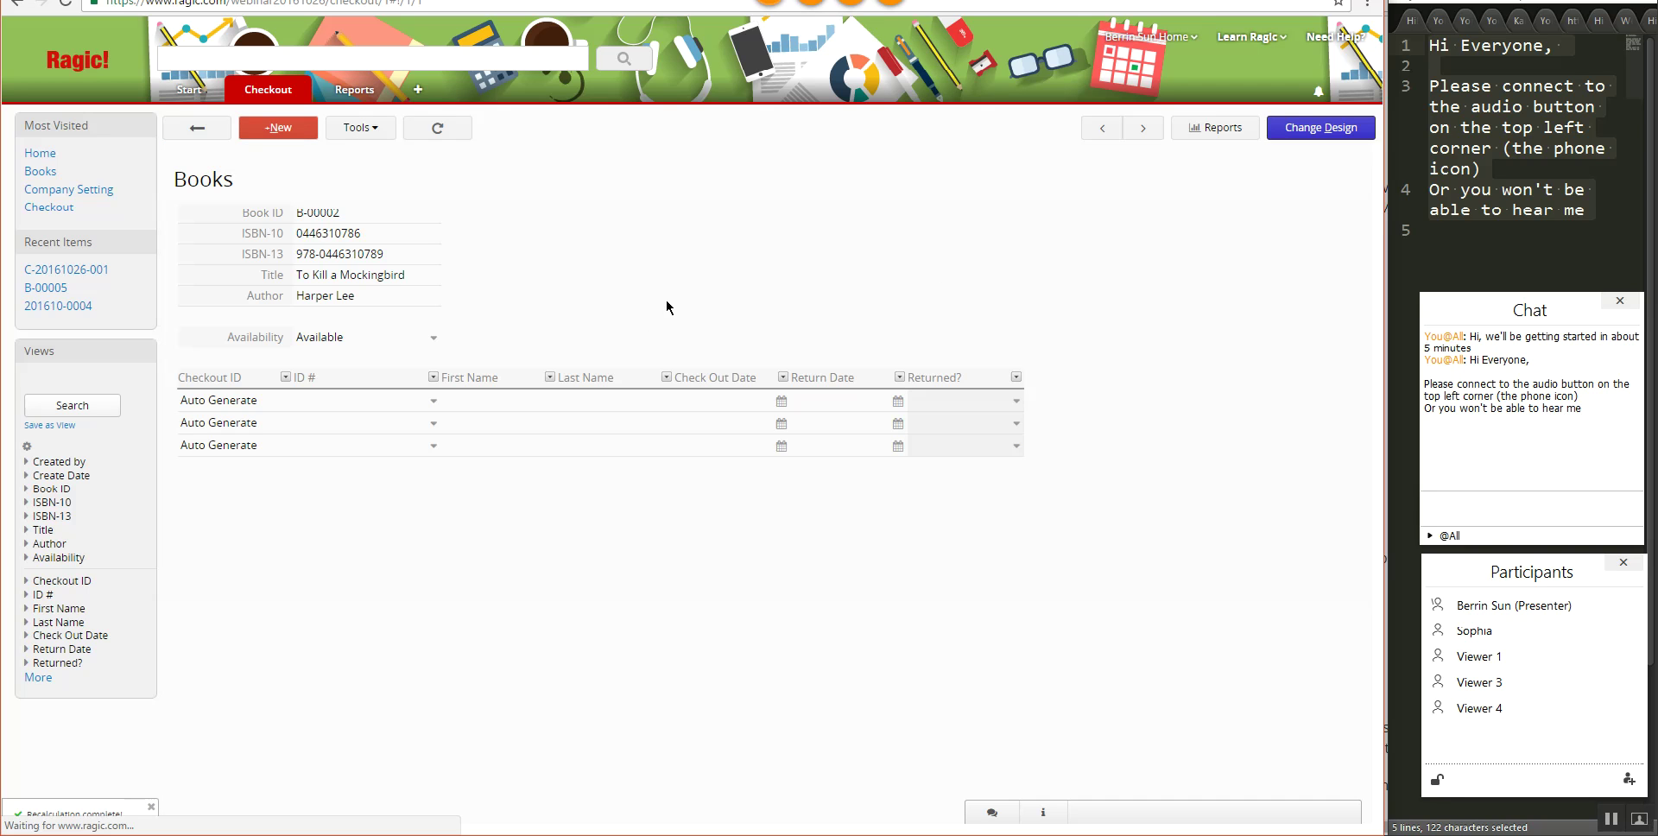
- Clone the To Kill a Mockingbird record, save it as B-00006, and return to All Books
left_click(344, 128)
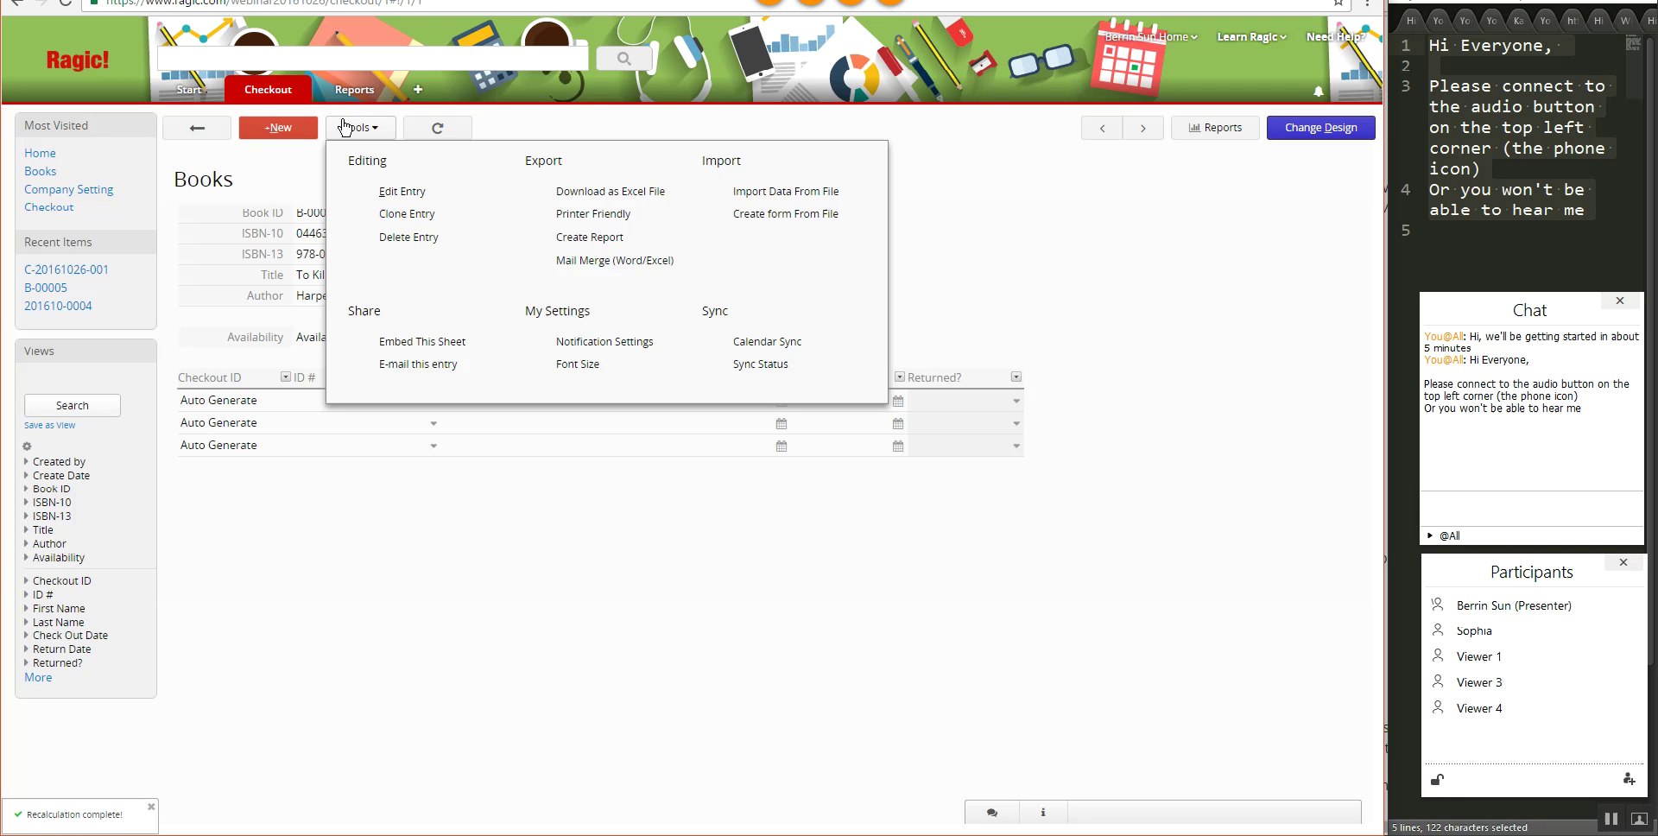
left_click(408, 217)
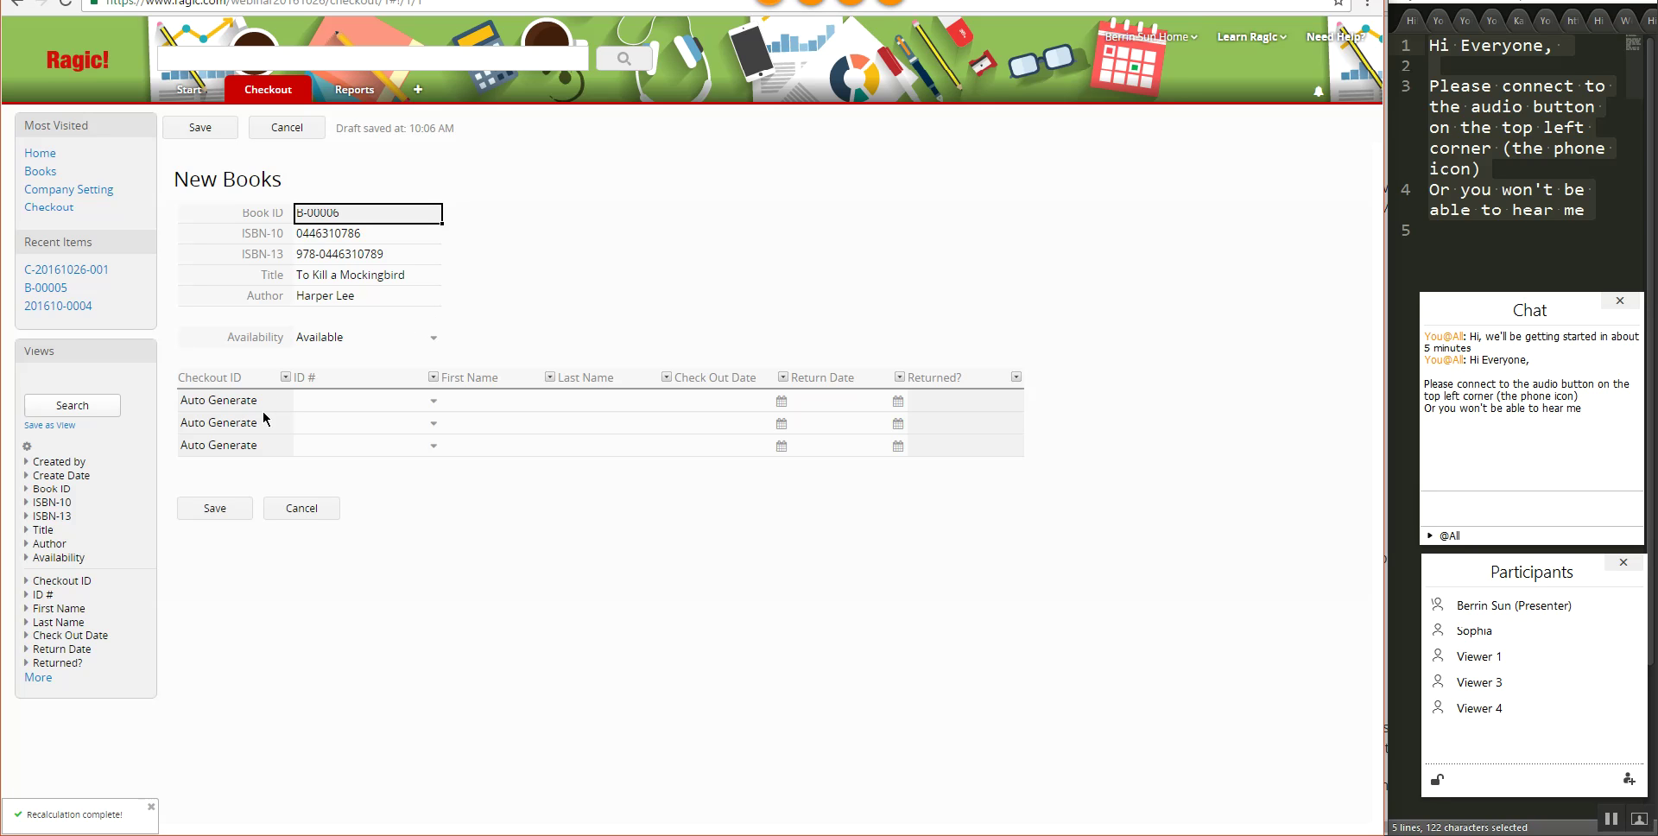
left_click(189, 509)
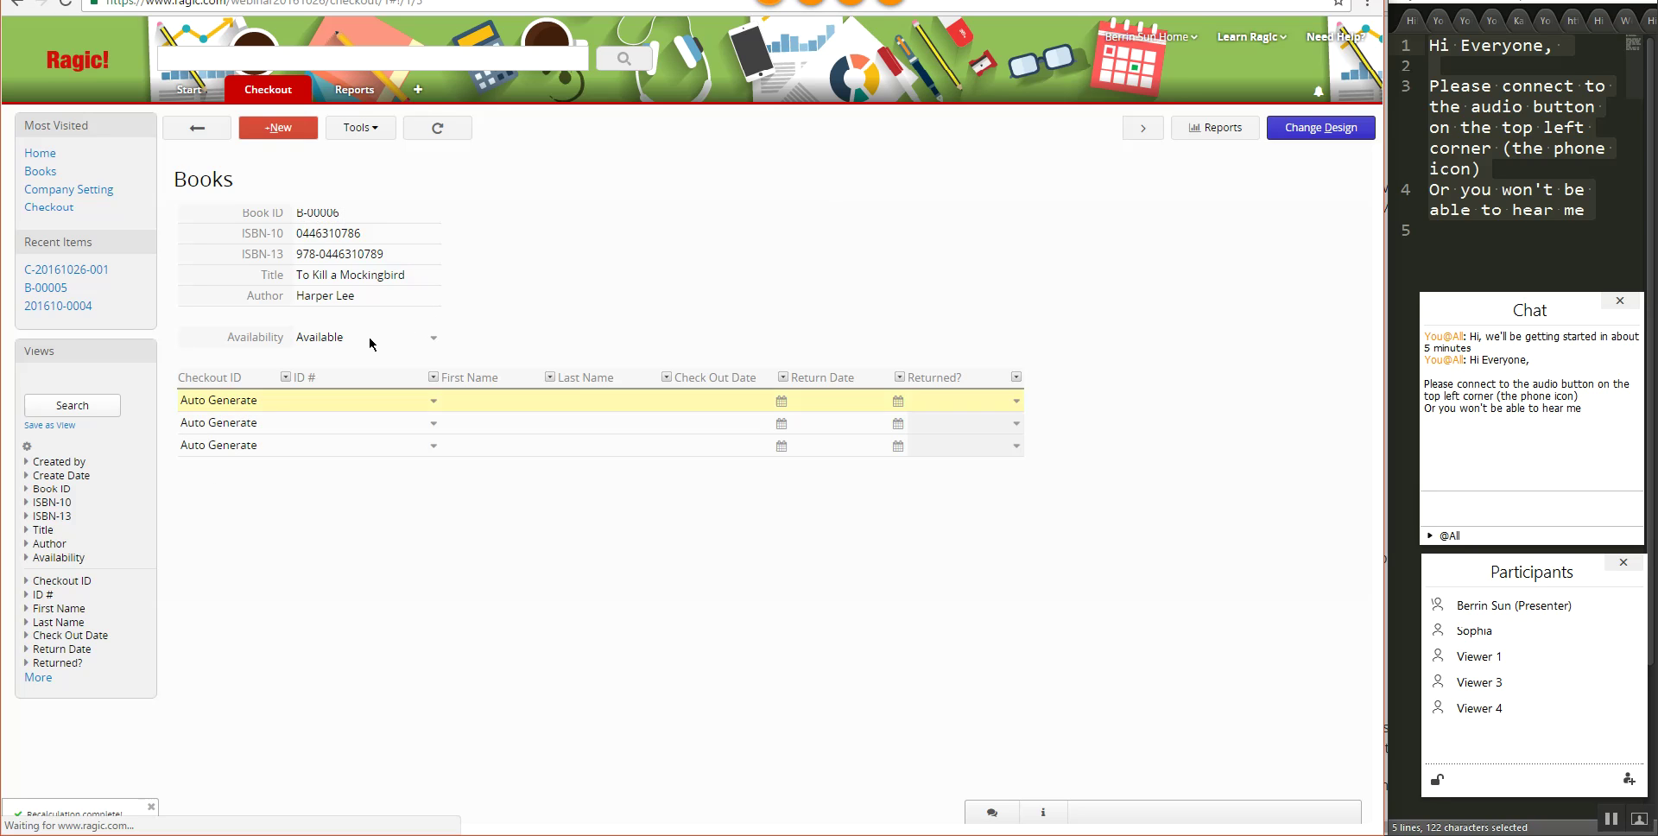
left_click(197, 130)
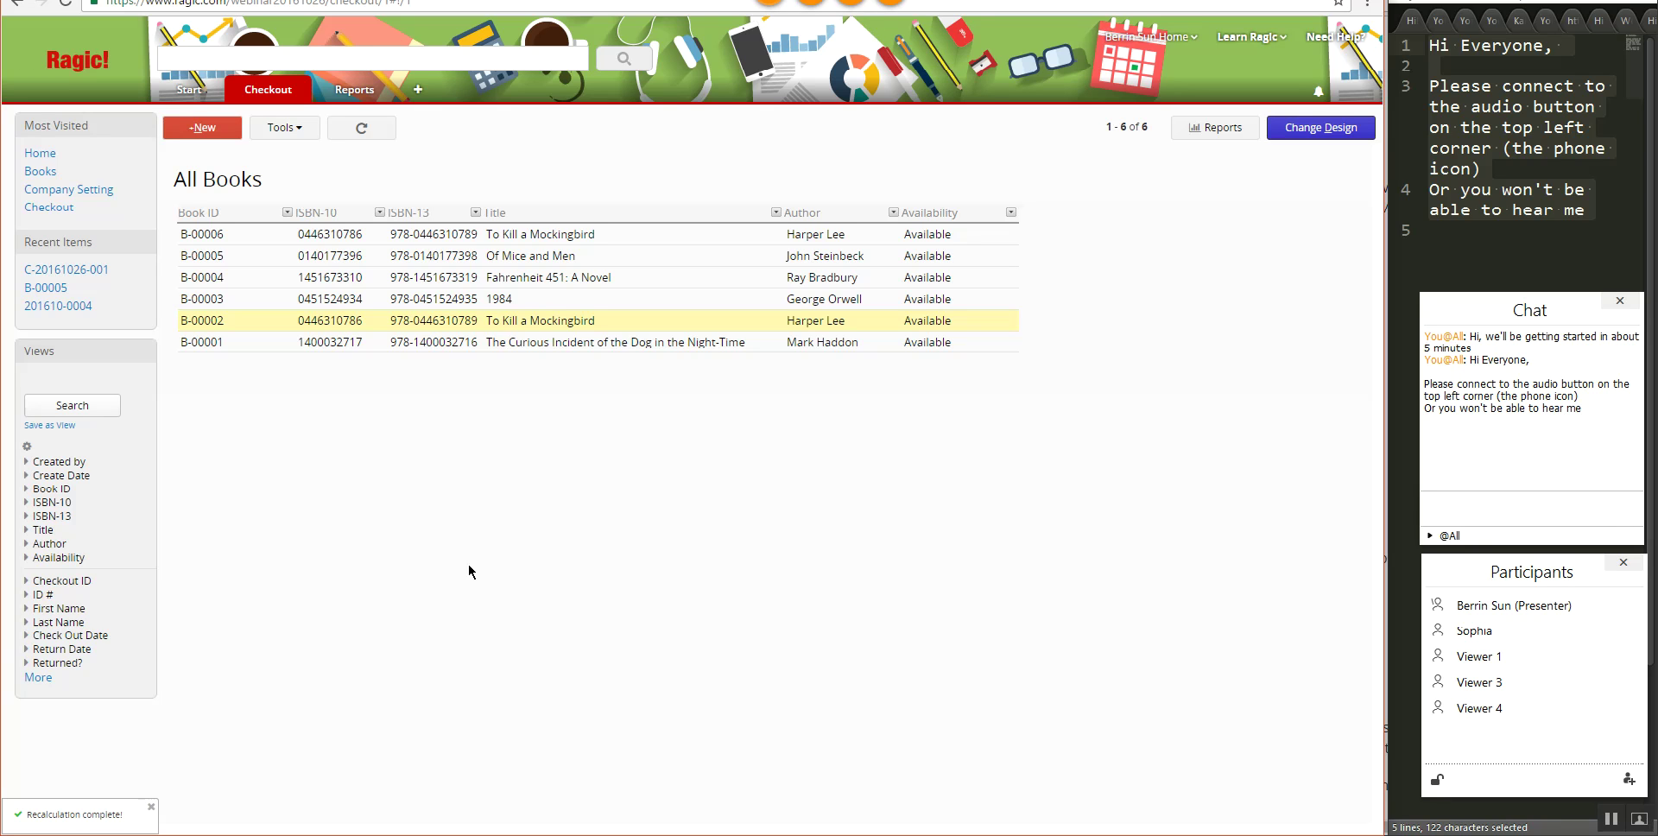
- Open the Library Members sheet from the Checkout tab's menu
mouse_move(257, 93)
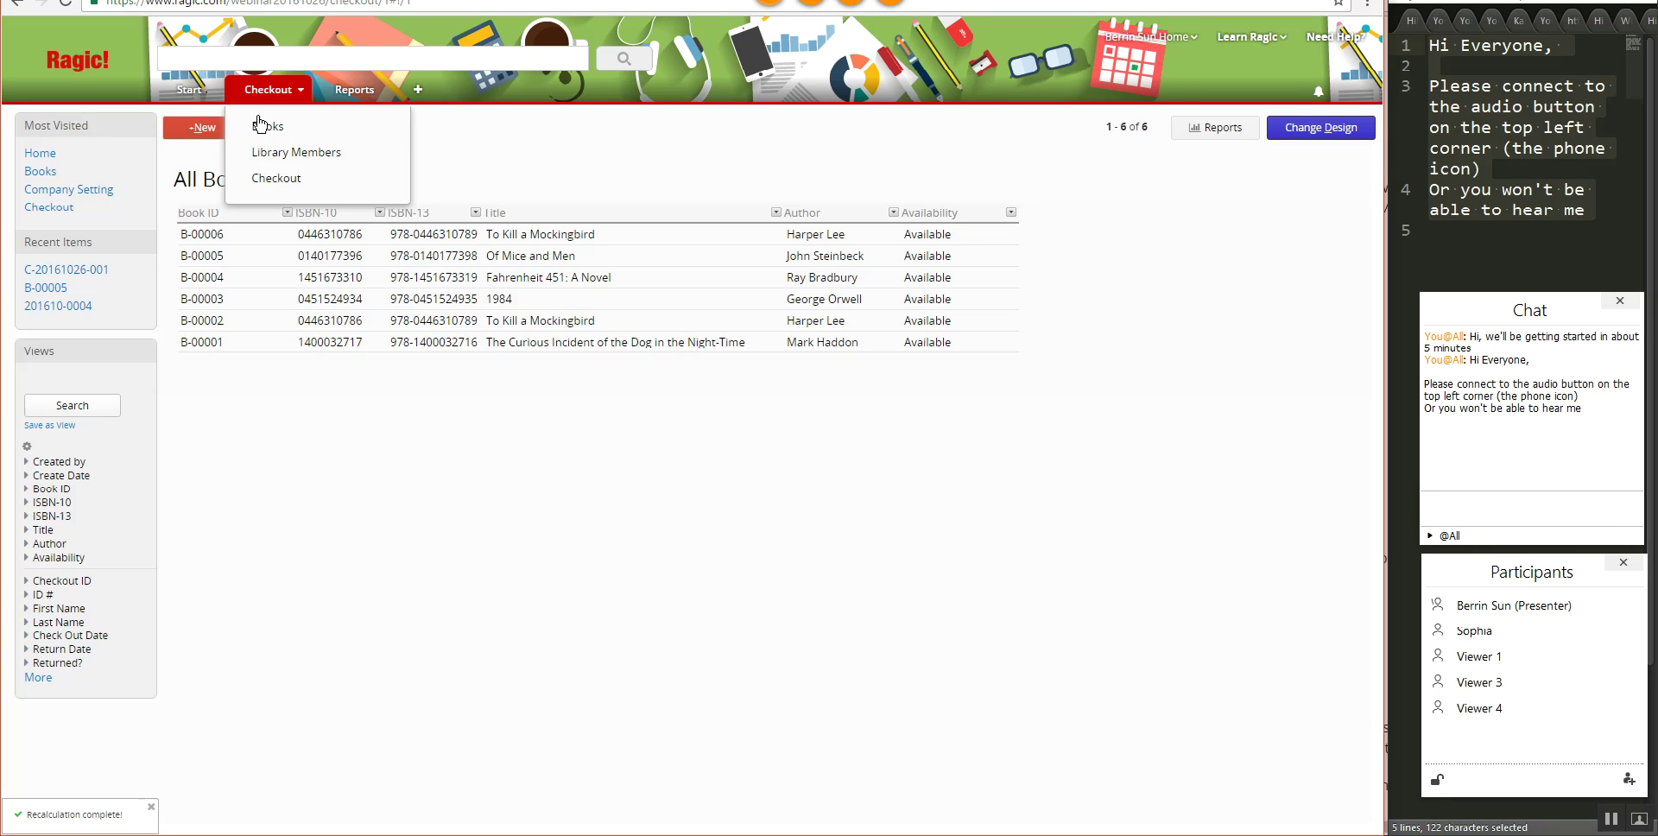
left_click(271, 152)
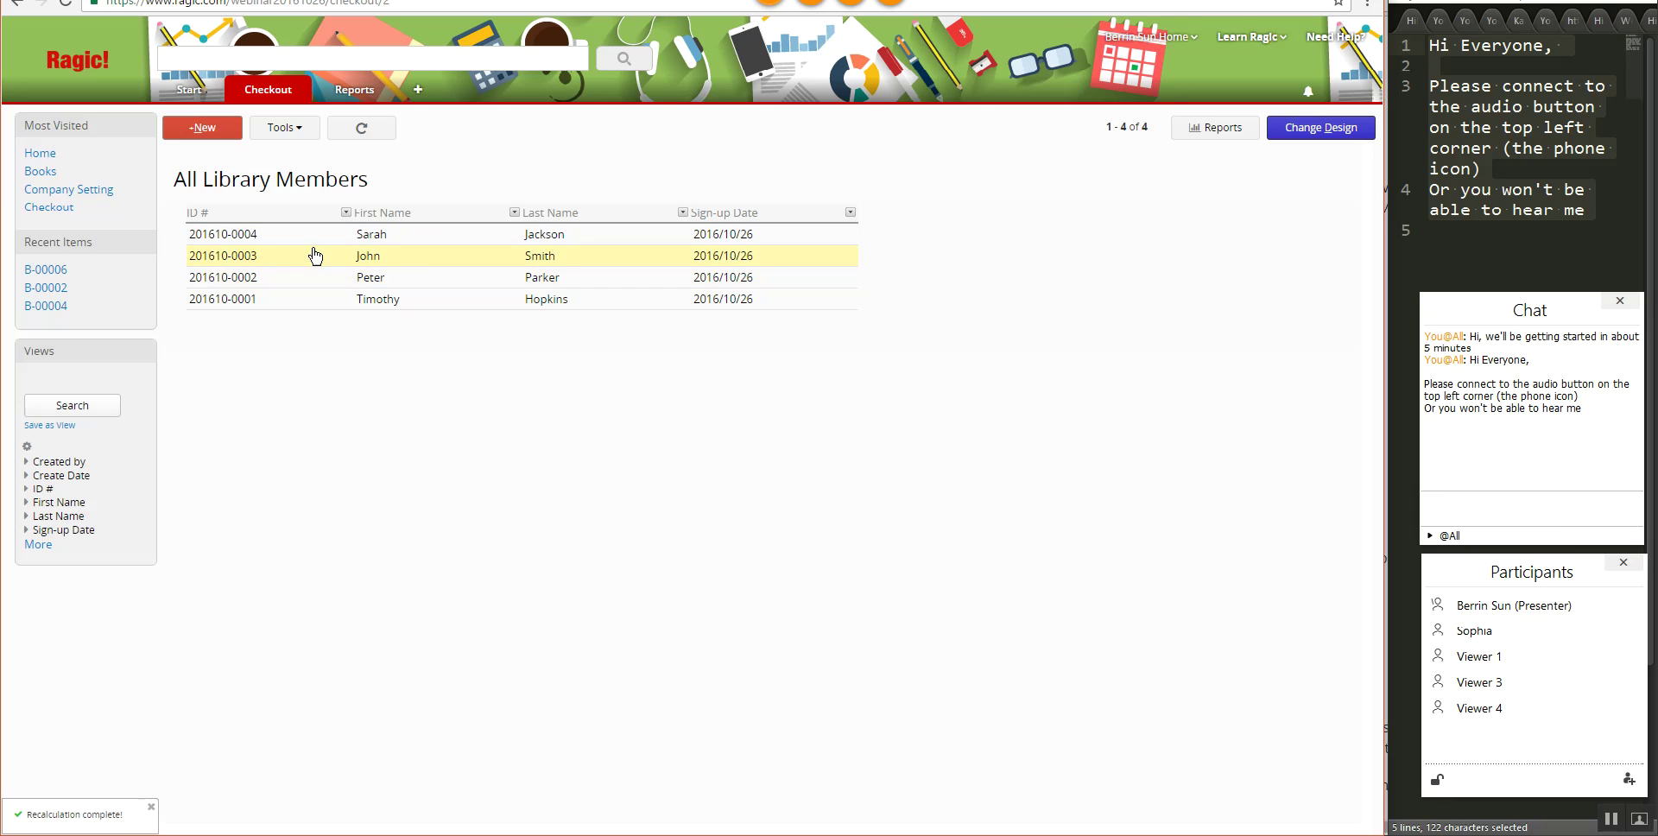
left_click(426, 257)
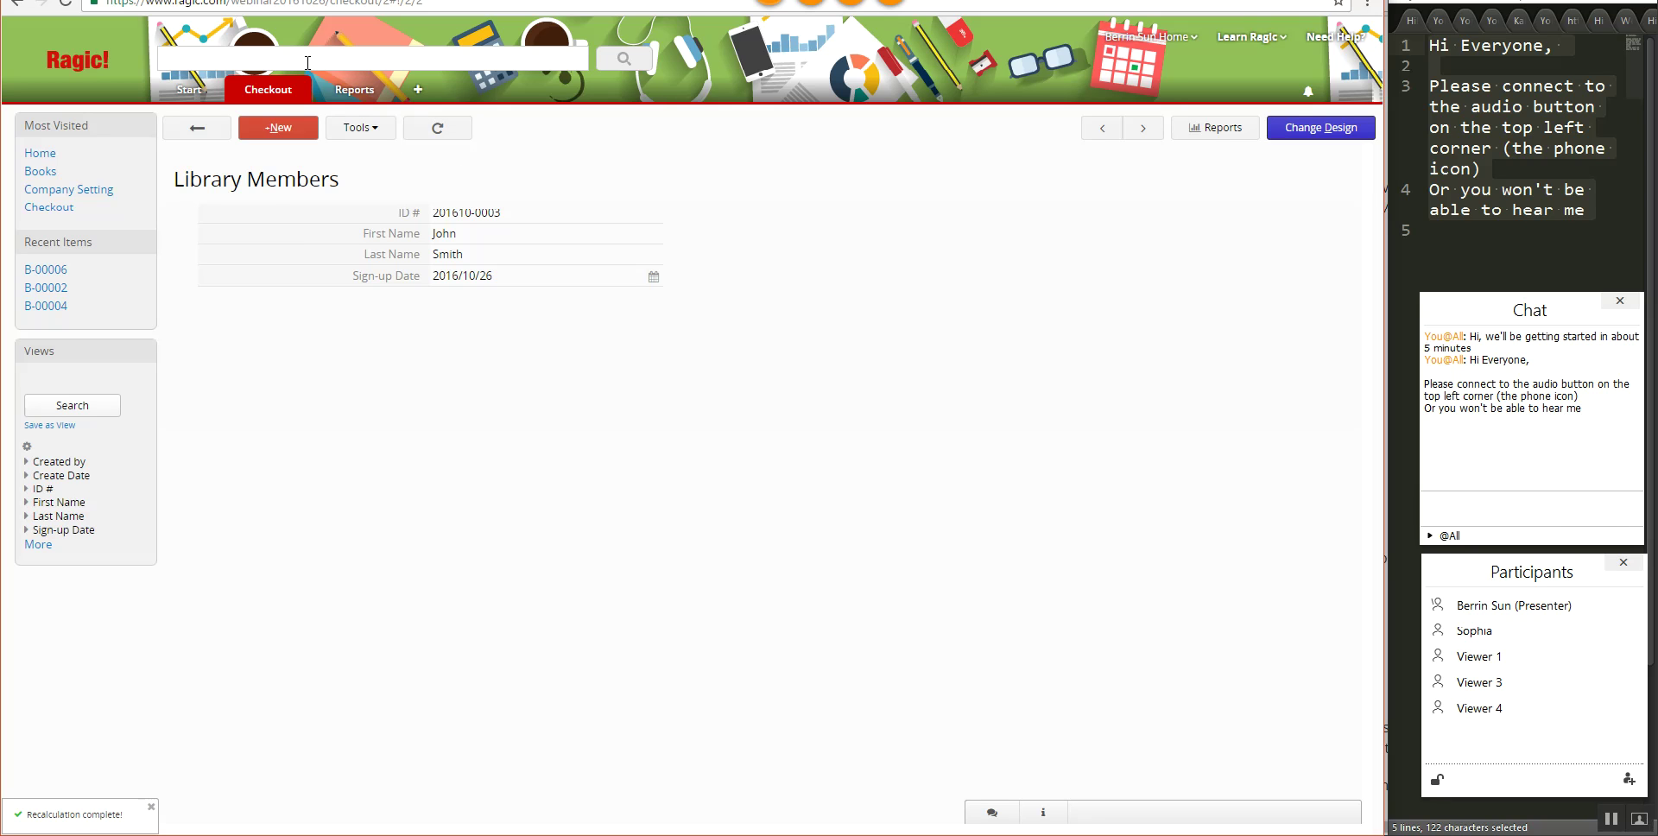
mouse_move(288, 97)
left_click(275, 178)
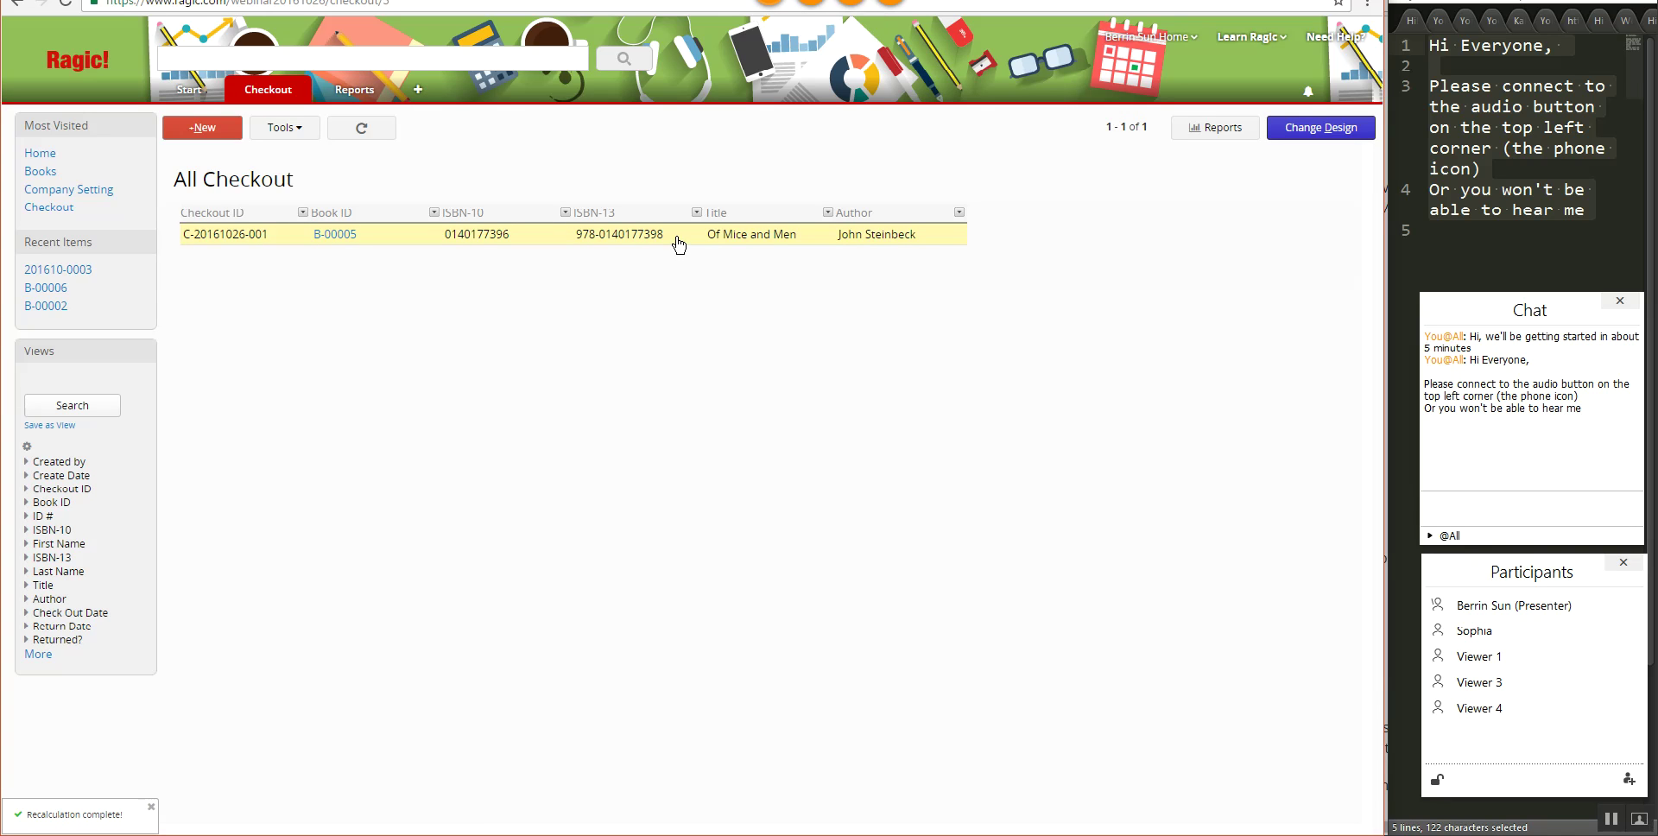
left_click(678, 244)
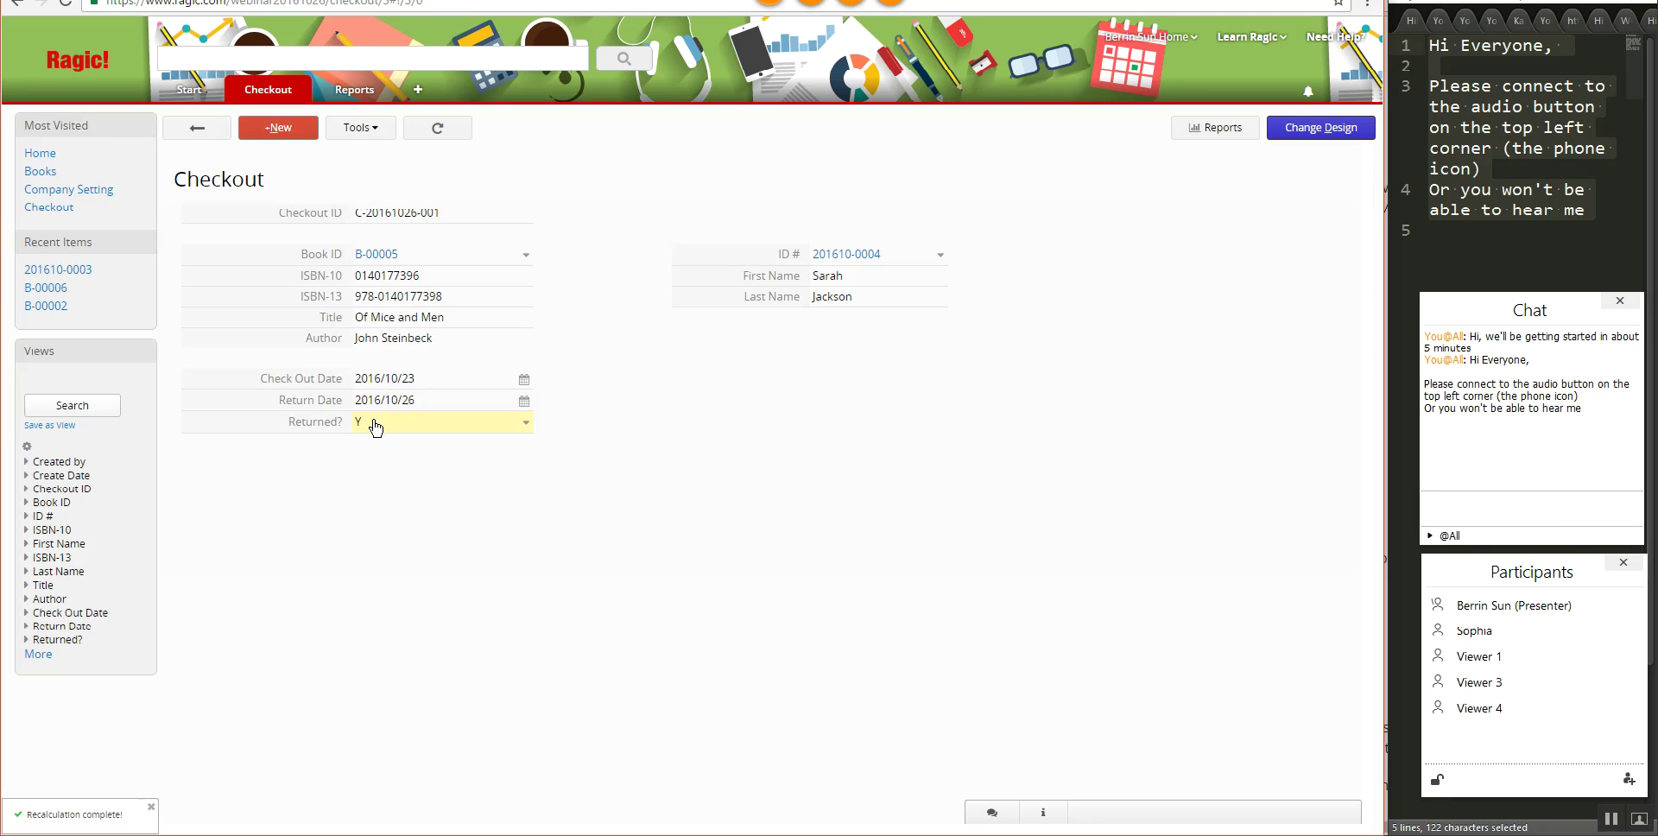
- Go to the Books list and open record B-00005, Of Mice and Men
mouse_move(253, 102)
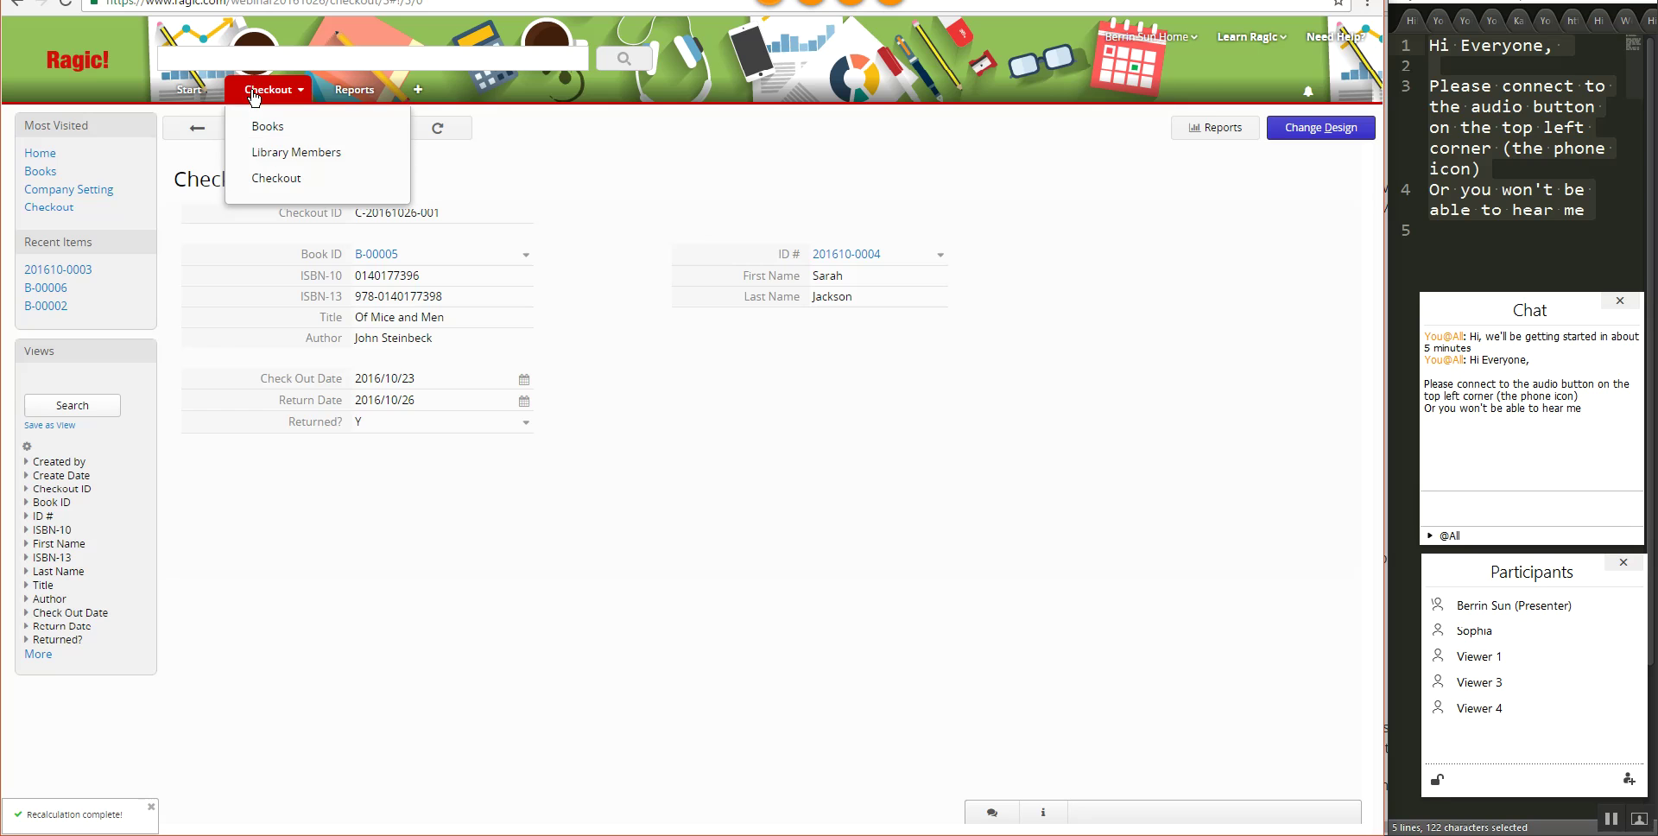
left_click(255, 126)
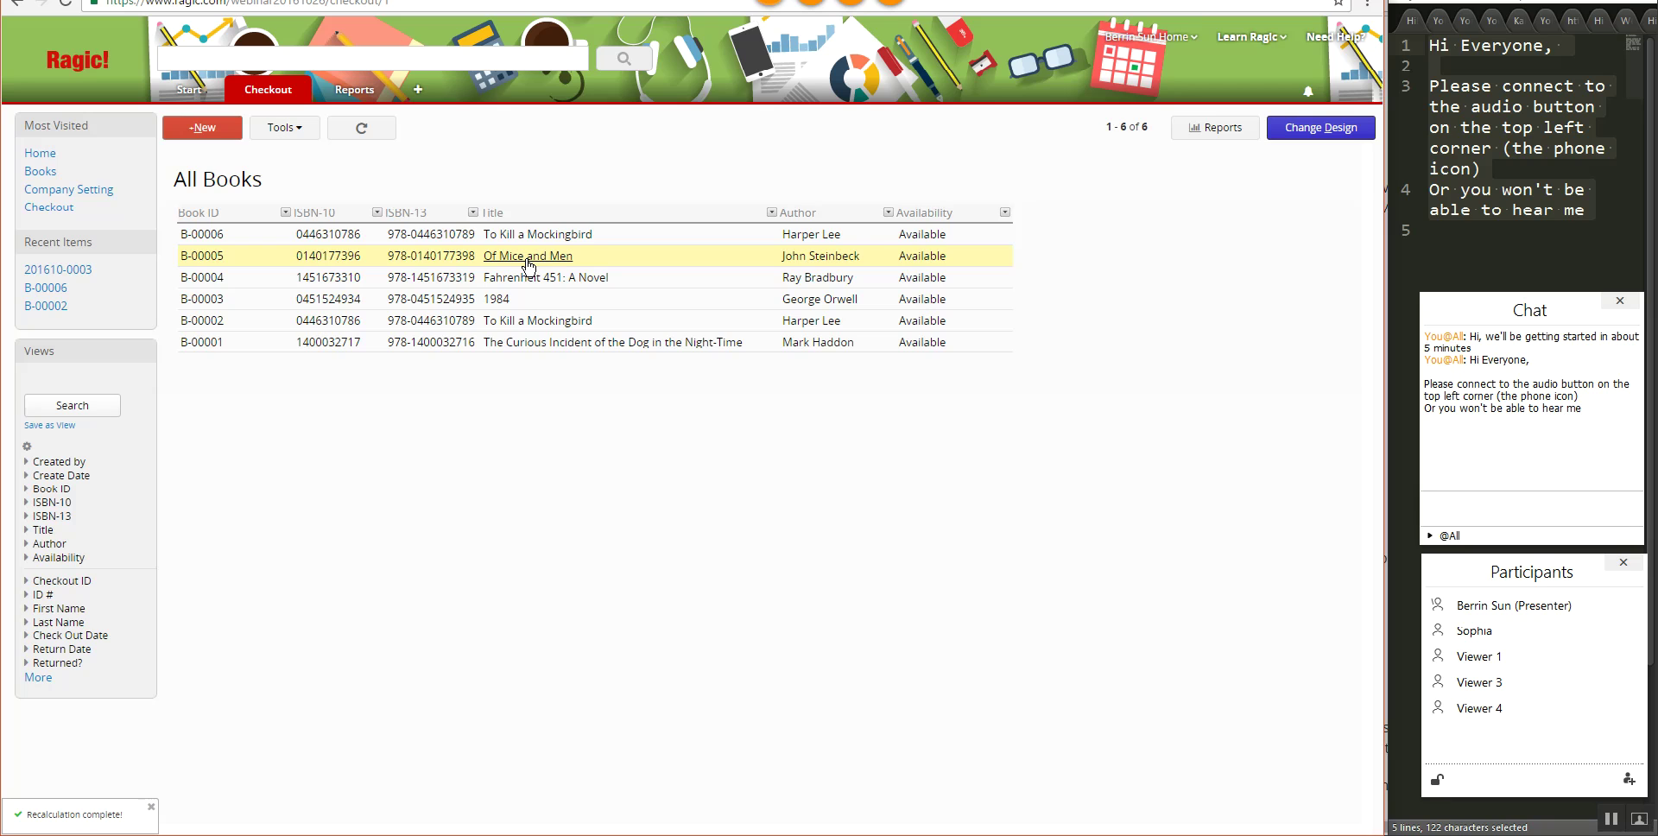
left_click(528, 263)
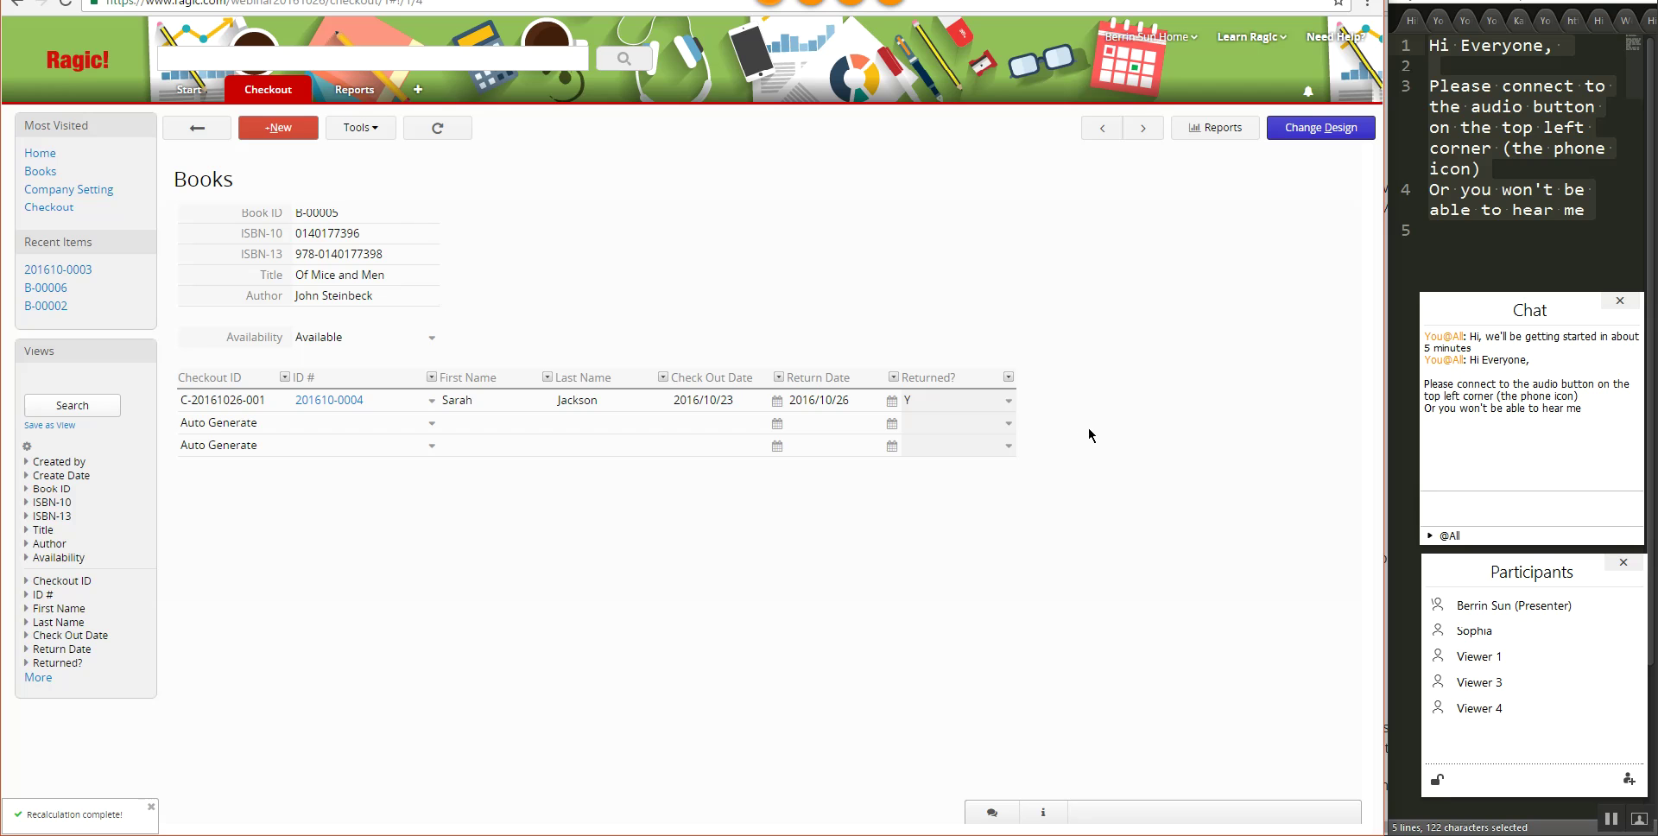
- In design mode, delete the Availability field's formula and save the Books form
left_click(1328, 126)
left_click(388, 369)
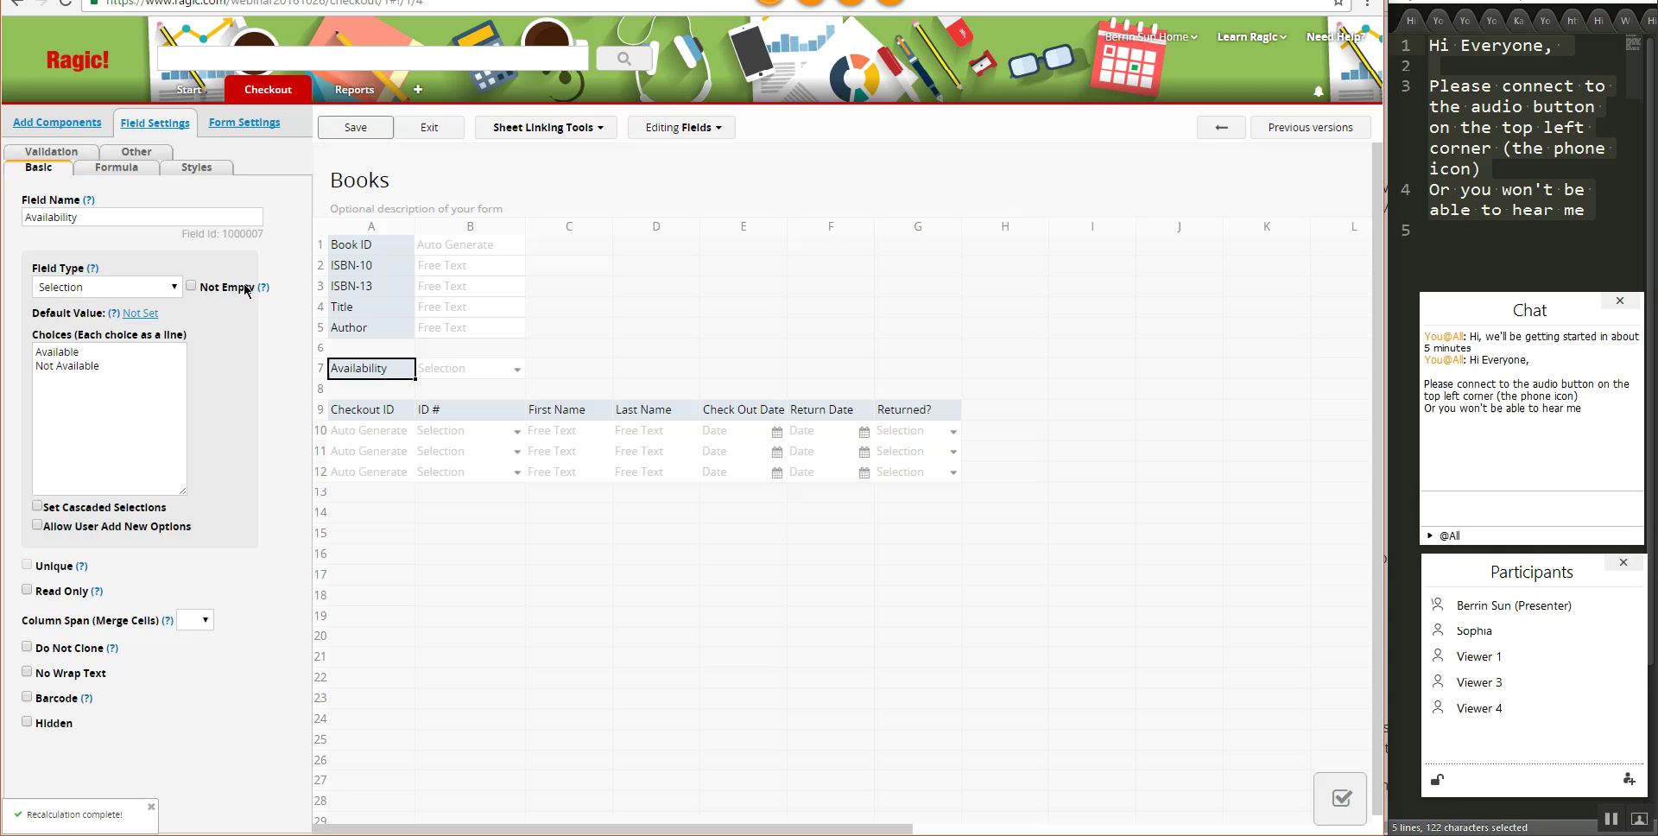
left_click(105, 170)
triple_click(208, 218)
key("BackSpace")
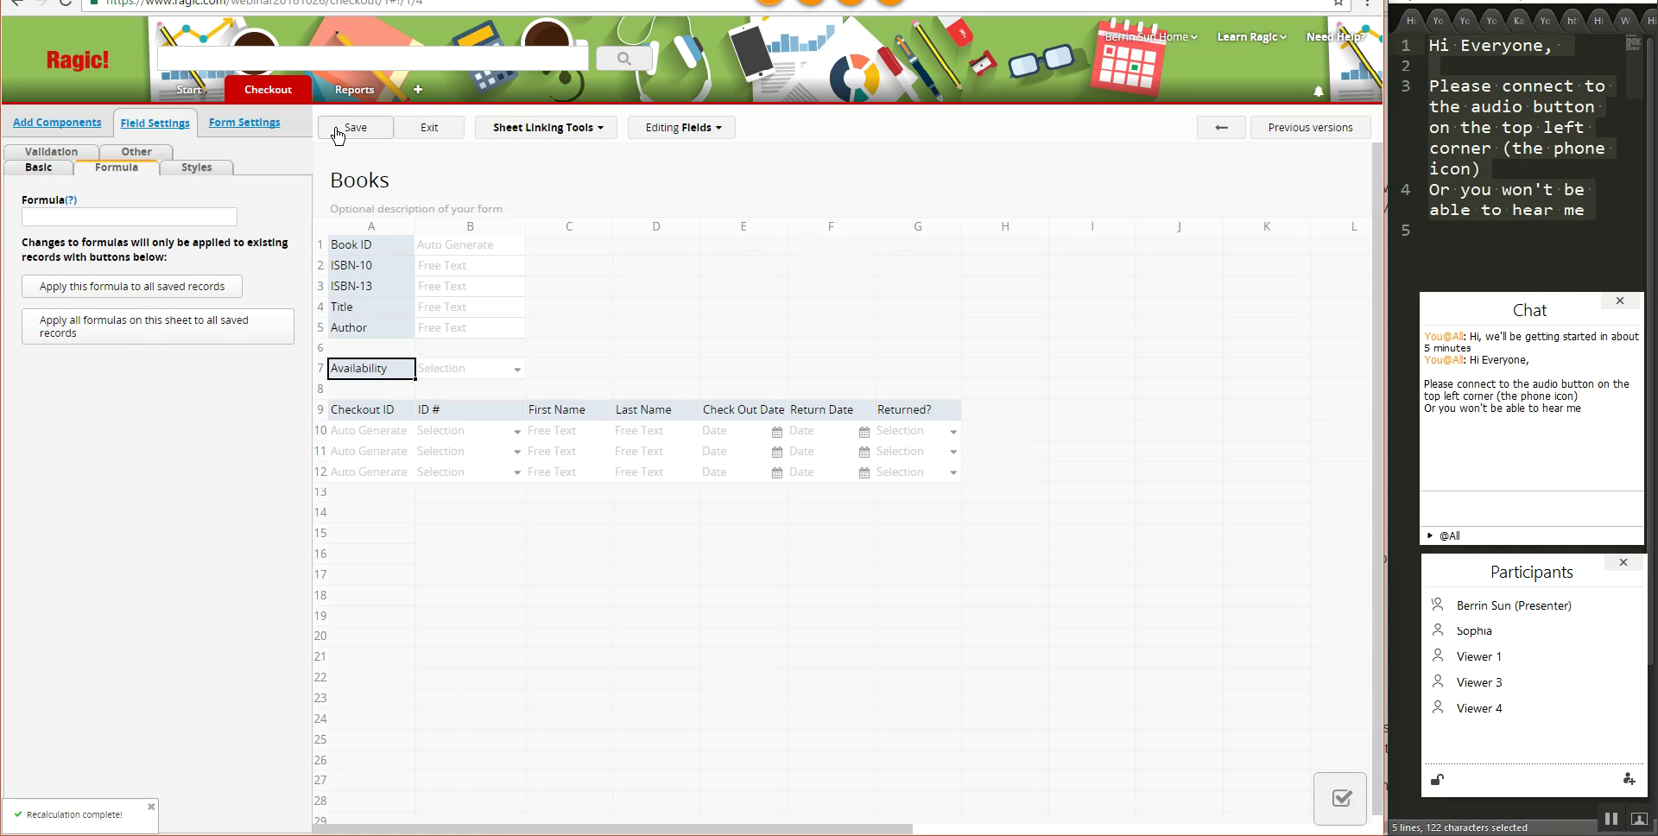
left_click(337, 132)
left_click(383, 255)
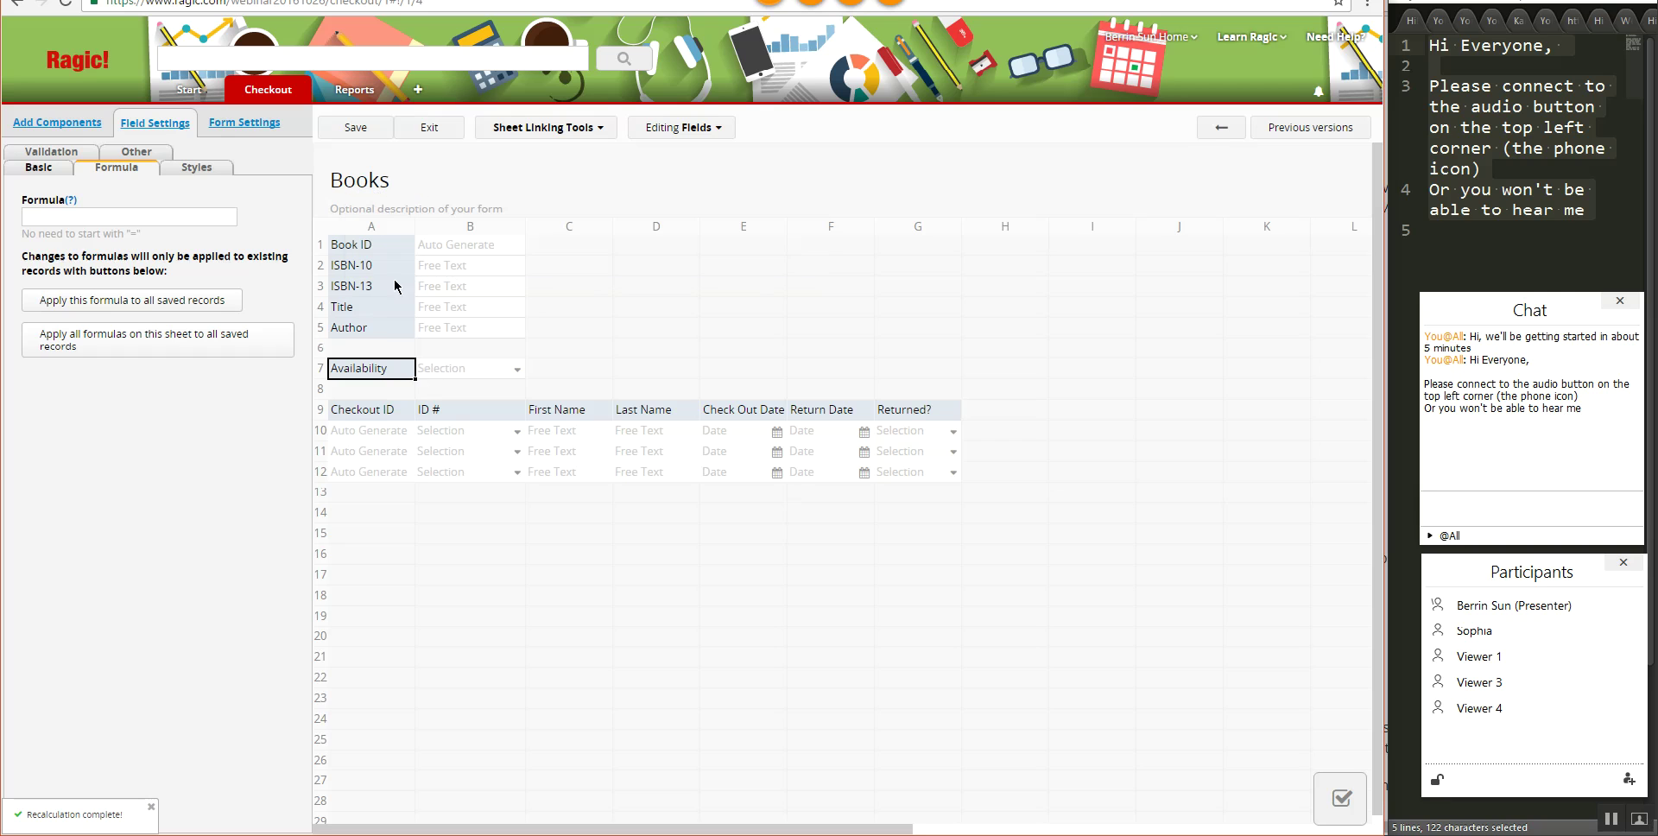
- Clear the Checkout subtable headers: Checkout ID, ID #, First Name, Last Name, Check Out Date, Return Date, Returned?
left_click(393, 411)
key("Delete")
left_click(514, 408)
key("Delete")
left_click(576, 415)
key("Delete")
left_click(669, 418)
key("Delete")
left_click(747, 413)
key("Delete")
left_click(838, 421)
key("Delete")
left_click(916, 411)
key("Delete")
left_click(684, 423)
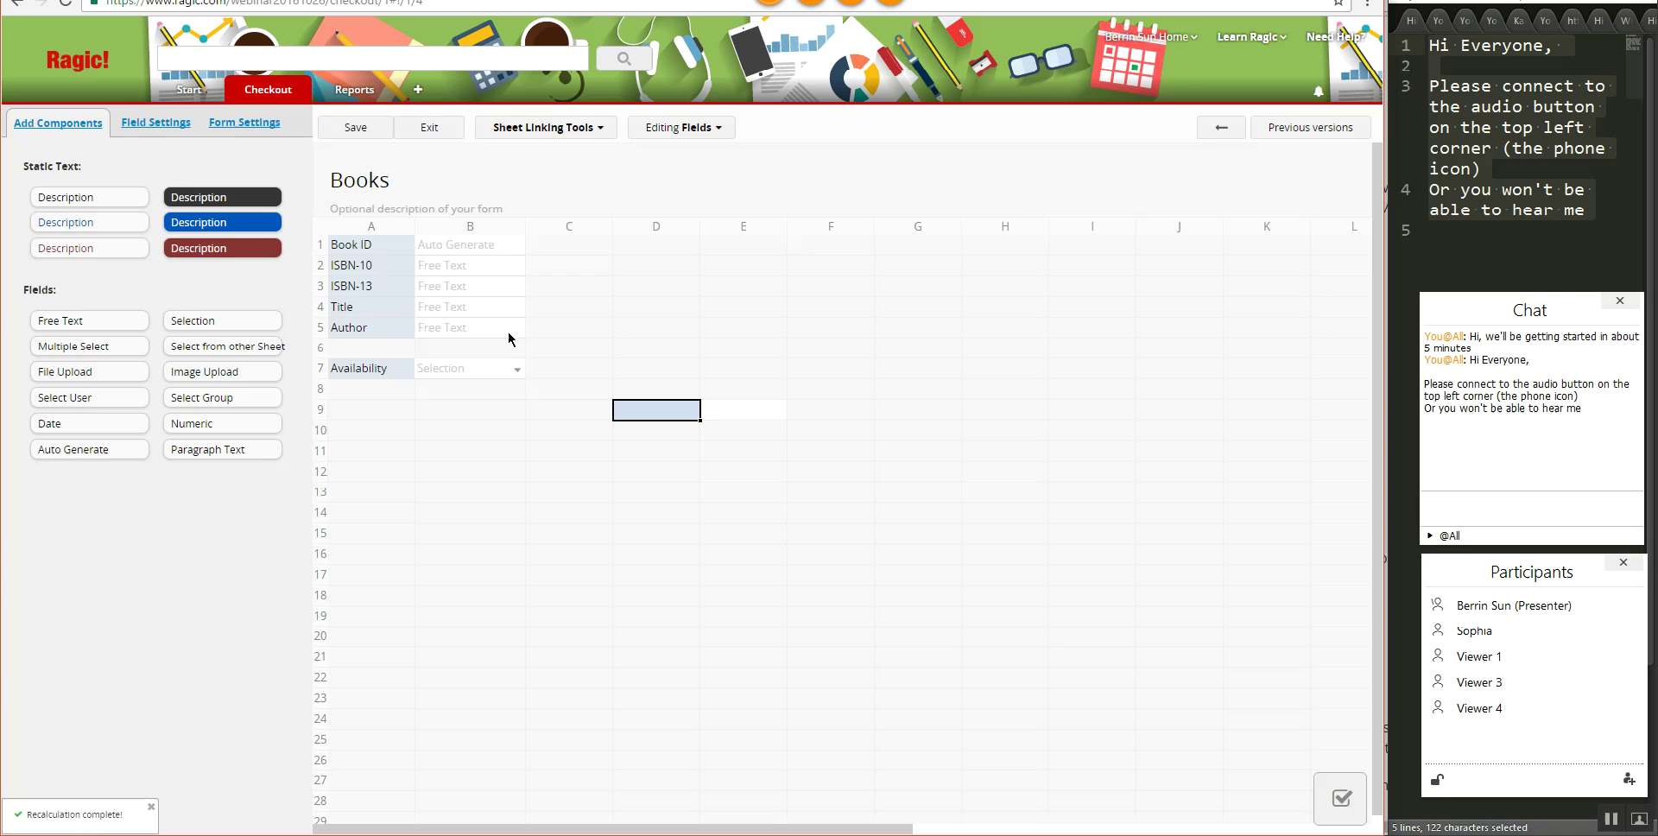
- Save the Books form without the subtable and exit design mode to record B-00005
left_click(367, 129)
left_click(442, 130)
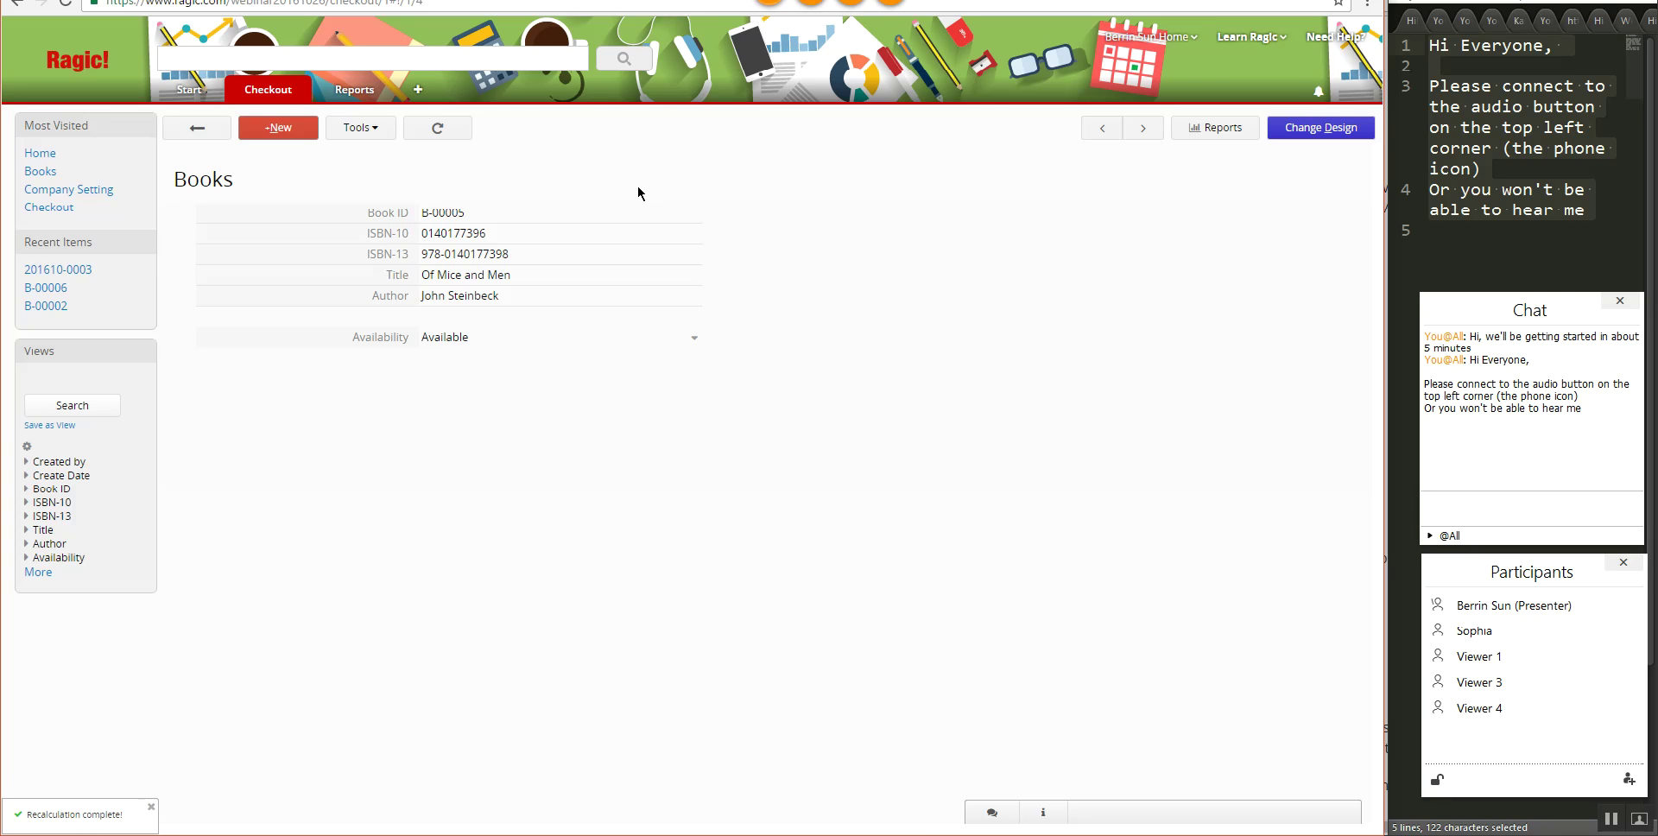
left_click(301, 93)
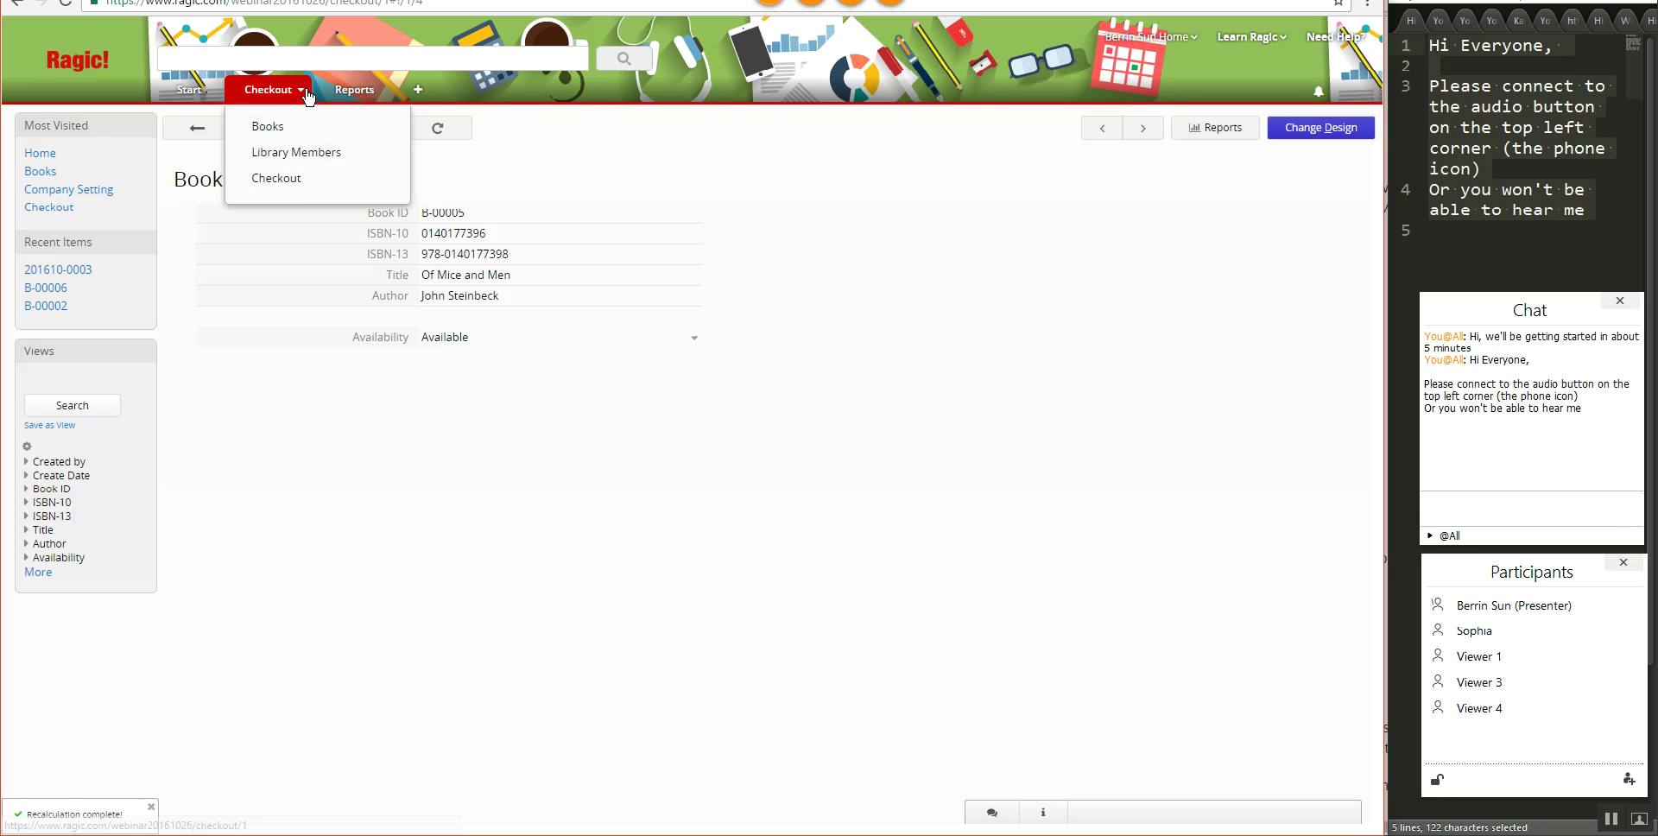
- Create a new sheet named 'Checkout' under the Checkout tab
right_click(313, 96)
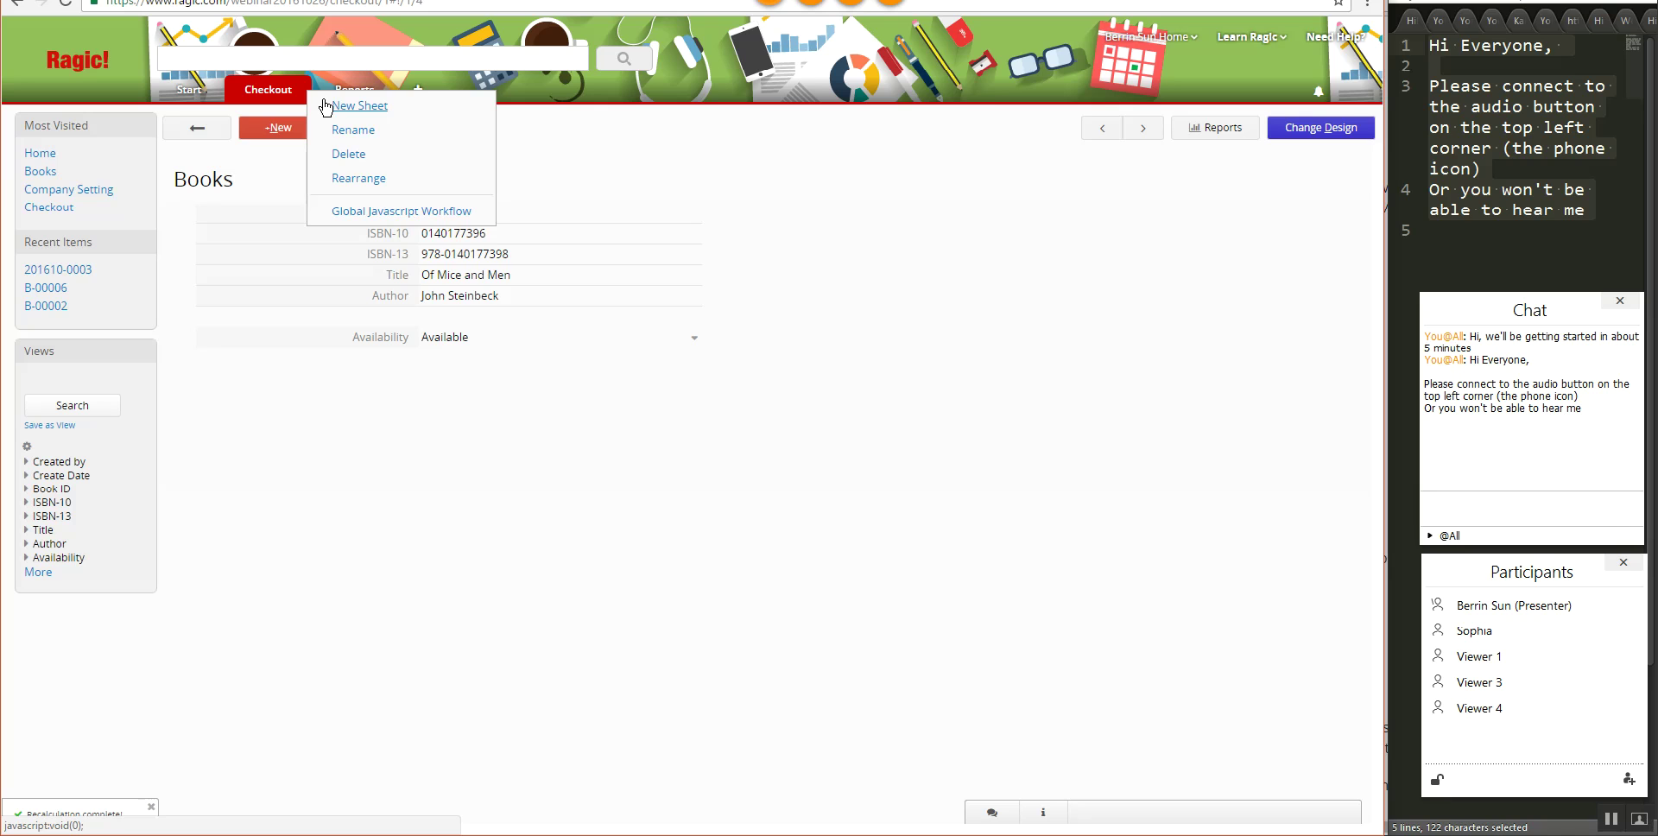
left_click(327, 105)
type("Checkout")
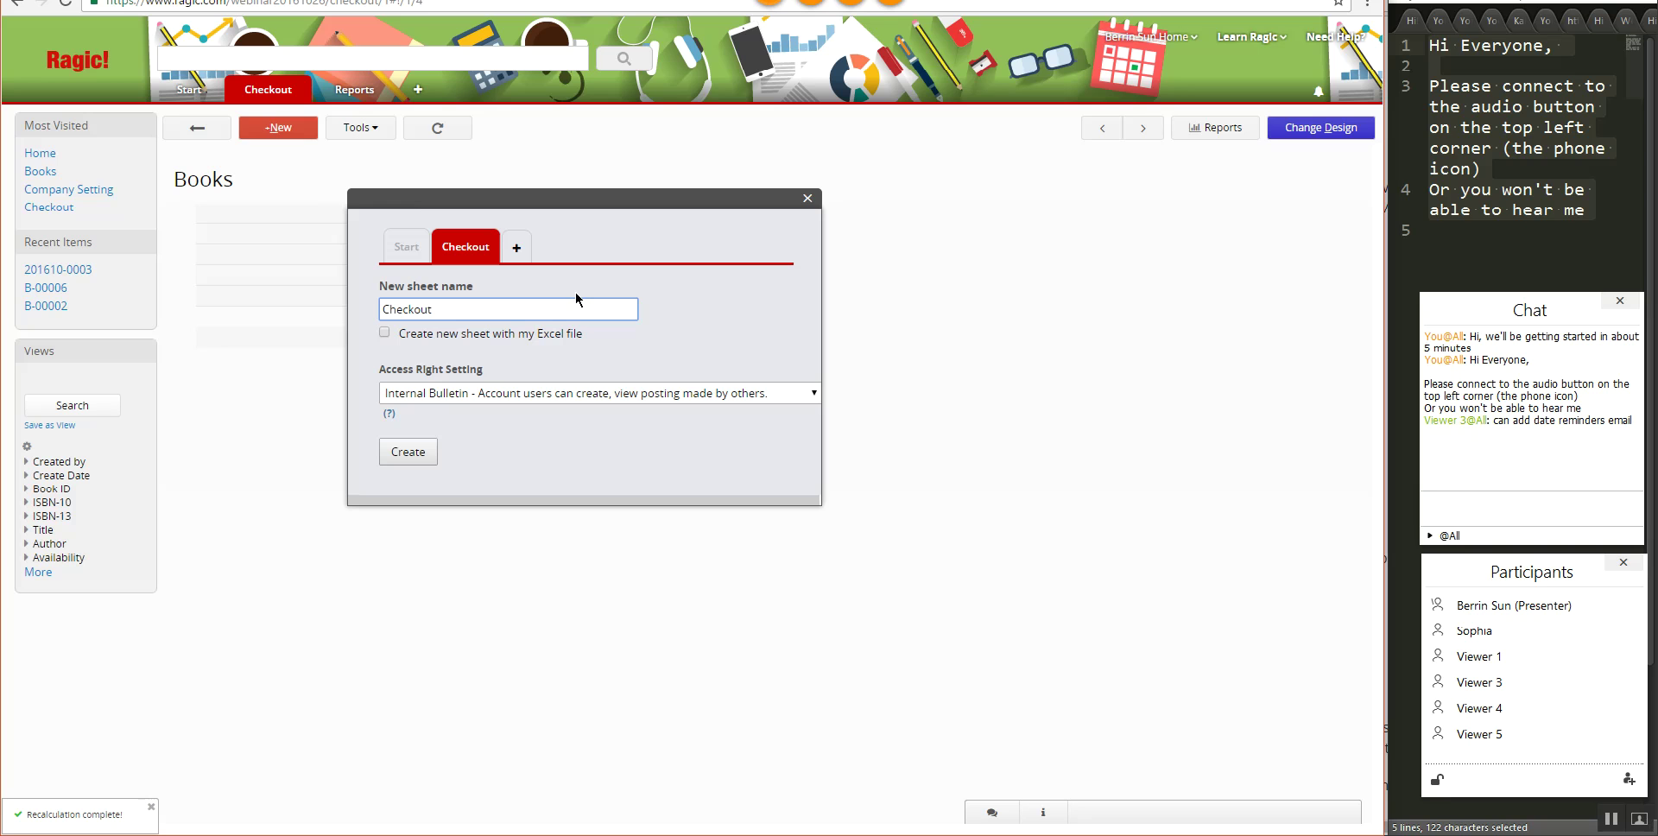
left_click(416, 453)
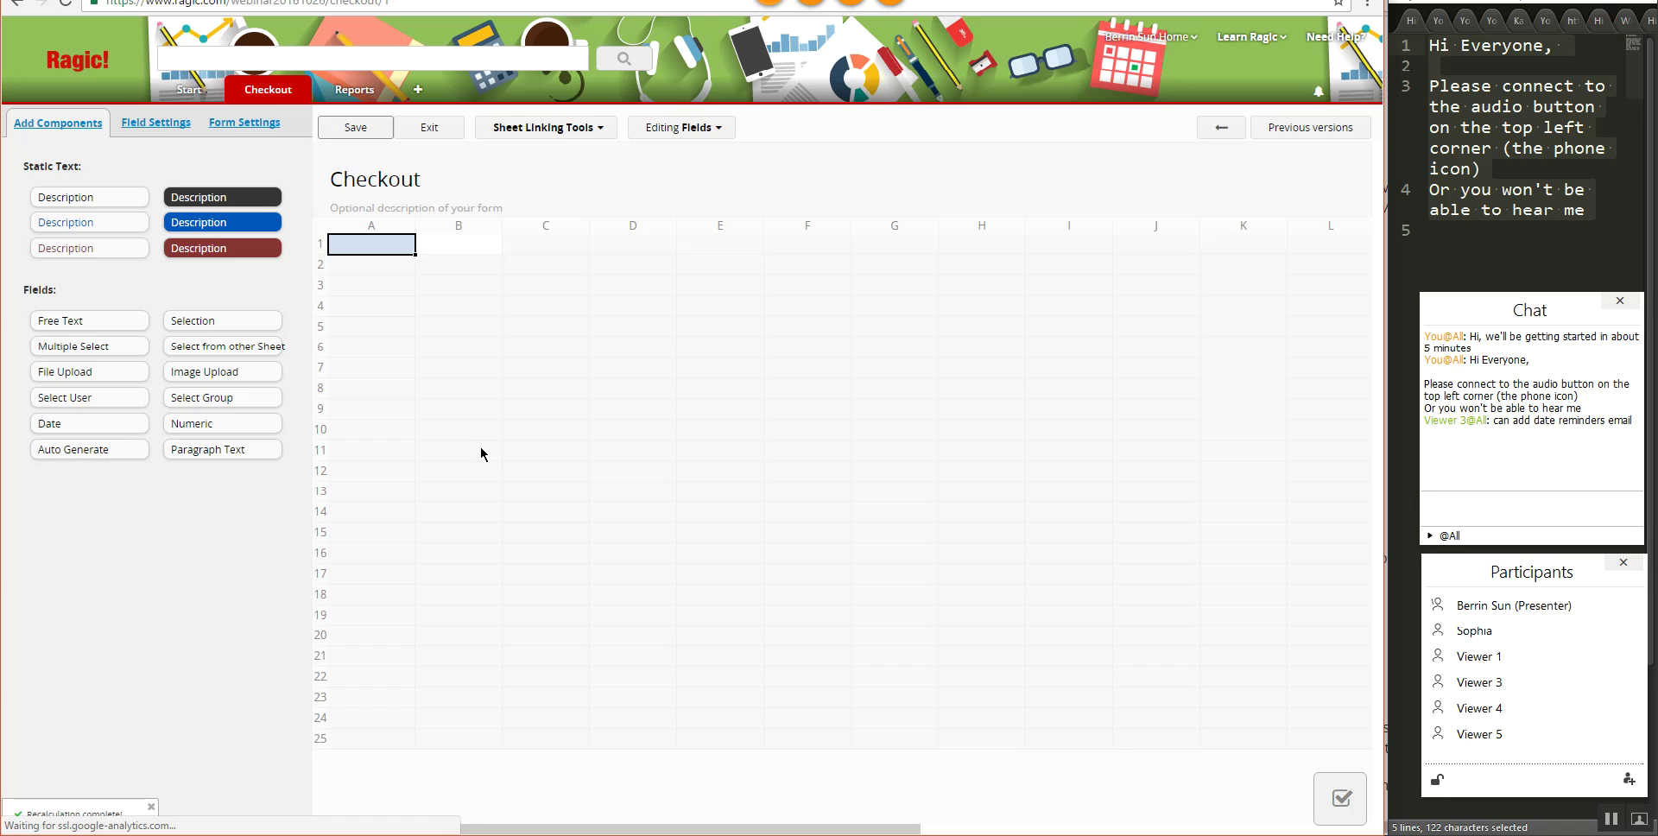
- Name cell A1 'Checkout ID' and set its field type to Auto Generate
left_click(559, 130)
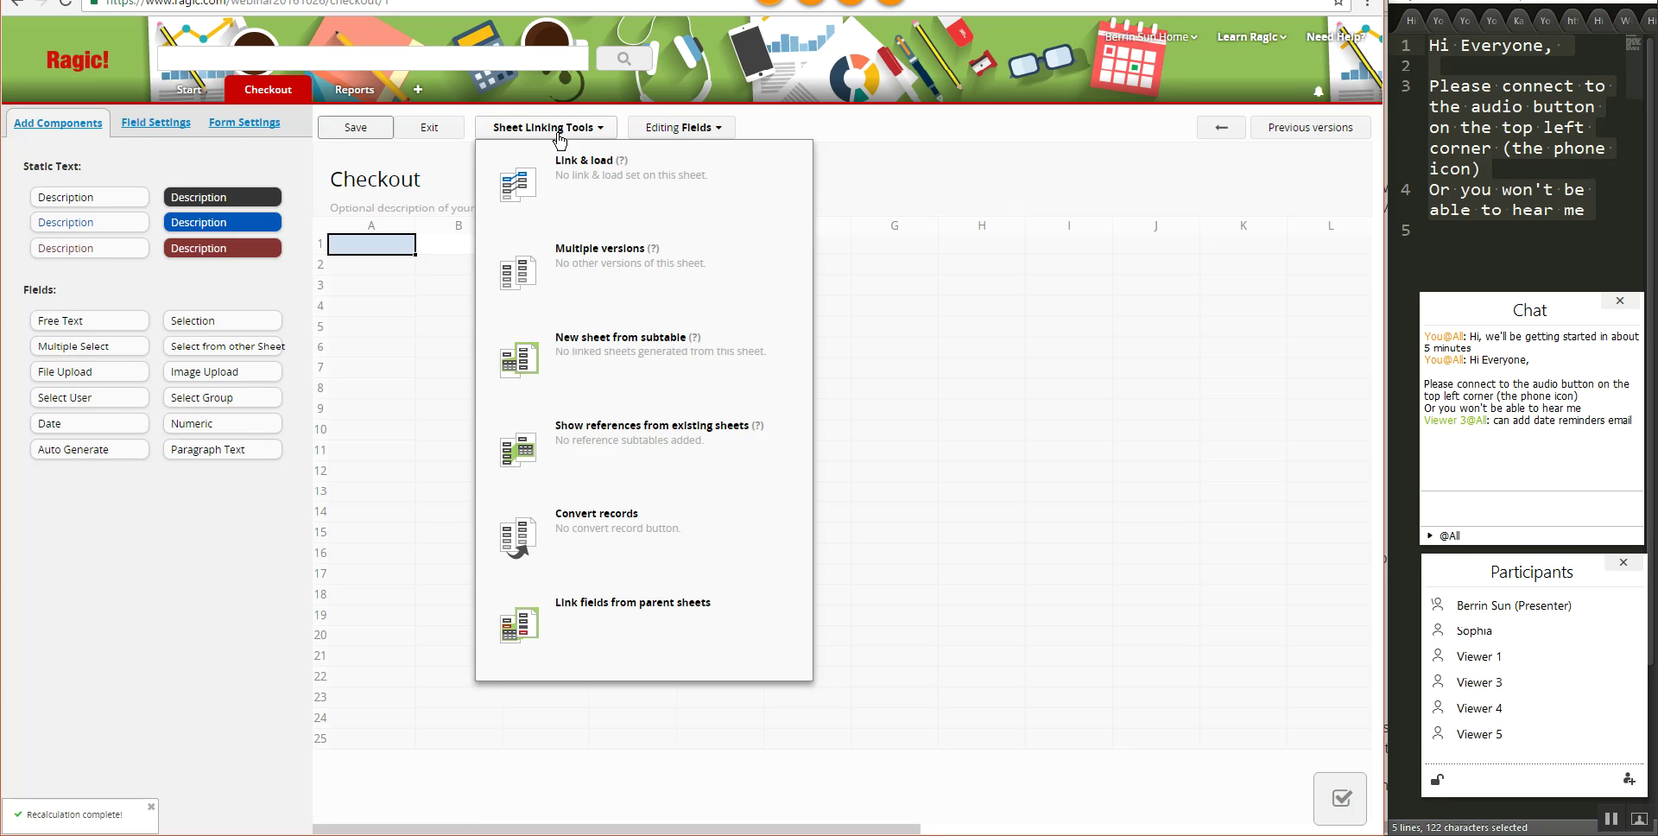
left_click(375, 246)
left_click(375, 246)
type("C")
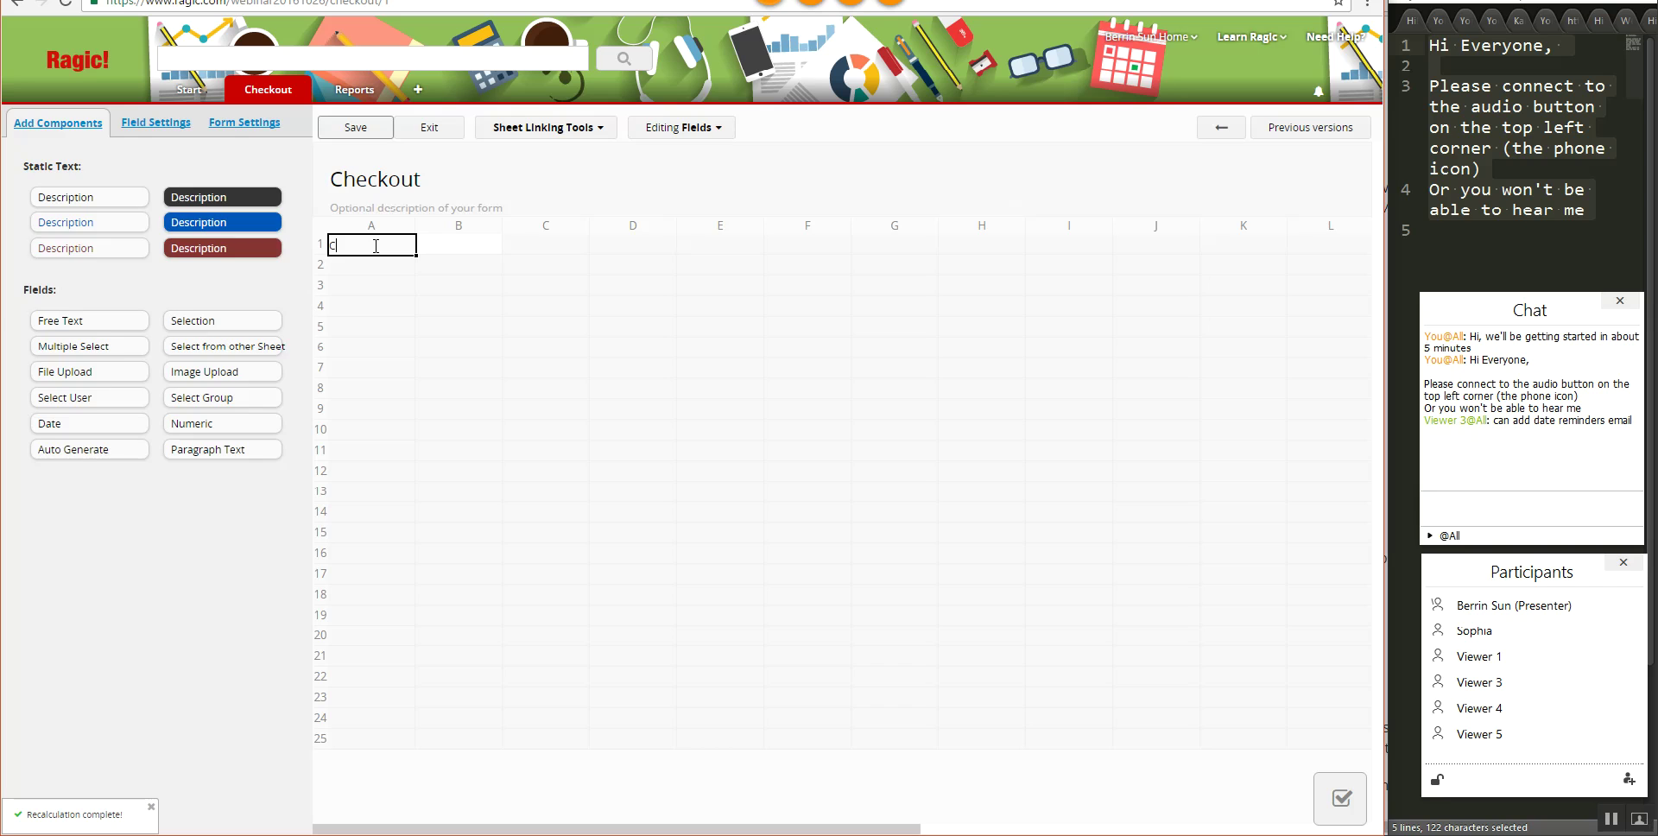
type("heckout ID")
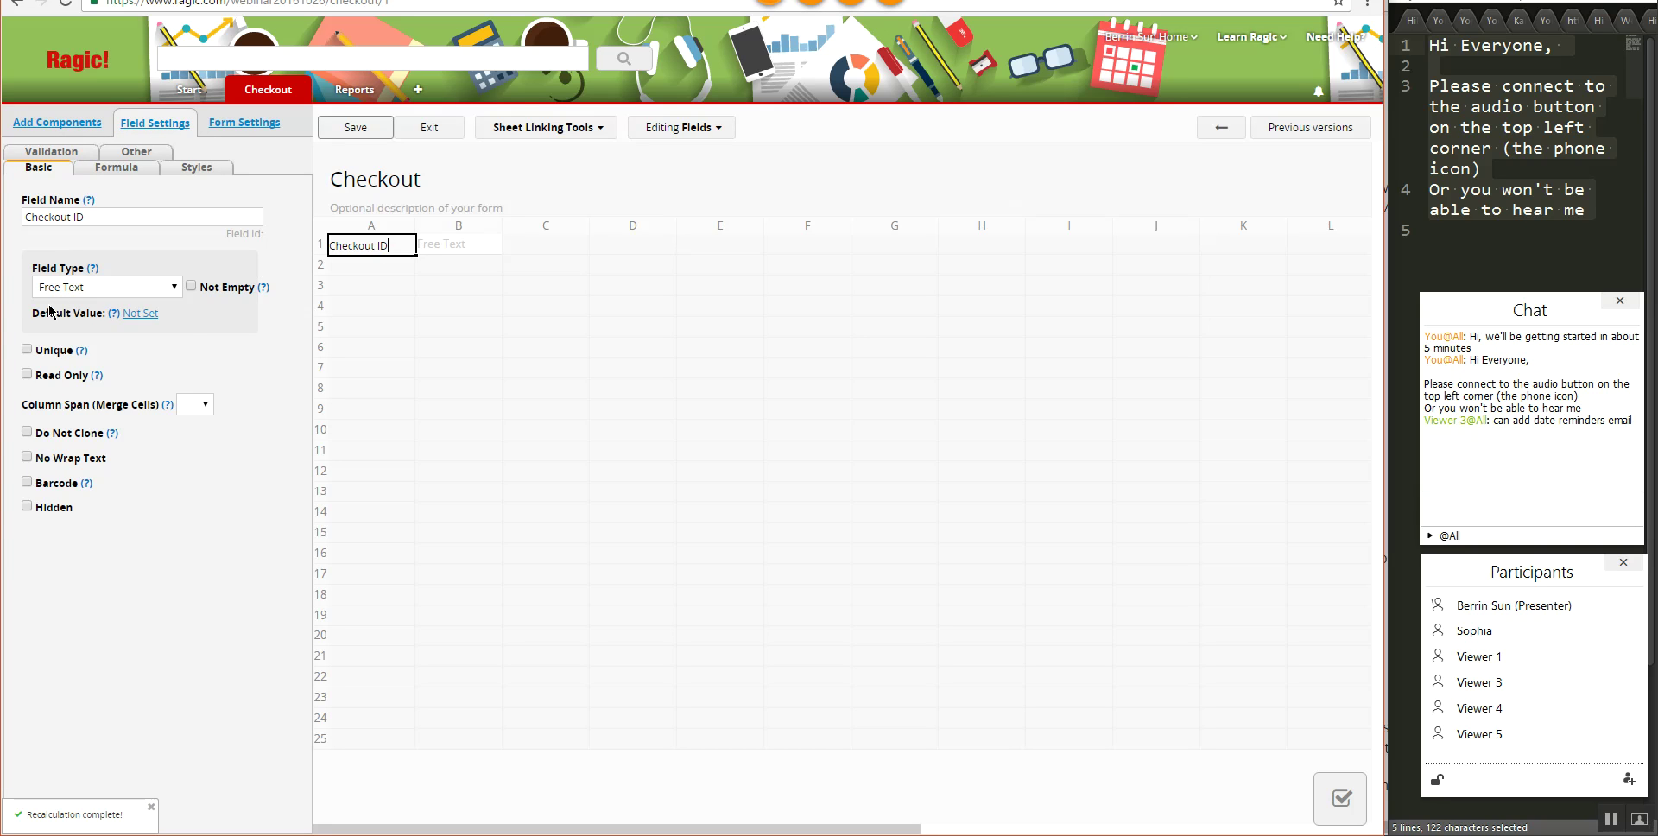
left_click(74, 290)
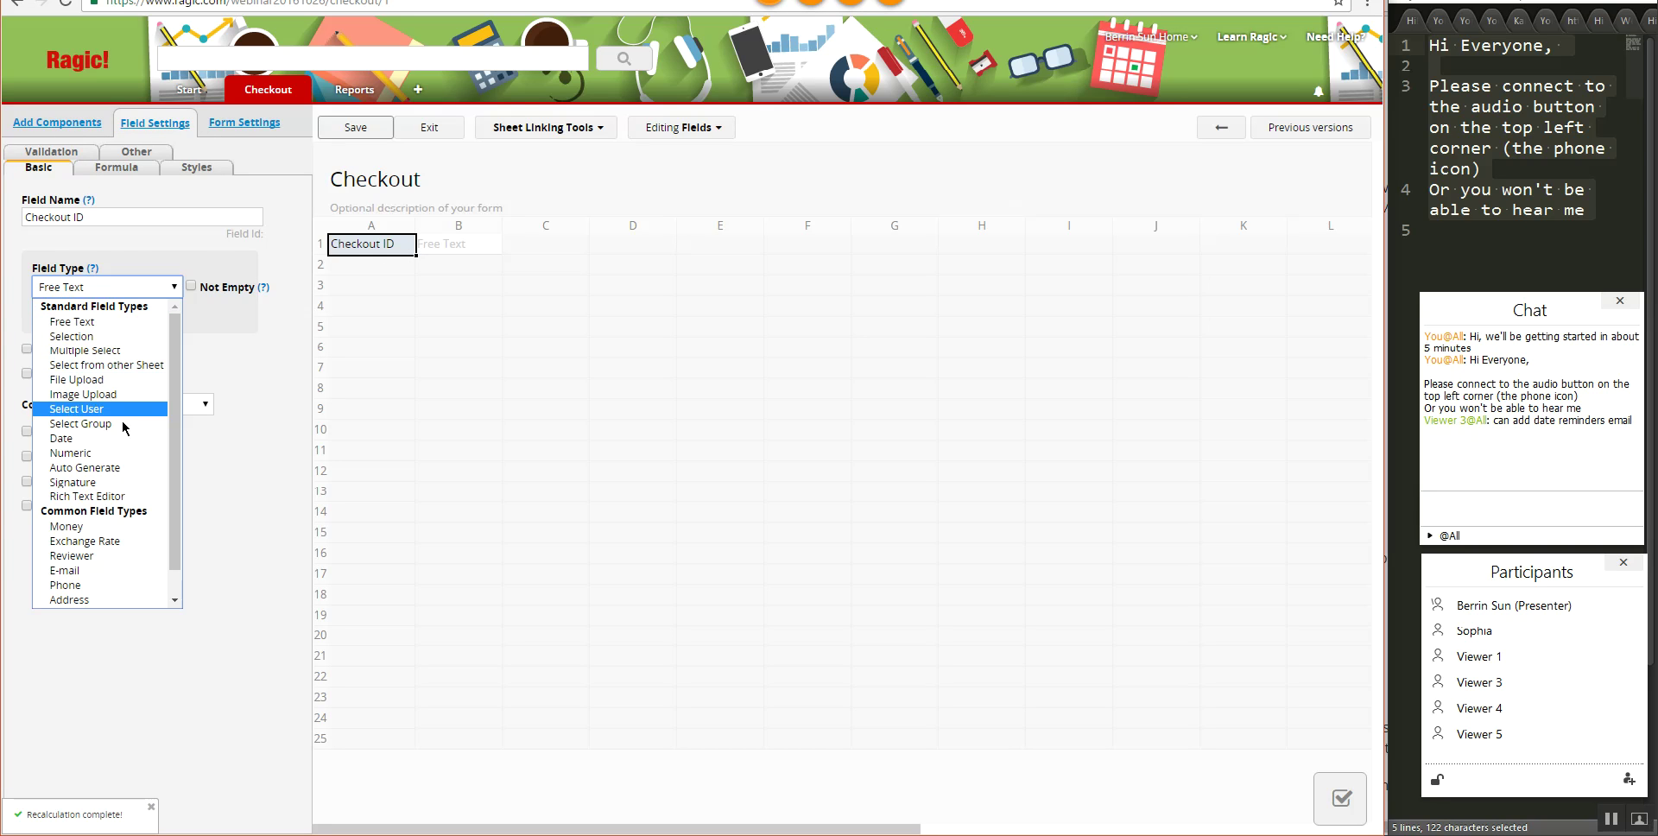
left_click(122, 470)
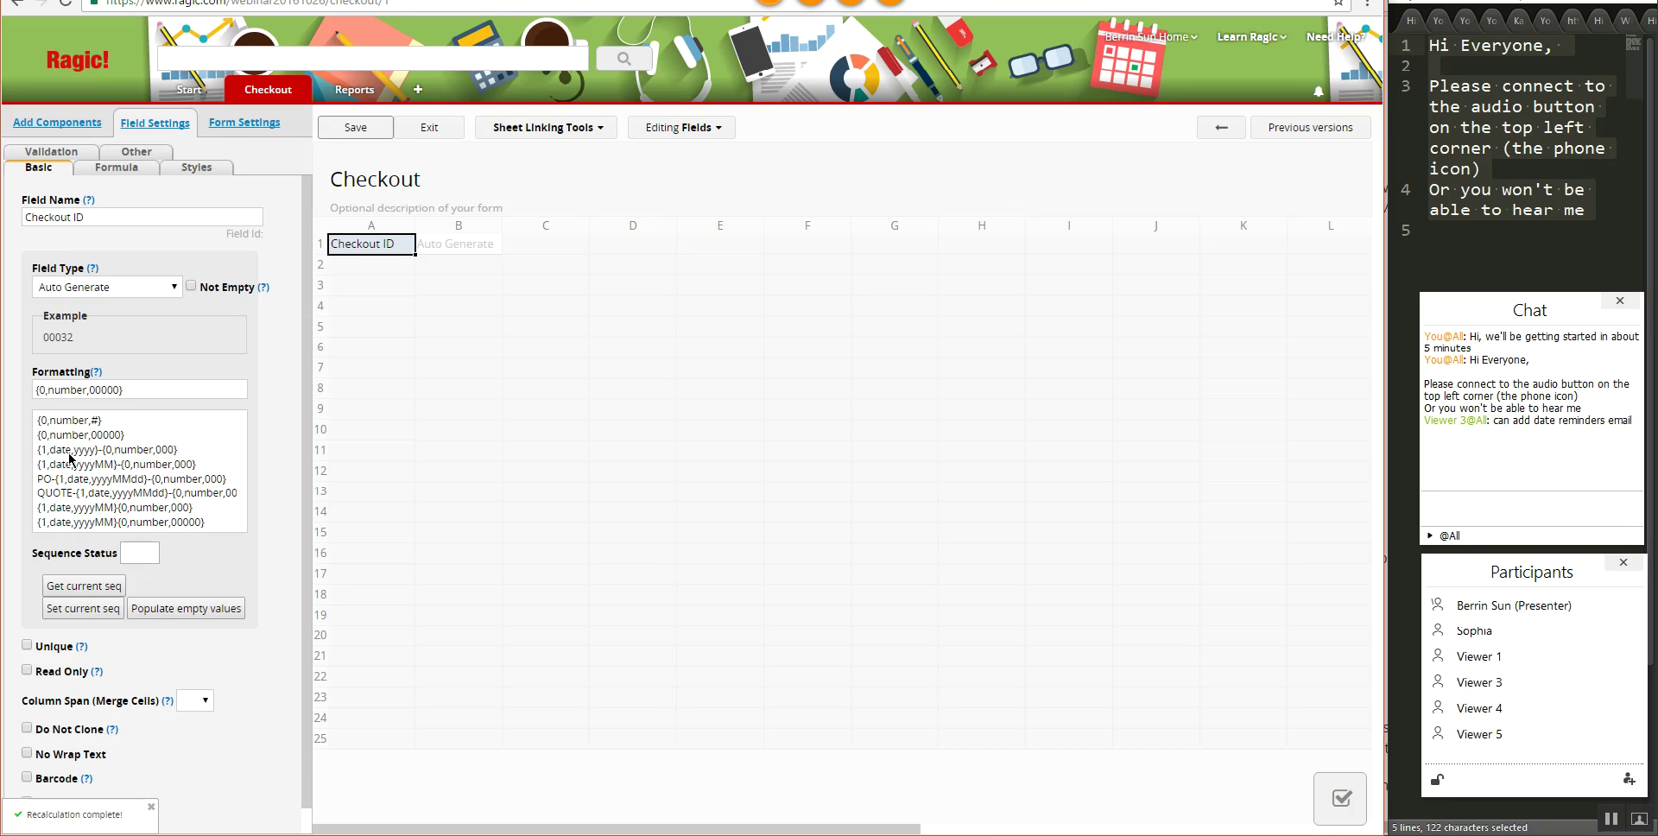
- Set the ID format to CO-{1,date,yyyyMMdd}-{0,number,0000} from the PO- pattern
left_click(68, 484)
double_click(40, 389)
type("CO-{1,date,yyyyMMdd}-")
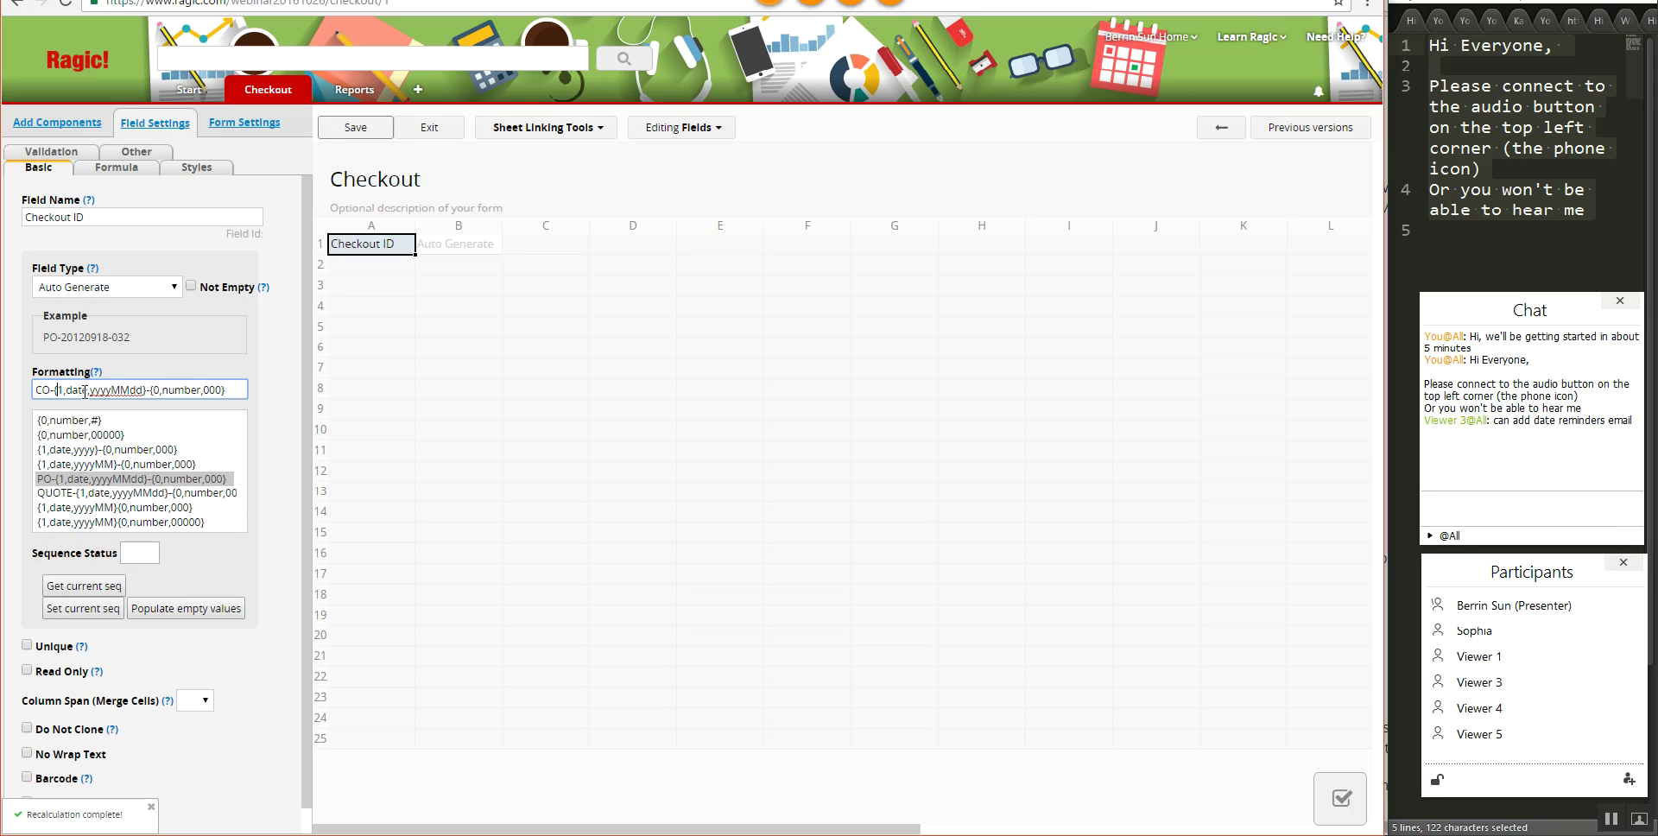
left_click(40, 389)
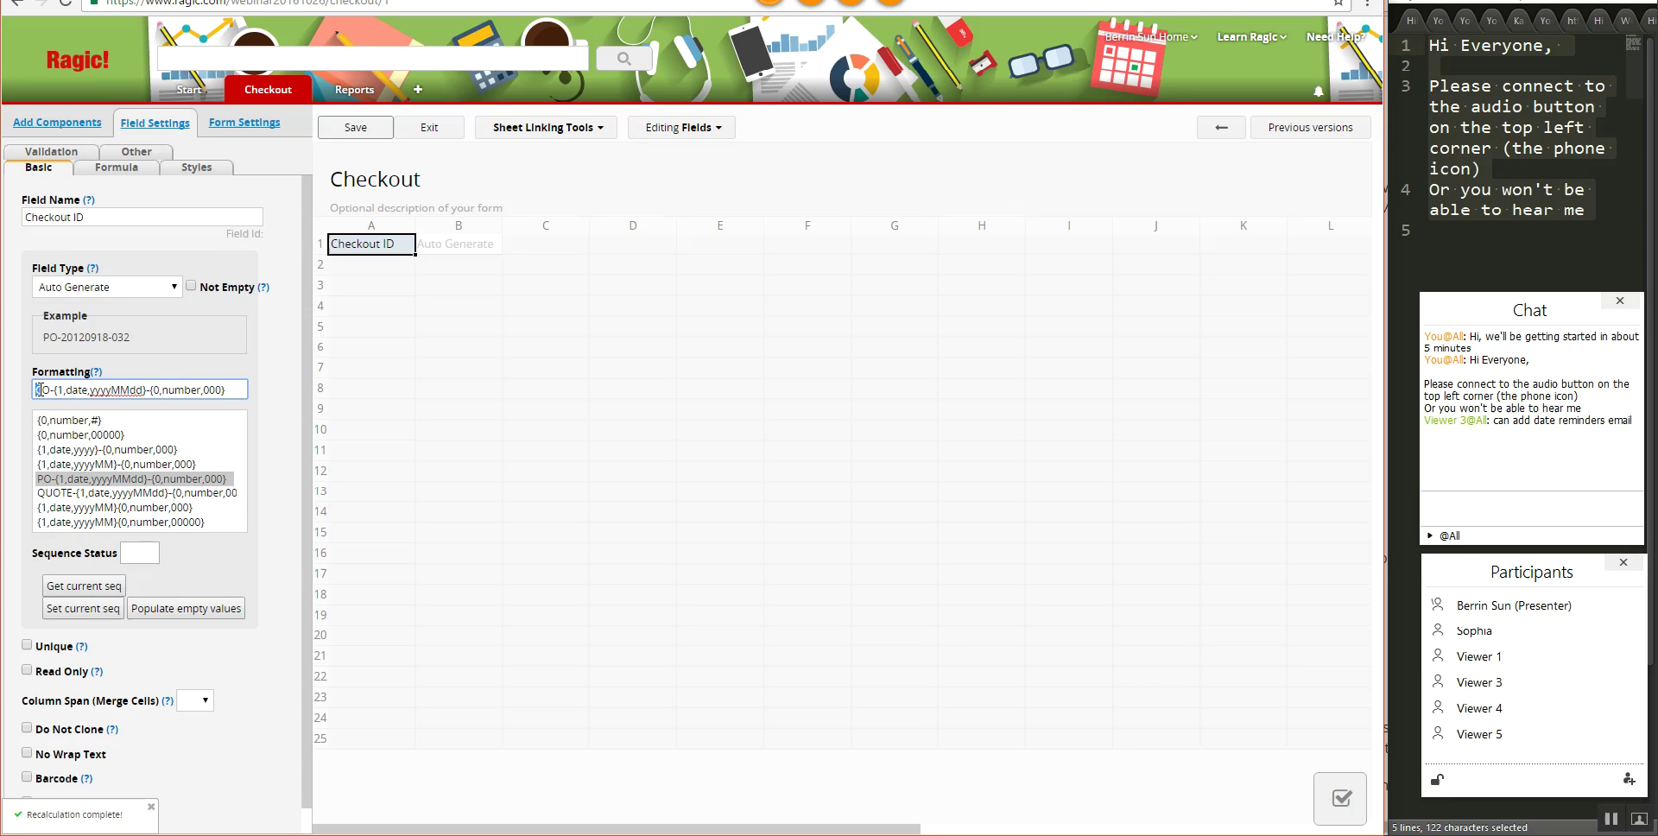
double_click(46, 338)
left_click(41, 364)
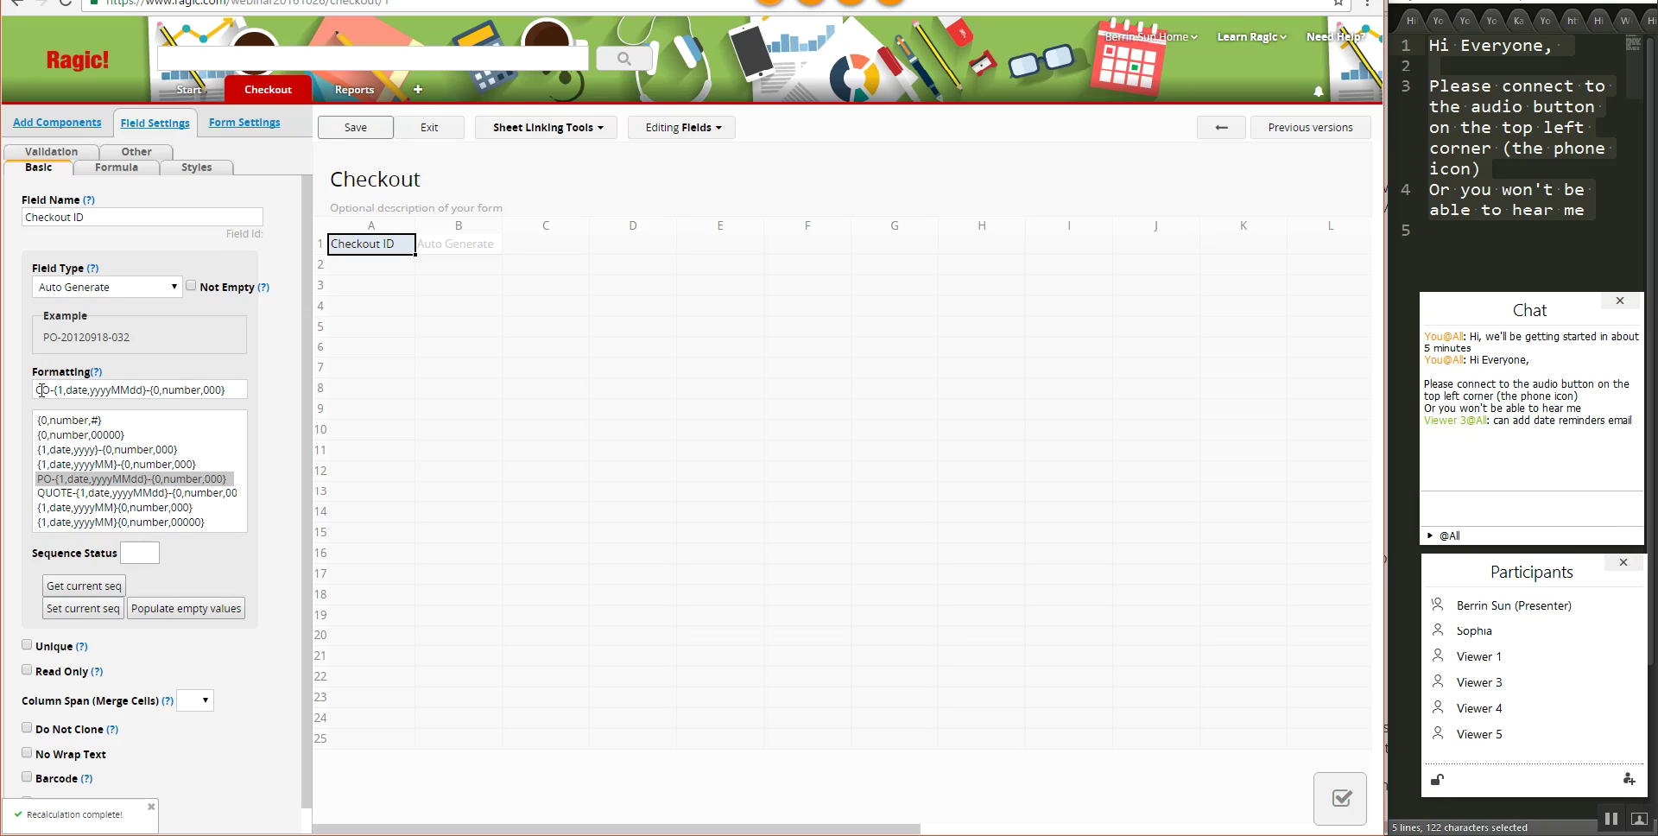
left_click(55, 390)
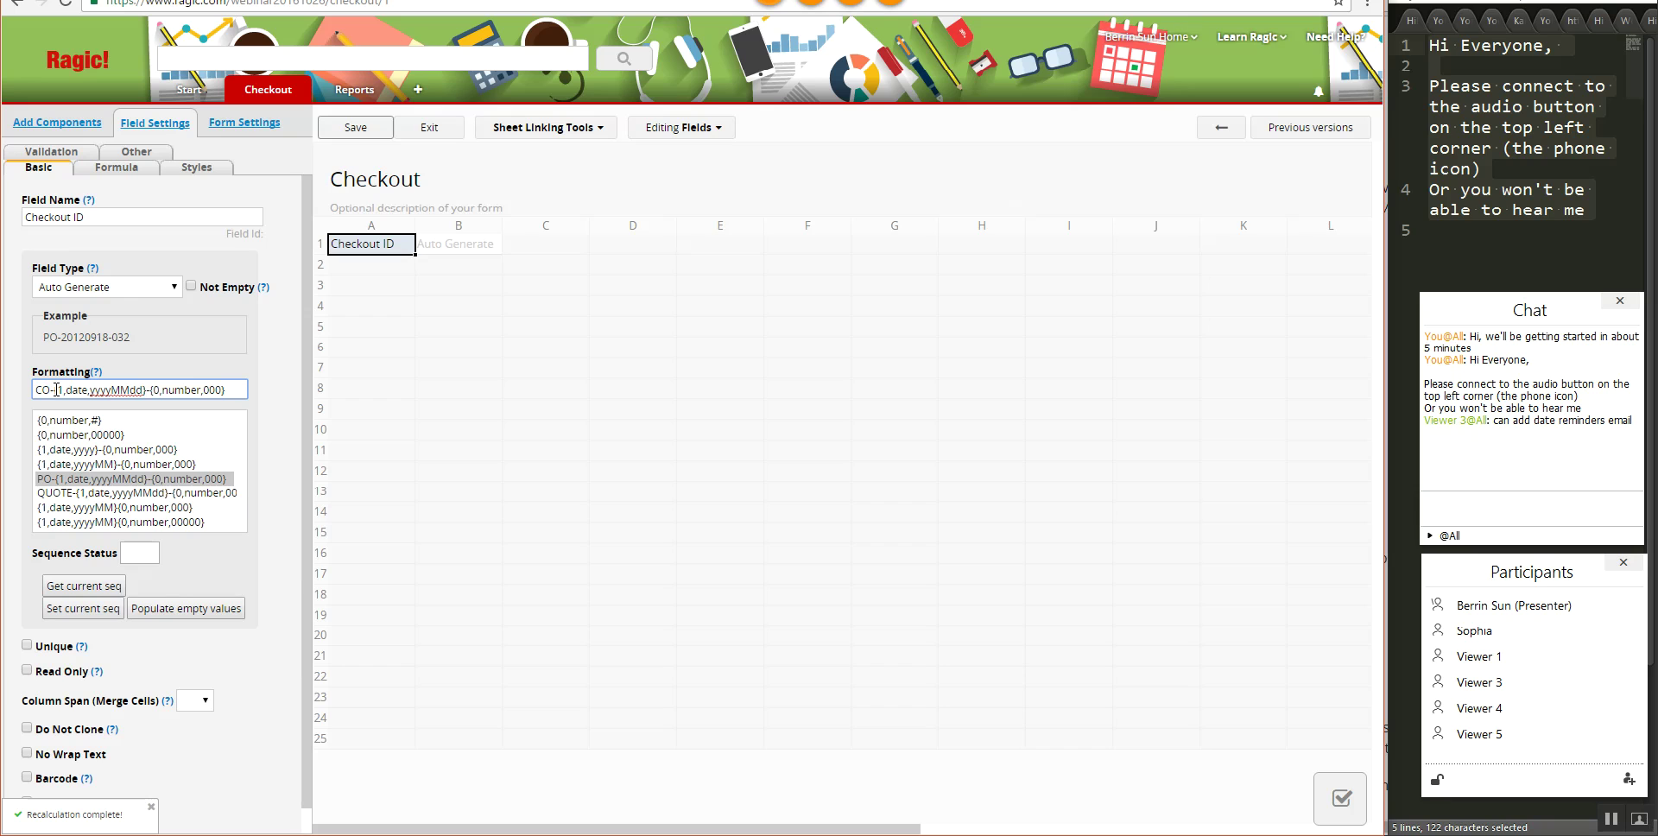
left_click_drag(59, 390, 144, 393)
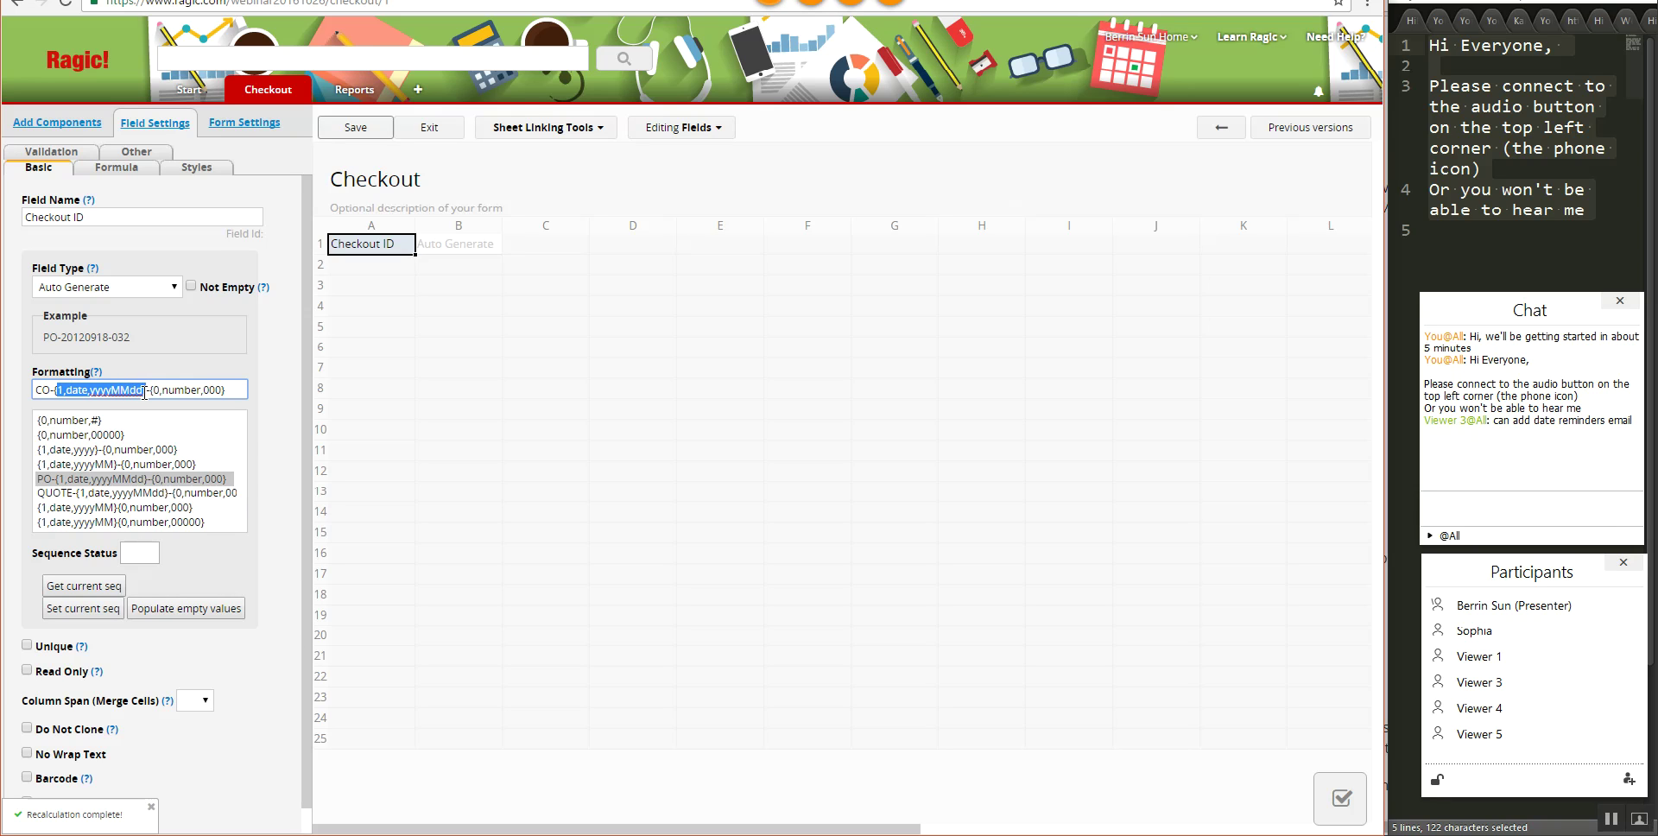
left_click(143, 392)
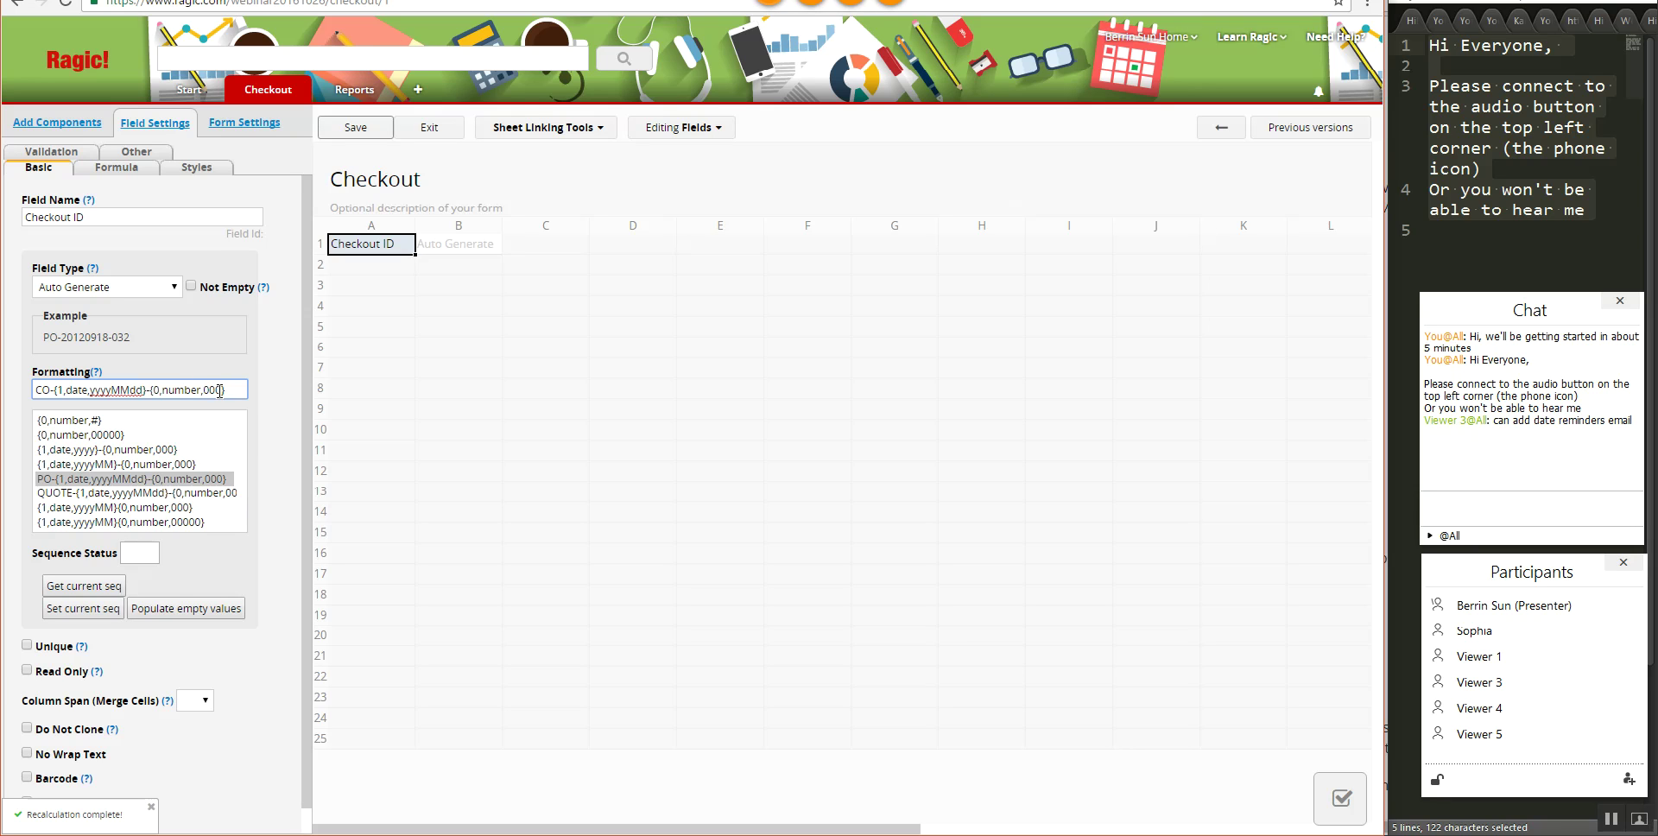
type("0")
left_click(380, 289)
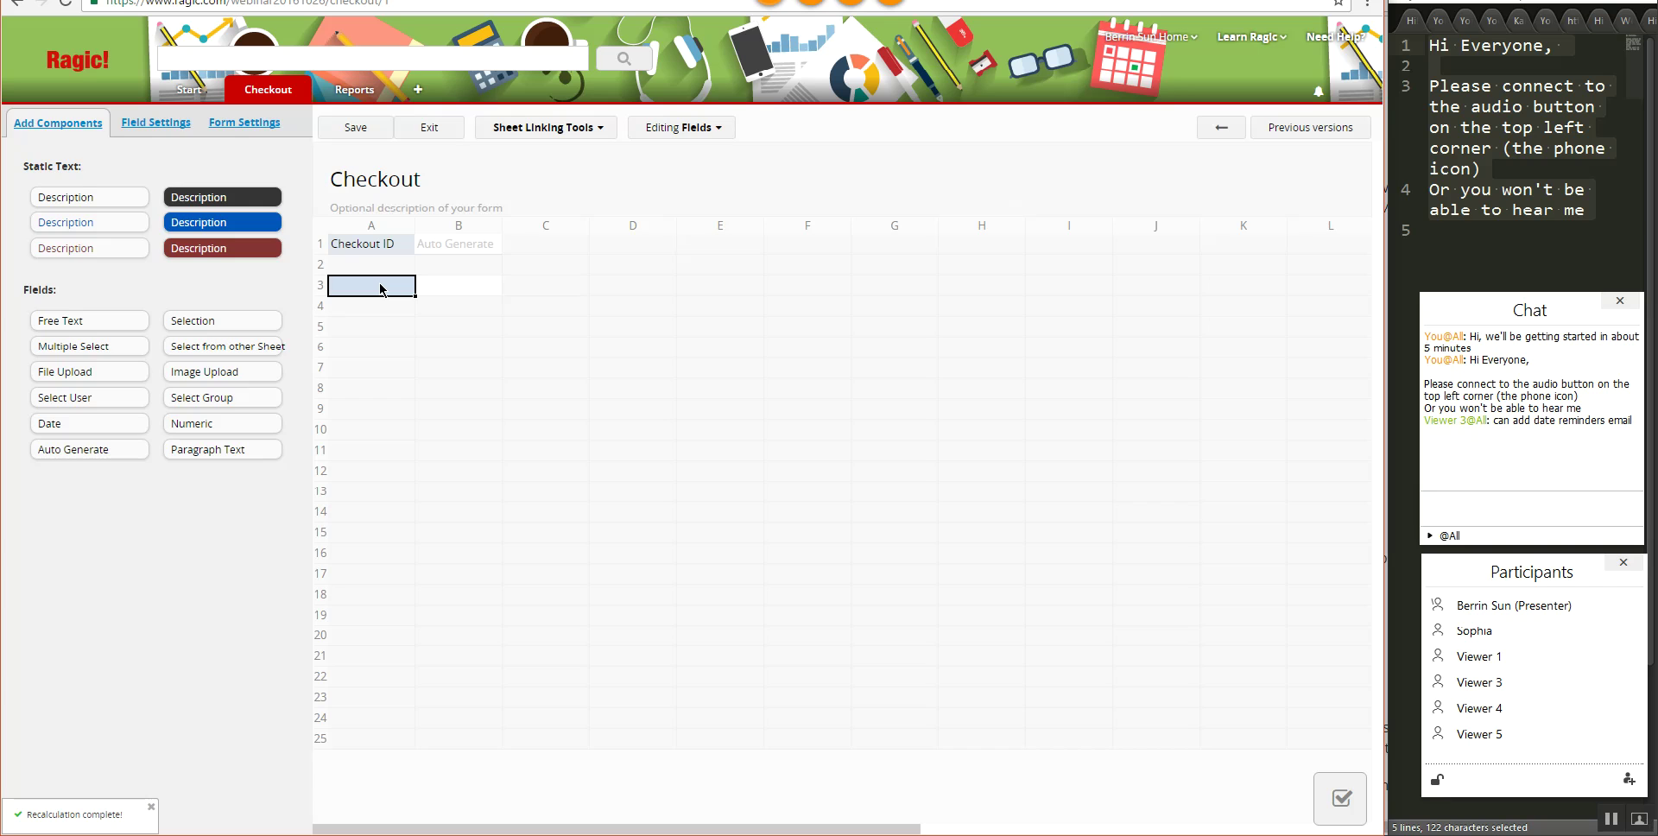
- Add Check Out Date and Return Date fields in A3 and A4, and widen column A
type("Check Out Date")
key("Return")
type("Return Date")
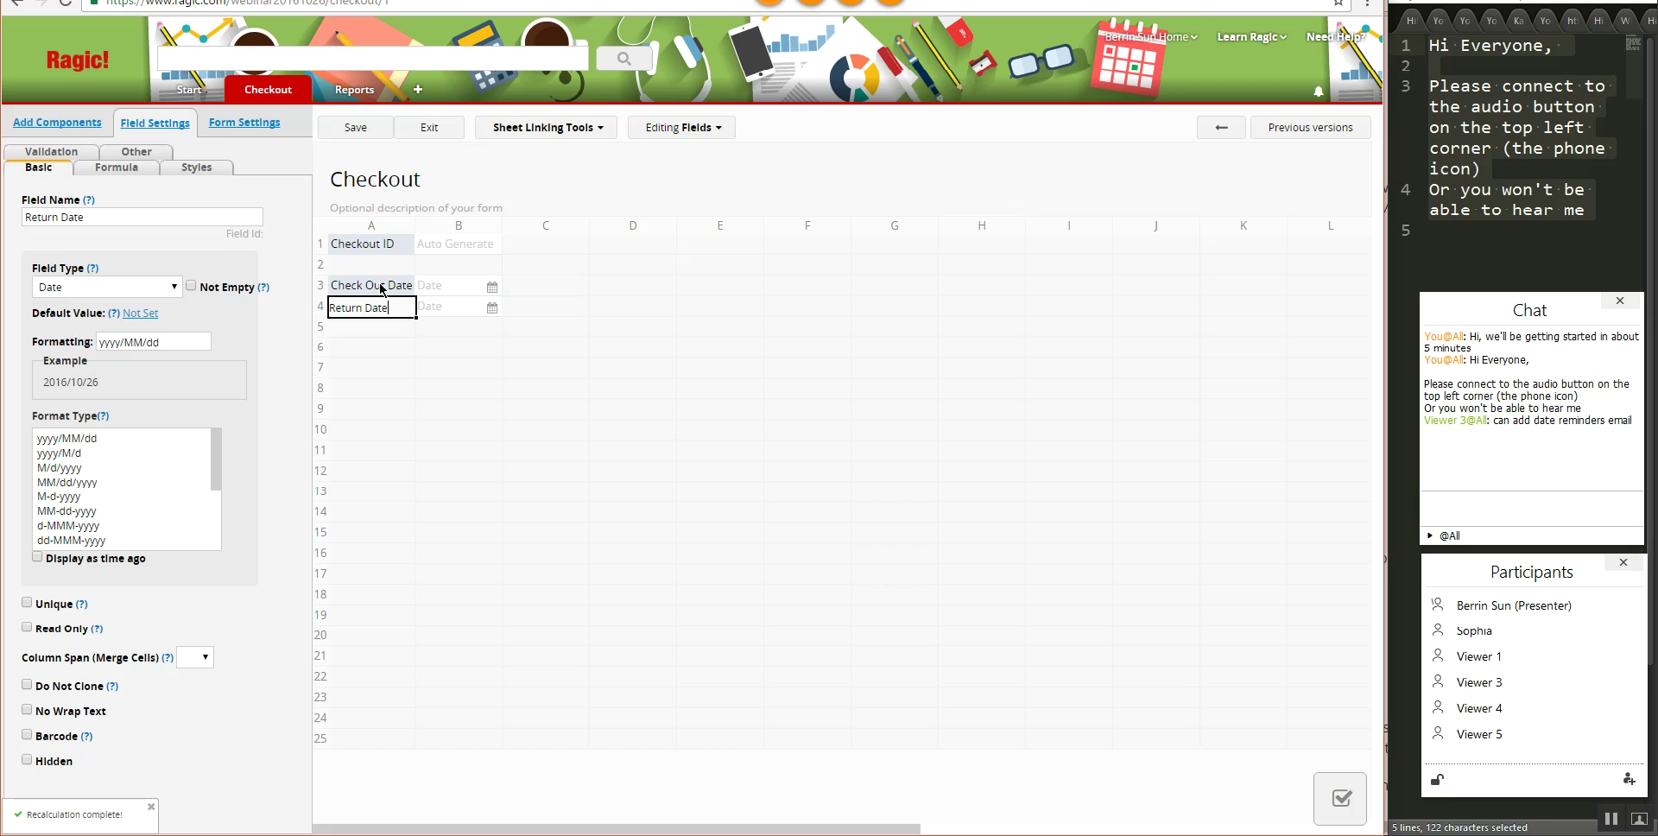
left_click_drag(415, 219, 422, 218)
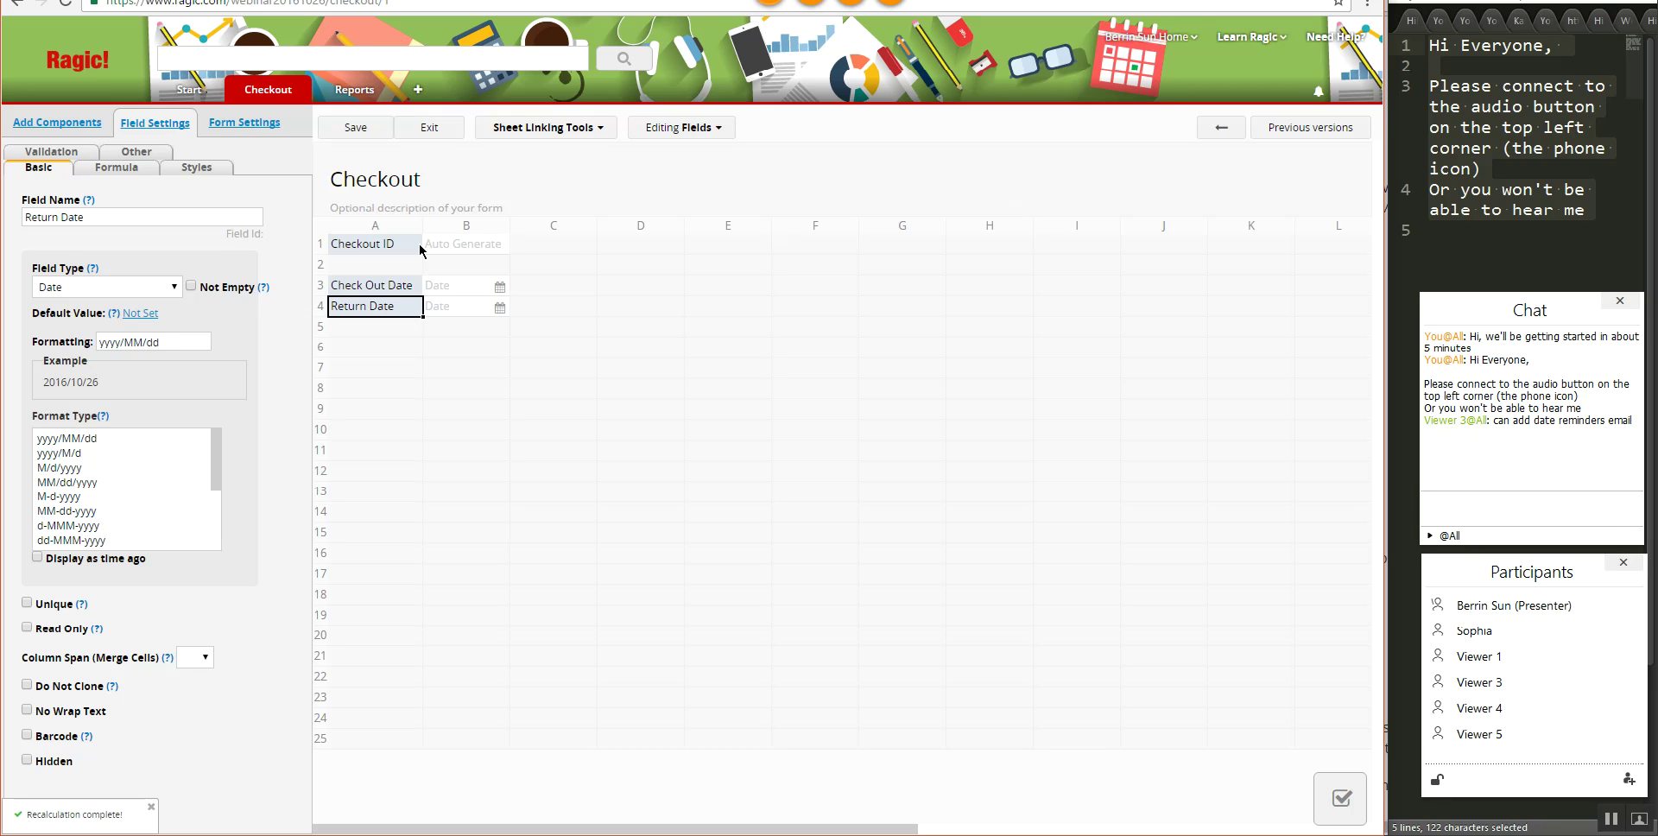
left_click(365, 329)
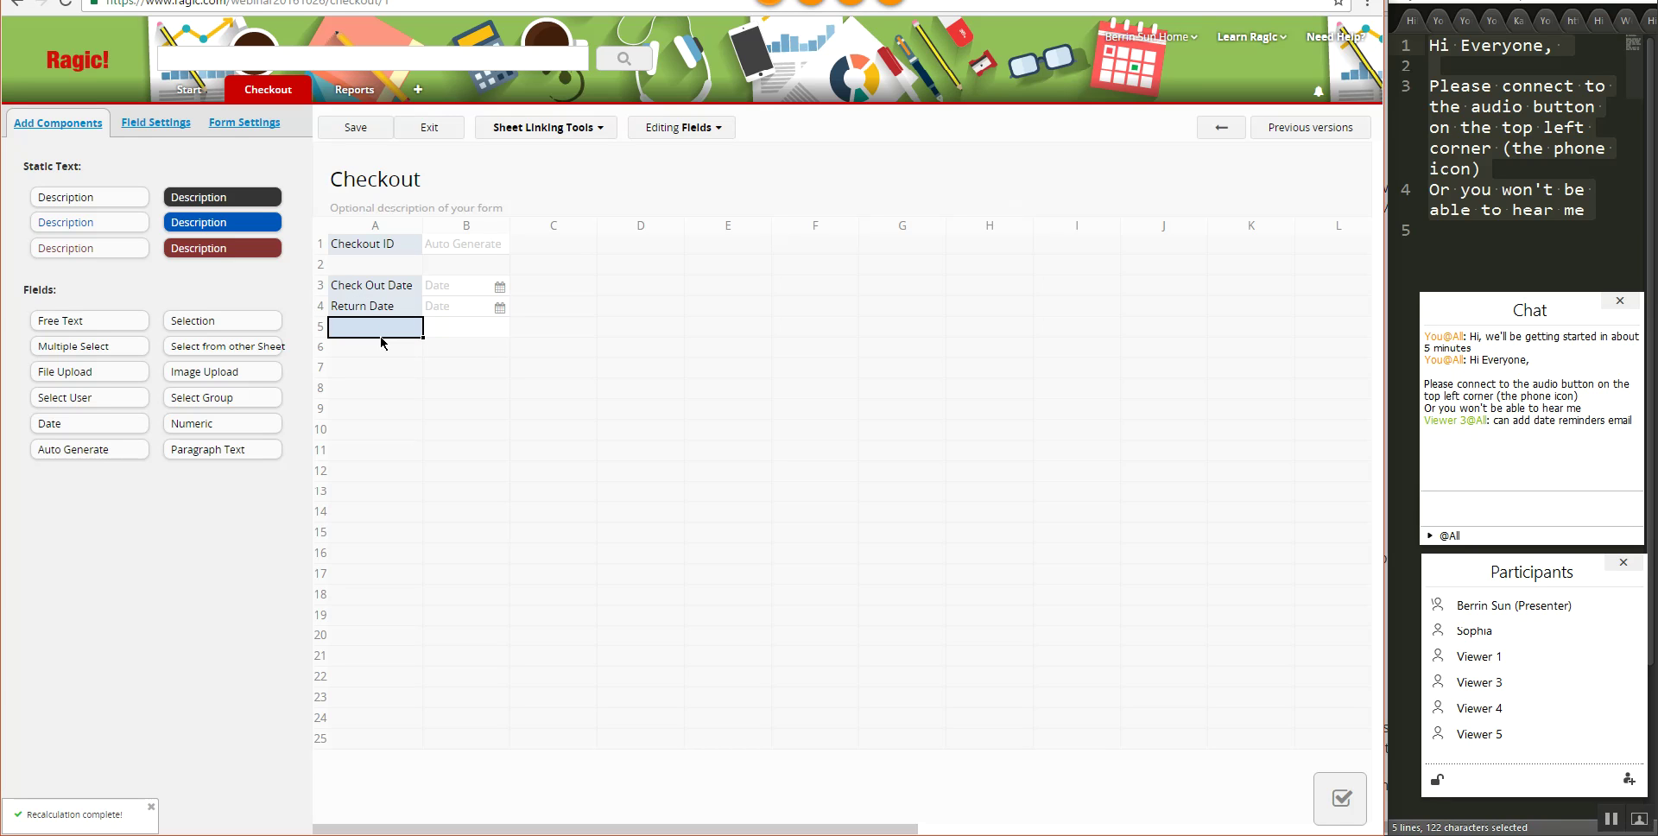
- Add a Returned? selection field in A5 with choices Y and N
type("Returne")
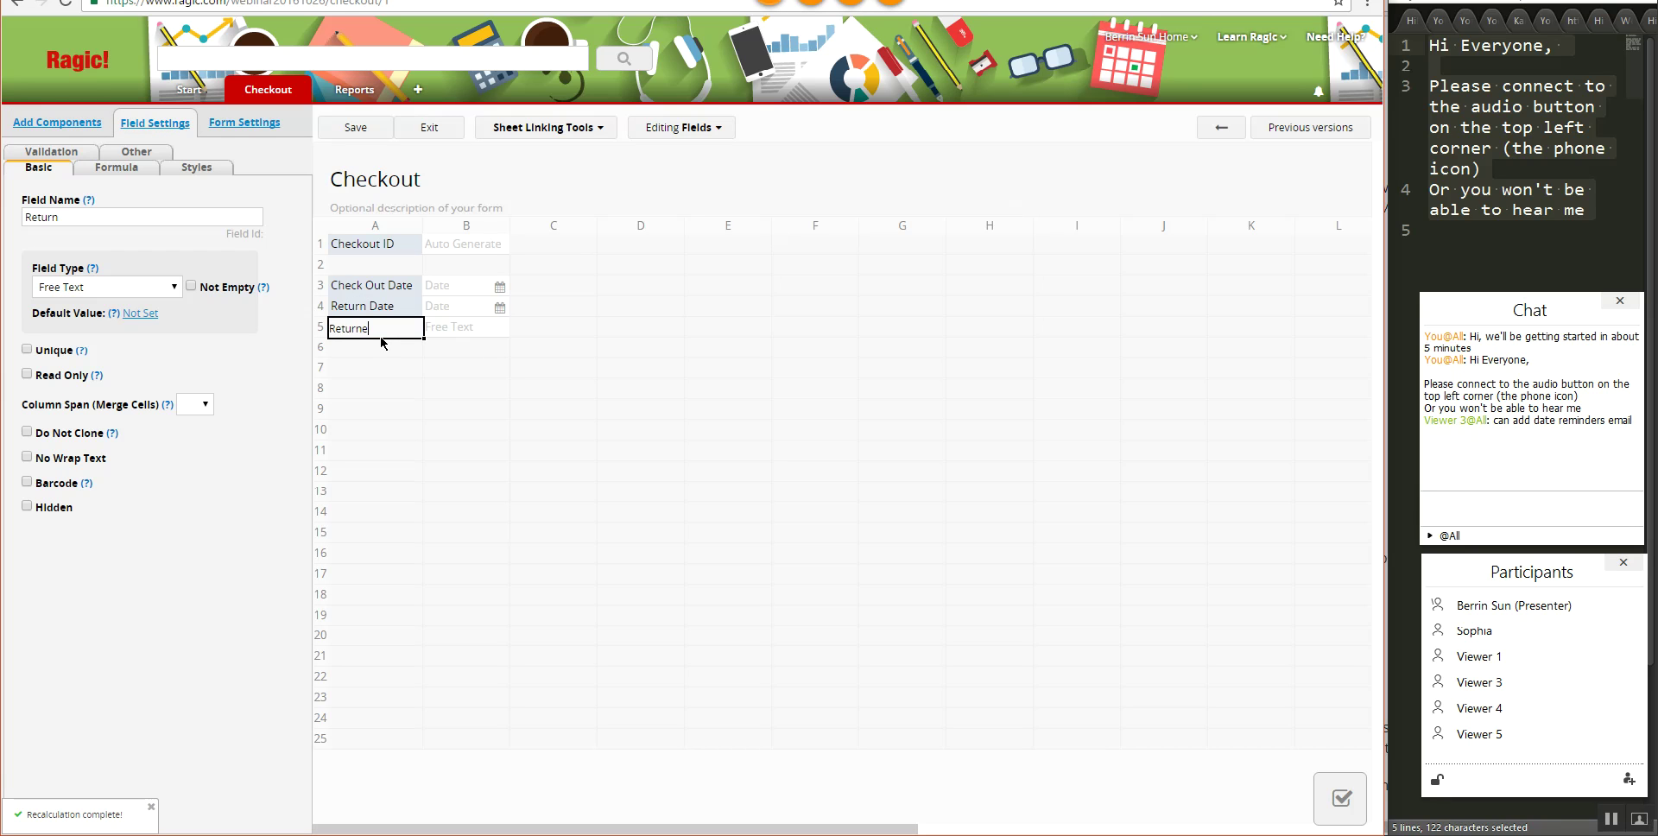
type("d?")
left_click(130, 294)
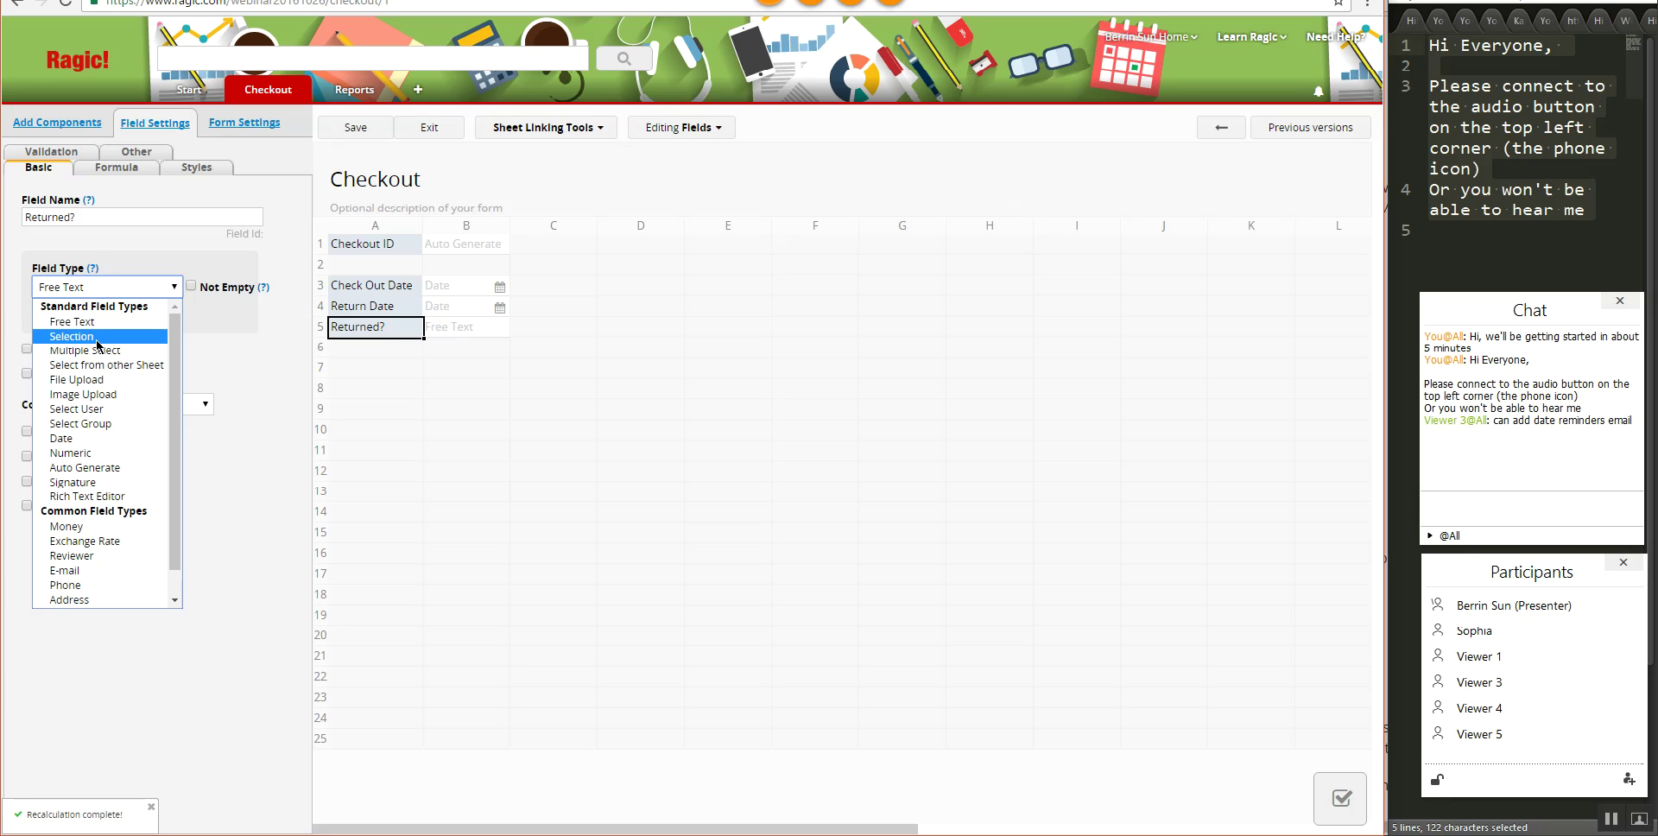
left_click(97, 337)
left_click(90, 389)
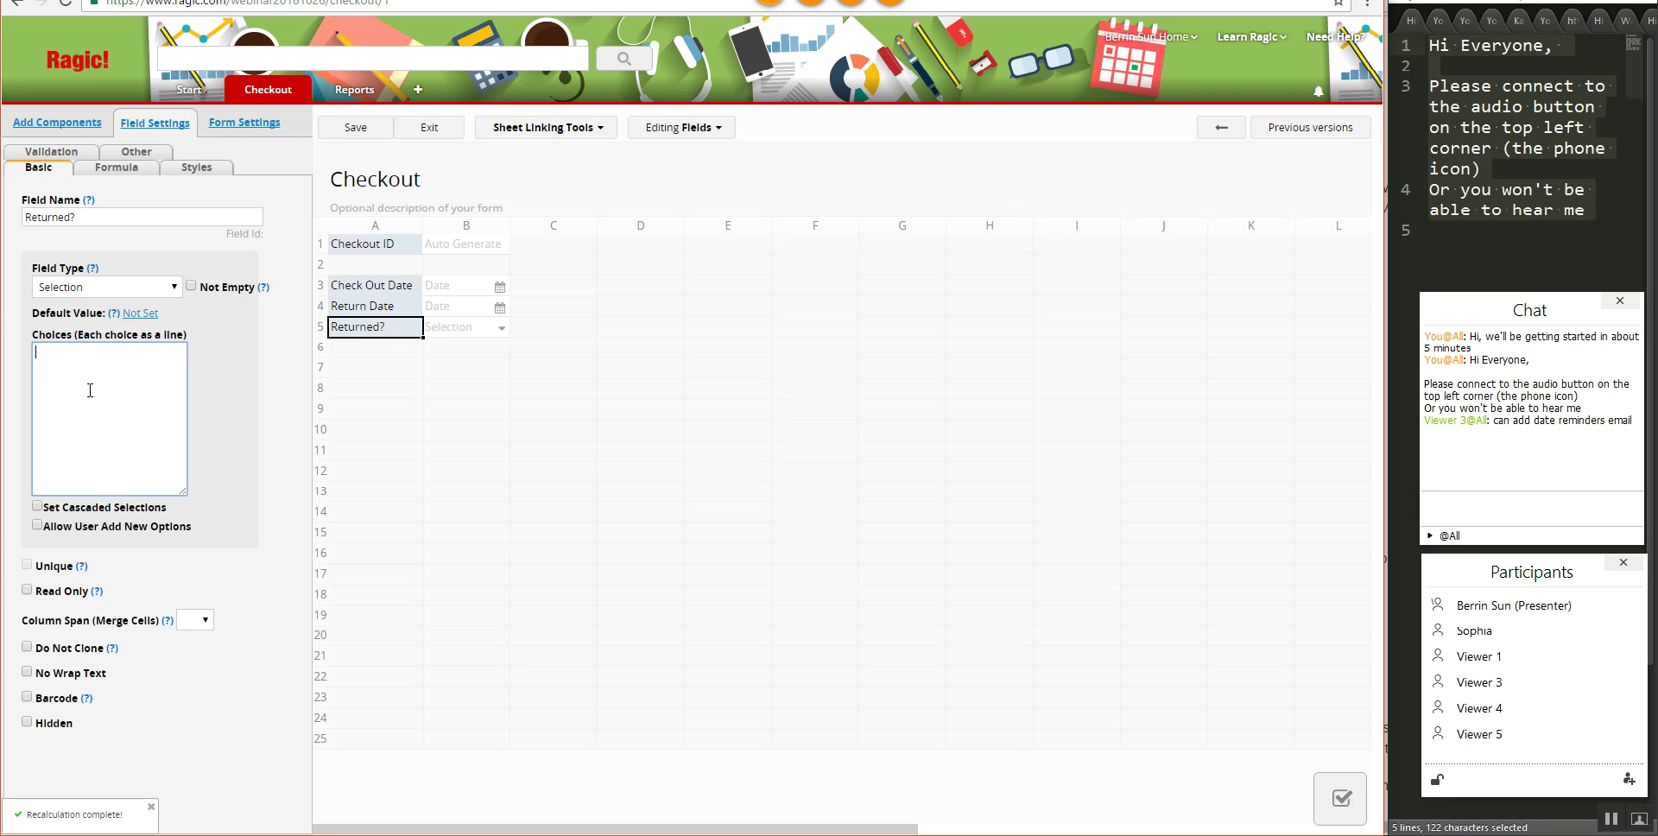
type("Y ")
type("N")
left_click(98, 173)
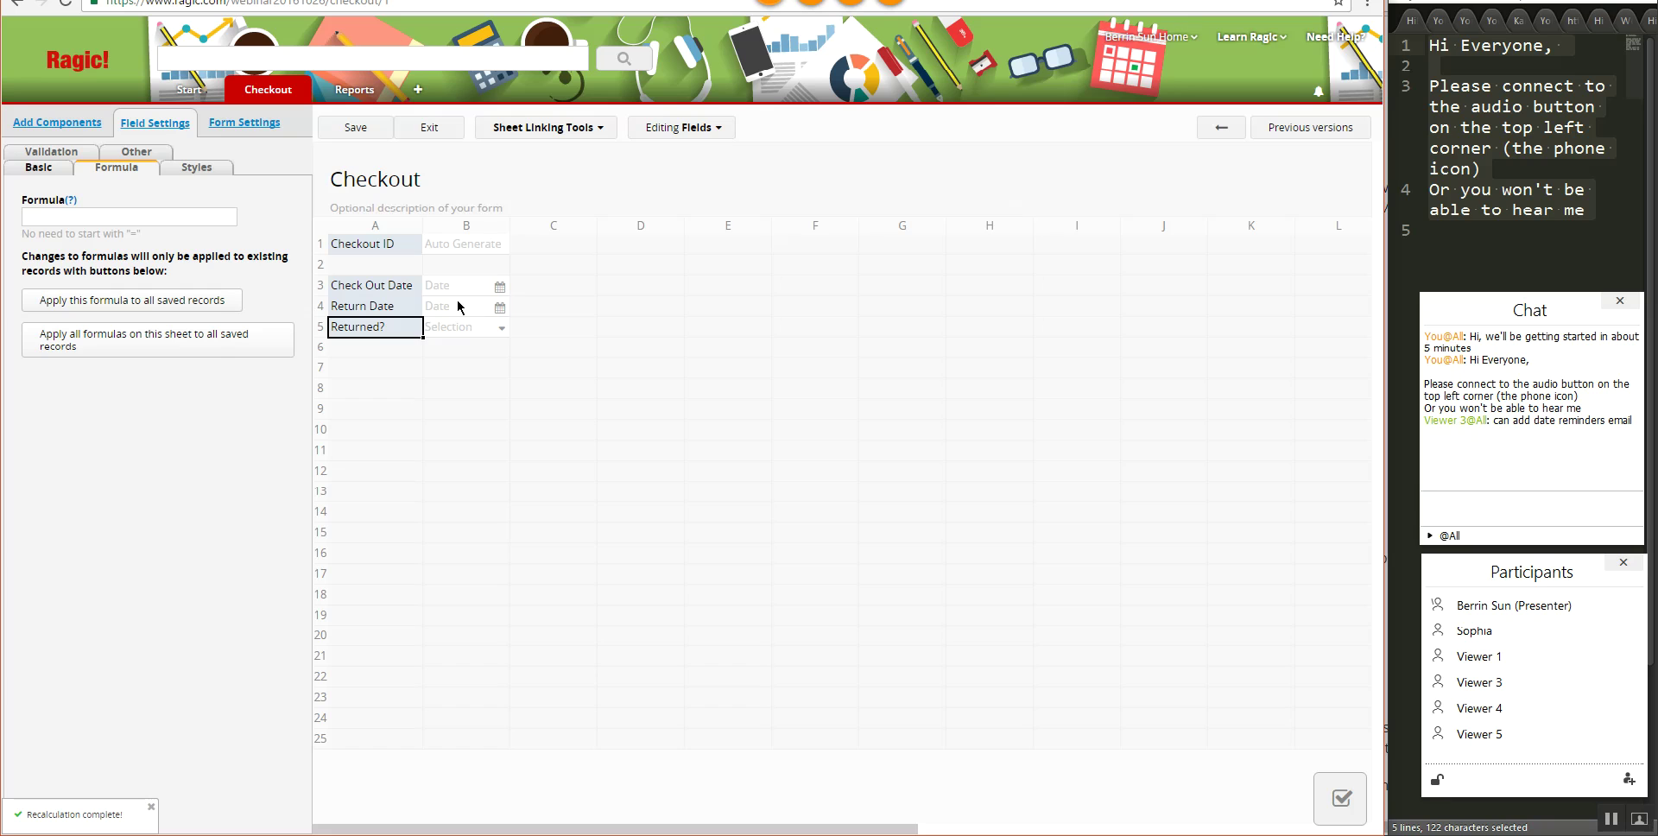
- Give Returned? the formula IF(A4=="","N","Y") and save the form design
left_click(120, 218)
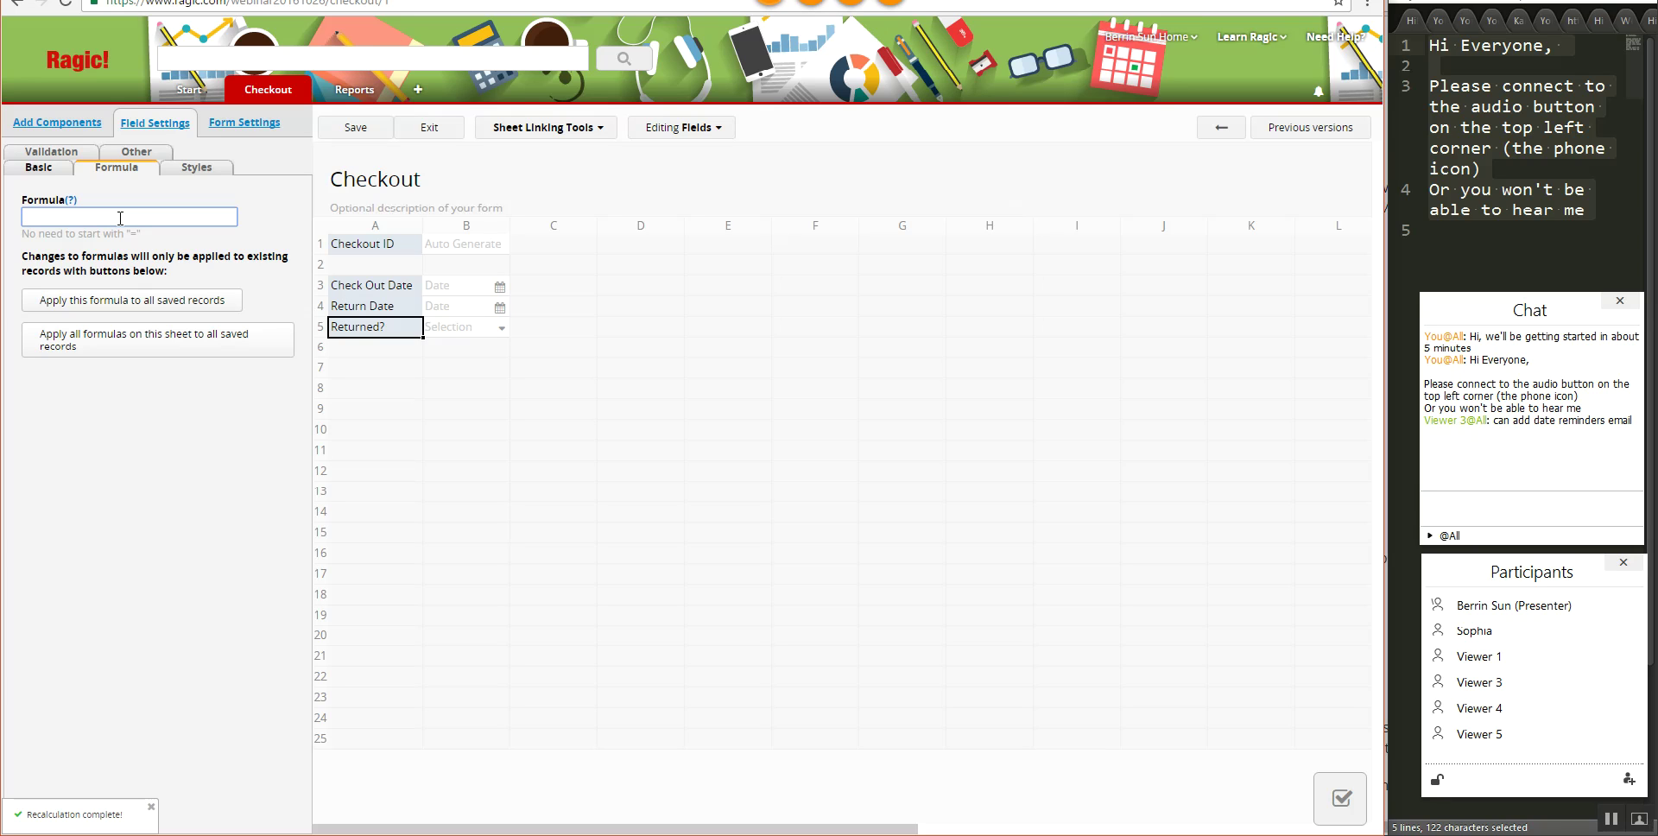
type("IF")
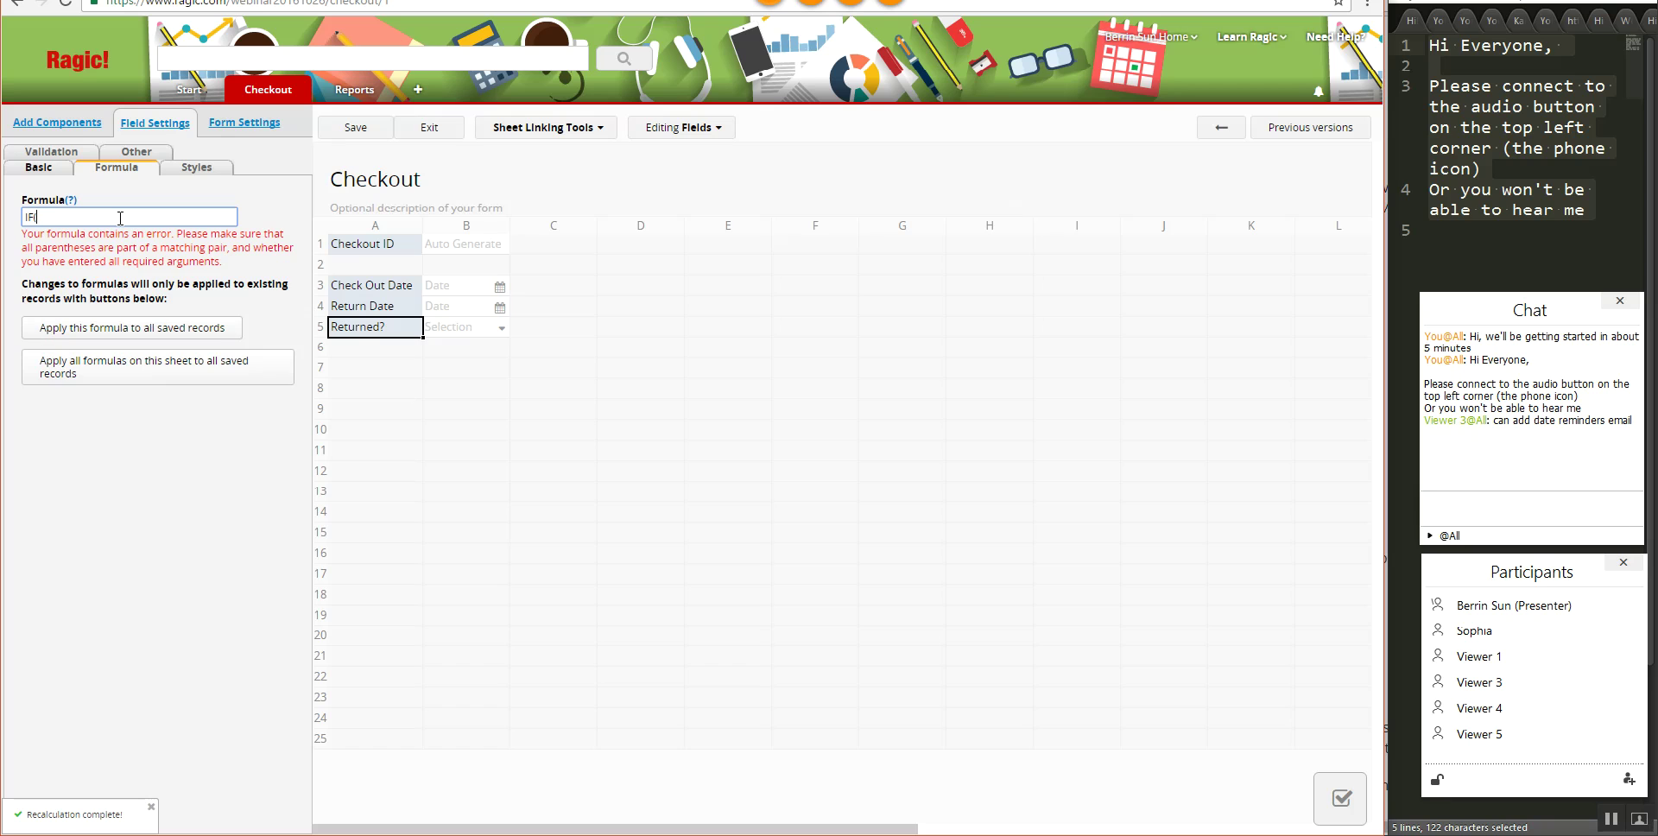
type("(A4==\"\"")
type(",\"N\",\"Y\"")
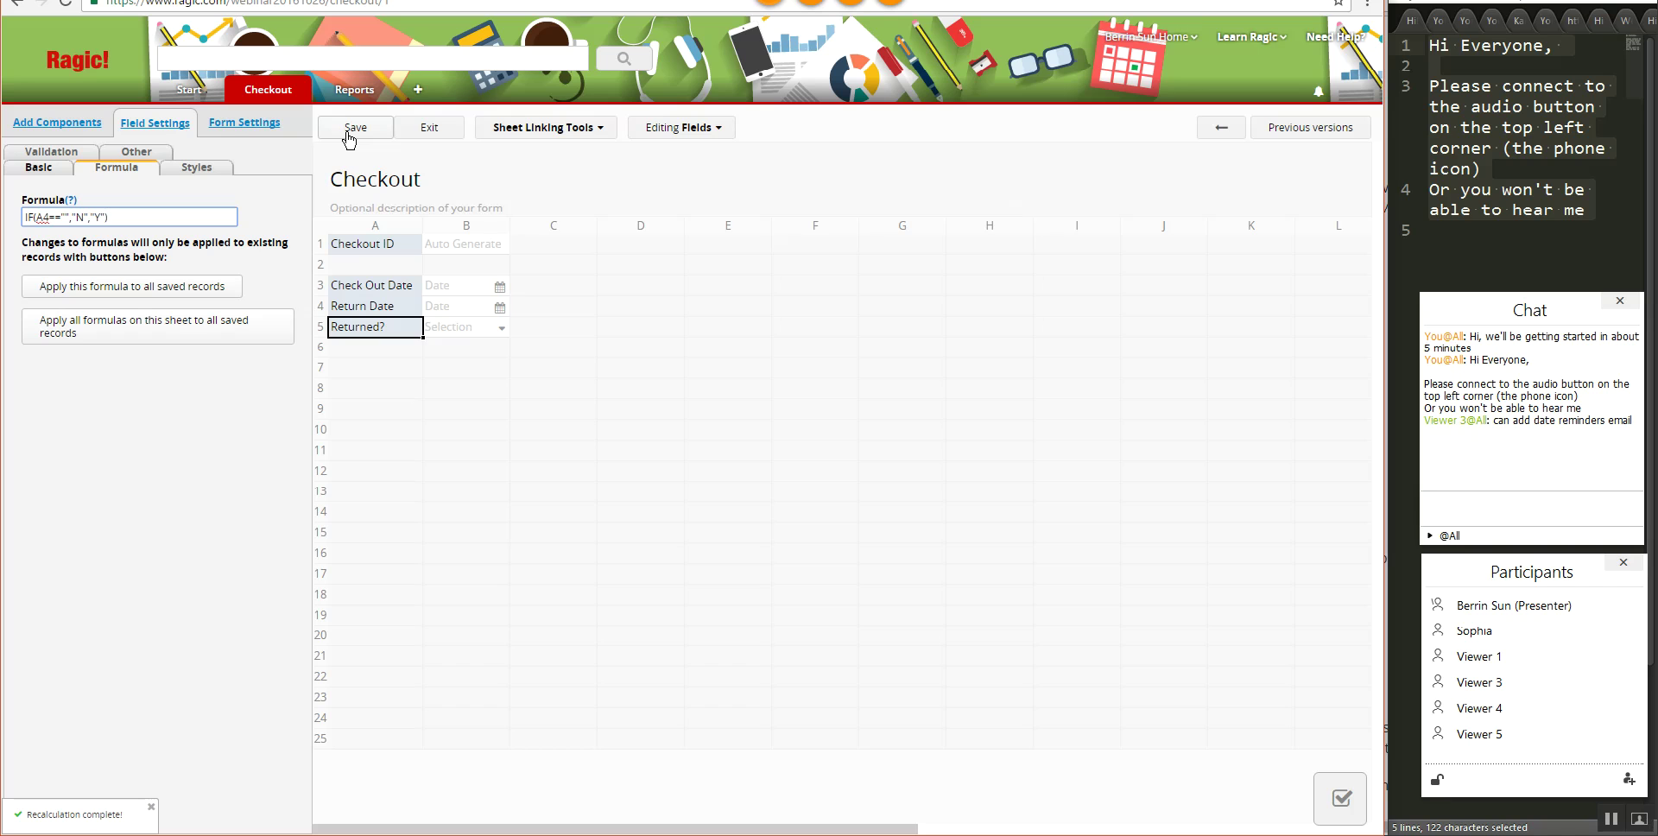
left_click(350, 136)
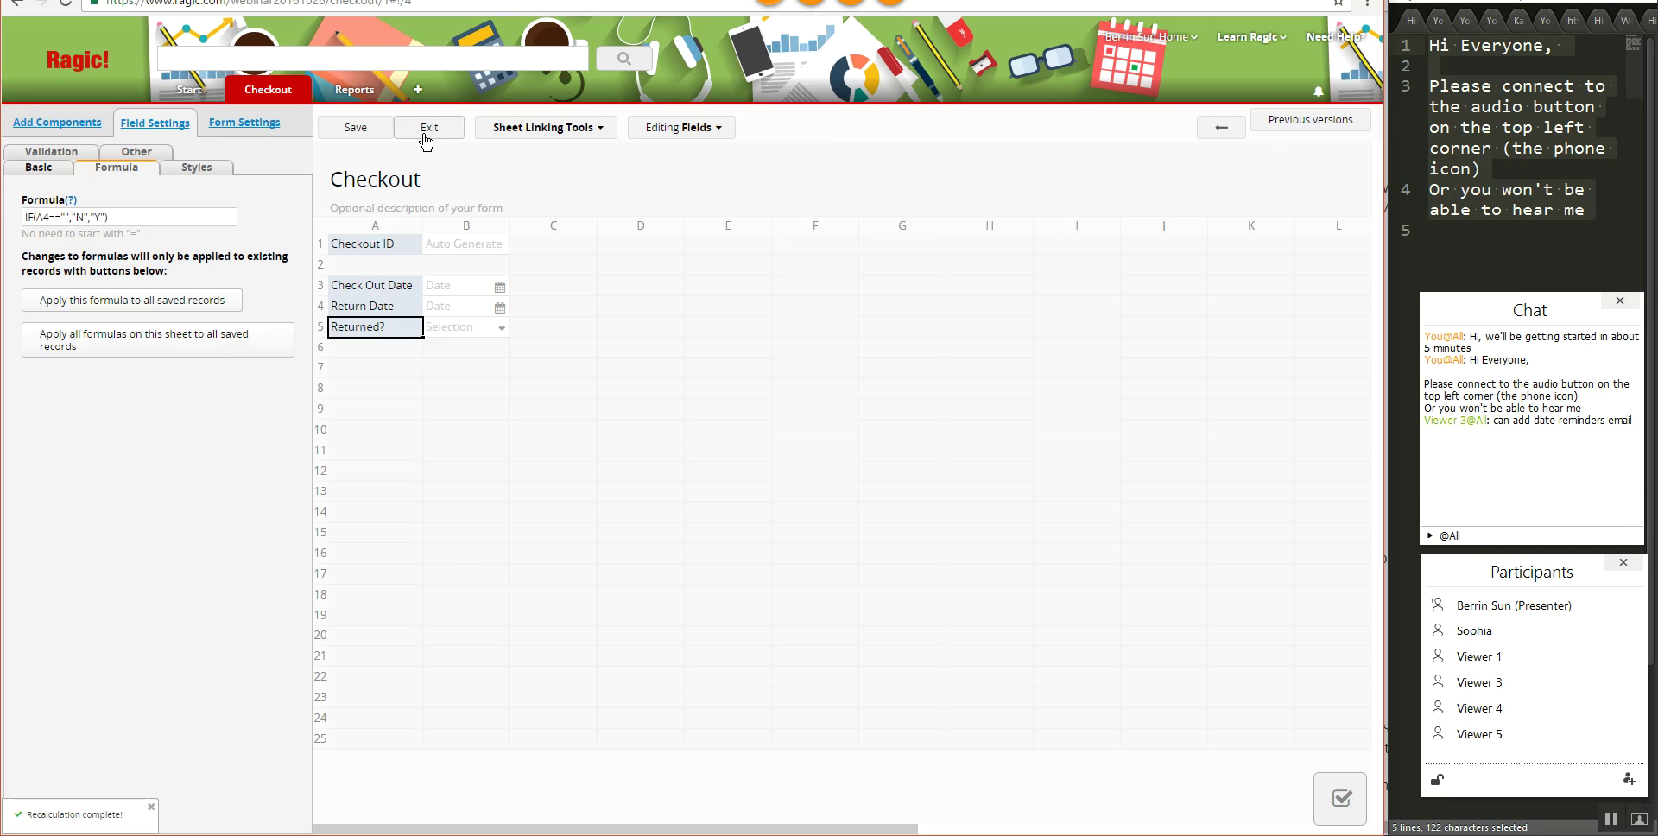
- Test the form by saving a checkout dated 2016/10/23 with return date 2016/10/26
left_click(426, 136)
left_click(670, 255)
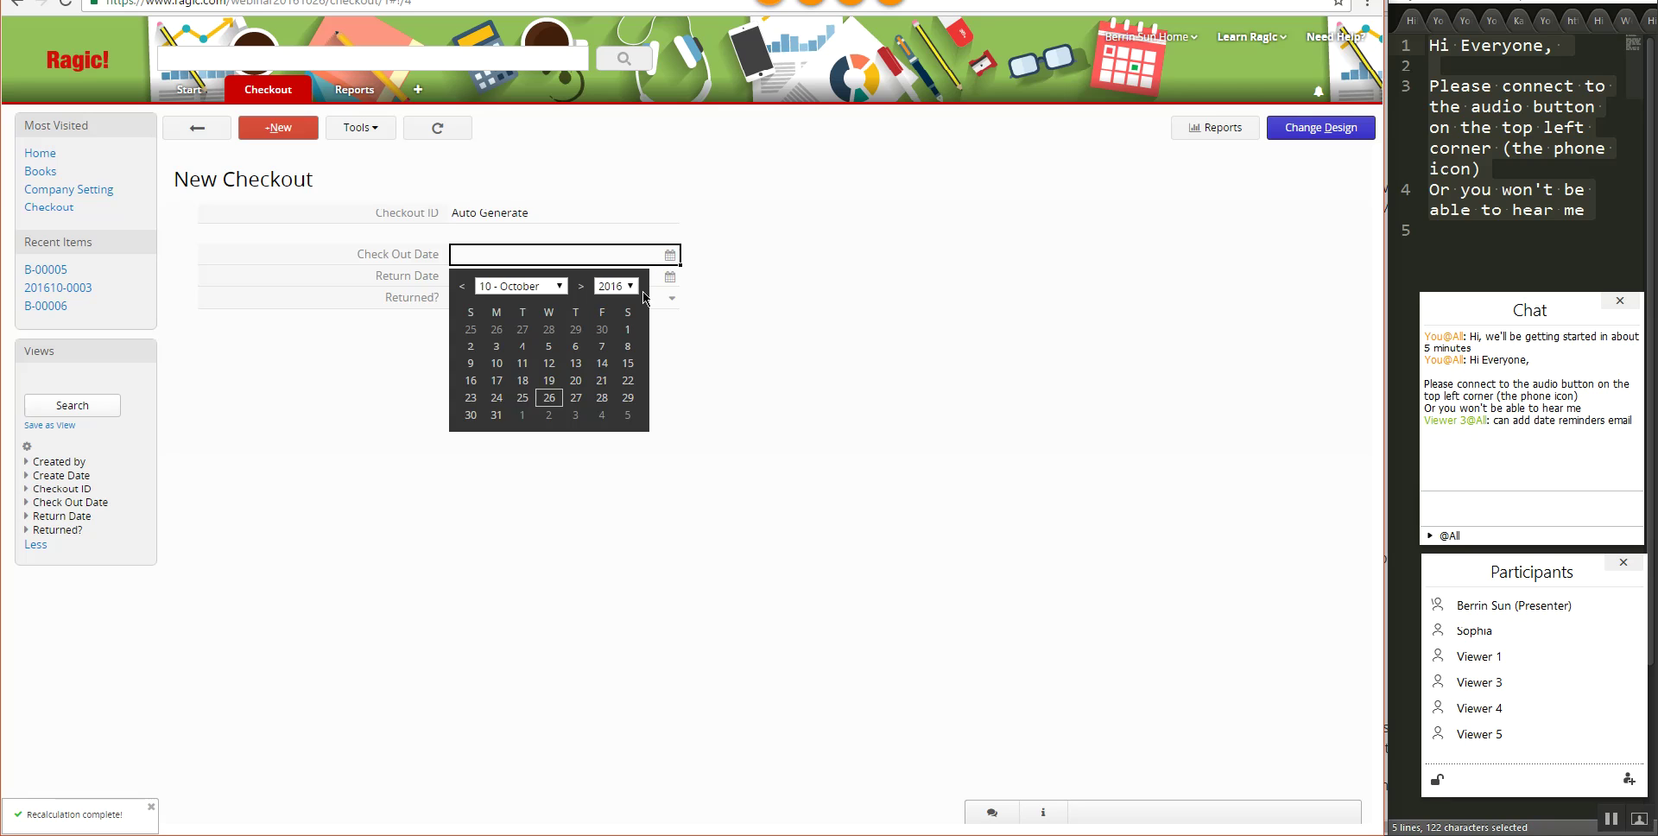
left_click(471, 397)
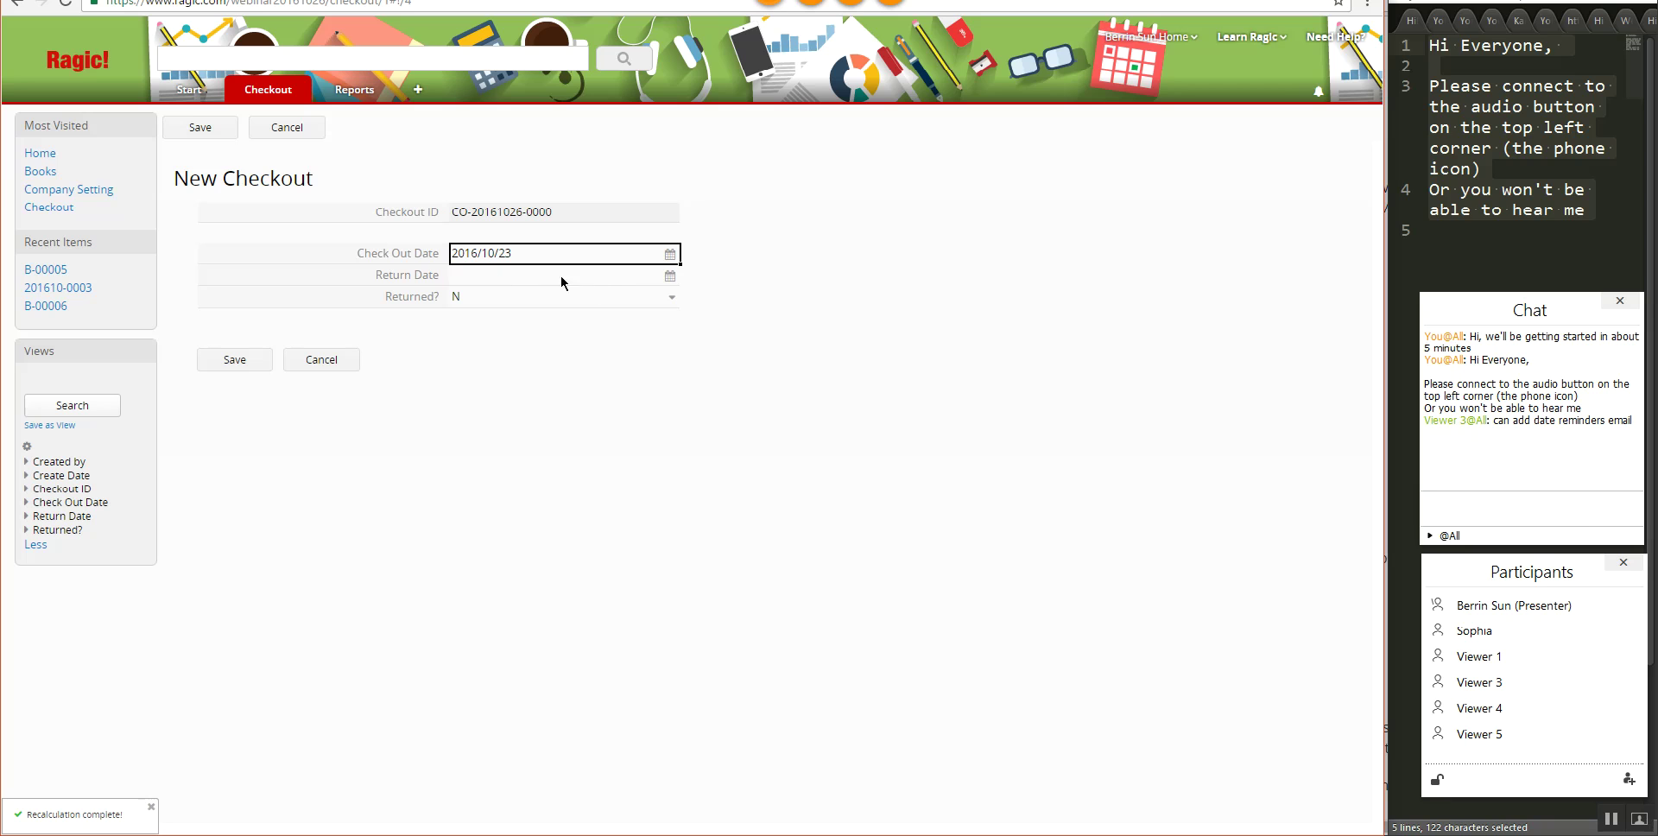
left_click(606, 276)
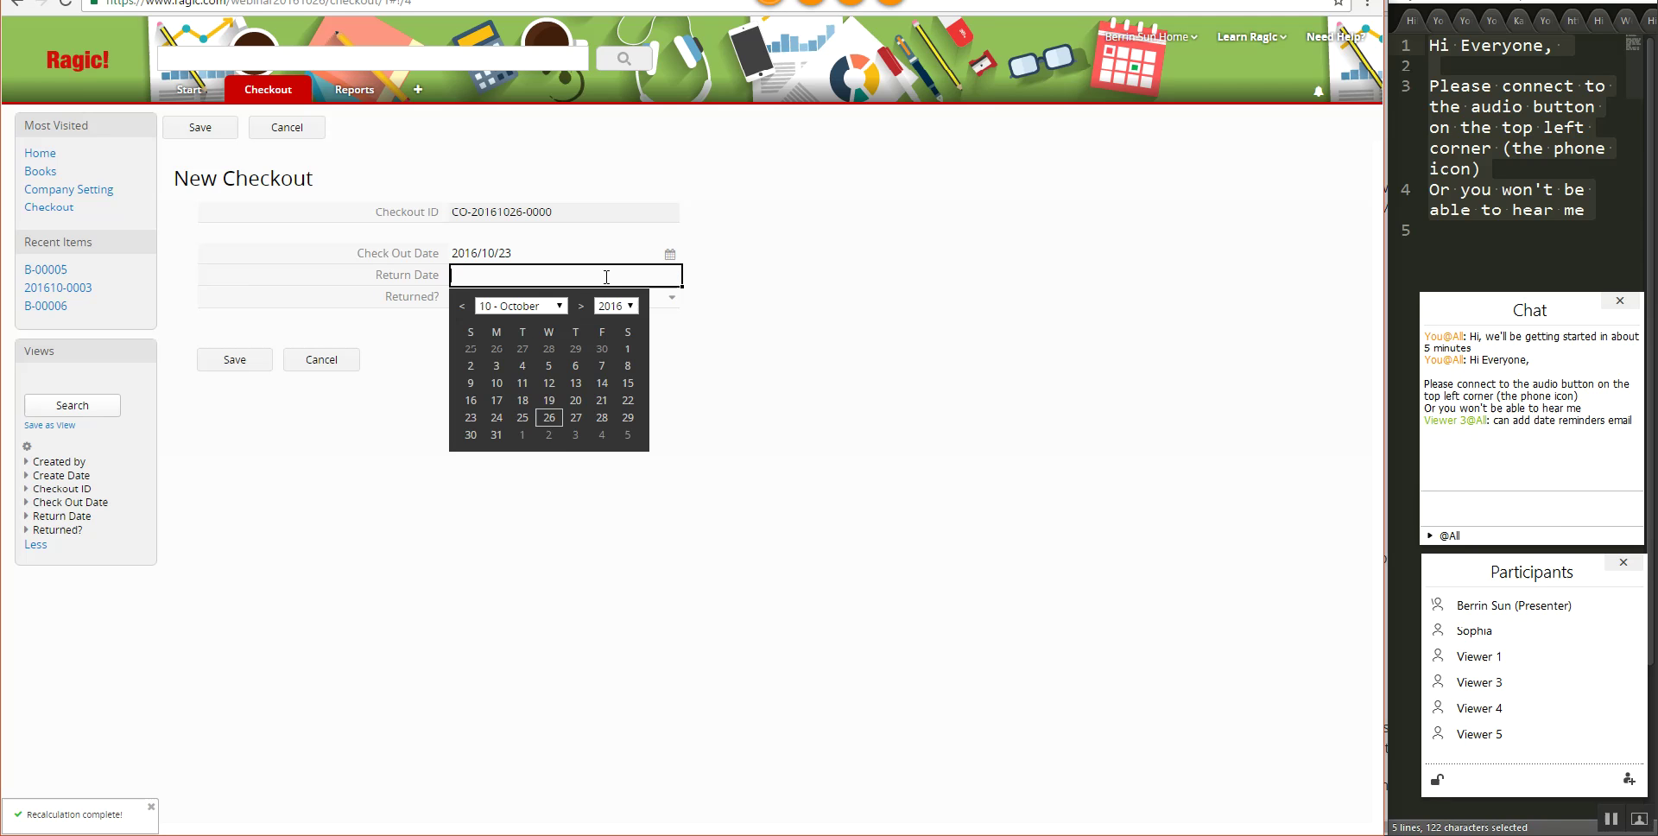
left_click(549, 431)
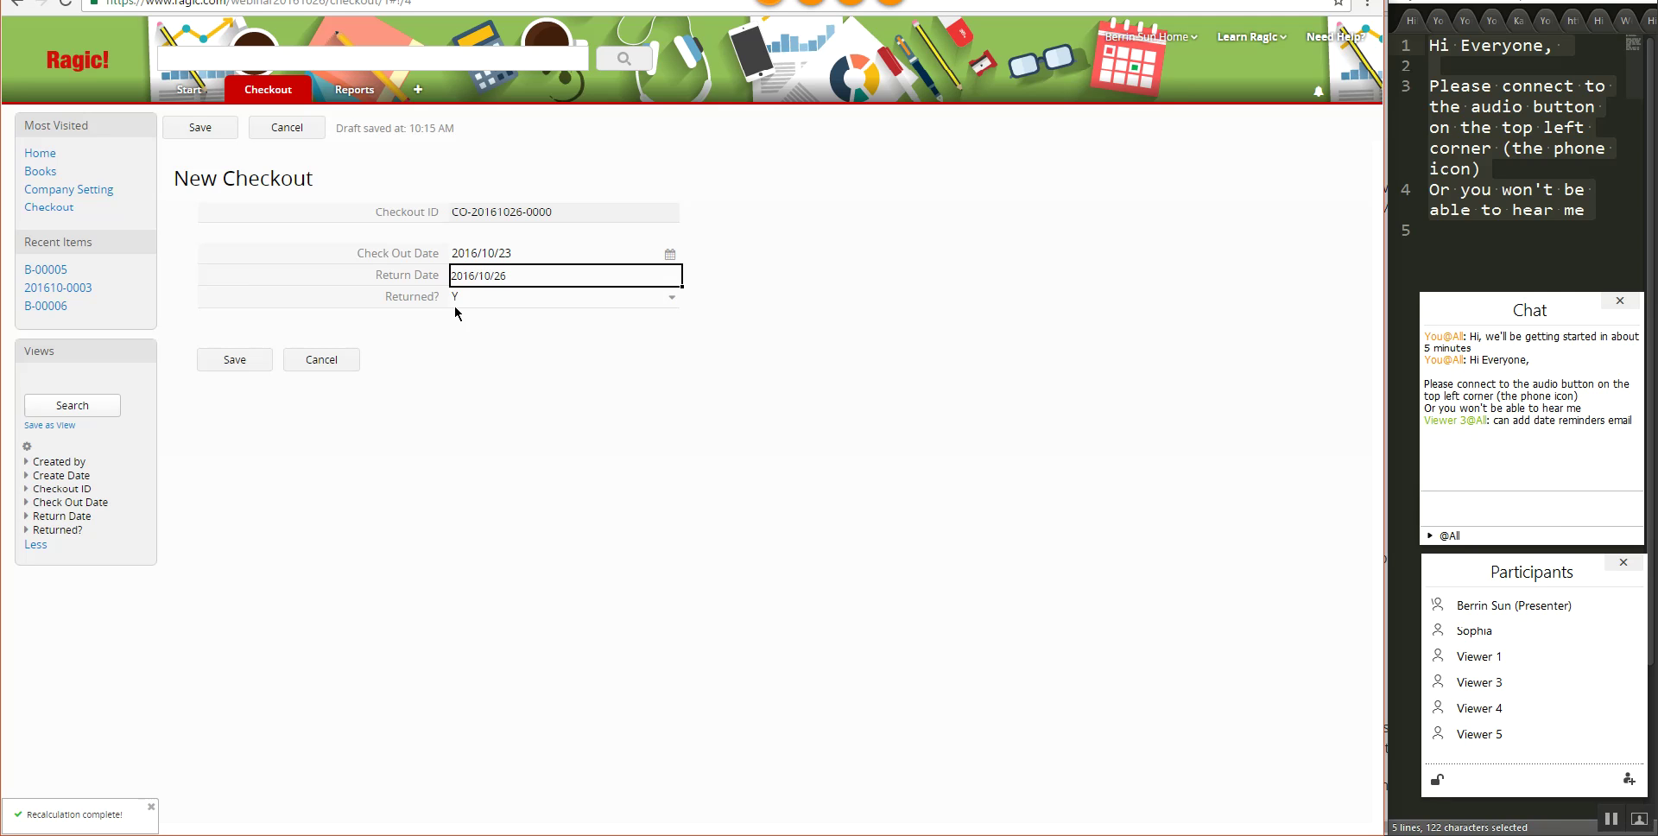
left_click(266, 363)
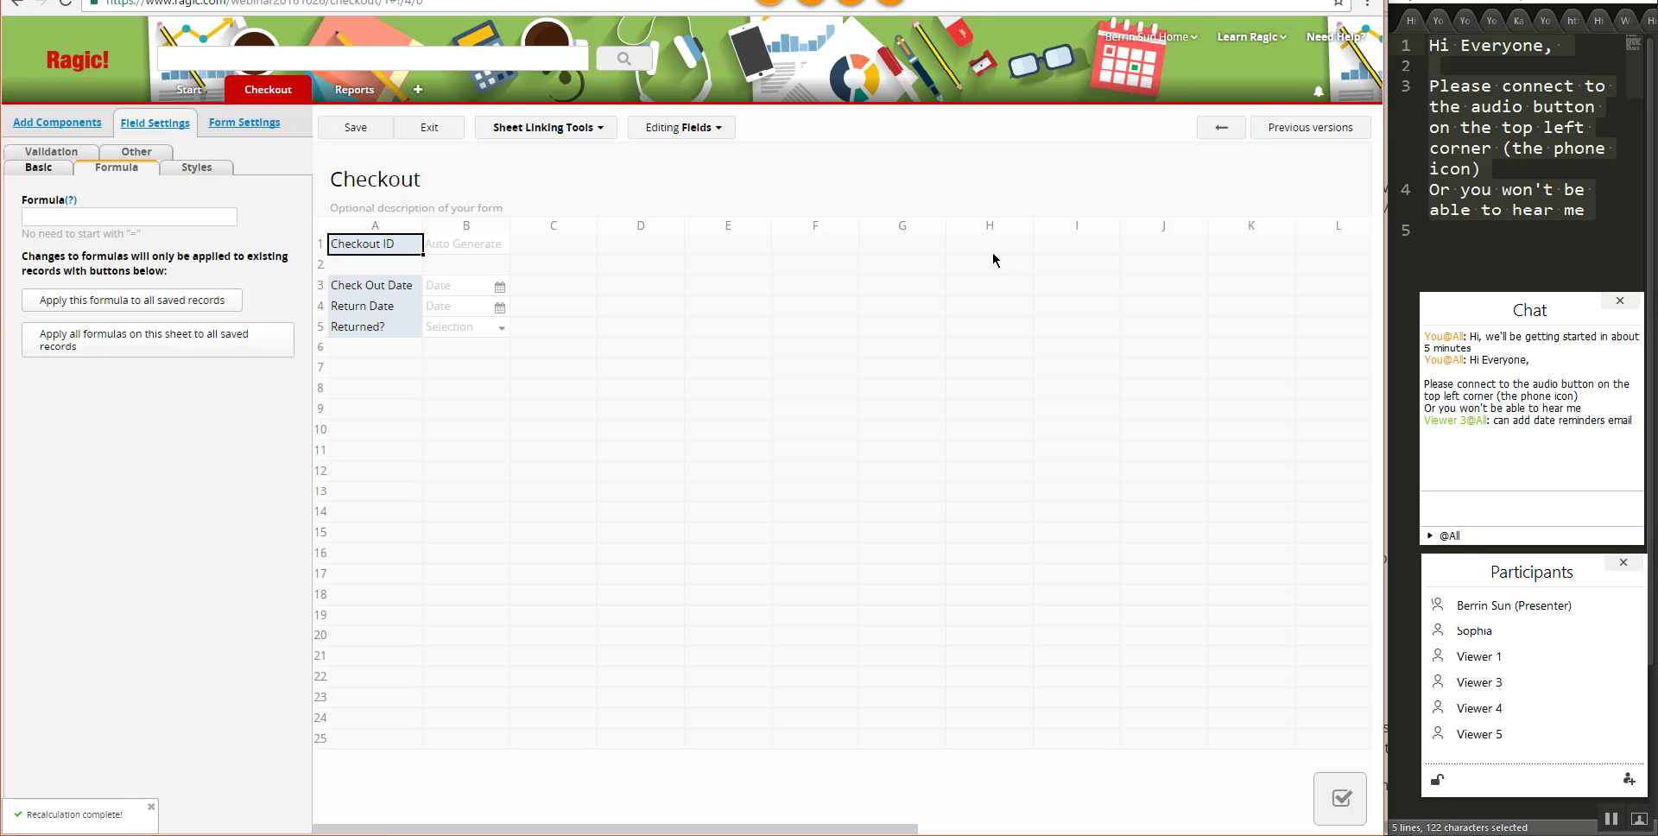
- Select empty cell C6 and open the Sheet Linking Tools list
left_click(592, 351)
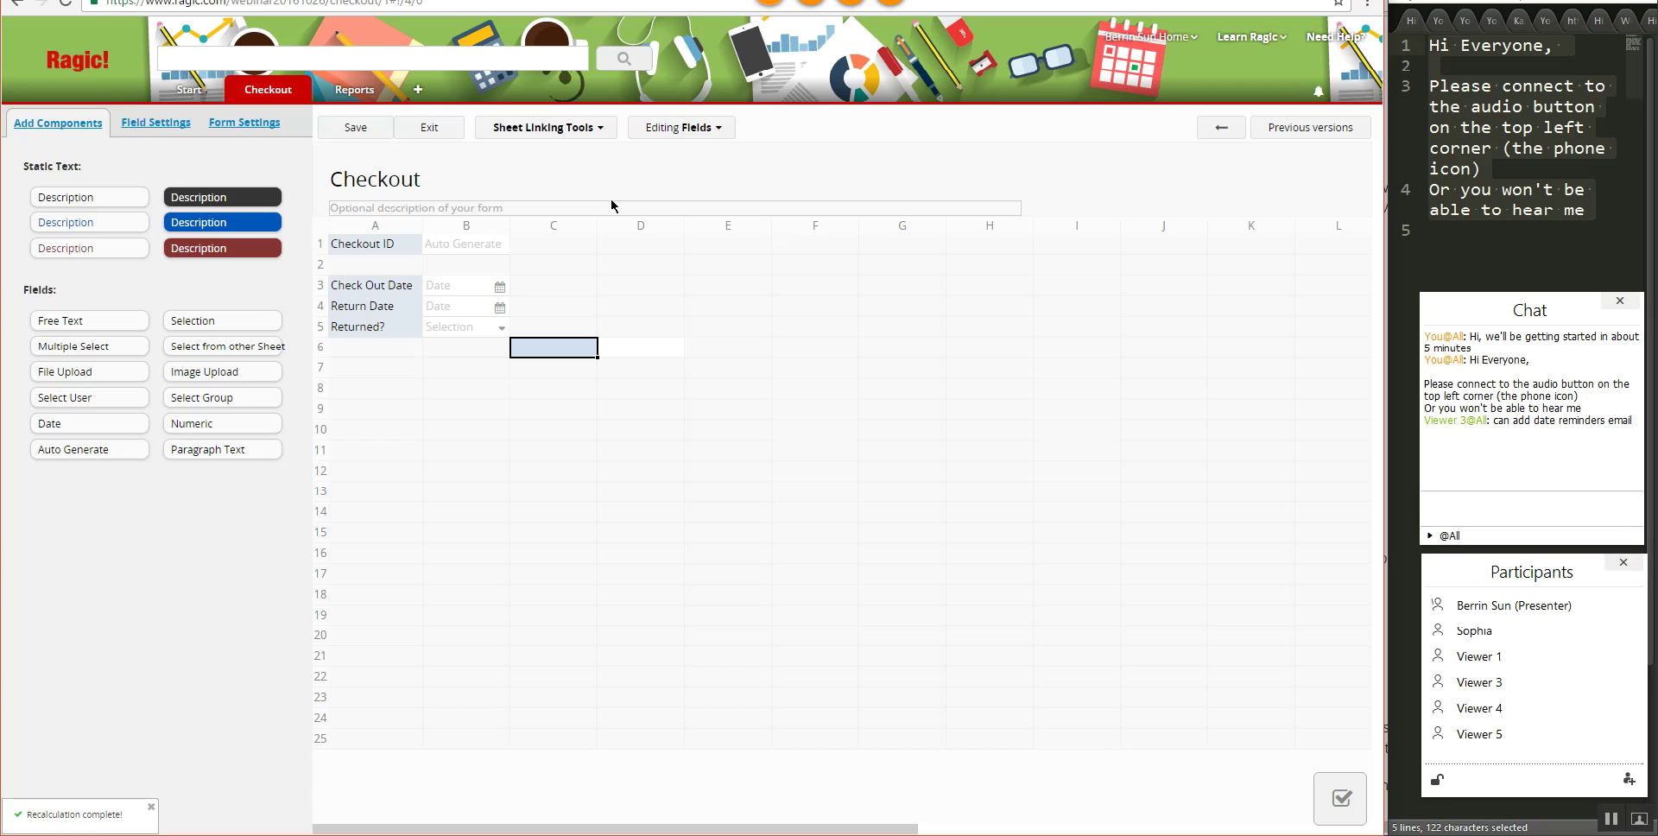
left_click(593, 128)
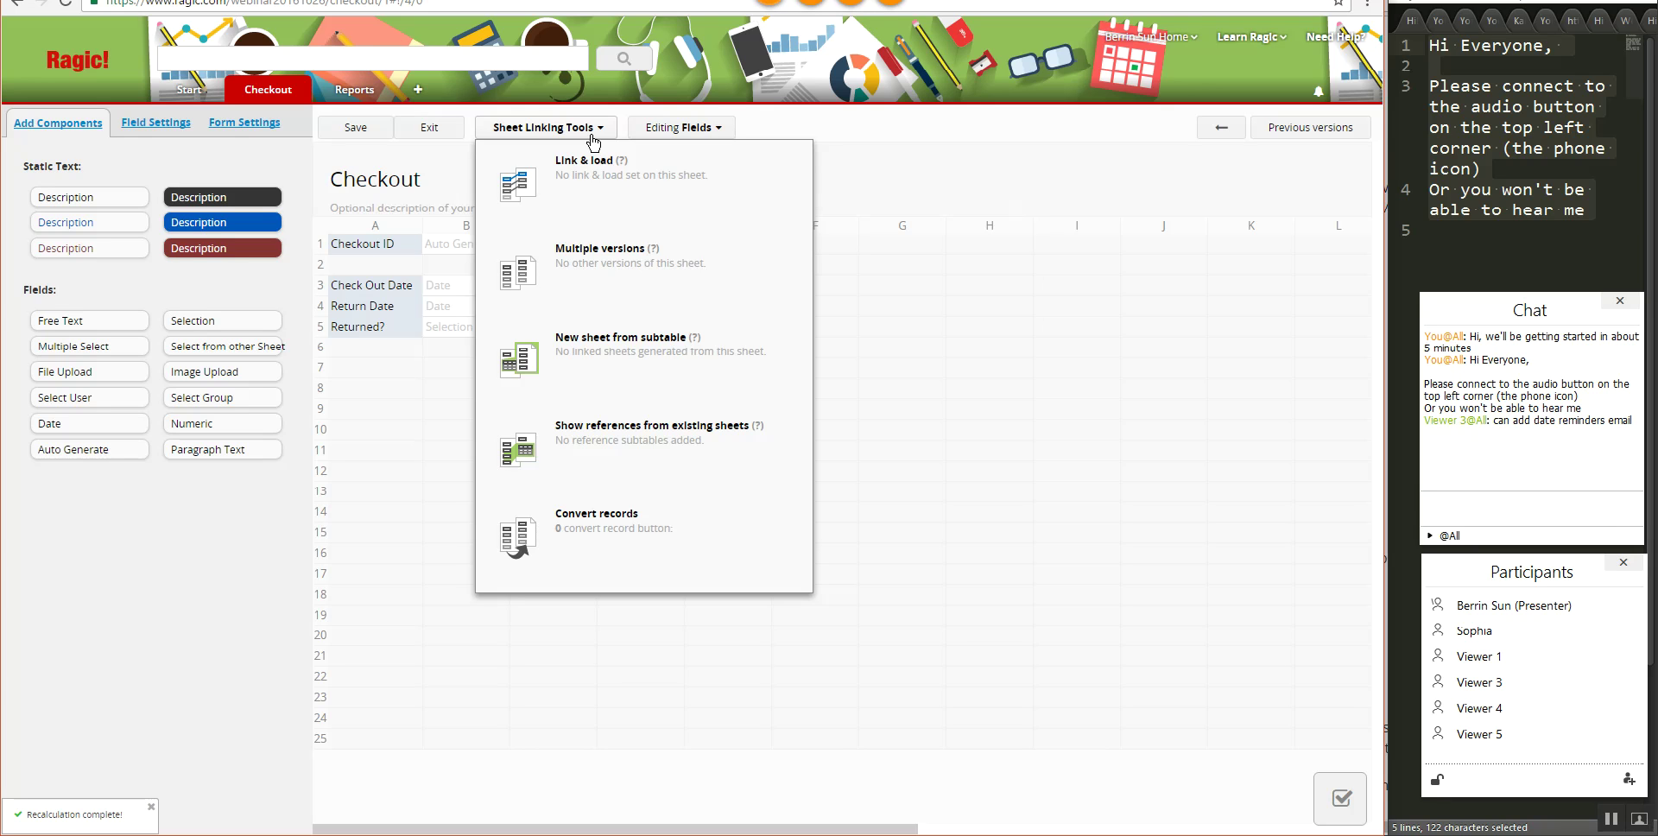
- Start Link & load and place Books' Book ID in the form as the link field
left_click(578, 184)
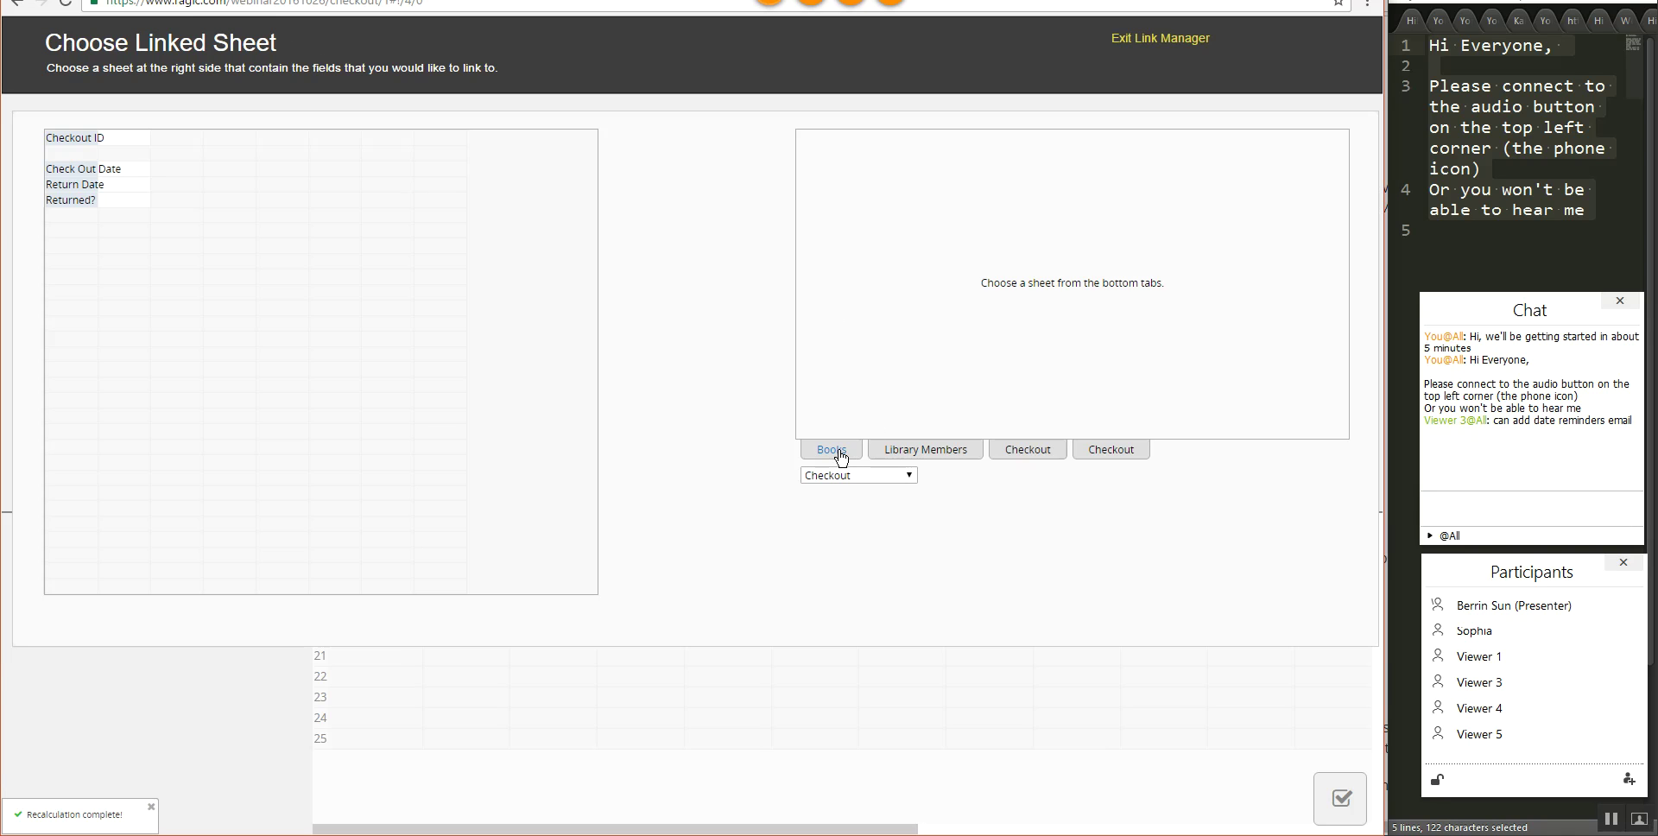
left_click(837, 452)
left_click(817, 138)
left_click(229, 245)
left_click(65, 231)
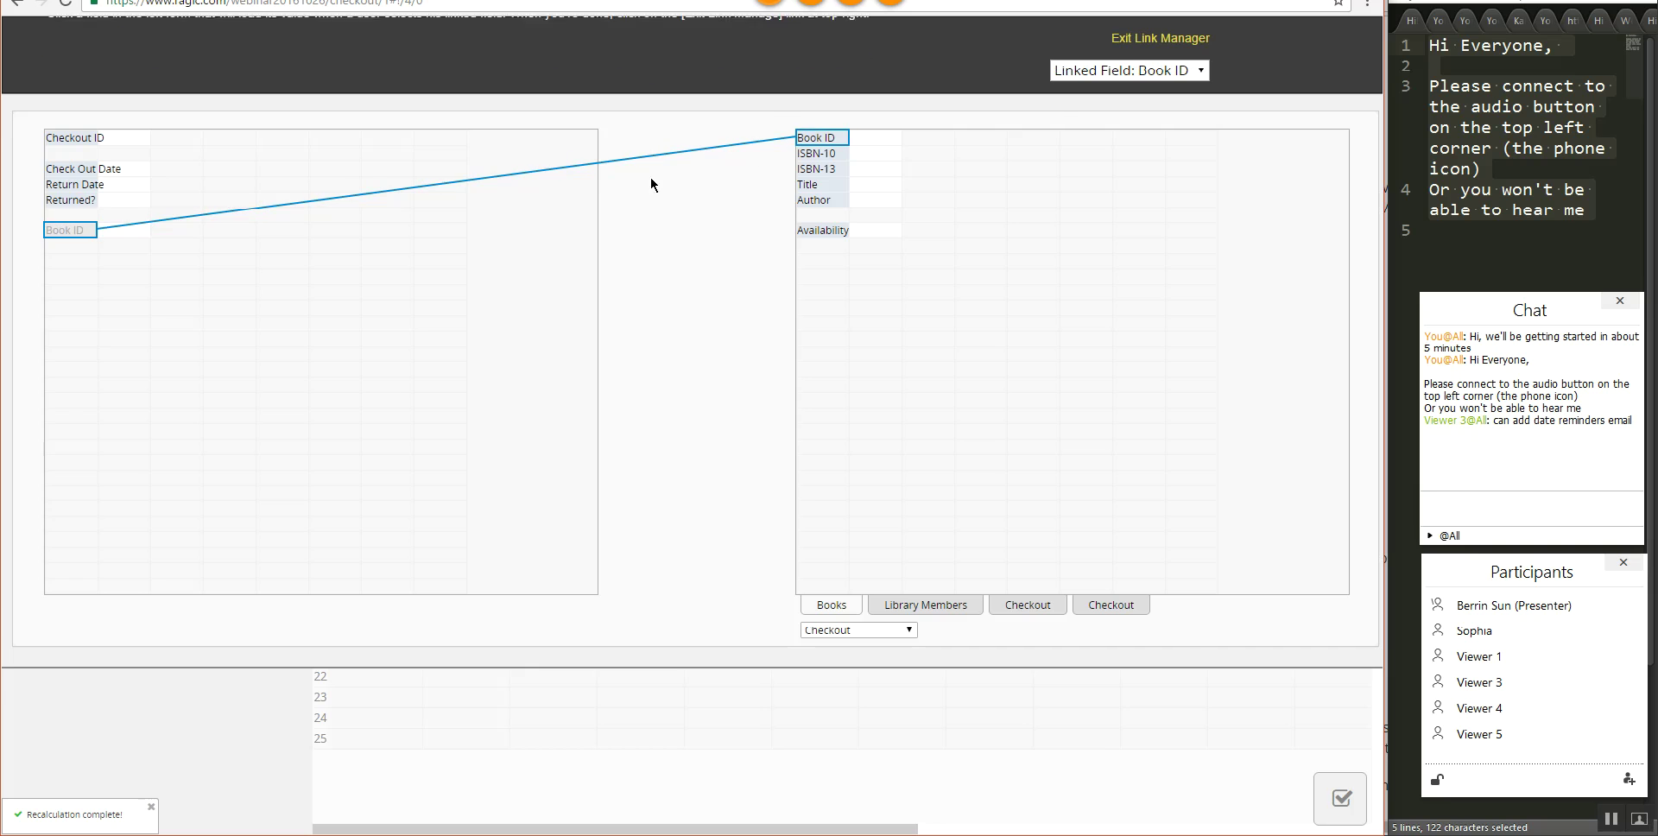
- Load ISBN-10, ISBN-13, Title and Author from Books below Book ID
left_click(838, 162)
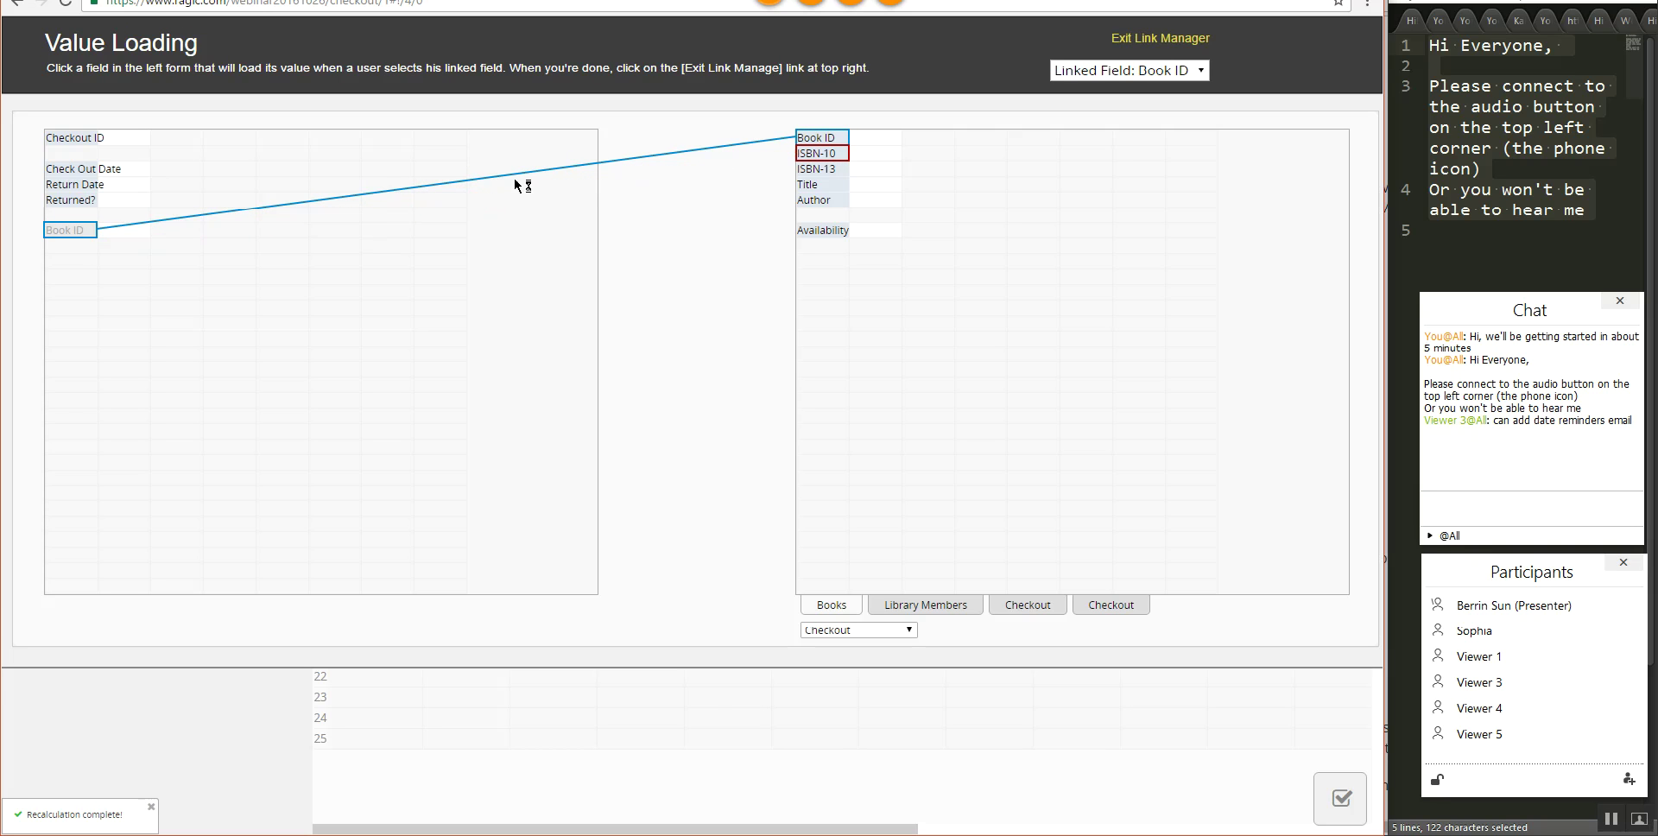
left_click(58, 246)
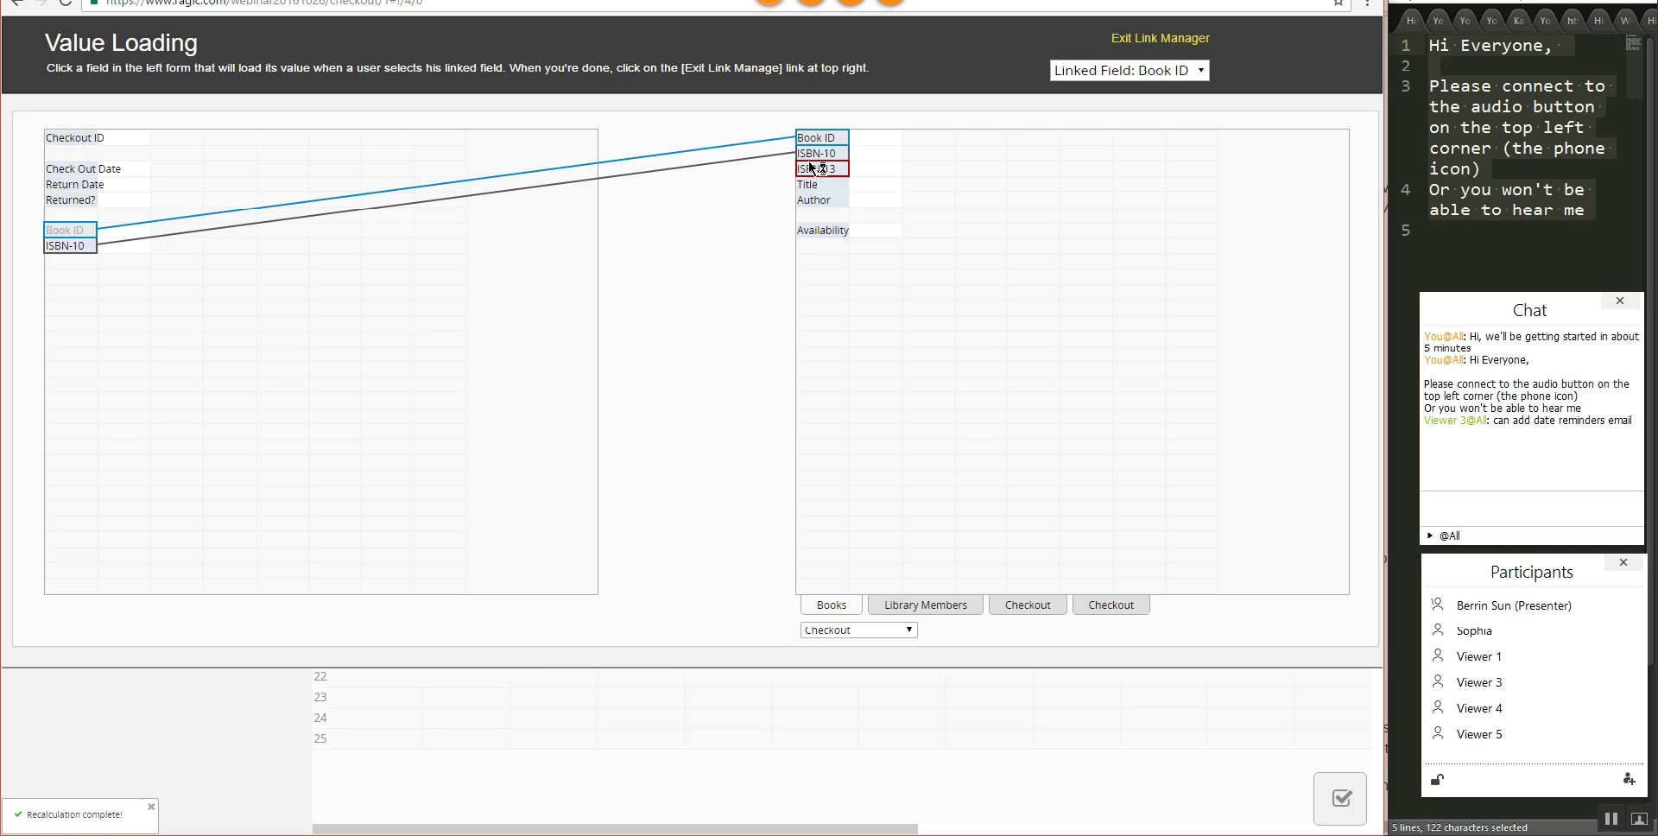
left_click(67, 261)
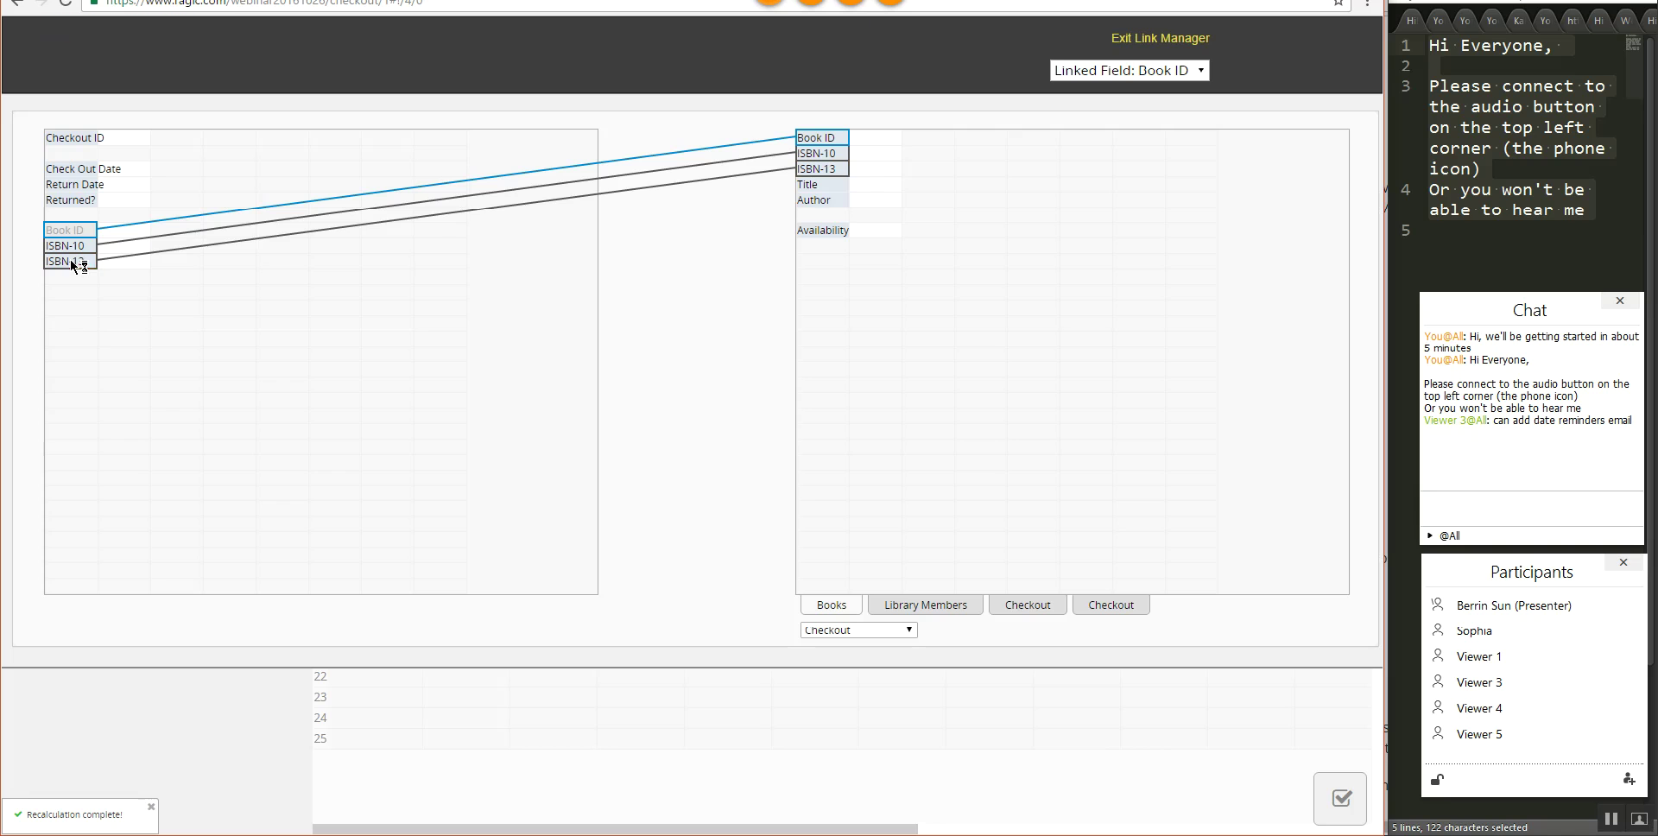
left_click(807, 185)
left_click(69, 276)
left_click(796, 204)
left_click(70, 293)
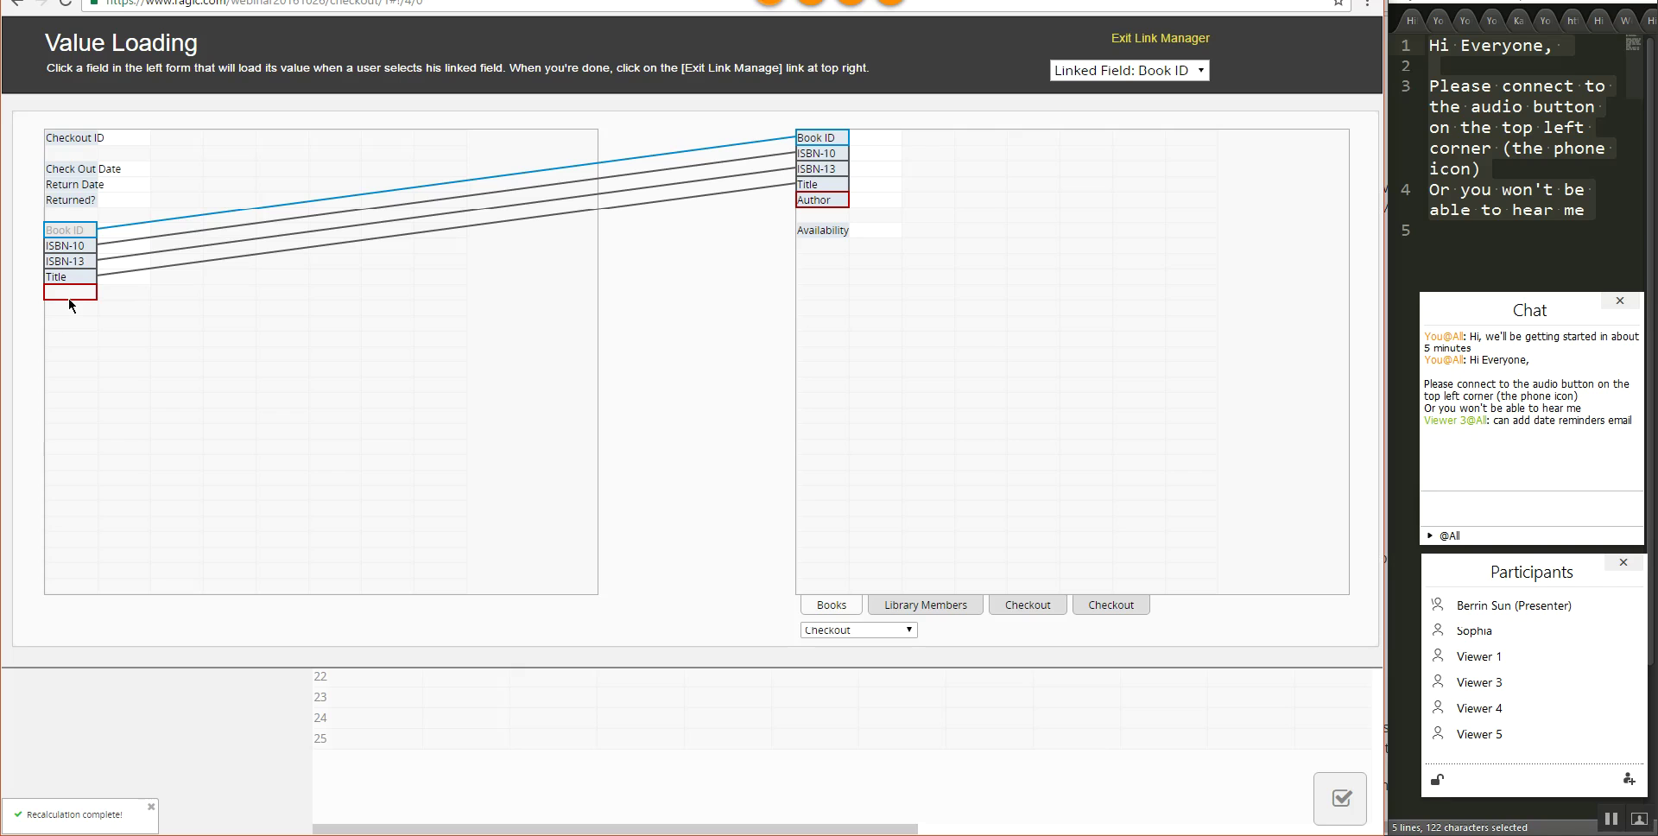
left_click(76, 297)
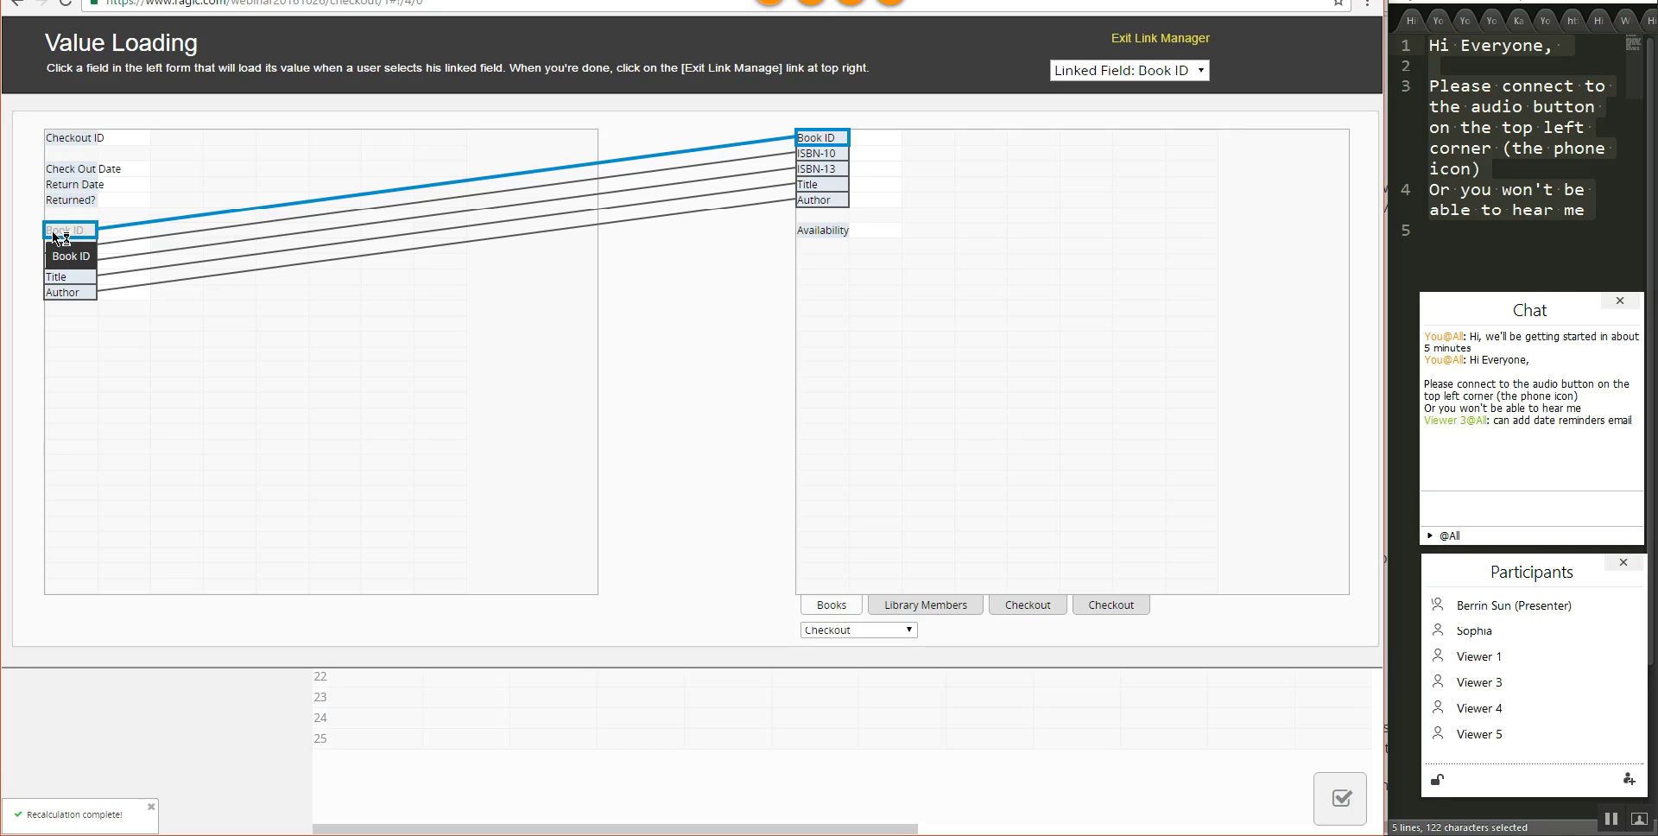
left_click_drag(55, 236, 804, 145)
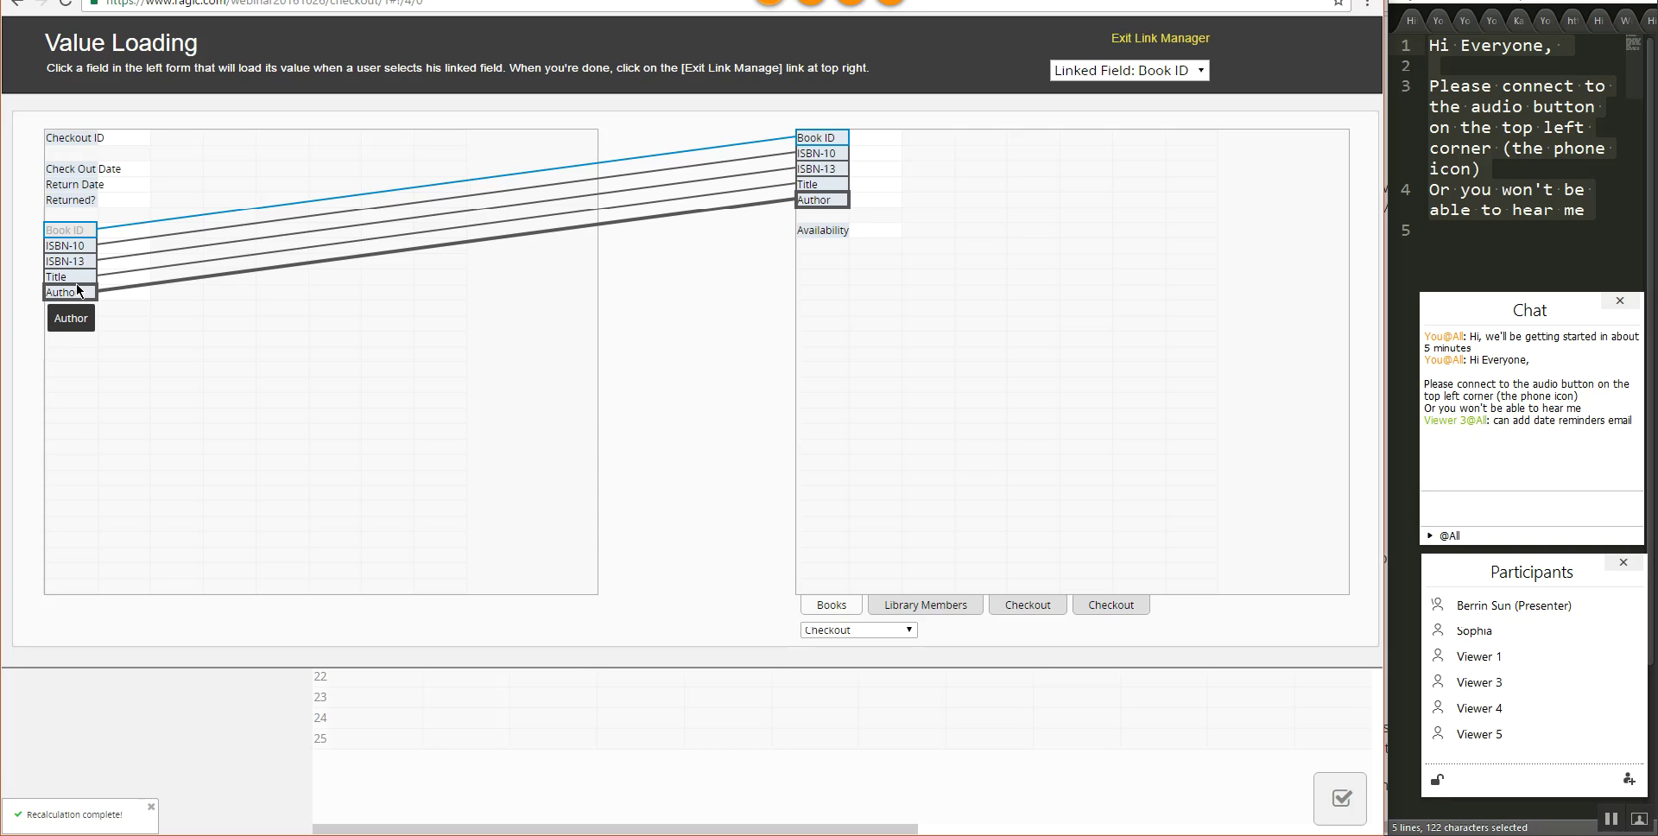
- Link ID # from Library Members, load First Name and Last Name, and exit Link Manager
left_click(930, 604)
left_click_drag(811, 145, 226, 229)
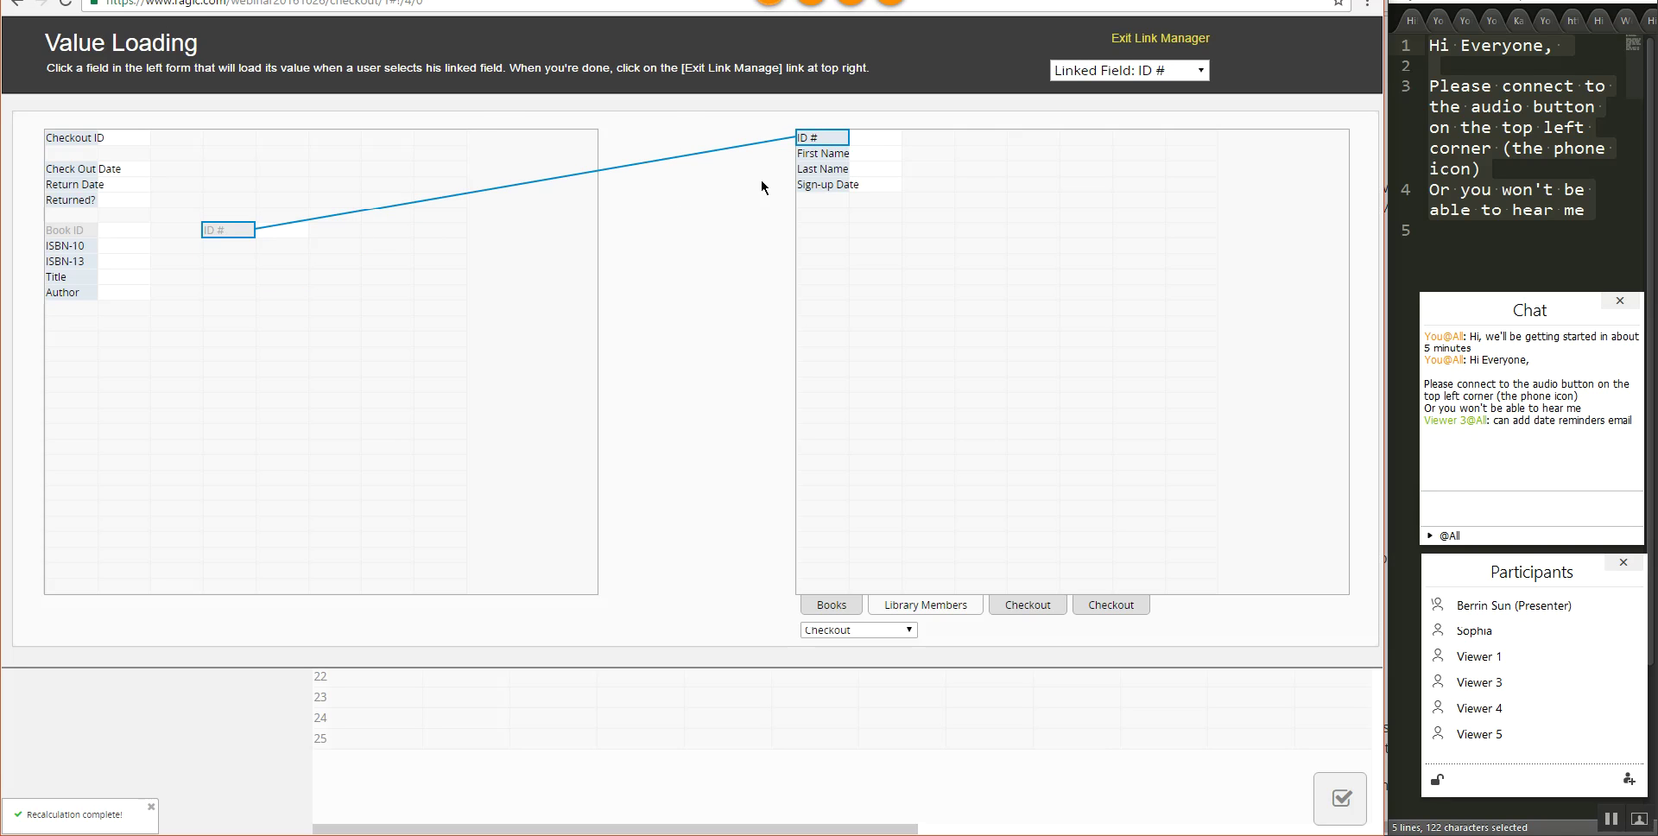
left_click_drag(825, 155, 228, 246)
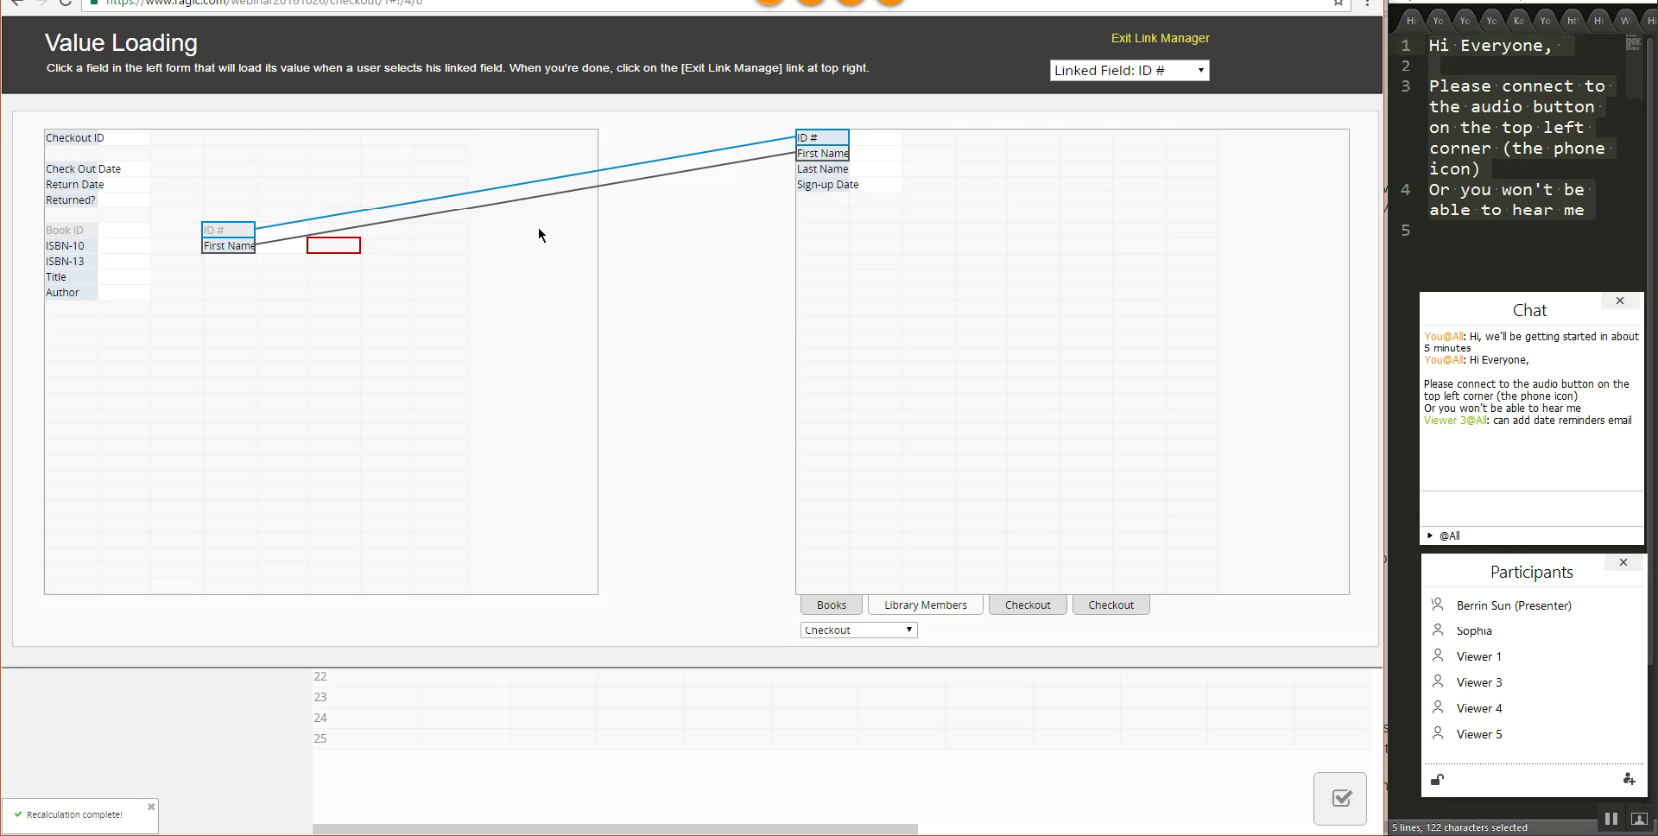
left_click_drag(823, 168, 237, 261)
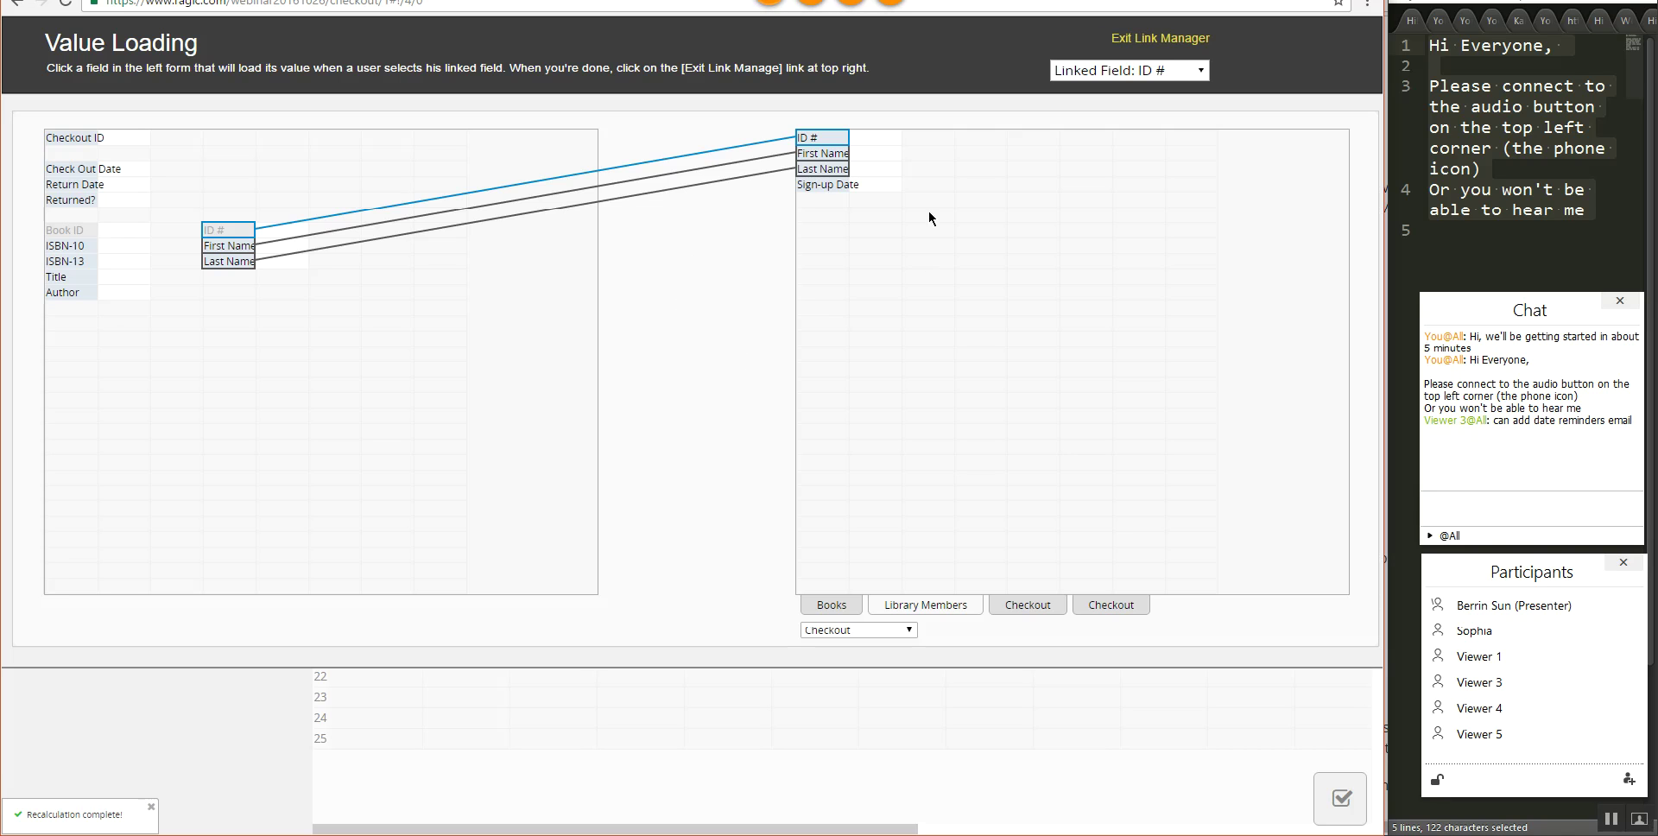
left_click(1127, 38)
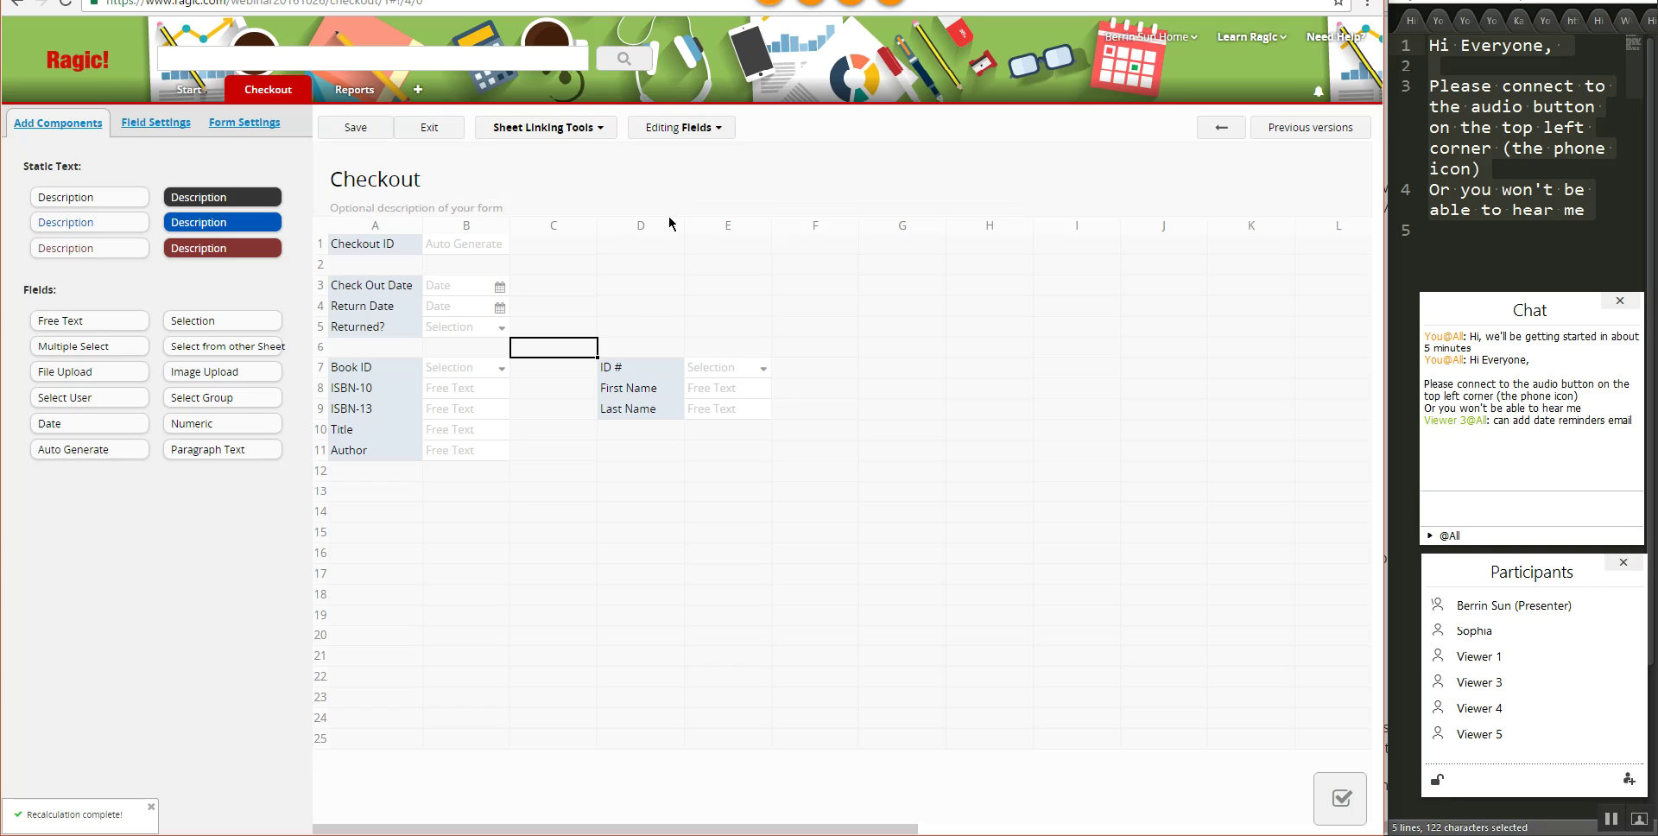
- Save the design, then record a checkout of book B-00004 to a chosen member
left_click(356, 127)
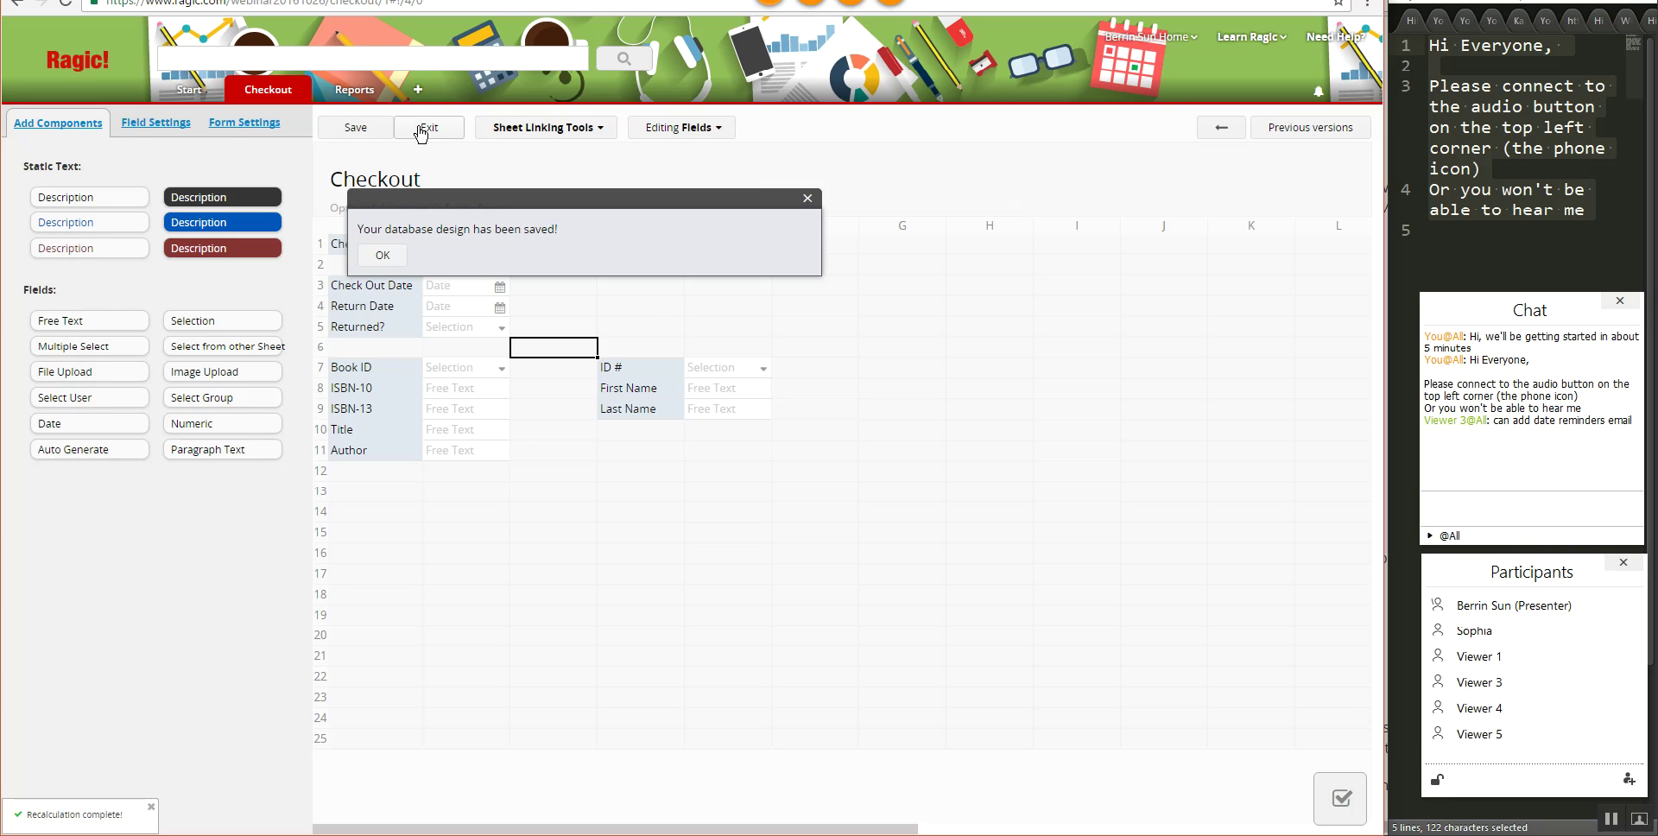
left_click(421, 129)
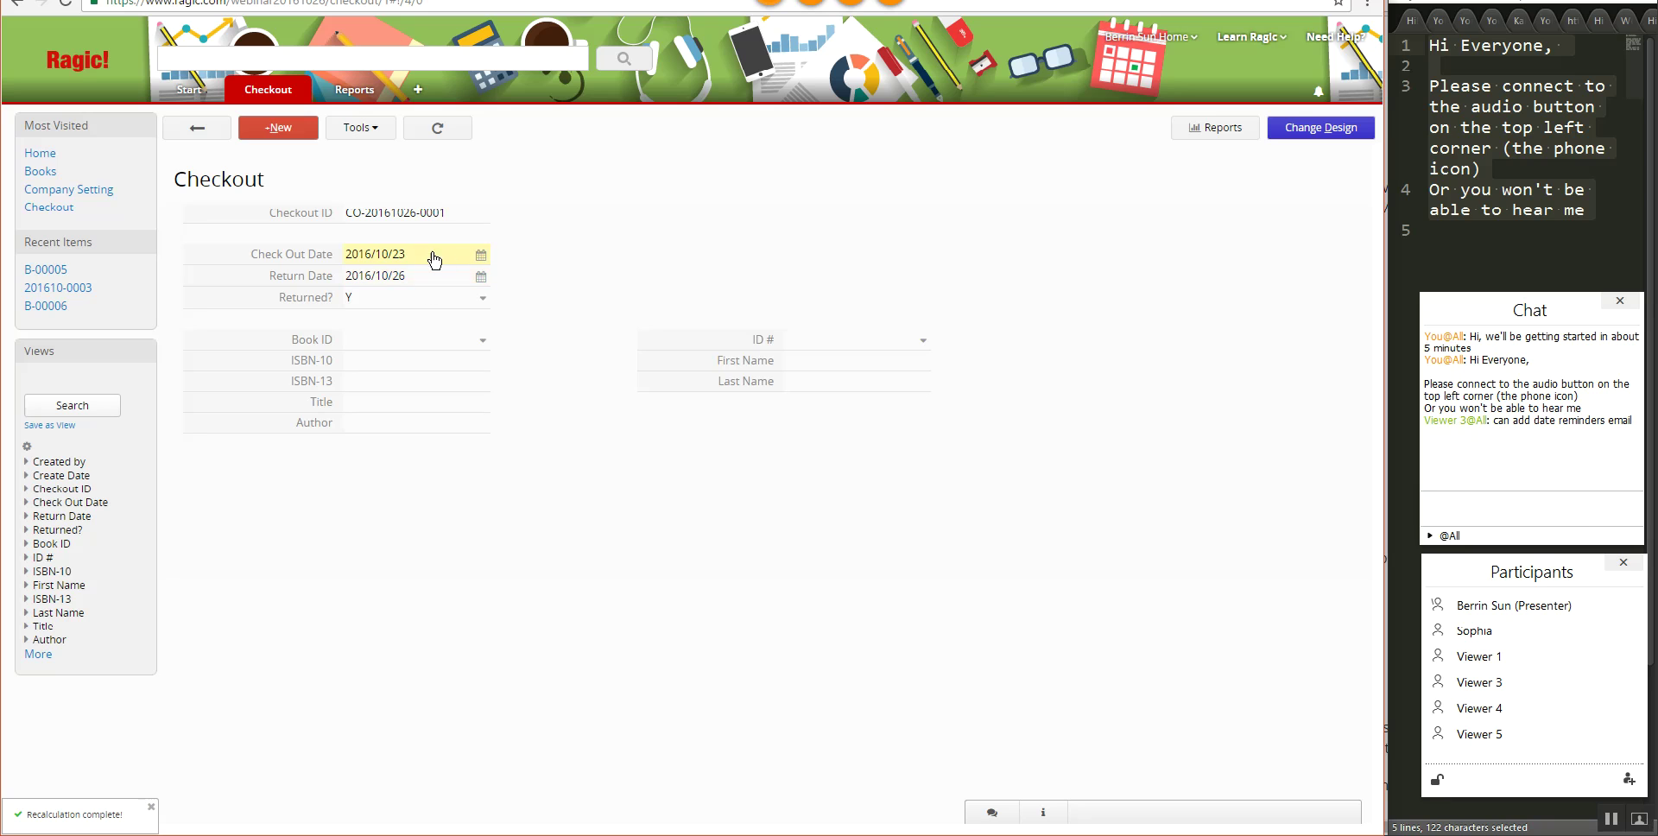
left_click(487, 341)
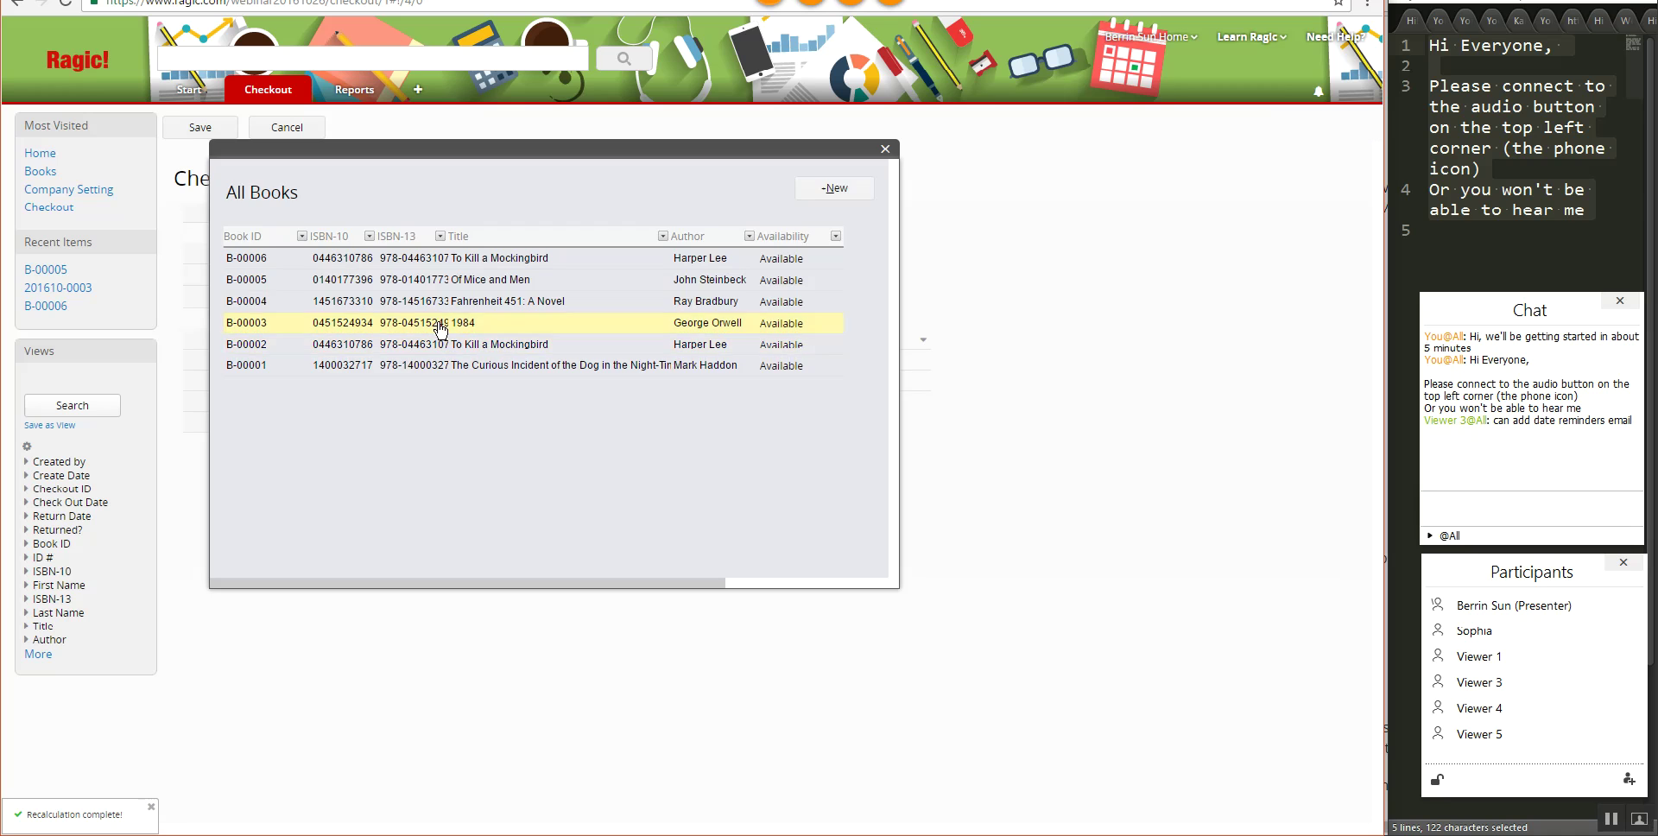
left_click(498, 313)
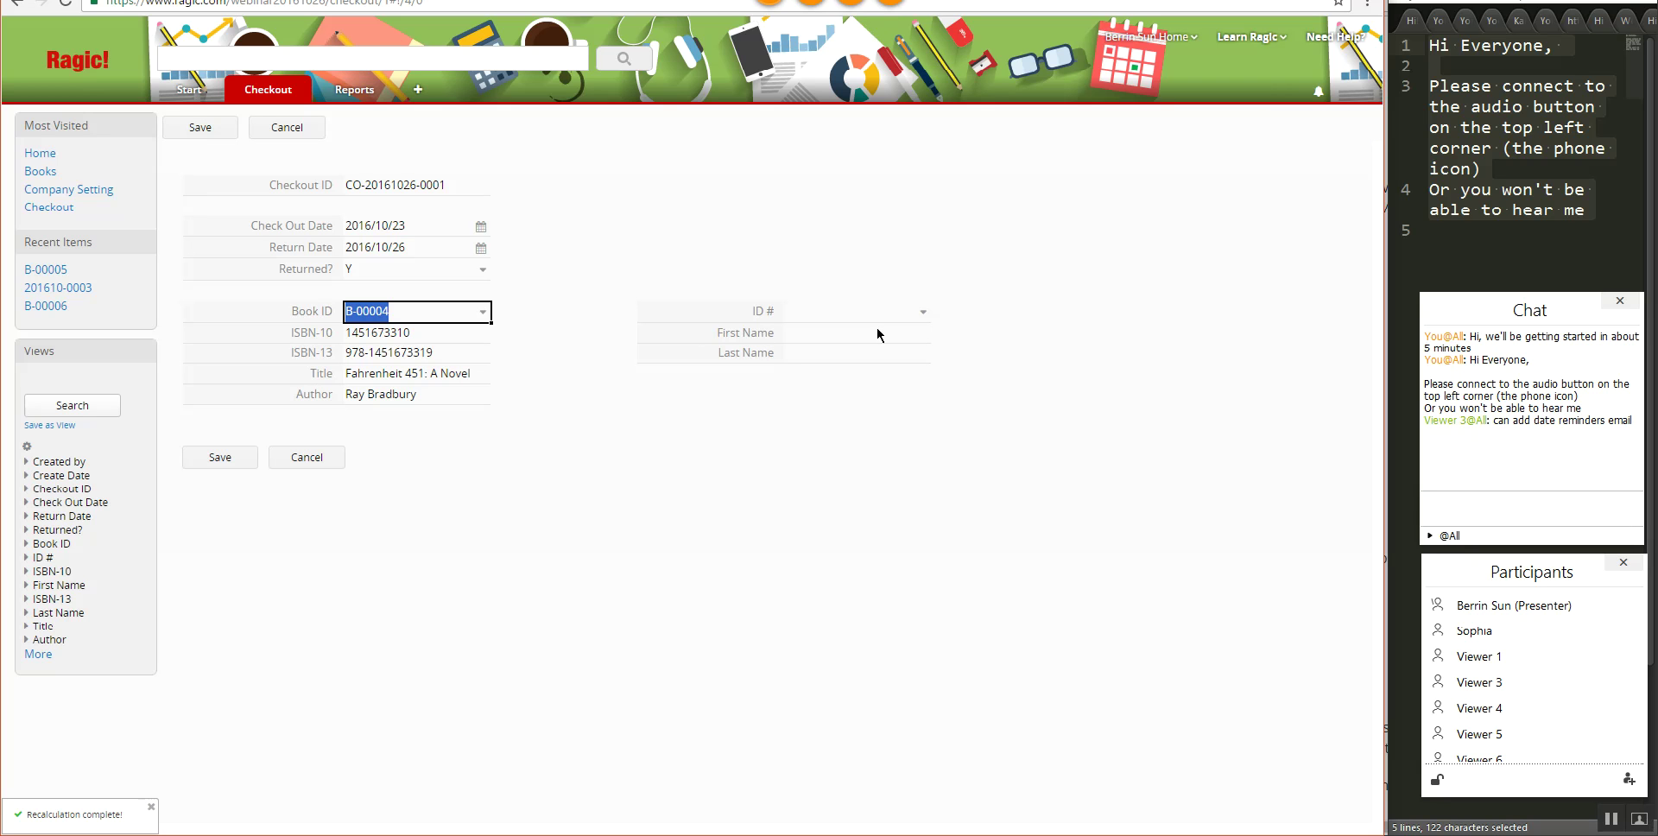
left_click(923, 318)
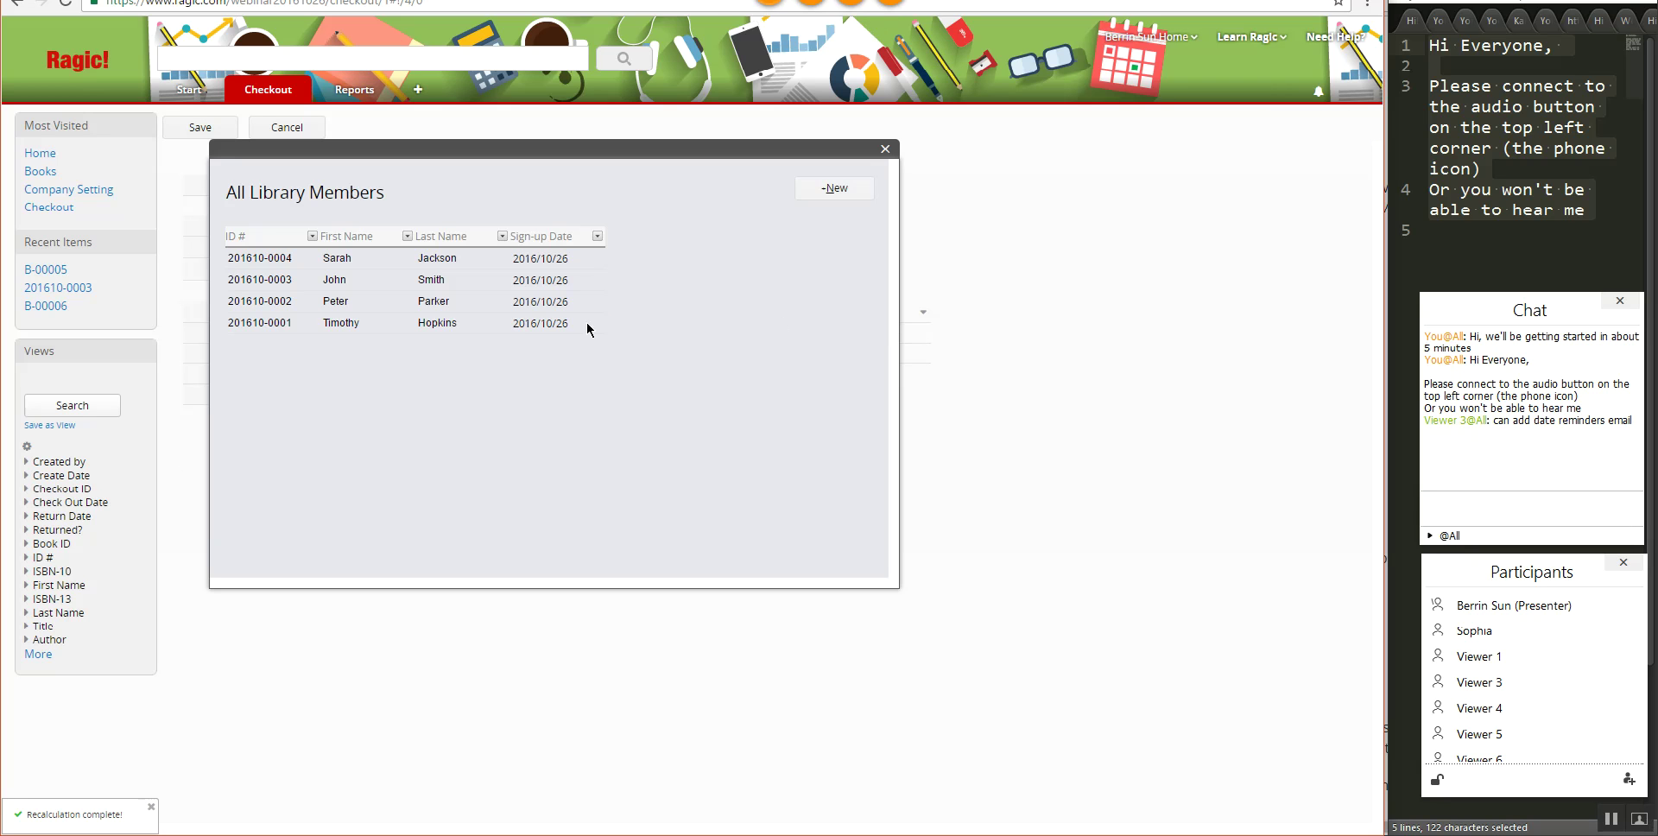
left_click(621, 334)
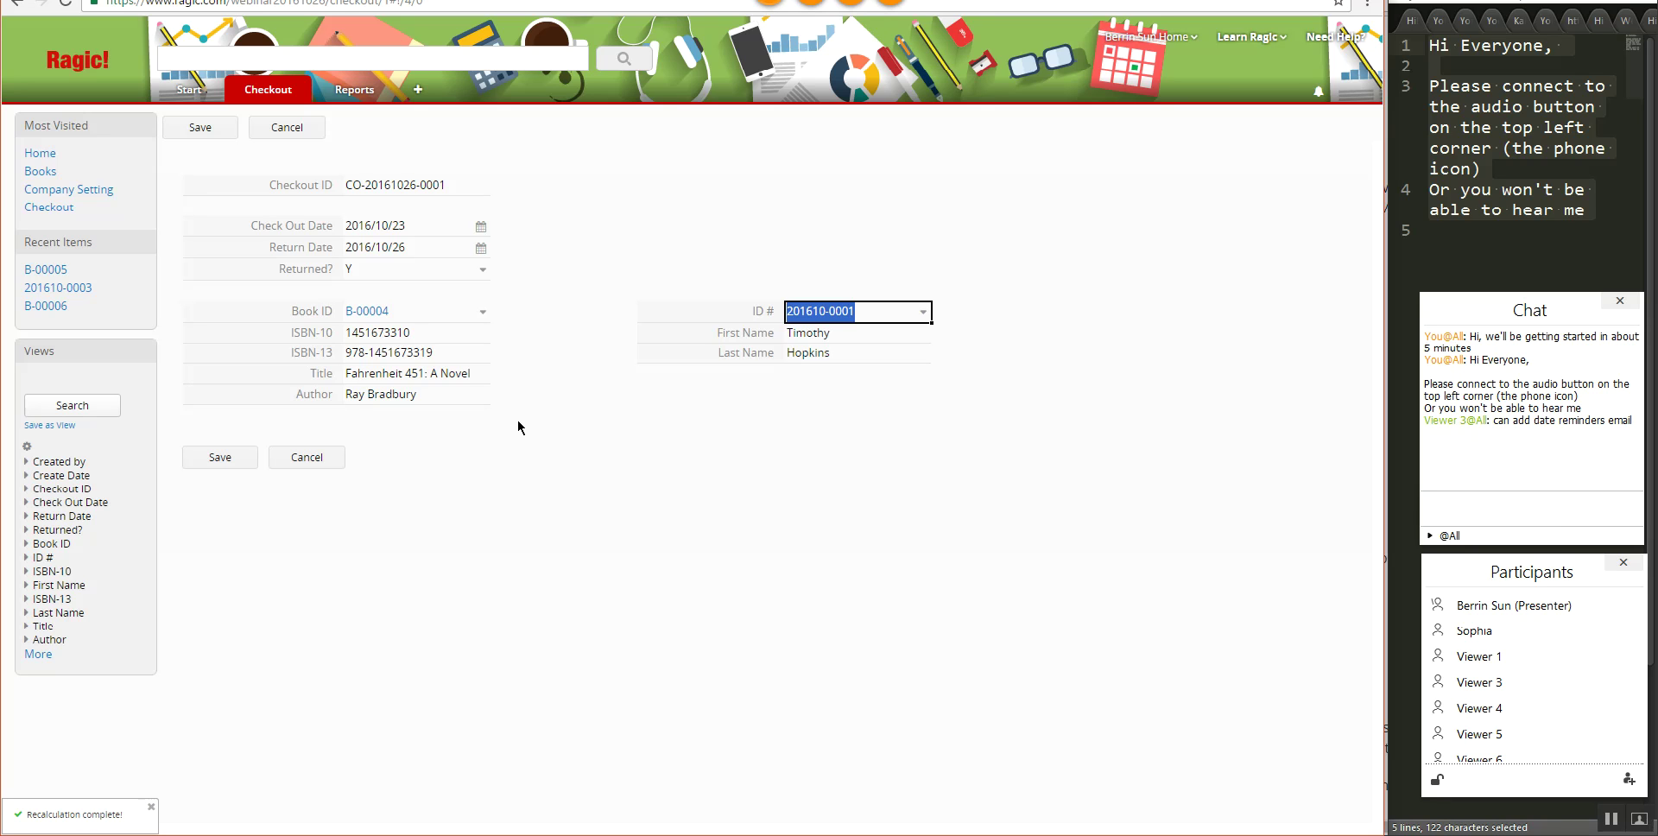
left_click(197, 457)
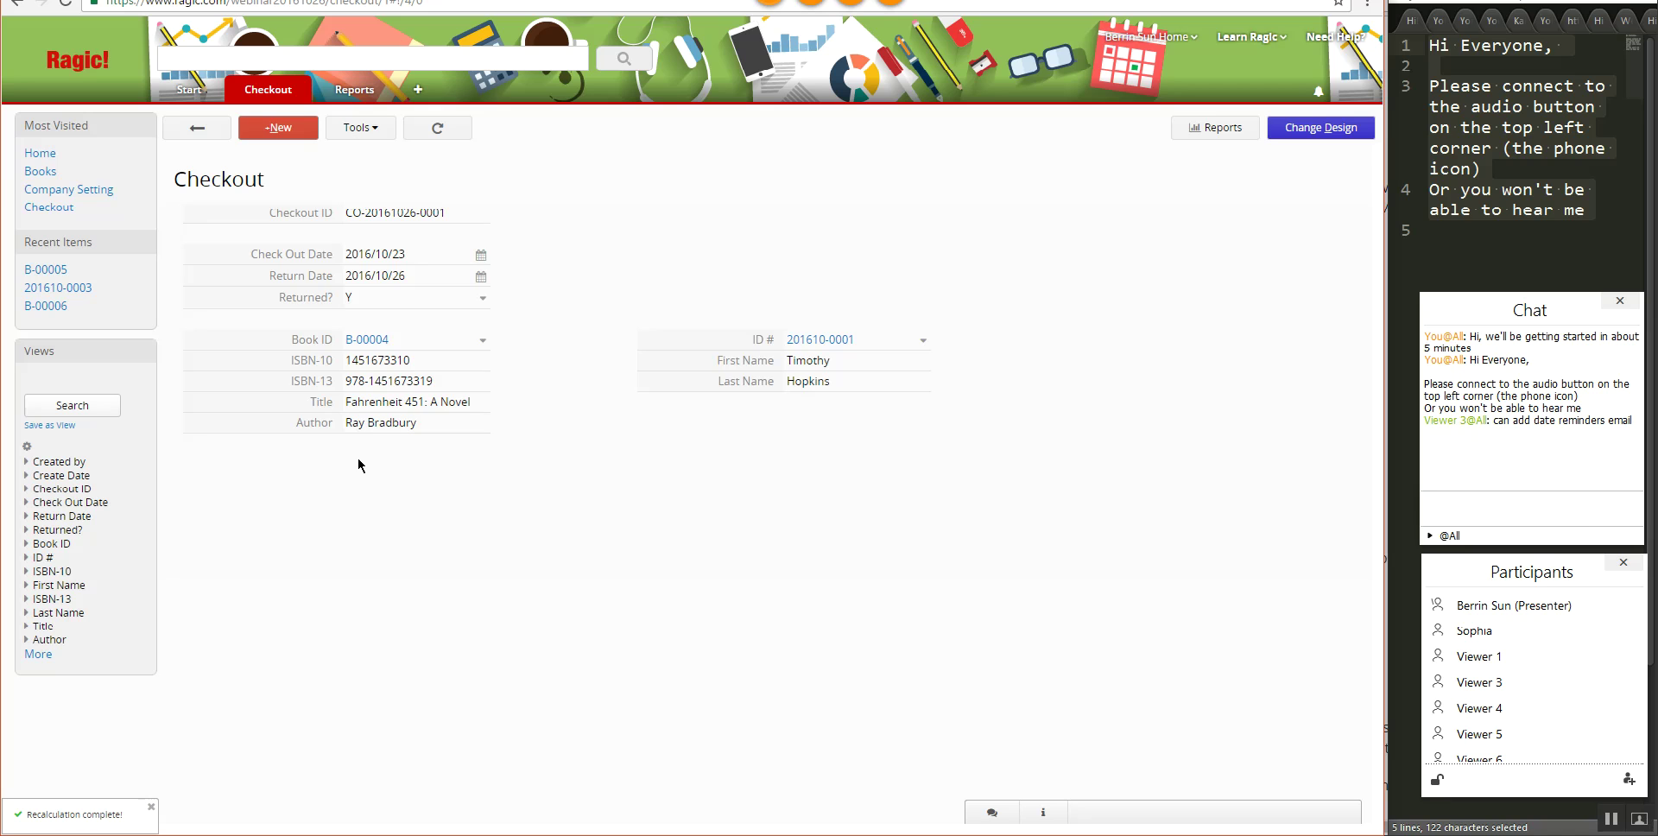
- Open Books record B-00004, Fahrenheit 451, and switch it to Change Design
left_click(278, 127)
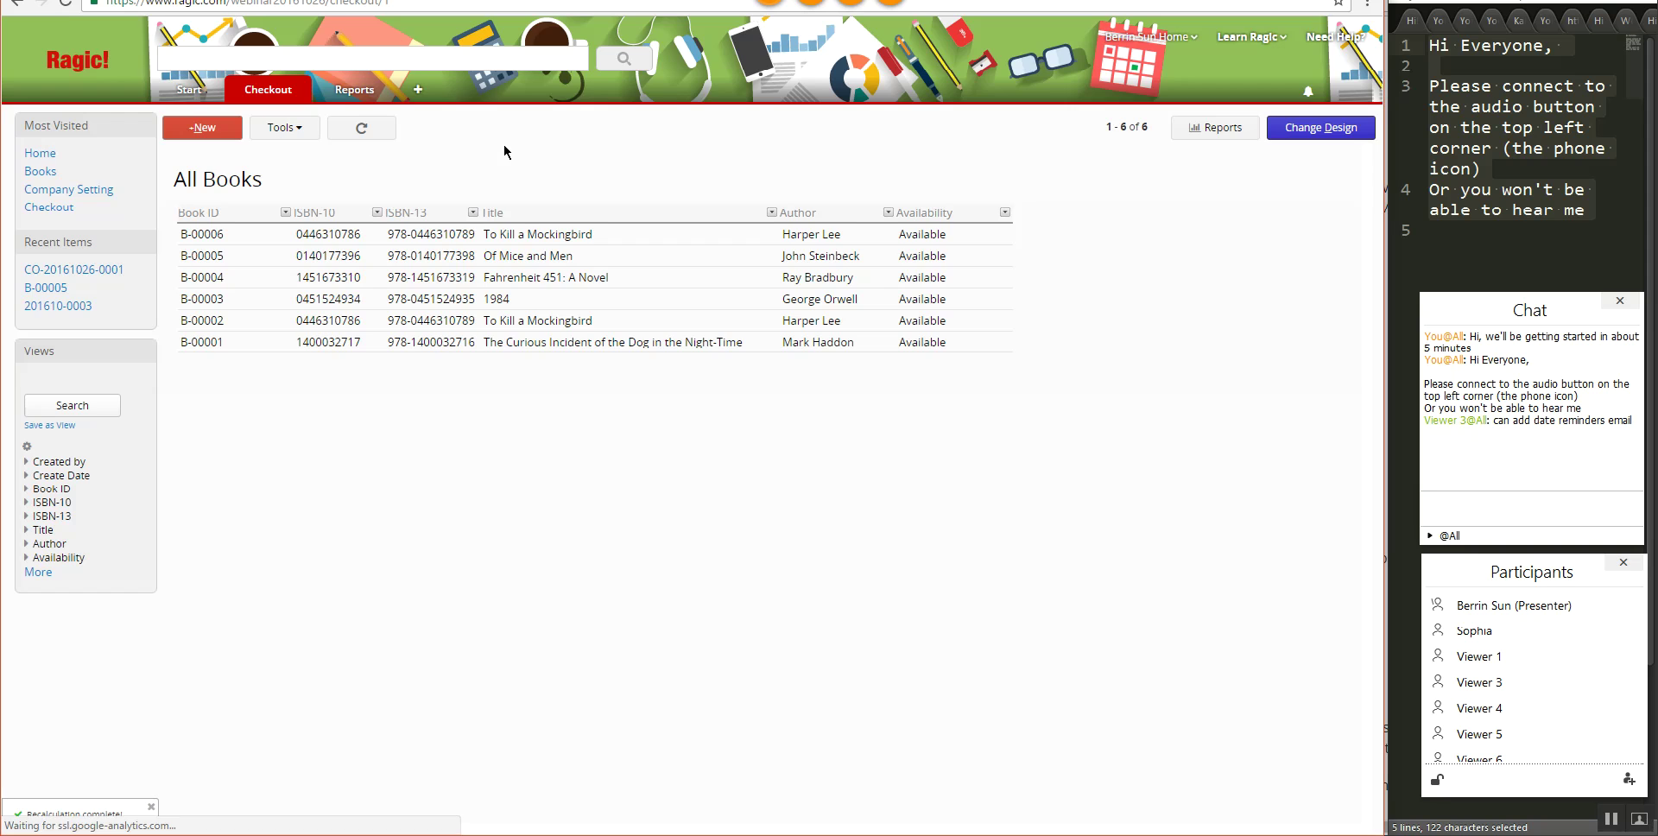
left_click(589, 279)
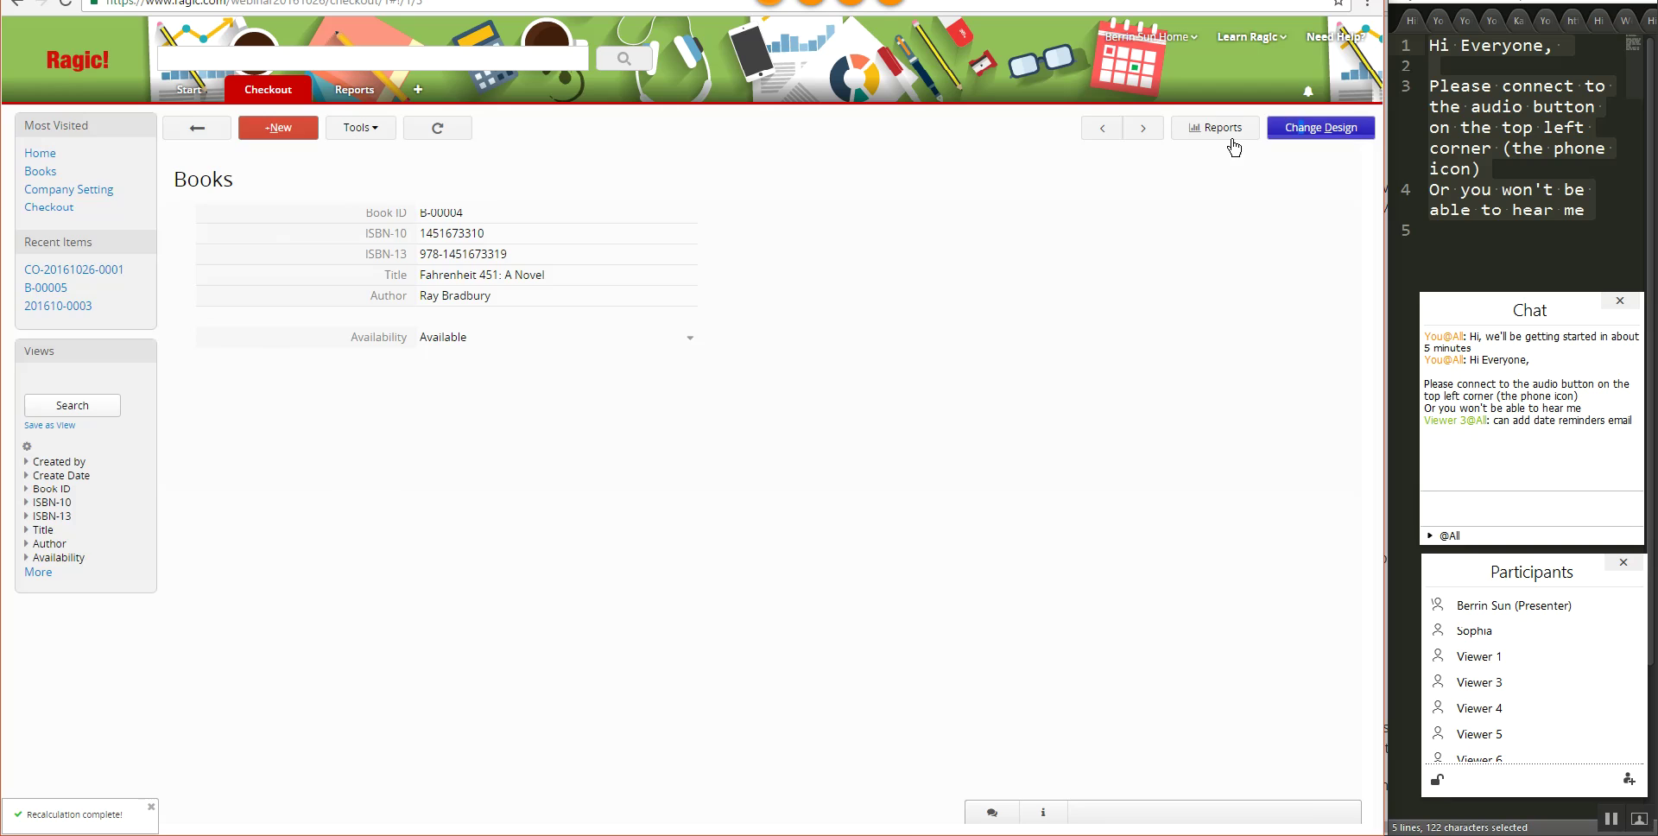
left_click(1304, 131)
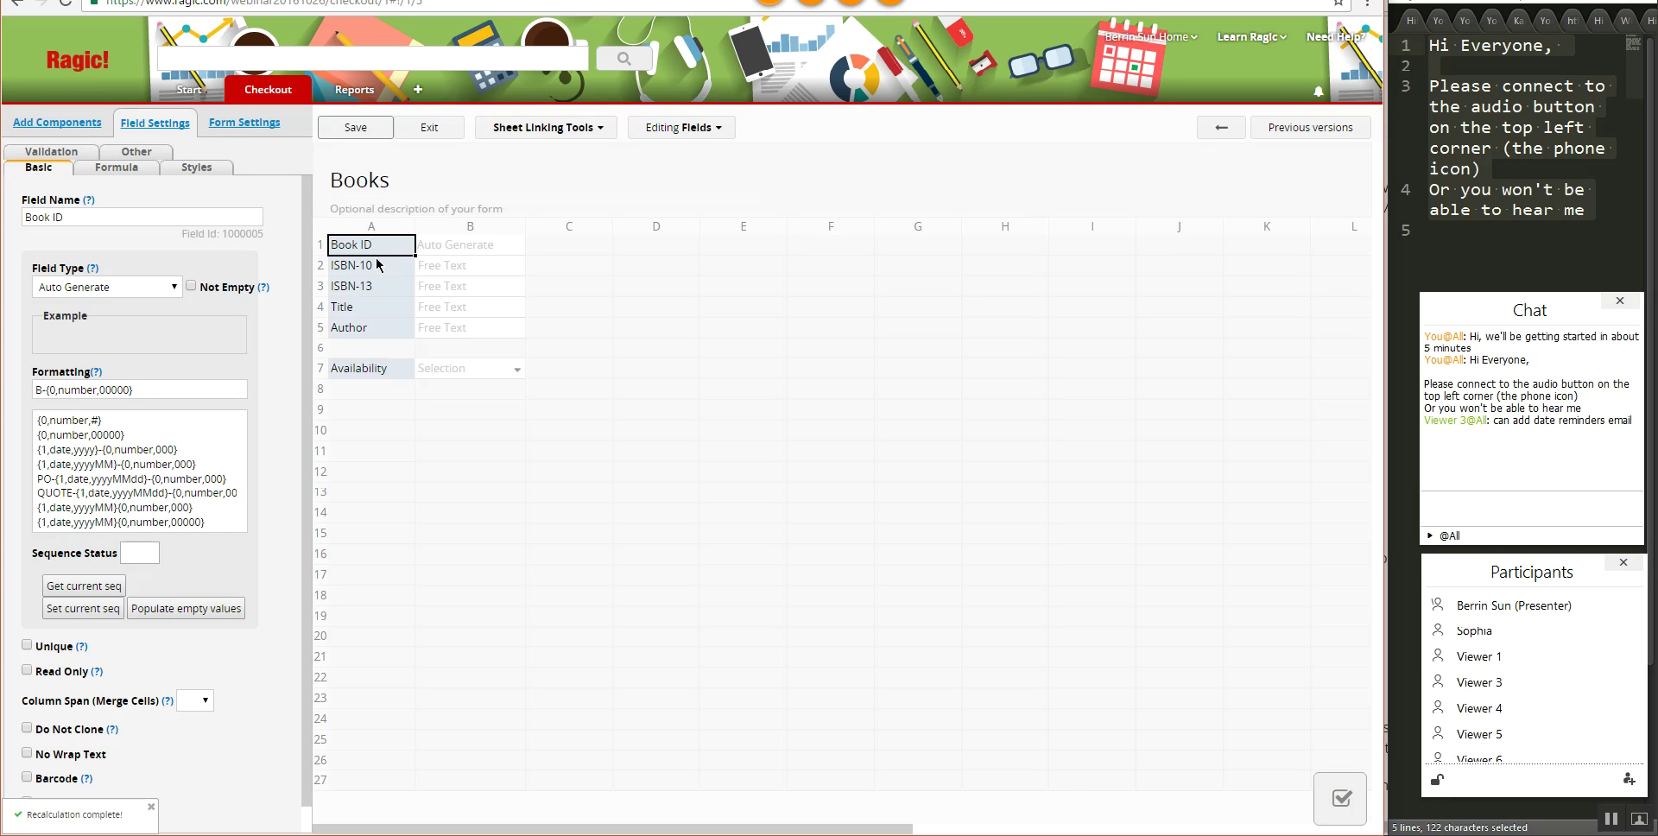
- Link the existing Checkout sheet as a subtable placed below the Books fields
left_click(539, 134)
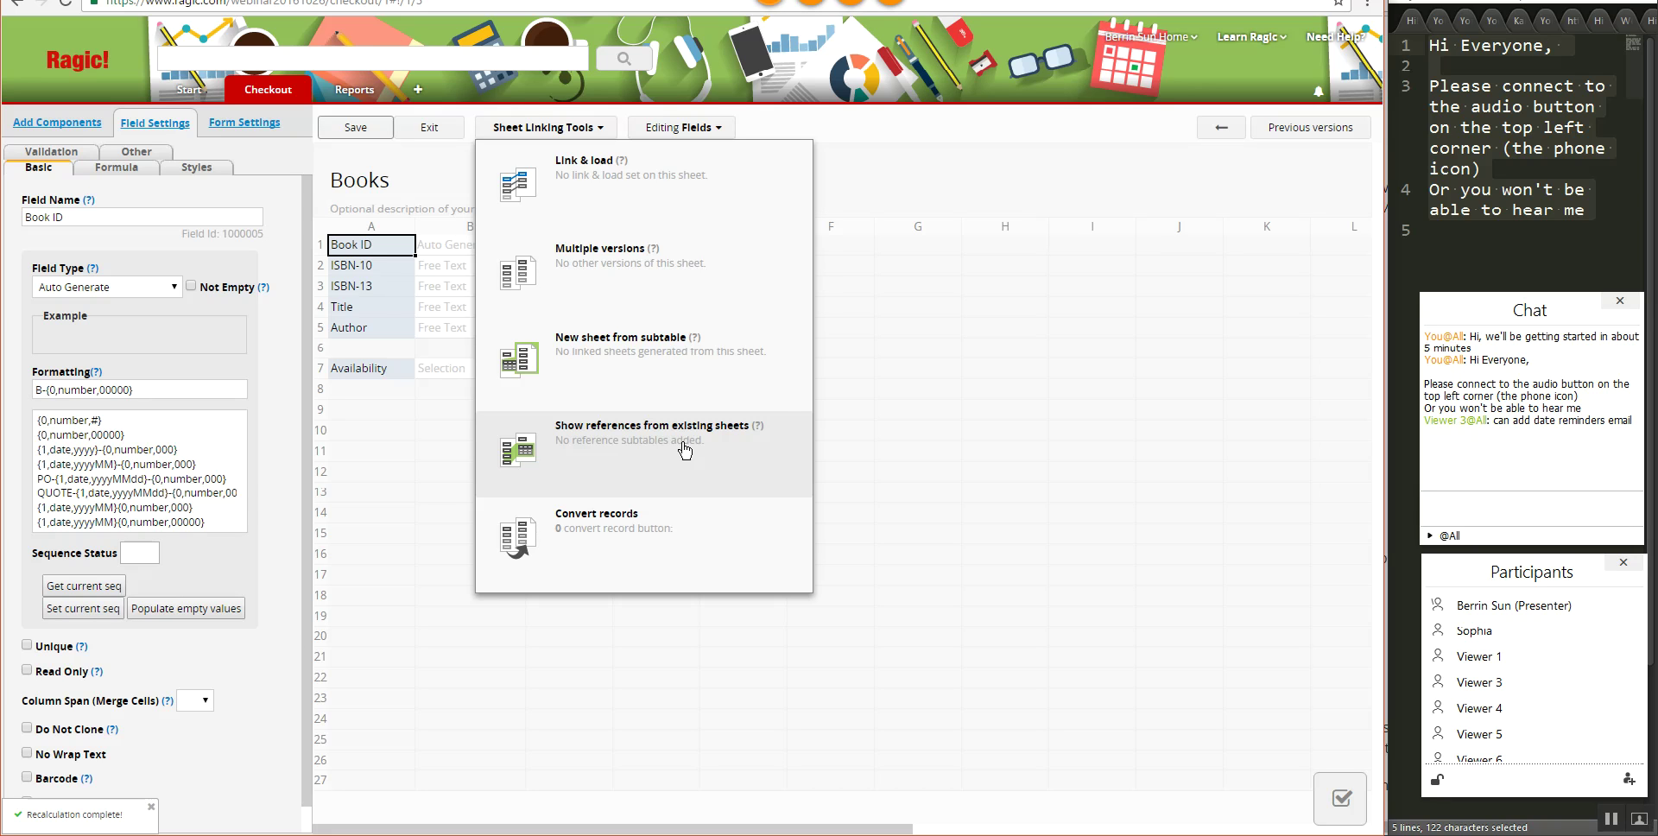
left_click(684, 448)
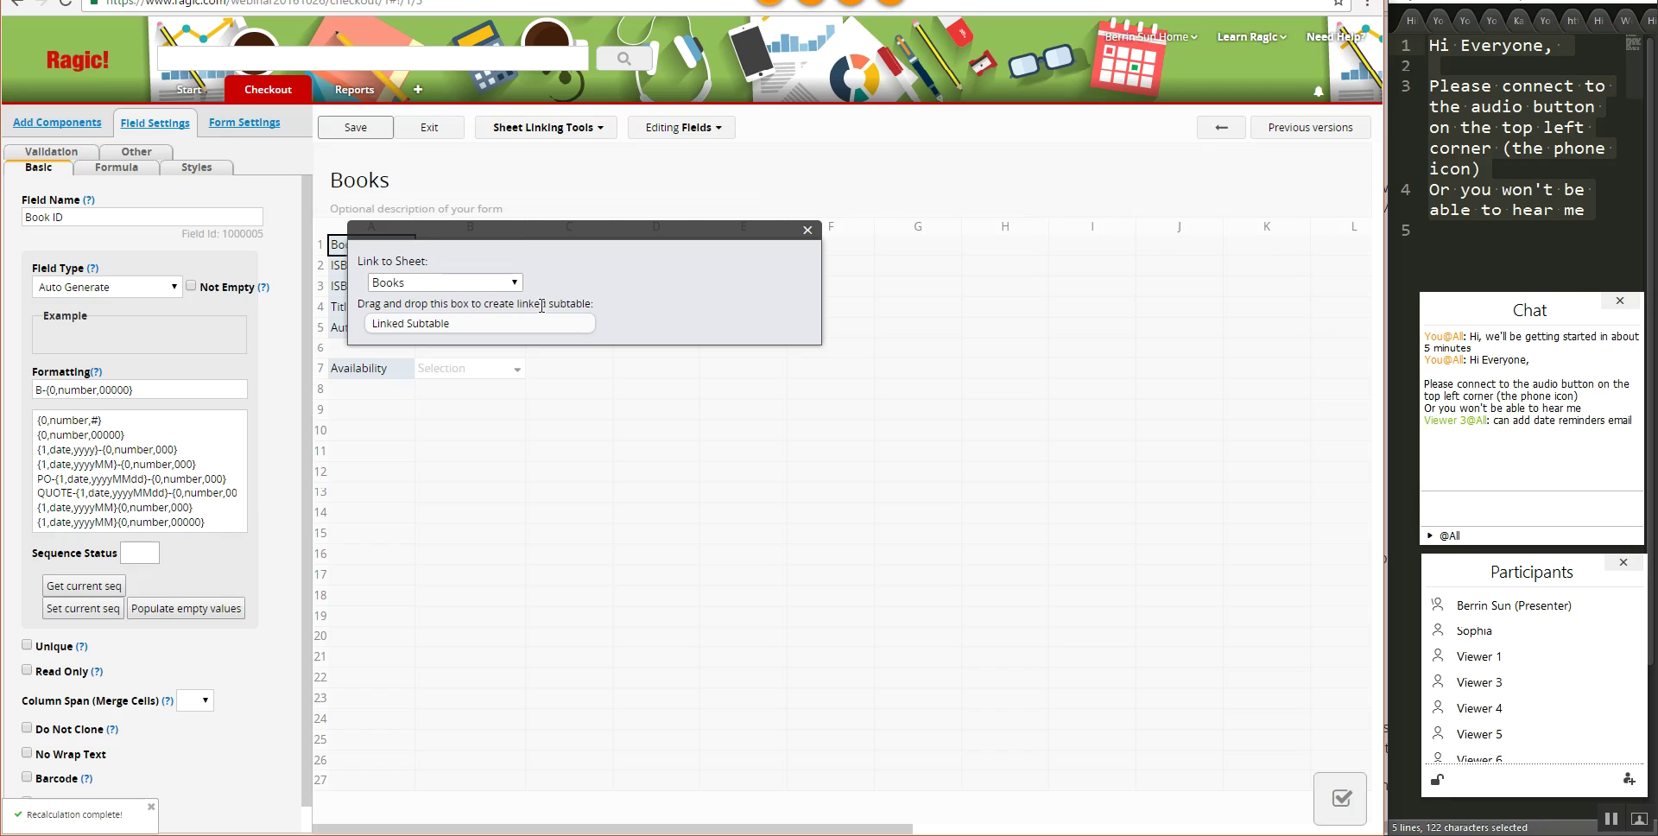
left_click(498, 285)
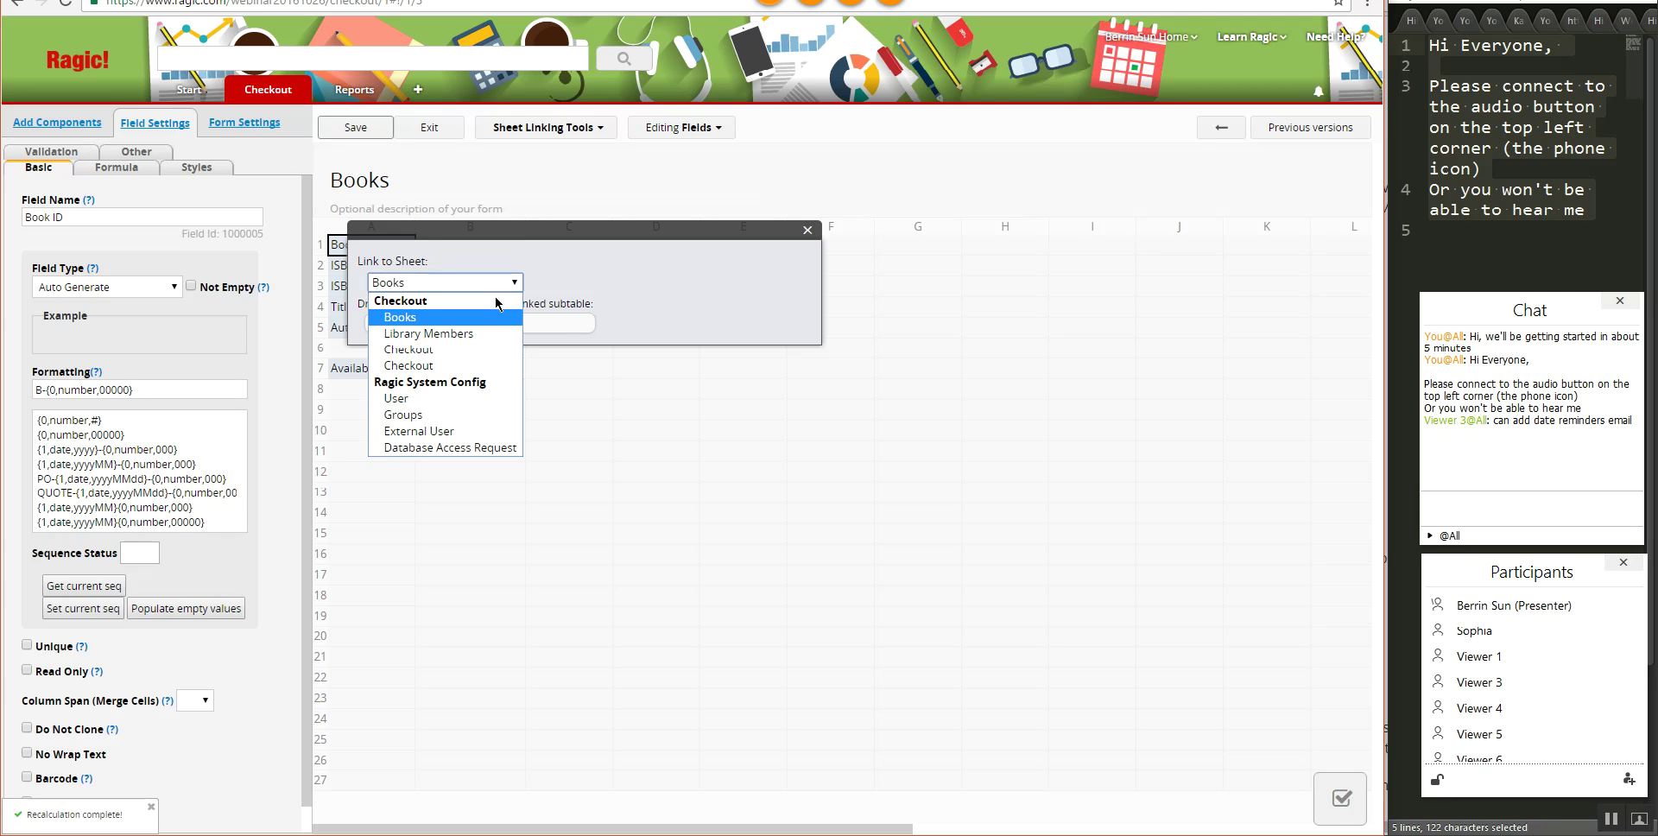
left_click(436, 353)
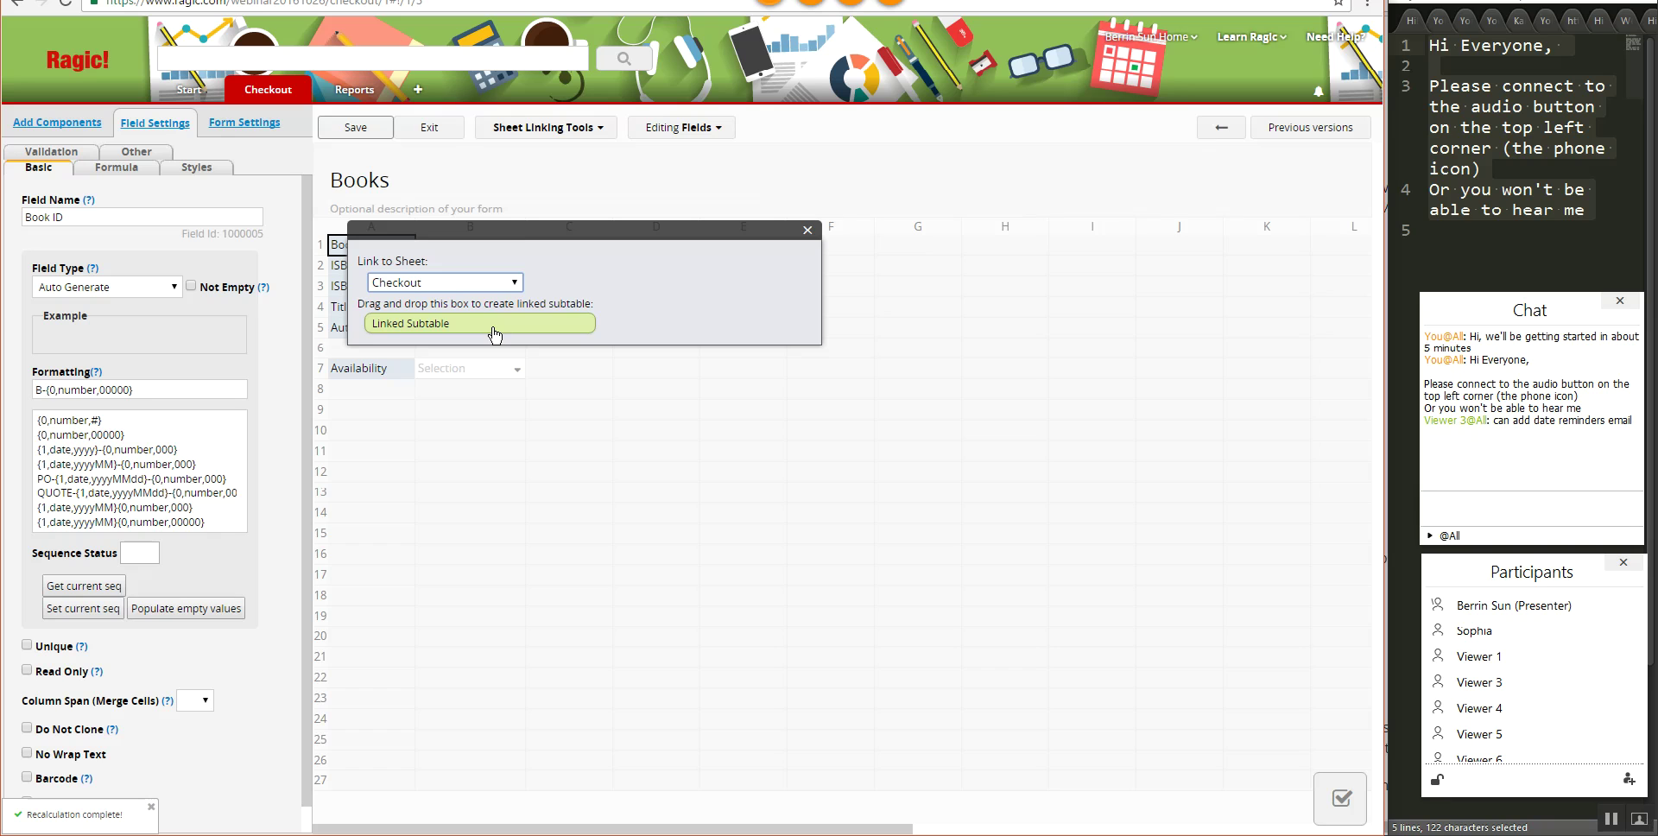
left_click_drag(495, 334, 386, 418)
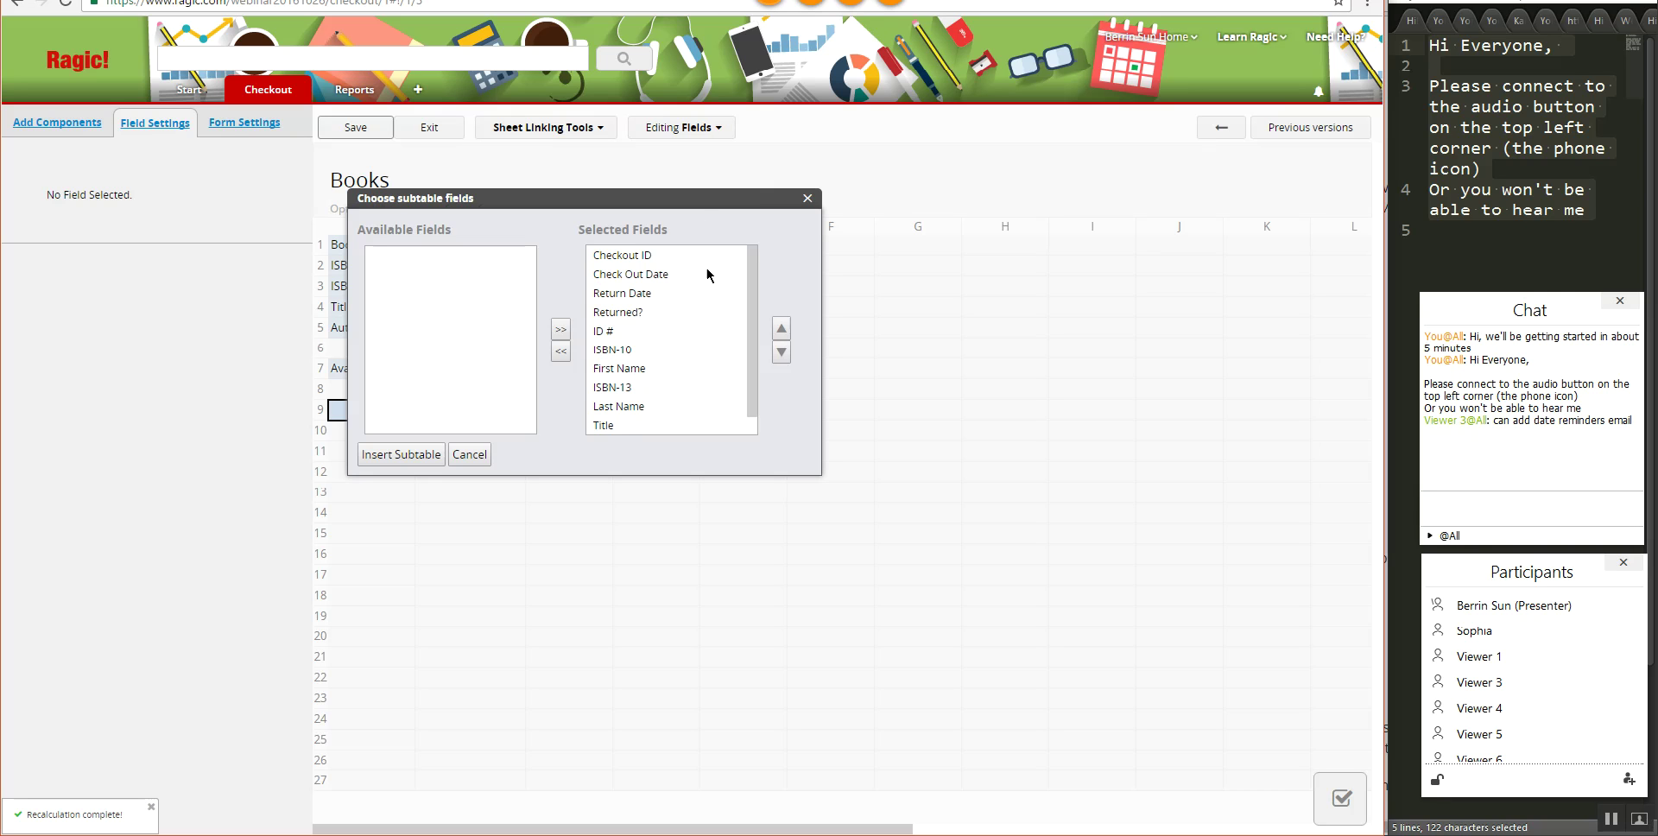
left_click_drag(703, 205, 909, 330)
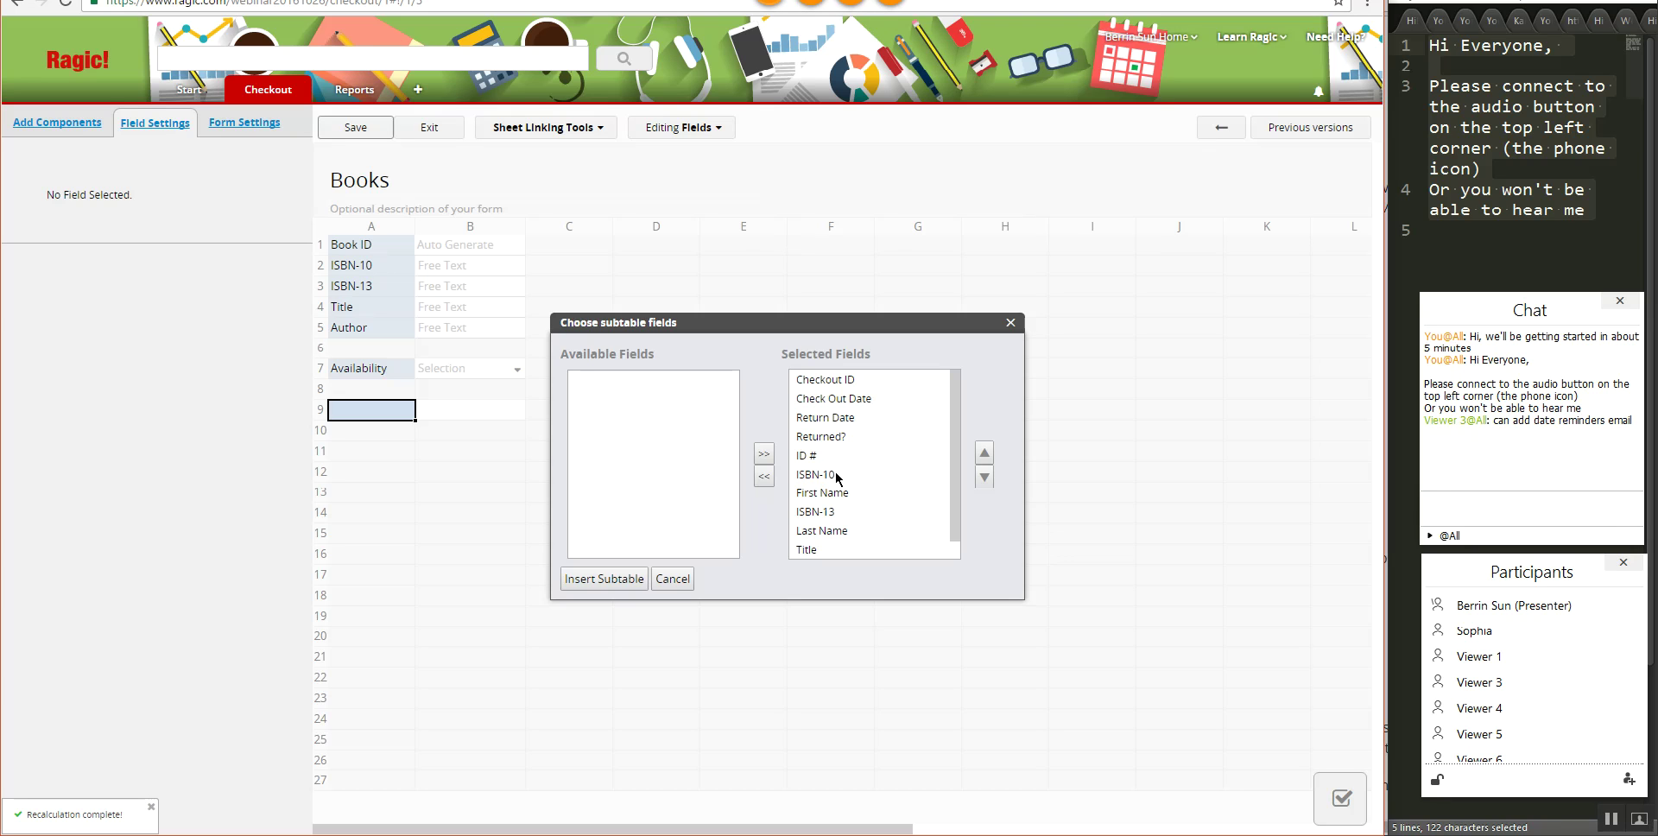
- Reorder the subtable's field list, moving ID # and First Name further down
scroll(883, 474, "down", 1)
left_click(838, 438)
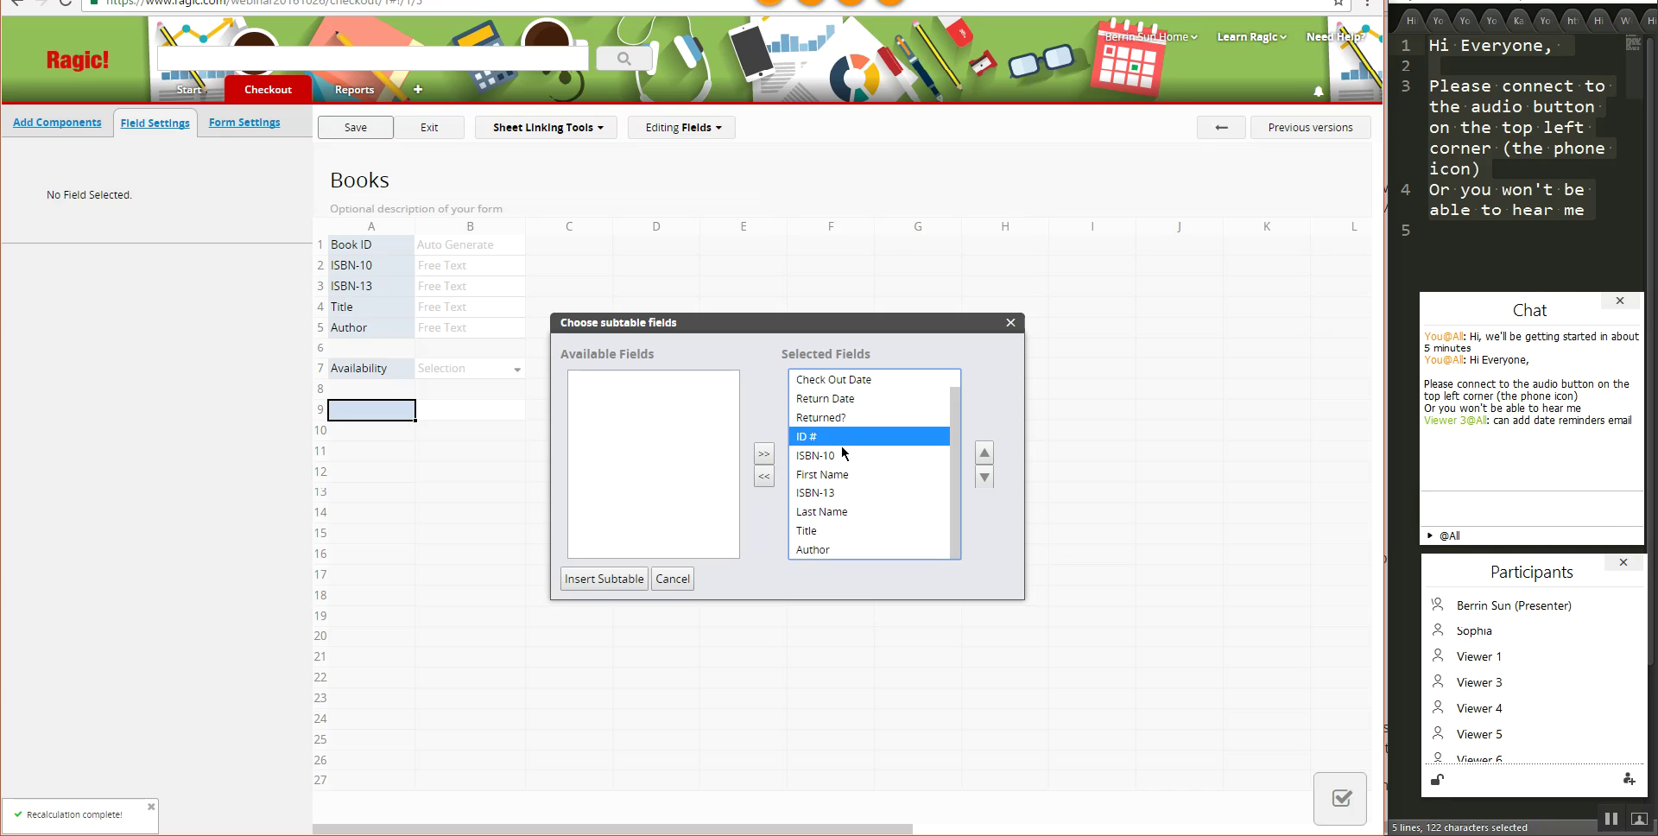
left_click(983, 480)
left_click(980, 482)
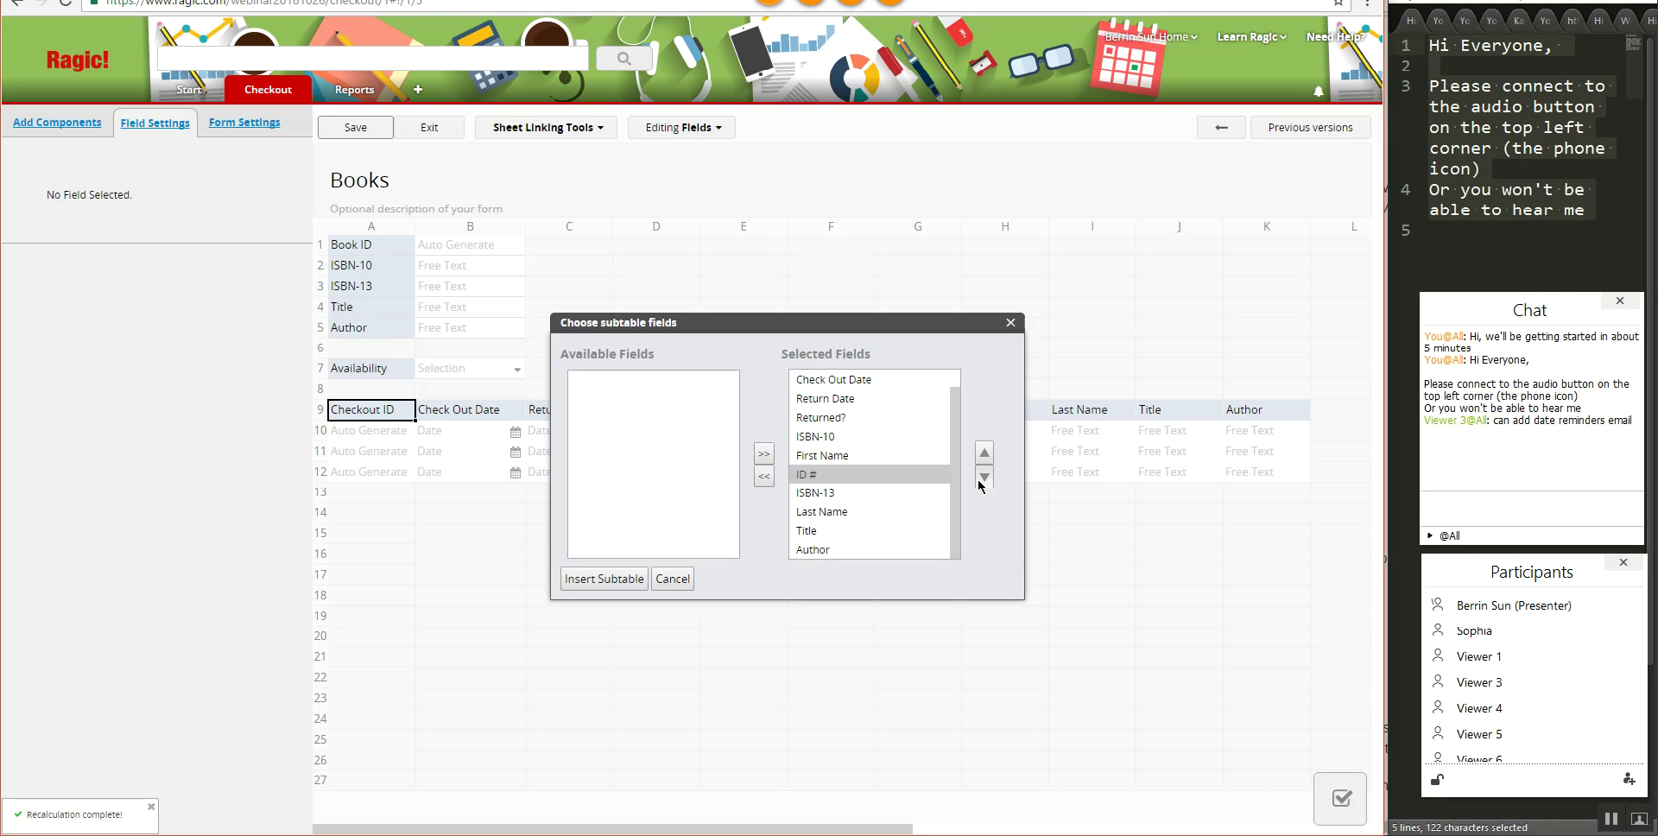
left_click(980, 483)
left_click(861, 456)
left_click(983, 478)
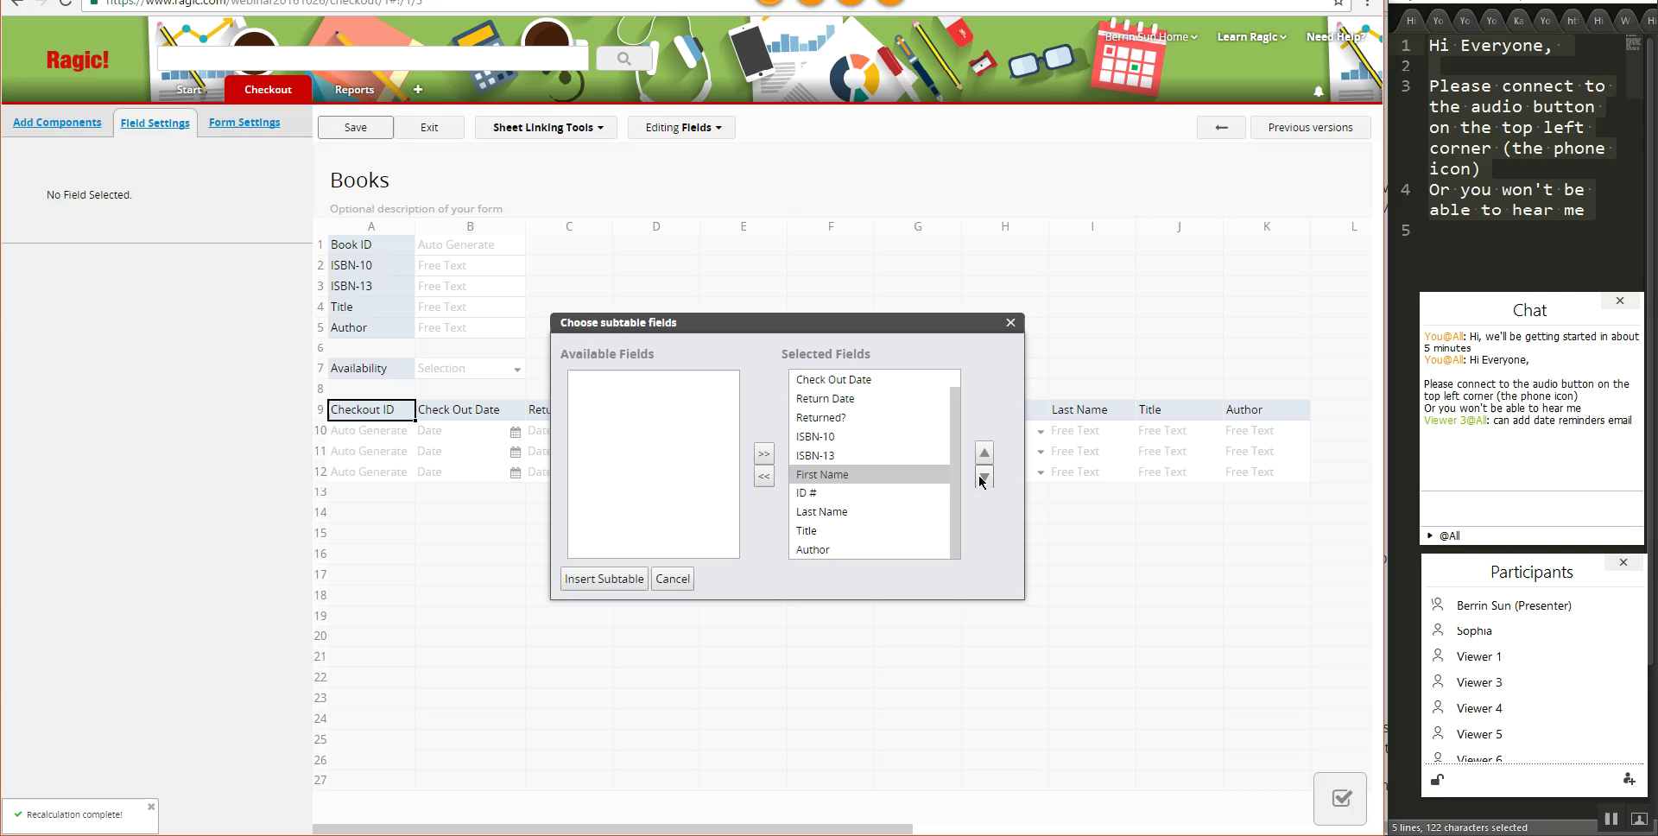
- Drop Title, Author, ISBN-13 and ISBN-10 from the subtable, put ID # above First Name, and insert it
left_click(864, 532)
left_click(847, 550, "ctrl")
left_click(844, 457, "ctrl")
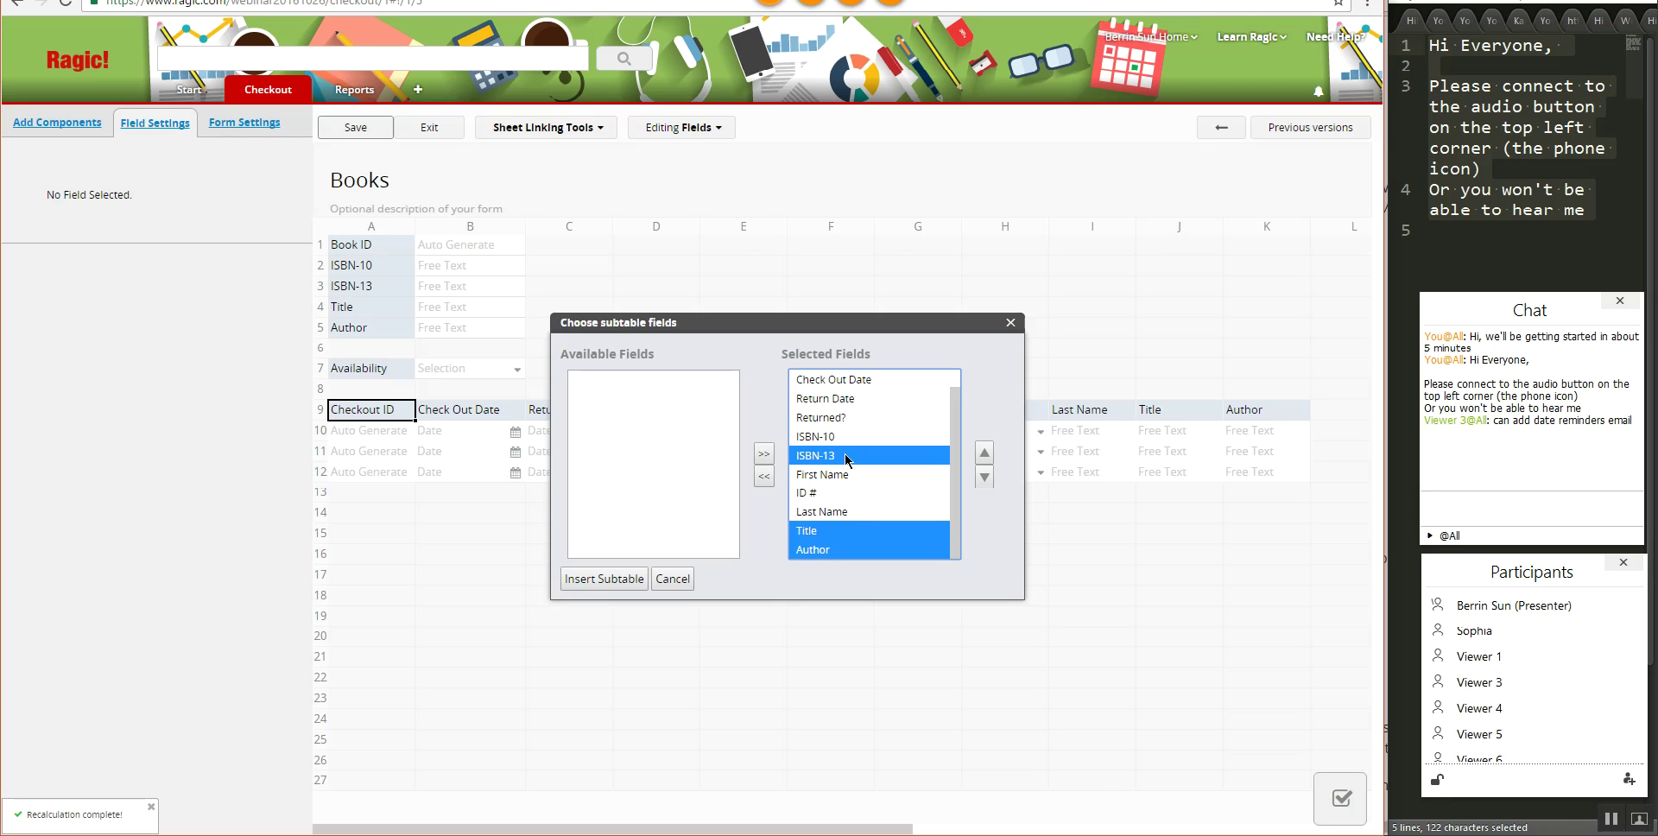
left_click(848, 438, "ctrl")
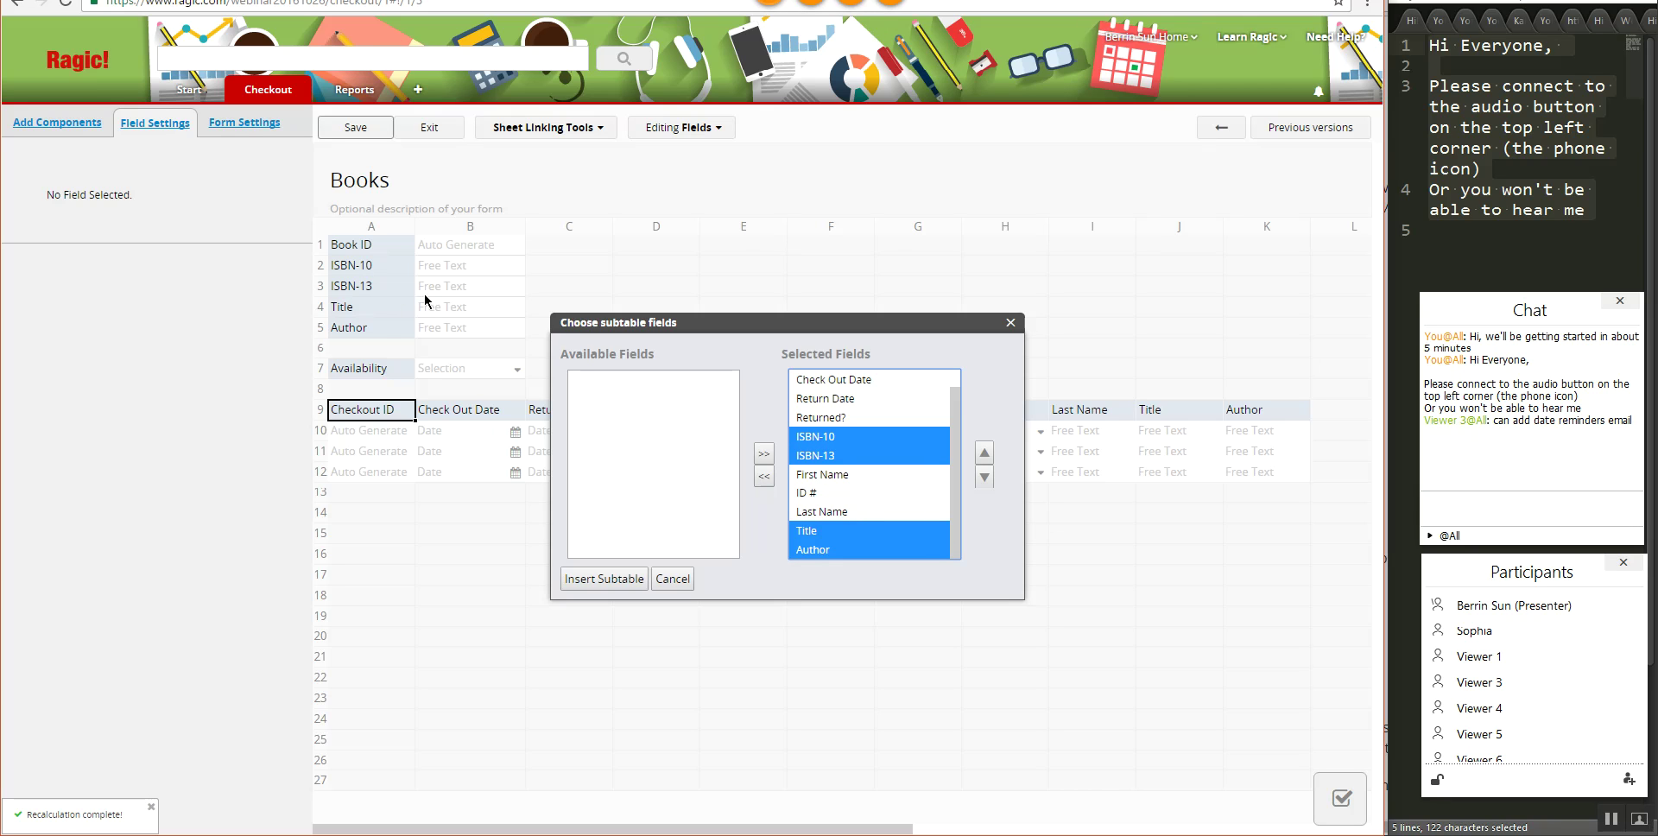
left_click(764, 475)
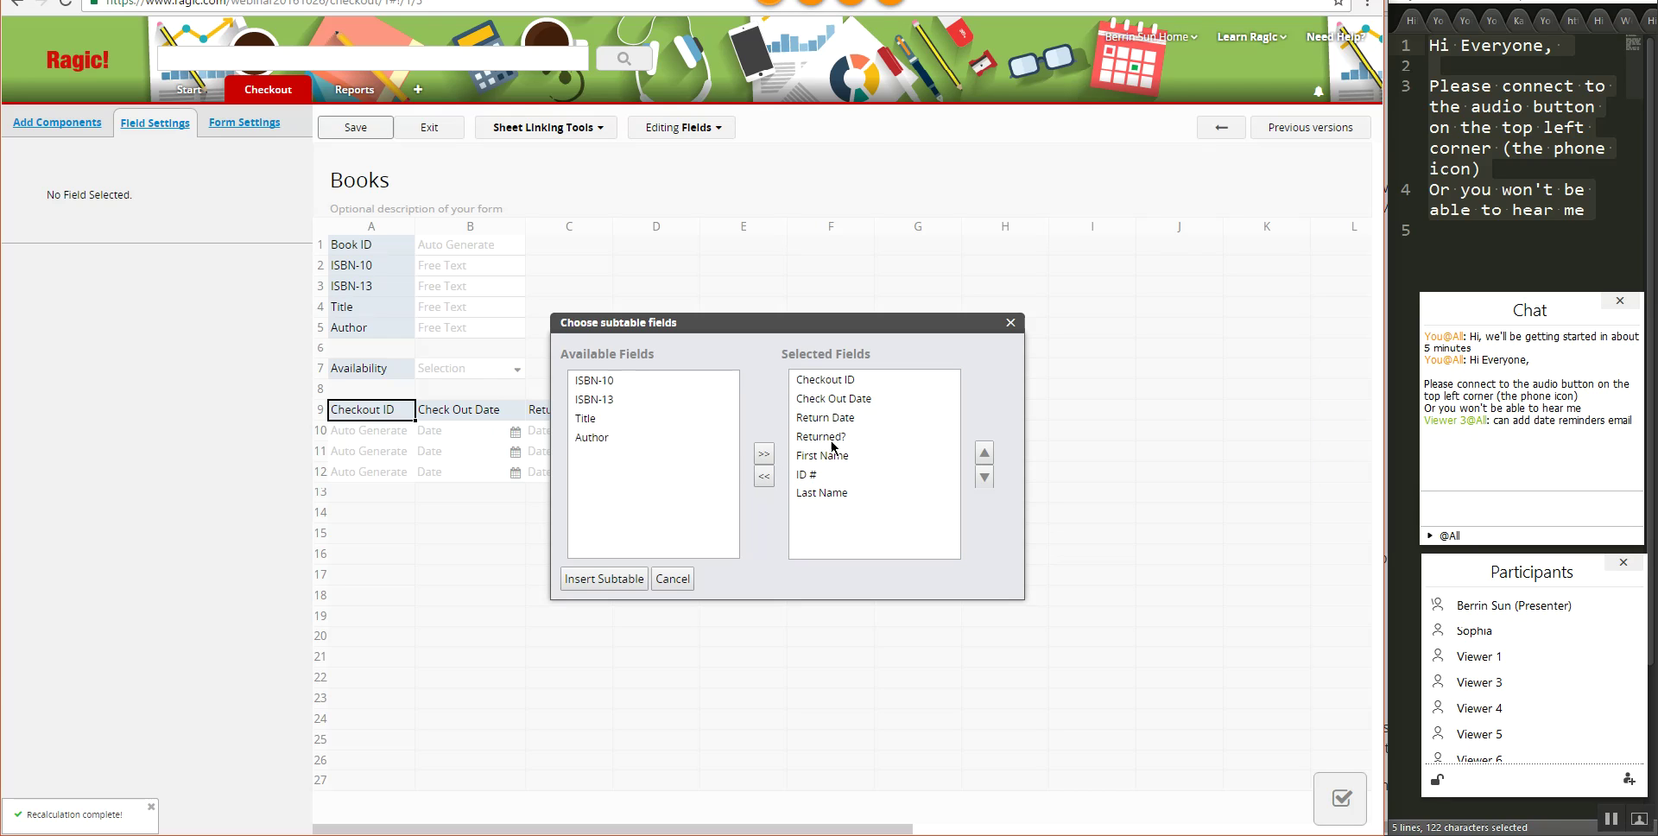
left_click(819, 474)
left_click(985, 453)
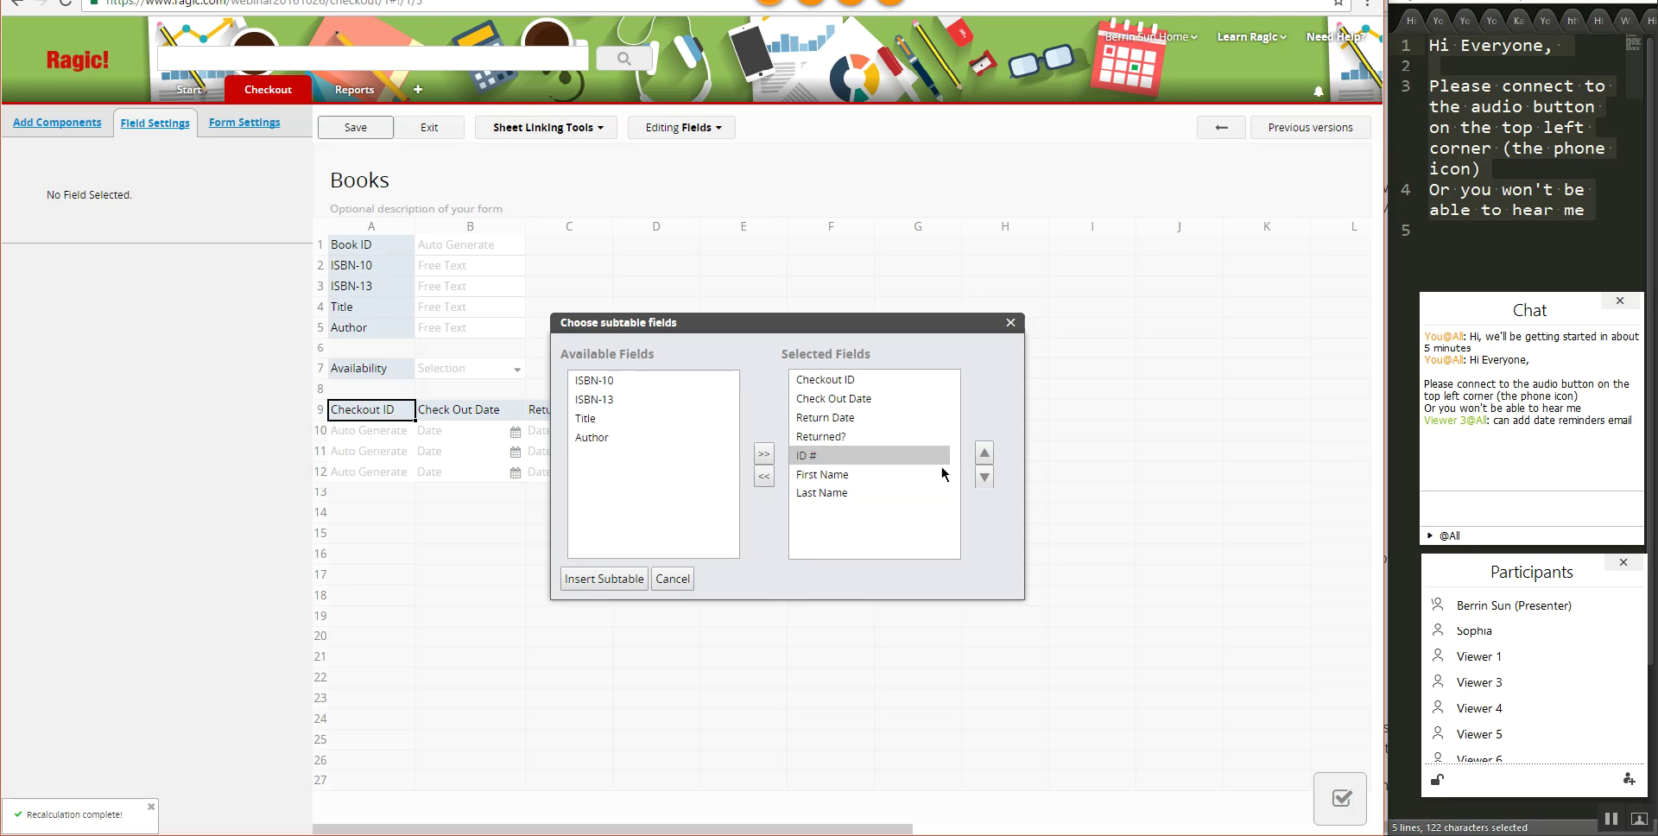
left_click(824, 441)
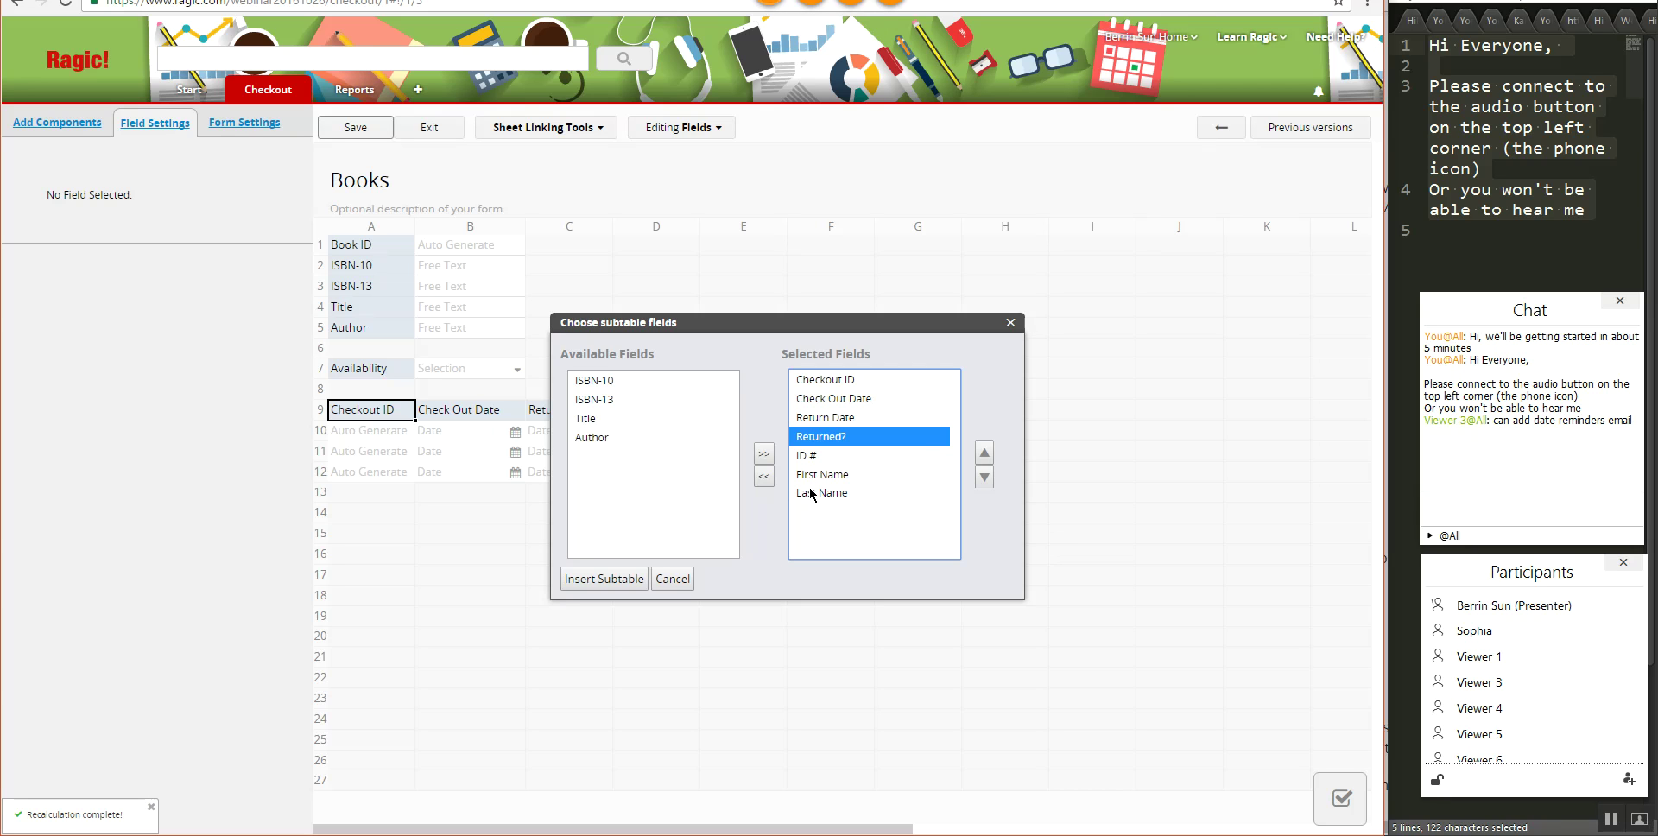
left_click(594, 578)
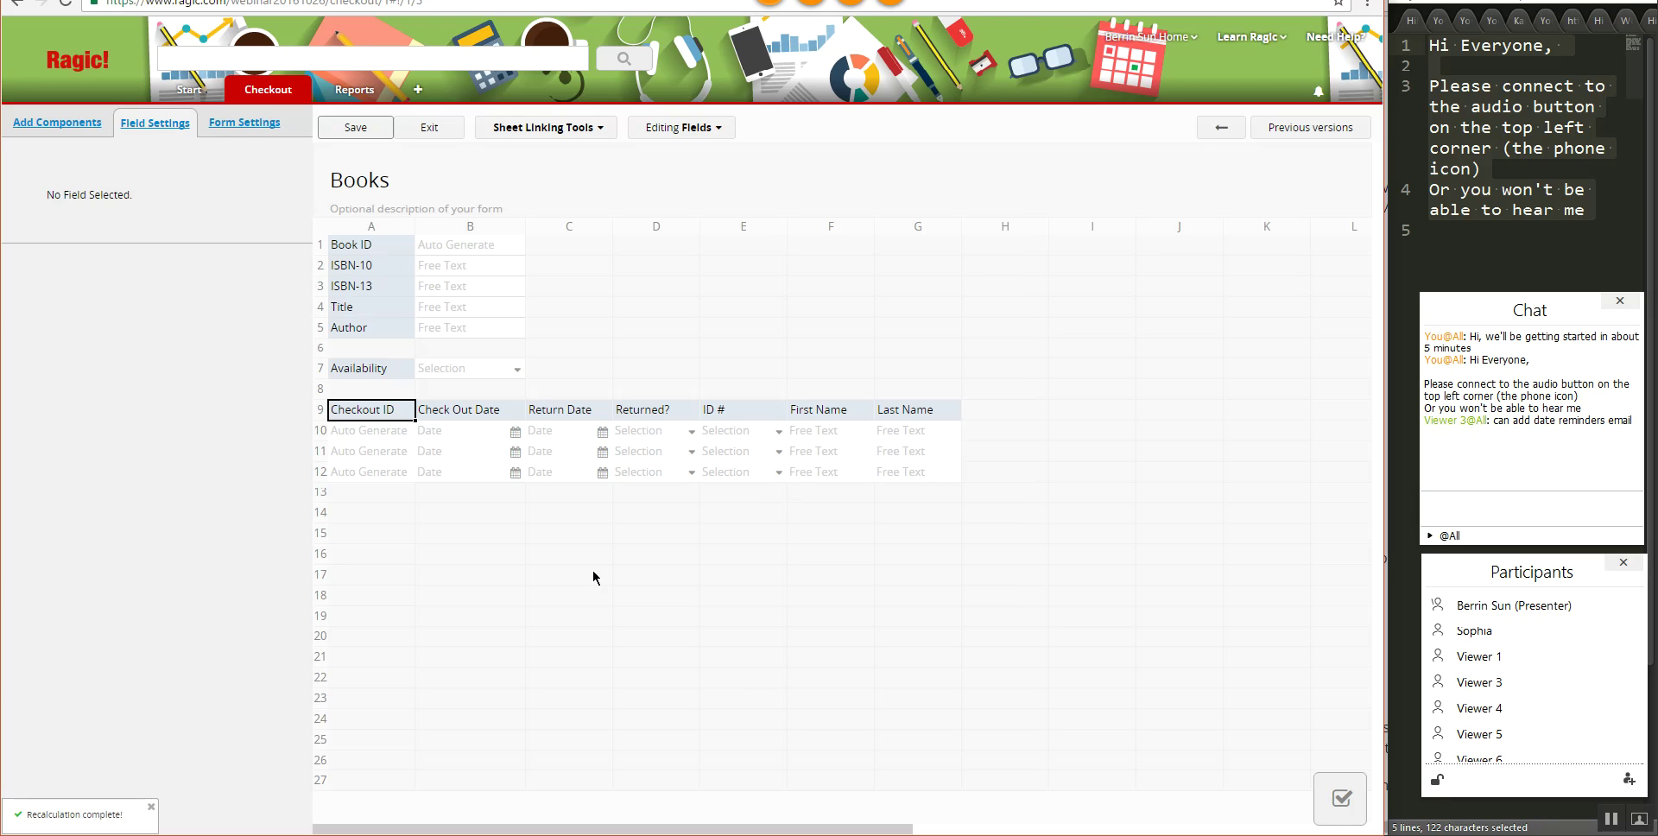
left_click(376, 129)
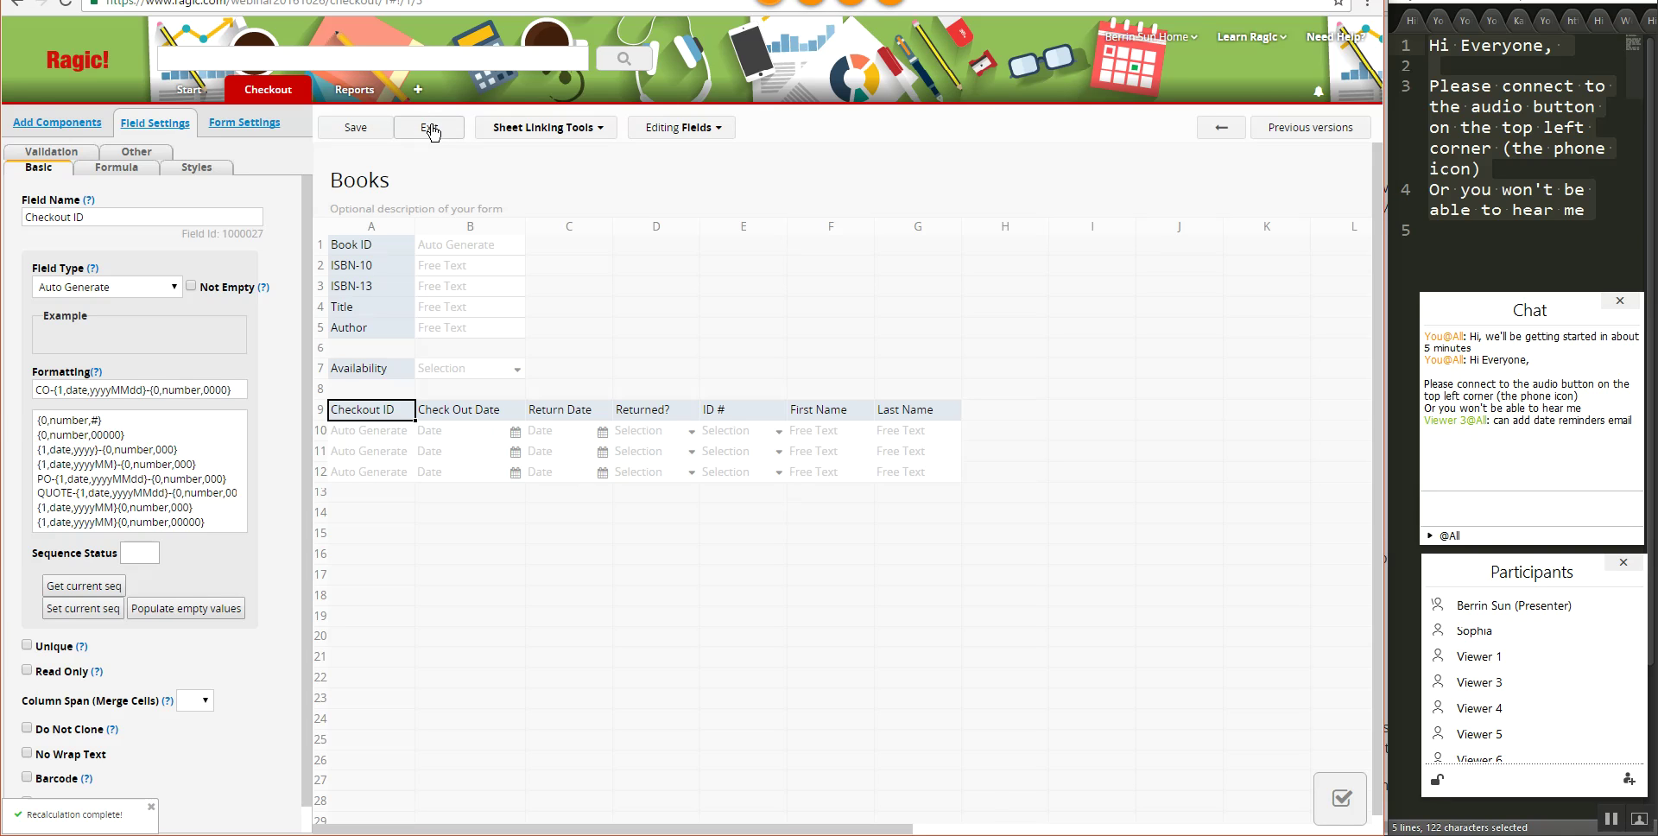
left_click(430, 128)
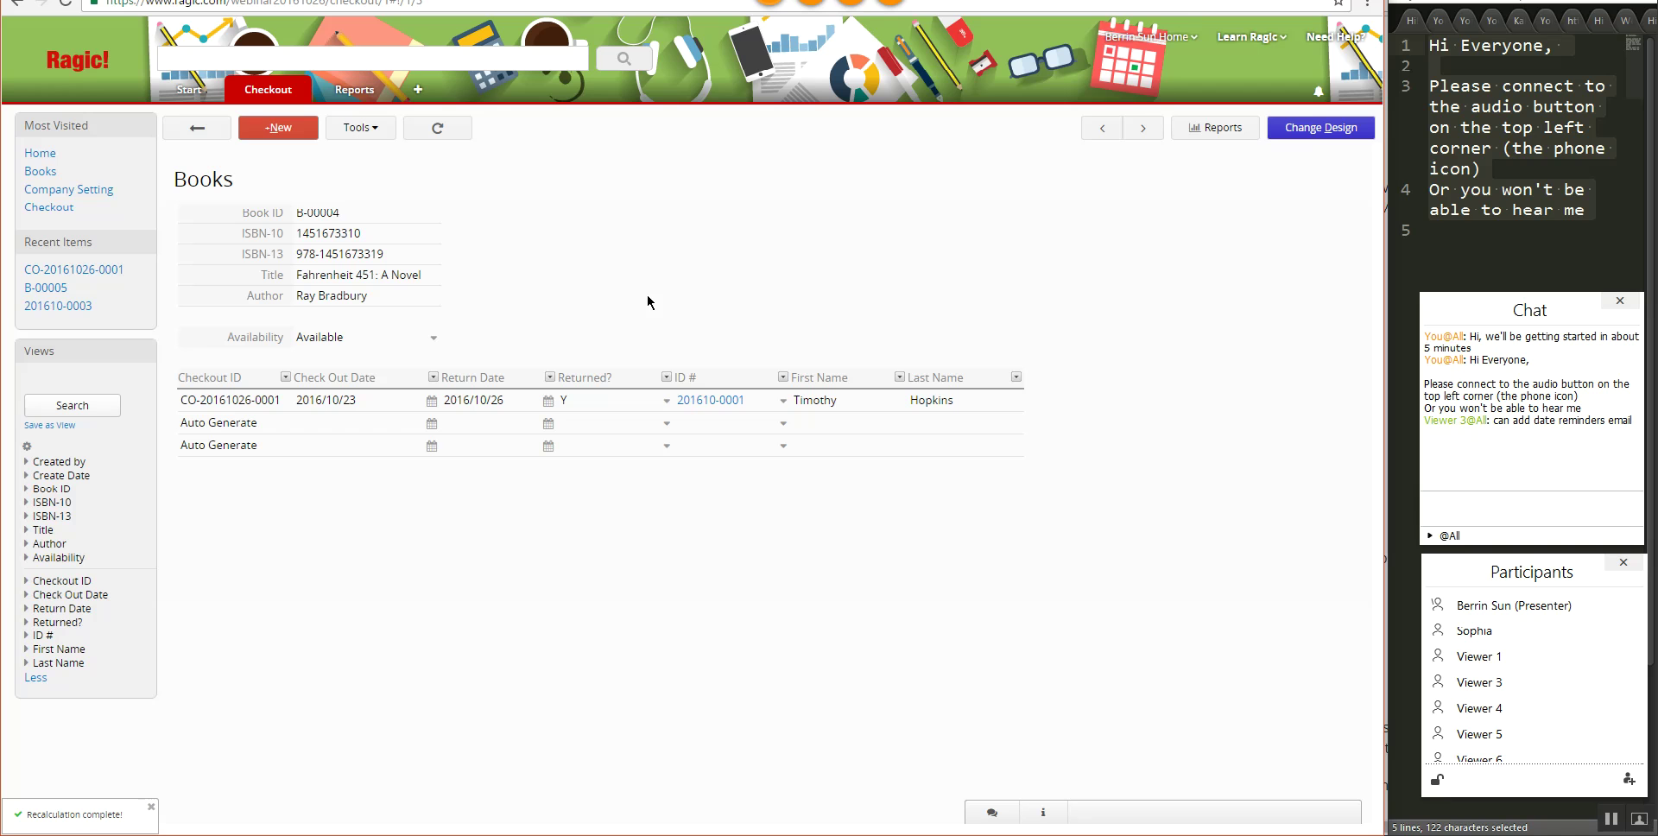
left_click(1287, 132)
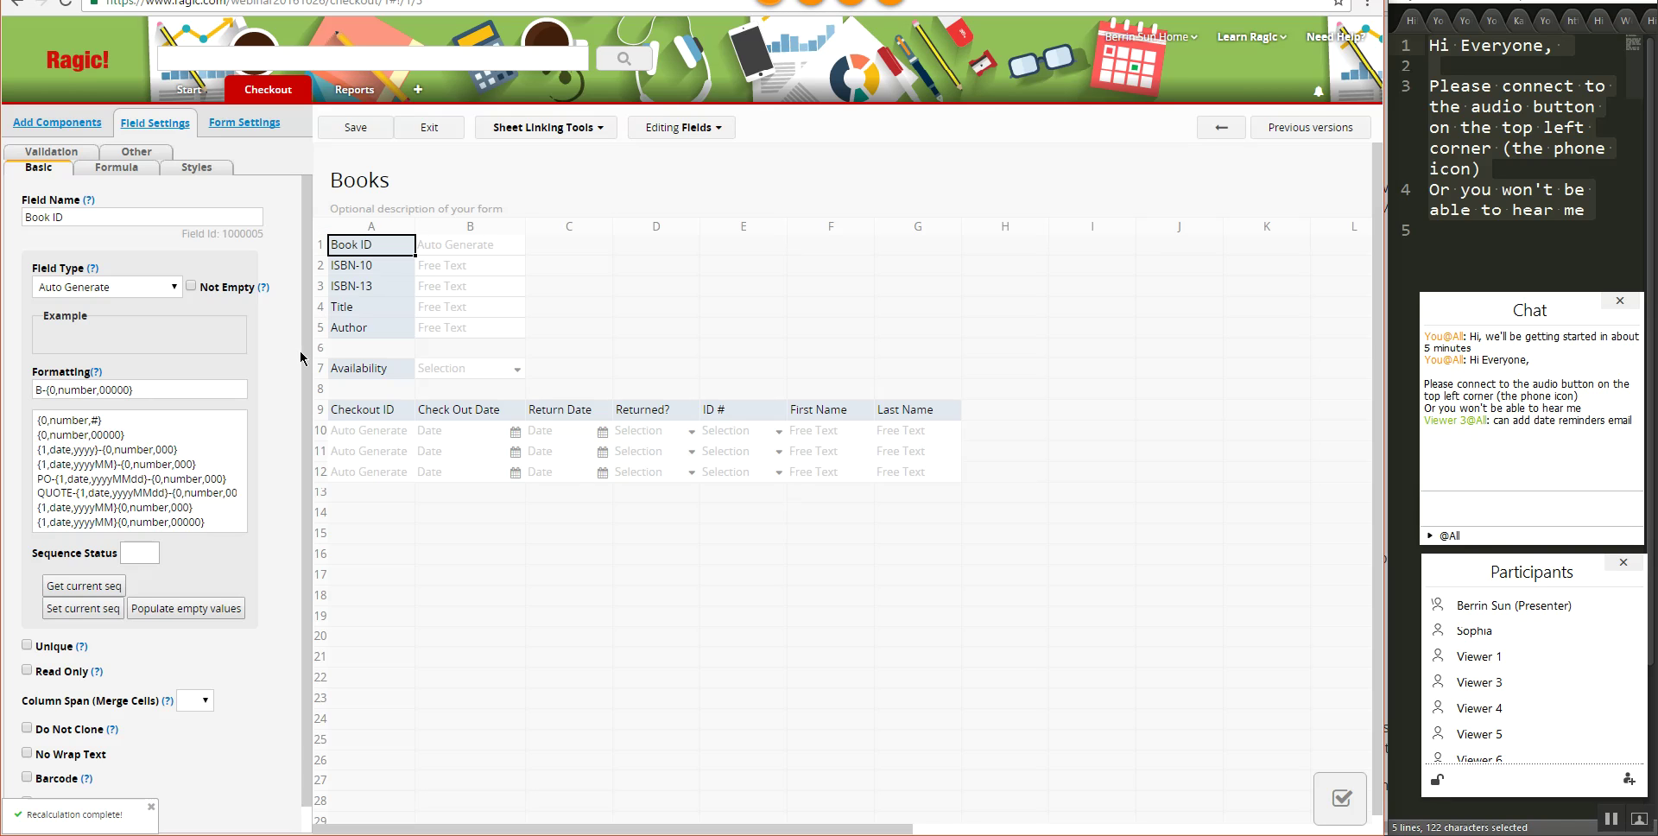
- Give Availability the formula IF(LAST(D9)=="Y","Available","Not Available"), then save and exit the designer
left_click(372, 369)
left_click(110, 180)
left_click(83, 217)
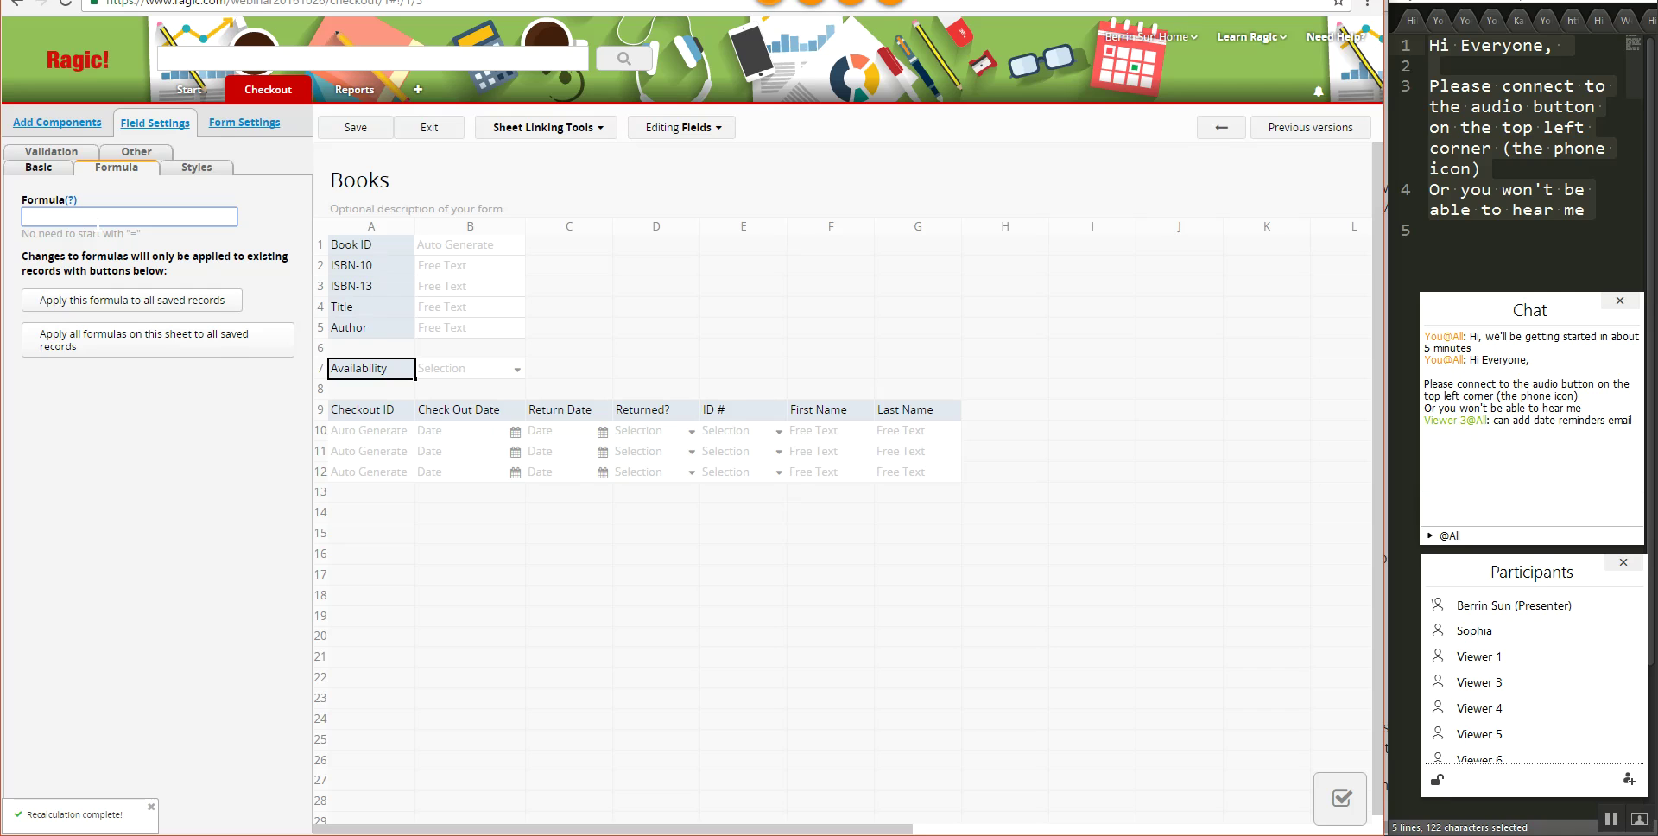
type("IF(")
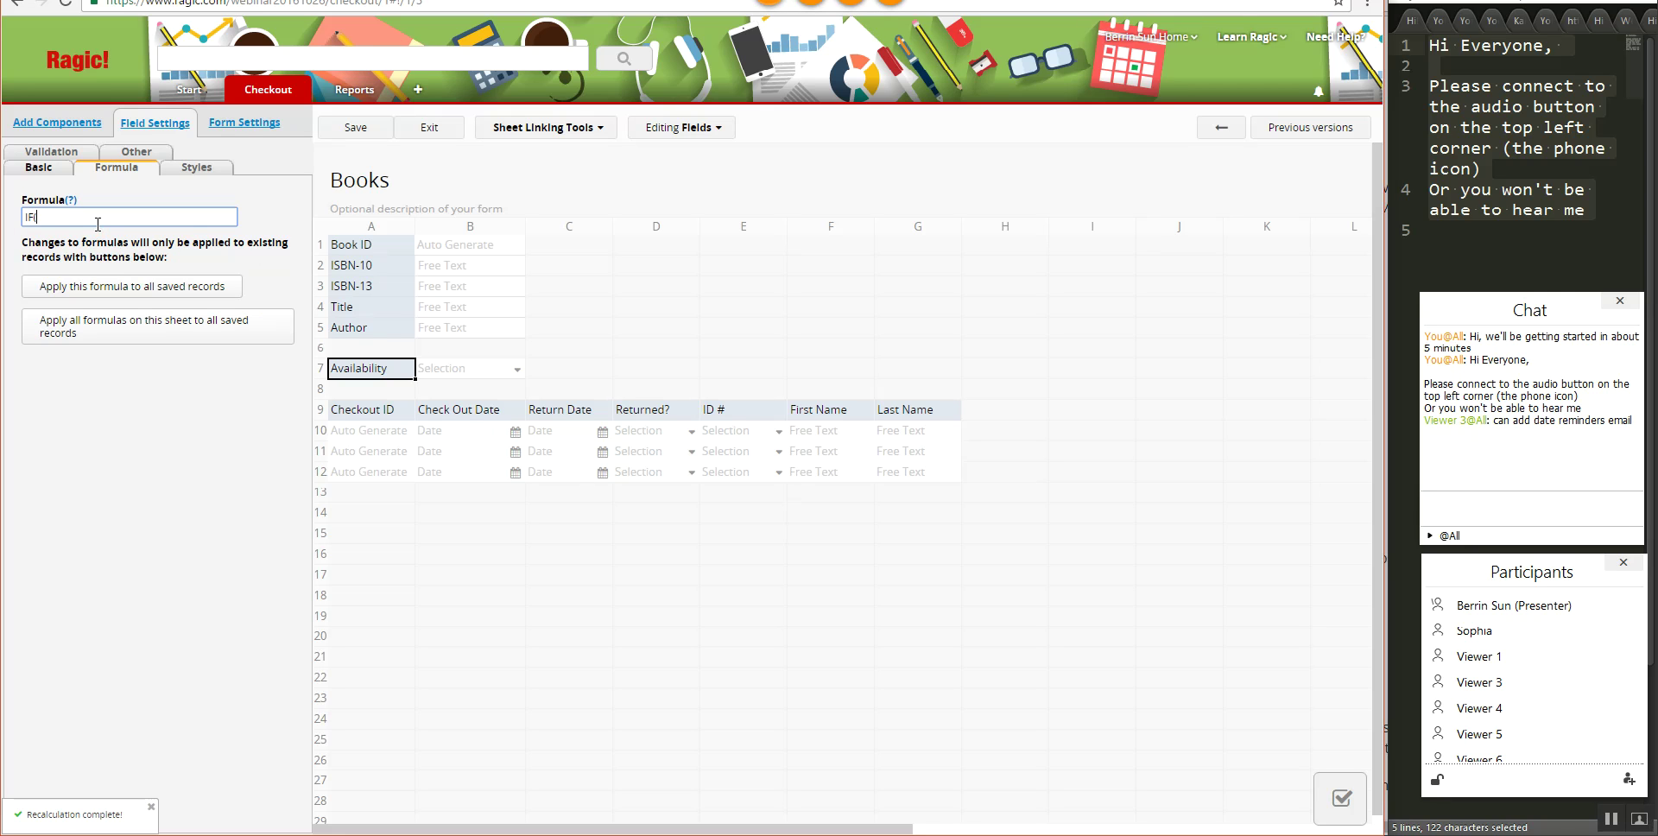
type("LAS")
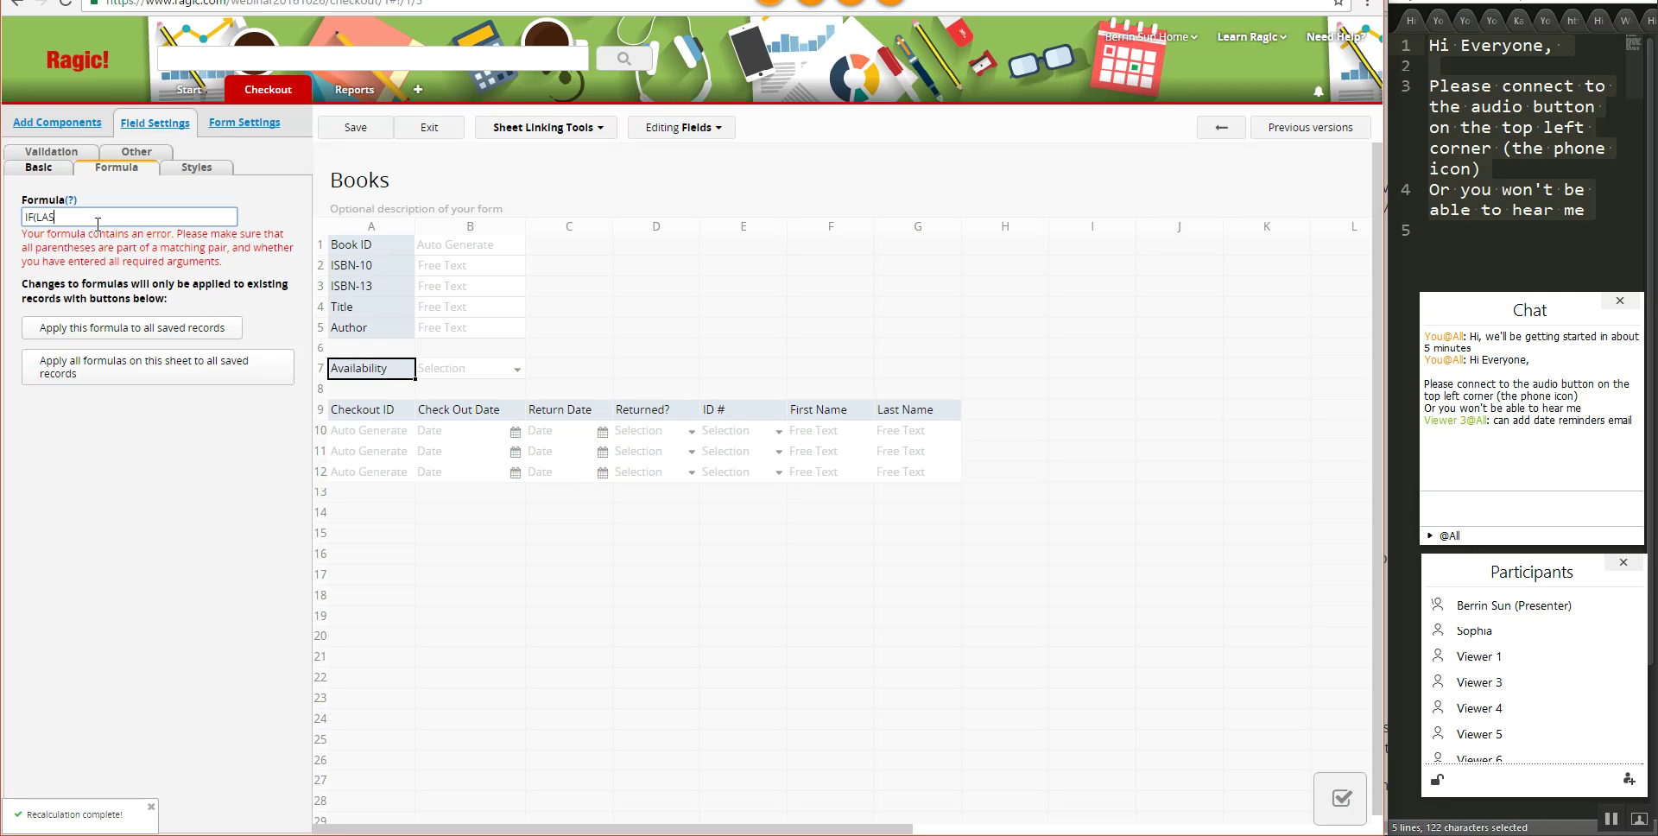
type("T")
type("(D9)==\"Y\",\"Available")
left_click(39, 166)
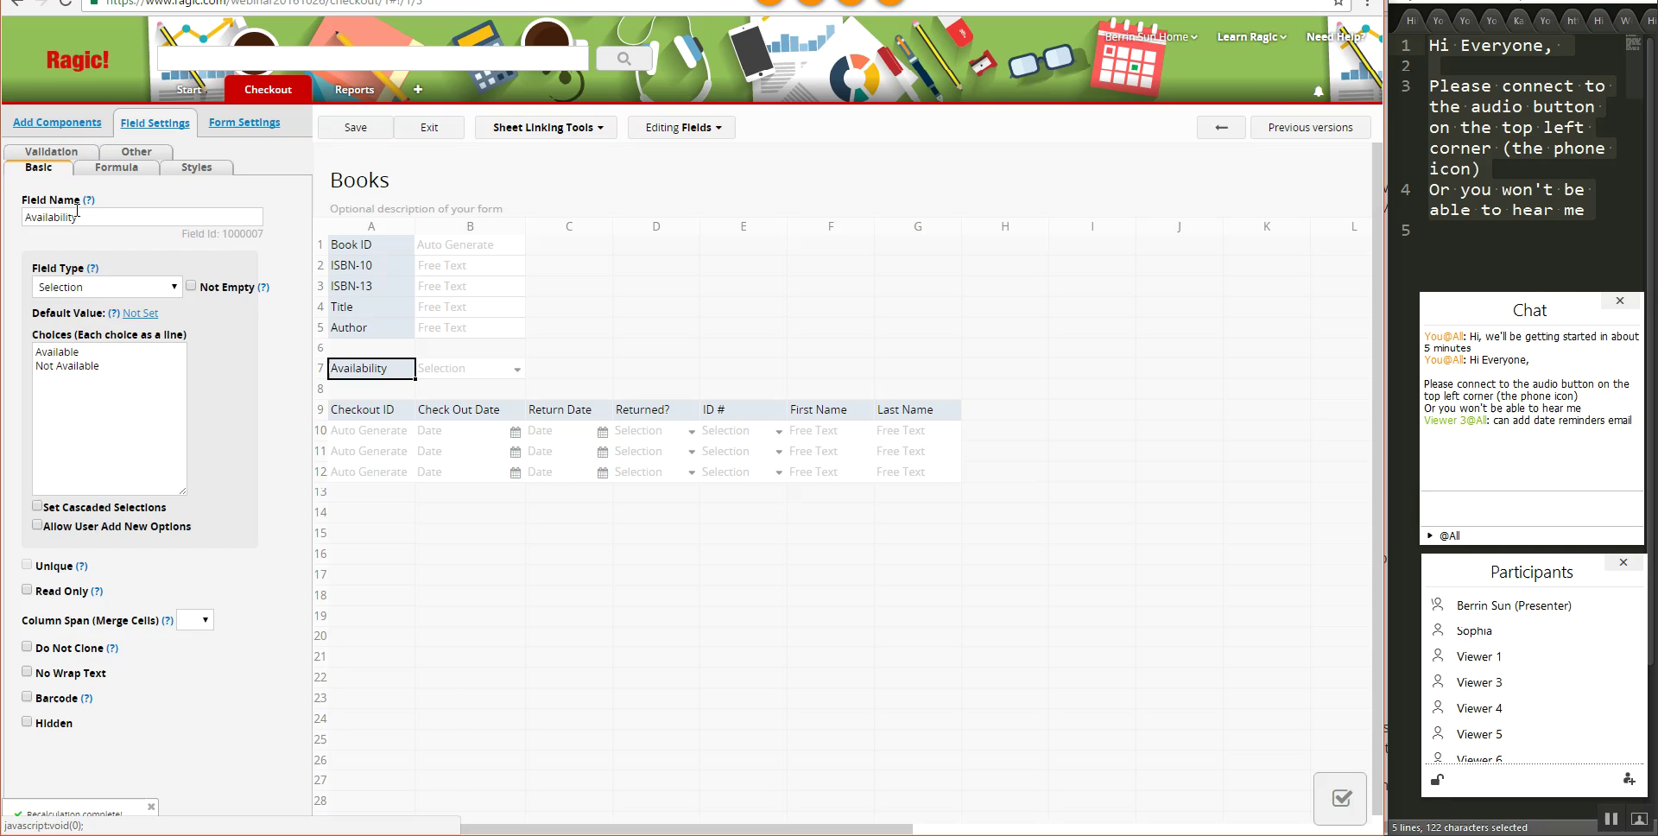
left_click(117, 167)
left_click(174, 221)
type("\"Not Available\")")
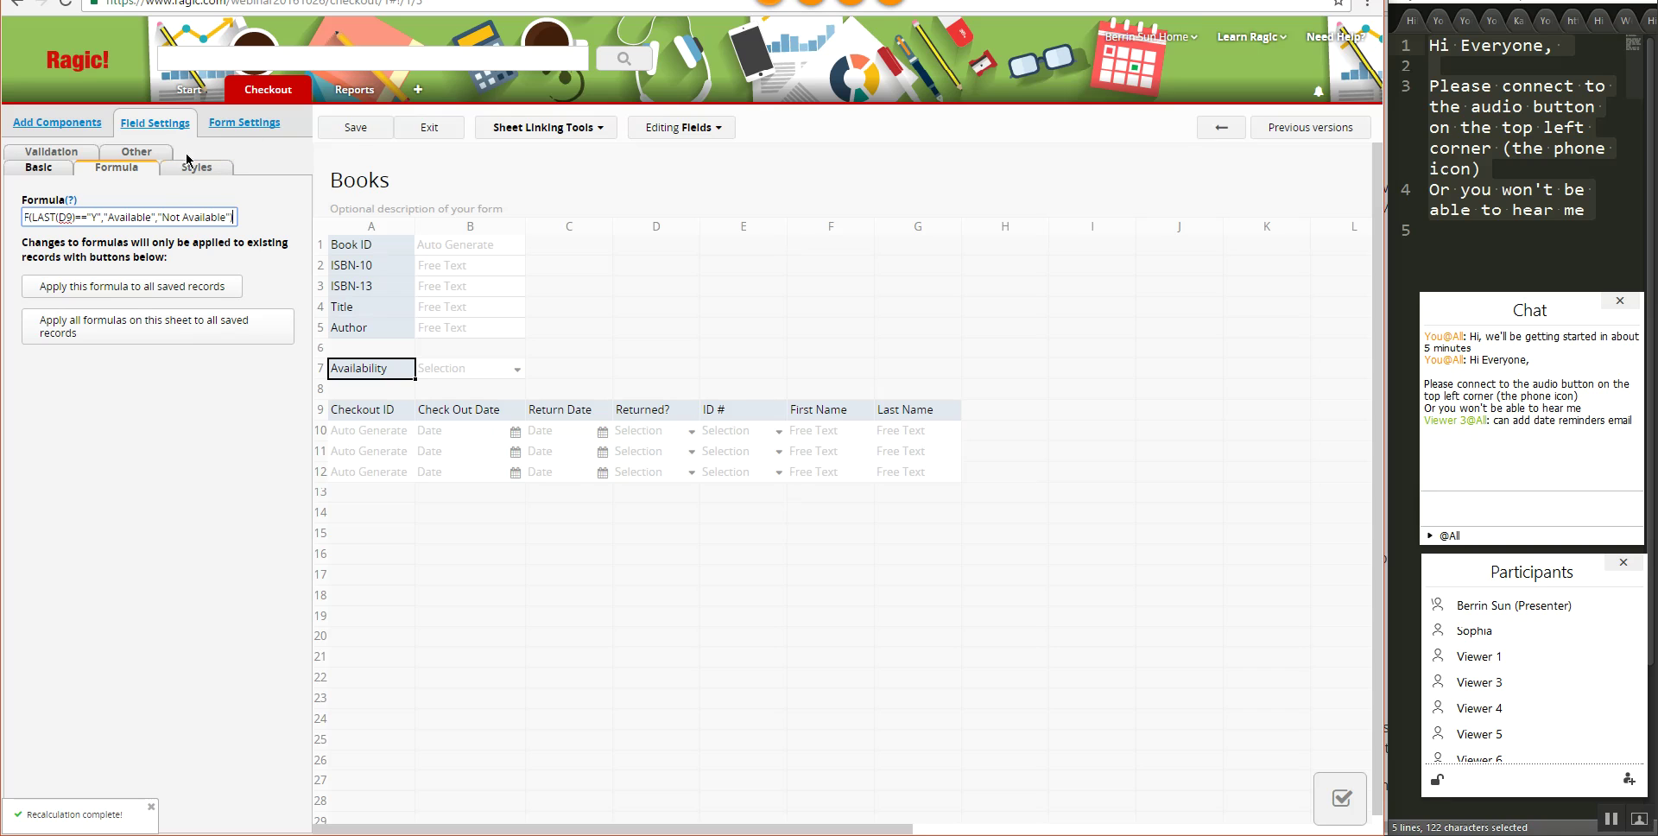
left_click(354, 130)
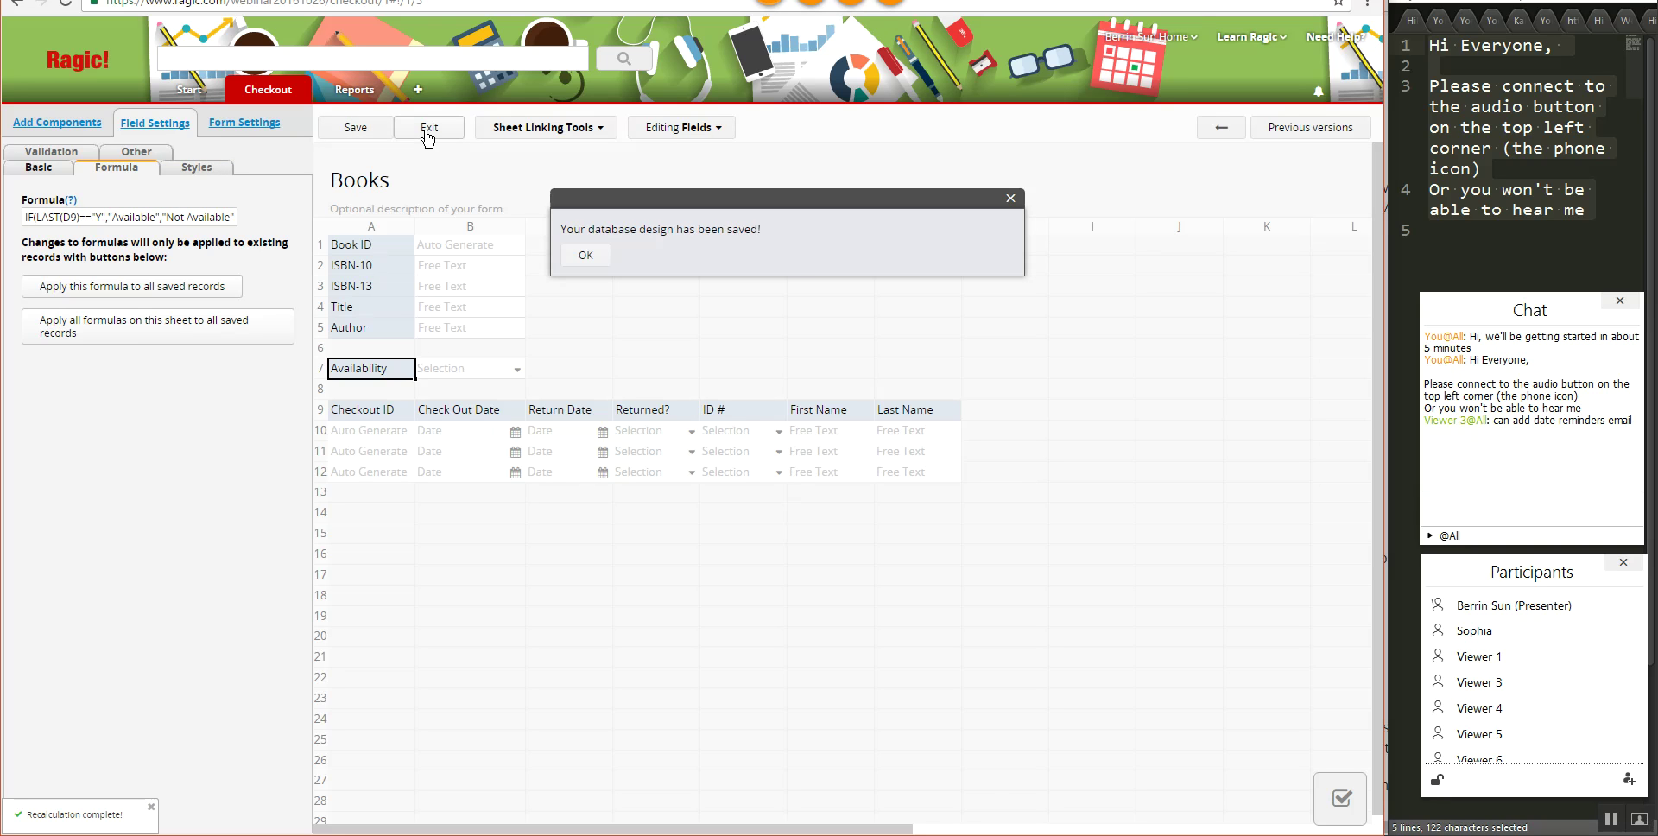
left_click(428, 129)
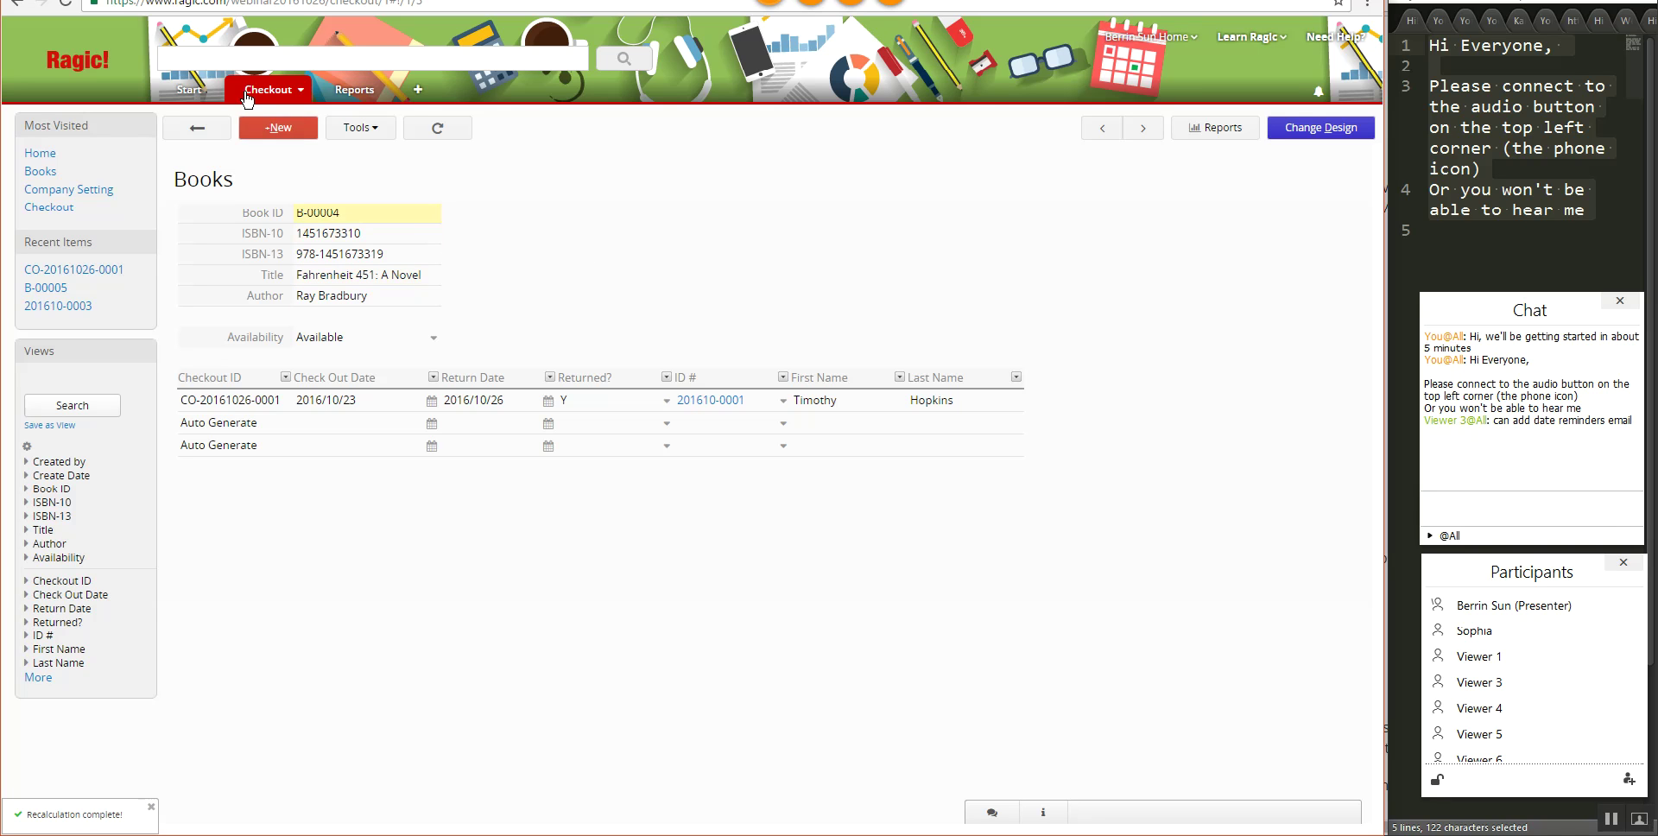
- Start a new Checkout entry with check-out date 2016/10/26
mouse_move(250, 98)
left_click(275, 204)
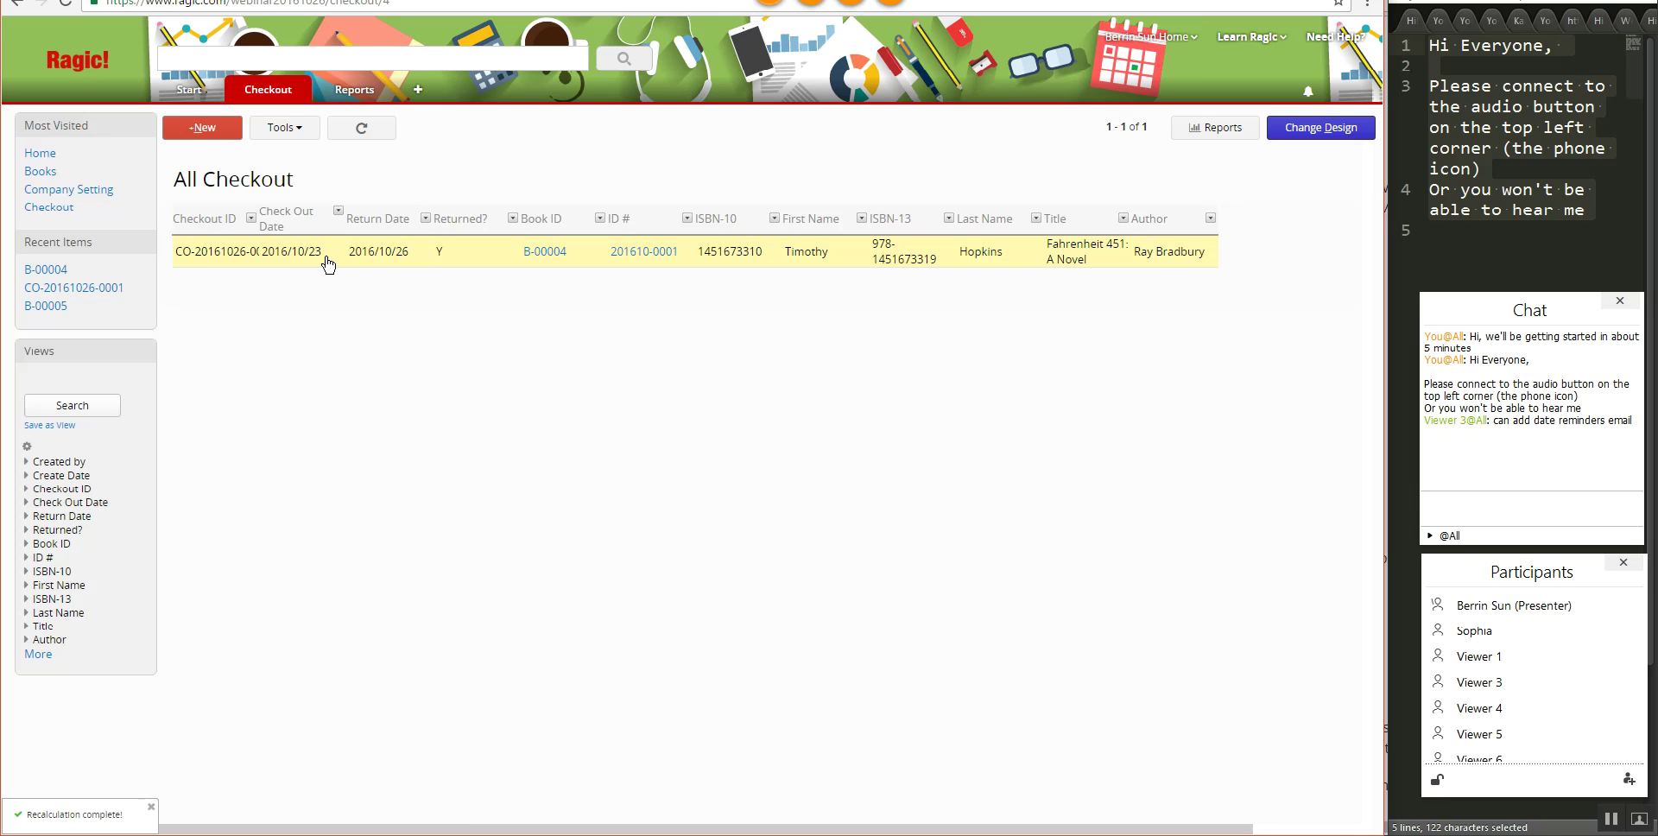
left_click(332, 259)
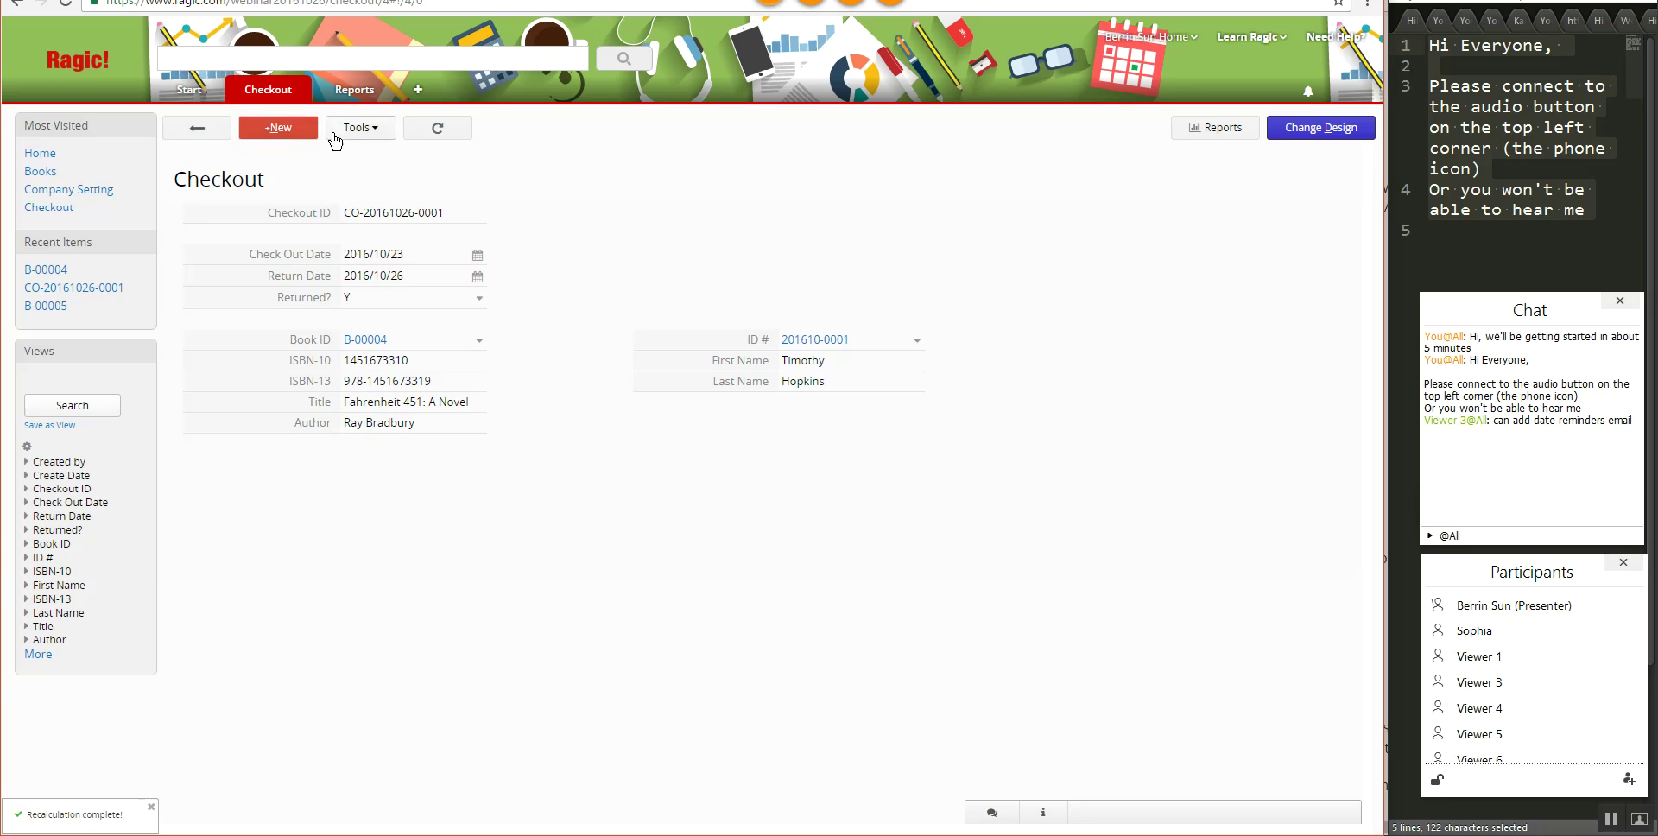
left_click(311, 147)
left_click(477, 254)
left_click(441, 397)
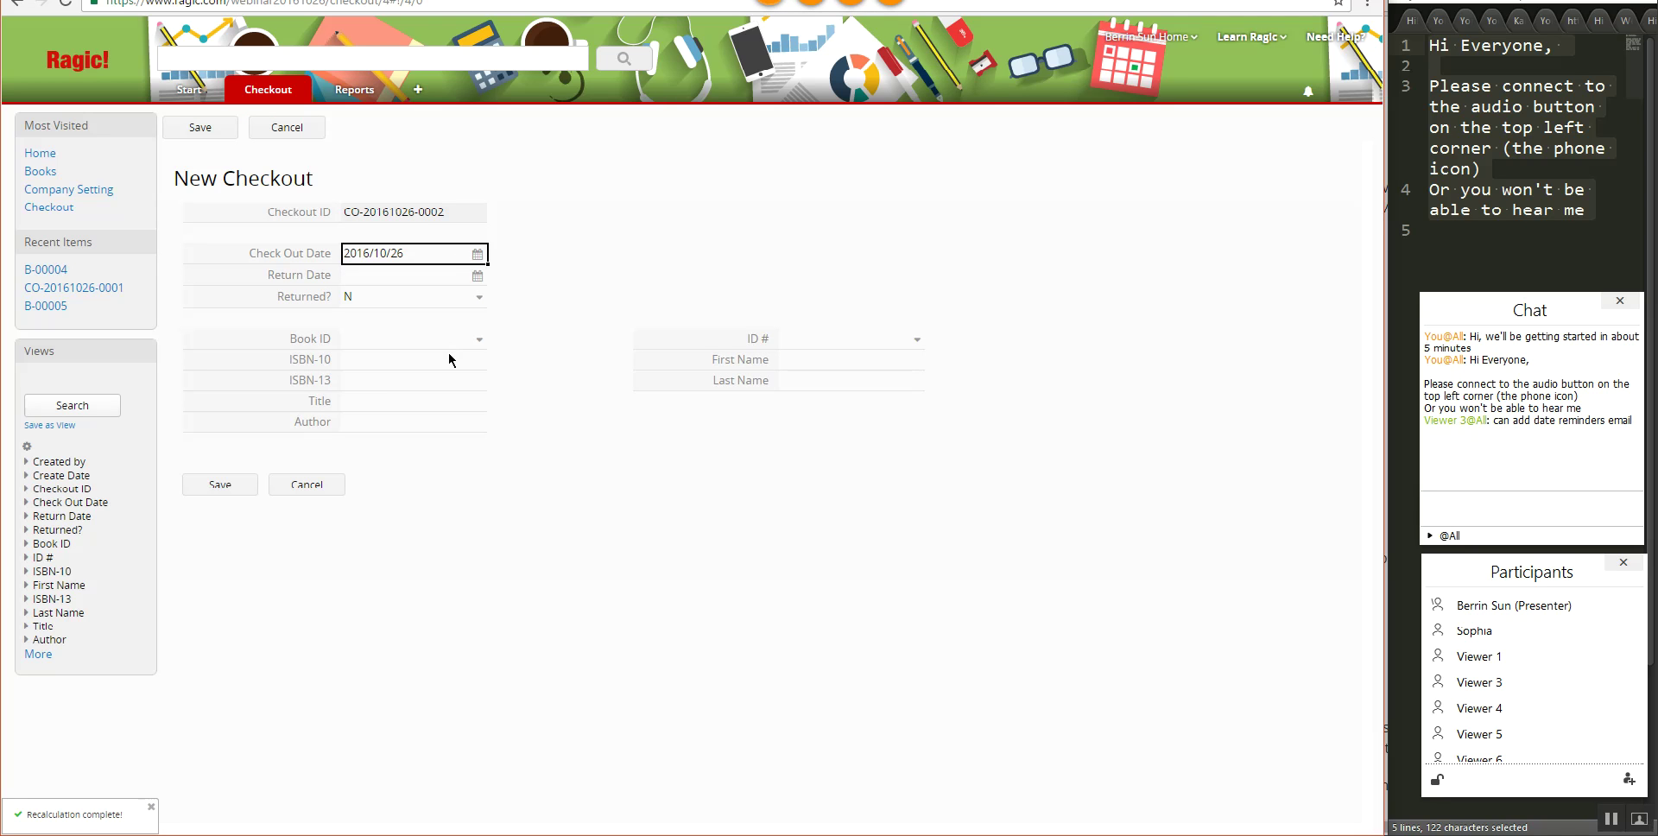
- Set the book to B-00002, To Kill a Mockingbird, assign the borrowing member, and save
left_click(480, 339)
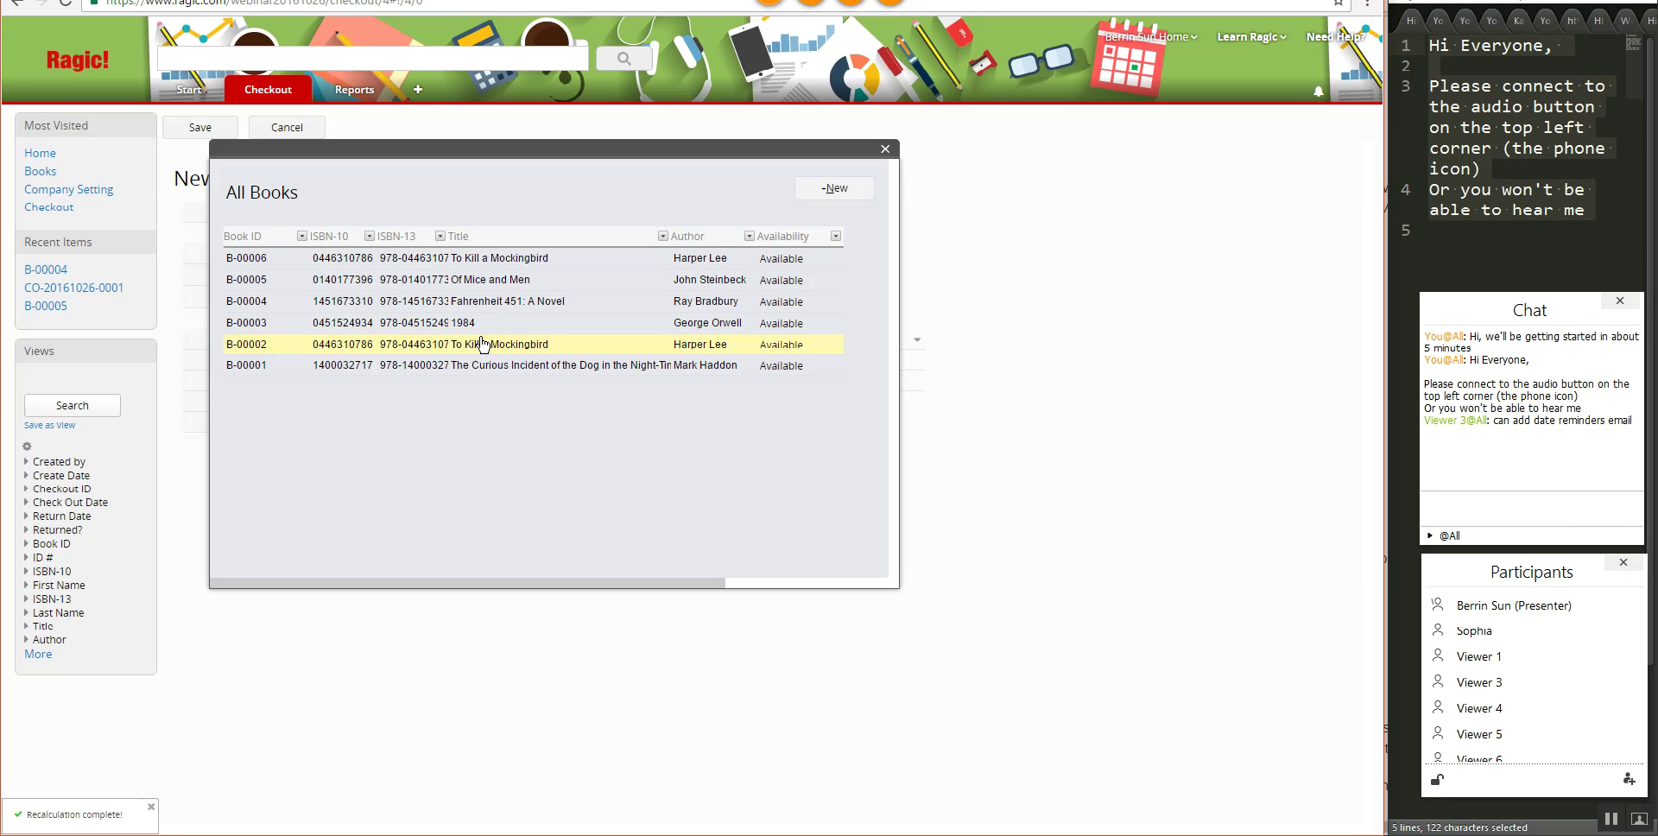
left_click(481, 345)
left_click(837, 316)
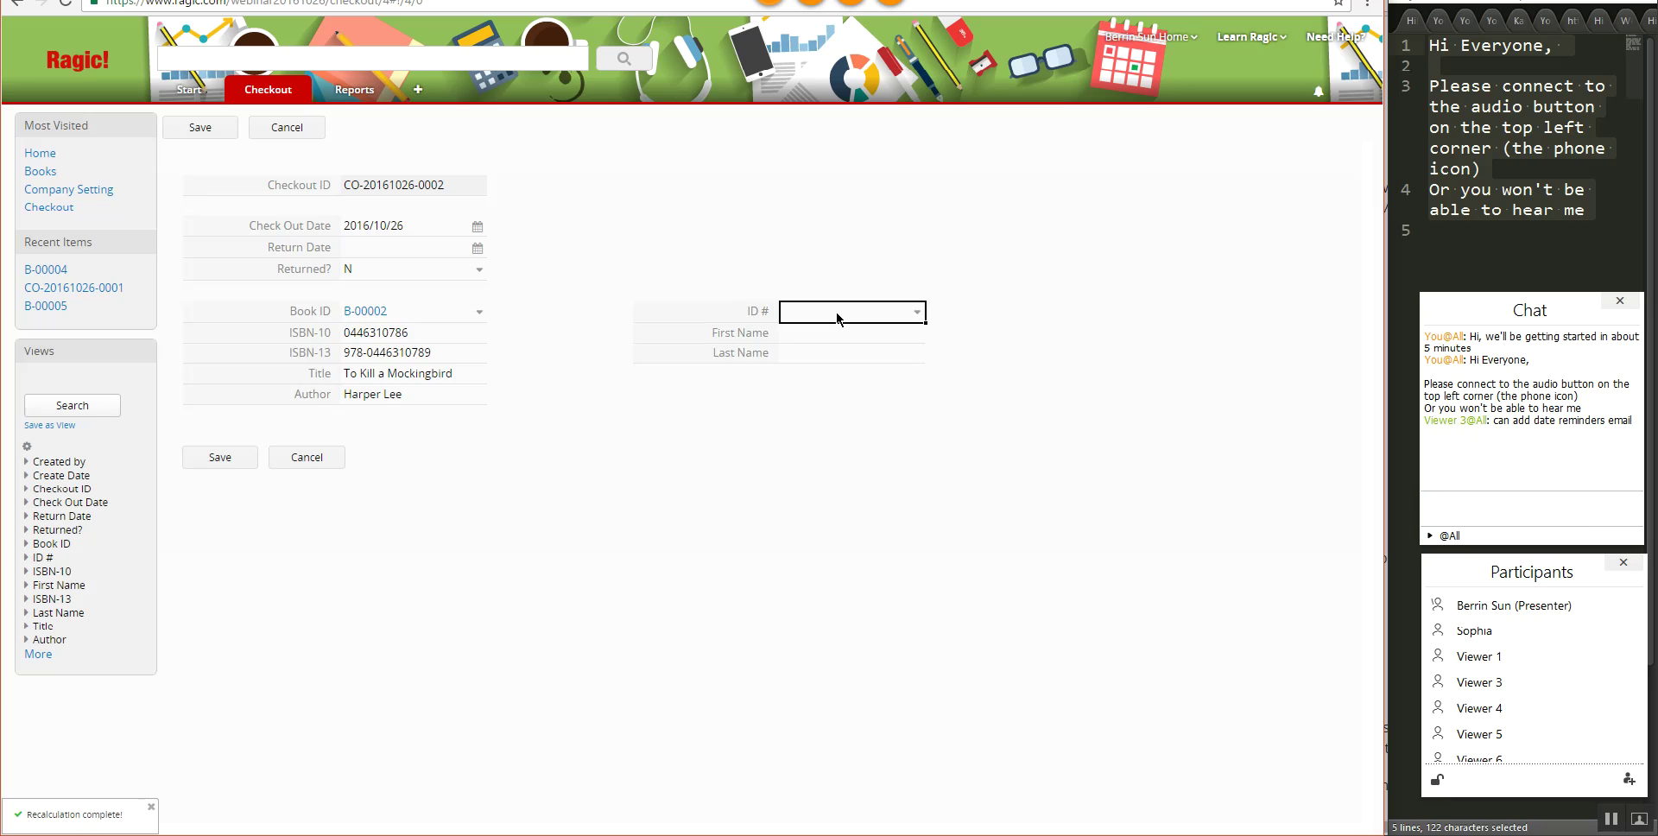
left_click(443, 286)
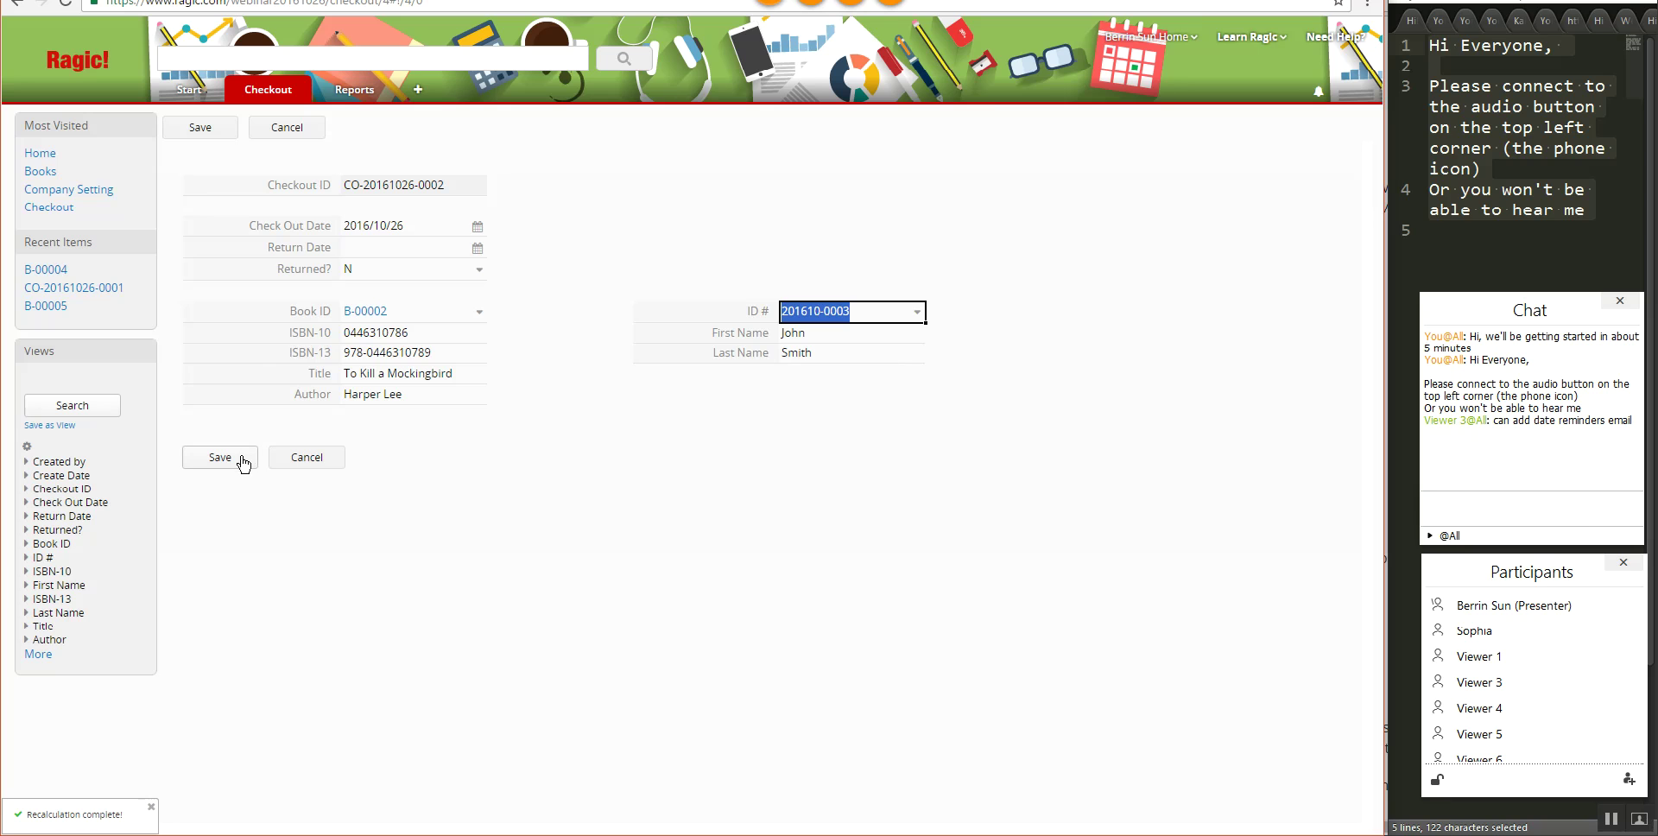
left_click(243, 462)
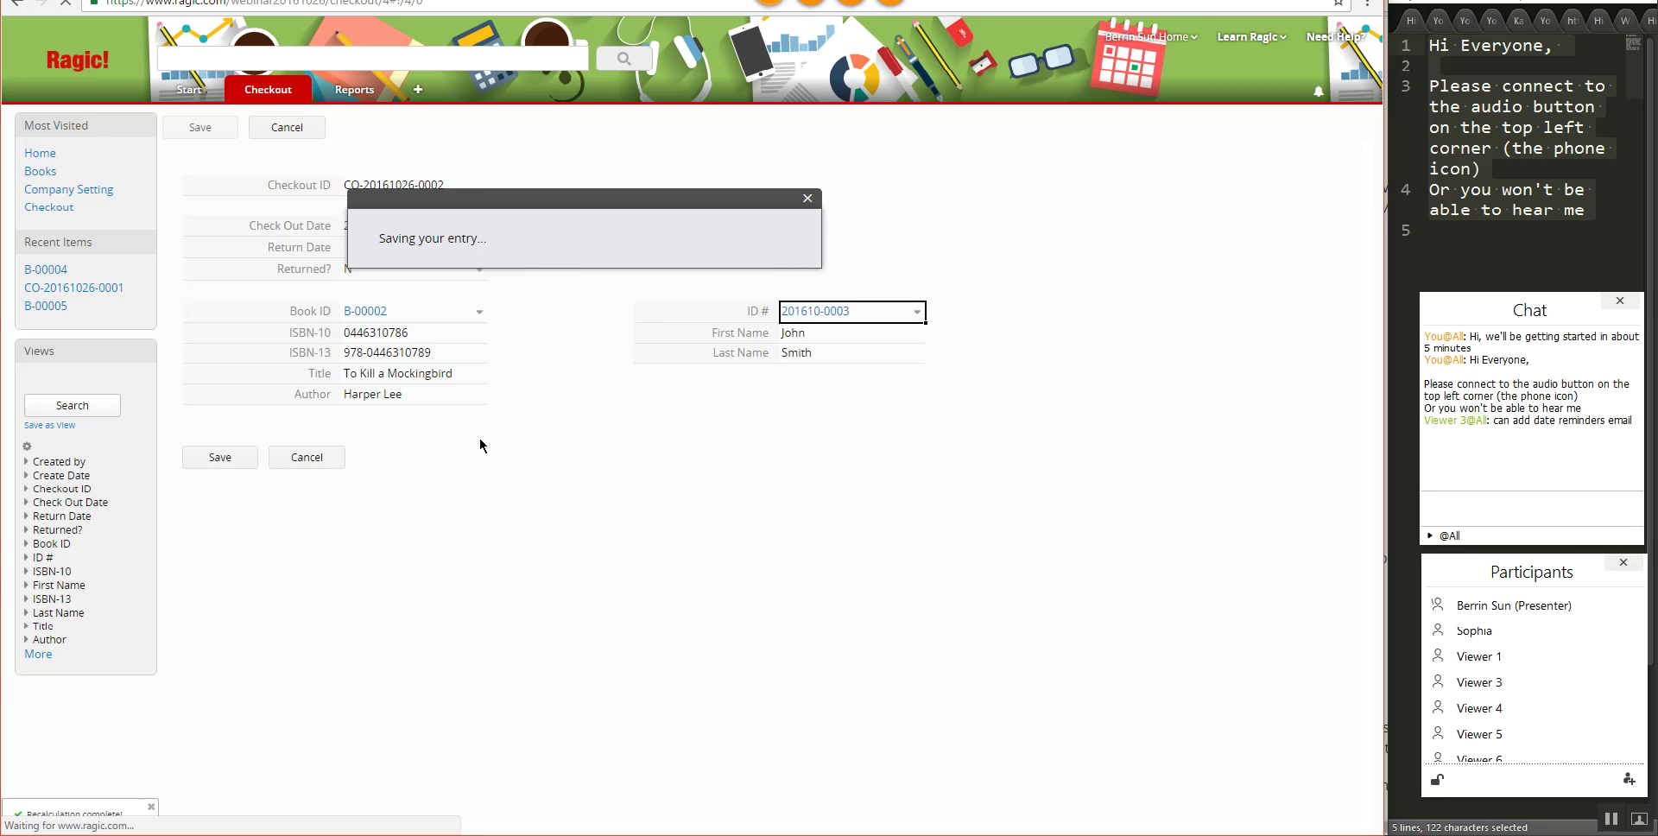
mouse_move(273, 90)
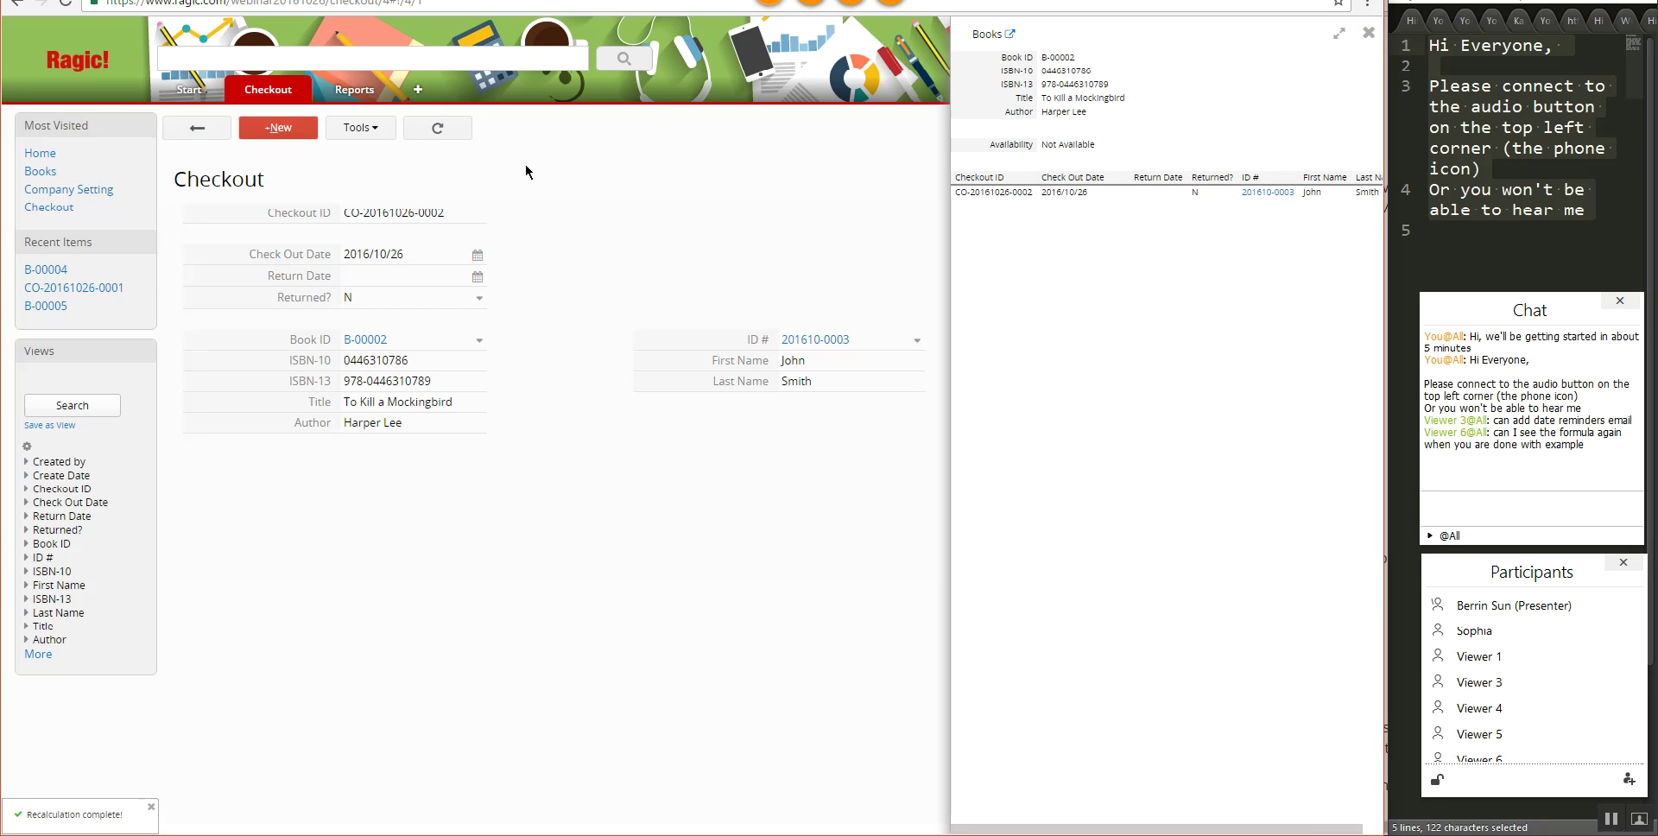
- Open book B-00002, To Kill a Mockingbird, from the Books listing to see it Not Available
left_click(259, 121)
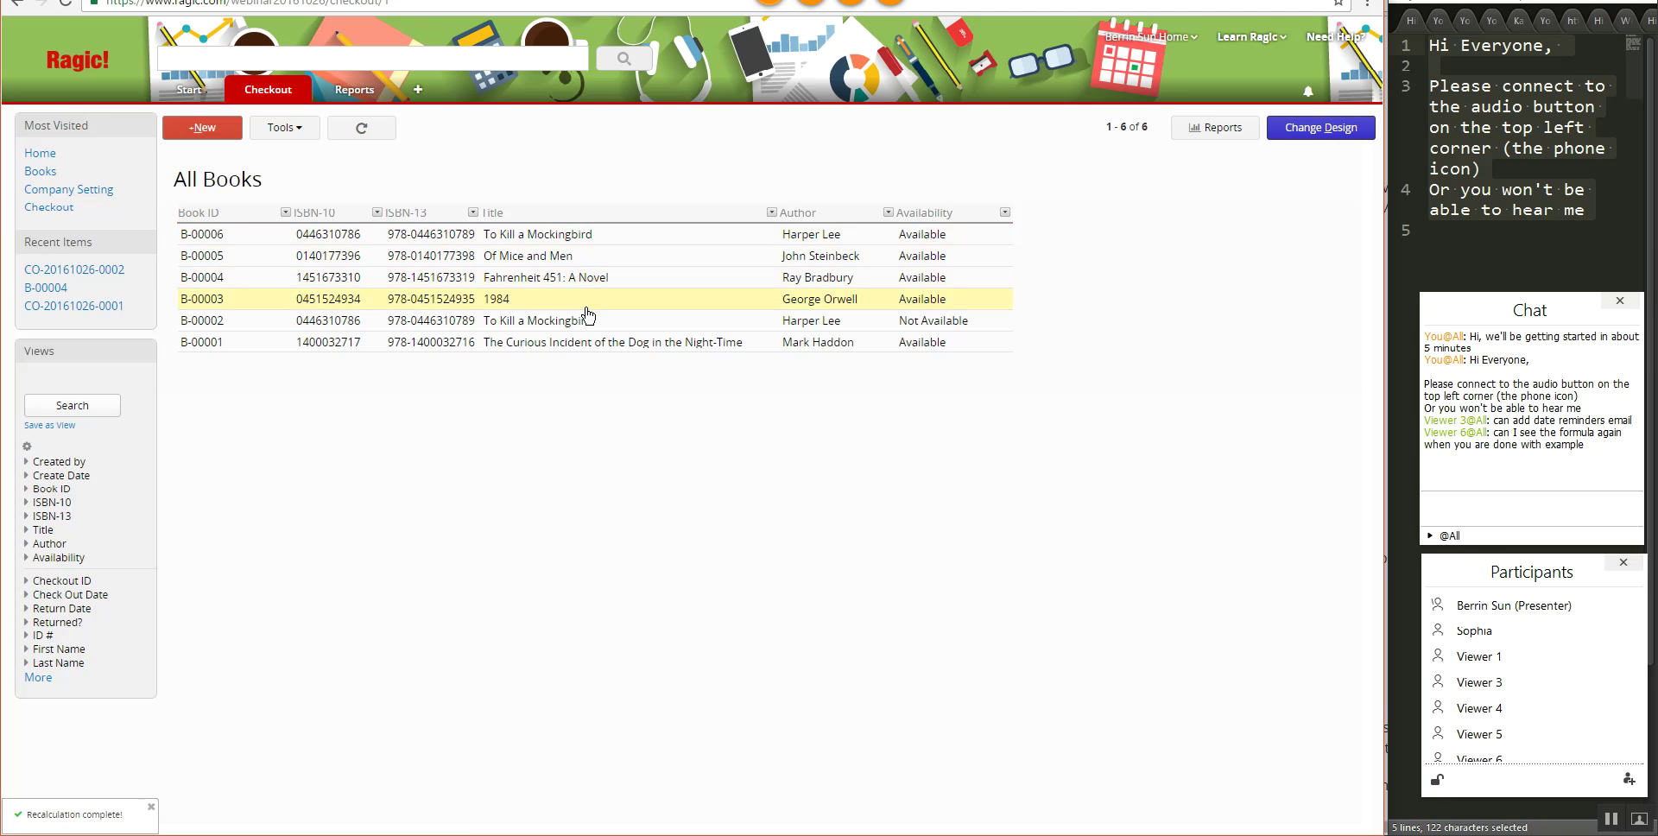
left_click(585, 321)
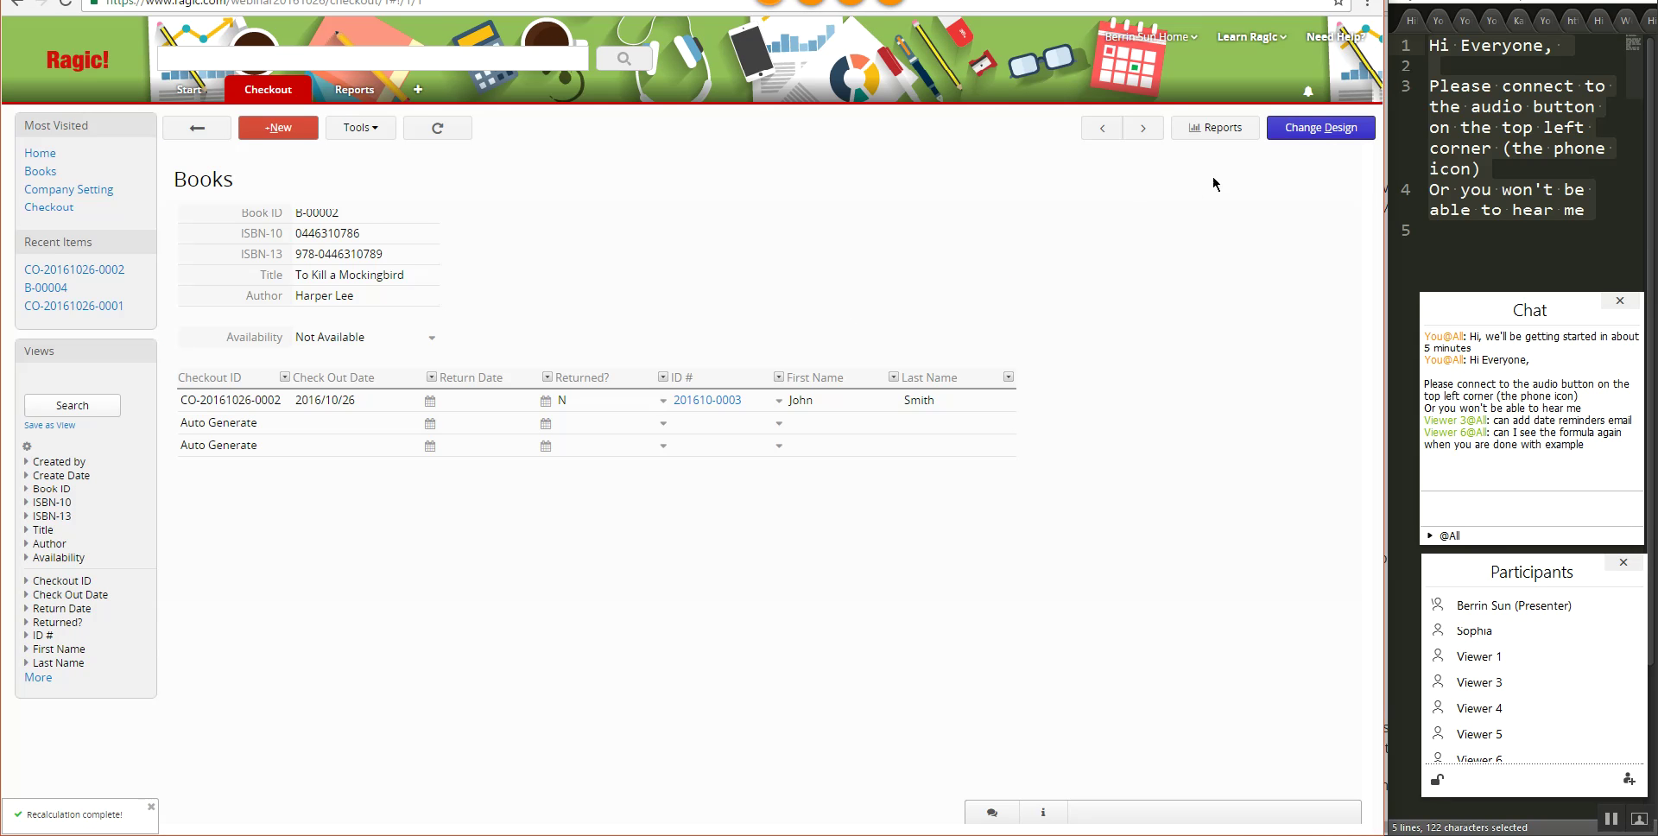
left_click(1316, 138)
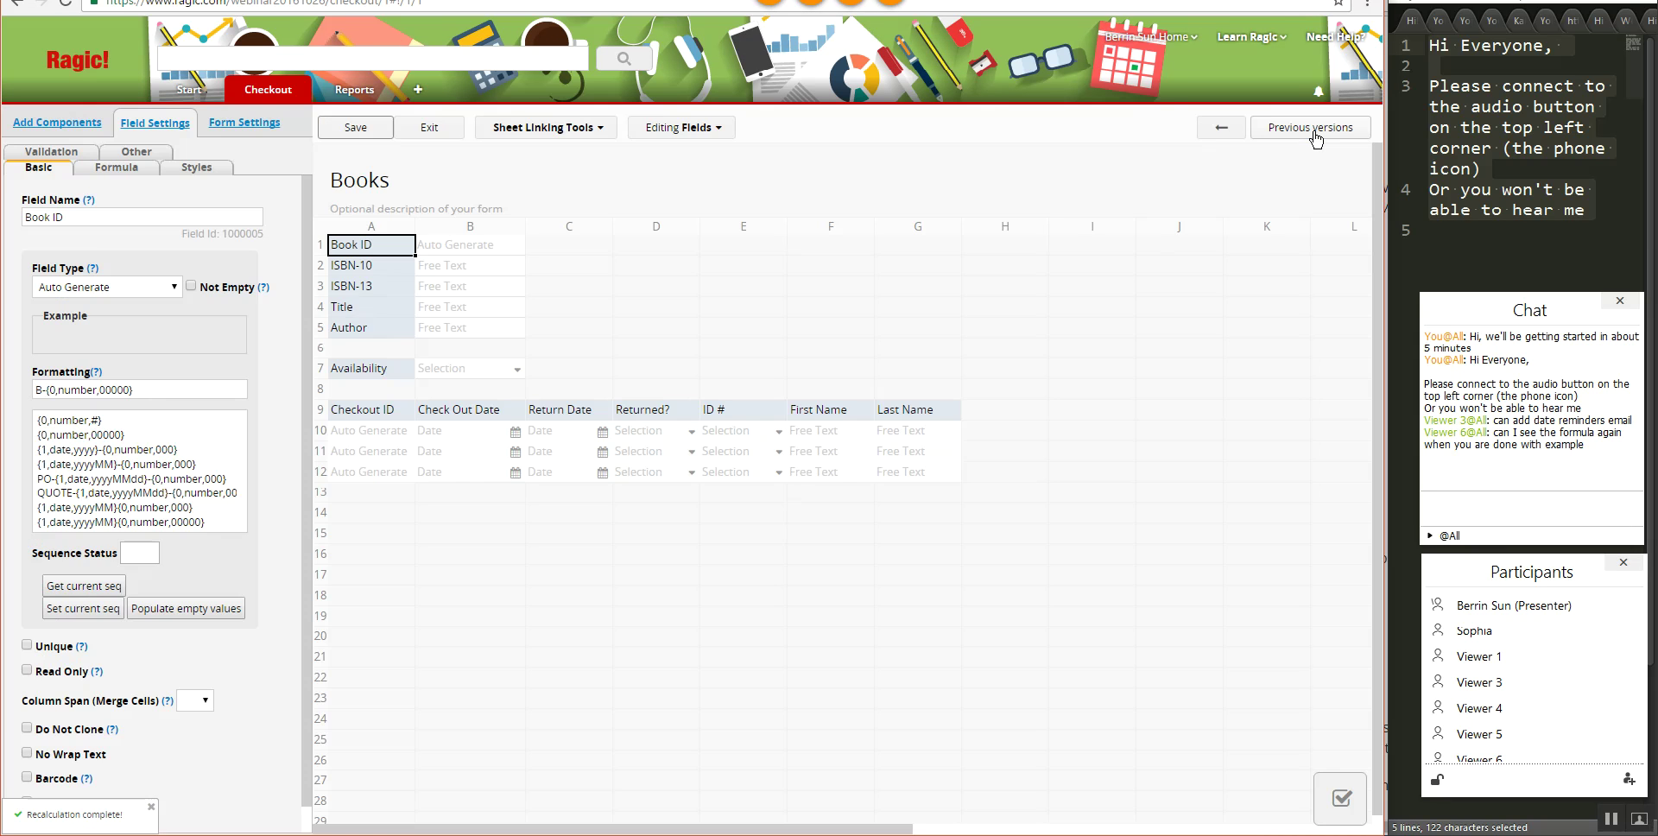
left_click(365, 369)
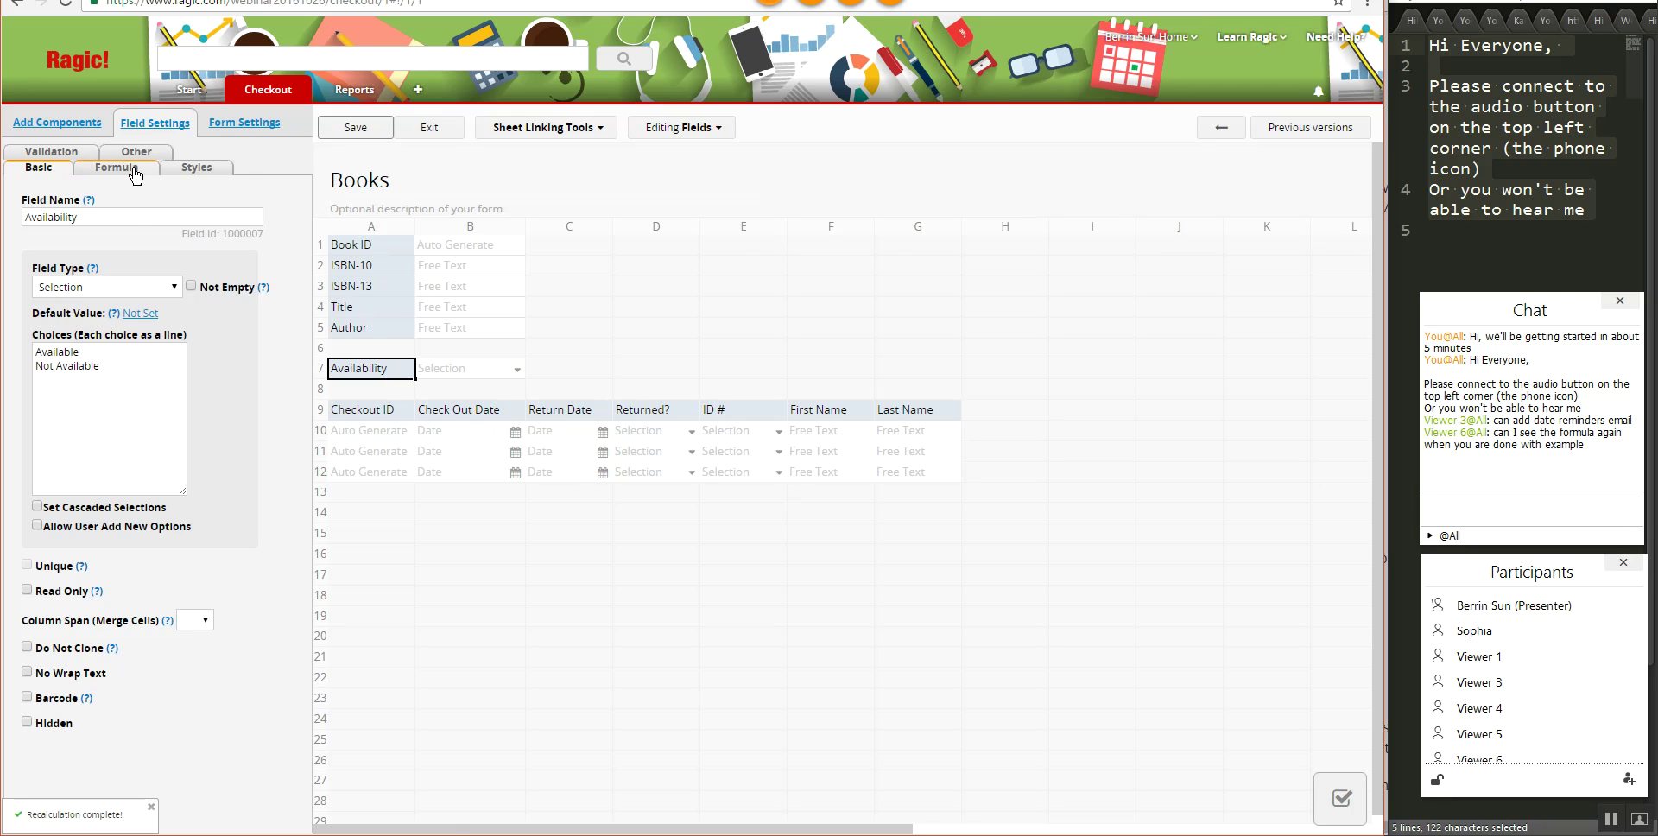
left_click(116, 167)
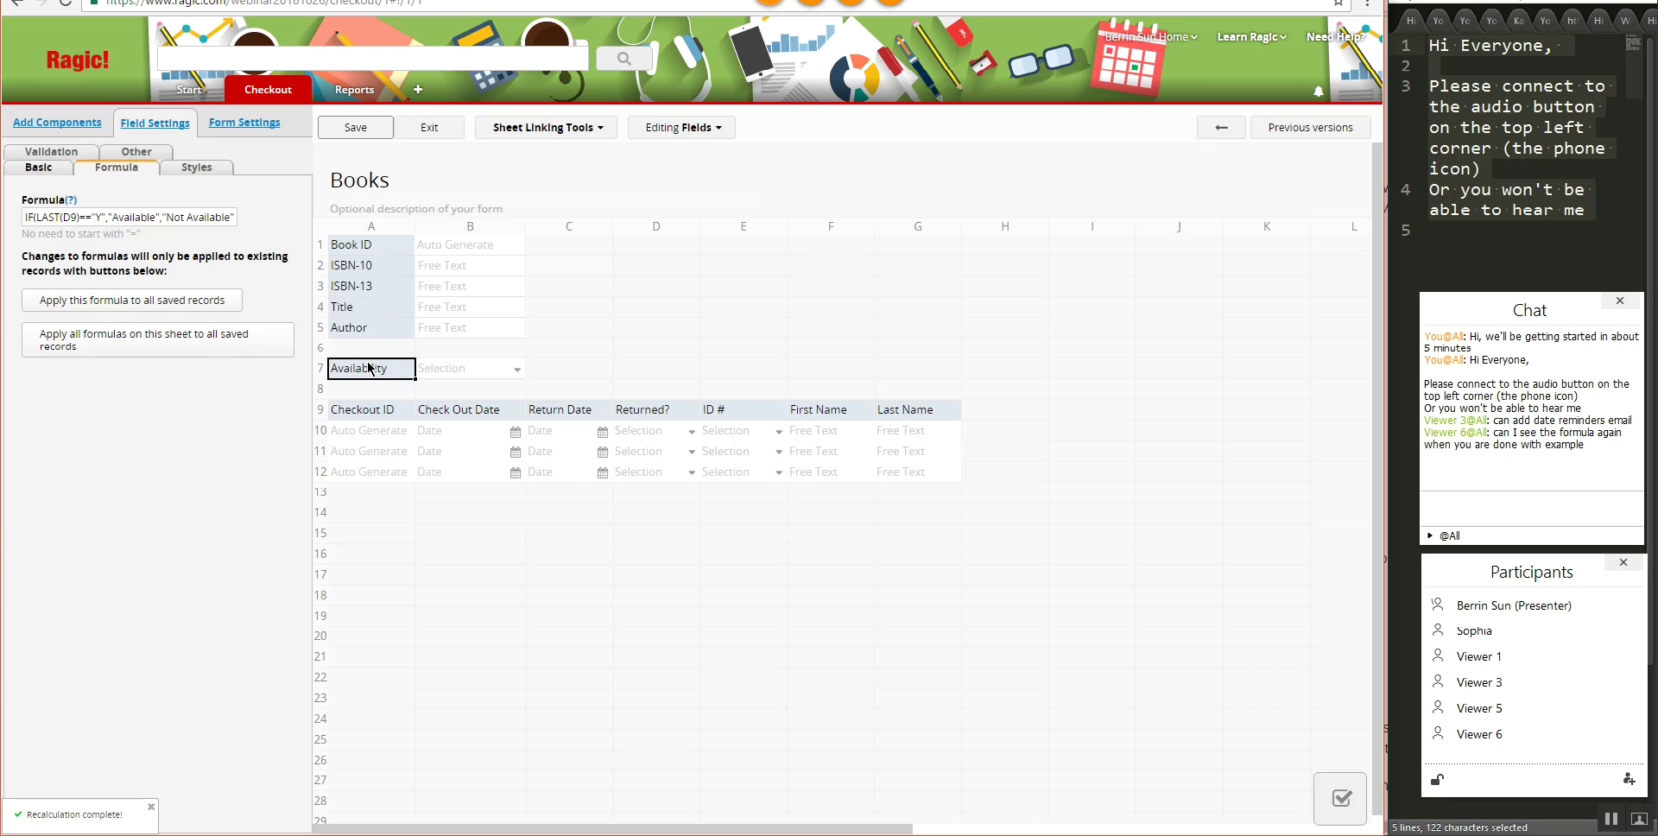
left_click(457, 136)
- Begin a new checkout dated 2016/10/26, then abandon the unsaved entry
mouse_move(266, 100)
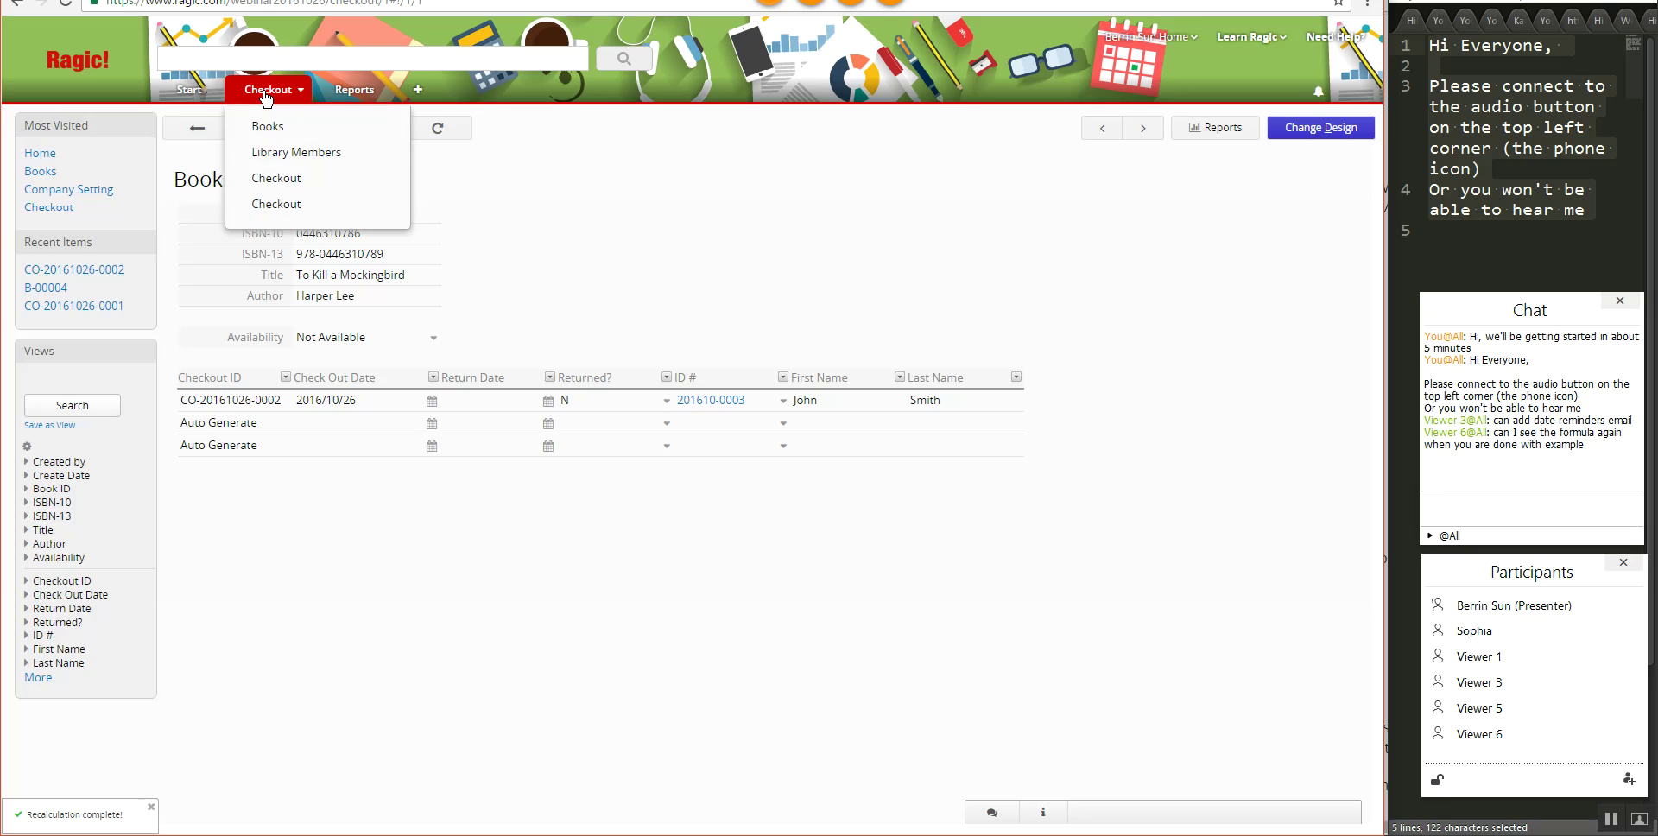
left_click(276, 204)
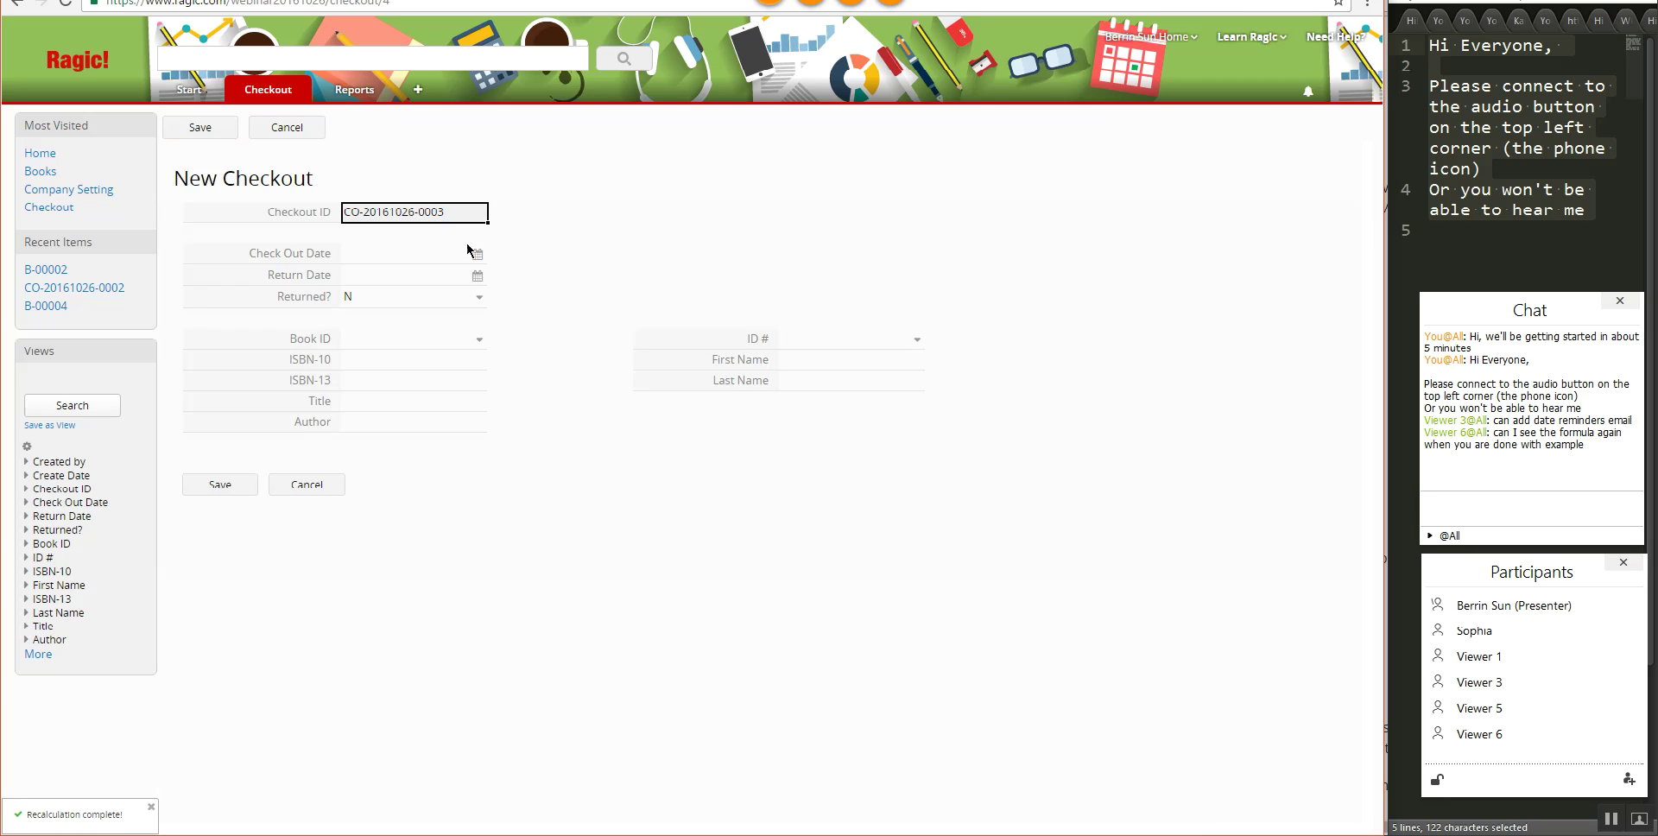
left_click(476, 254)
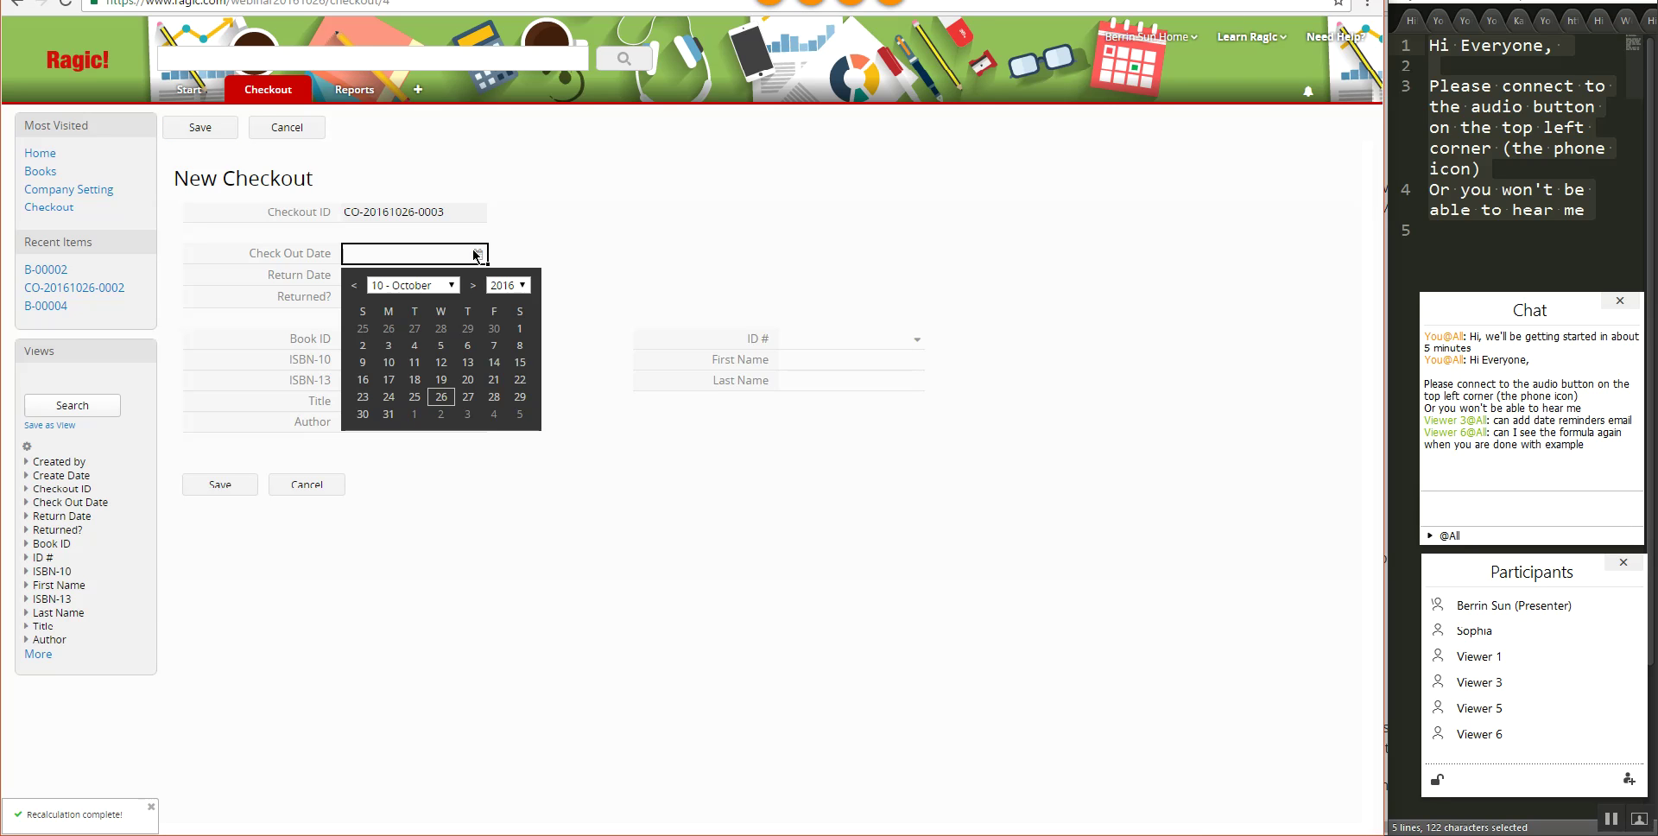
left_click(441, 396)
left_click(307, 484)
left_click(746, 101)
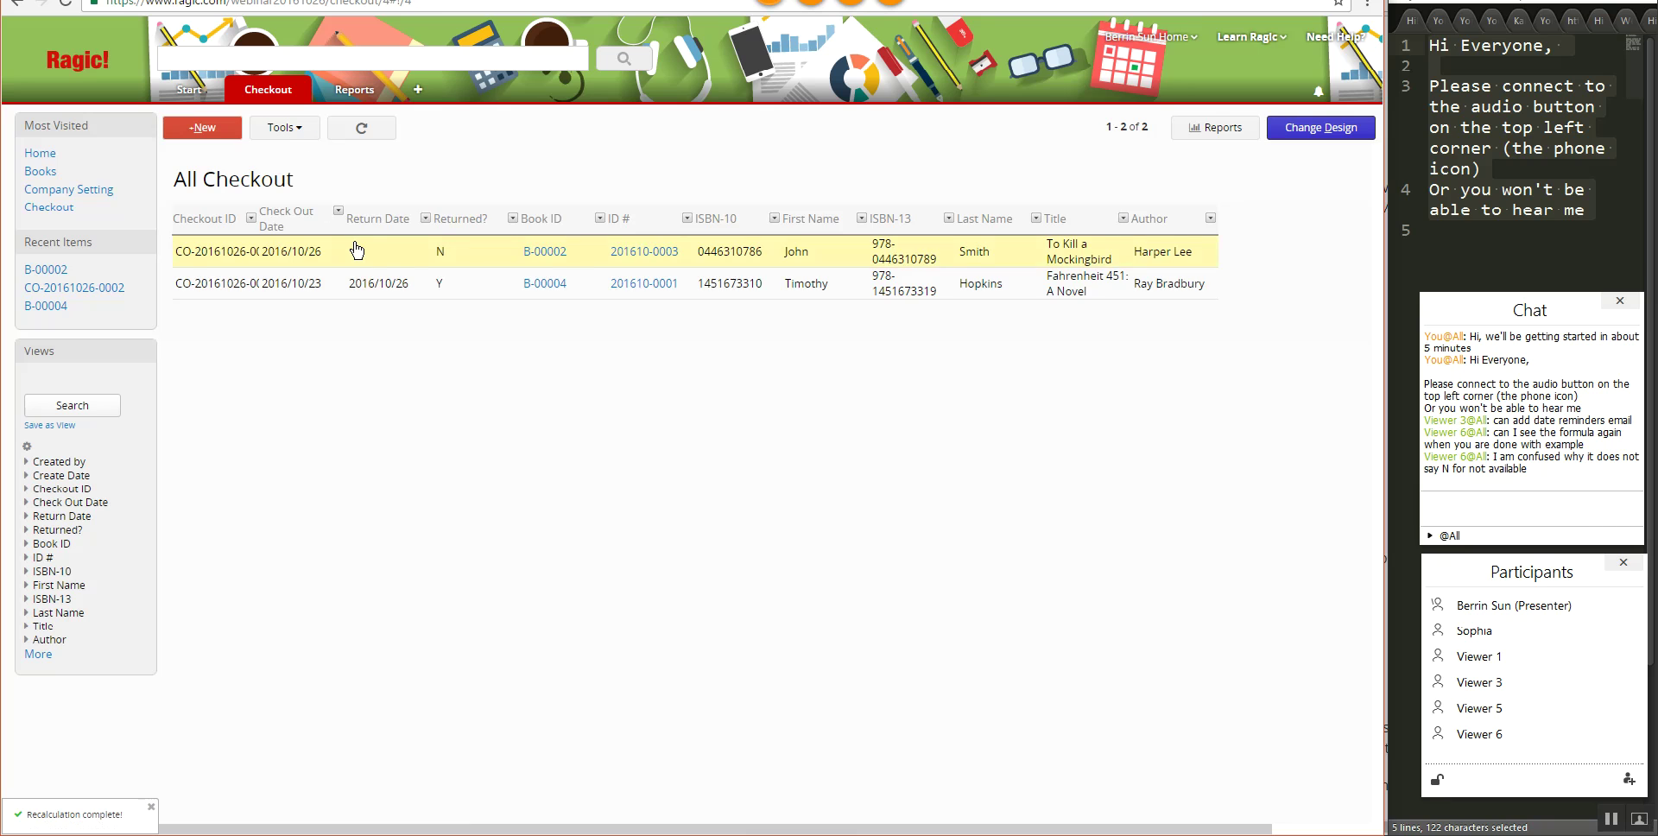
left_click(349, 250)
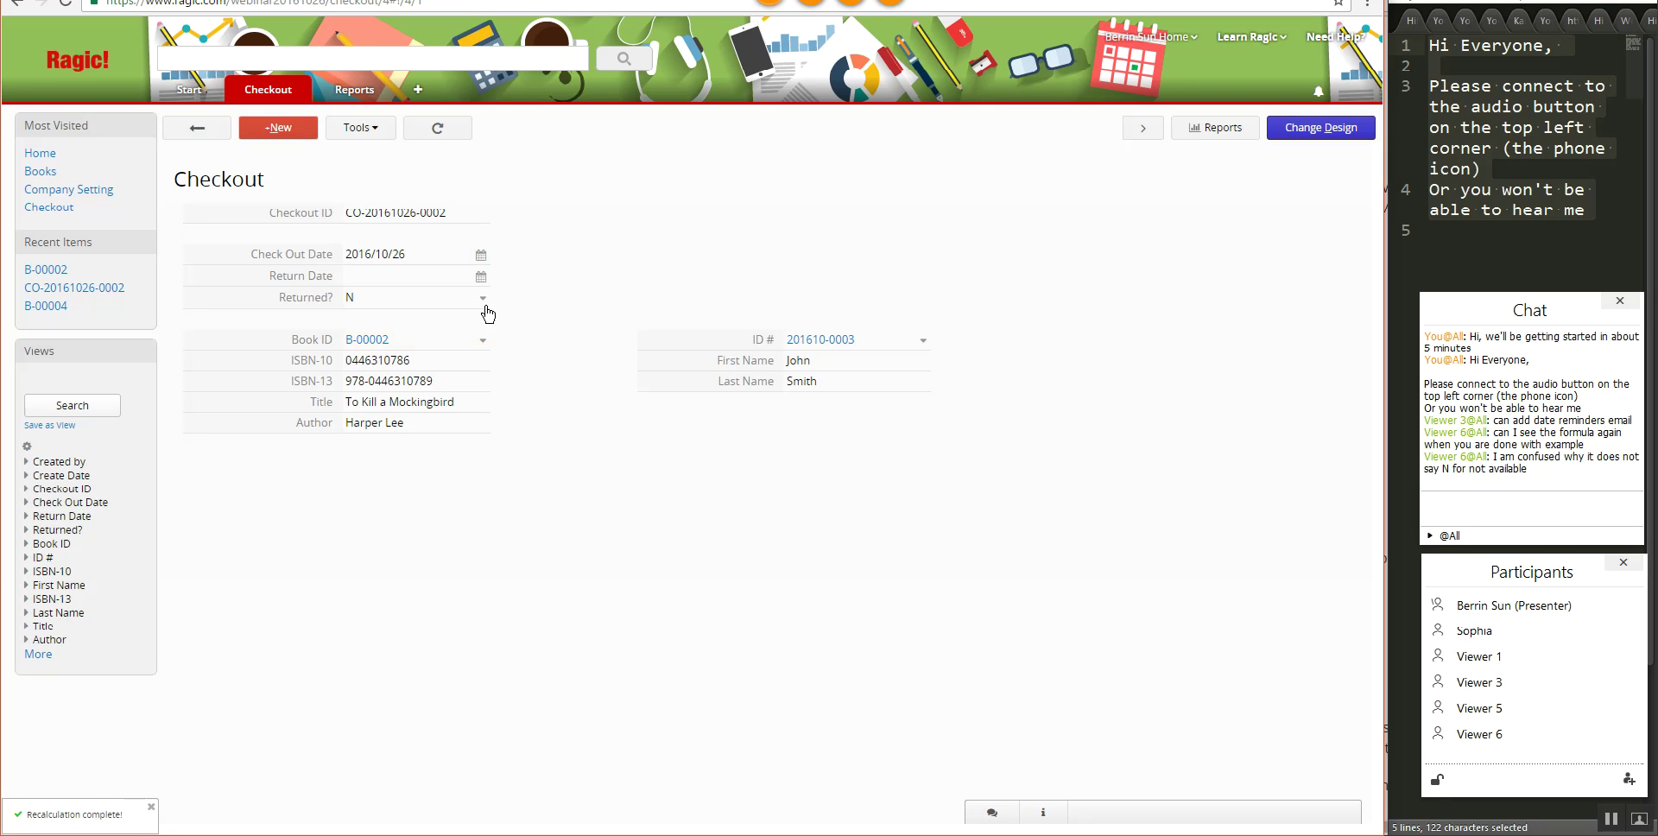
left_click(481, 277)
left_click(443, 419)
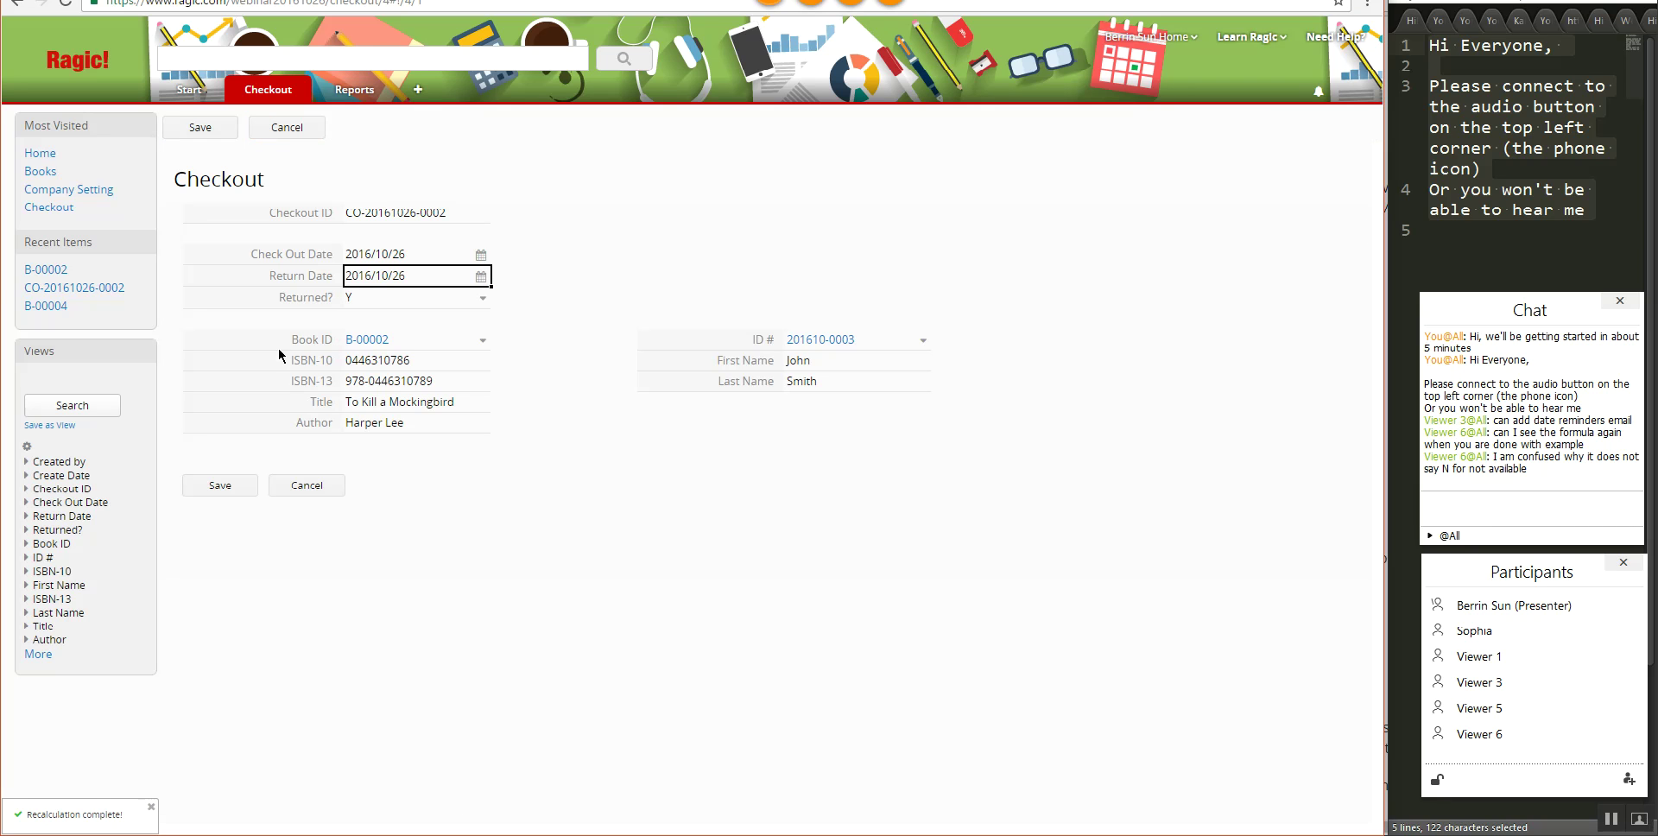
left_click(221, 484)
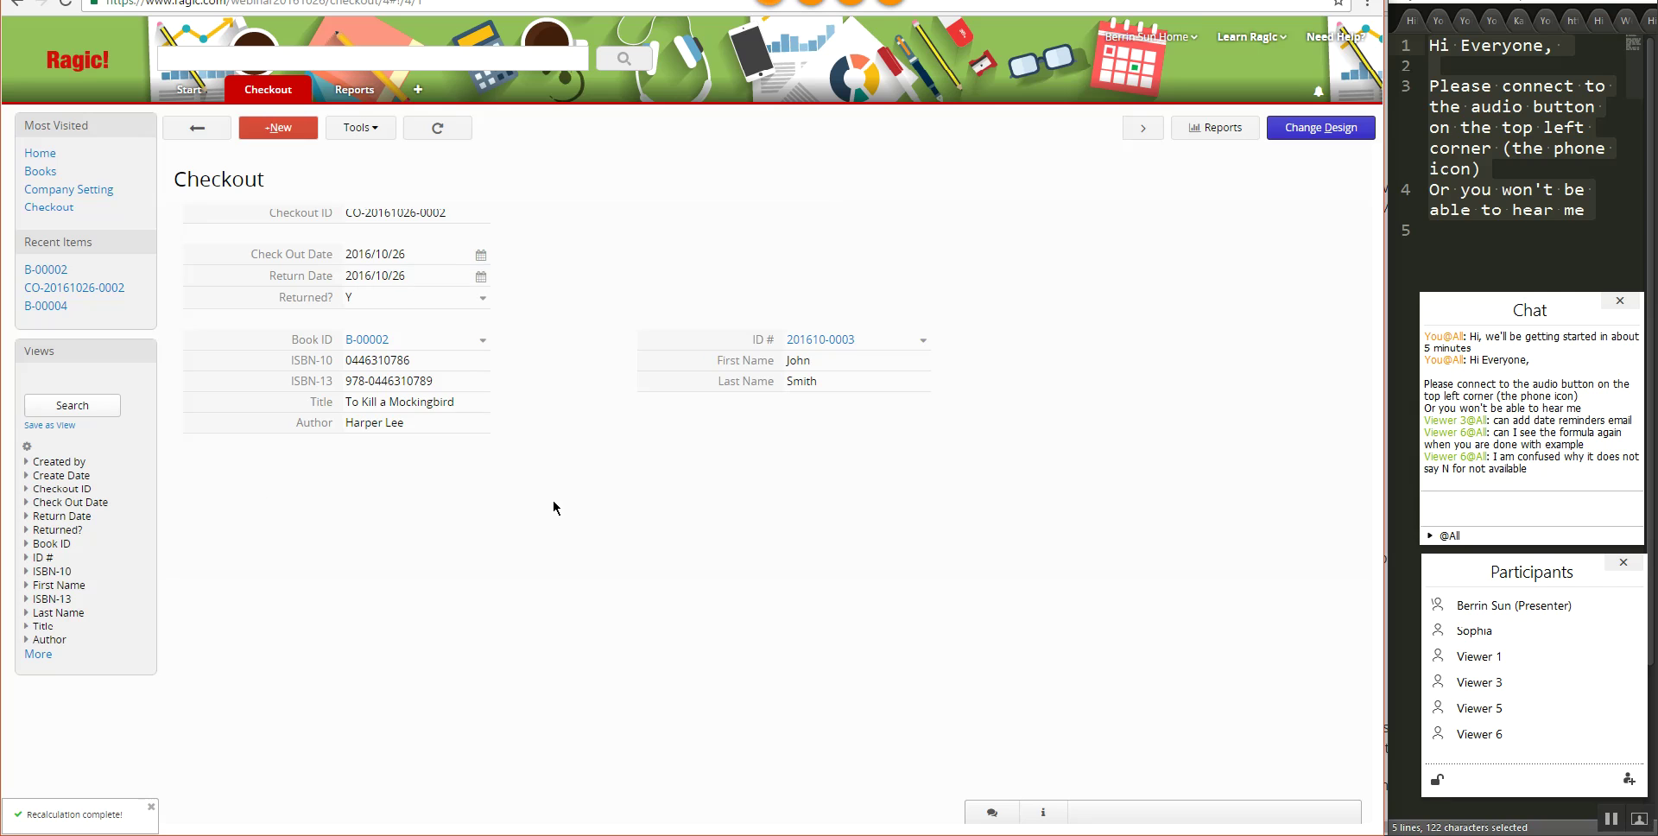
- Clone that checkout, clear its return date, assign a different library member, and save
left_click(358, 129)
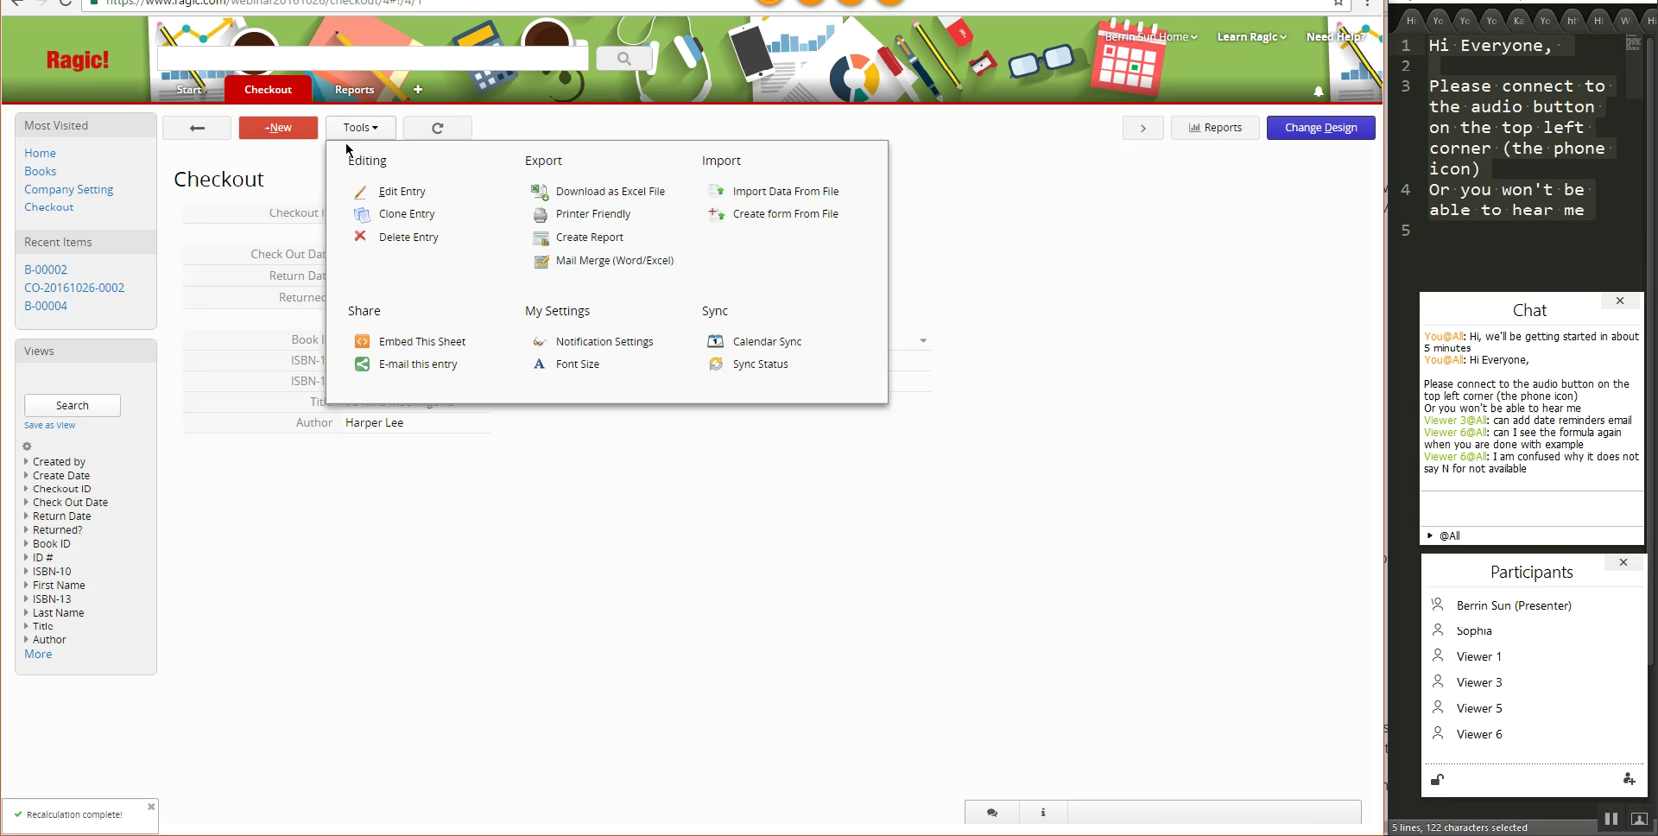
left_click(399, 215)
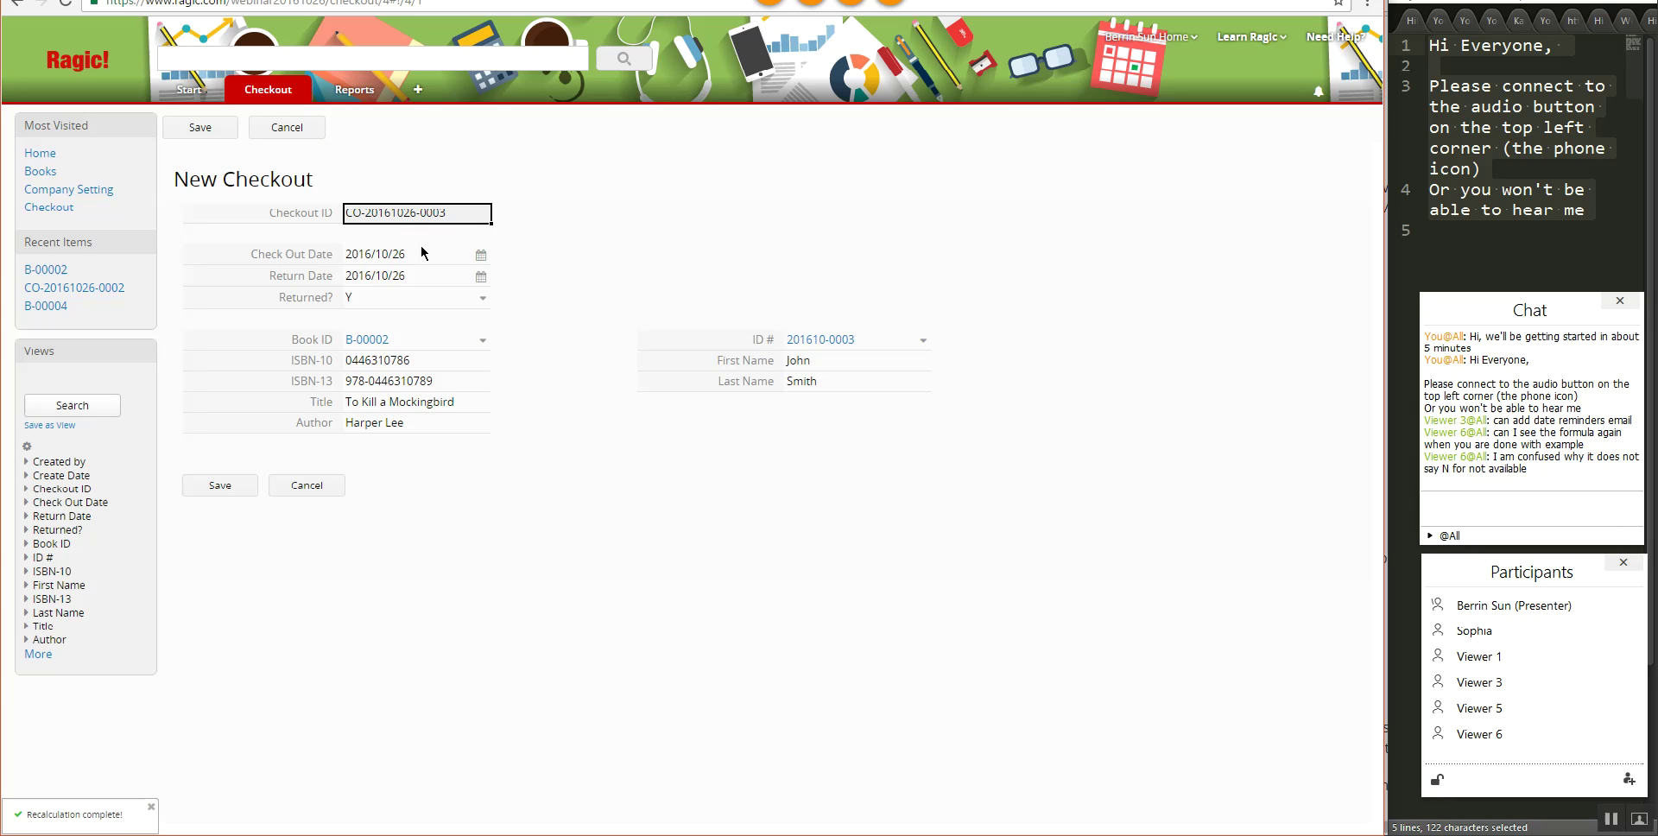
left_click(458, 280)
key("ctrl+a")
key("BackSpace")
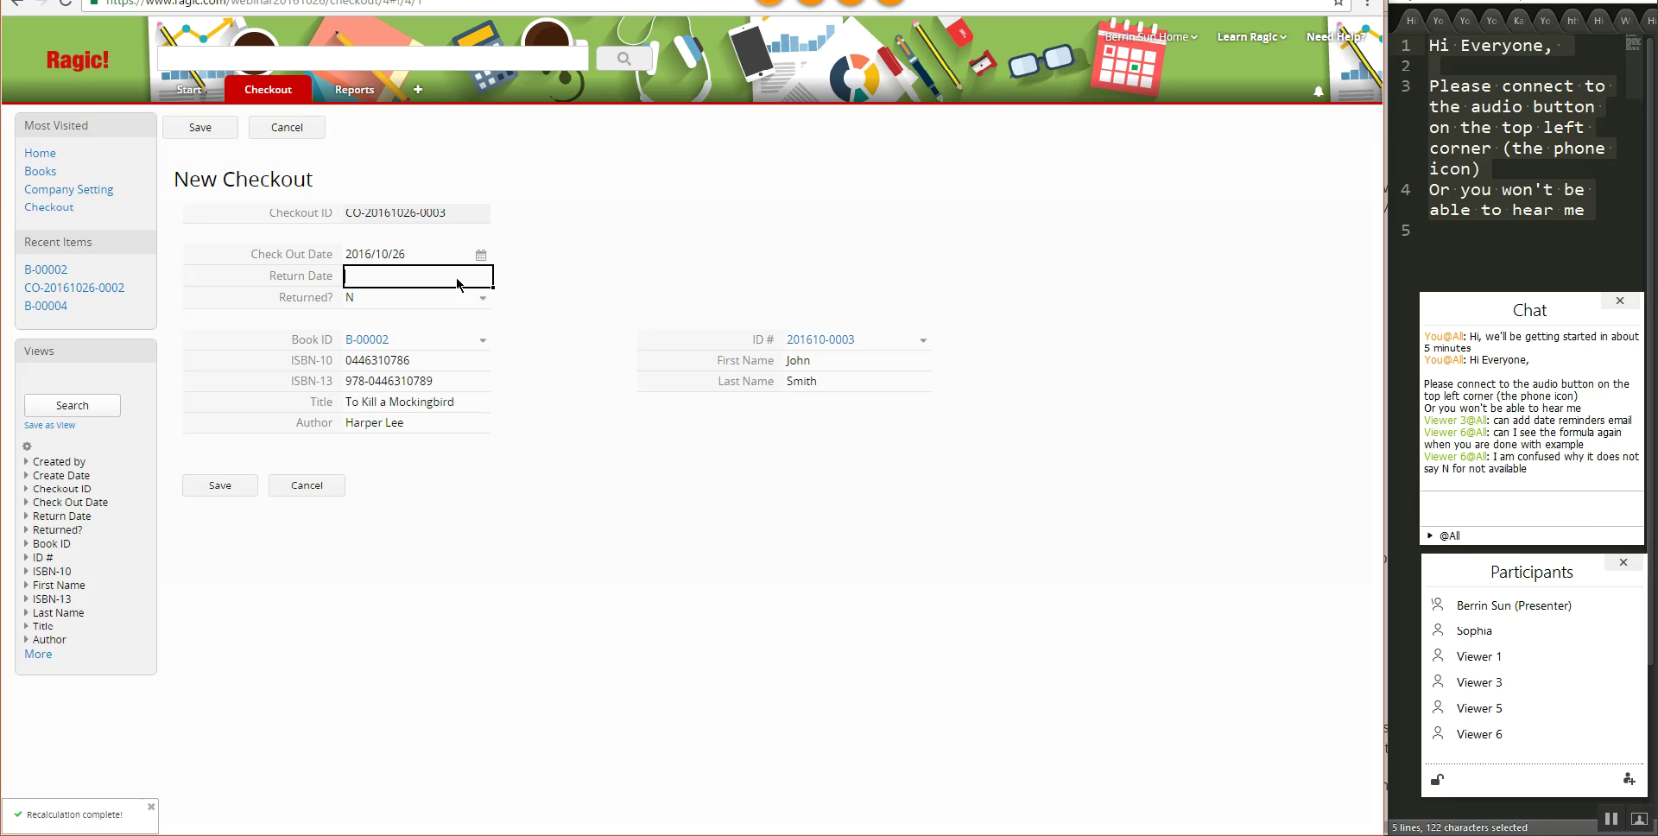
left_click(922, 340)
key("Return")
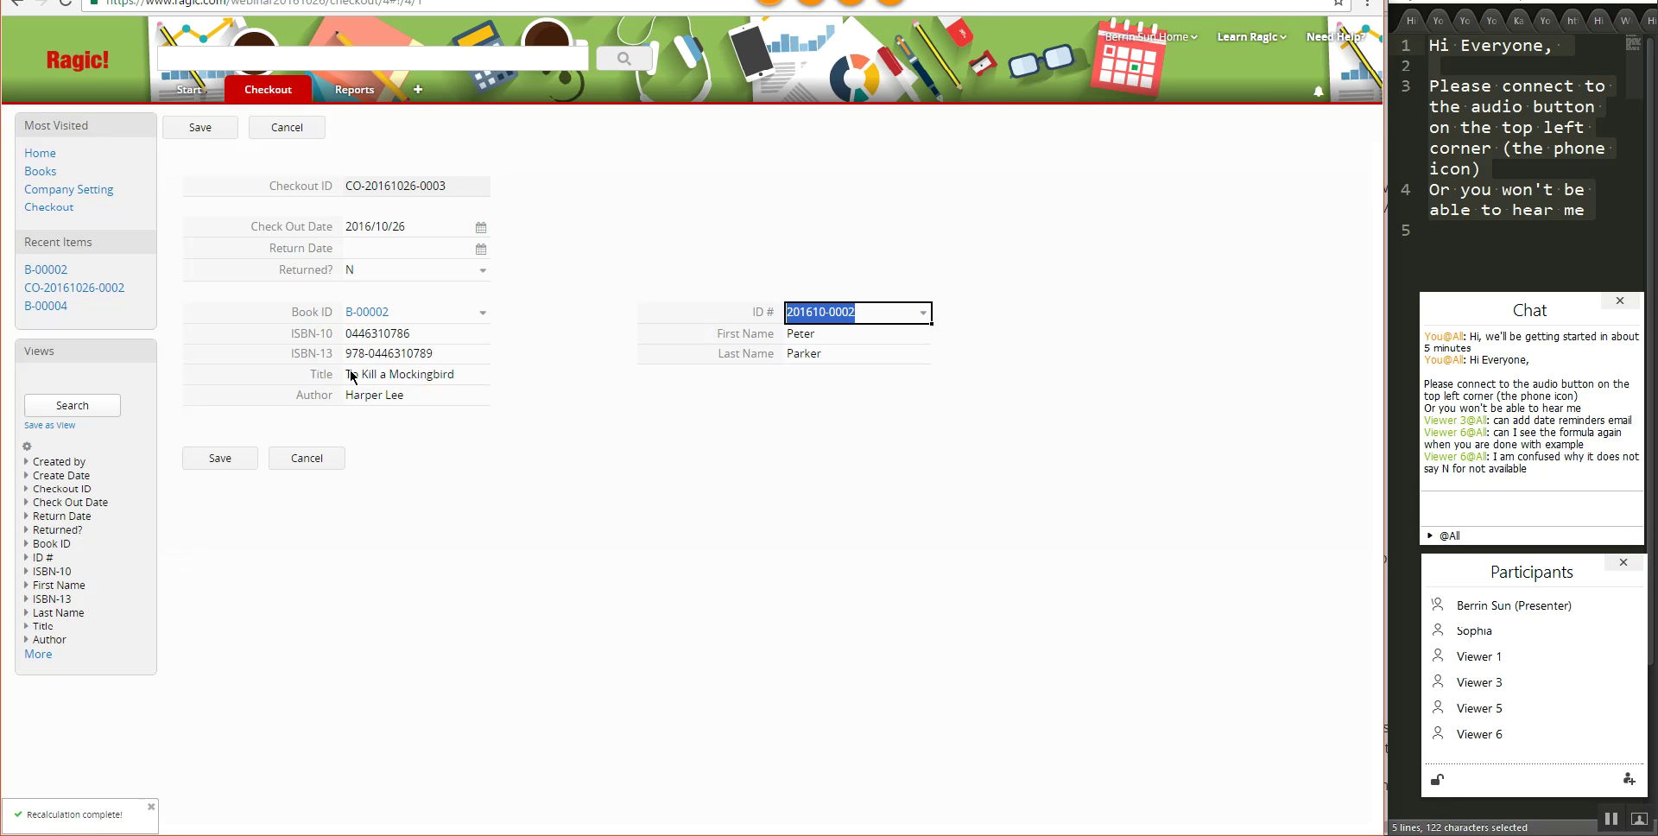
left_click(221, 459)
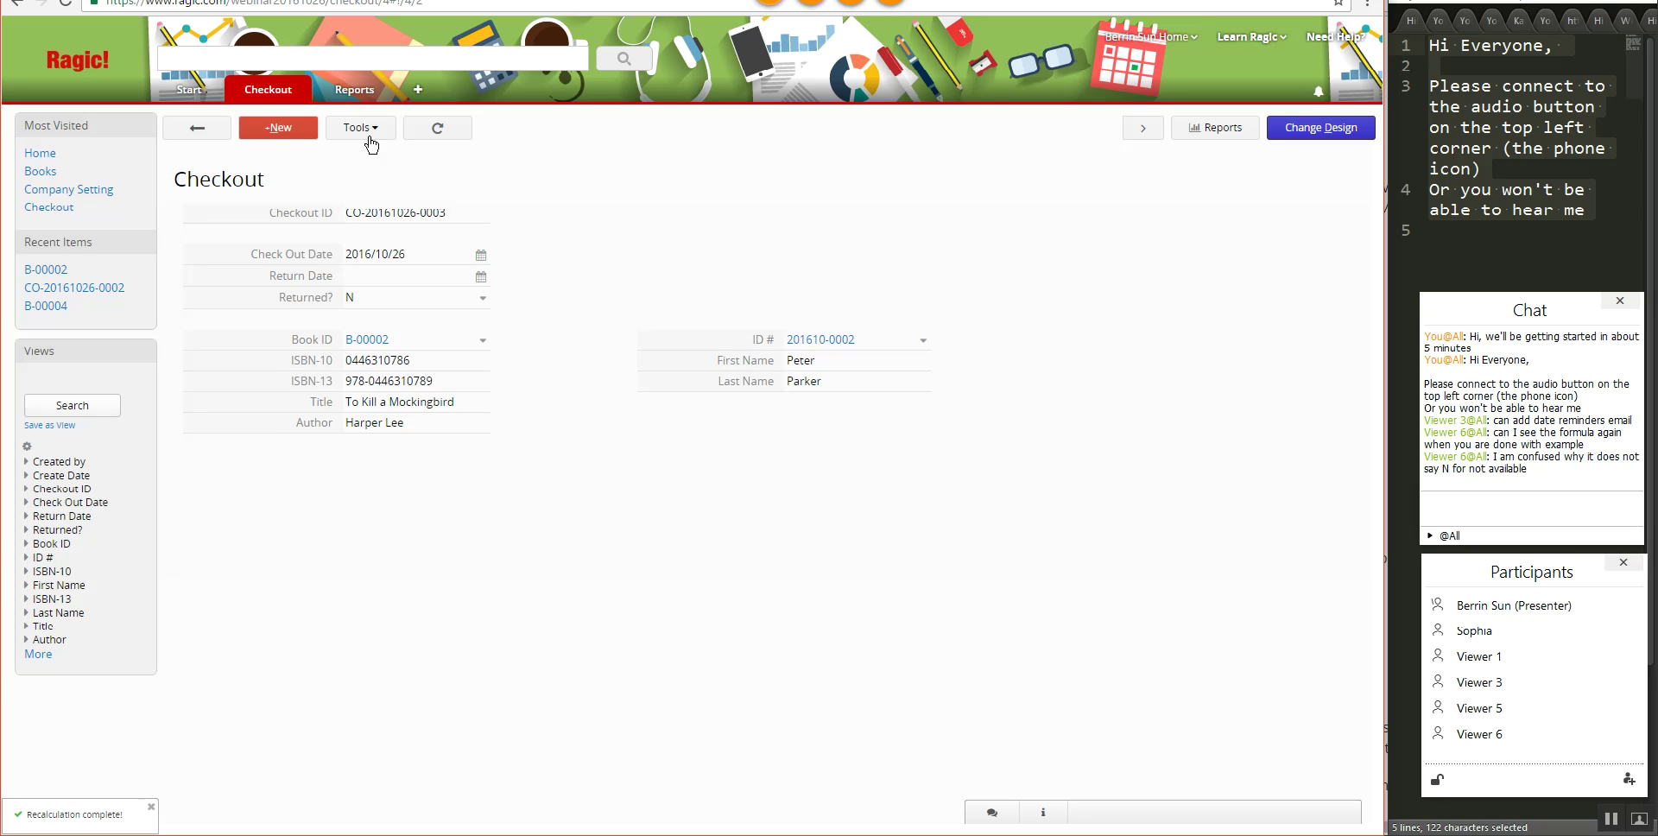
- Open book B-00002 from the All Books list to see both checkouts and Not Available
mouse_move(286, 90)
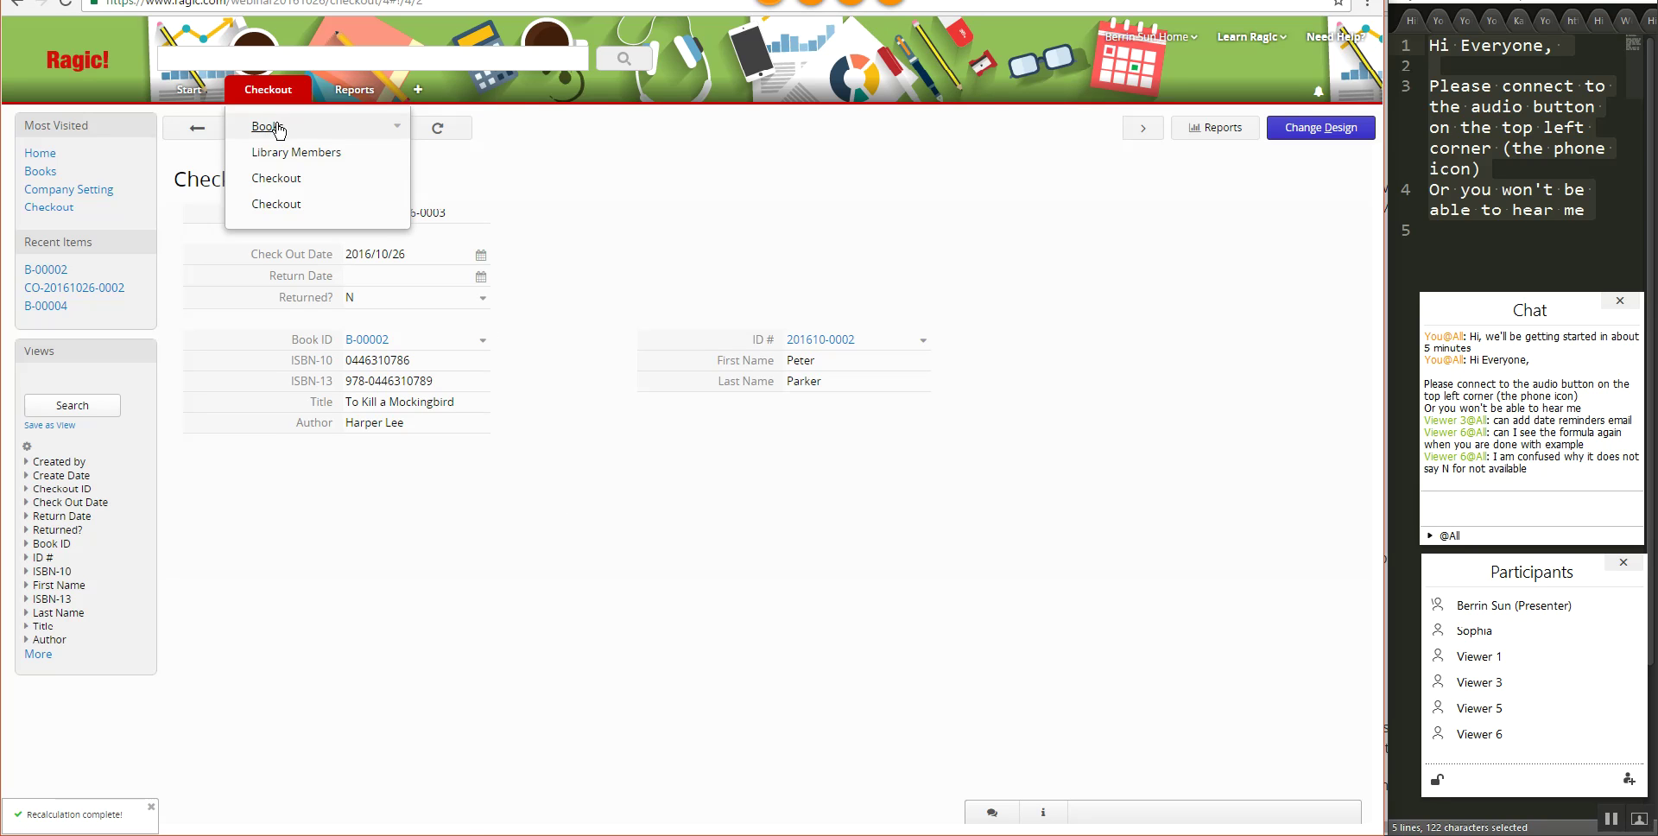
left_click(437, 129)
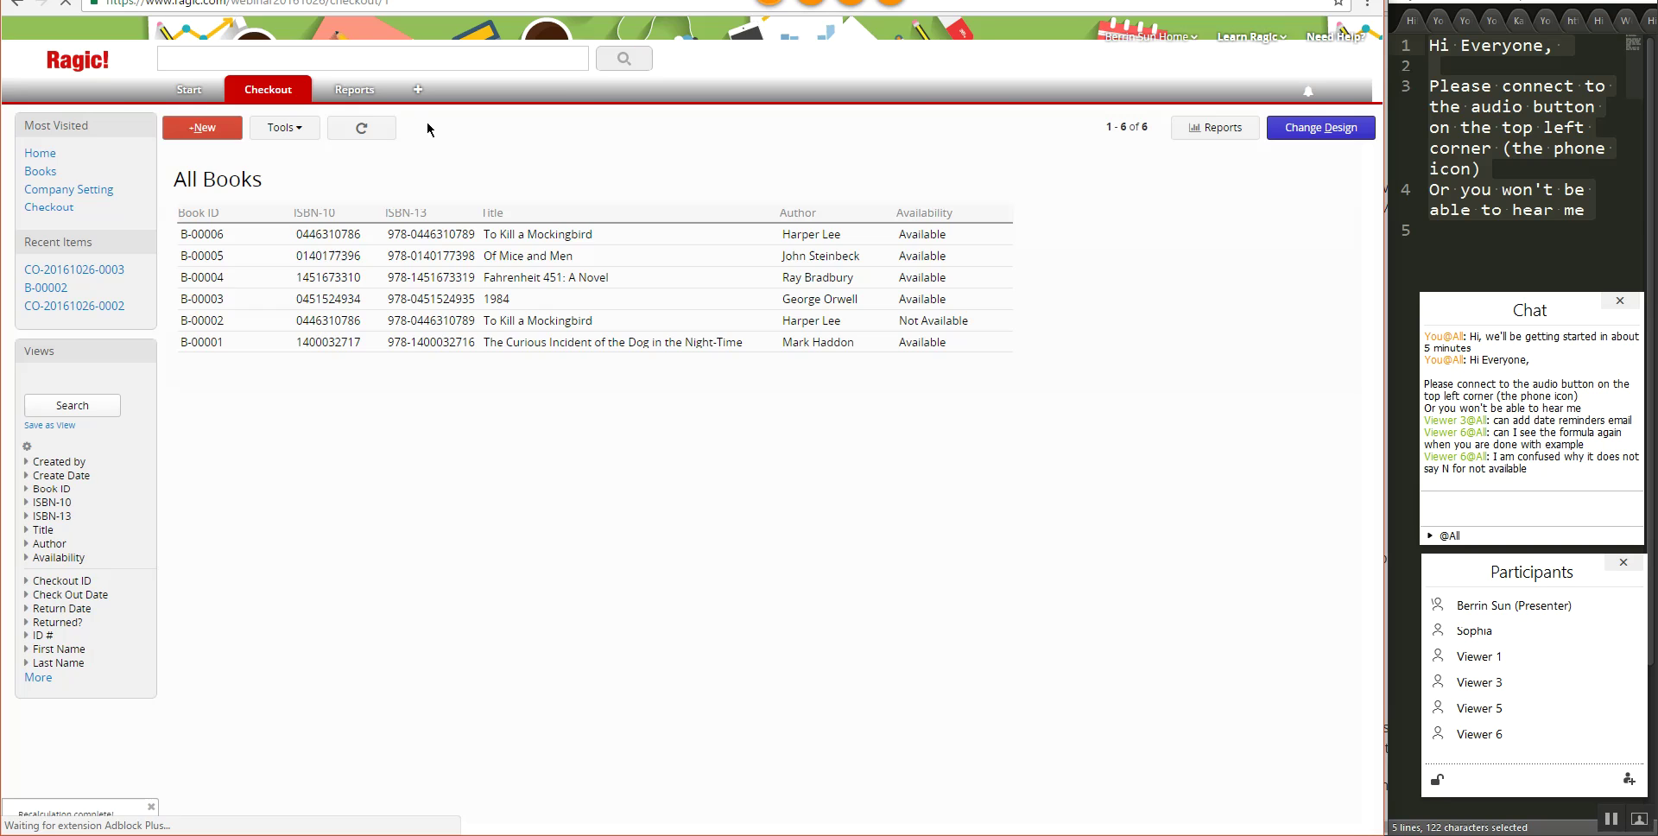
left_click(608, 320)
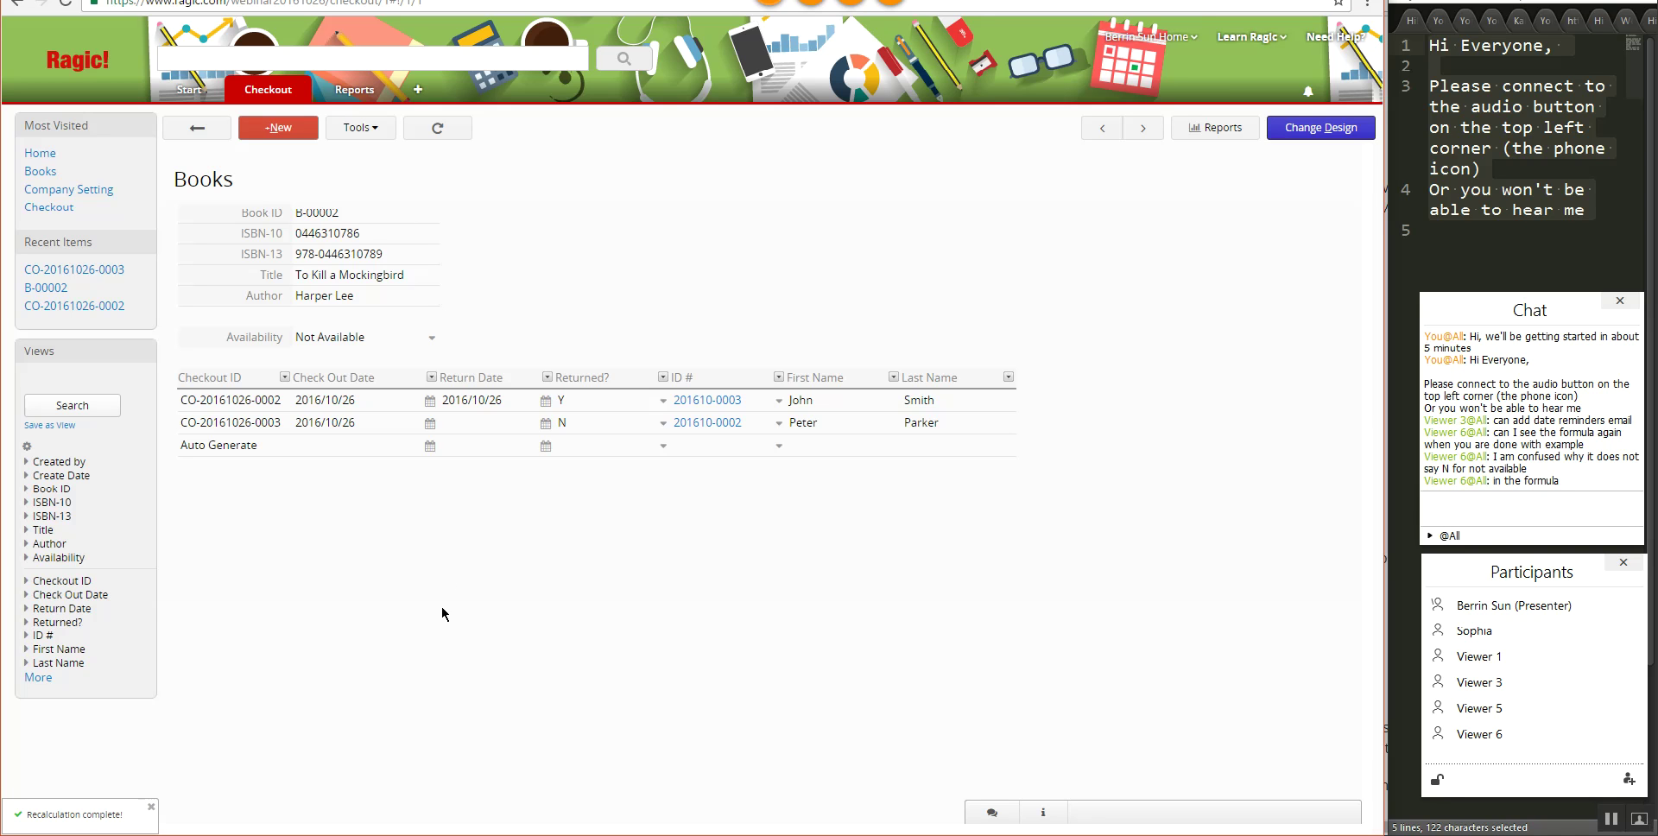
- In the Books design, select the Availability formula text IF(LAST(D9)=="Y","Available","Not Available")
left_click(1319, 125)
left_click(585, 414)
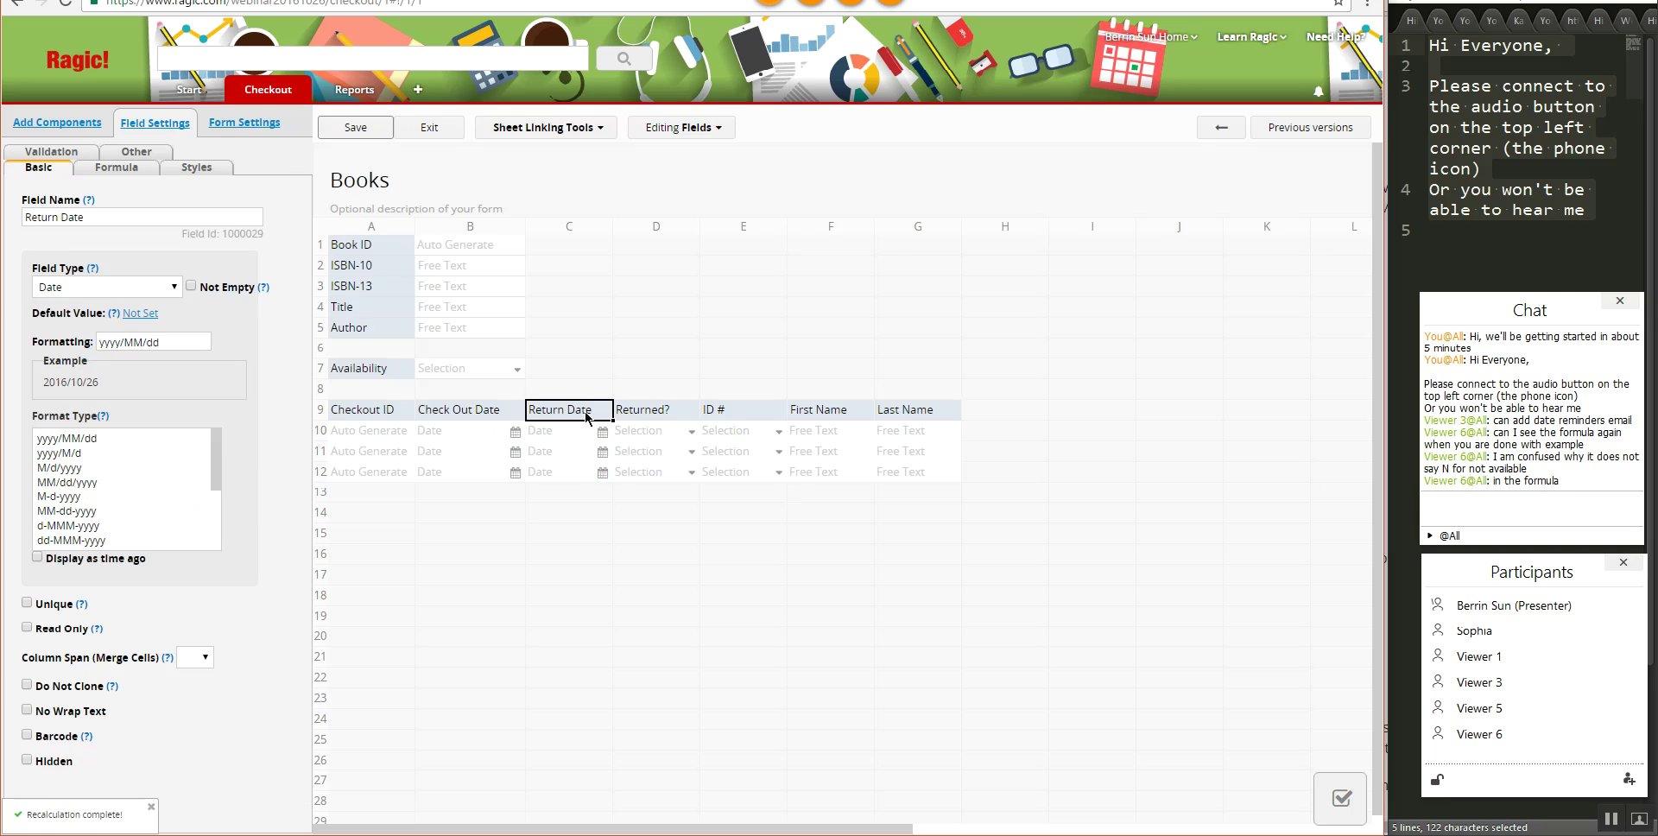
left_click(655, 407)
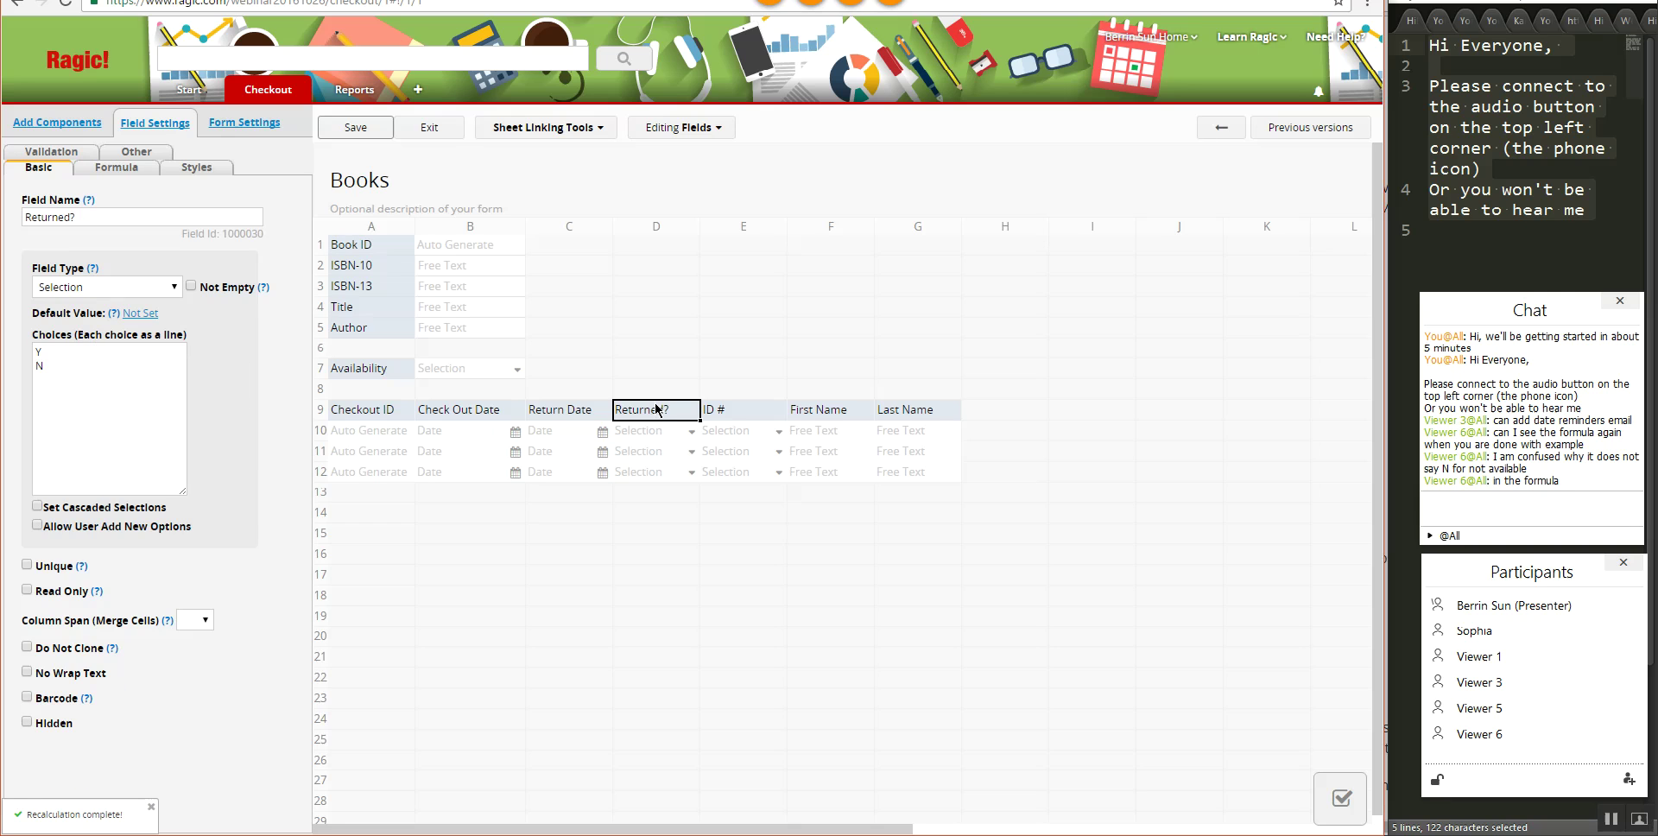
left_click(381, 367)
left_click(116, 169)
triple_click(181, 217)
key("ctrl+c")
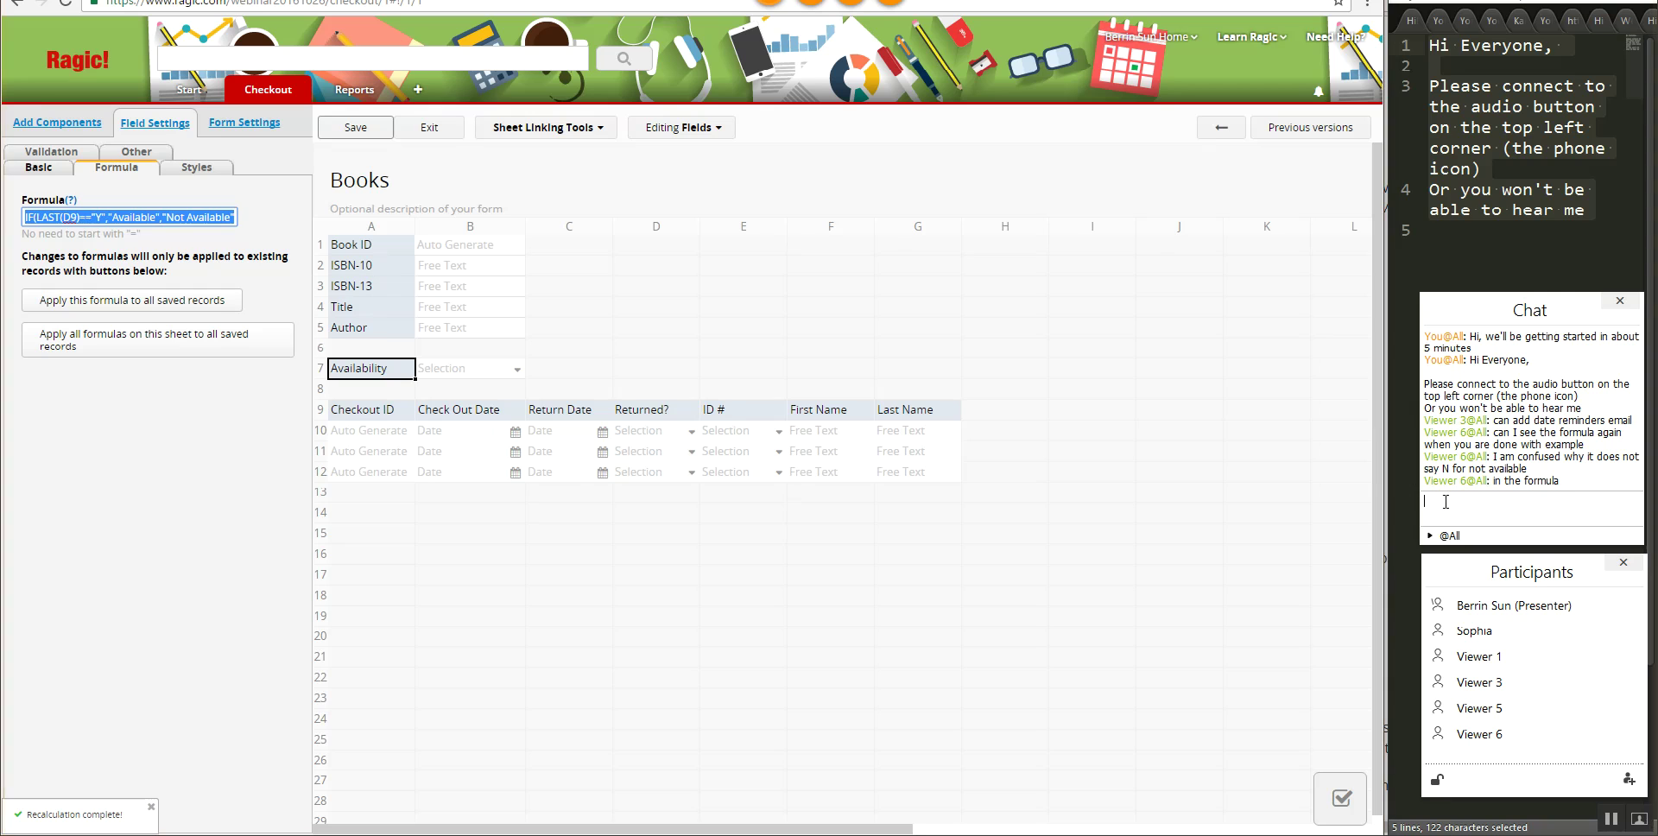
- Send the formula in the meeting chat, then save the Books design and exit
left_click(1442, 499)
key("ctrl+v")
key("Return")
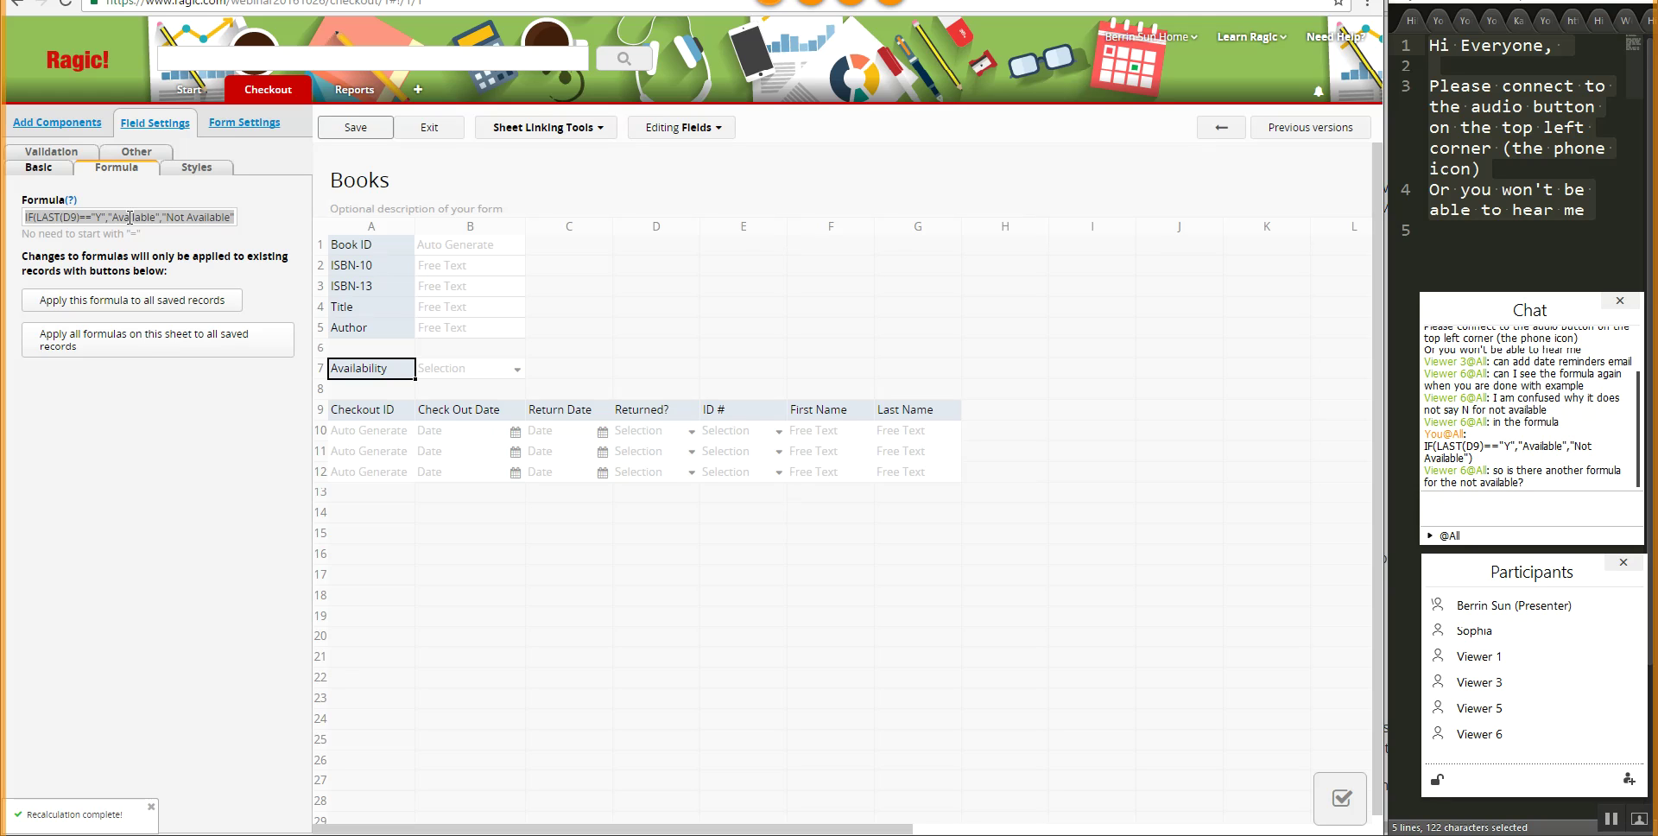
left_click(356, 127)
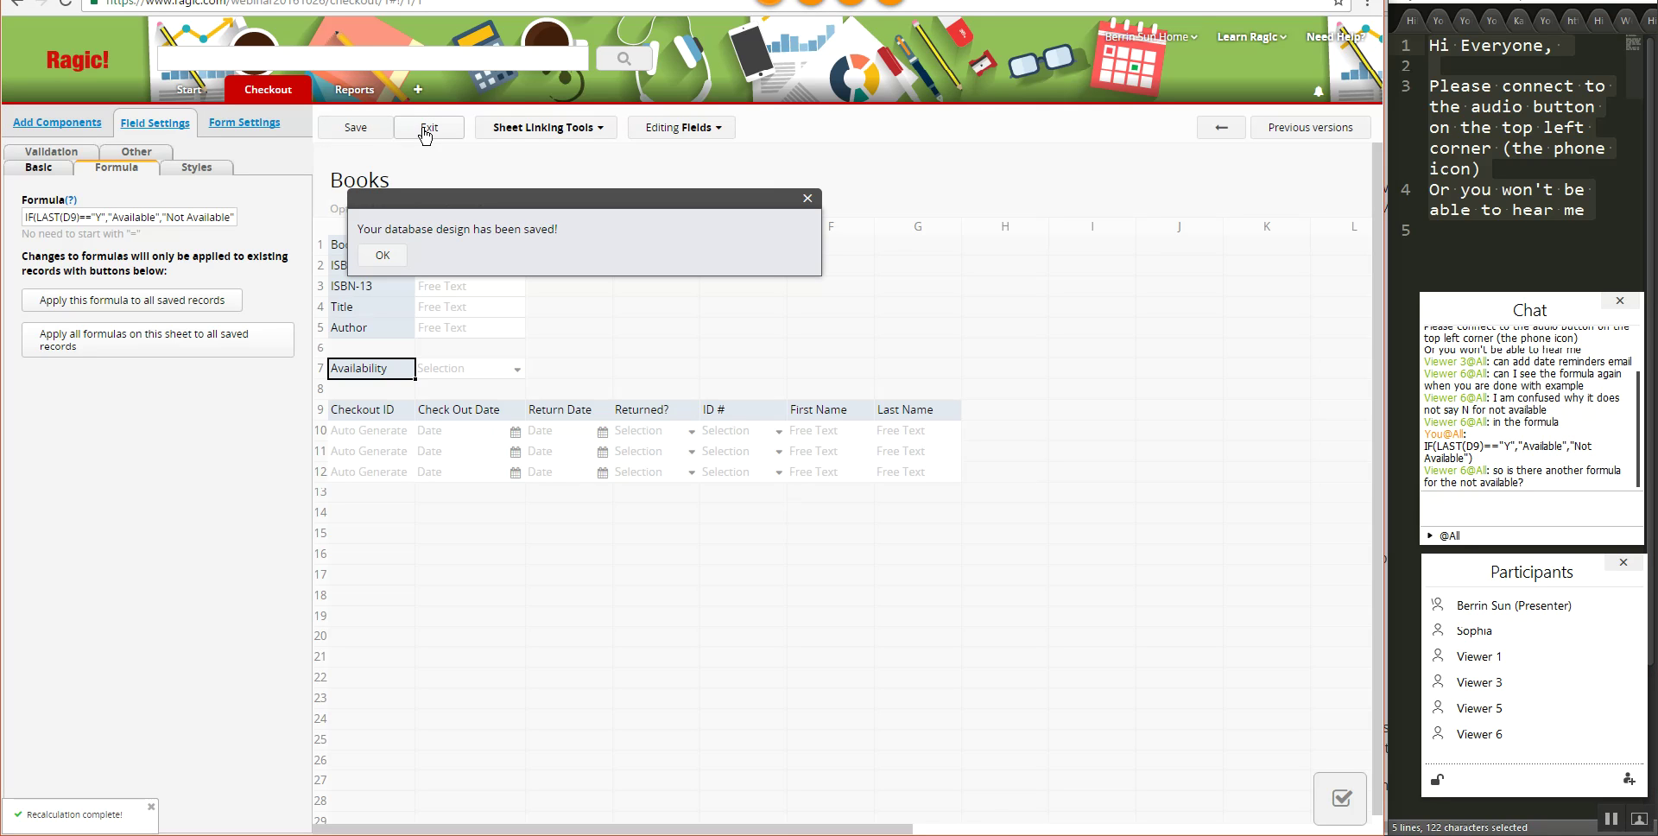
left_click(278, 97)
mouse_move(280, 101)
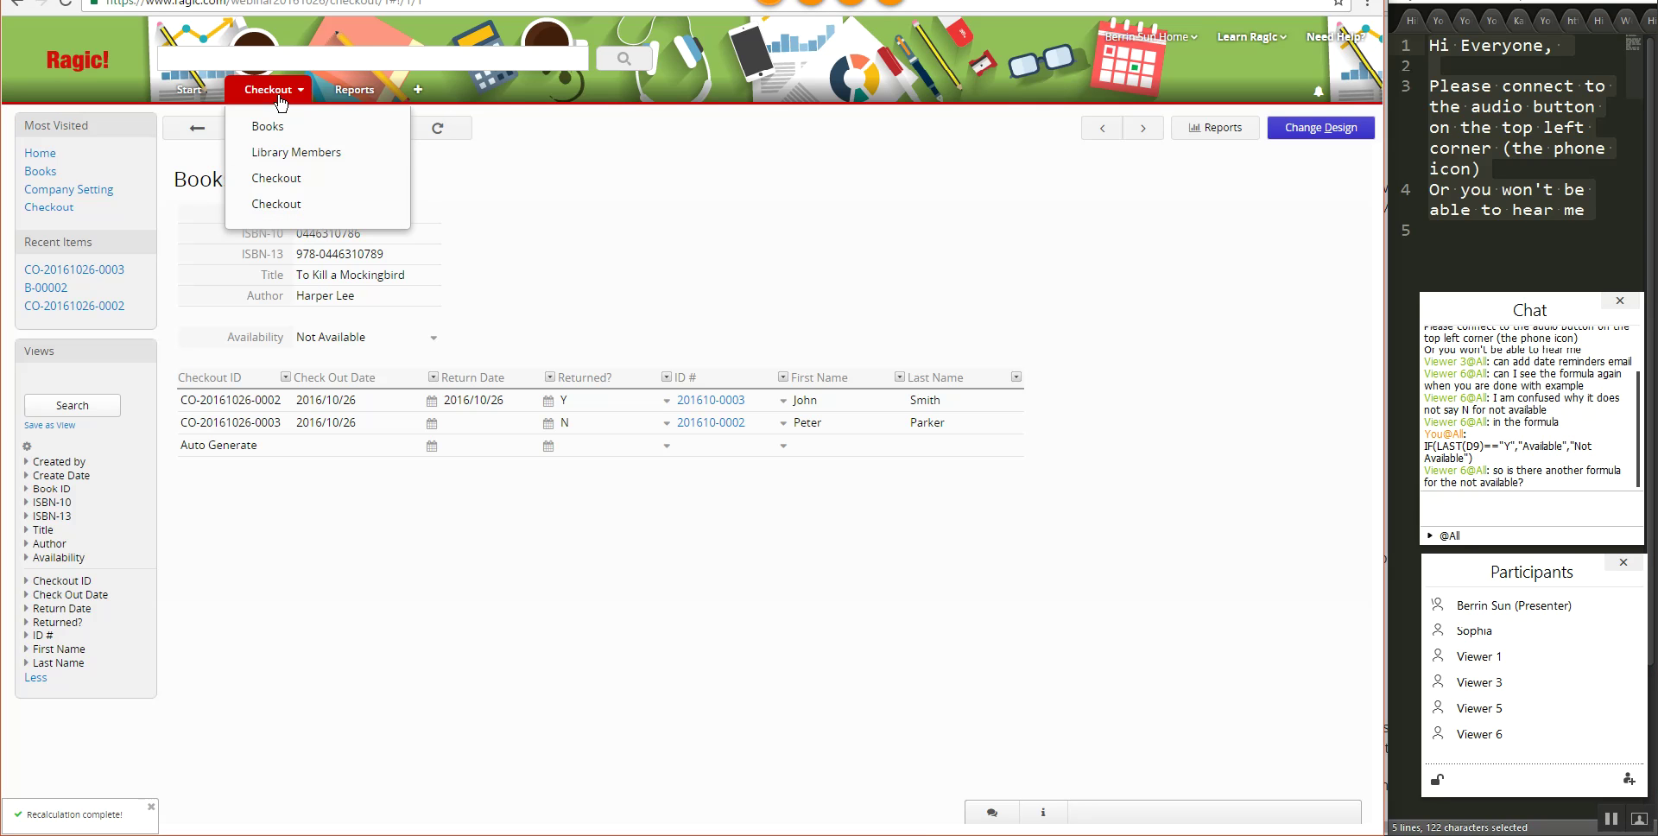
left_click(275, 204)
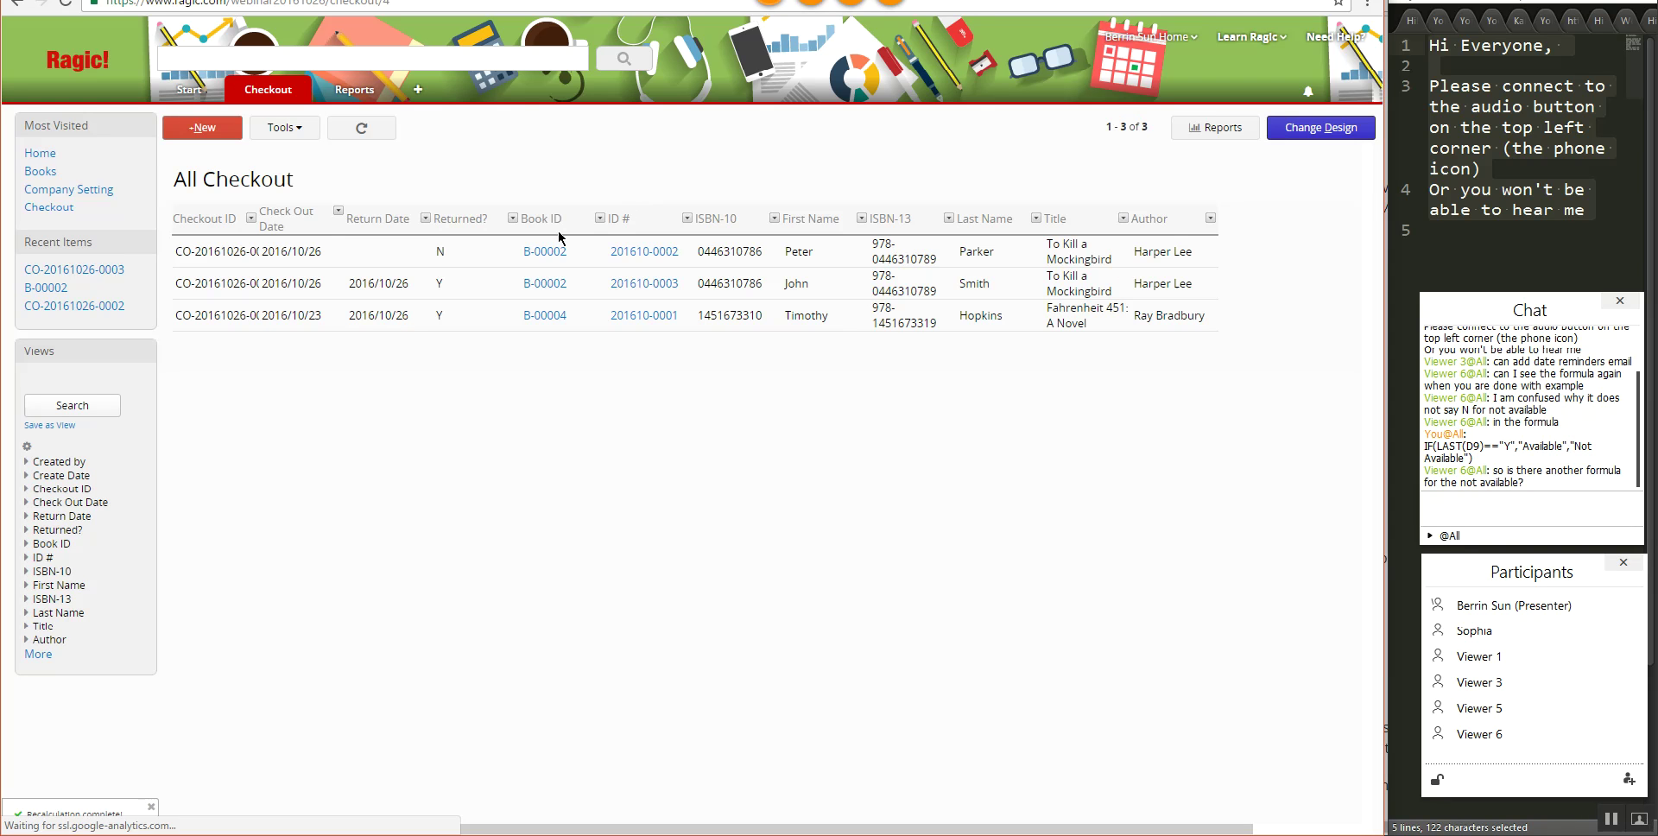
left_click(580, 251)
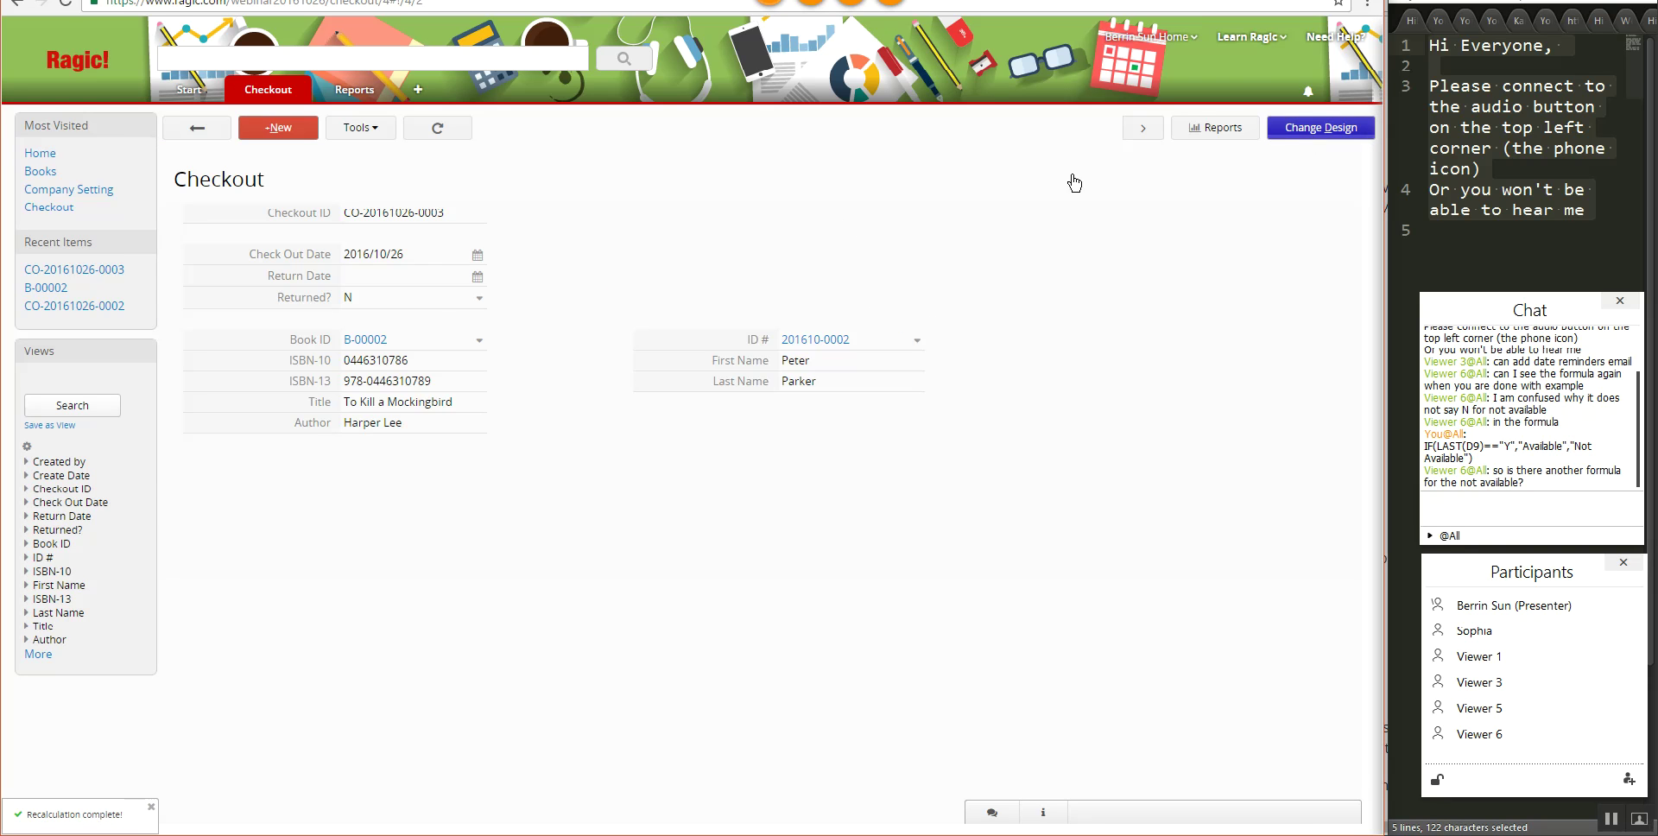
left_click(376, 330)
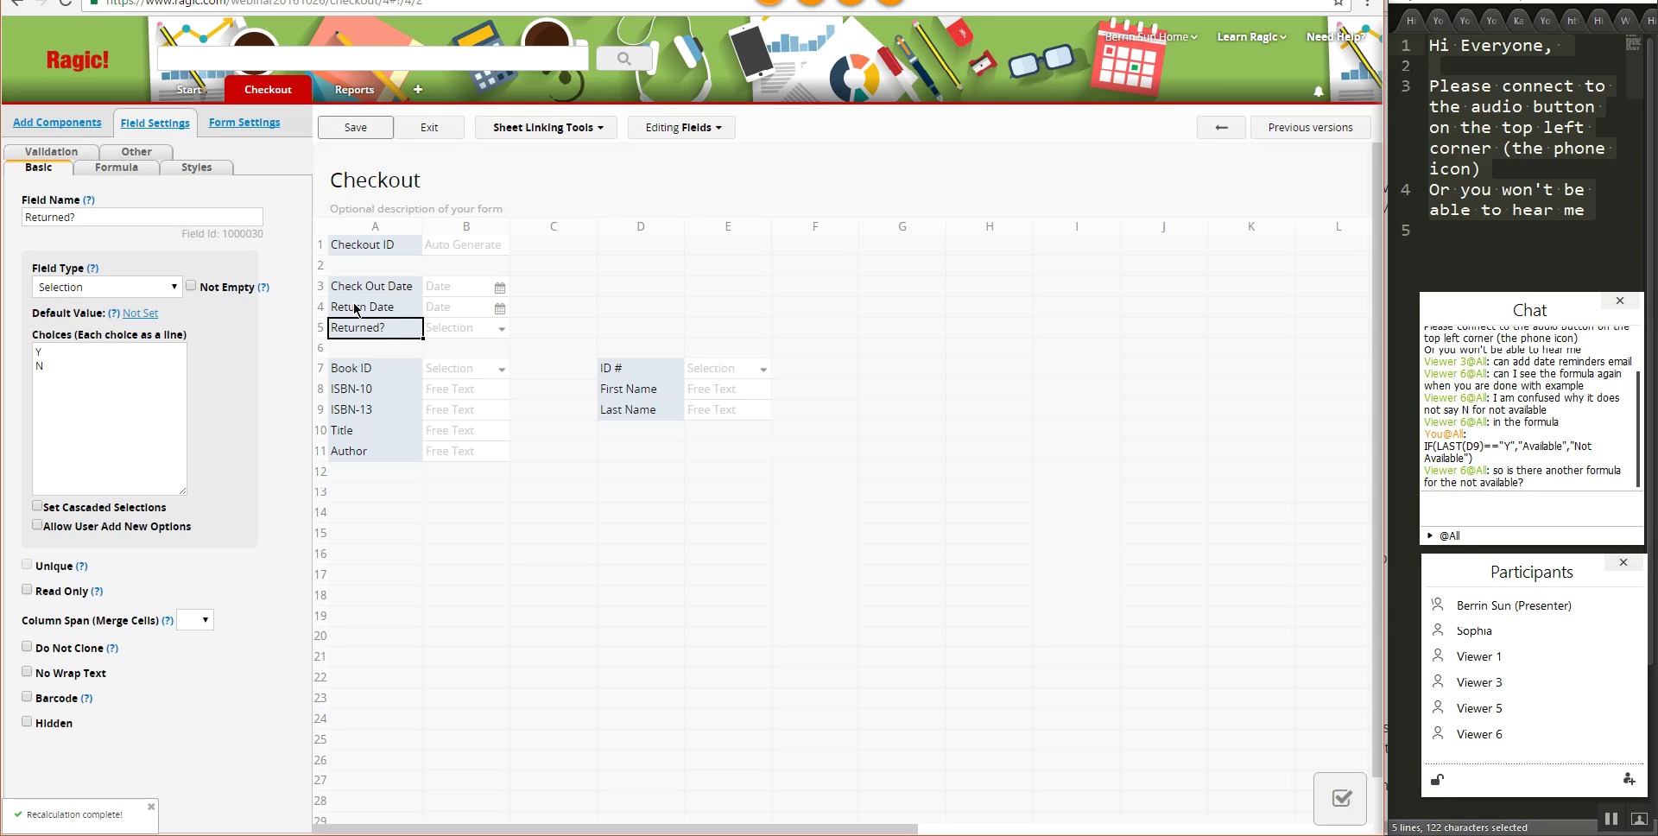
left_click(143, 181)
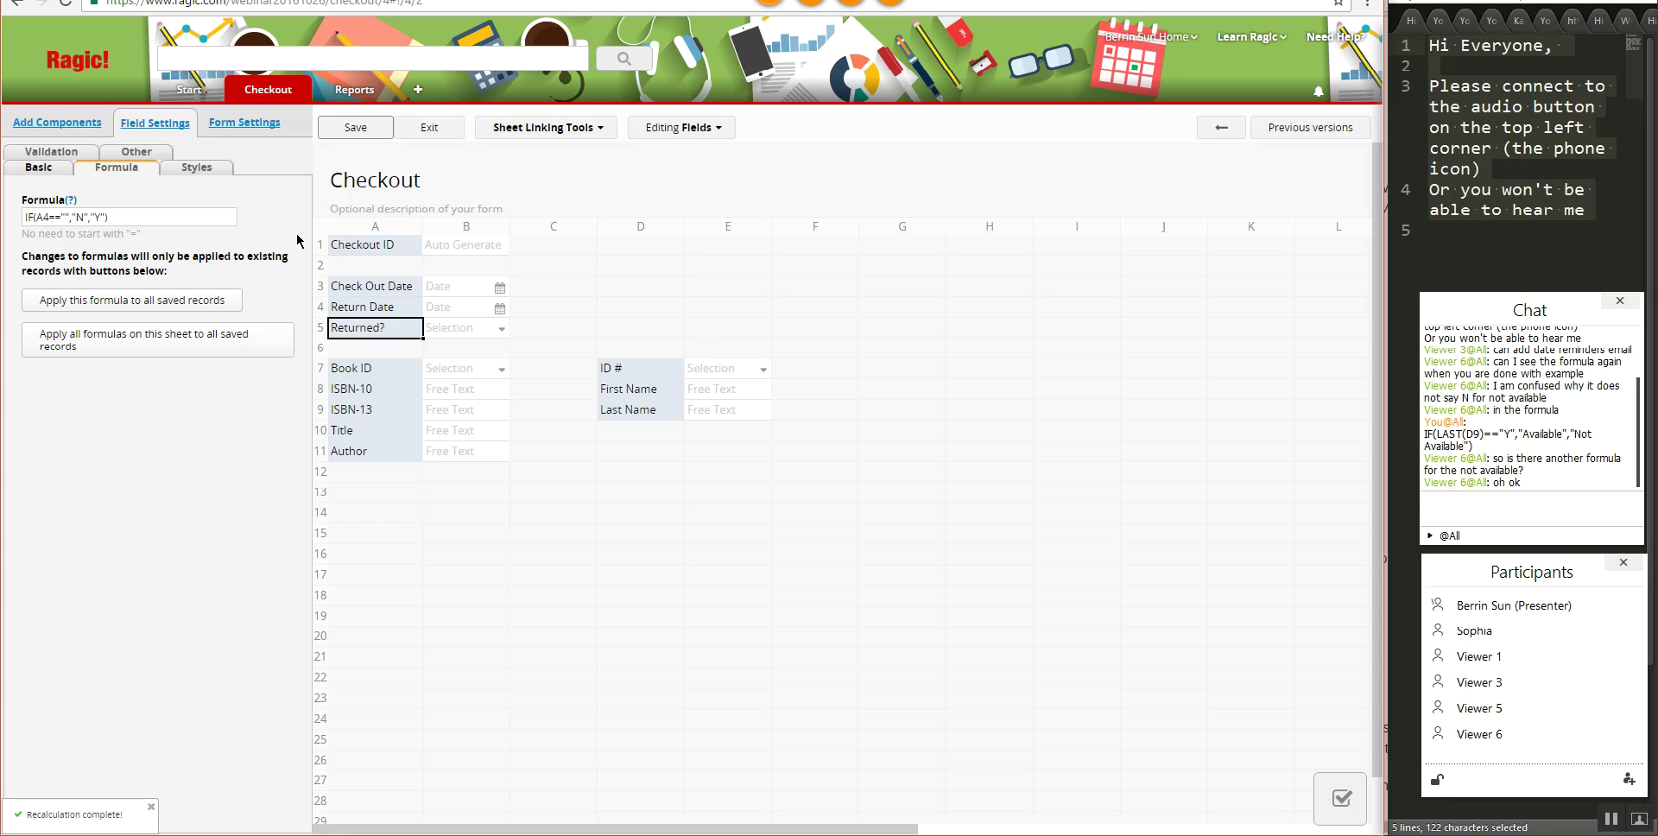
left_click(356, 127)
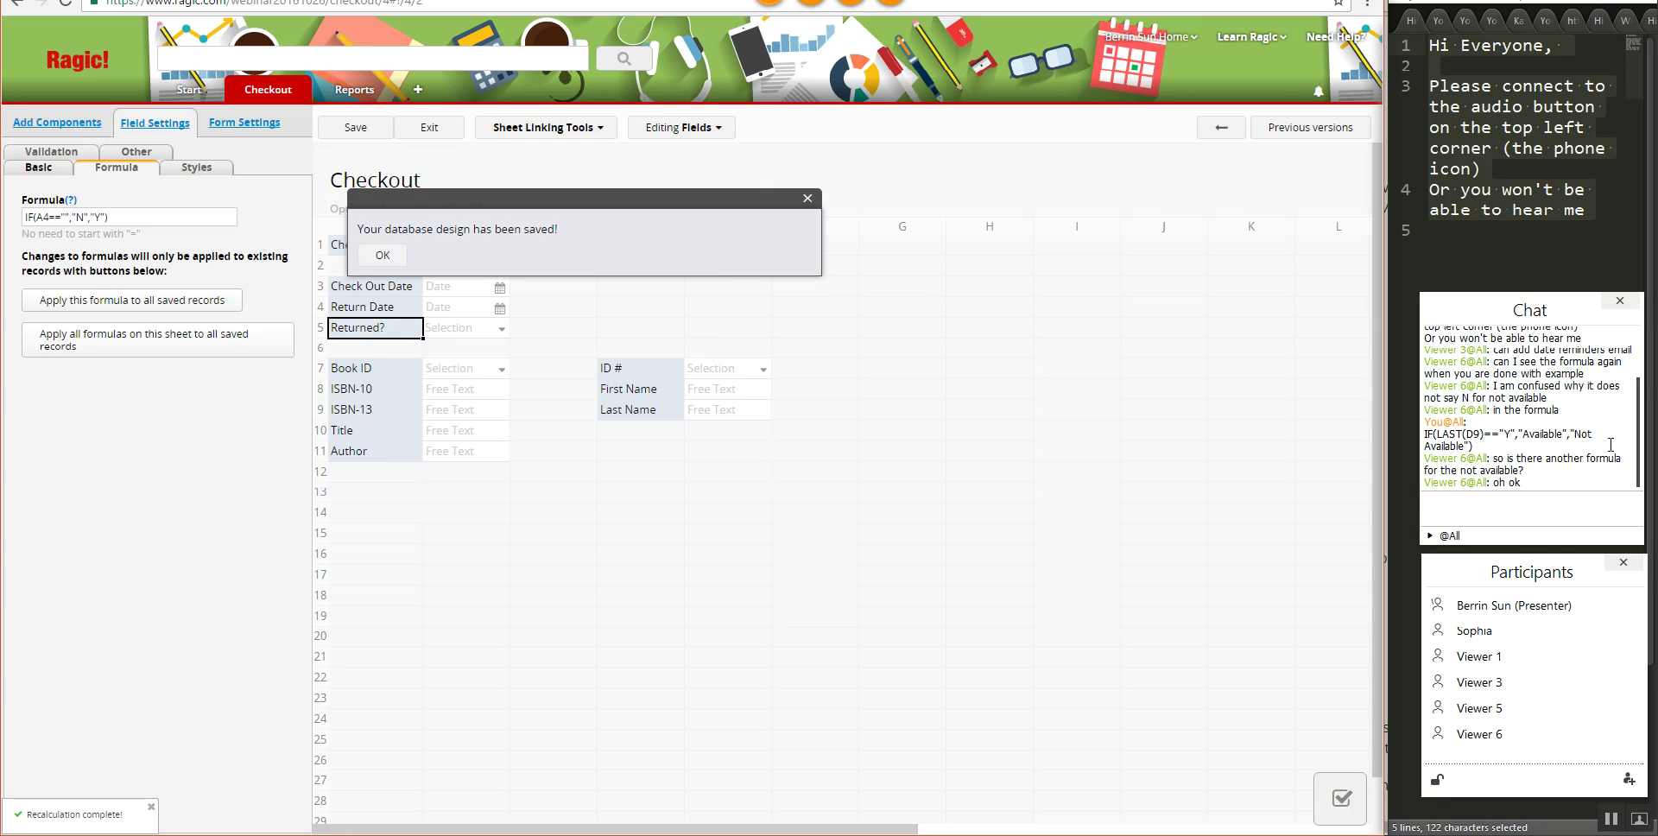
scroll(1610, 445, "up", 1)
scroll(1610, 445, "down", 2)
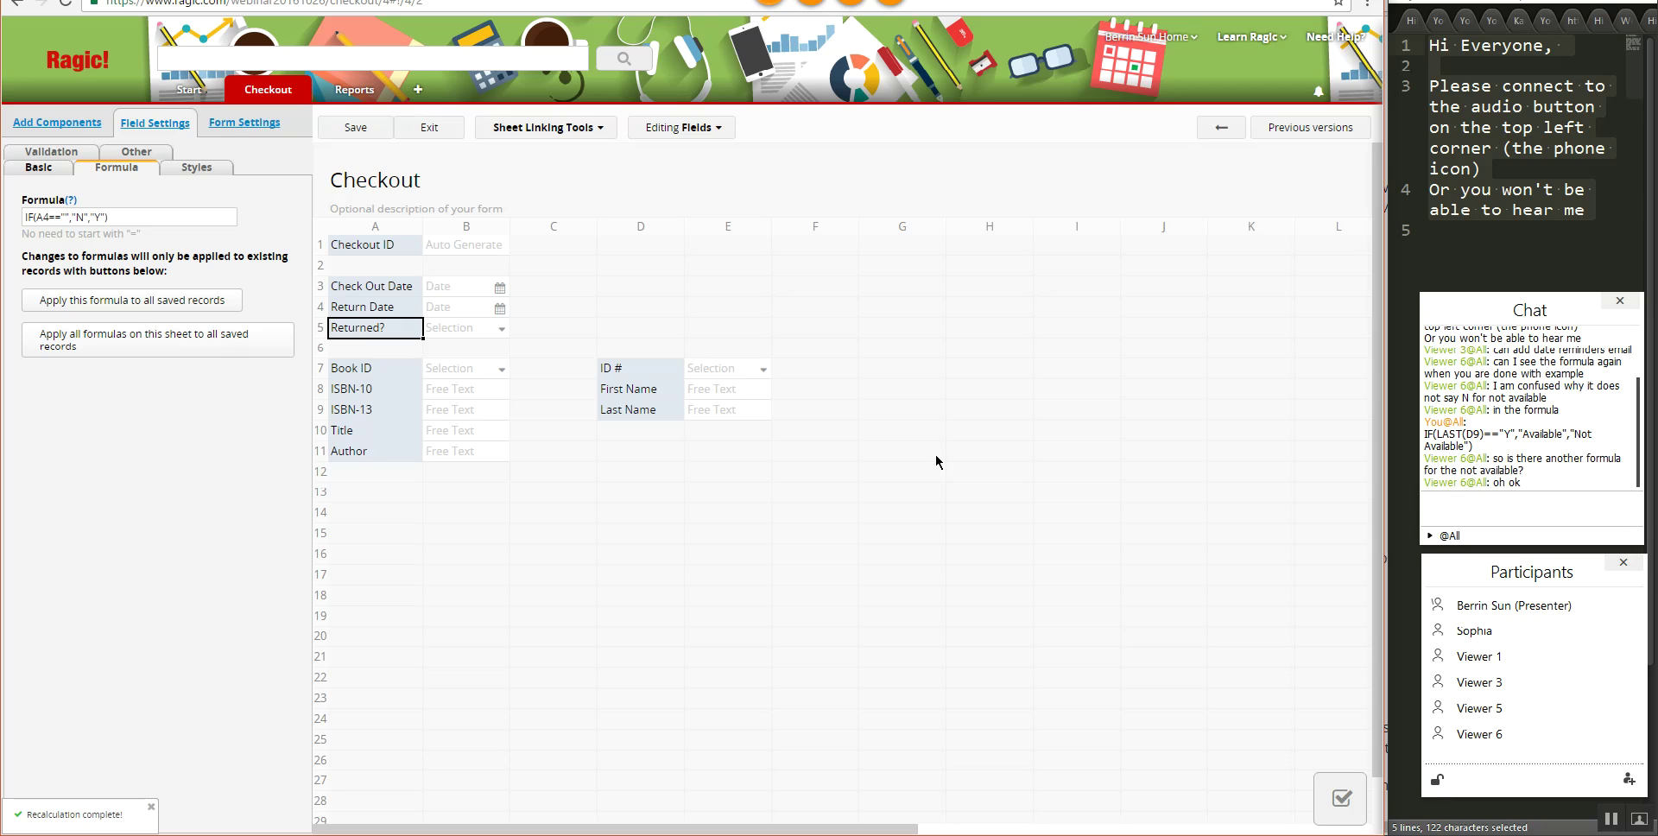
- Exit the designer, copy and resend the Availability formula in chat, and reopen book B-00002
left_click(419, 134)
mouse_move(270, 90)
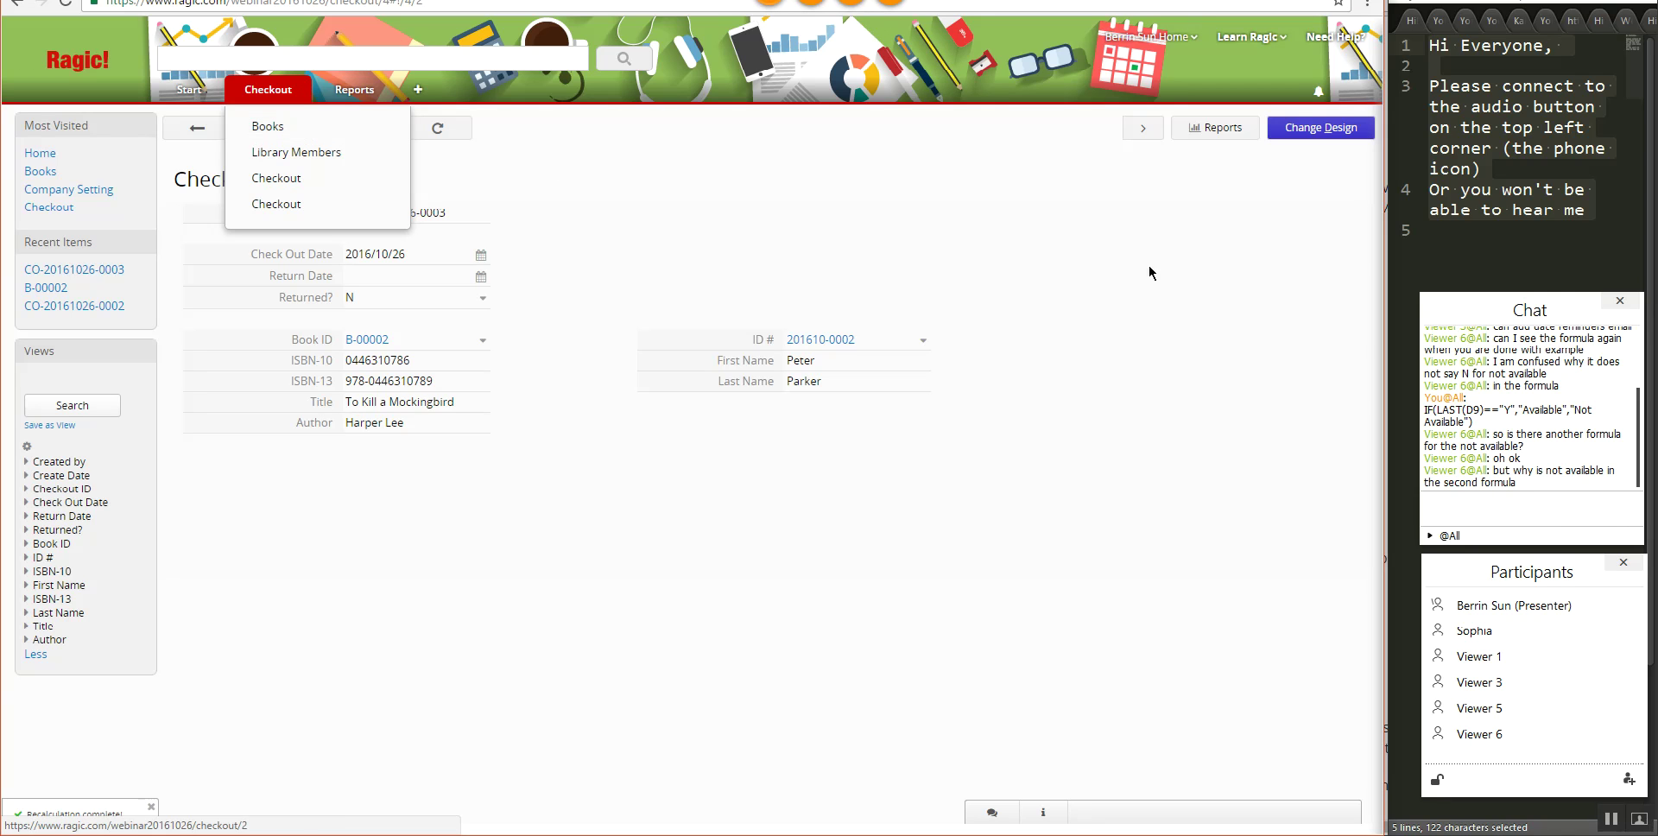
left_click_drag(1481, 421, 1424, 409)
key("ctrl+c")
left_click(1536, 511)
key("ctrl+v")
key("Return")
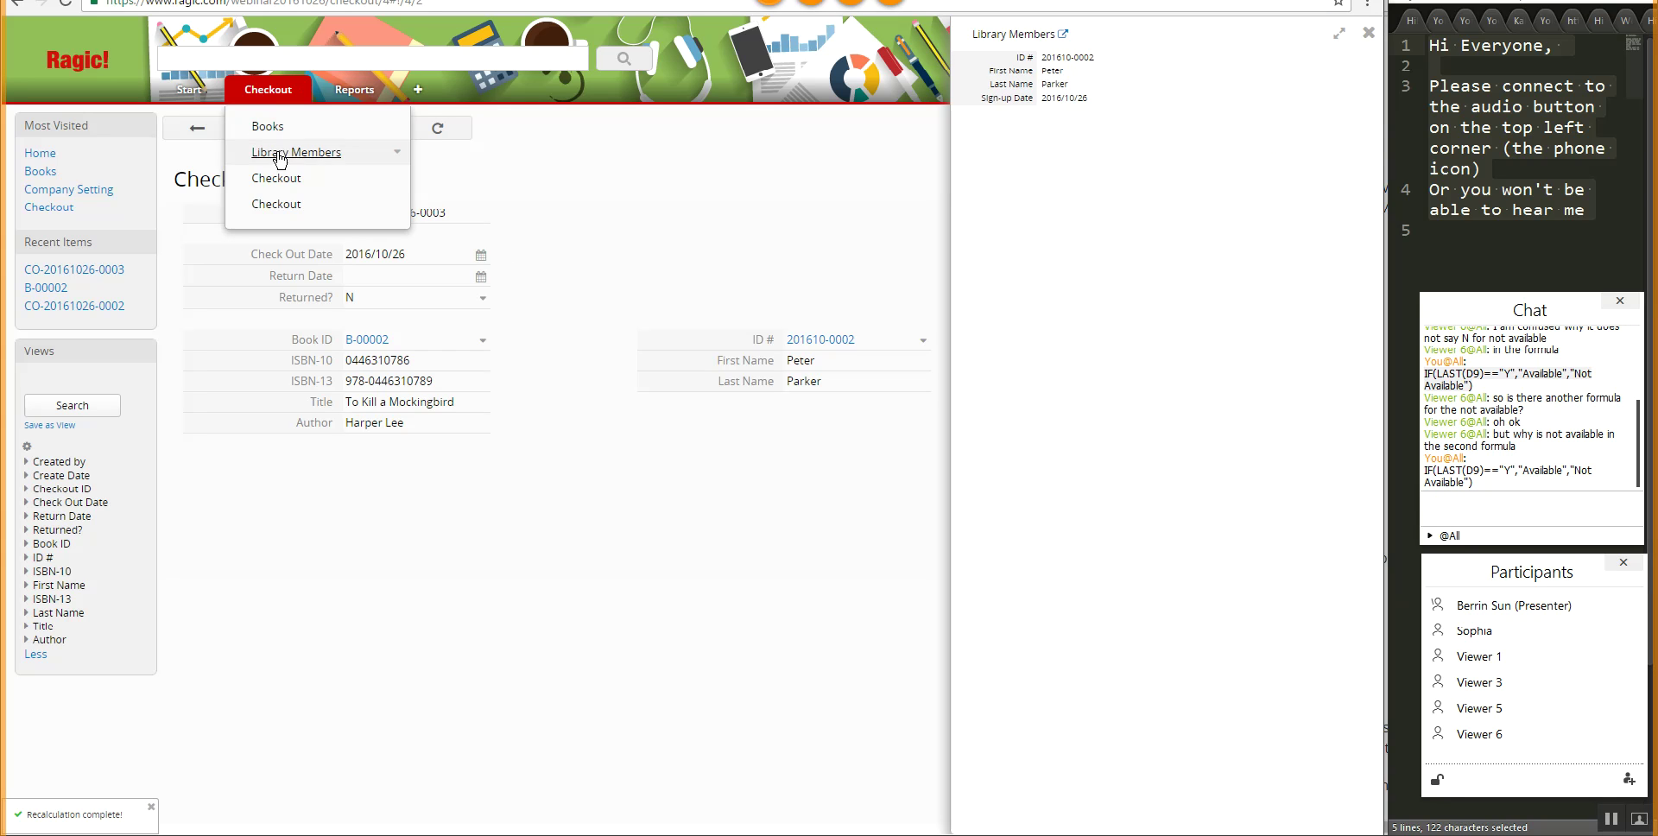
left_click(275, 178)
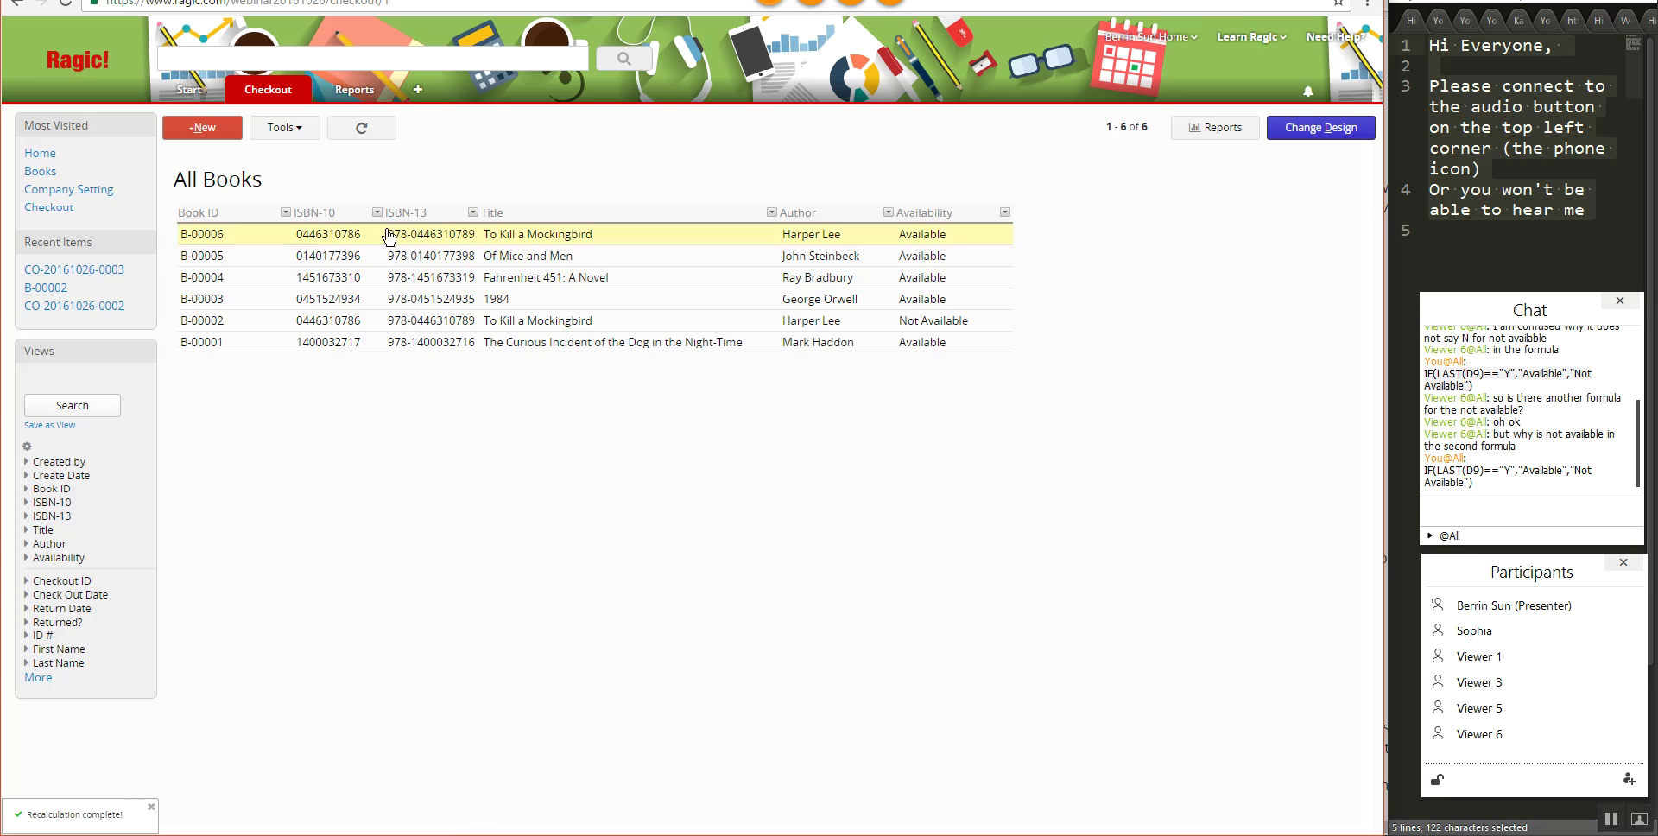
left_click(362, 321)
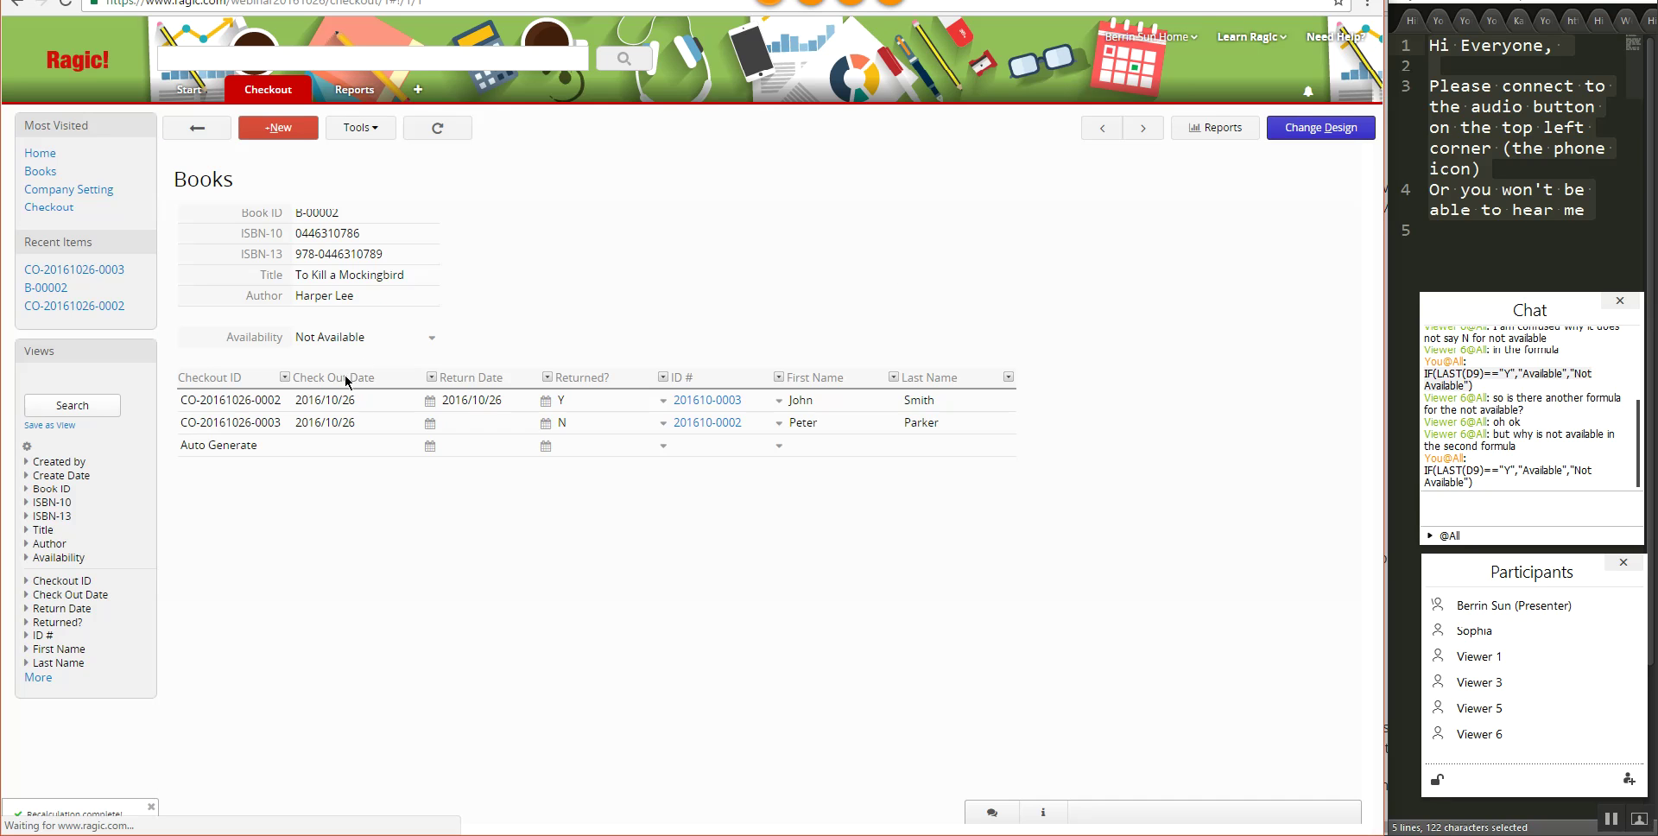
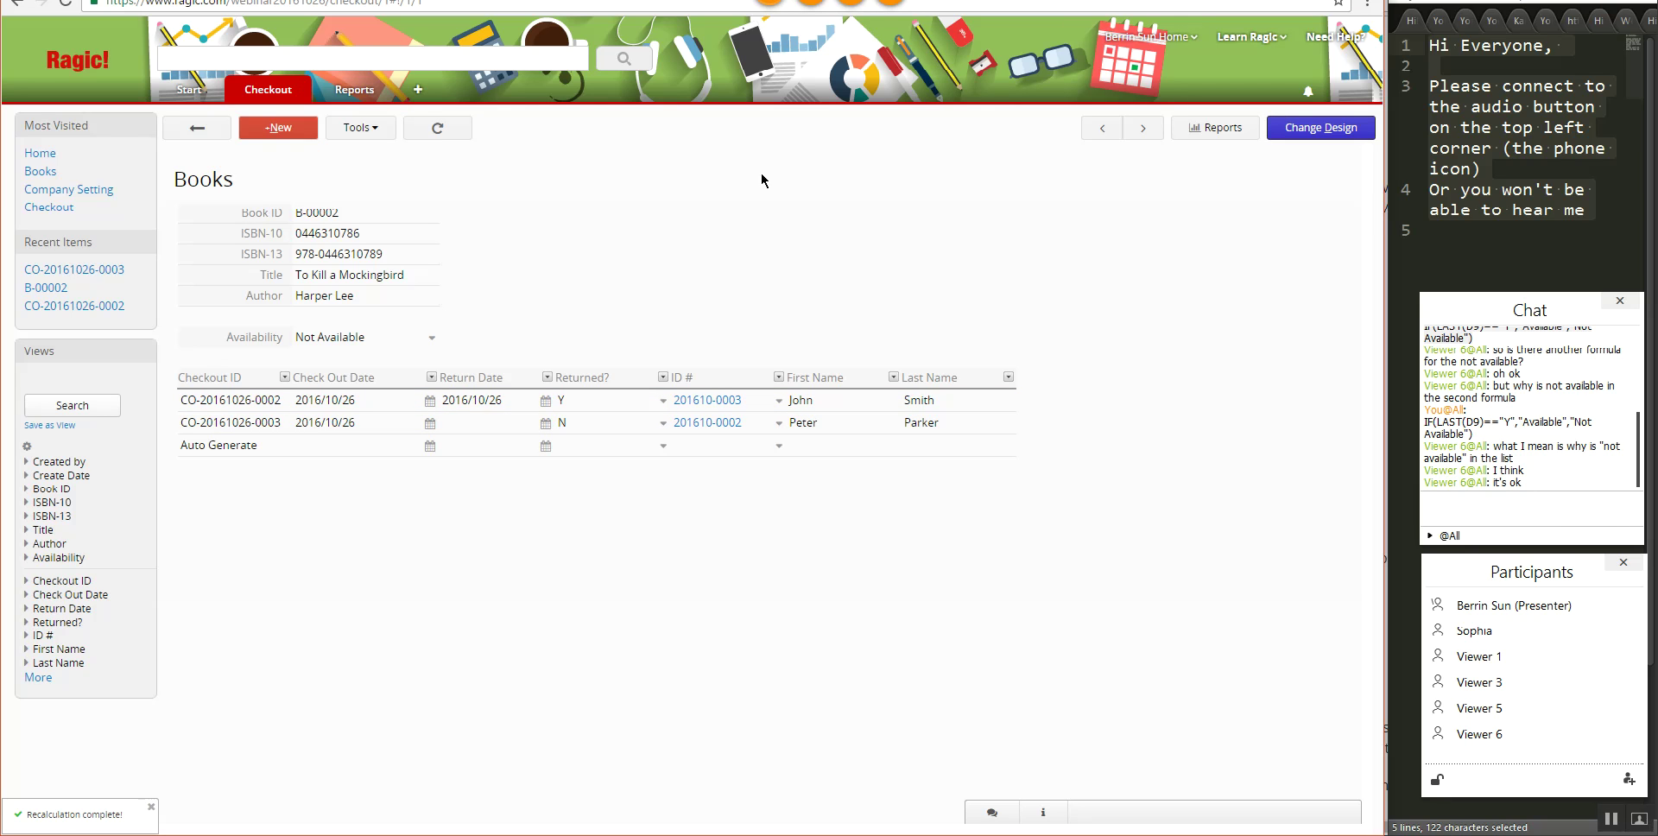
mouse_move(275, 97)
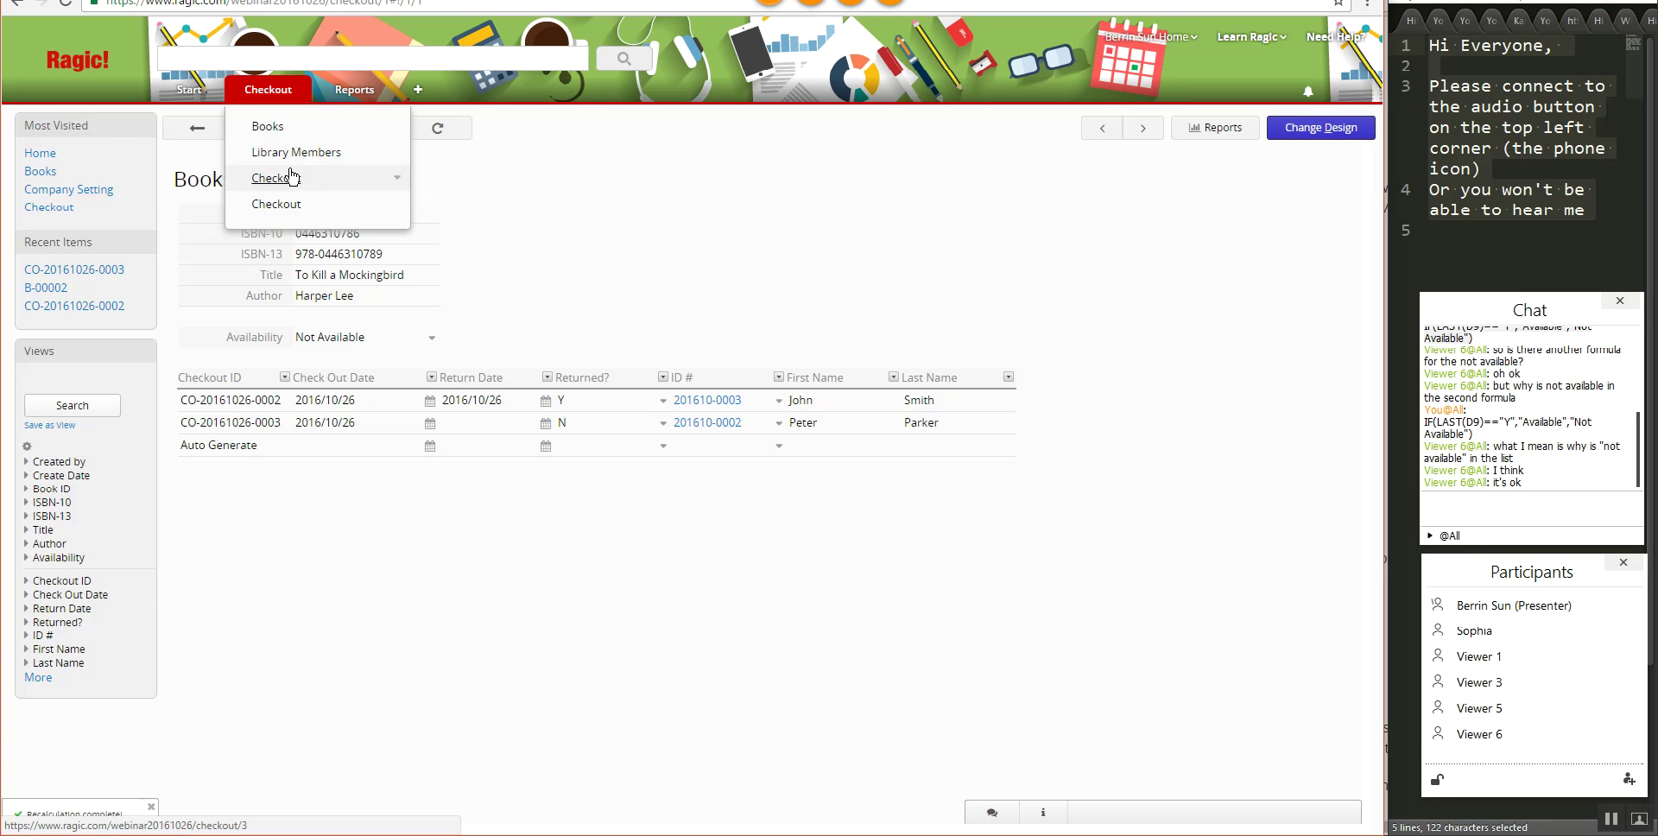
left_click(276, 205)
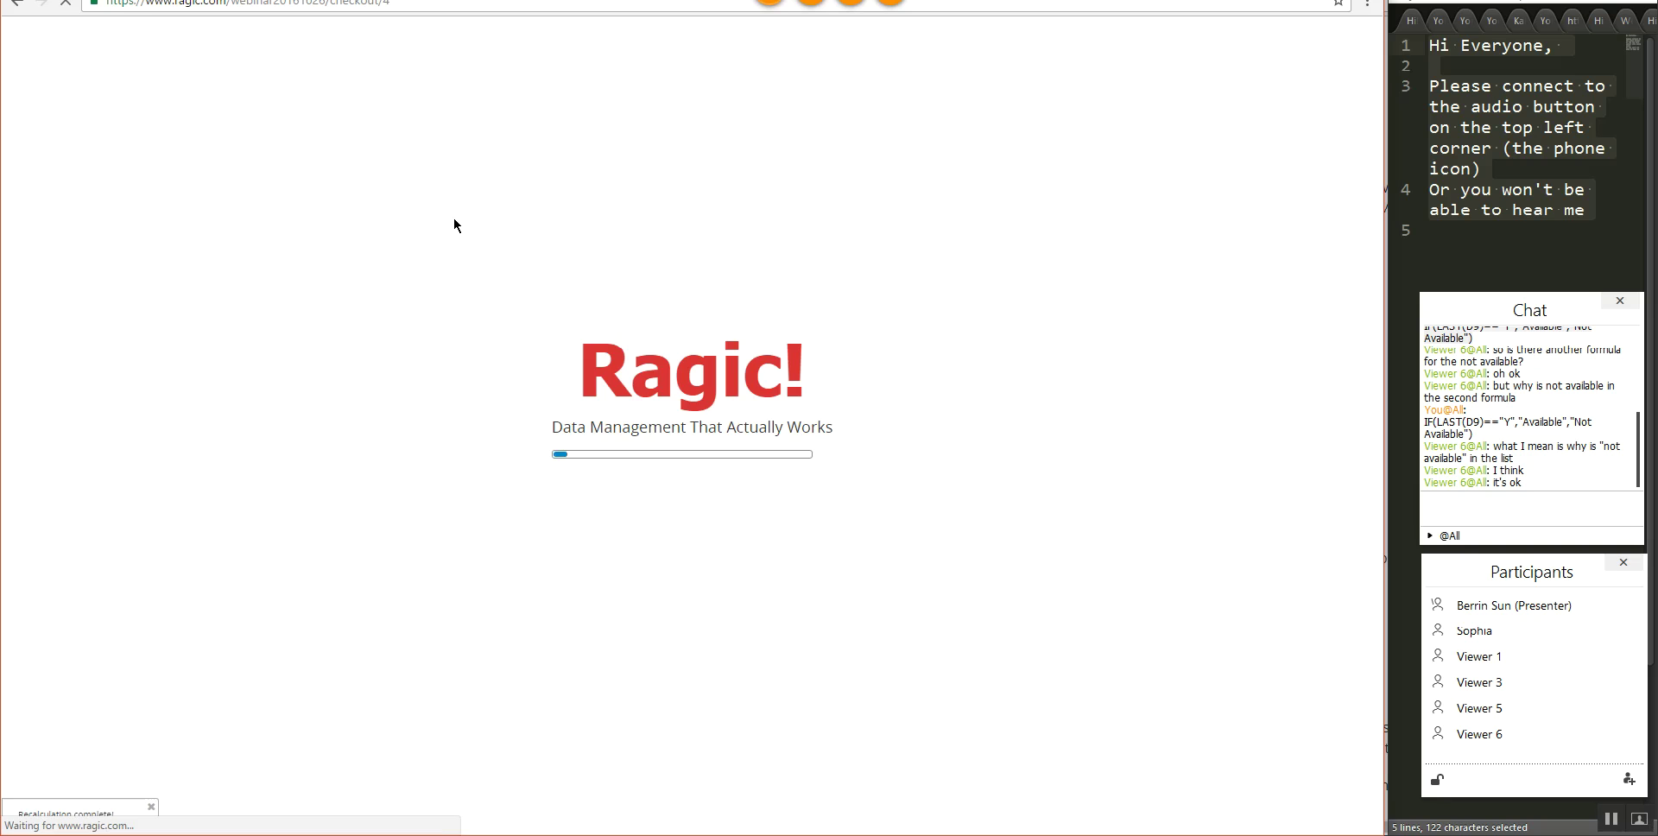
left_click(464, 253)
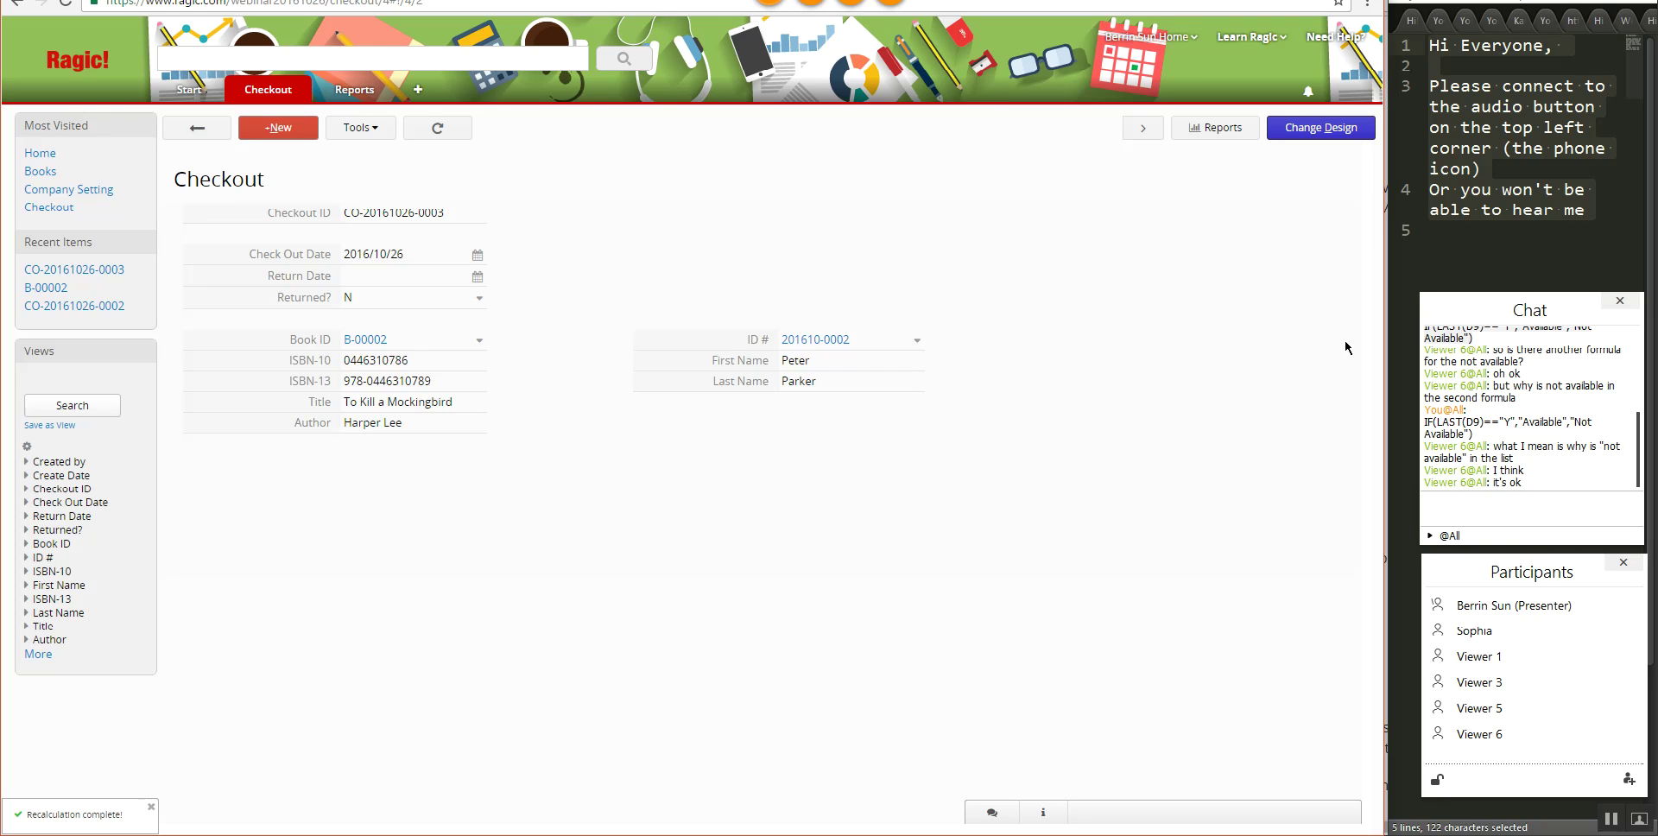
- In design mode, insert a Due Date row above Return Date and open its formula settings
left_click(1321, 131)
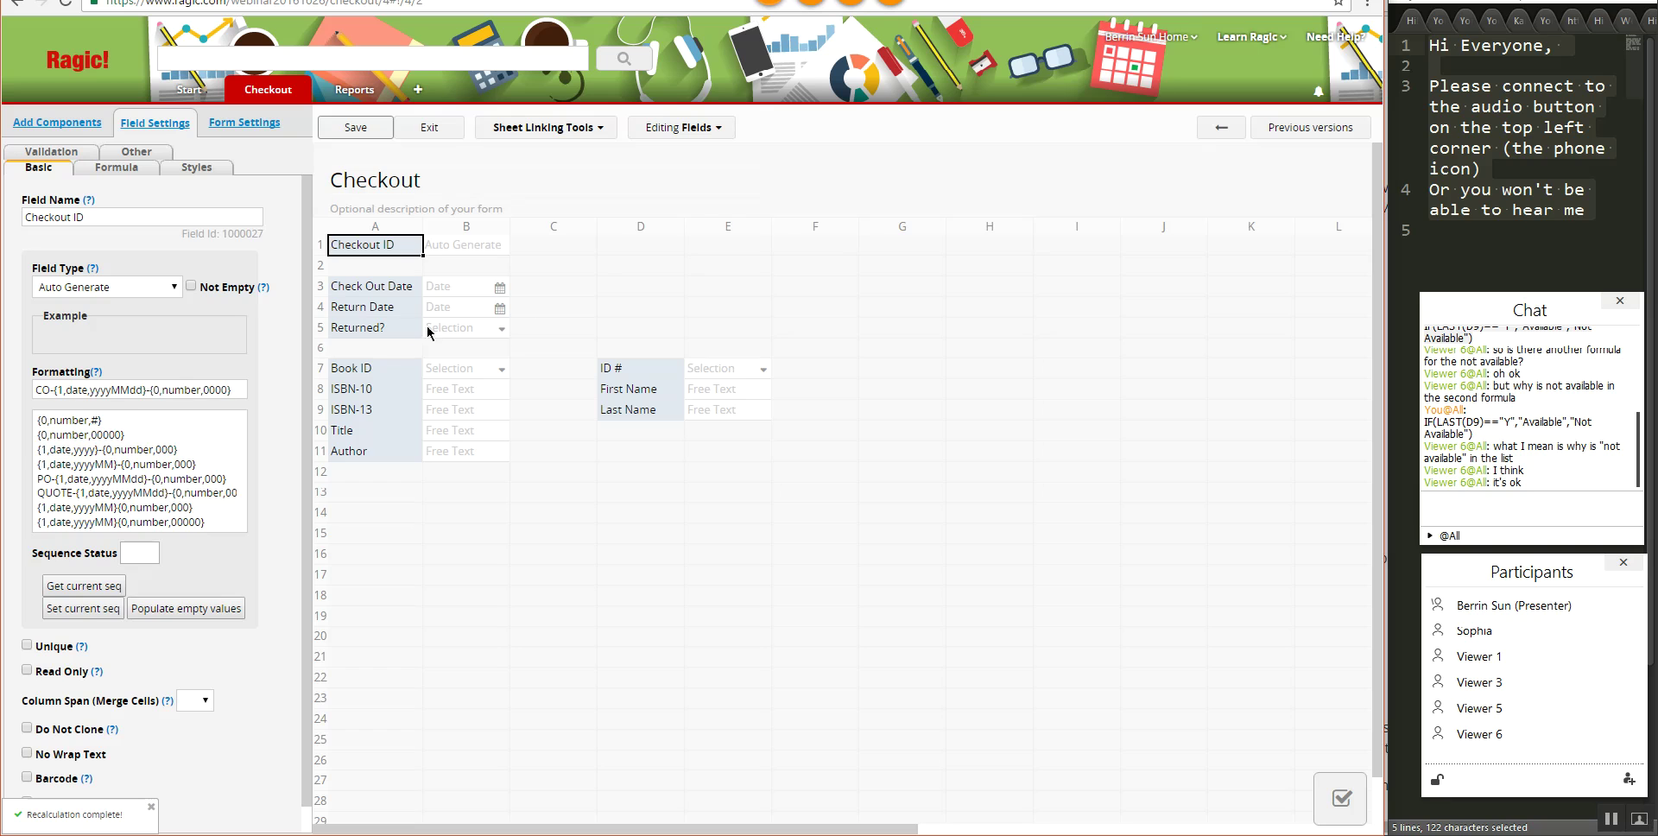
right_click(387, 315)
left_click(445, 422)
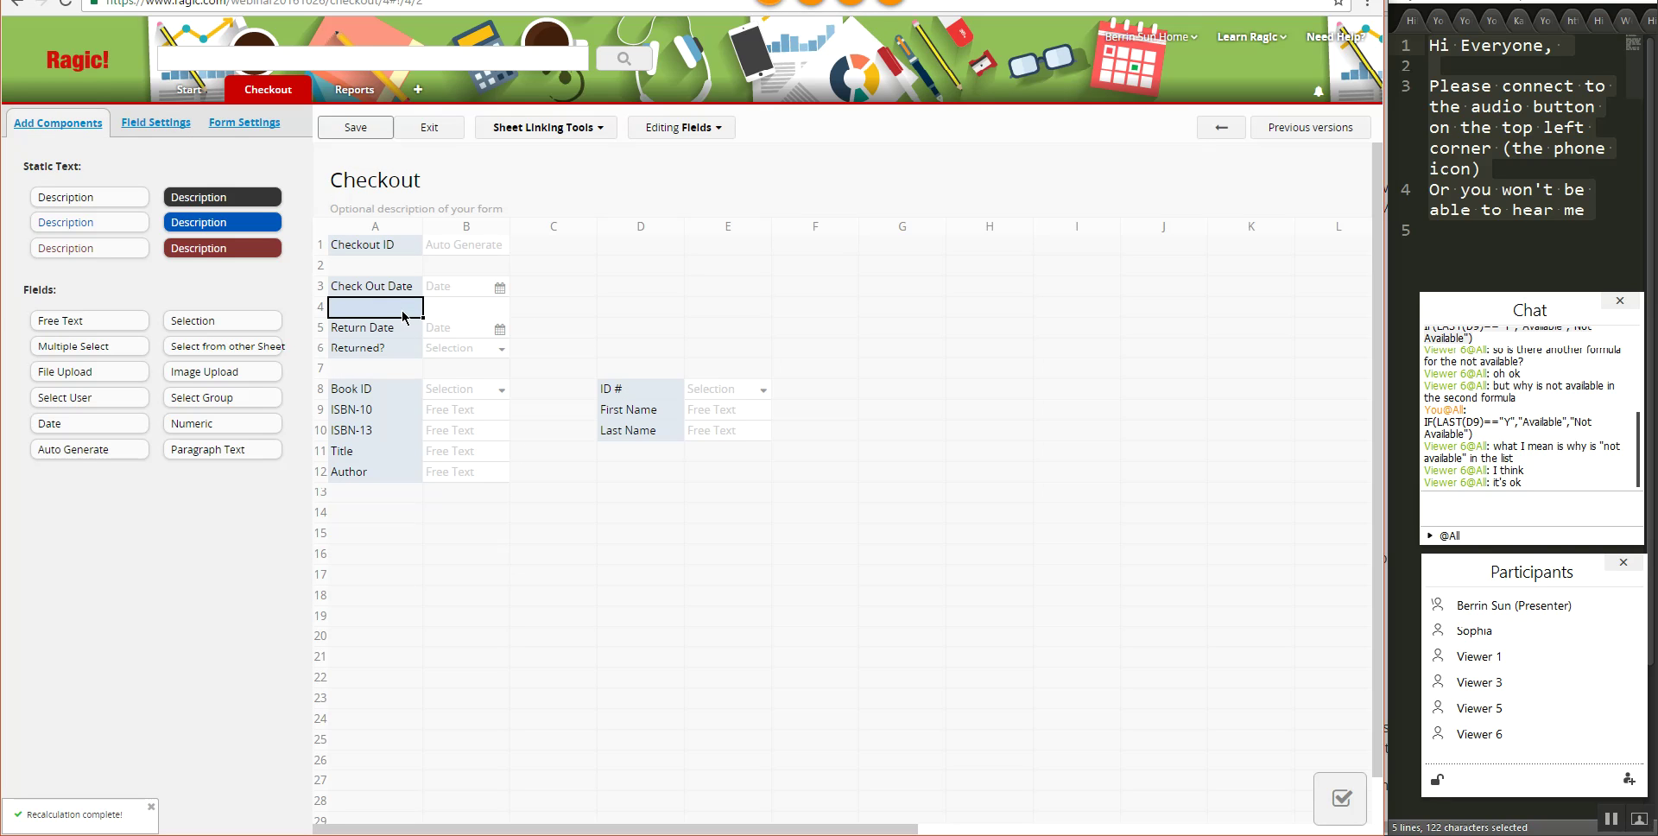
type("Due Date")
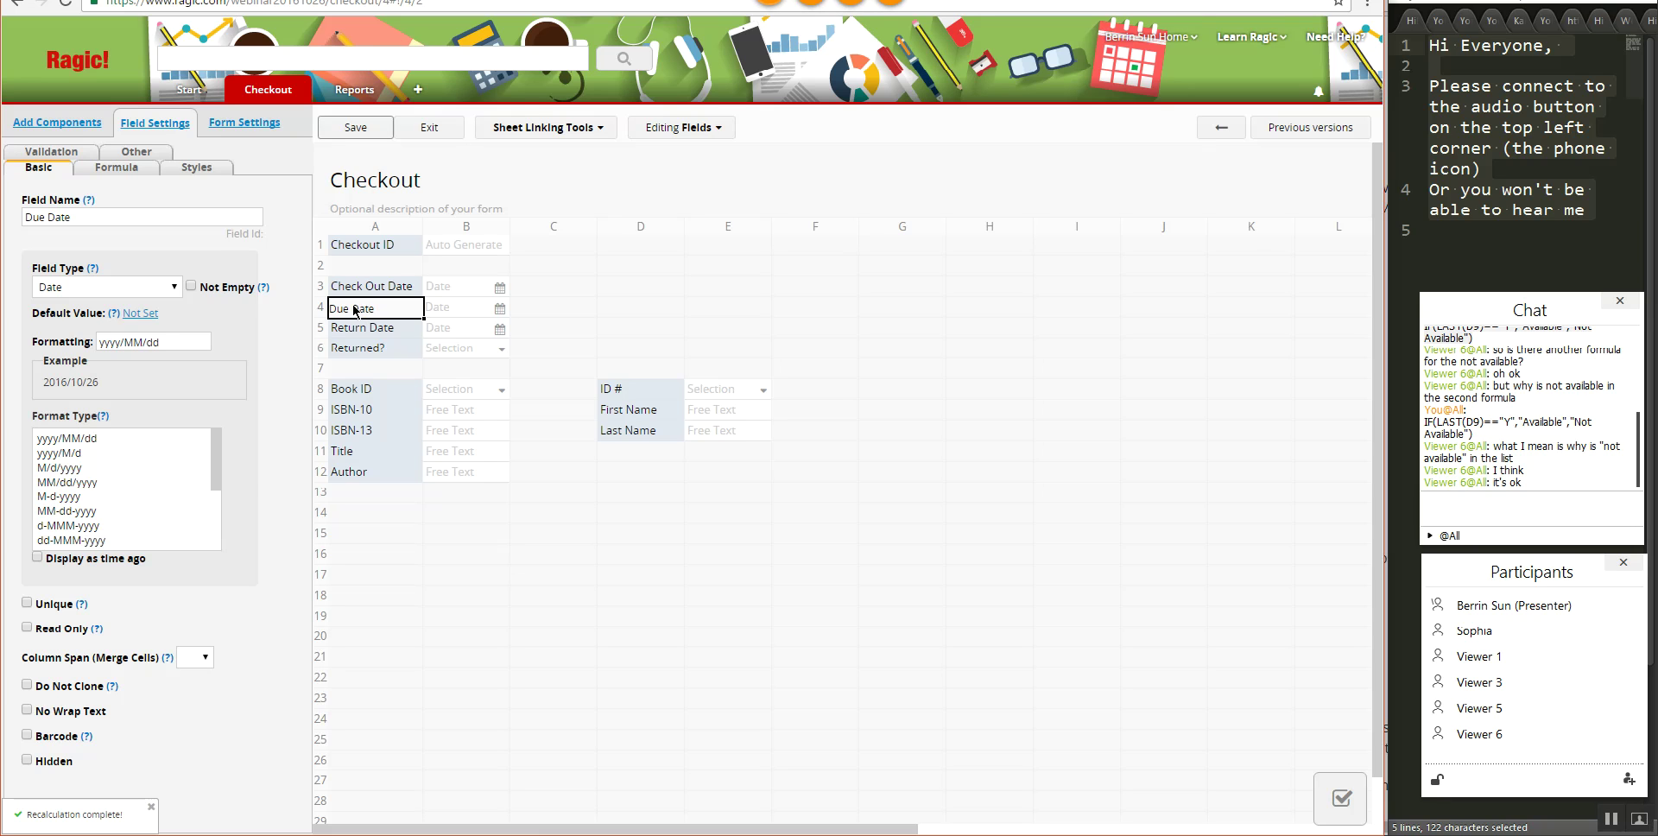
left_click(116, 169)
left_click(74, 215)
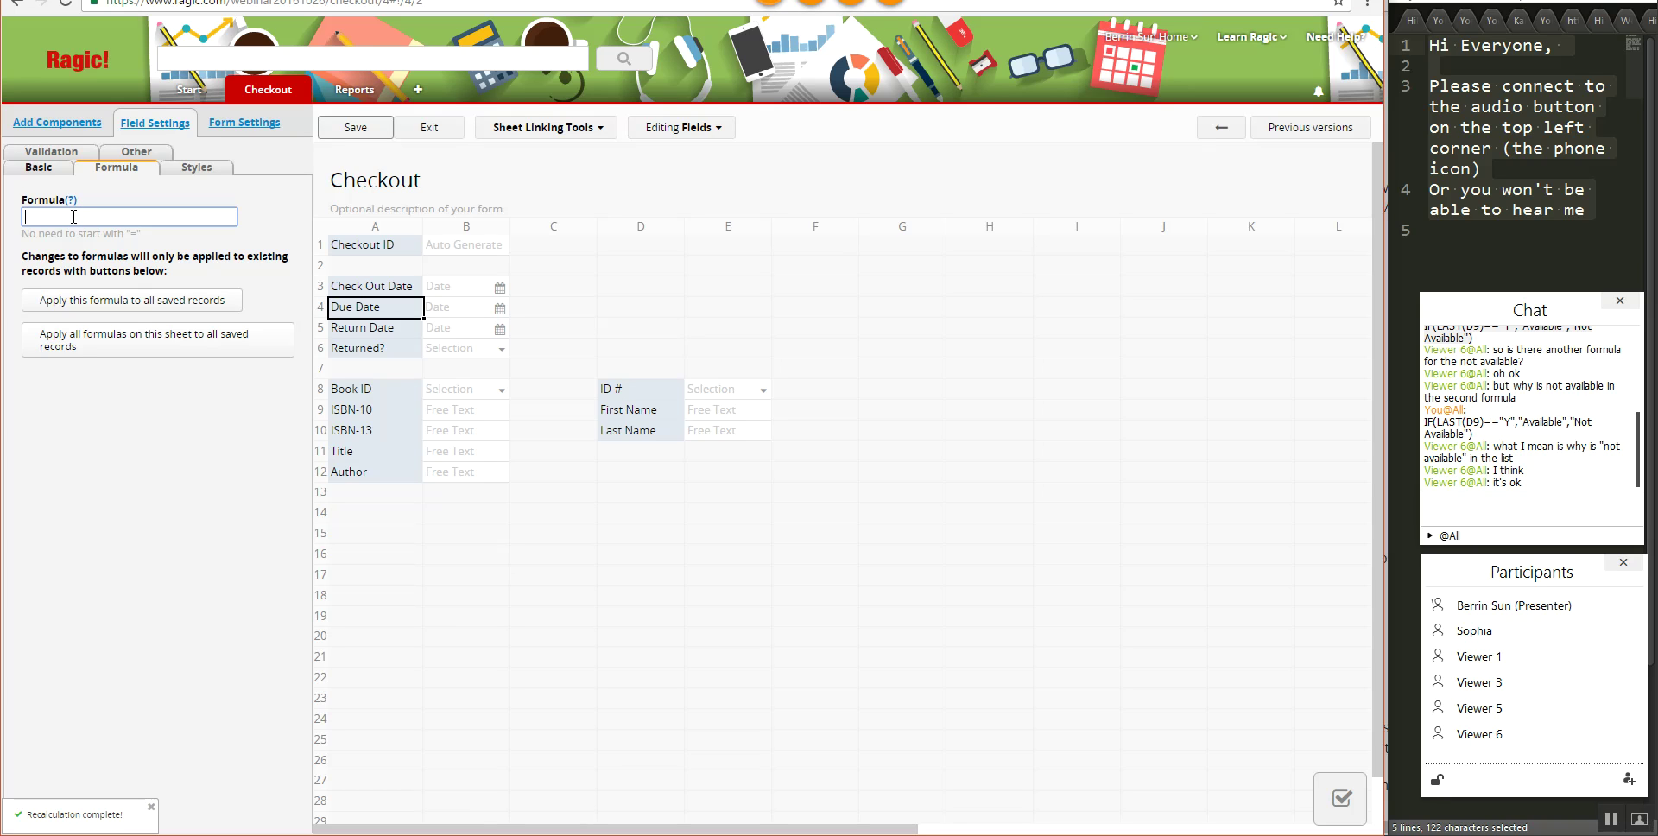
- Give Due Date the formula A3+14, save, and apply it to all saved checkouts
type("A")
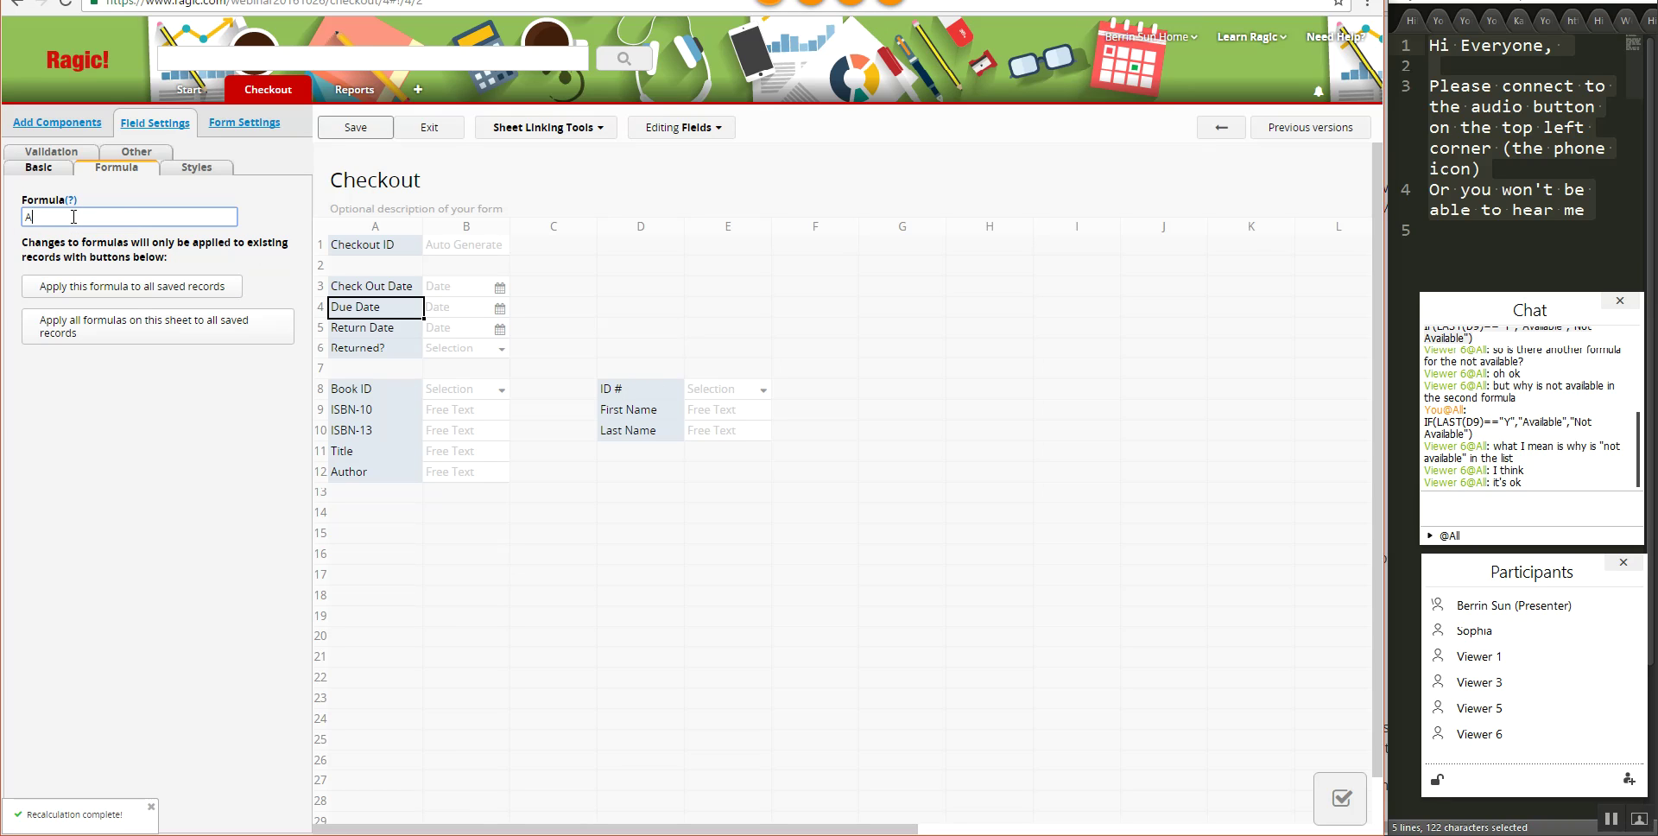
type("3+14")
left_click(345, 131)
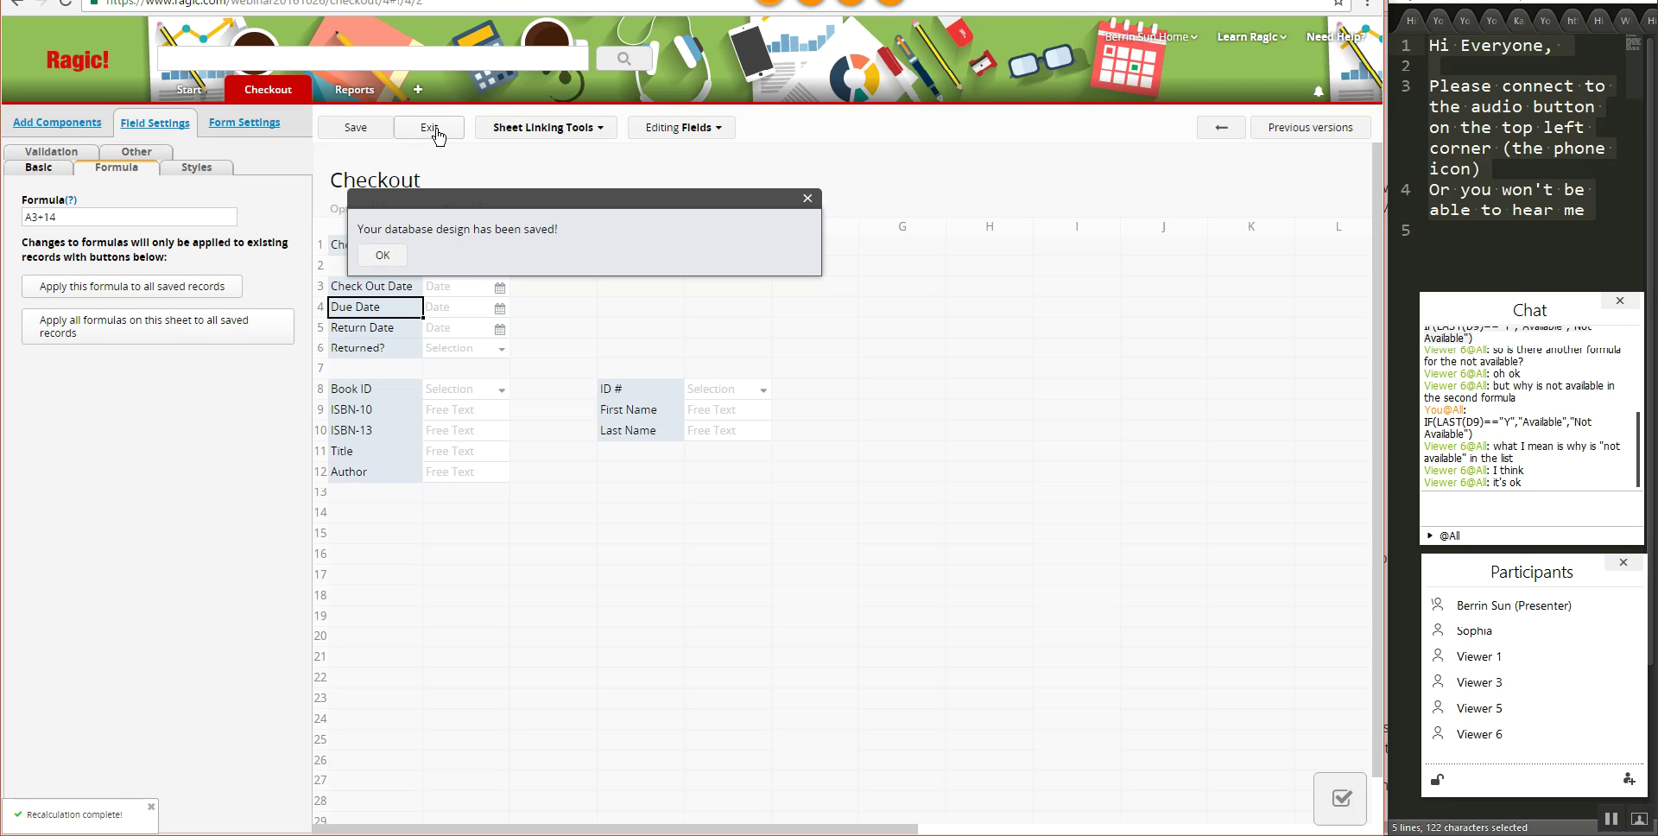
left_click(185, 300)
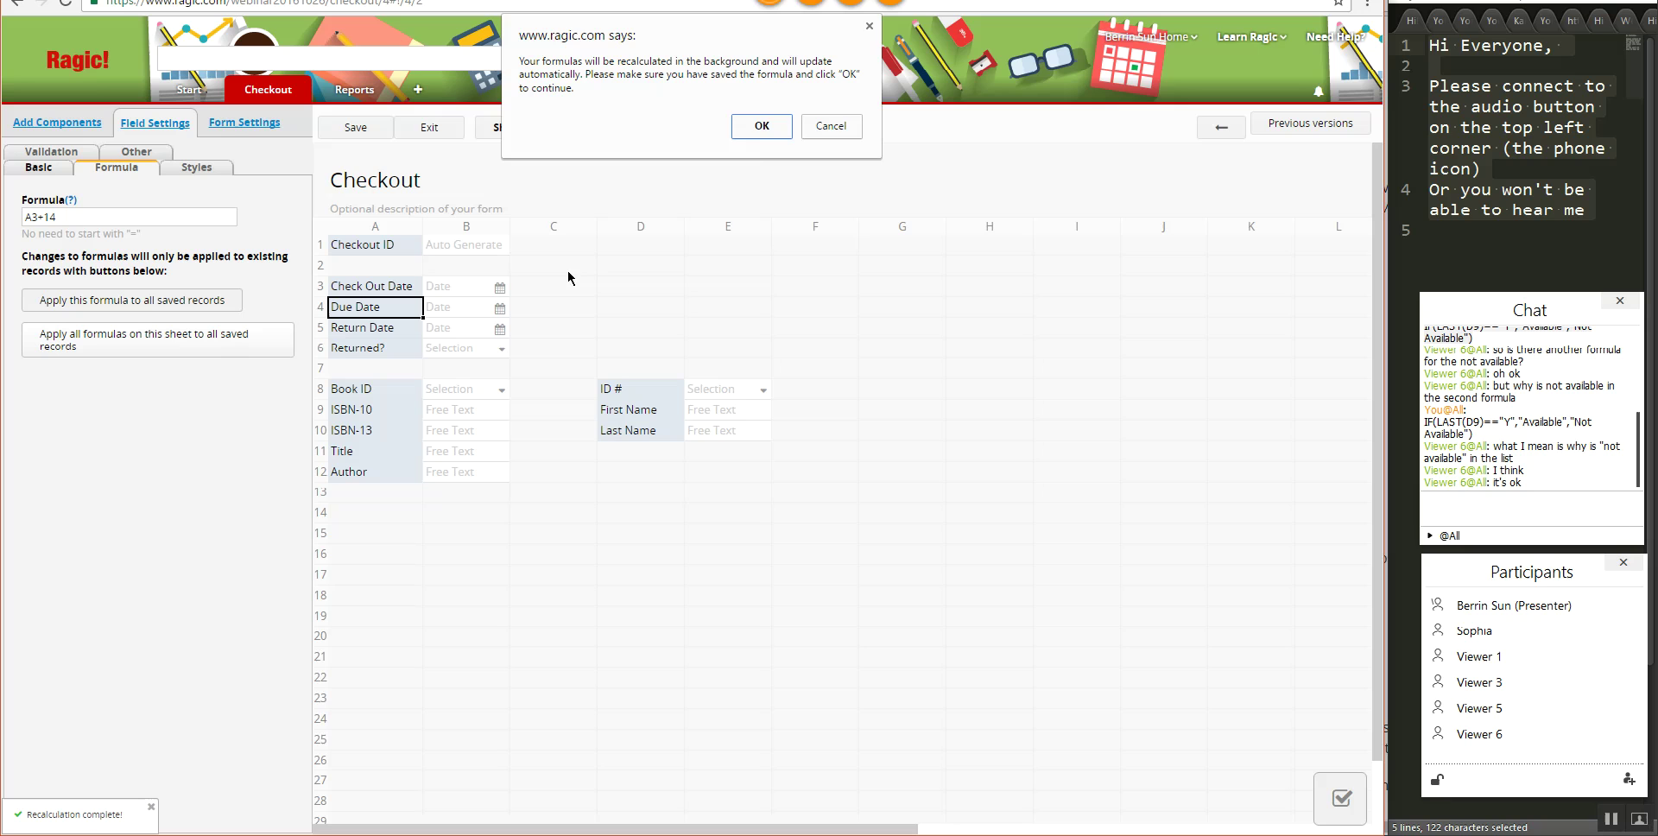
left_click(760, 126)
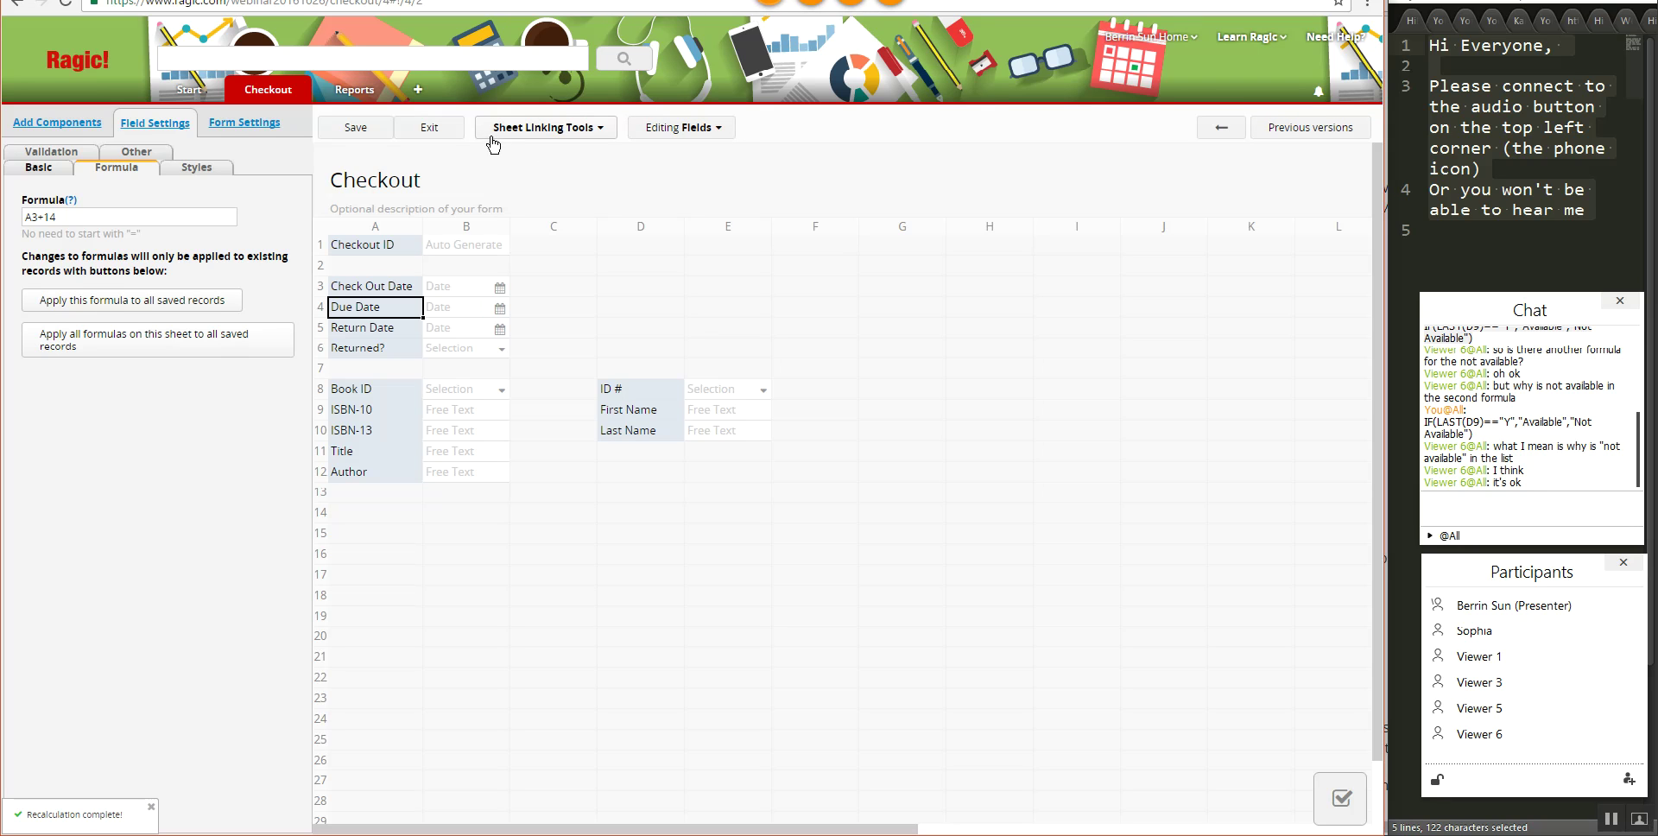
left_click(433, 126)
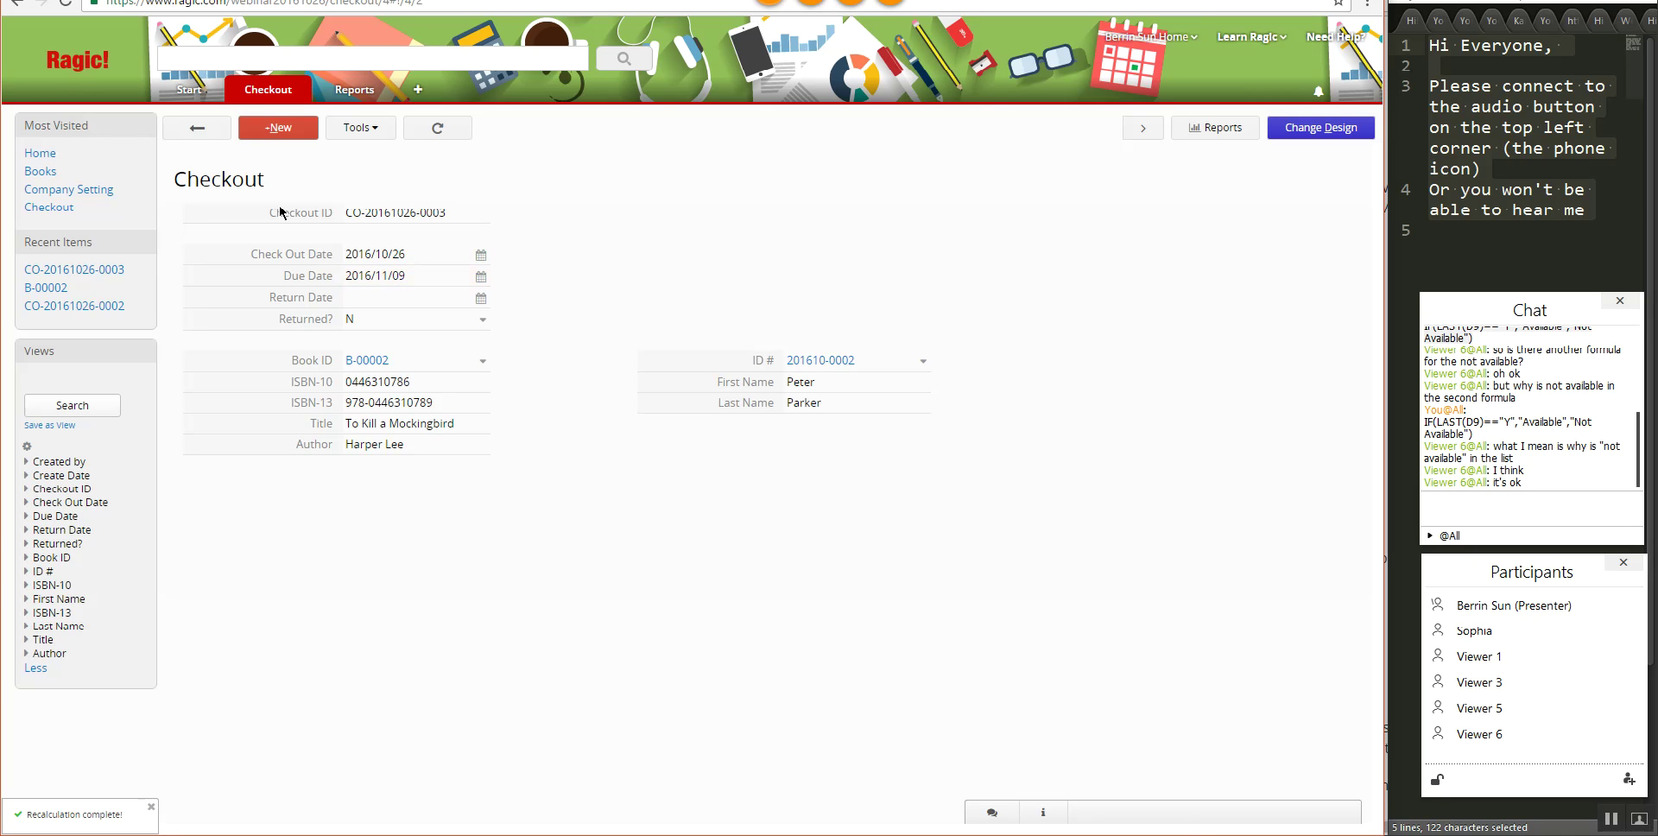
left_click(200, 129)
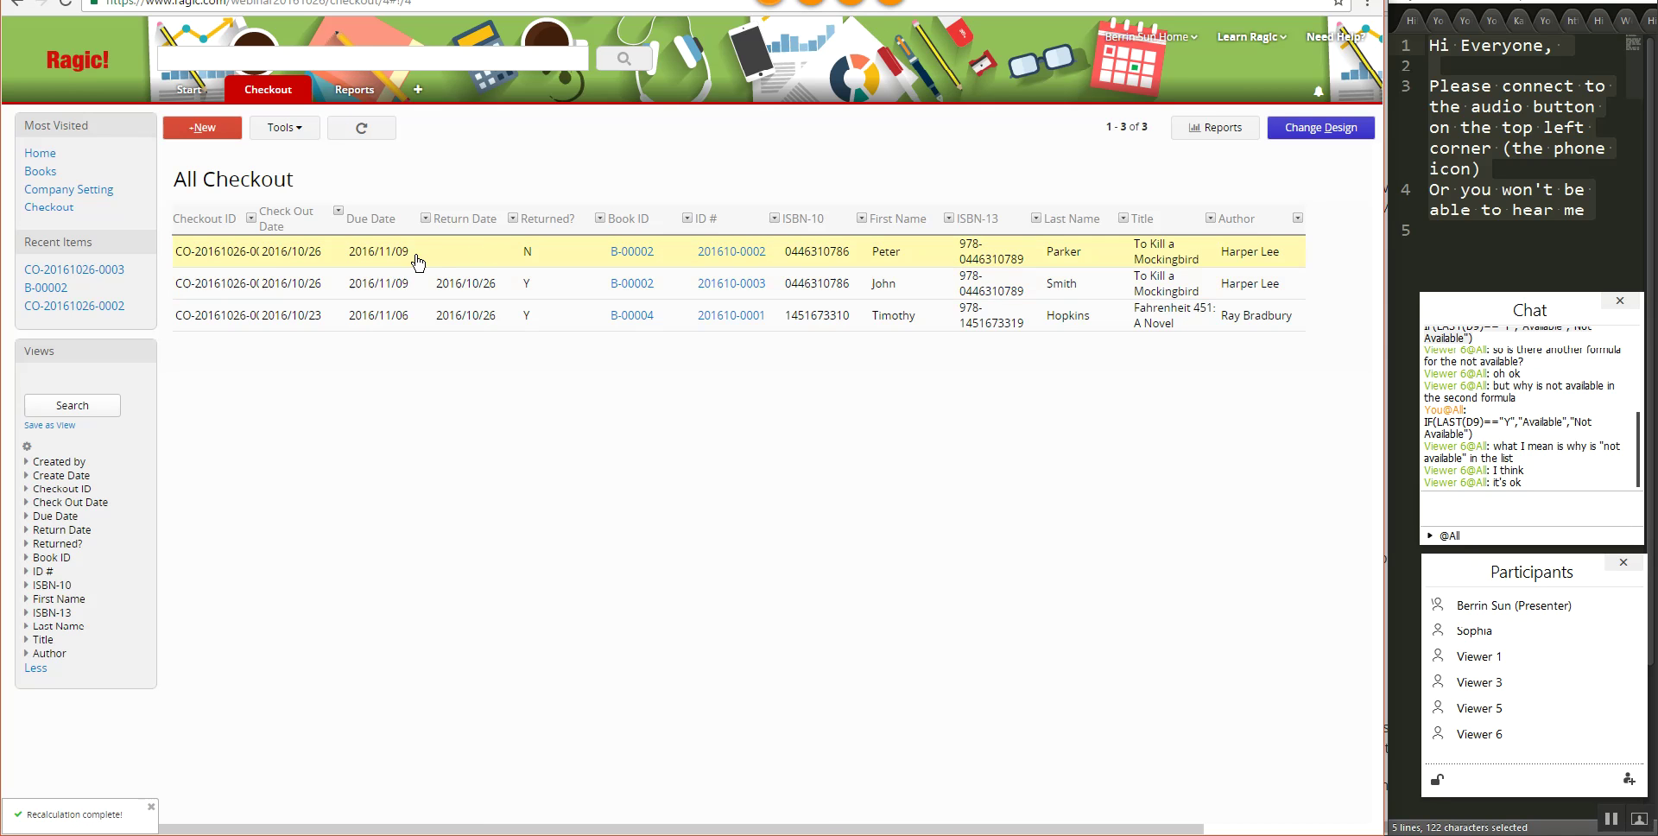
left_click(529, 300)
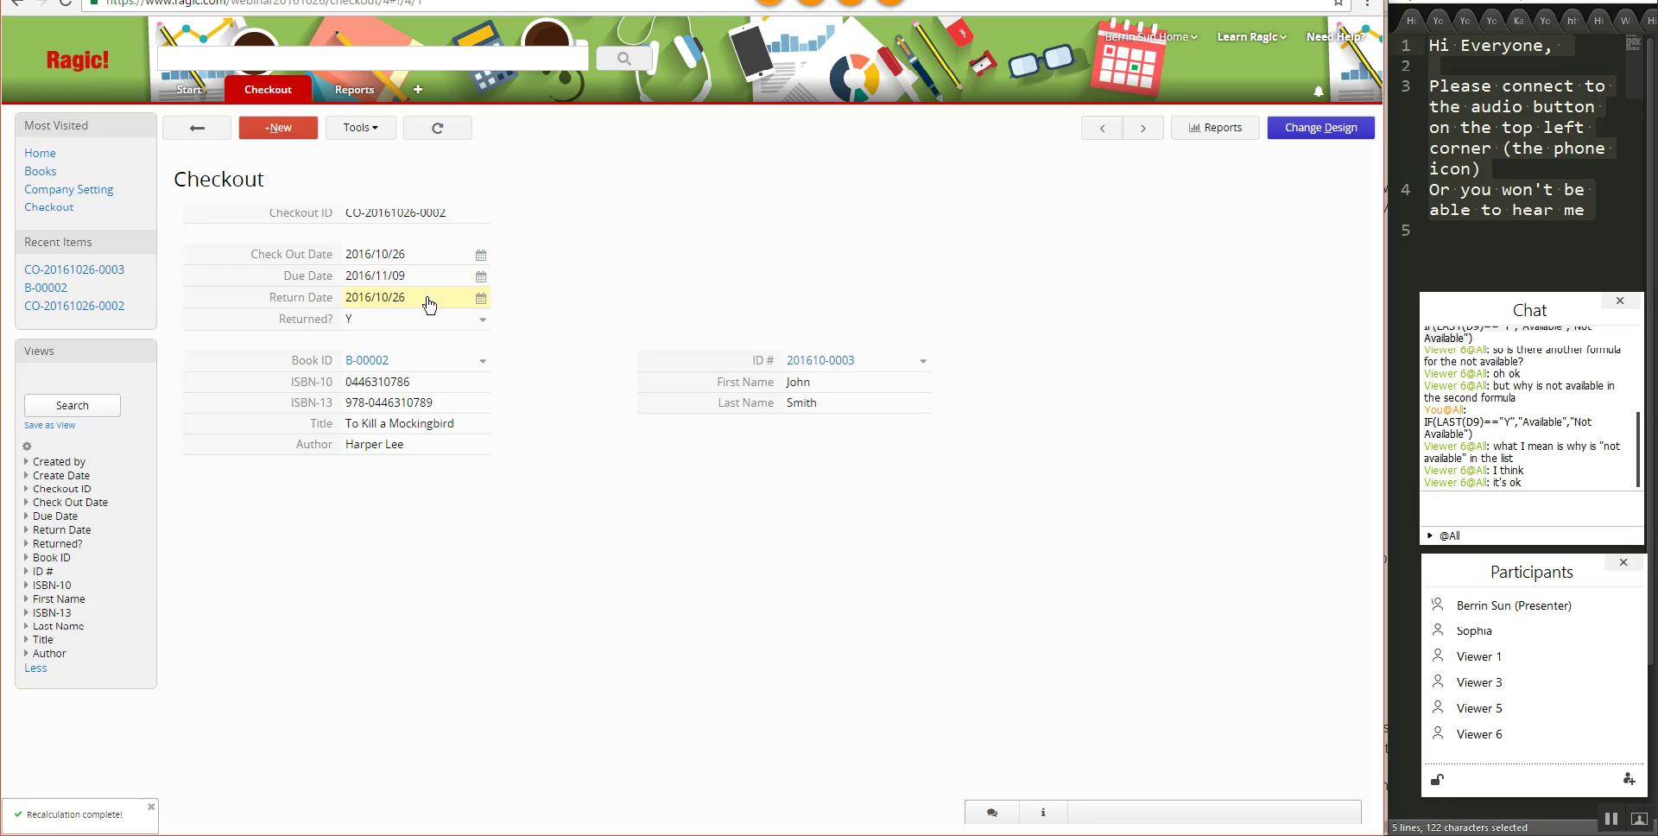
left_click(198, 128)
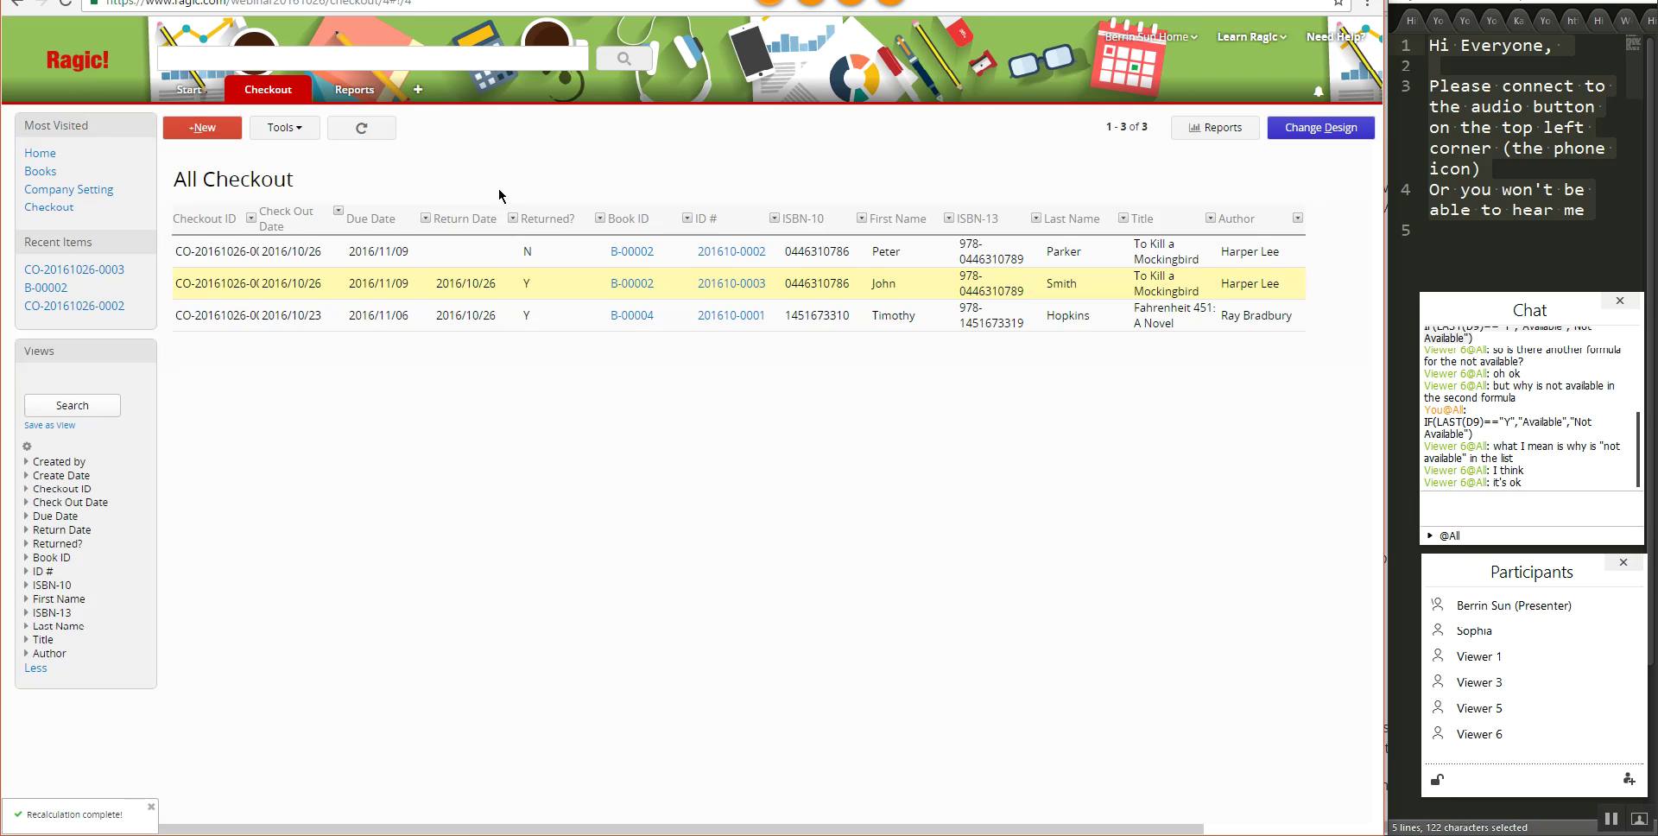
left_click(454, 247)
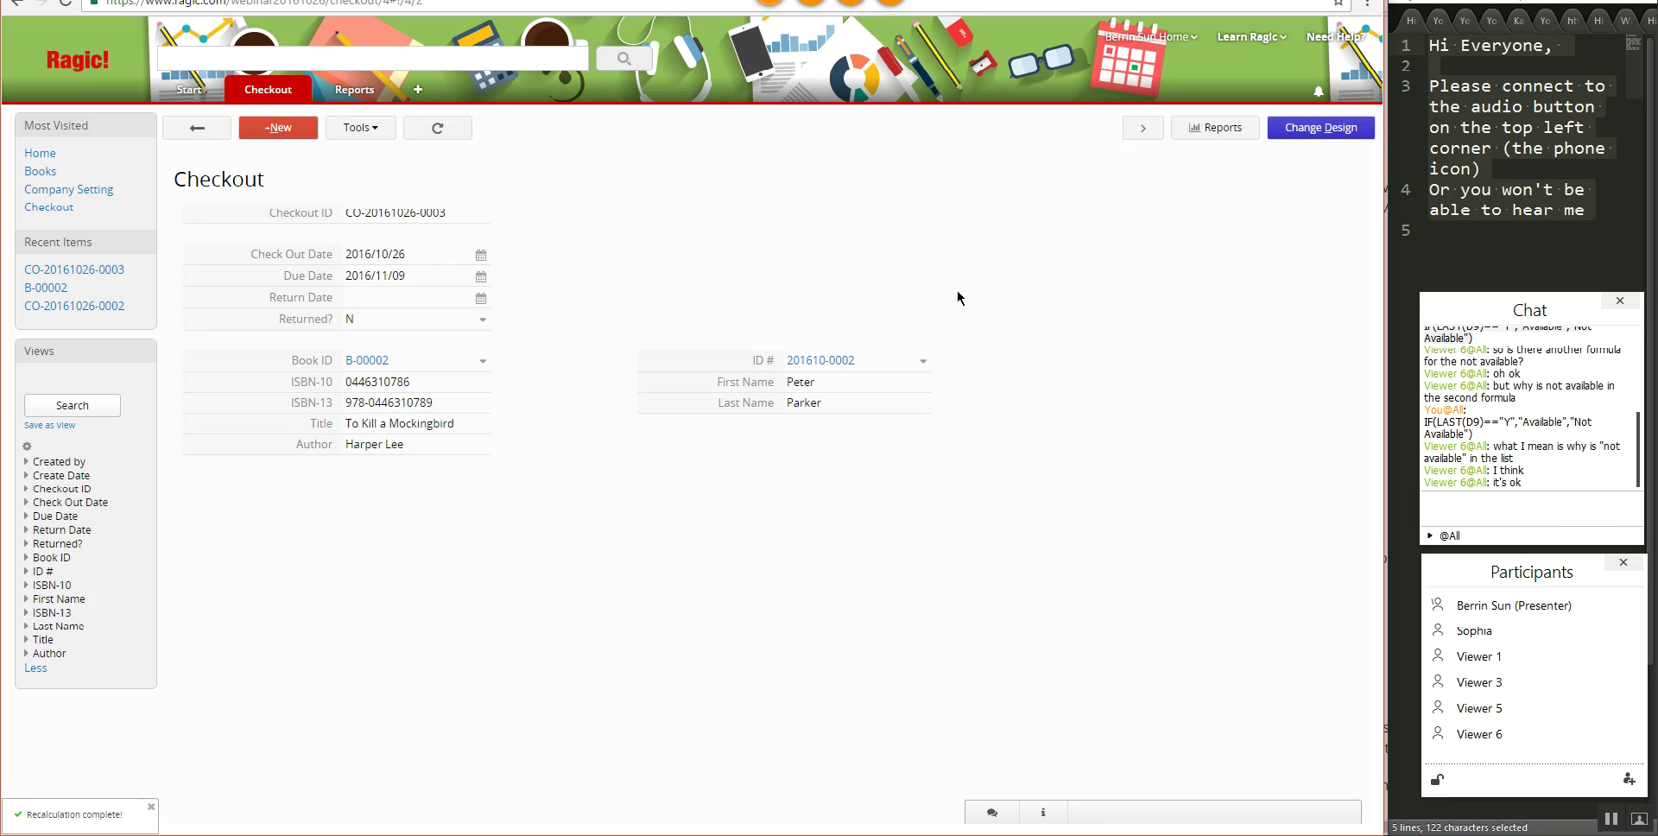
mouse_move(268, 90)
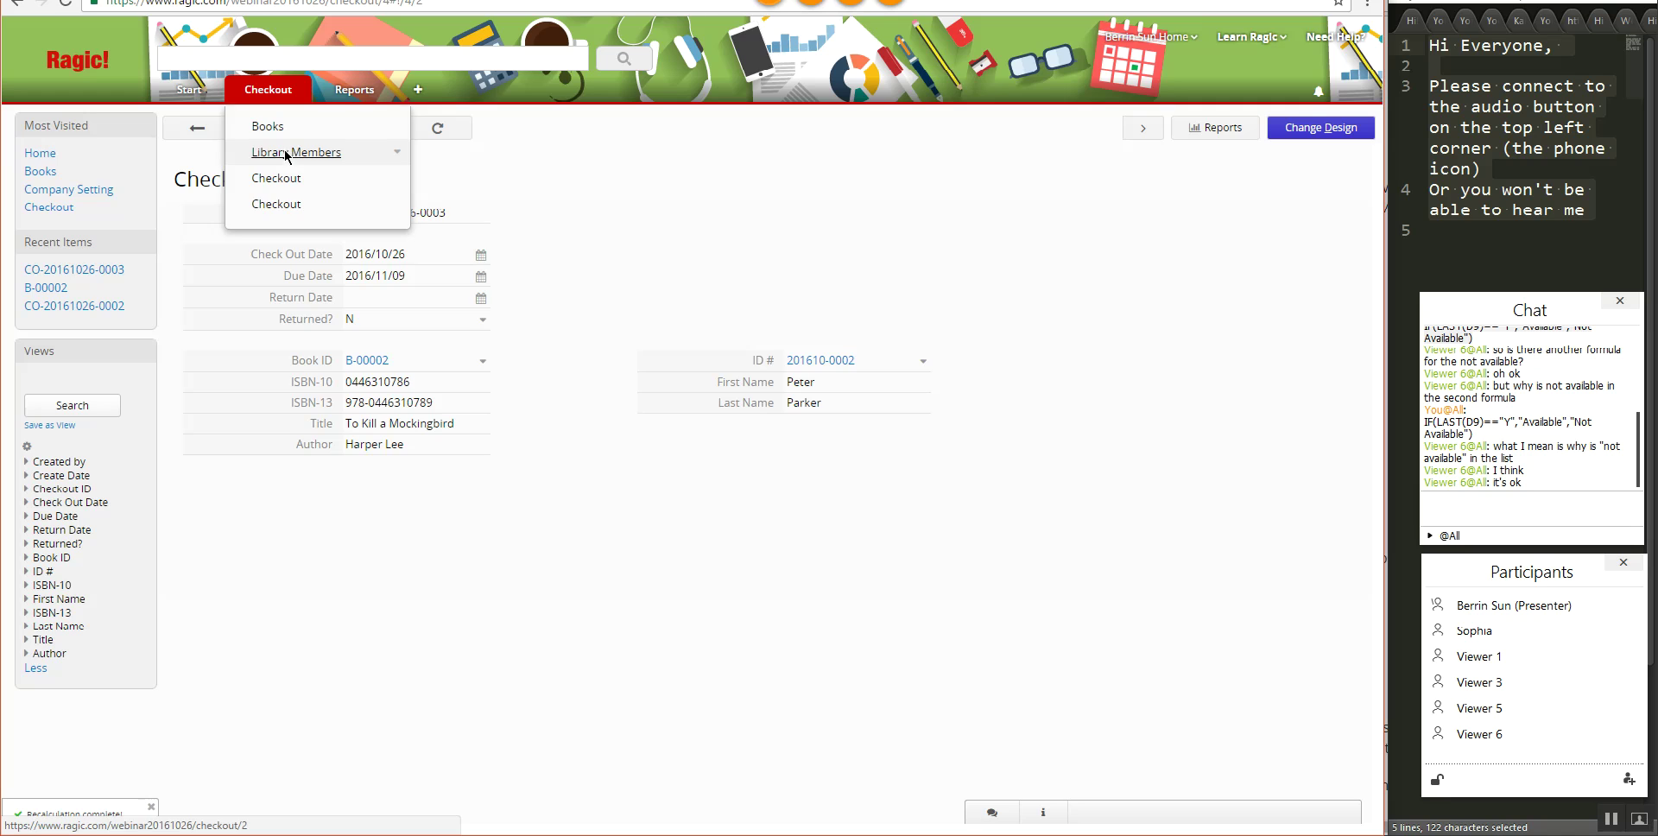
left_click(287, 154)
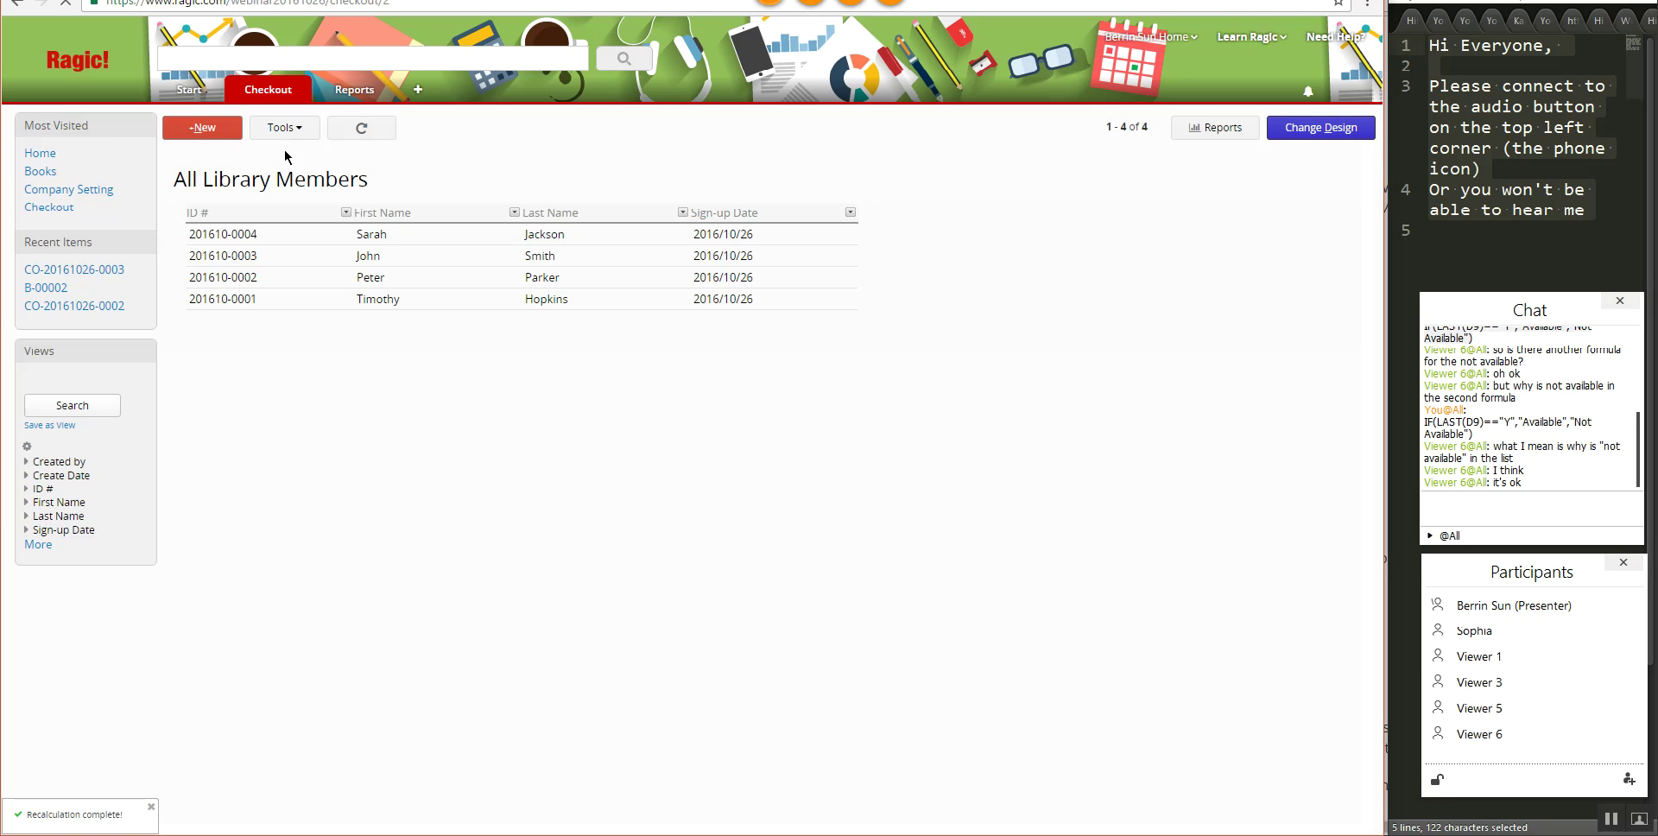
left_click(418, 239)
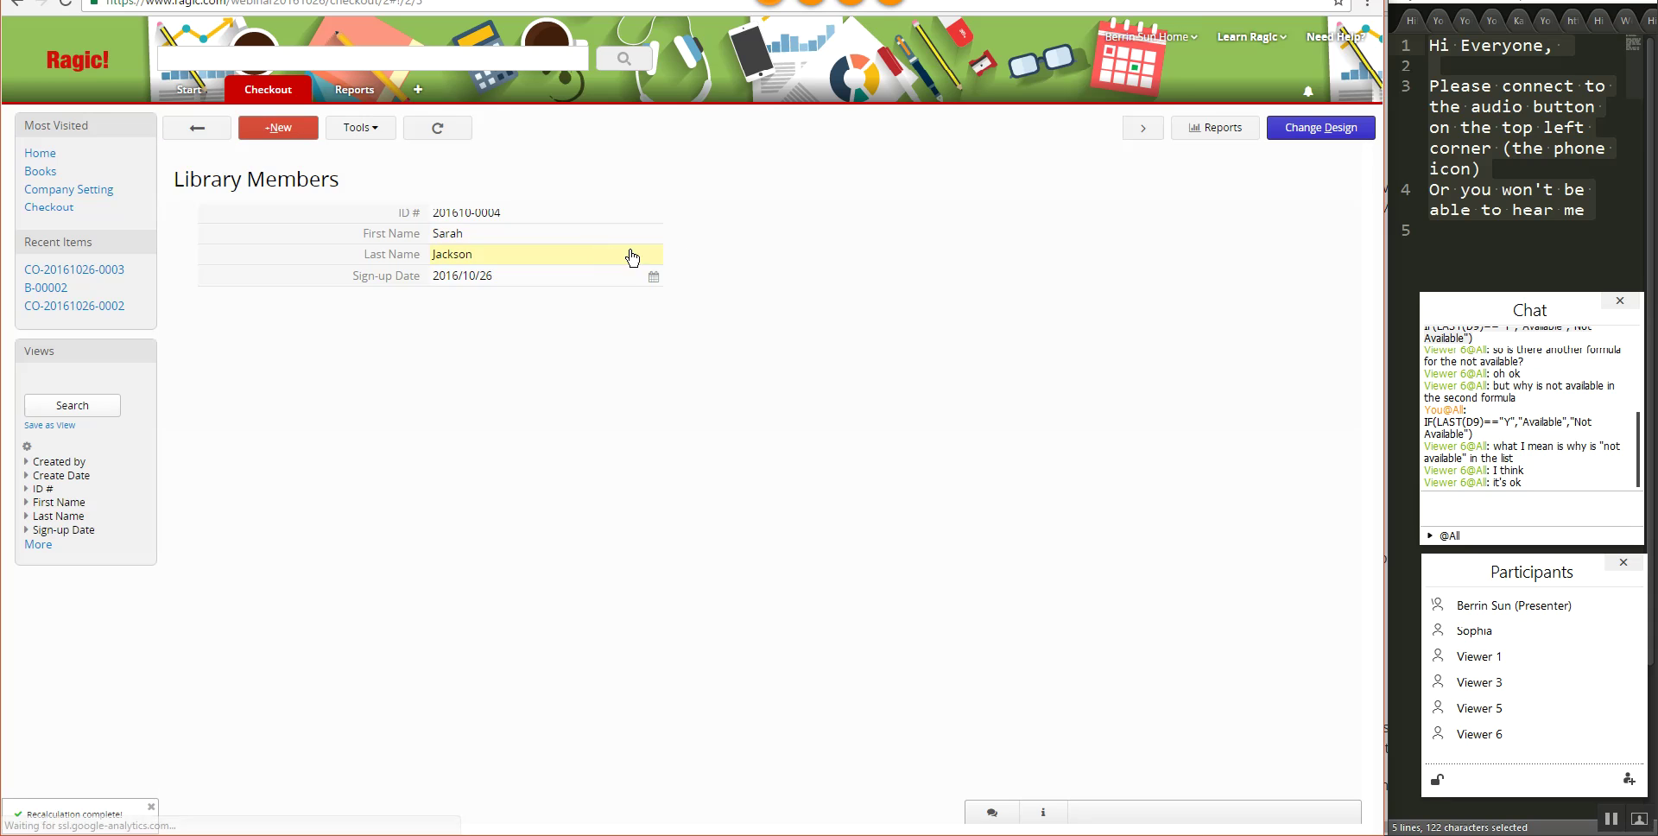
left_click(1325, 133)
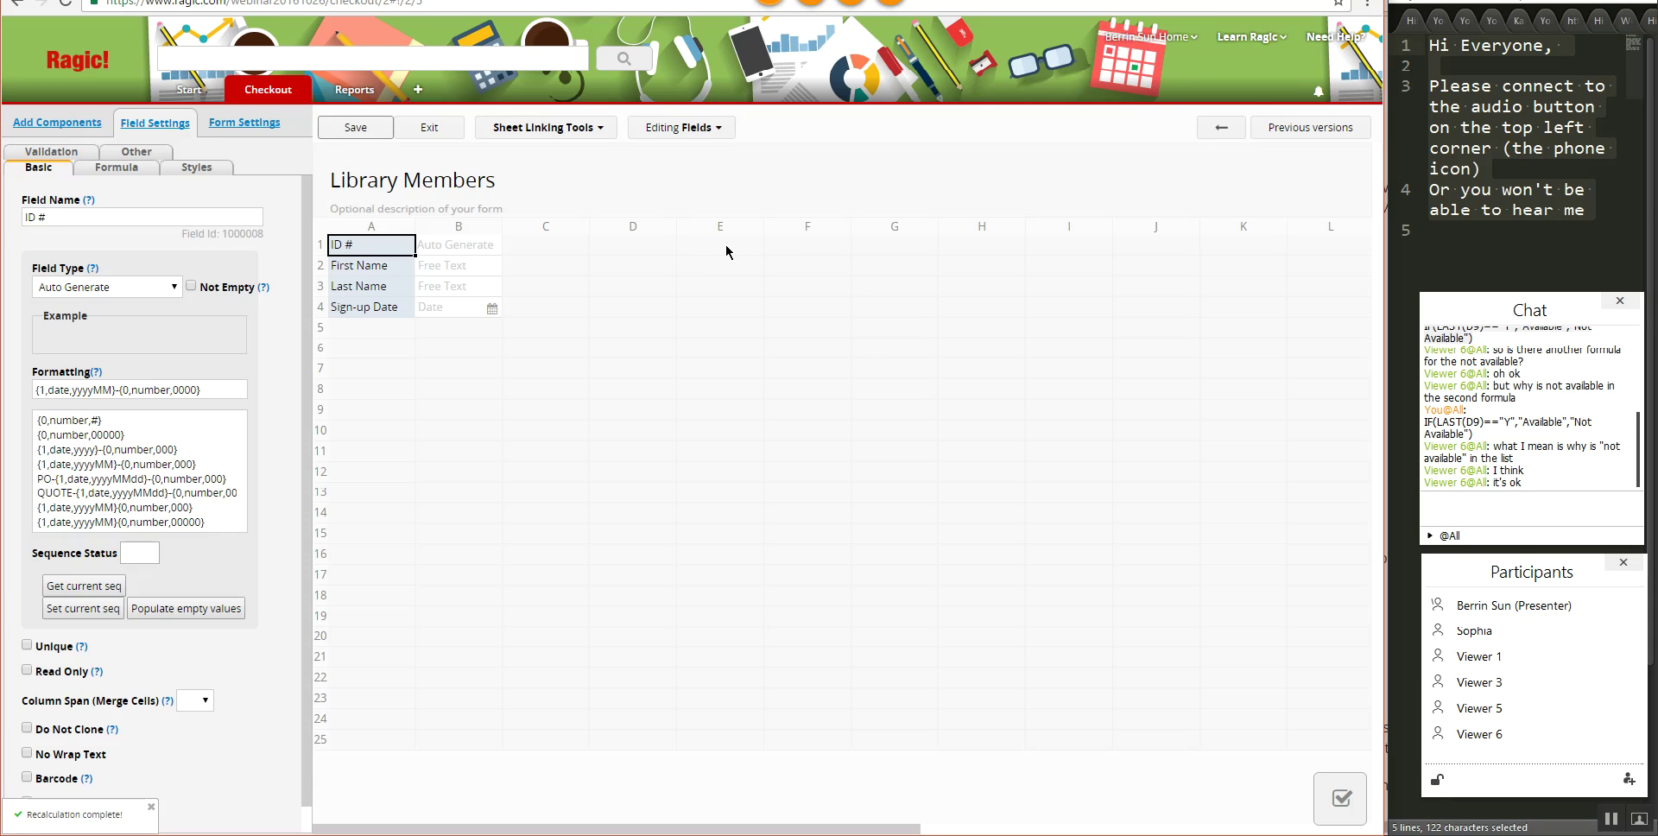
left_click(377, 345)
type("L")
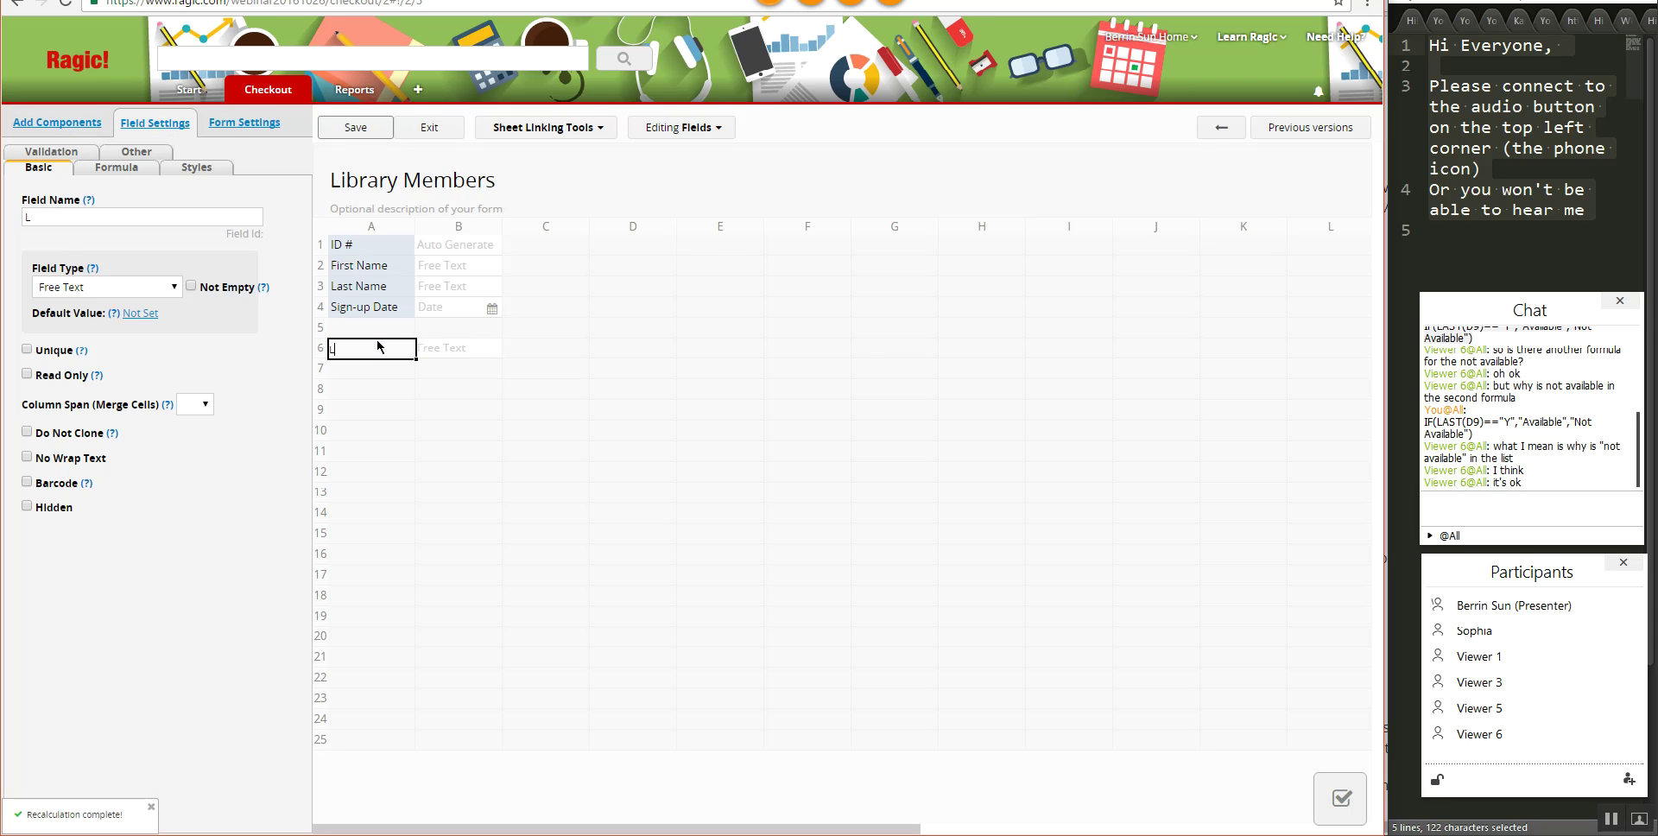
type("ibrary Member E-ma")
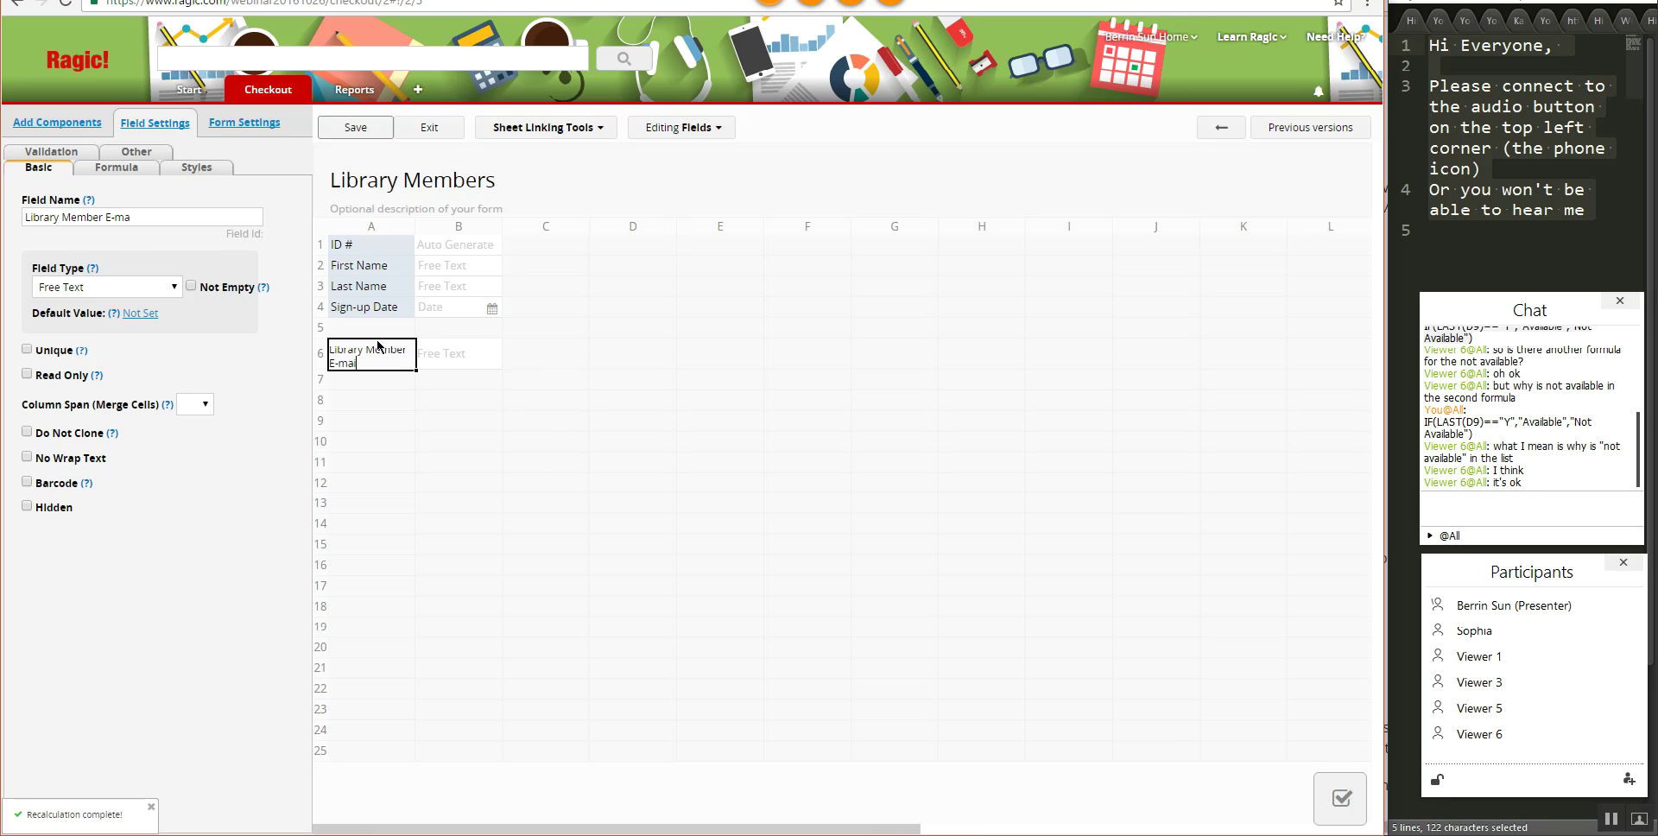
type("il")
left_click(354, 128)
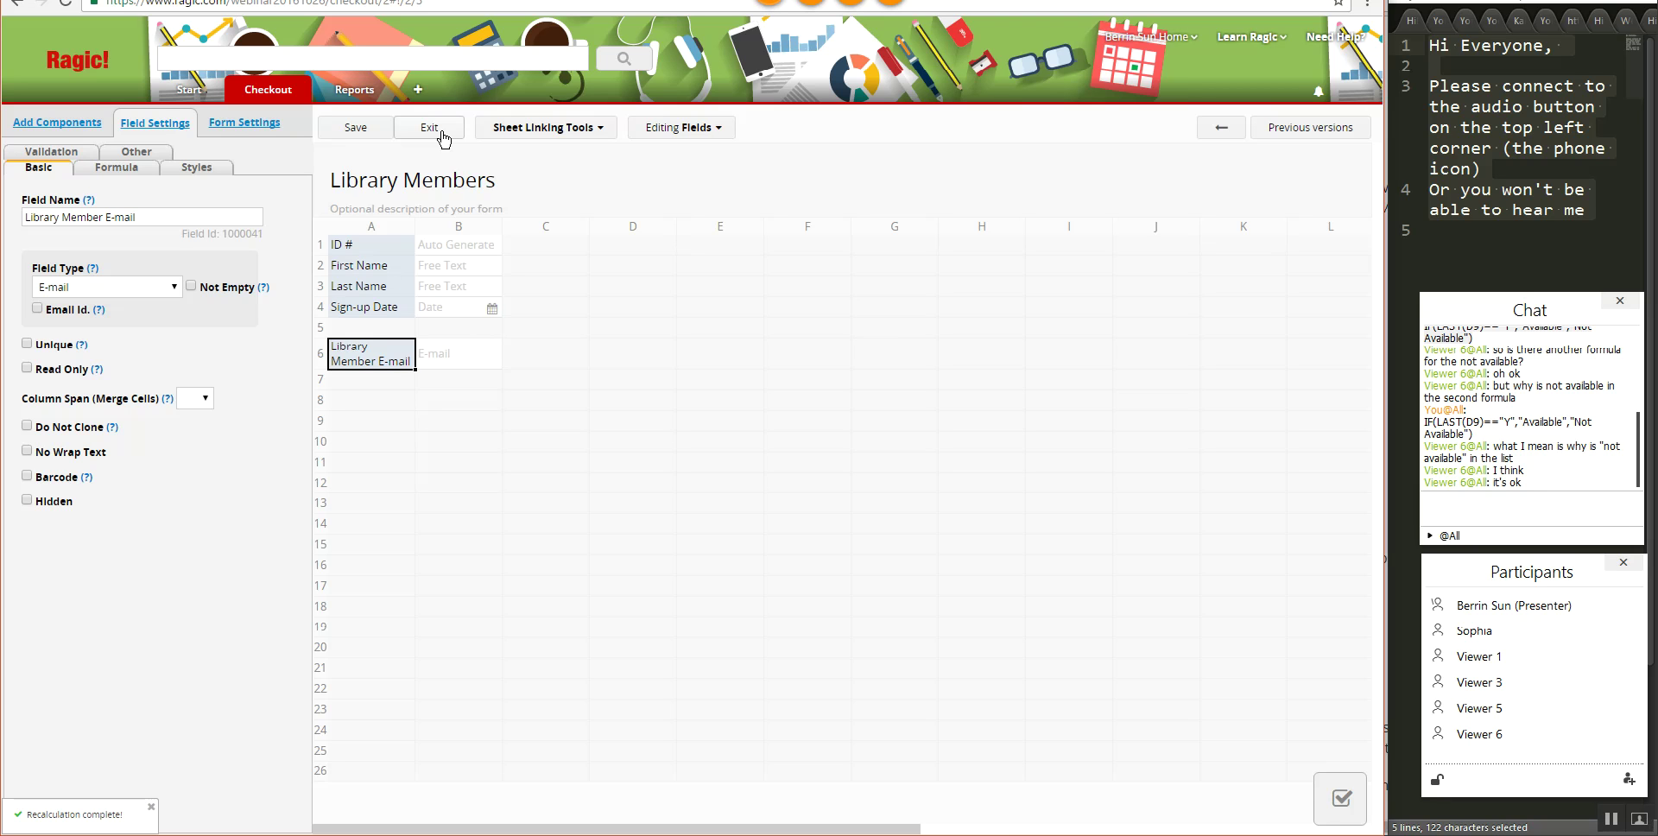
left_click(442, 138)
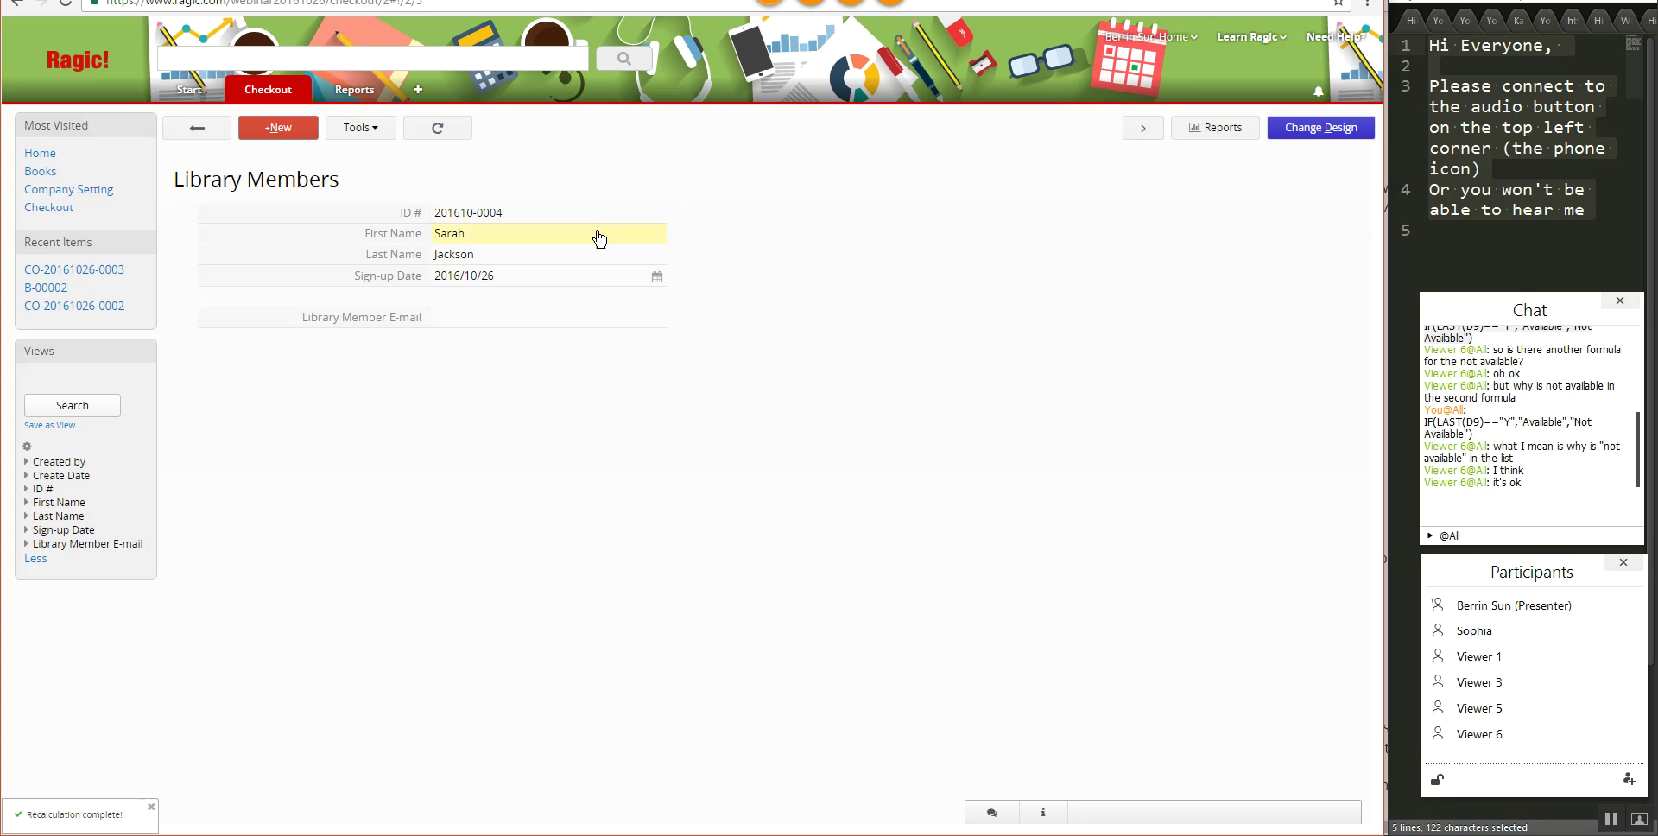
left_click(198, 131)
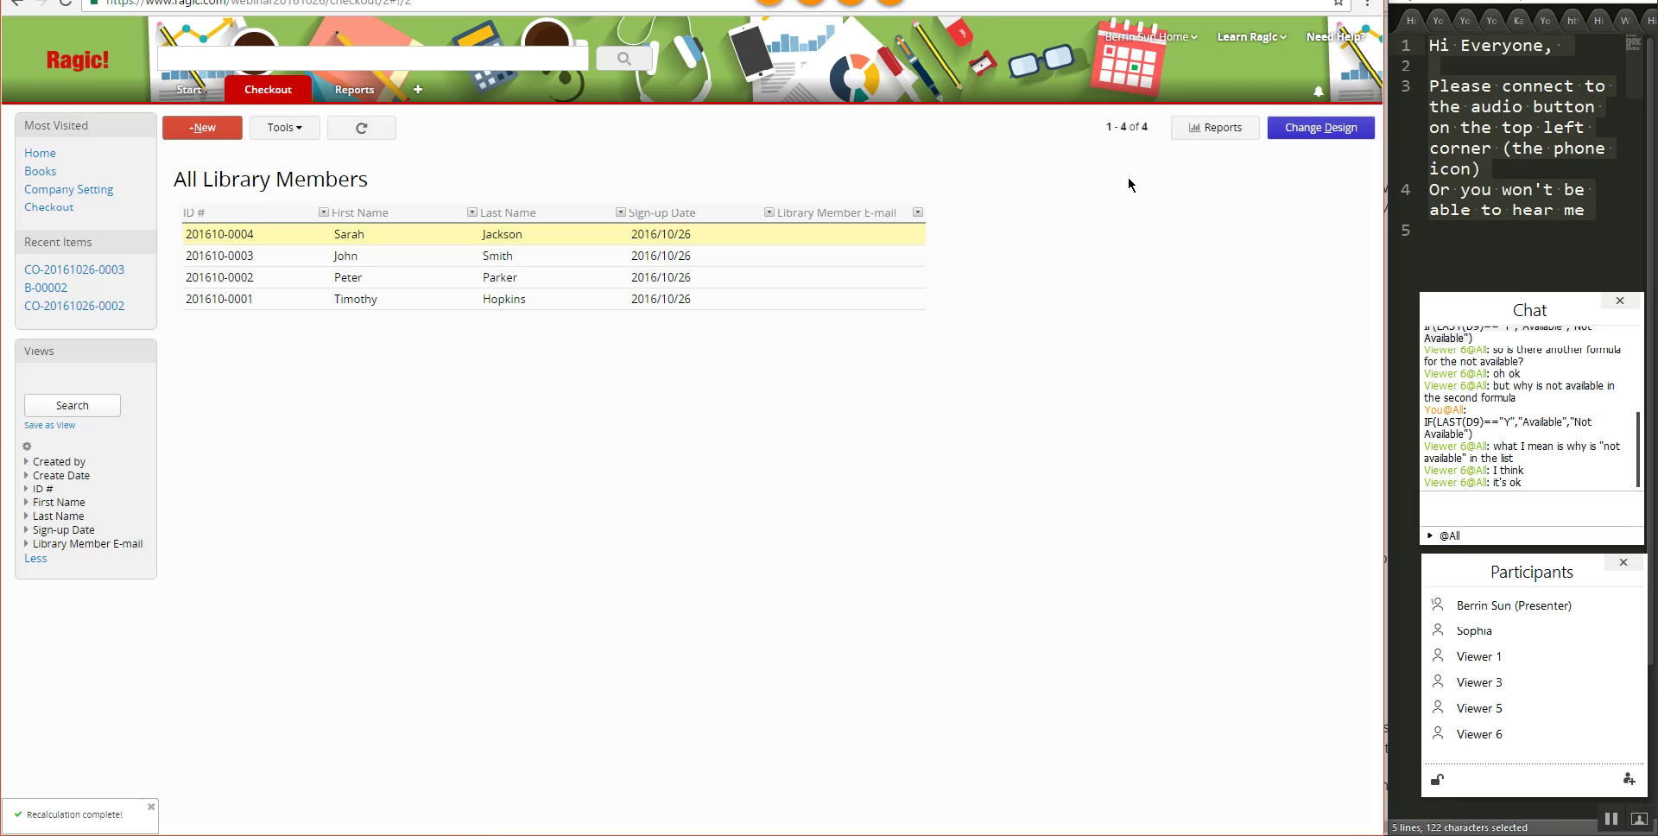
- Fill in each member's e-mail address in the Library Member E-mail column and save
left_click(907, 238)
left_click(850, 234)
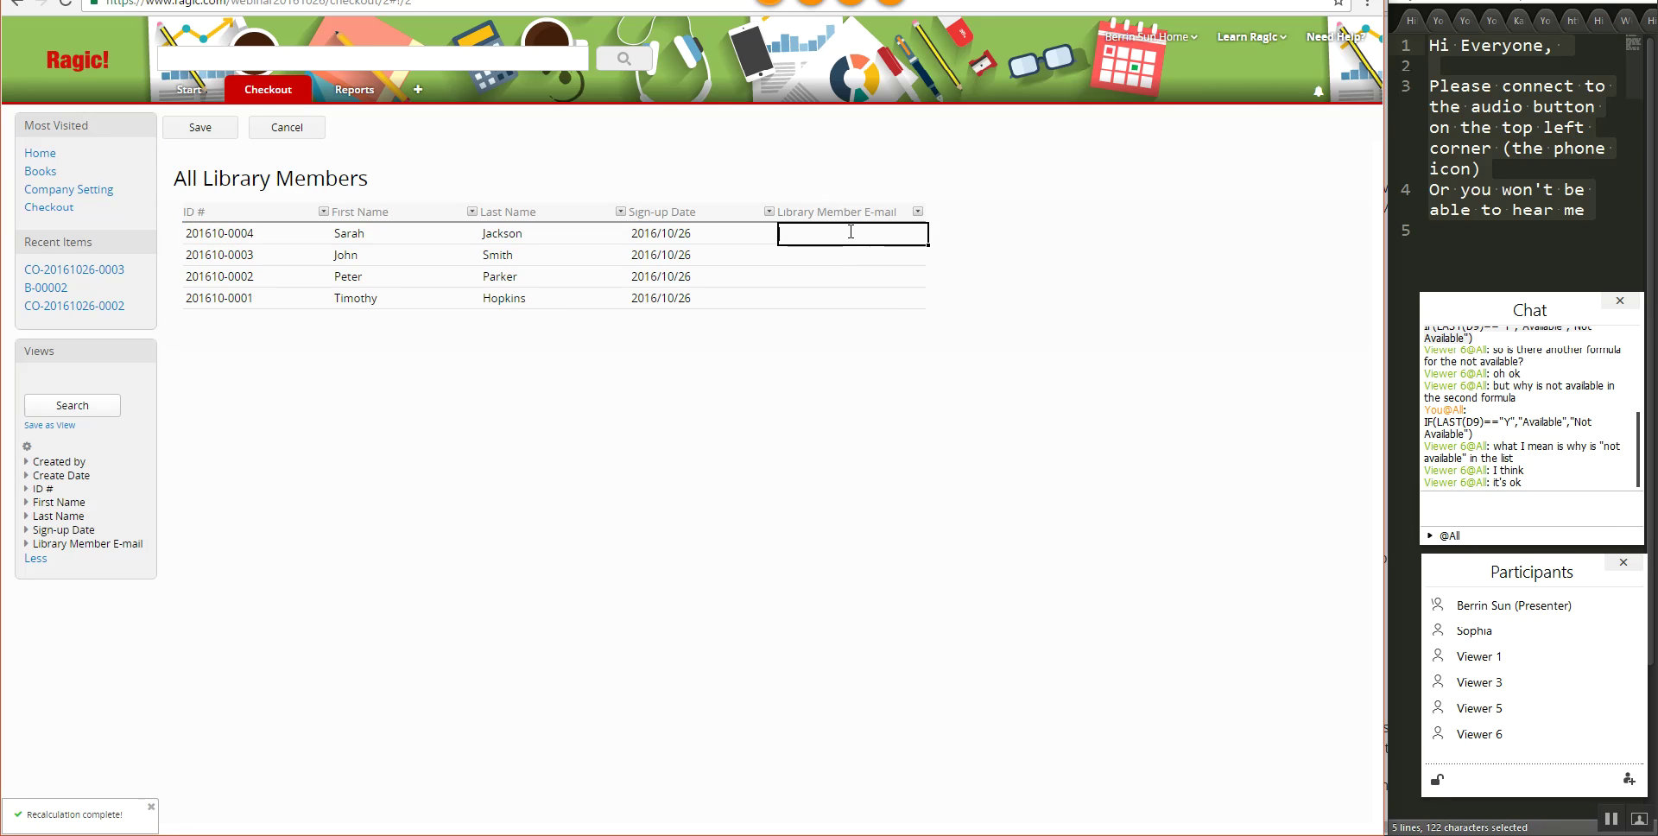
type("sjackson@")
type("example.com")
key("Return")
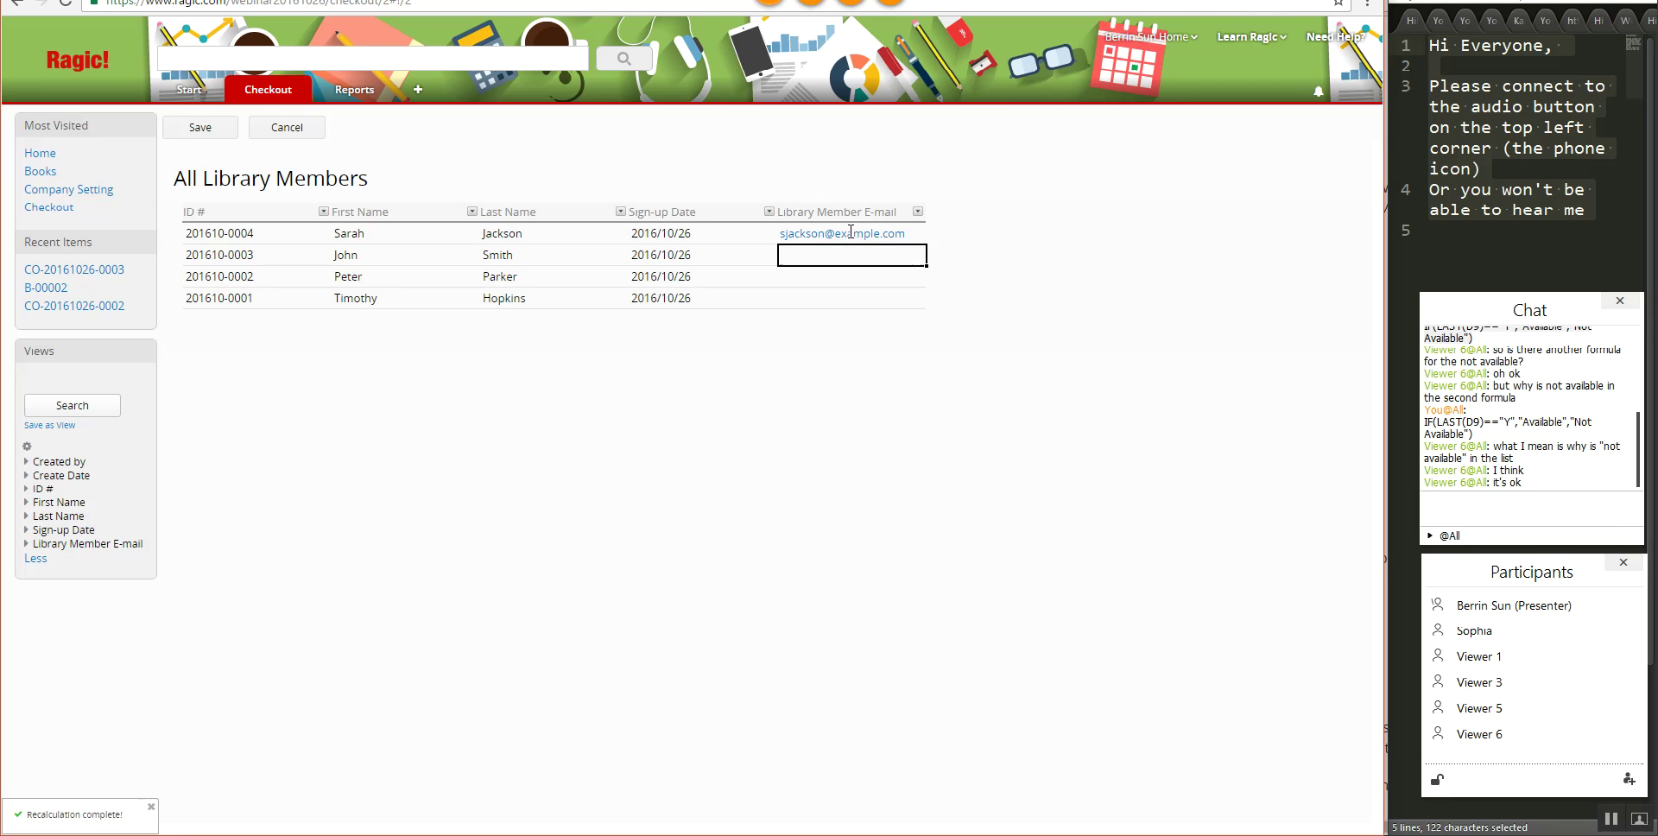
type("jsmith")
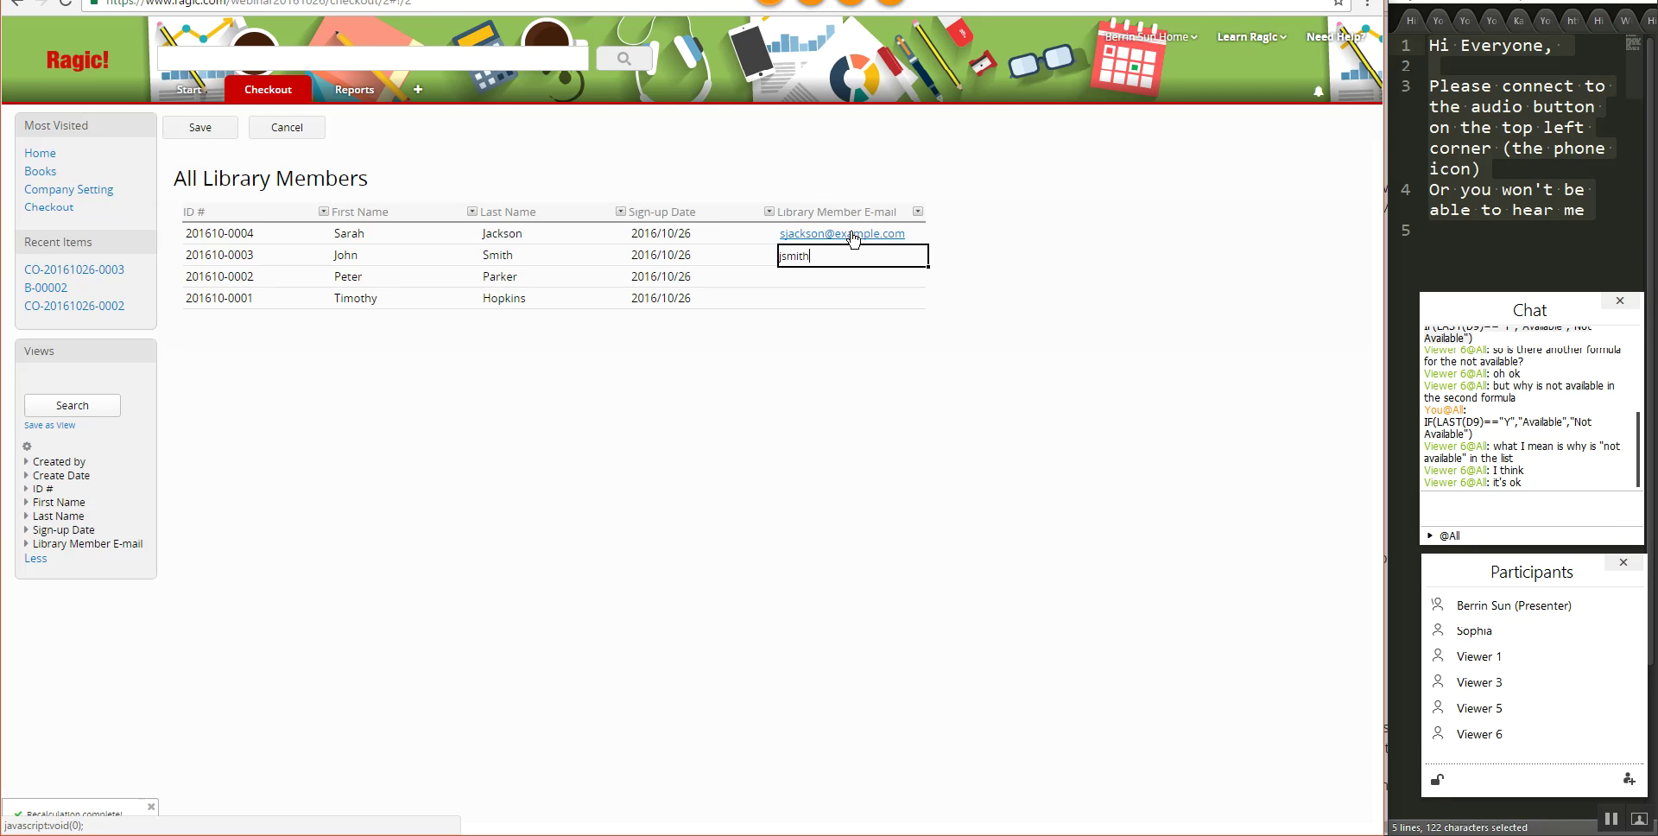
type("@example.com")
key("Return")
type("pe")
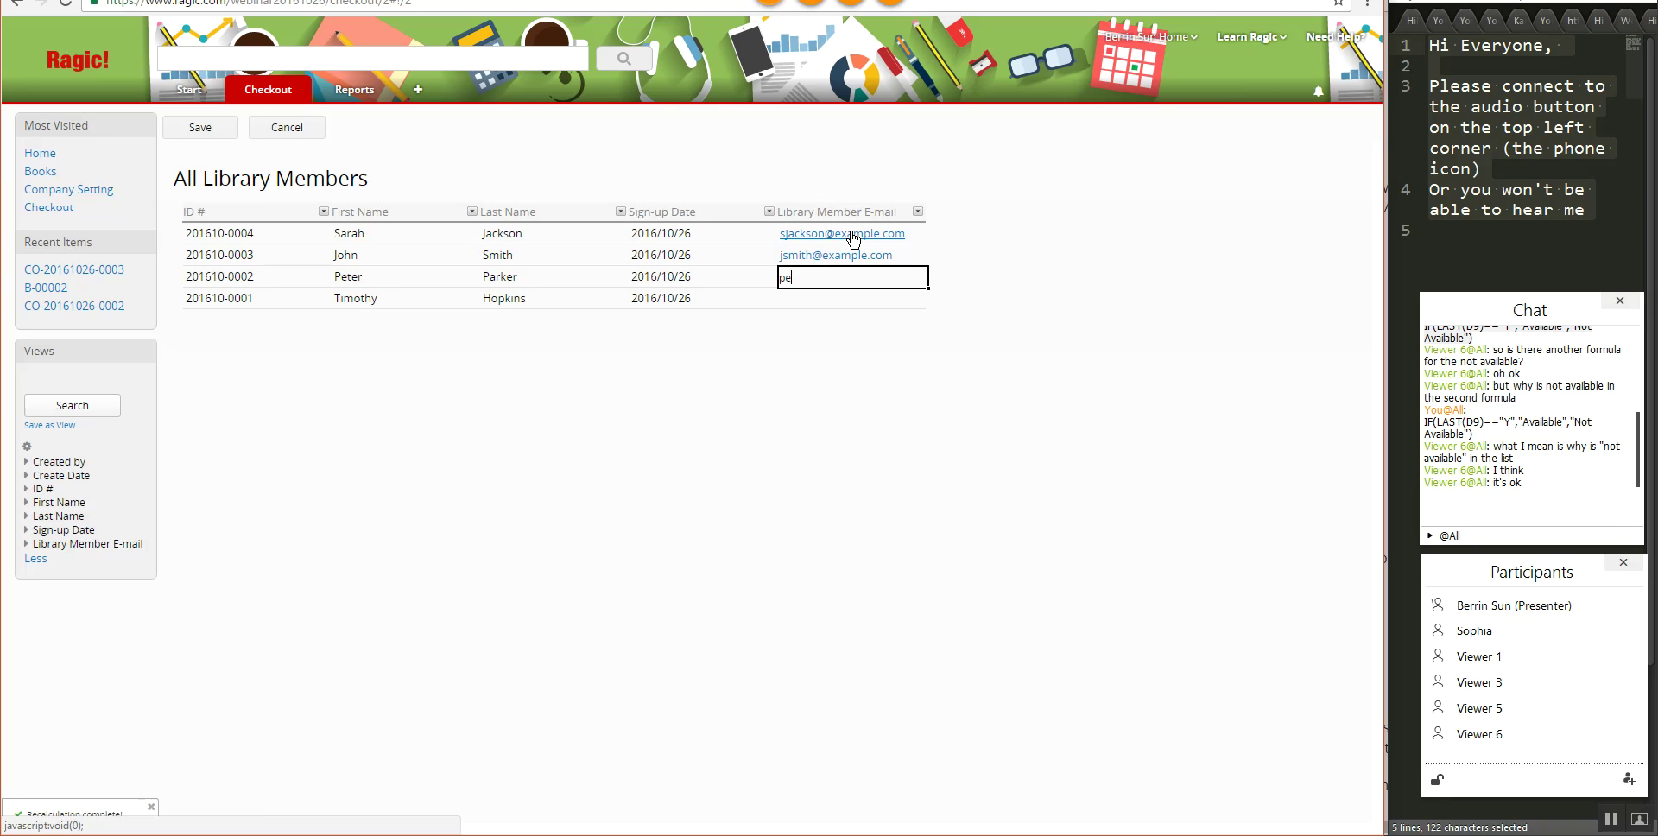
type("terparket@example.com")
key("Return")
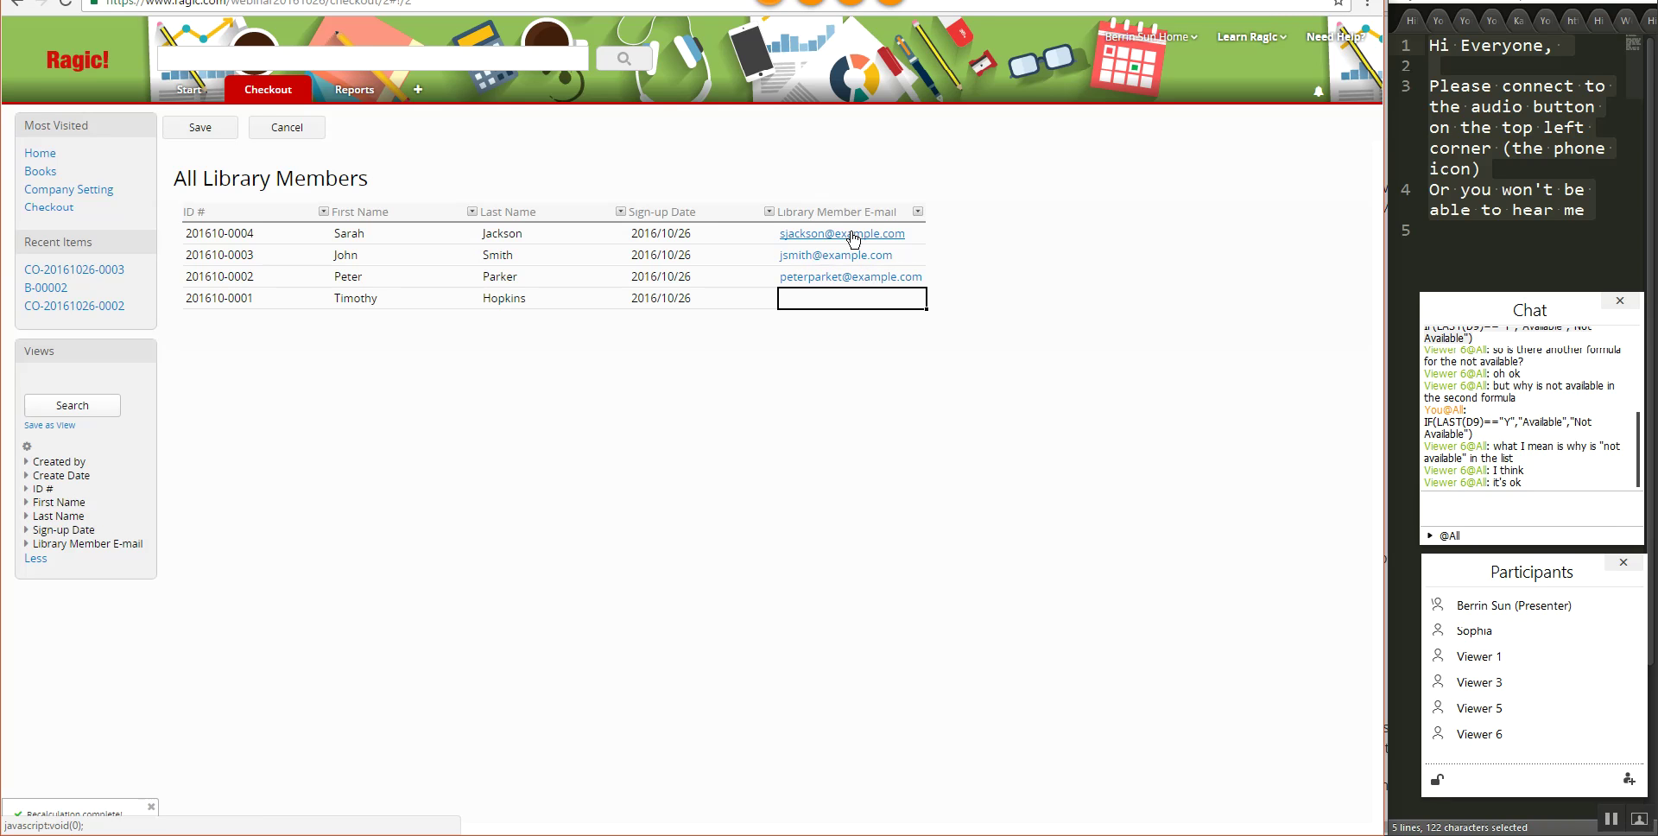
type("thop")
type("kins@")
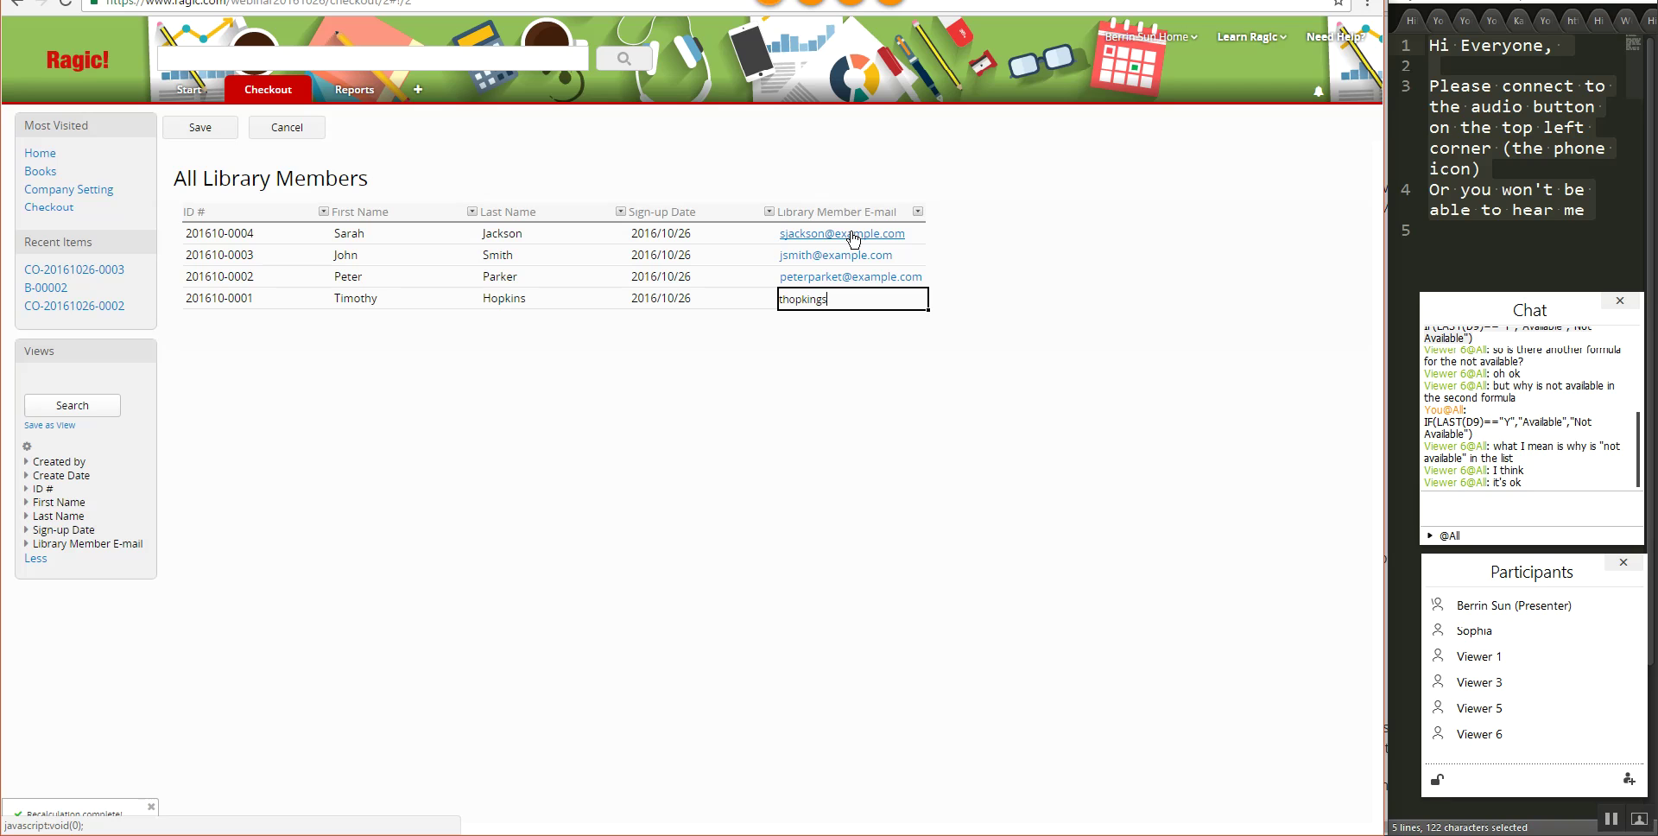
type("example.com")
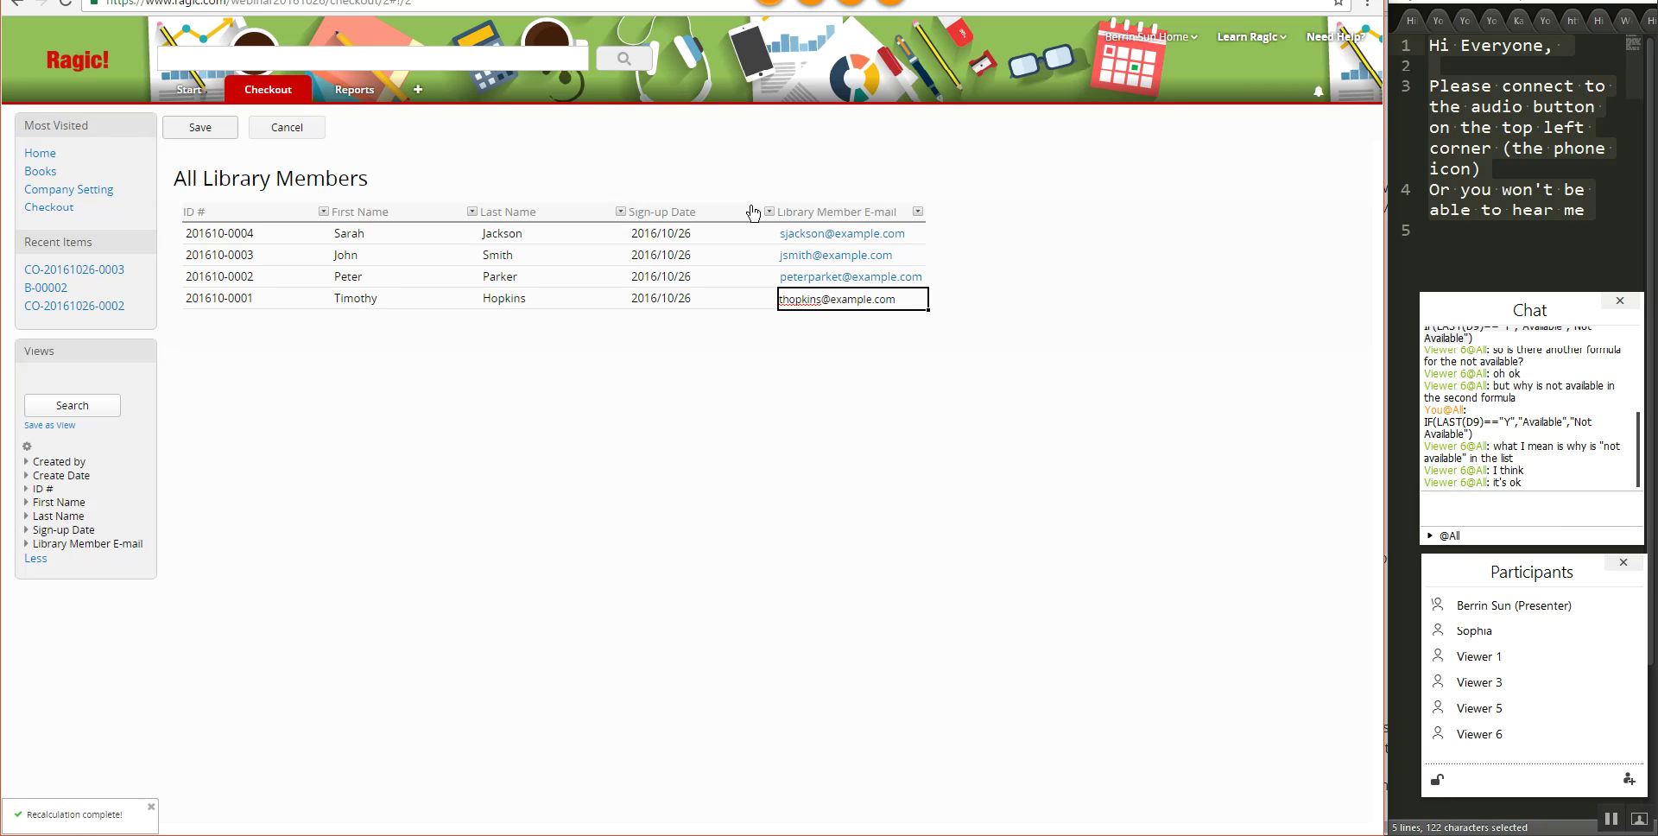
key("Return")
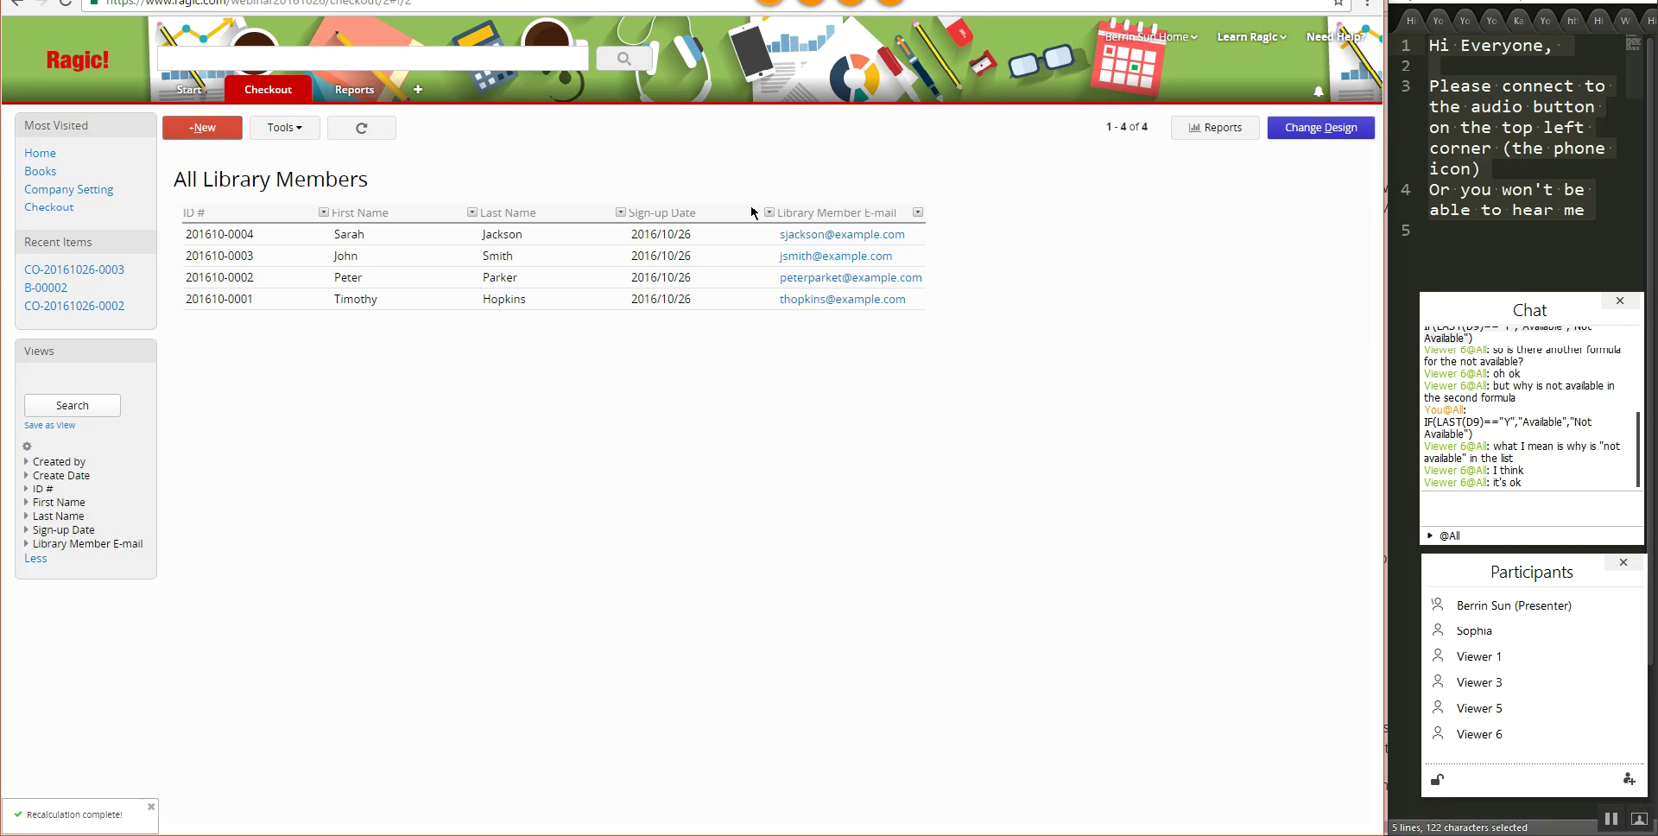
- Open the first record in the Checkout sheet
mouse_move(274, 99)
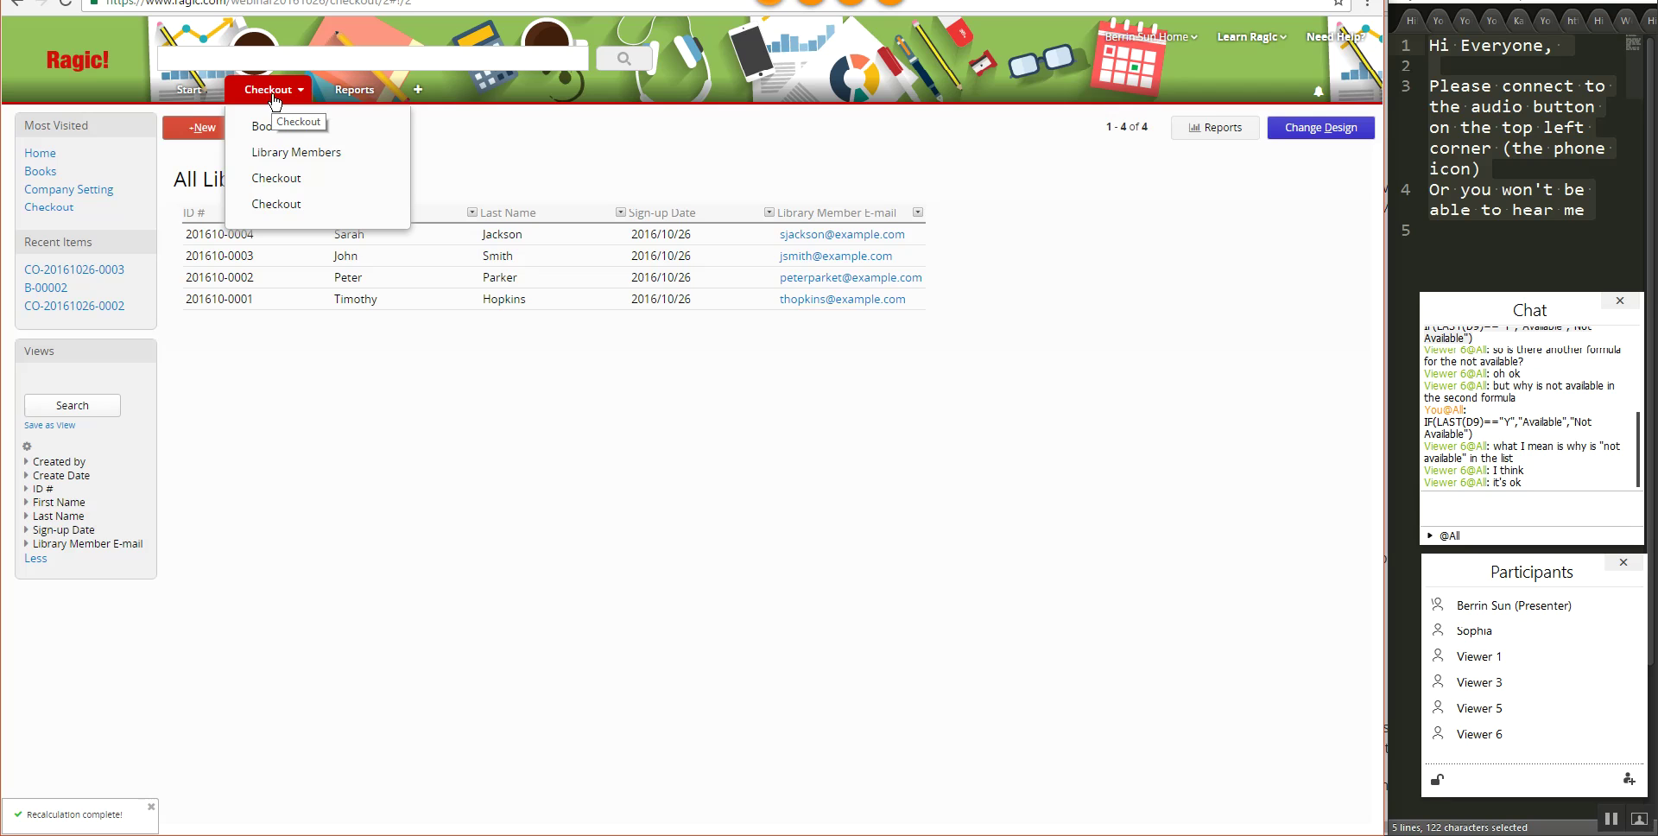
left_click(288, 204)
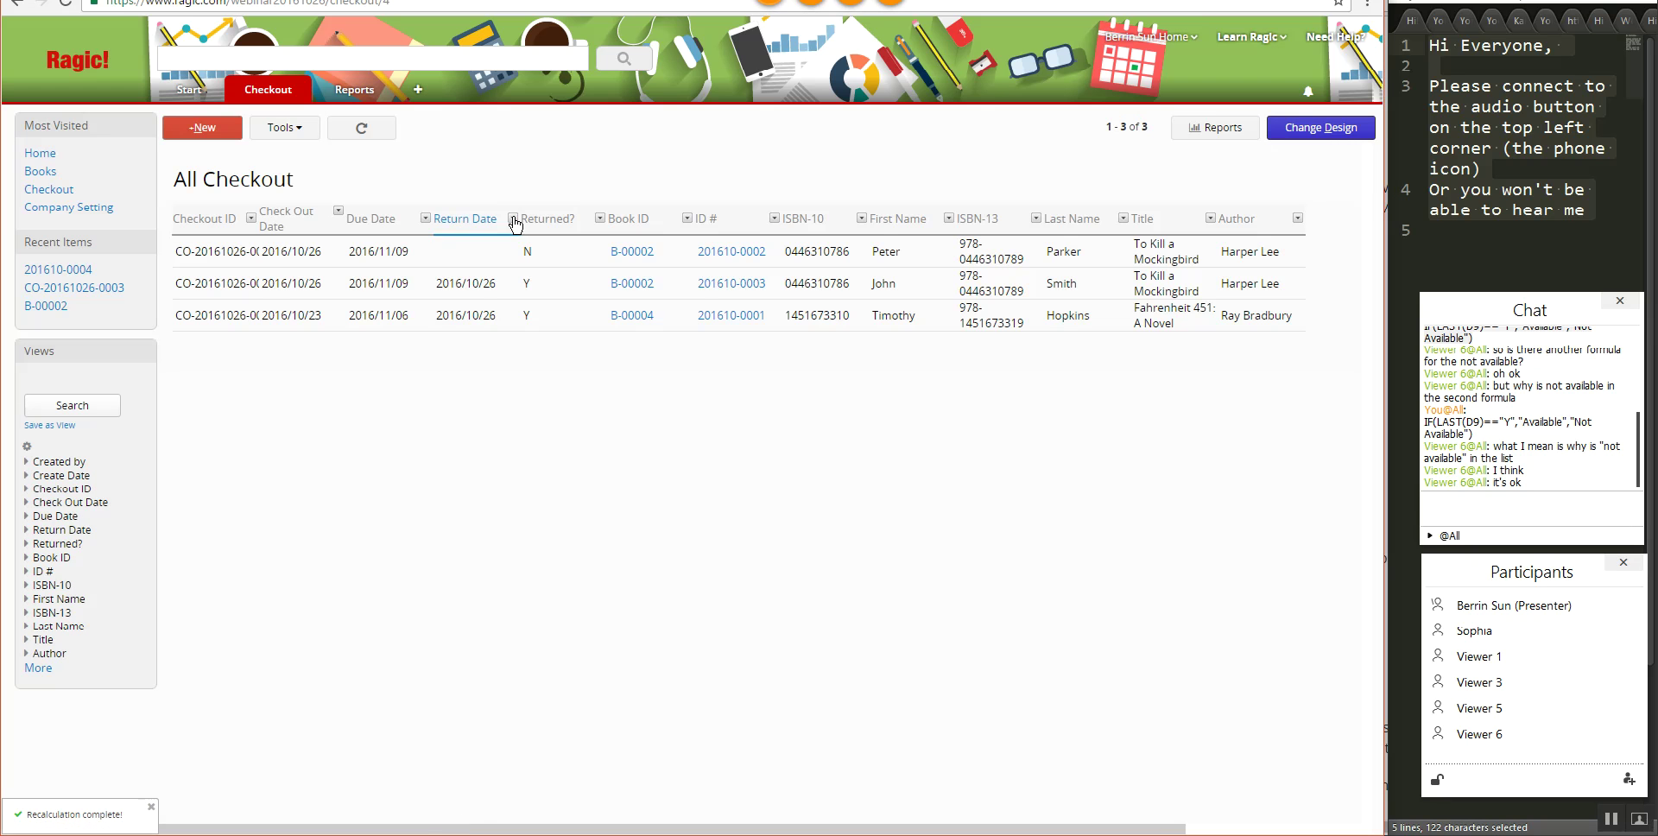
left_click(489, 249)
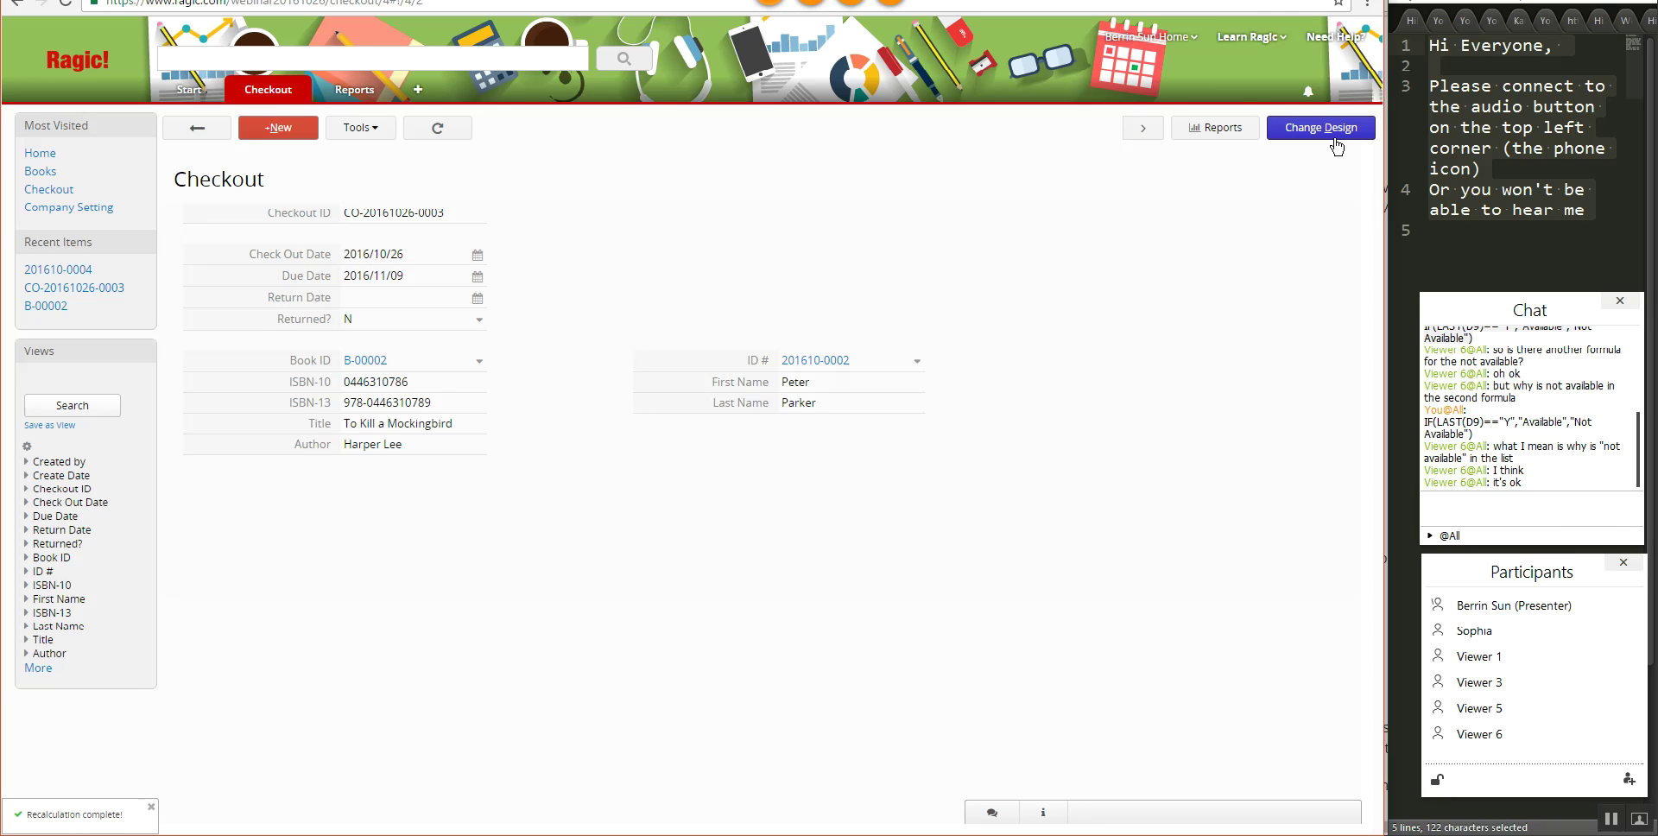
- Use Link & load to pull Library Member E-mail into the Checkout form and save the design
left_click(1345, 140)
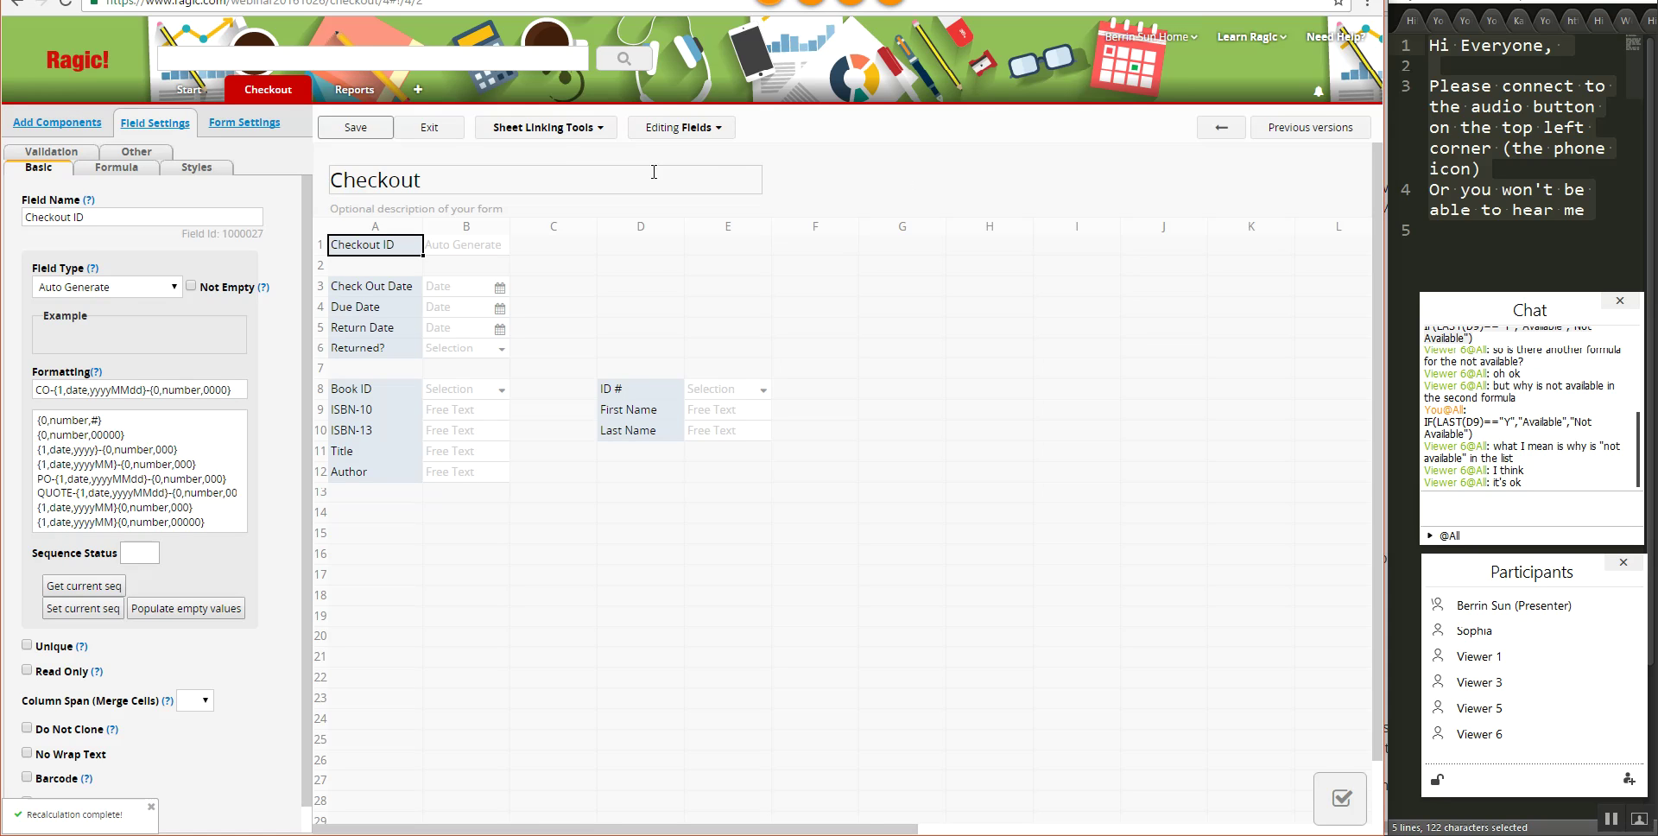
left_click(563, 129)
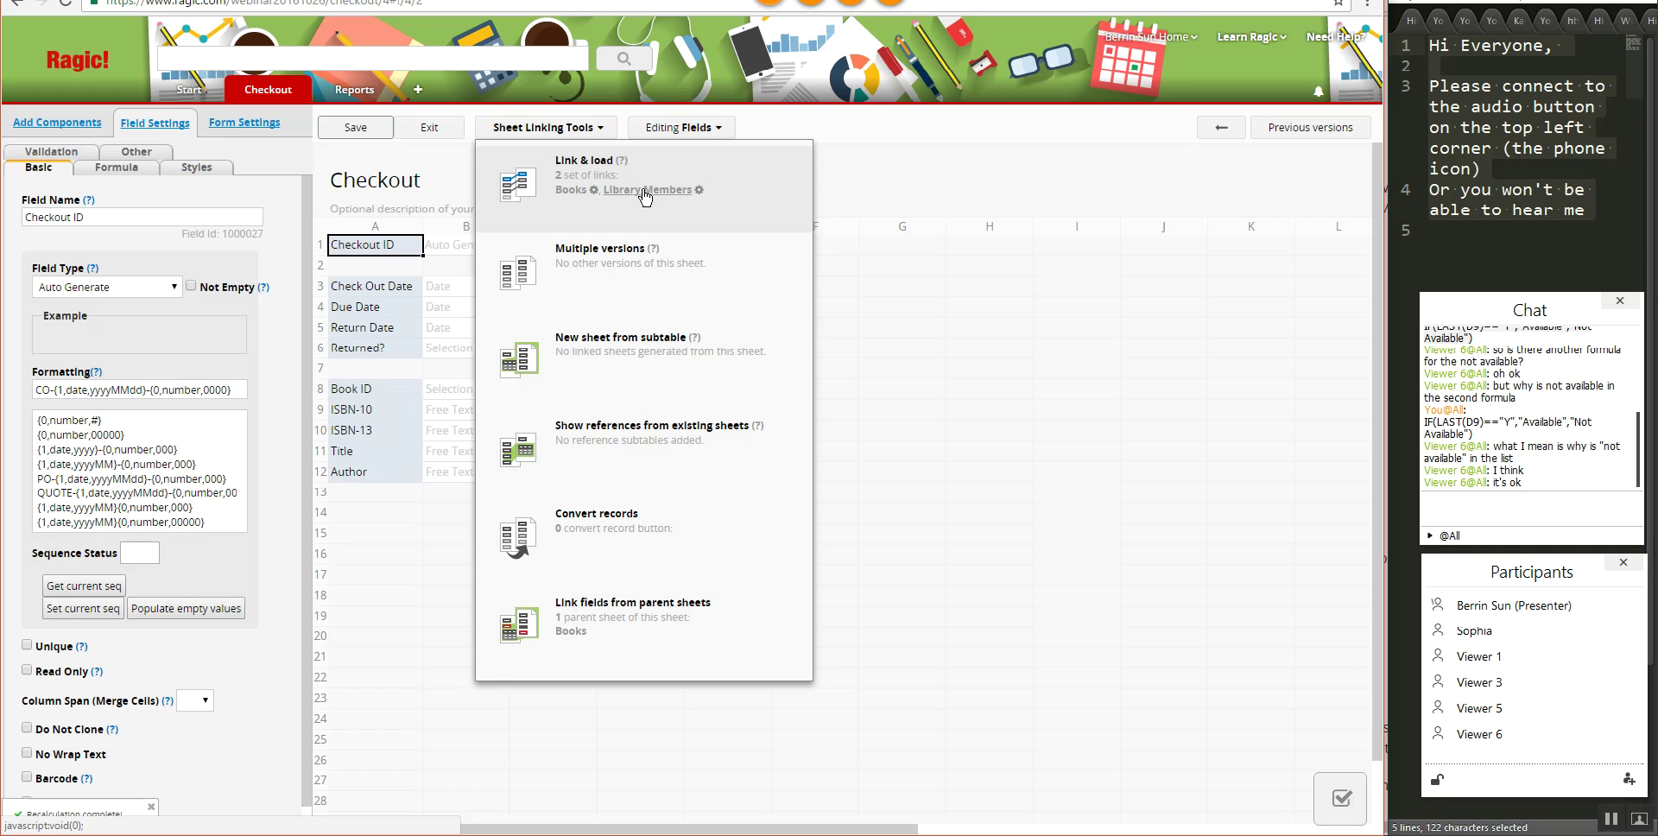
left_click(646, 195)
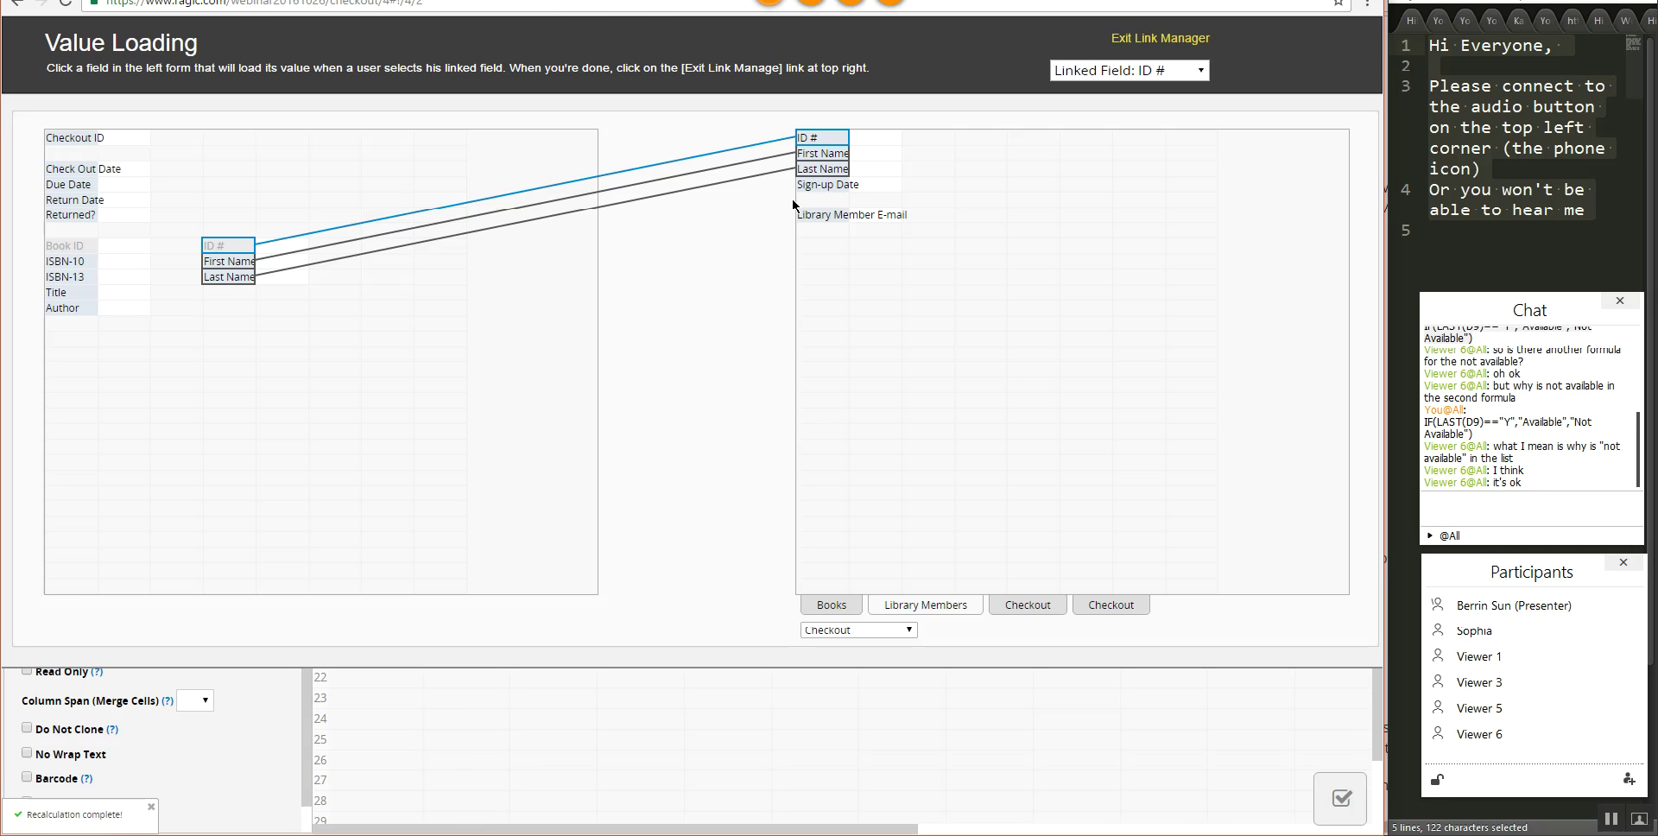
left_click(211, 292)
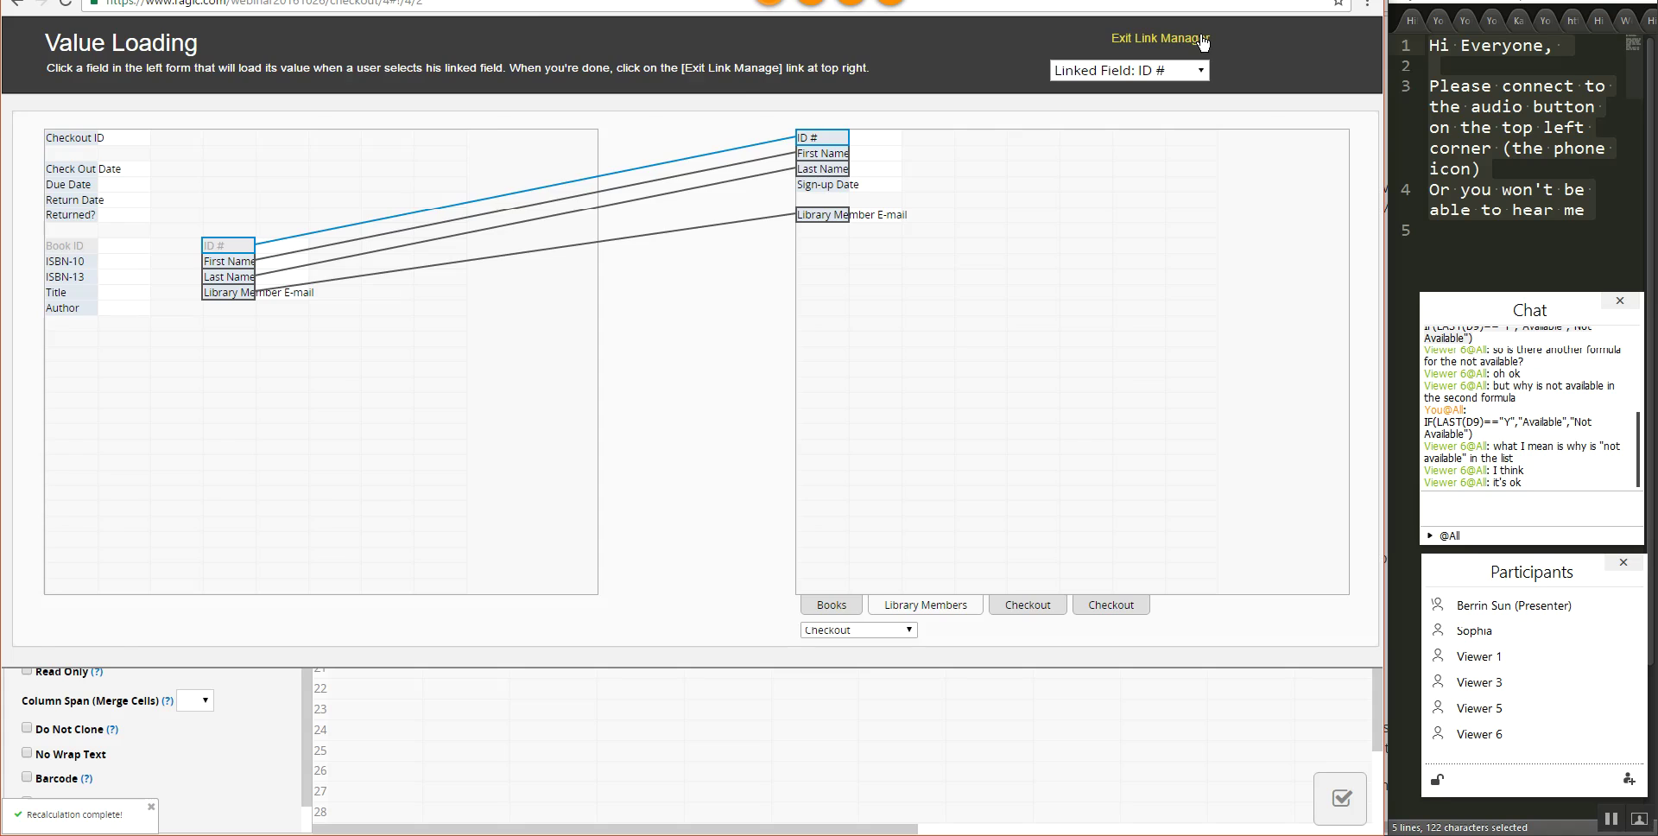
left_click(1203, 42)
left_click(355, 127)
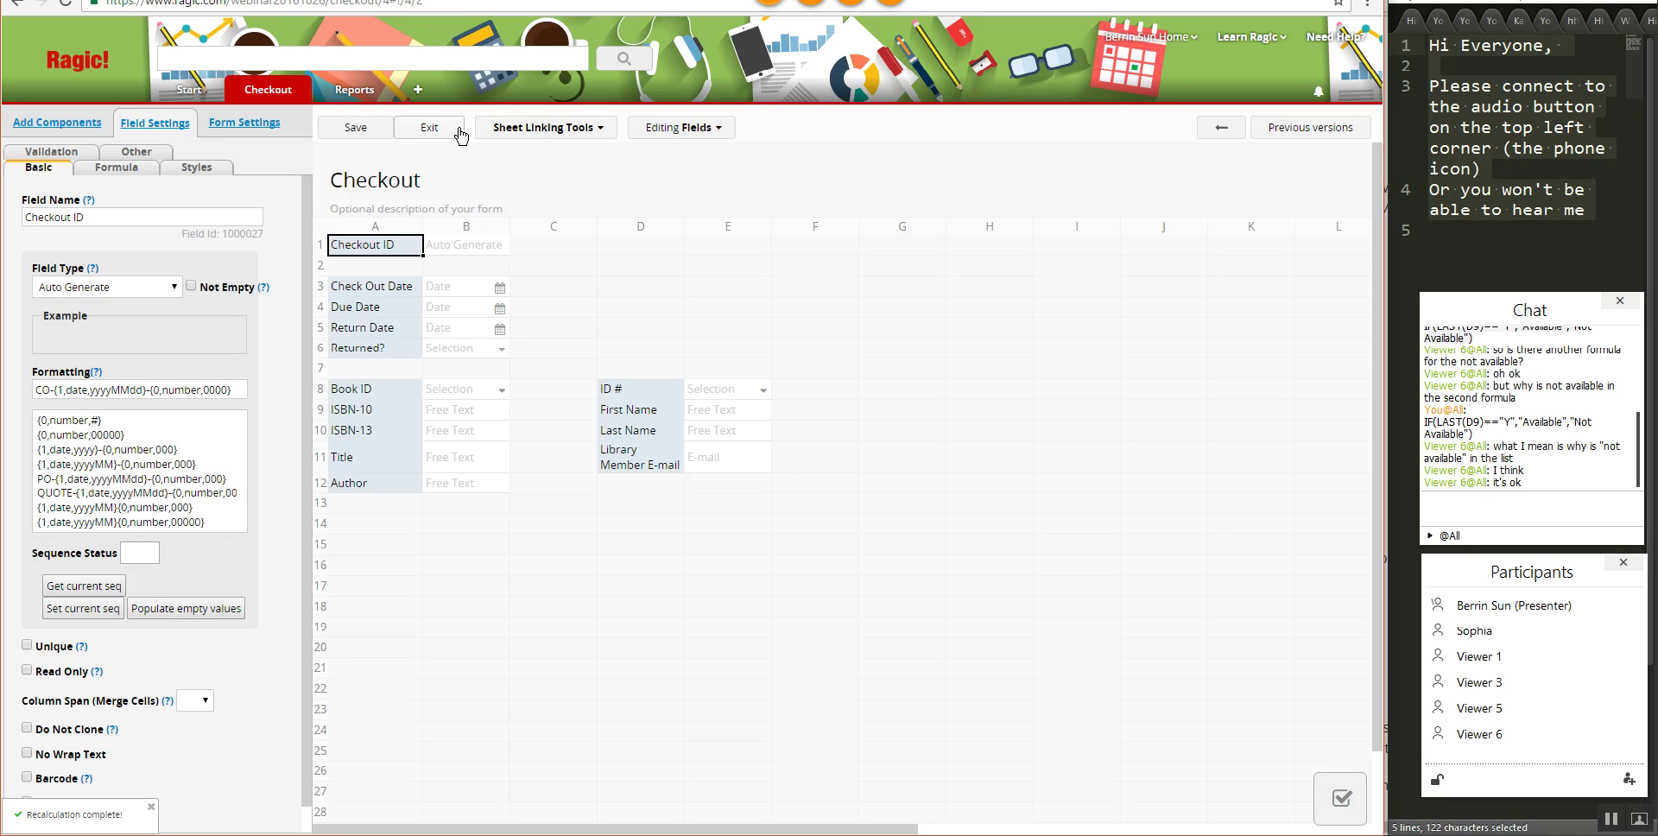
- Review the Library Members link-and-load settings, then save the Checkout form design
left_click(552, 128)
left_click(553, 128)
left_click(558, 130)
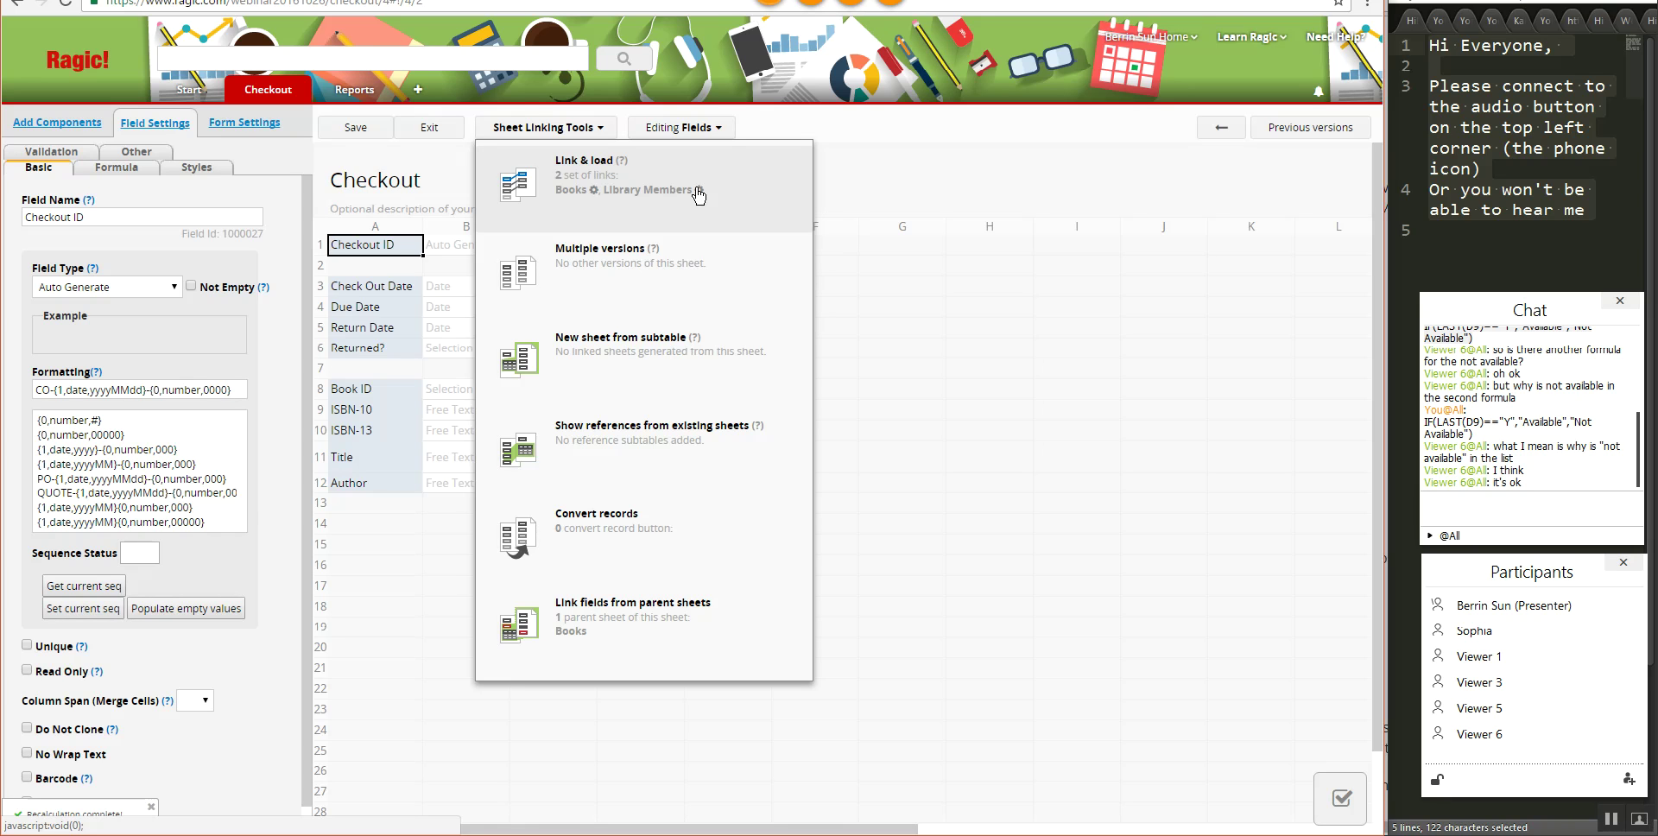
left_click(698, 190)
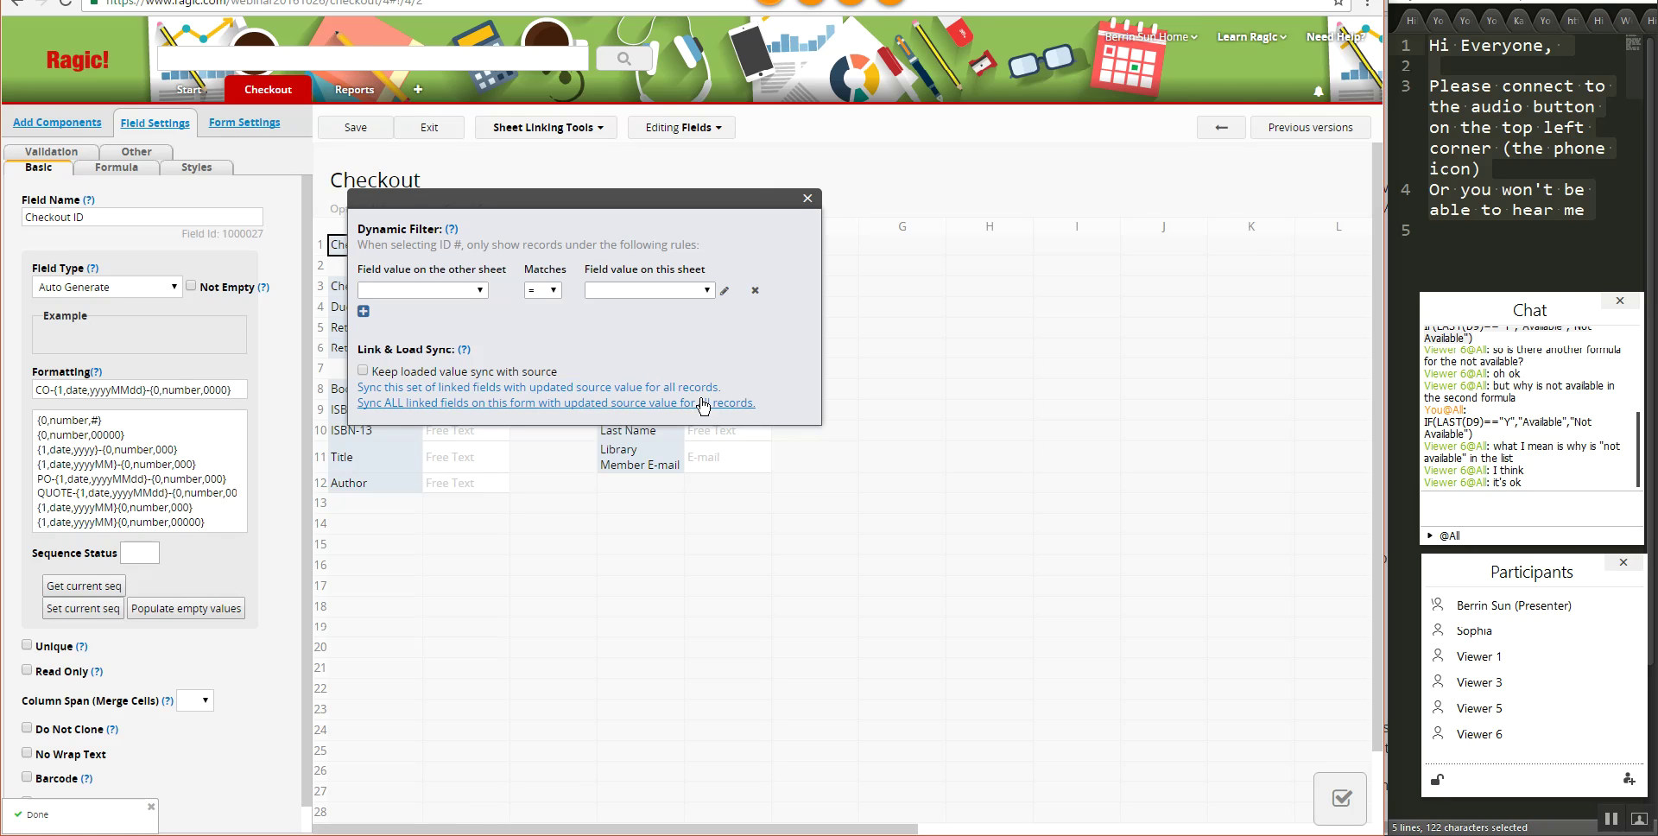
left_click(808, 199)
left_click(382, 131)
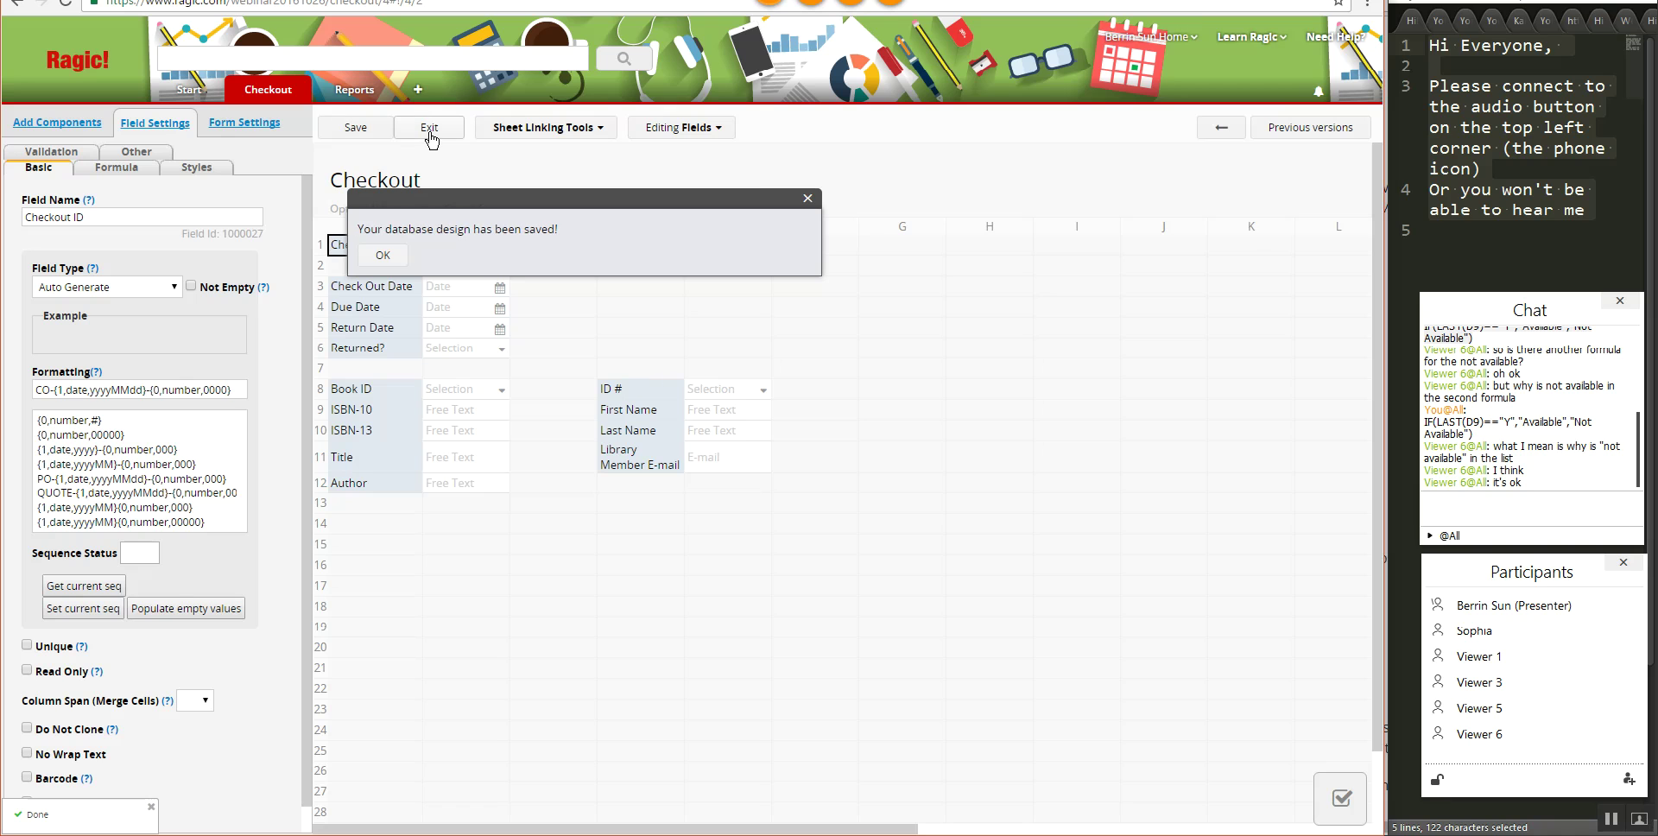
left_click(429, 131)
left_click(429, 130)
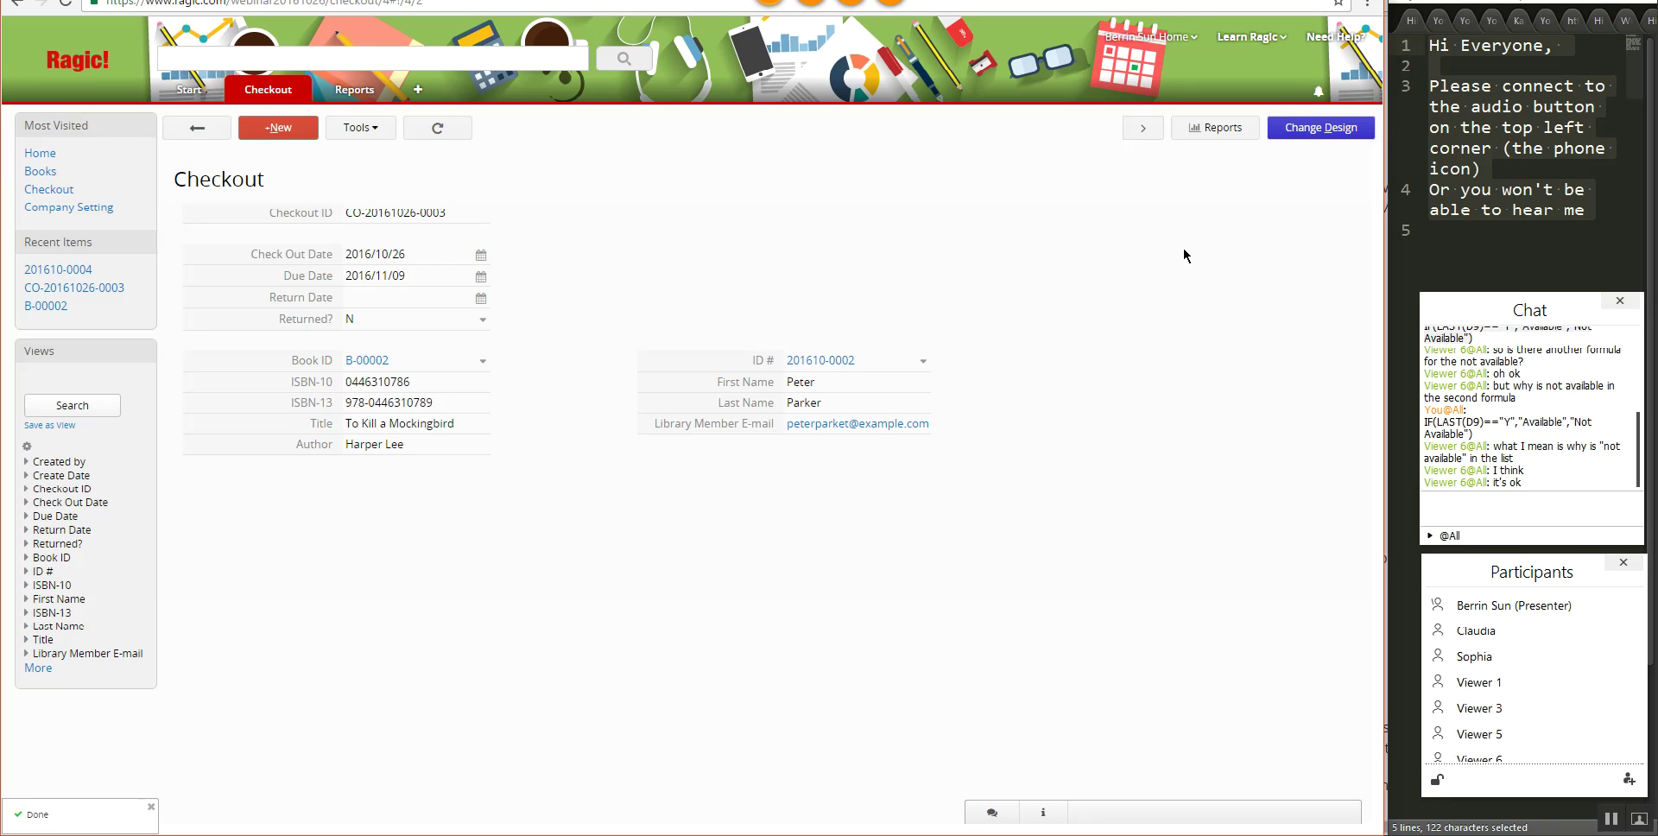
left_click(1336, 133)
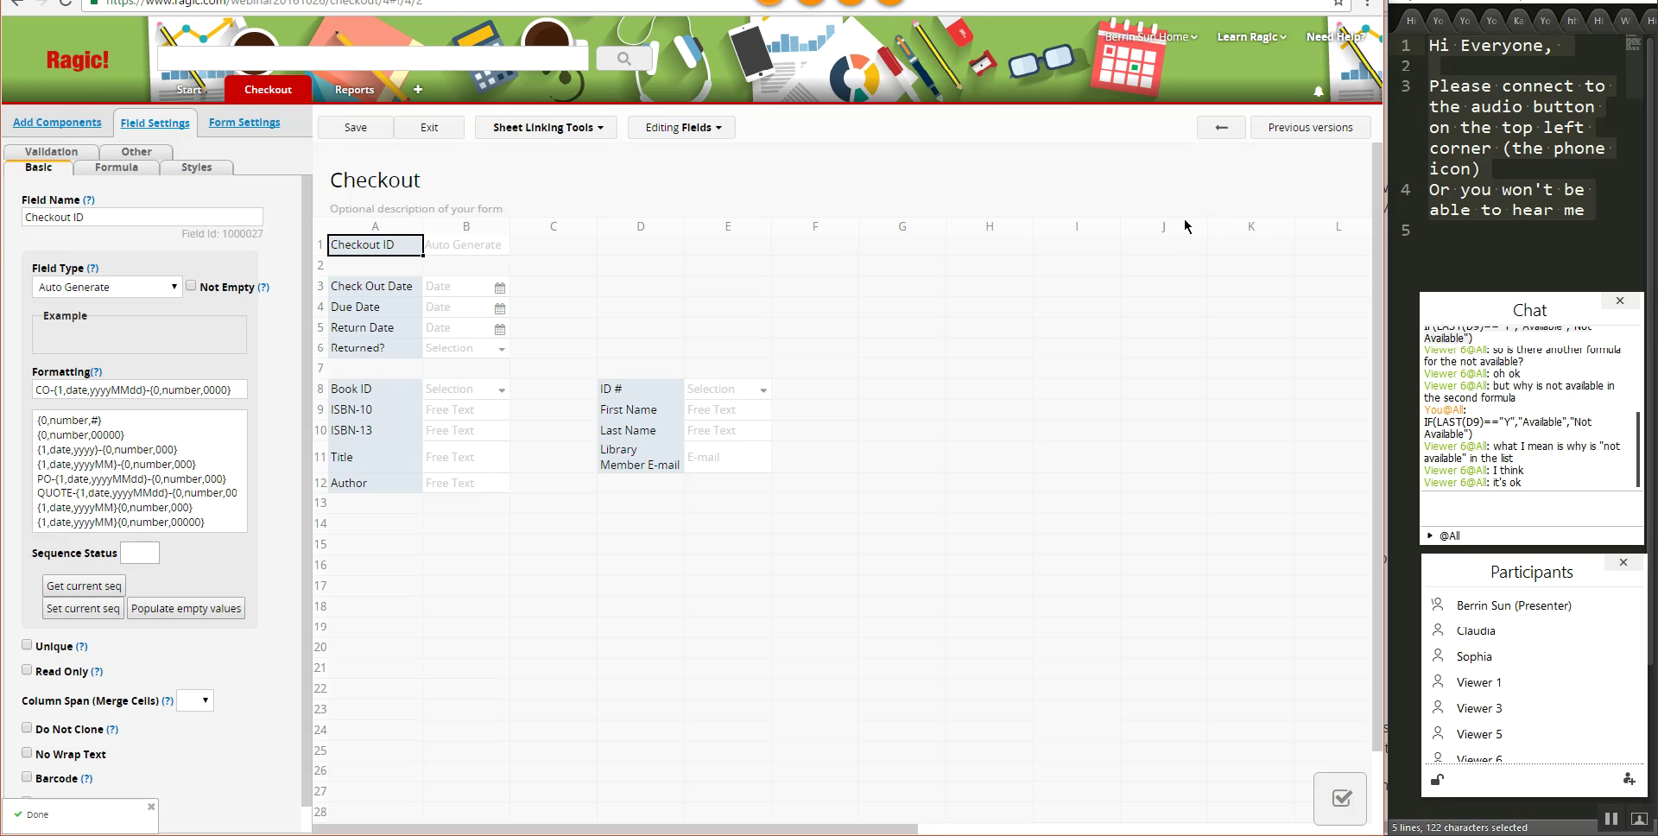
- Create an Almost Due reminder 5 days before Due Date, sent to Library Member E-mail
left_click(246, 127)
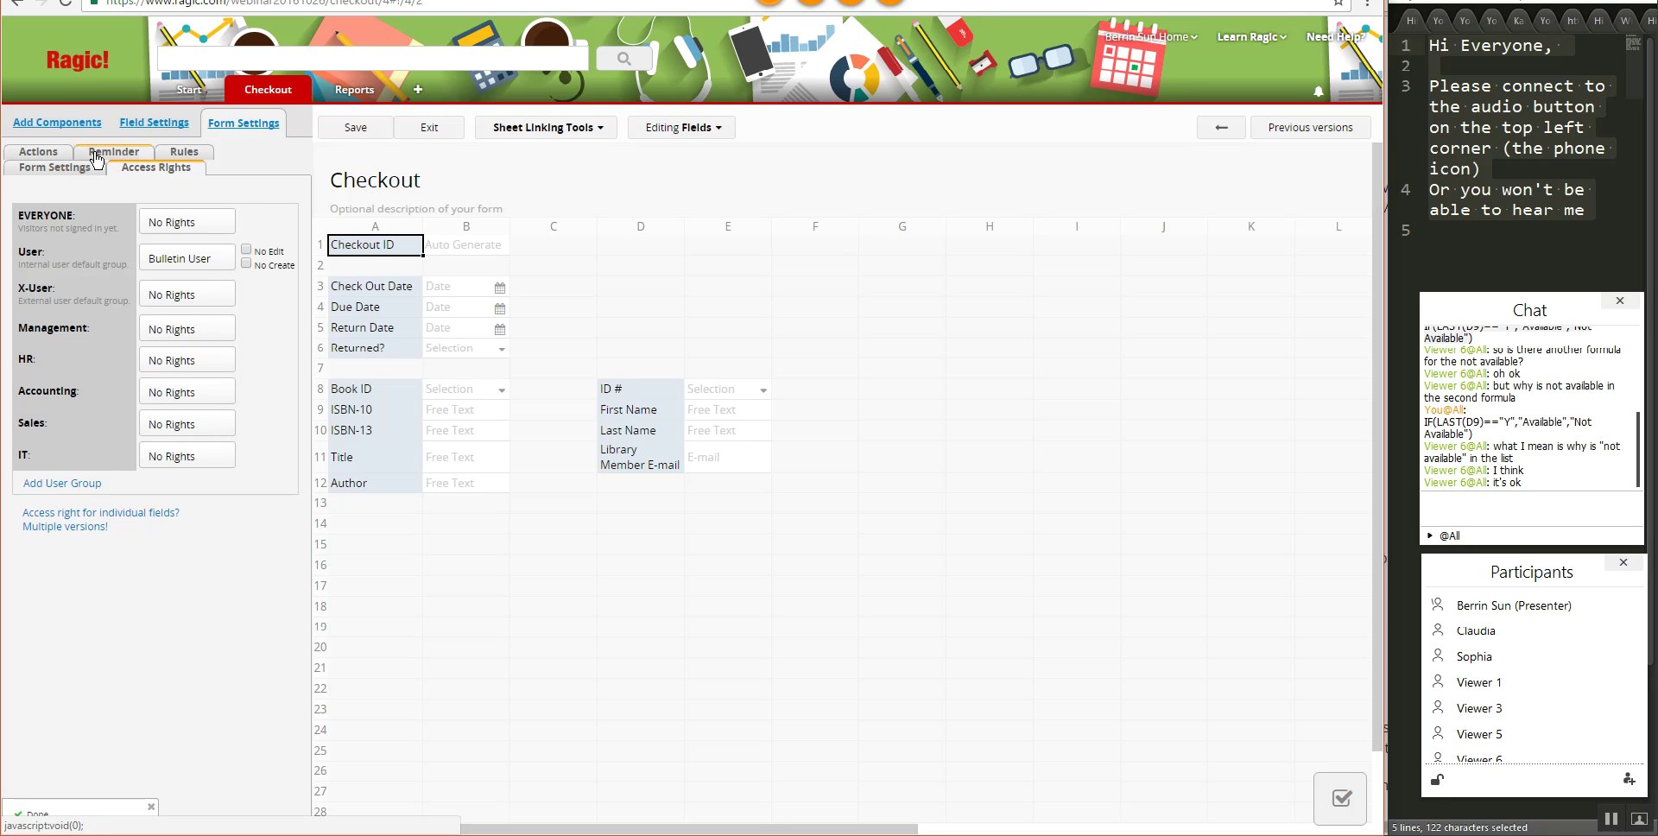
left_click(97, 156)
left_click(187, 285)
type("Almost Due")
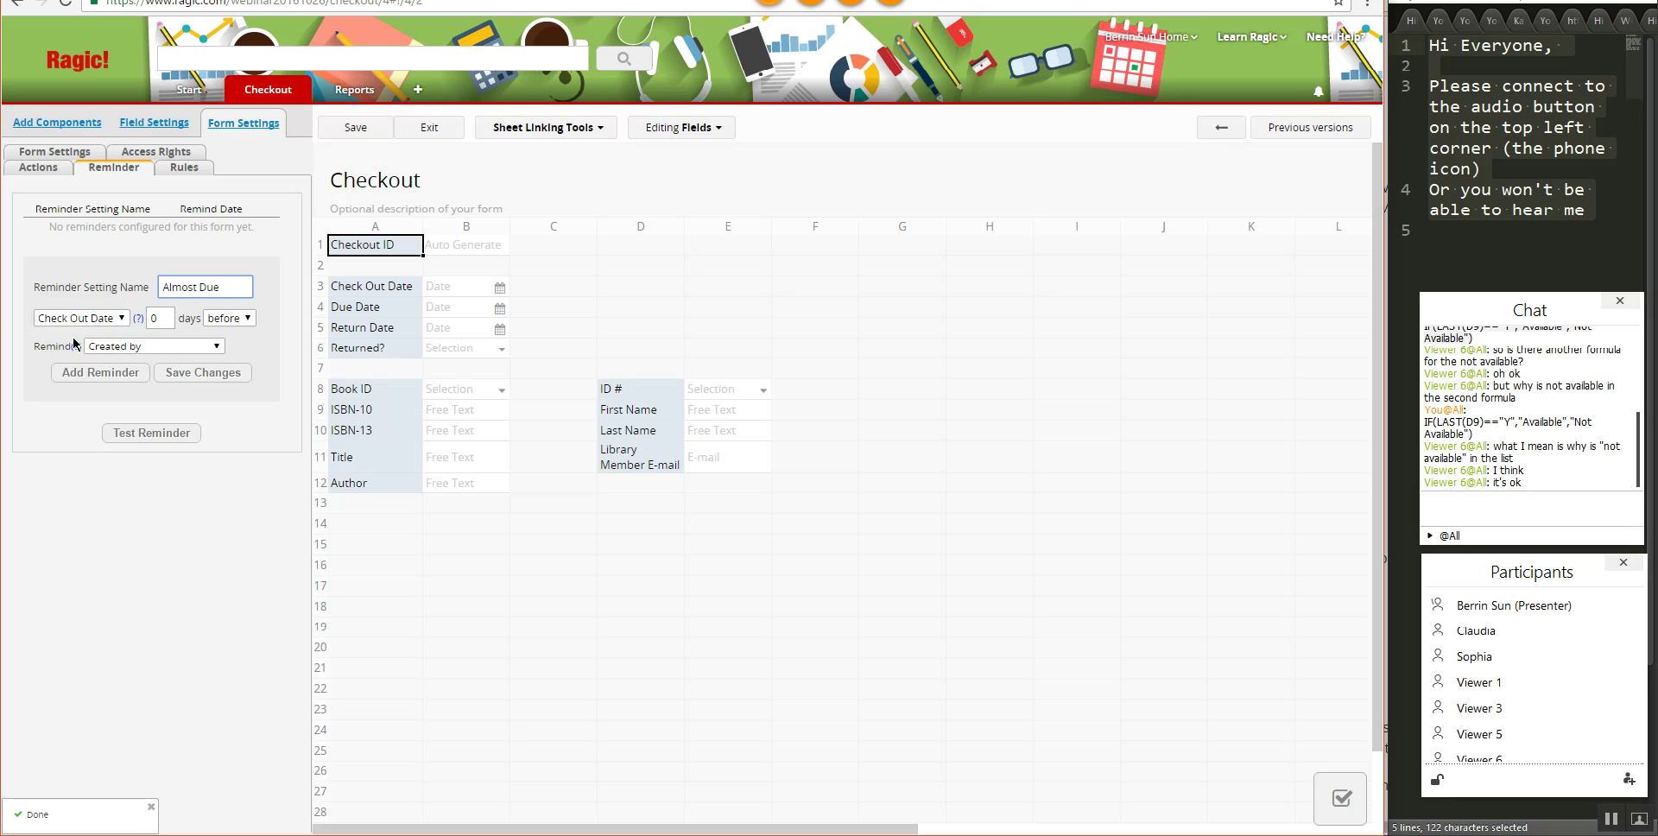
left_click(87, 321)
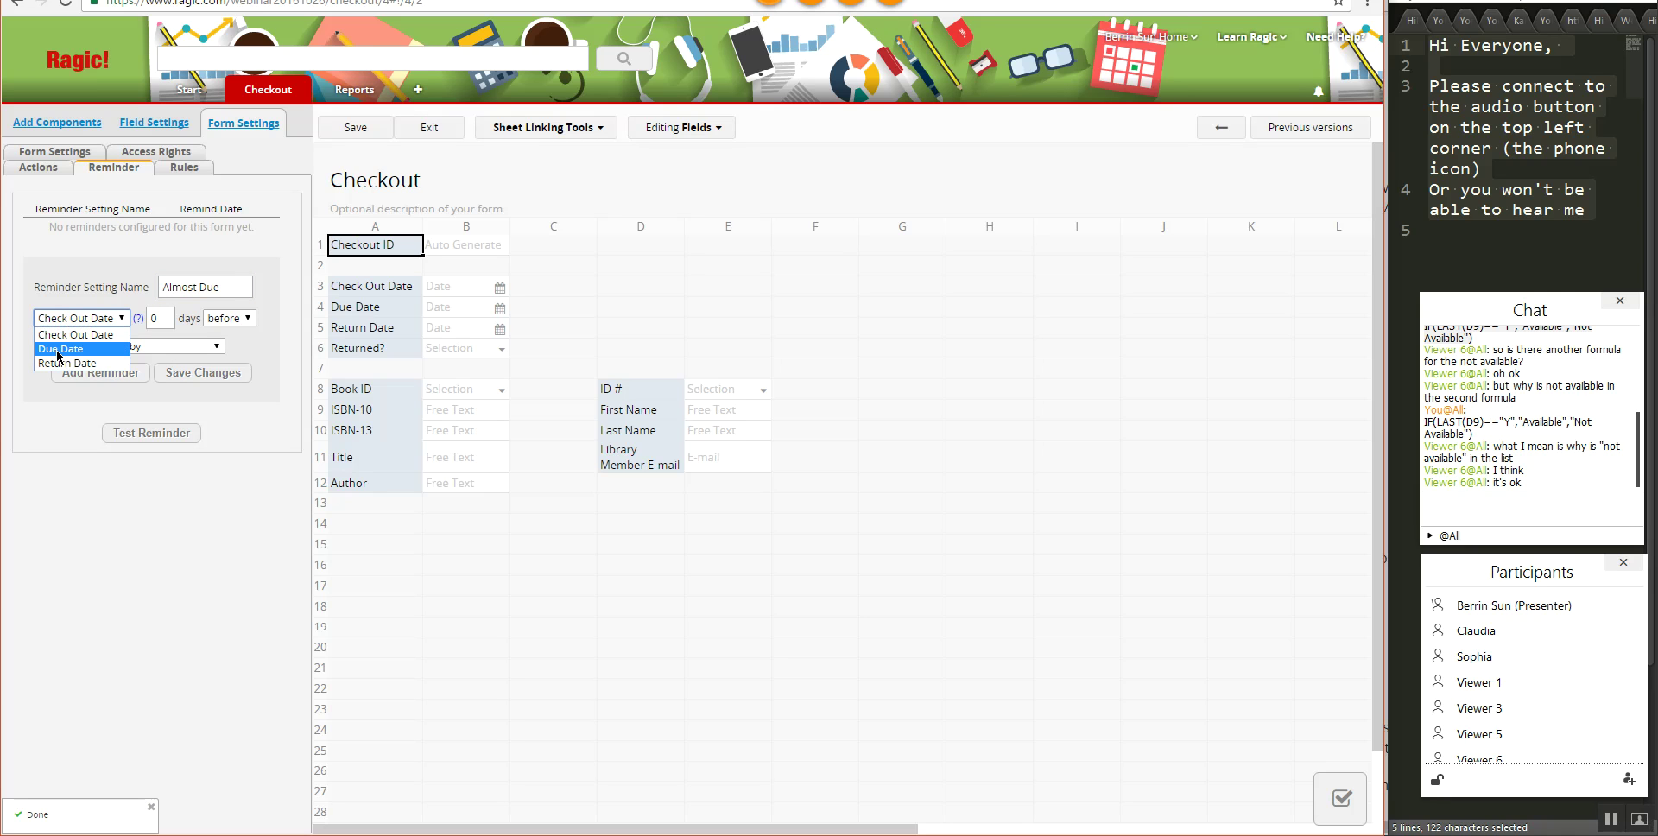
left_click(59, 351)
double_click(156, 318)
type("5")
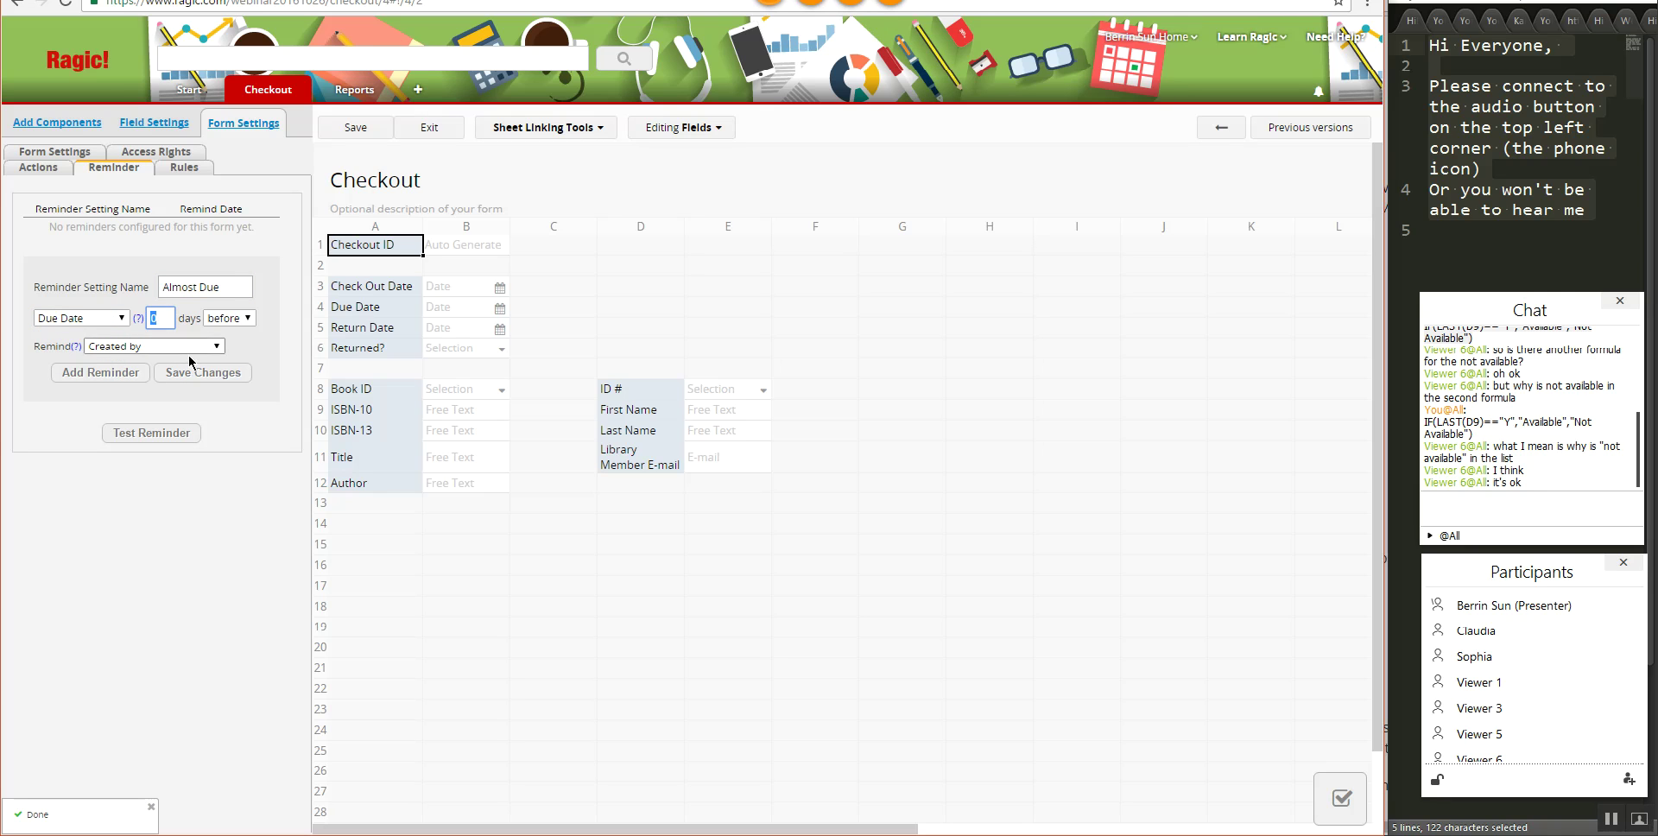
left_click(170, 347)
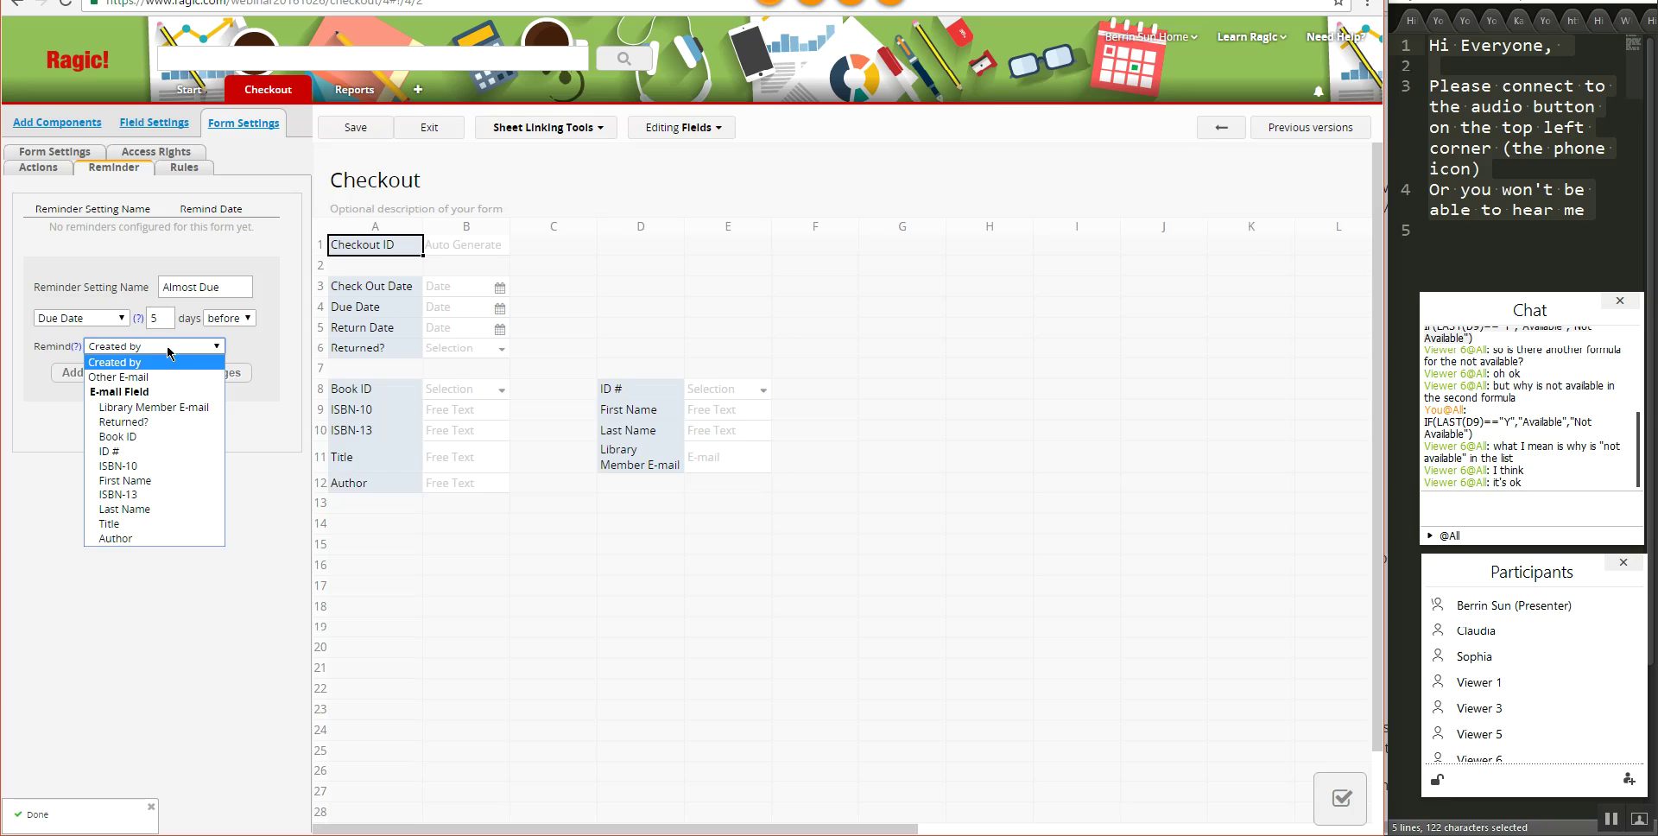
left_click(160, 408)
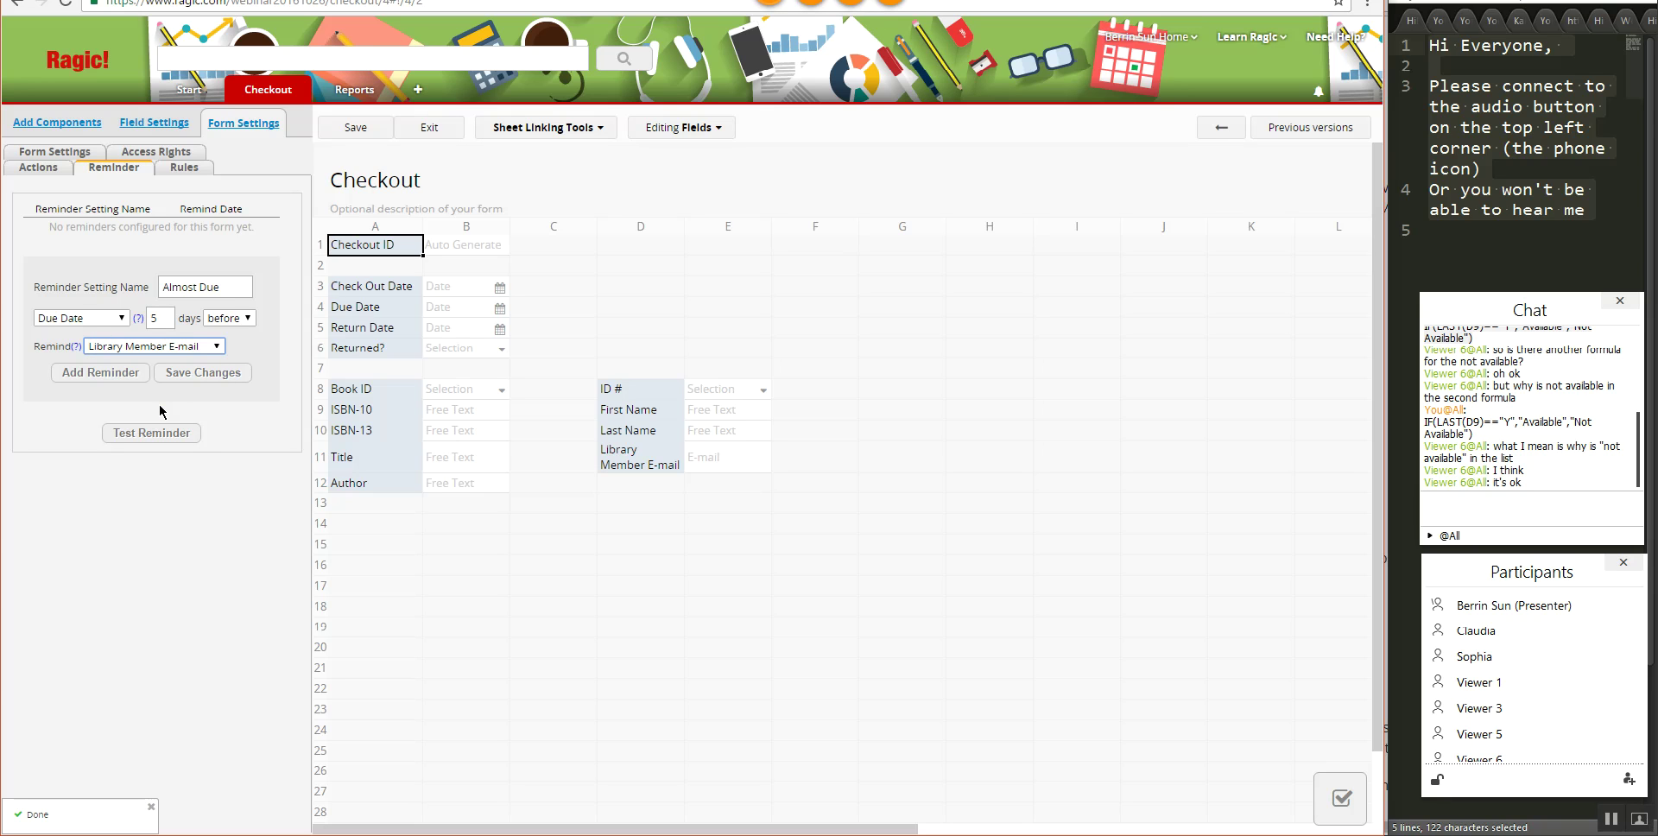
left_click(122, 374)
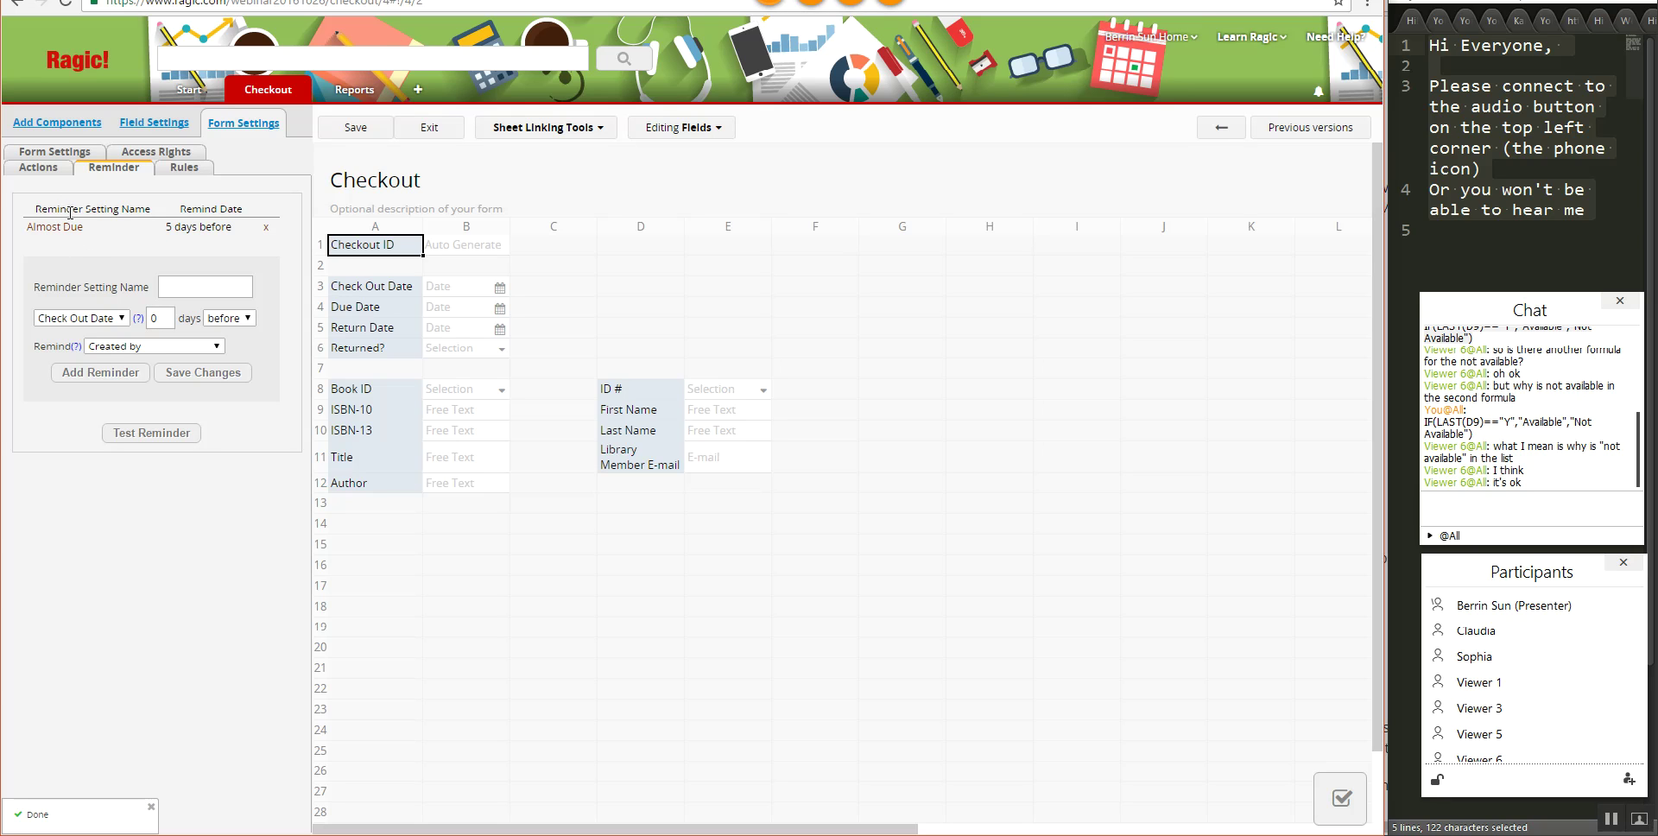
left_click(199, 285)
type("Past Due")
double_click(158, 318)
type("1")
left_click(229, 318)
left_click(229, 349)
left_click(82, 318)
left_click(69, 346)
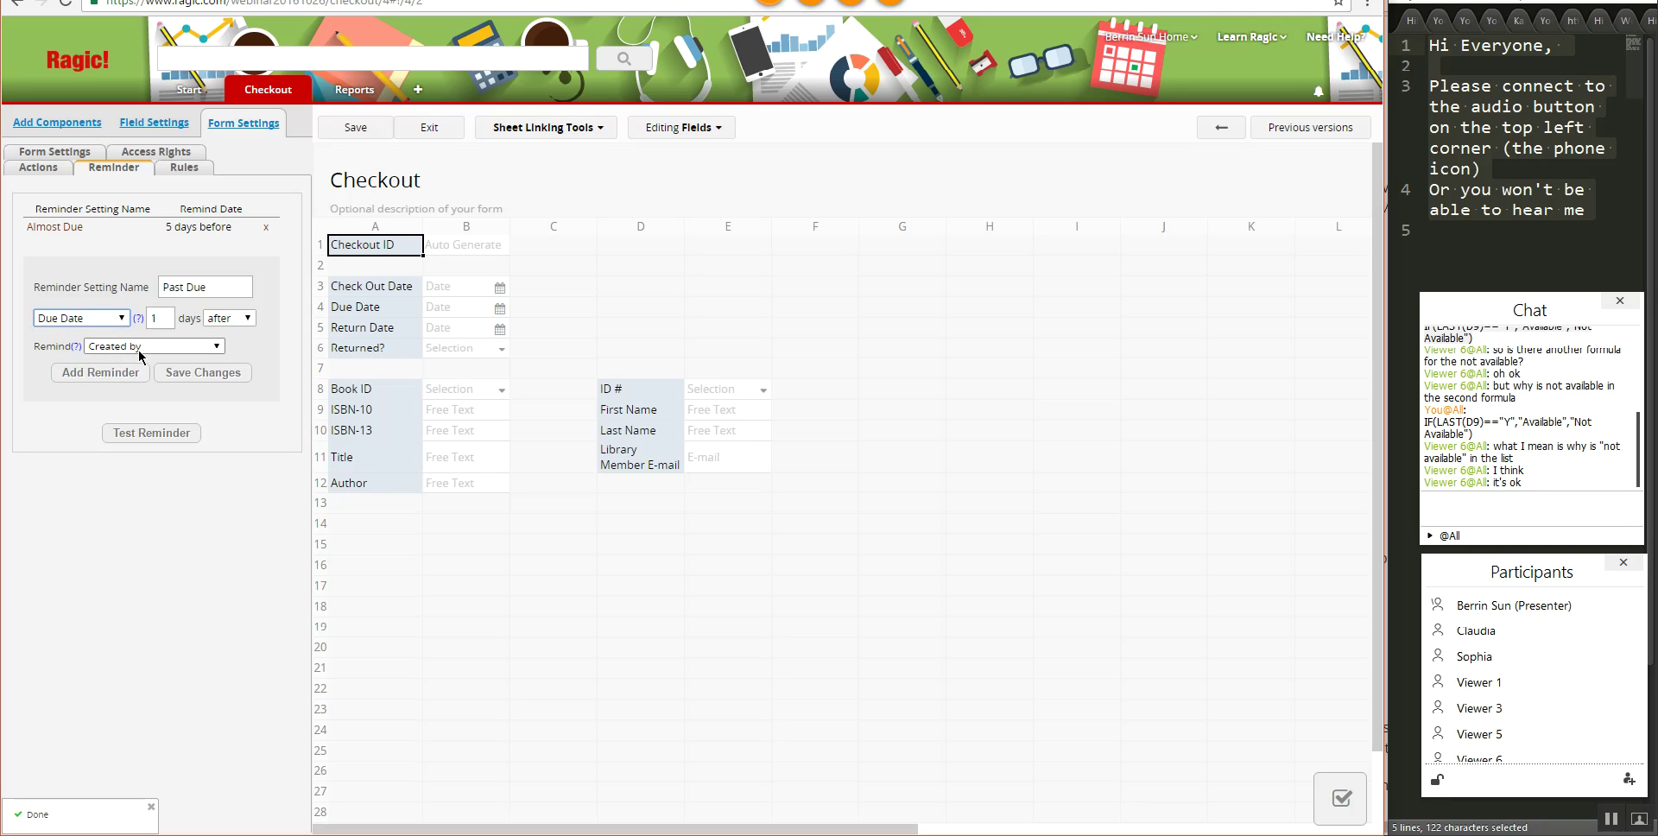
left_click(134, 346)
left_click(111, 414)
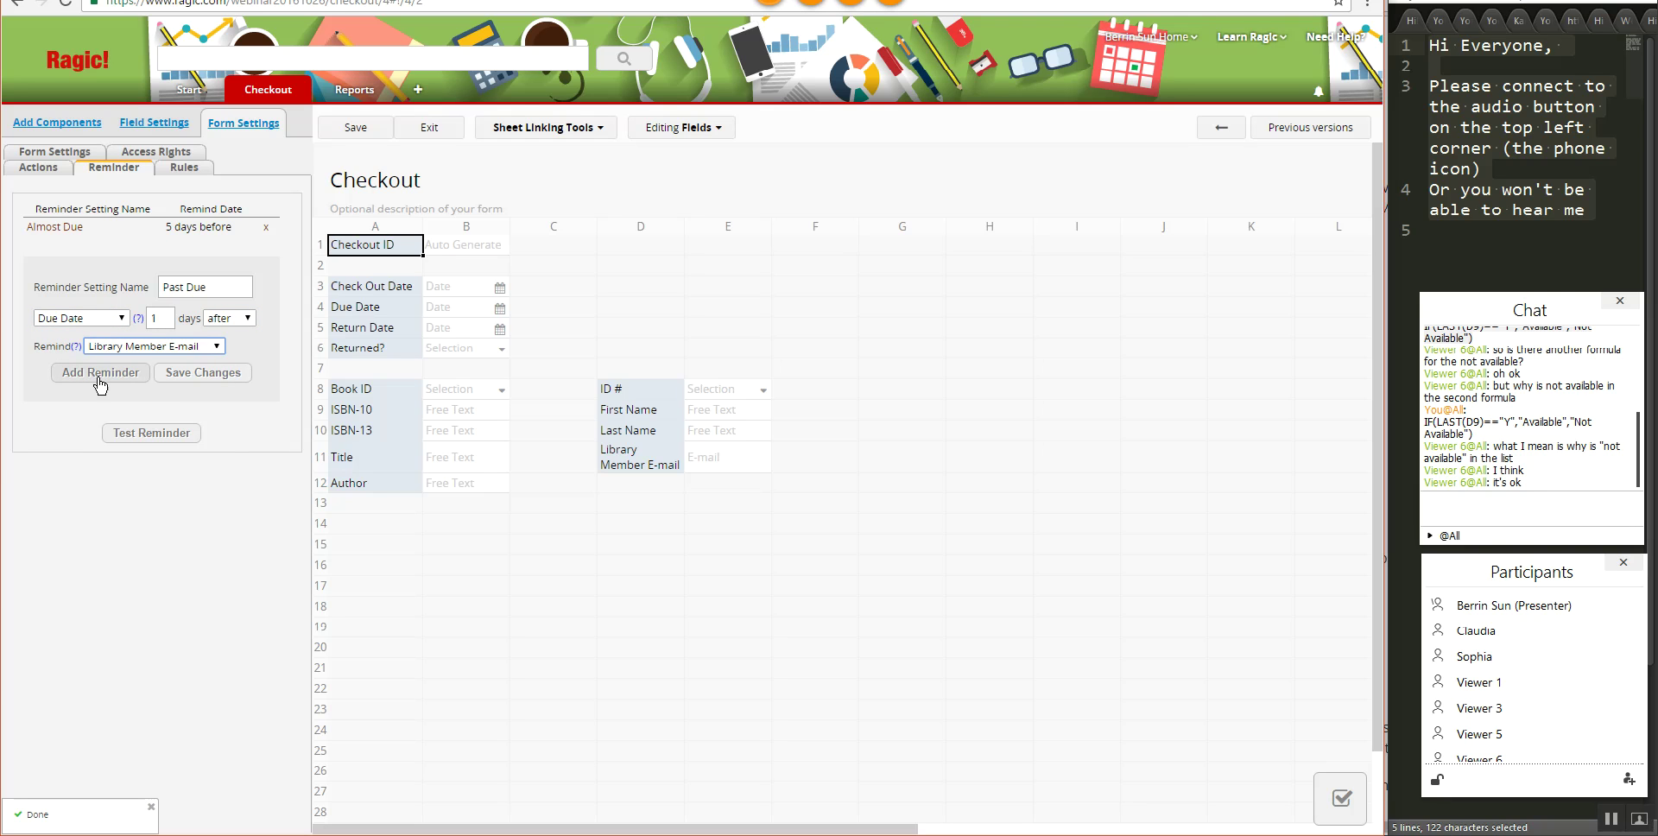
left_click(100, 375)
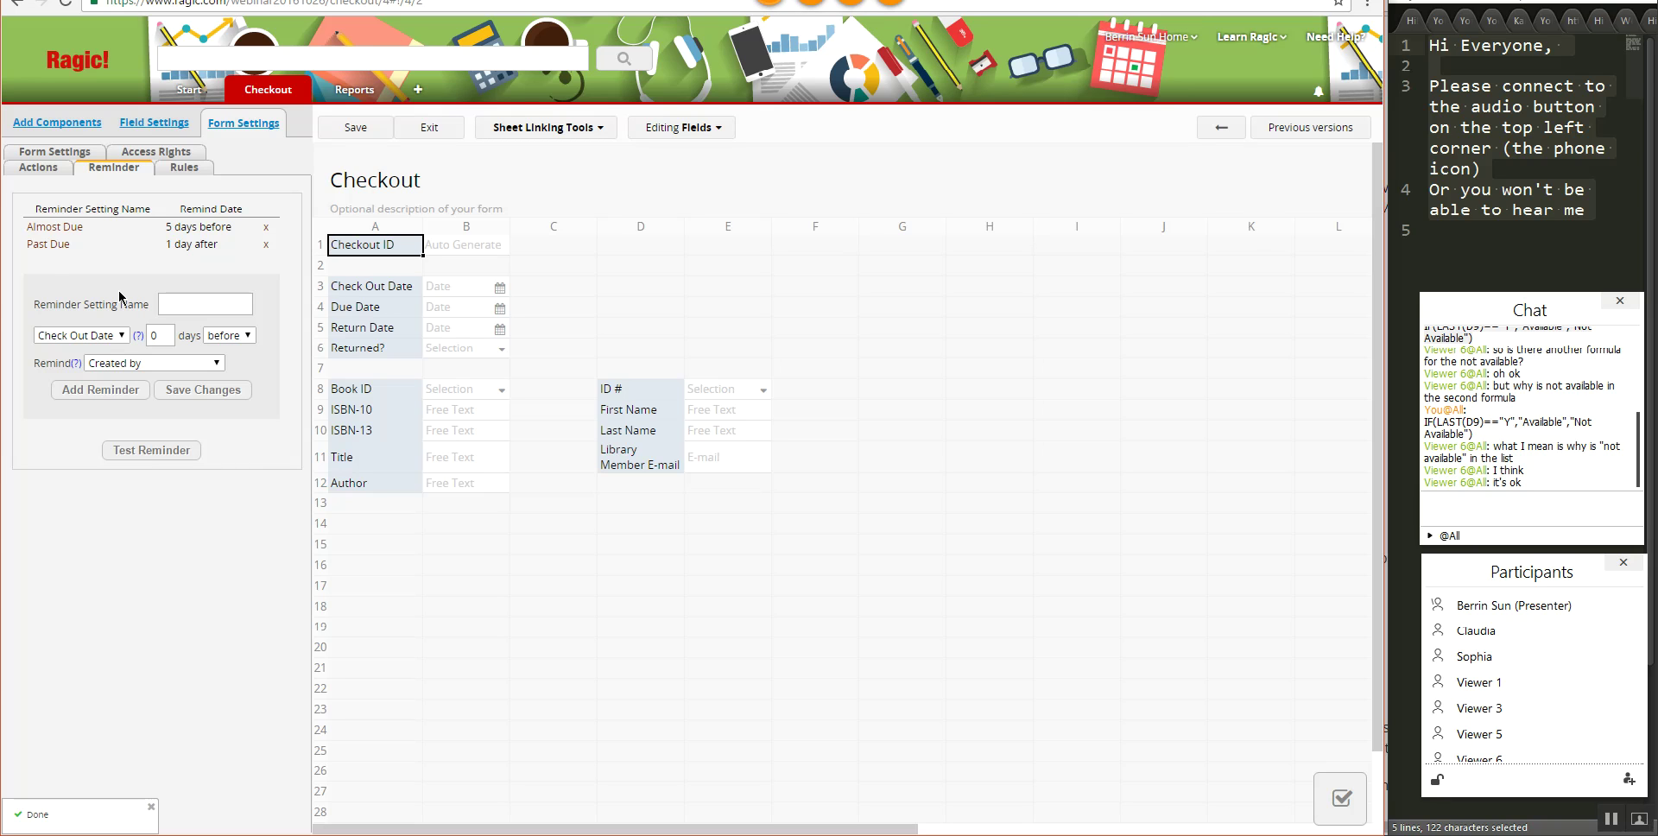
left_click(154, 363)
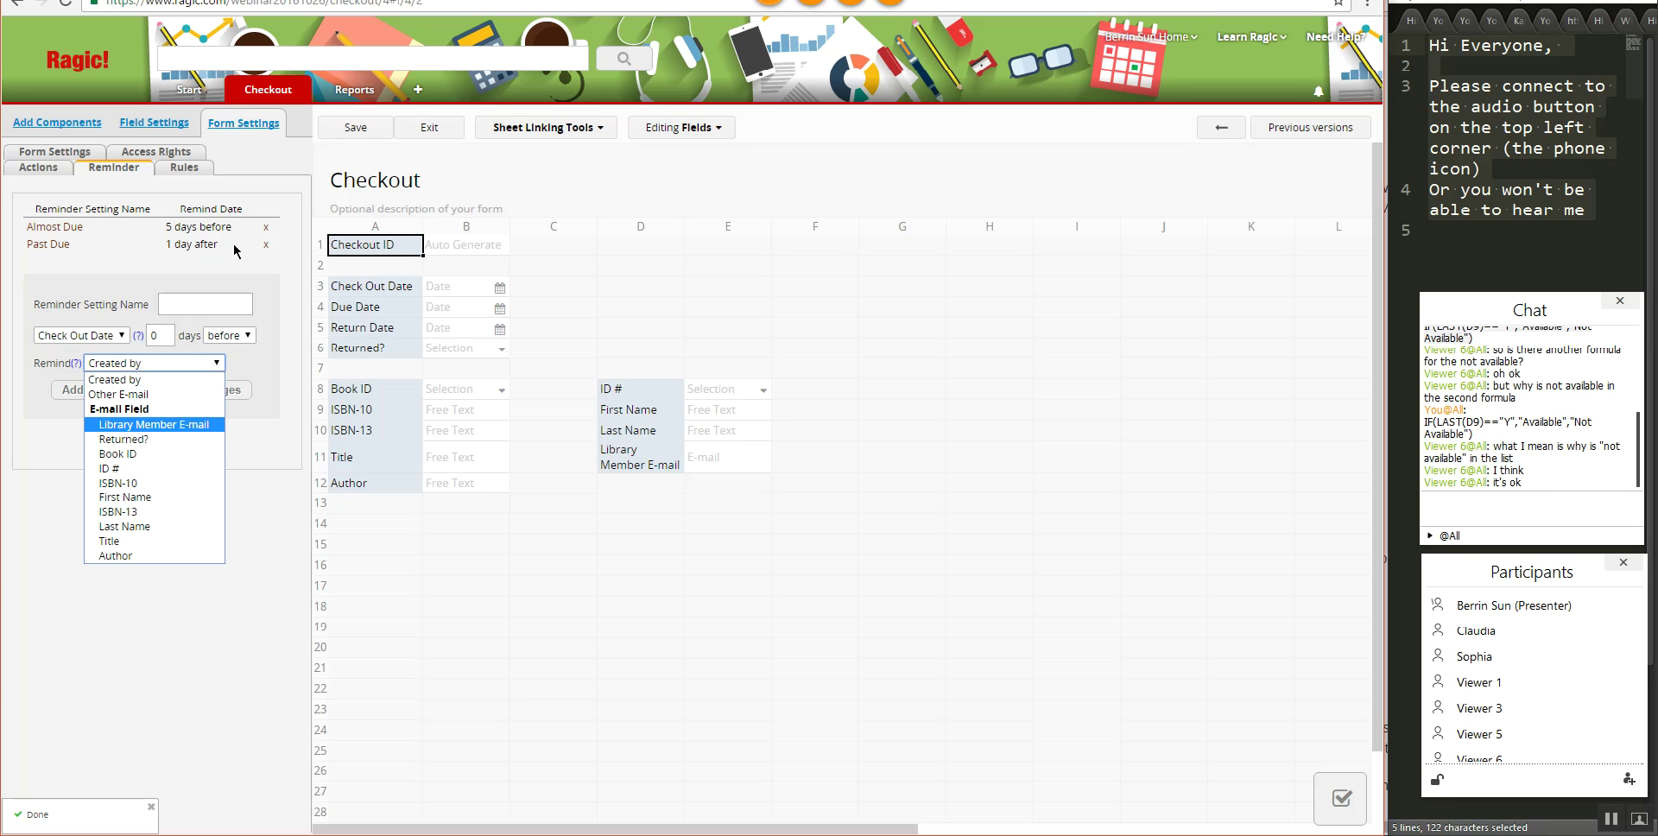
left_click(159, 381)
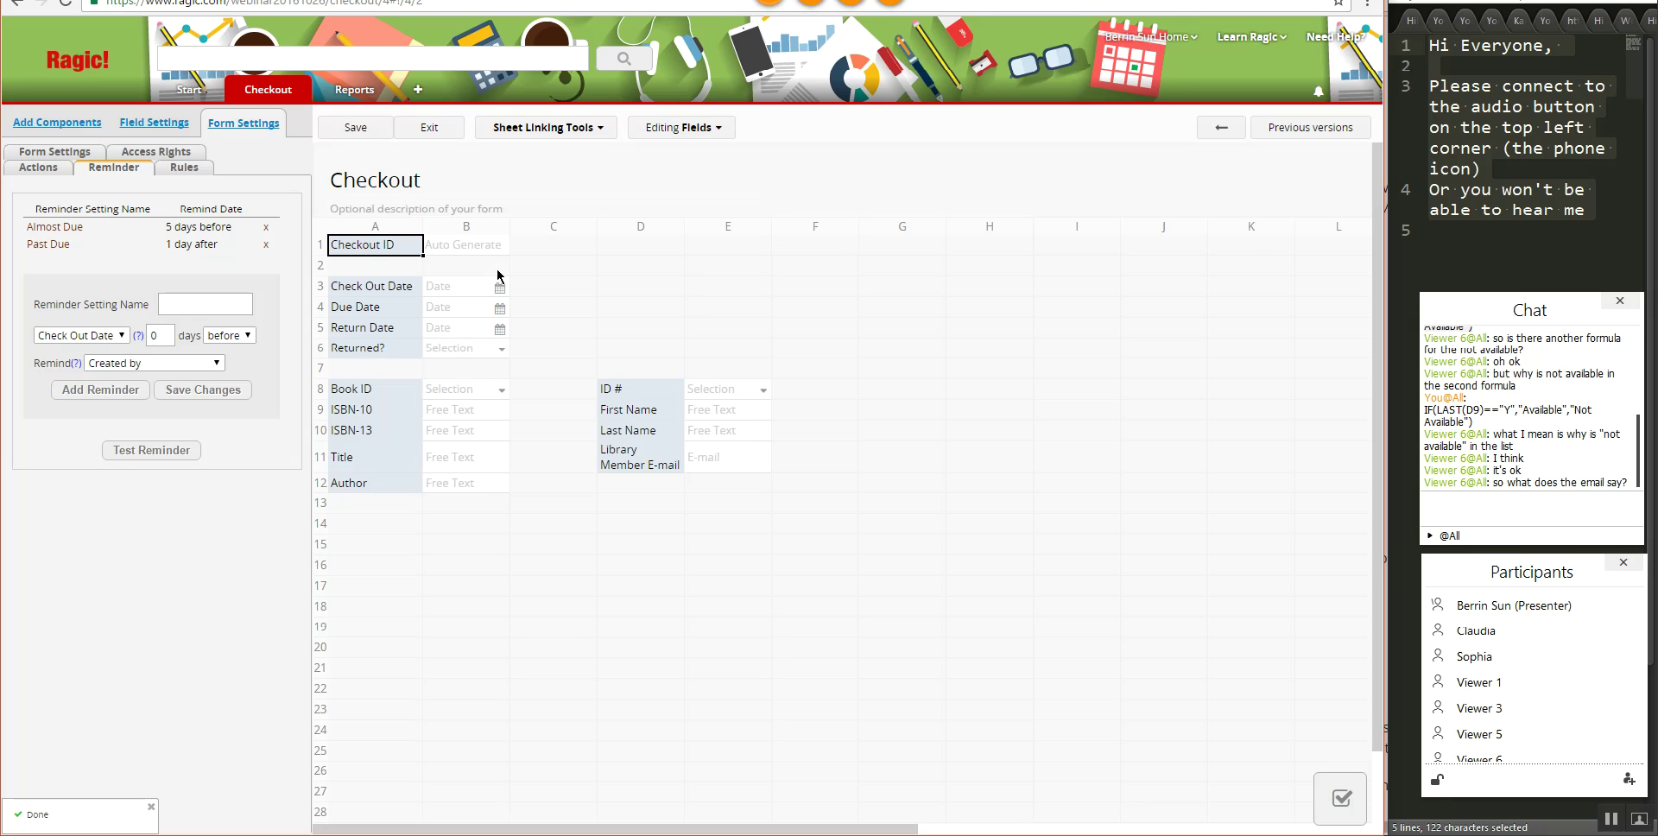
- In a new tab, find the Javascript workflow engine's sending e-mail notifications example in the Ragic user guide
key("ctrl+t")
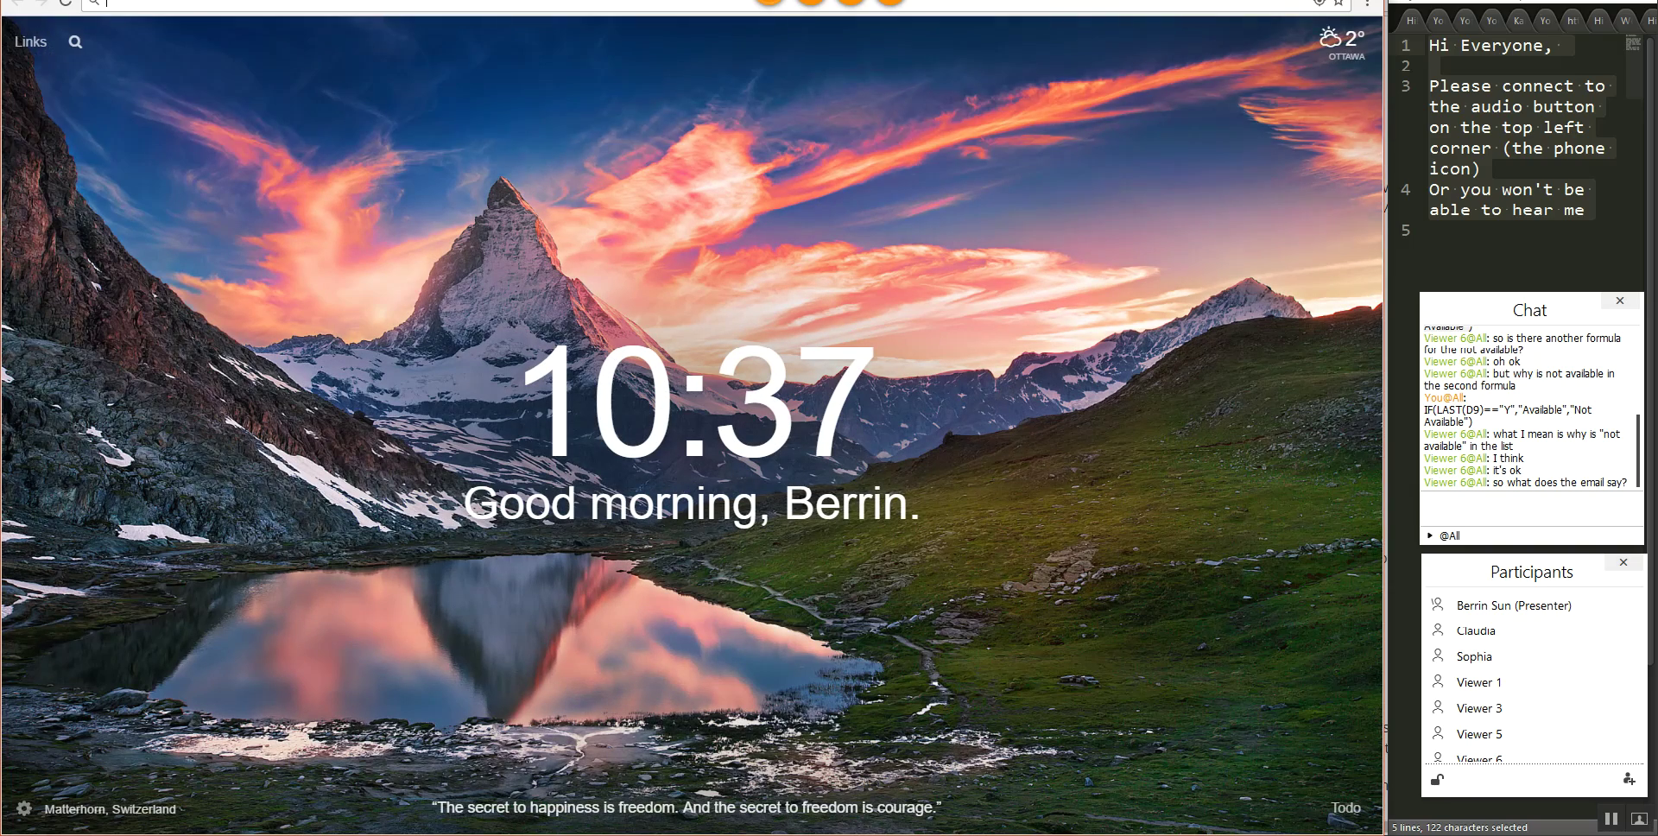
type("intl/")
left_click(406, 58)
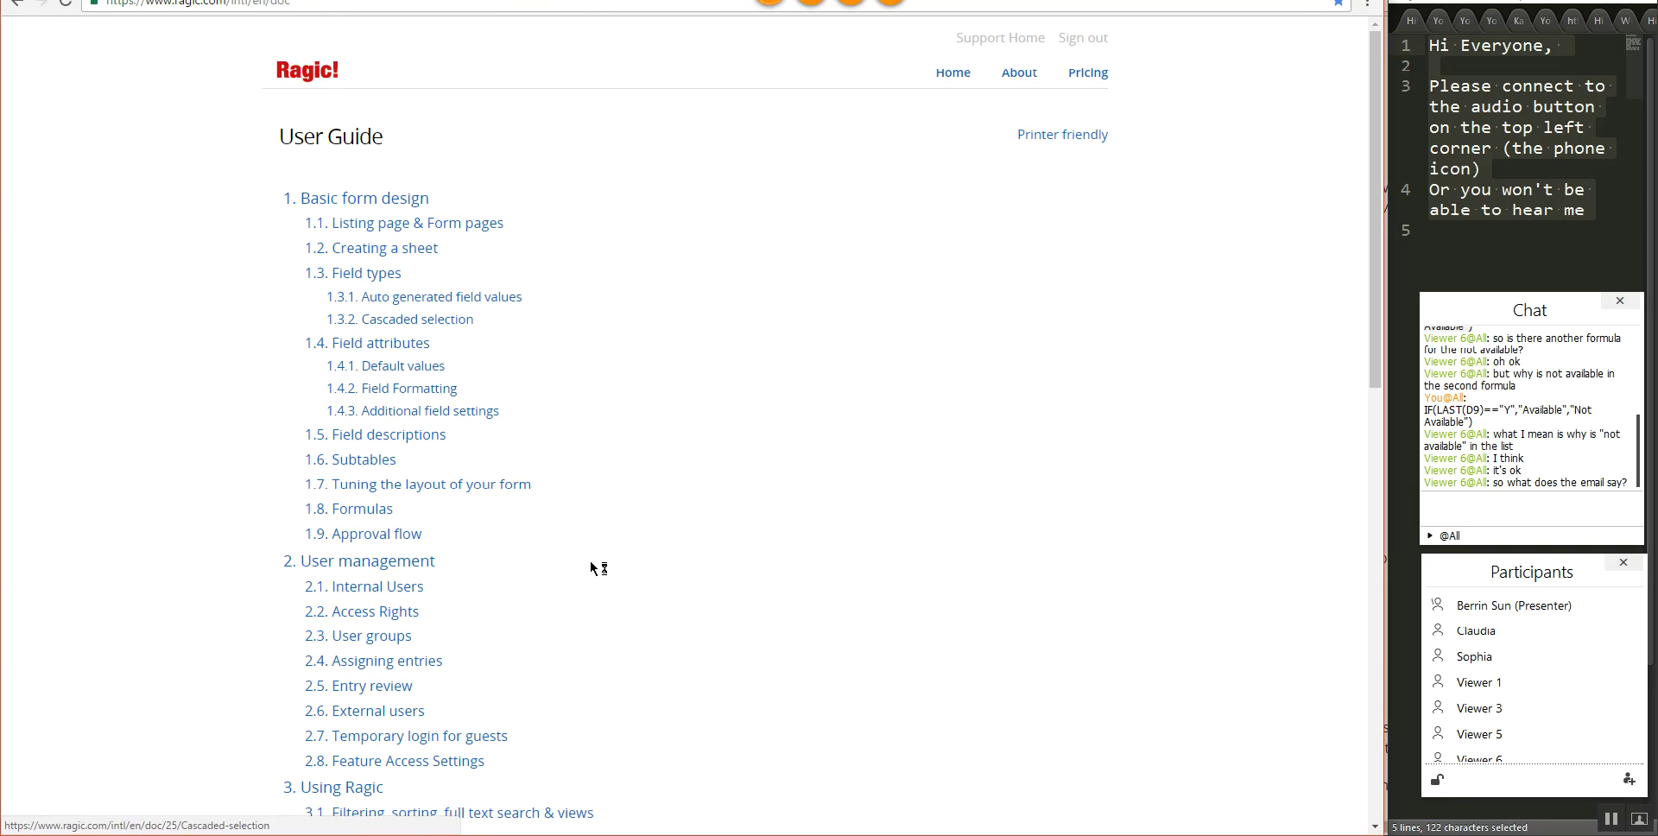
scroll(561, 574, "down", 15)
left_click(414, 605)
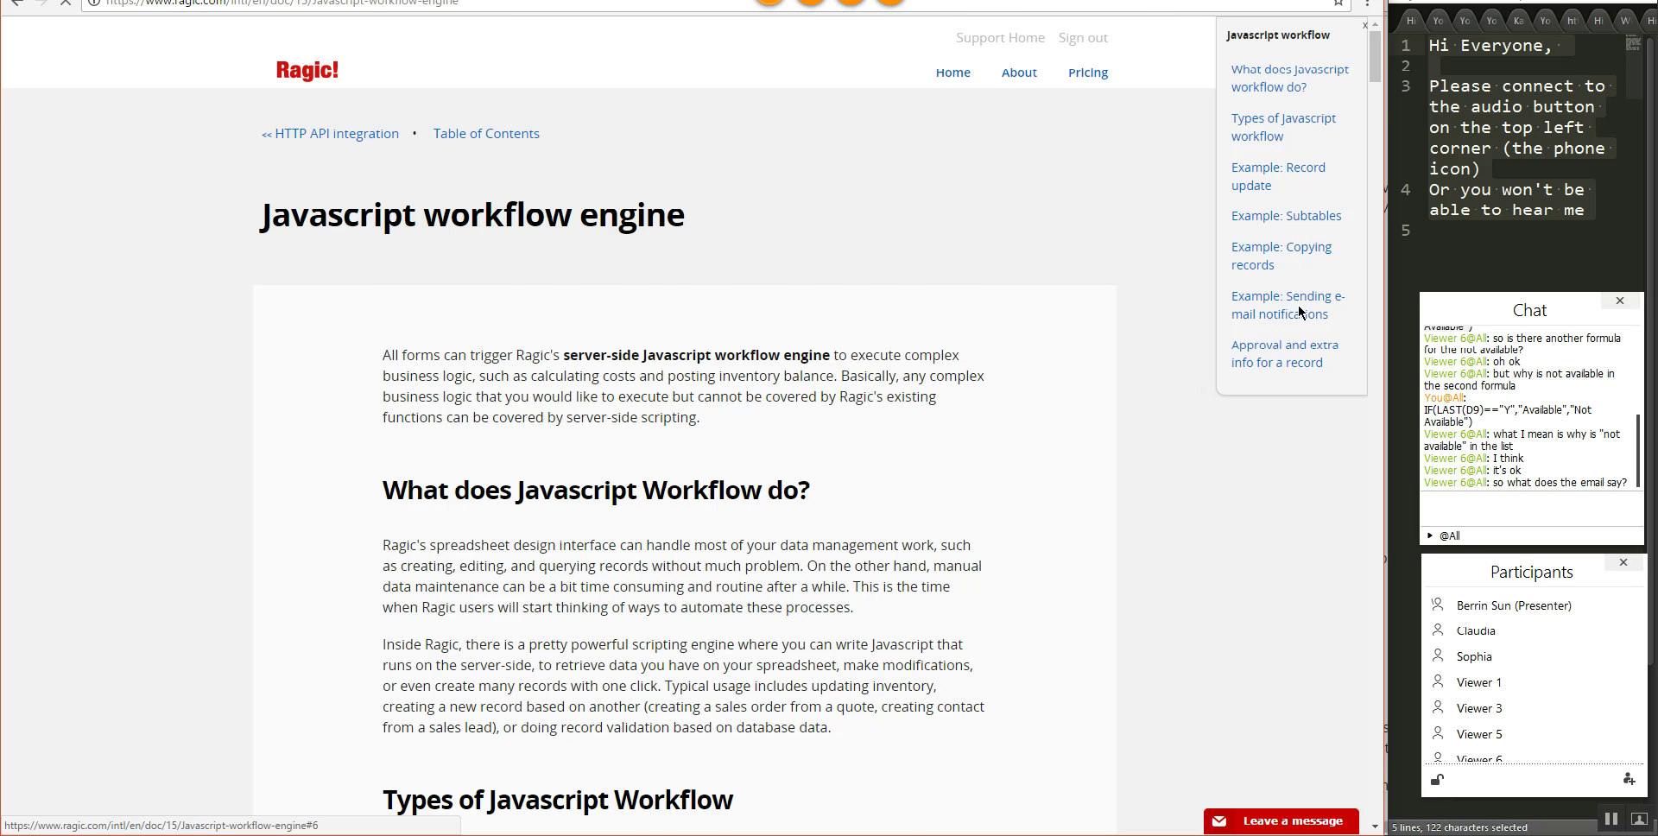
left_click(1287, 304)
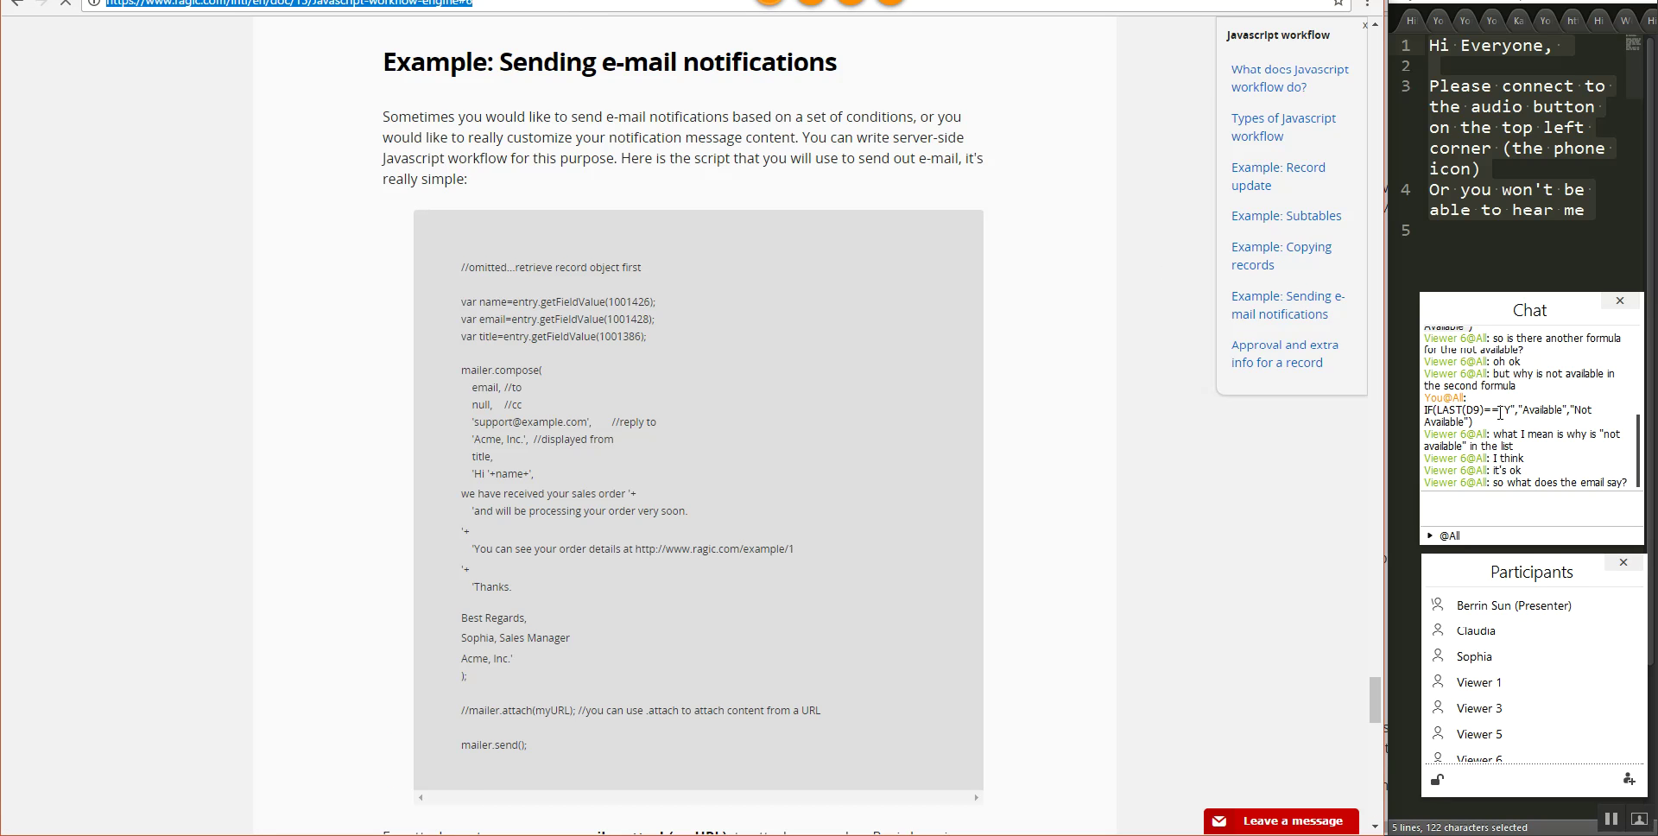
- Paste the documentation link into the meeting chat and send it
left_click(1532, 498)
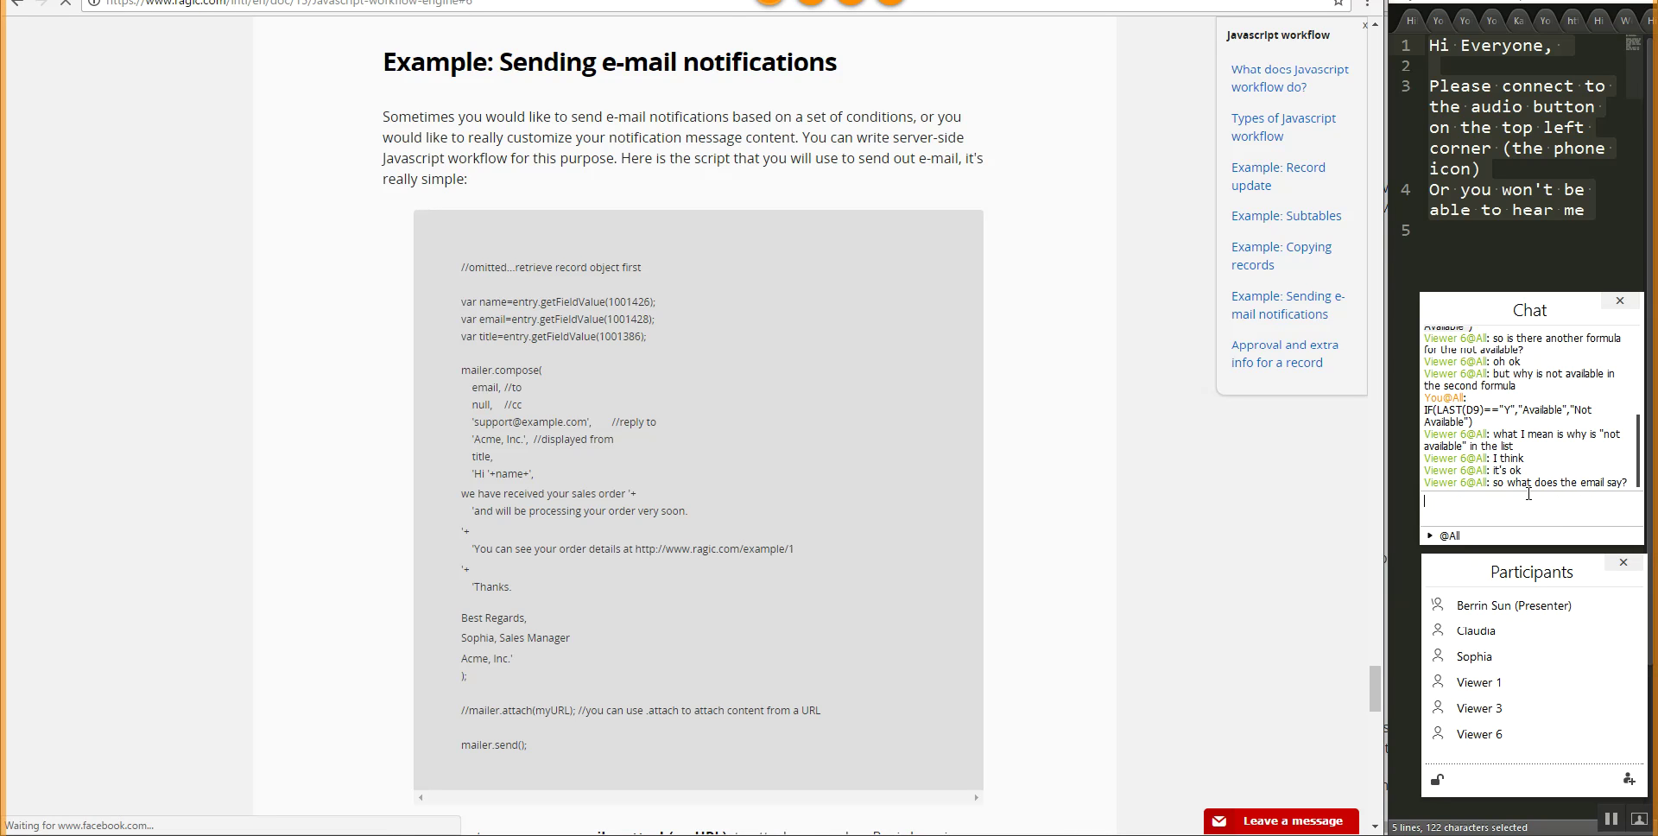
scroll(1148, 542, "down", 2)
type("https://www.ragic.com/intl/en/doc/15/Javascript-workflow-engine#6")
key("Return")
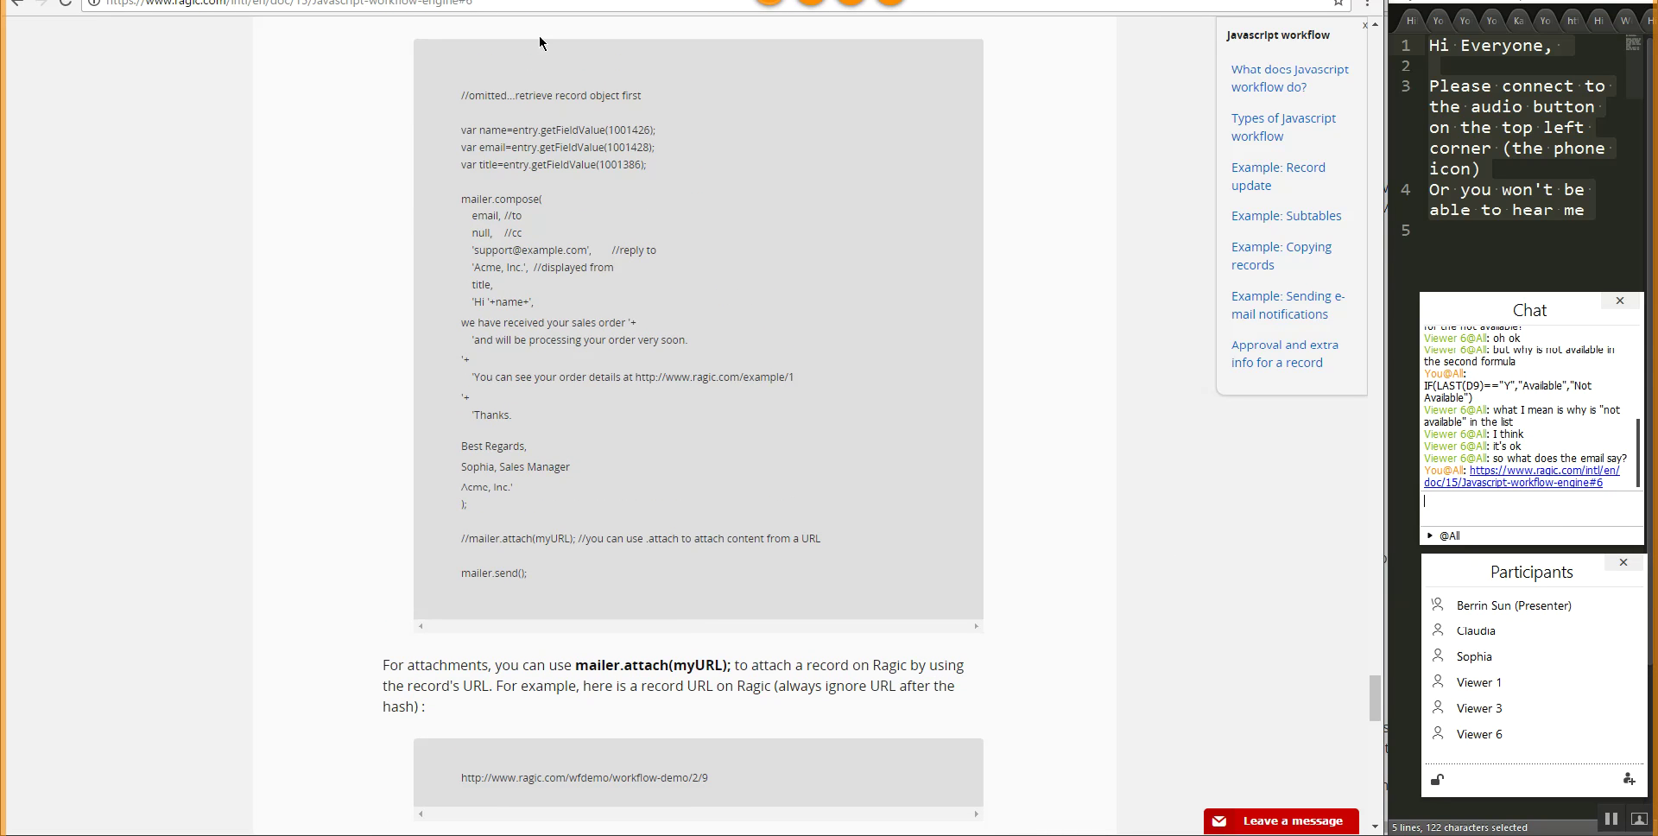
left_click(518, 1)
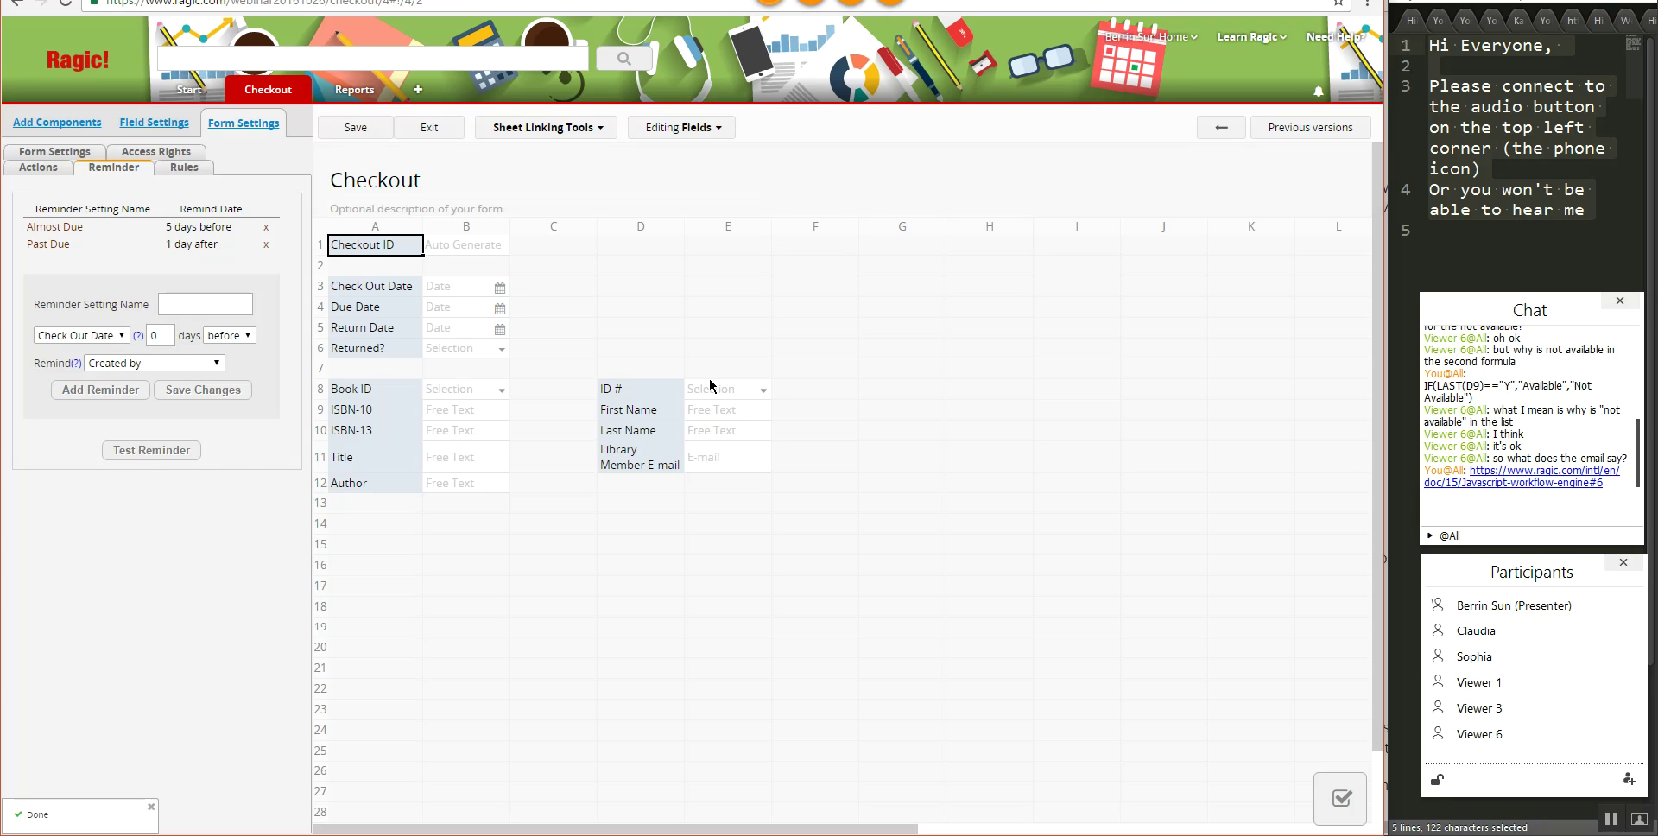
- Save the design, narrow column C, and add a Past Due? field in cell A14
left_click(361, 130)
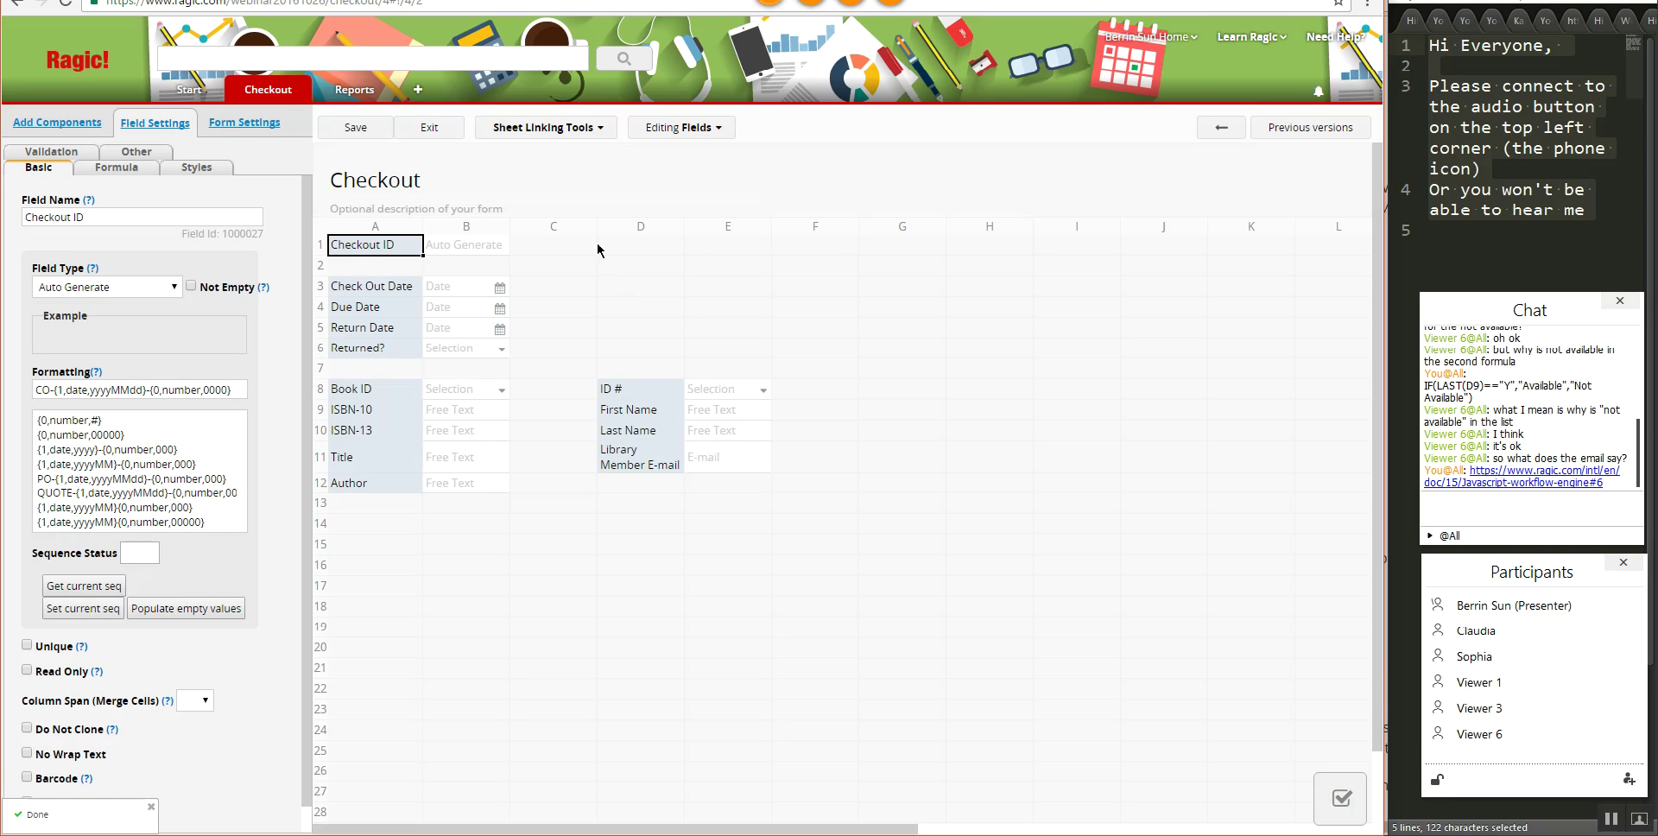
left_click_drag(600, 221, 566, 223)
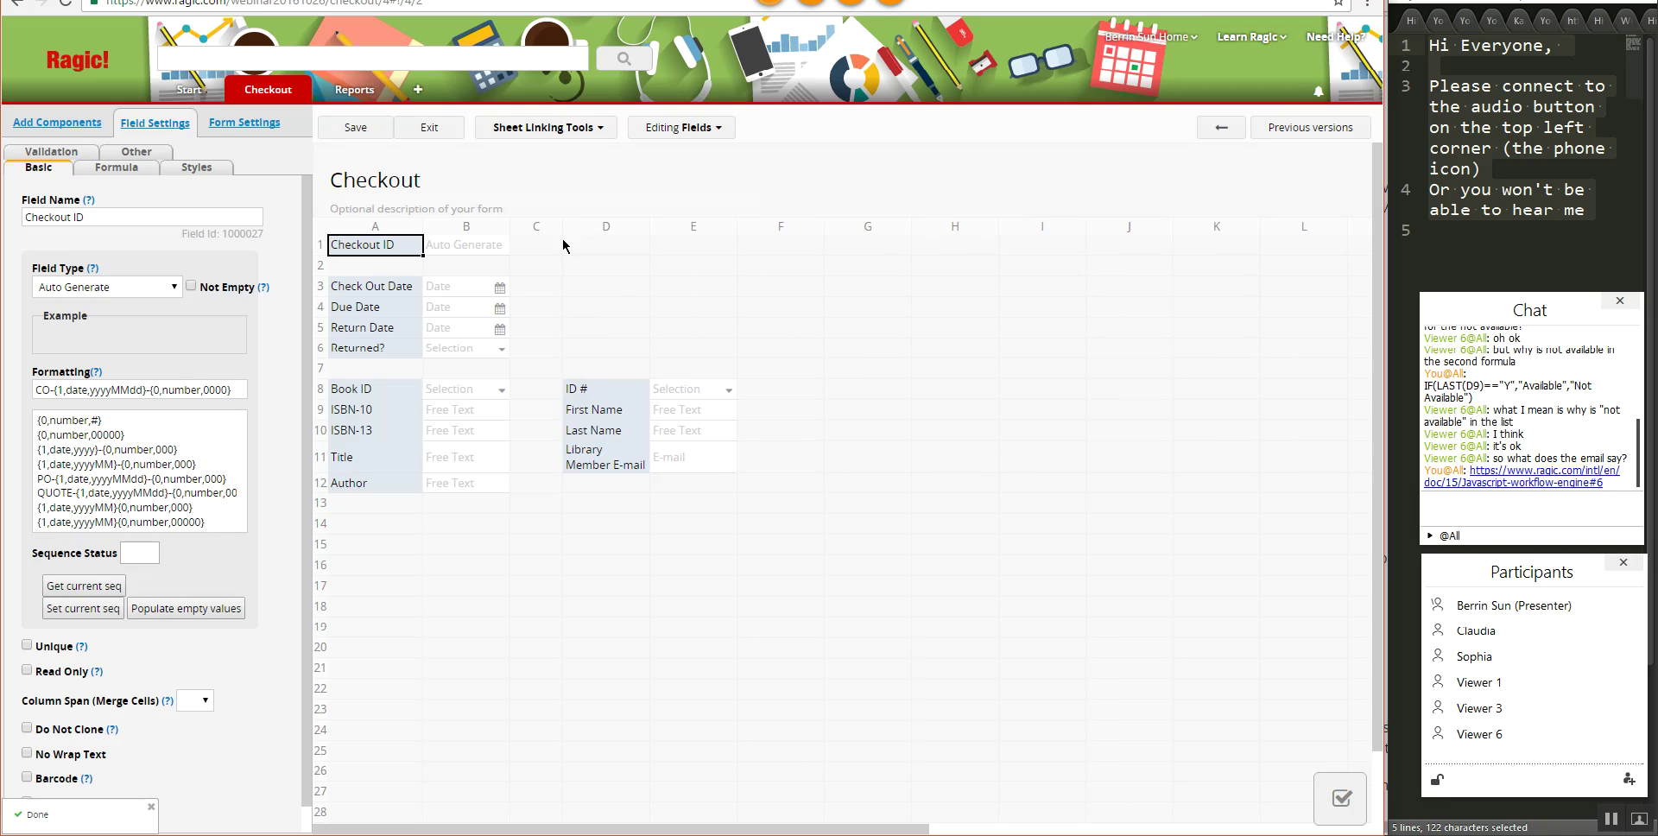
left_click(381, 525)
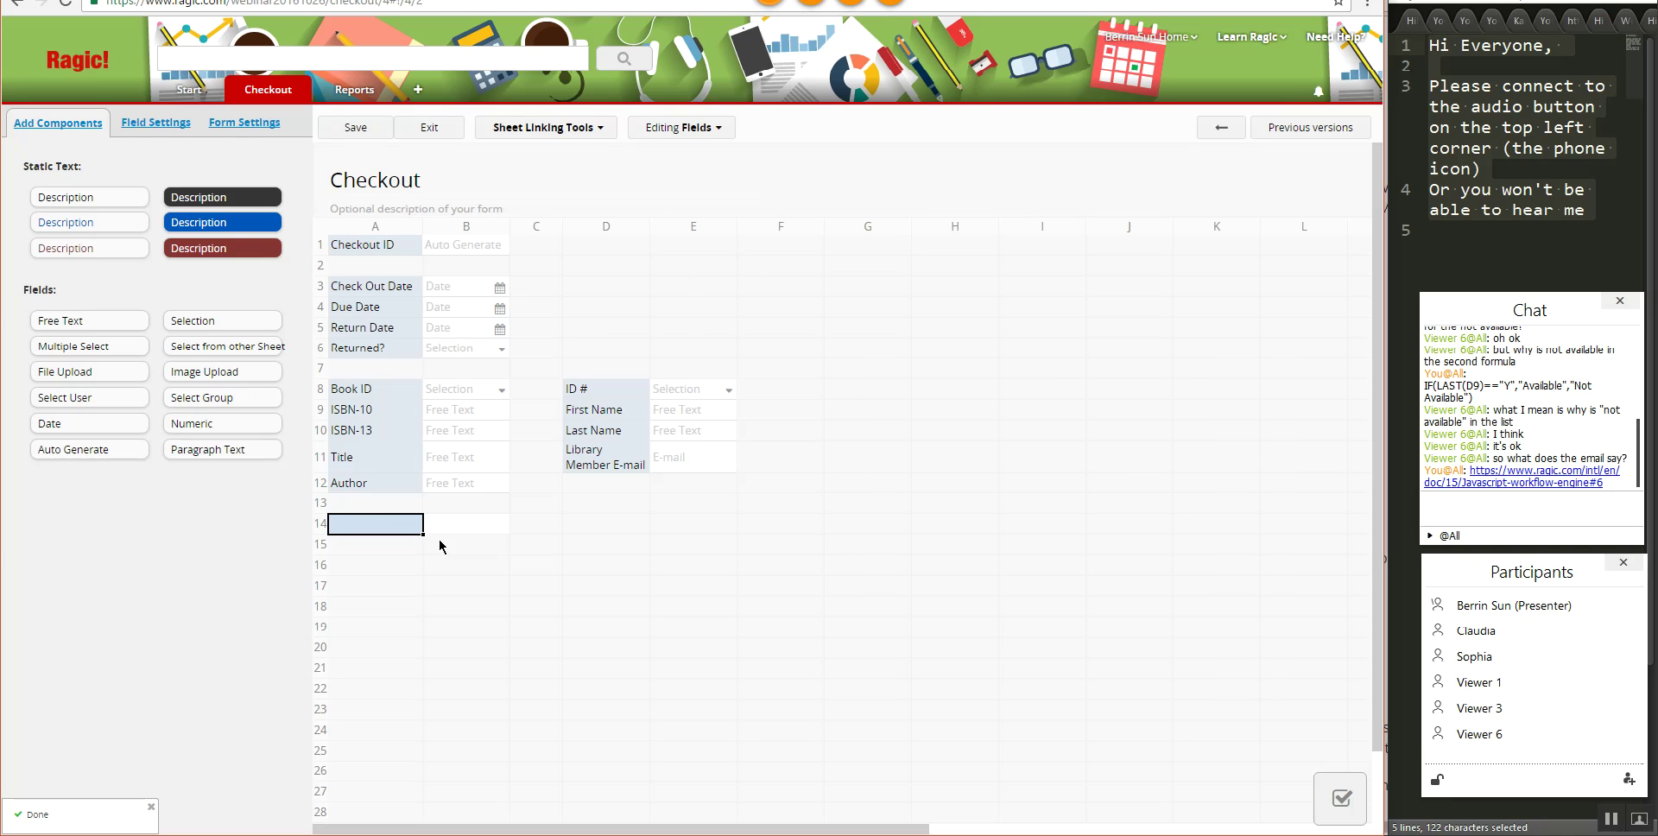
type("Past Due?")
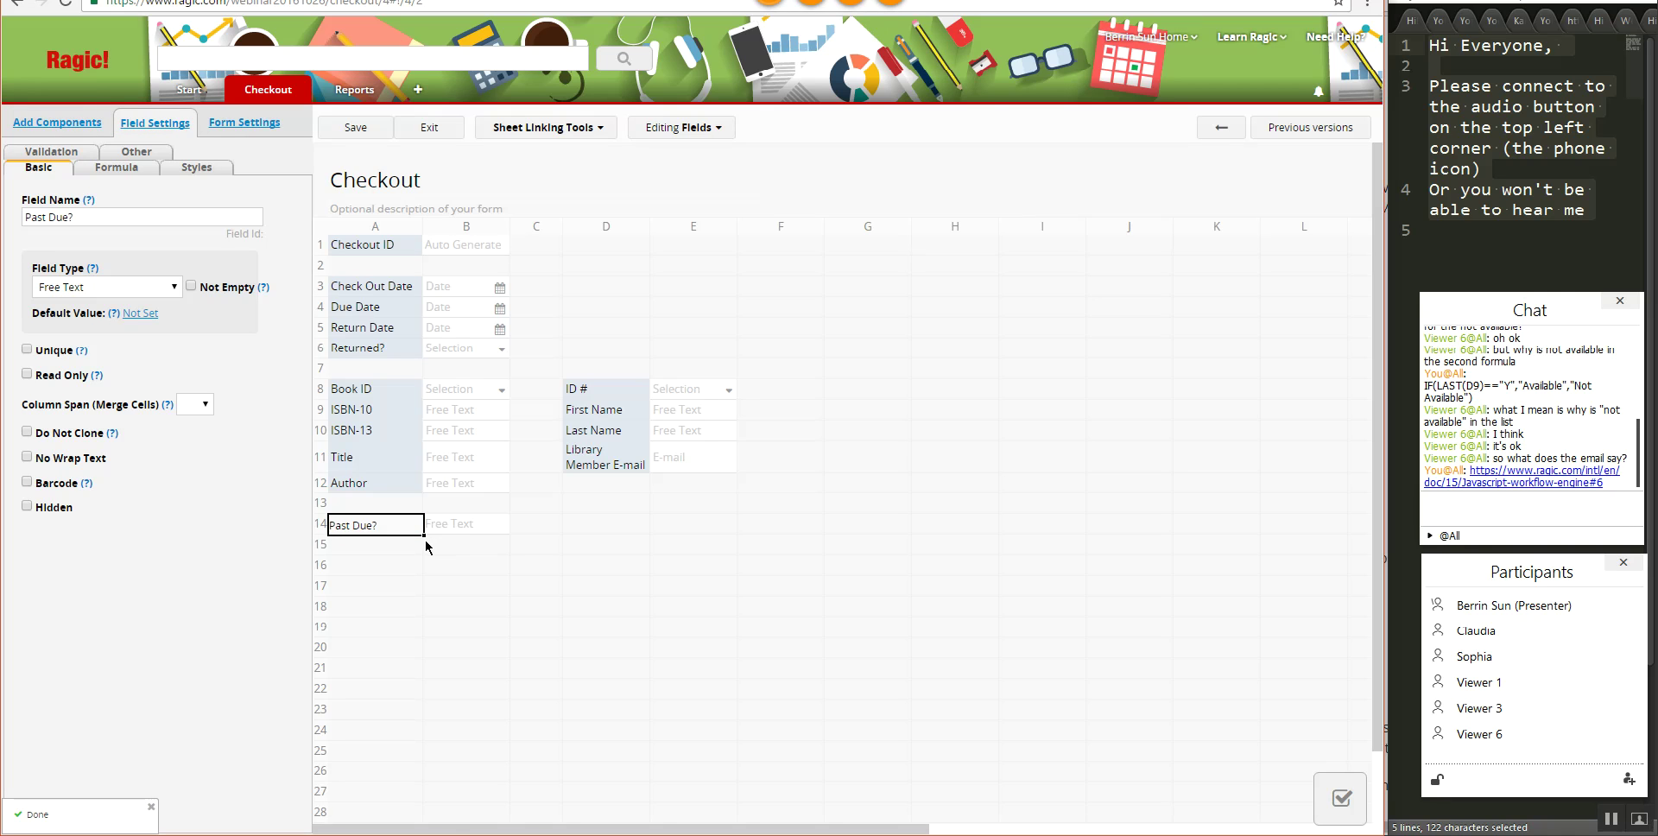
left_click(116, 166)
left_click(101, 212)
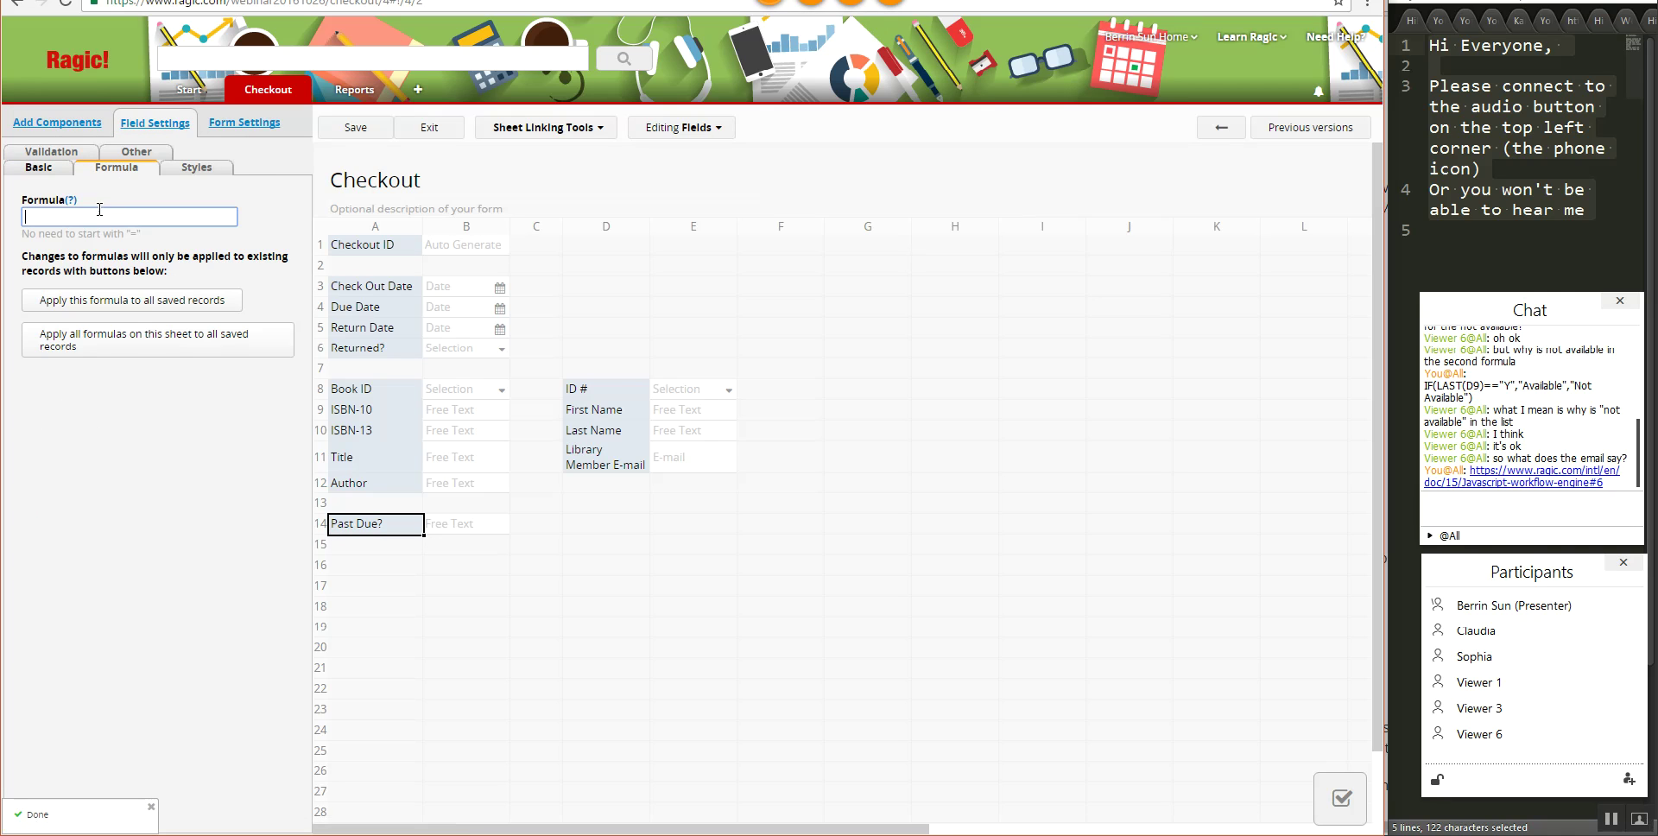
type("A5")
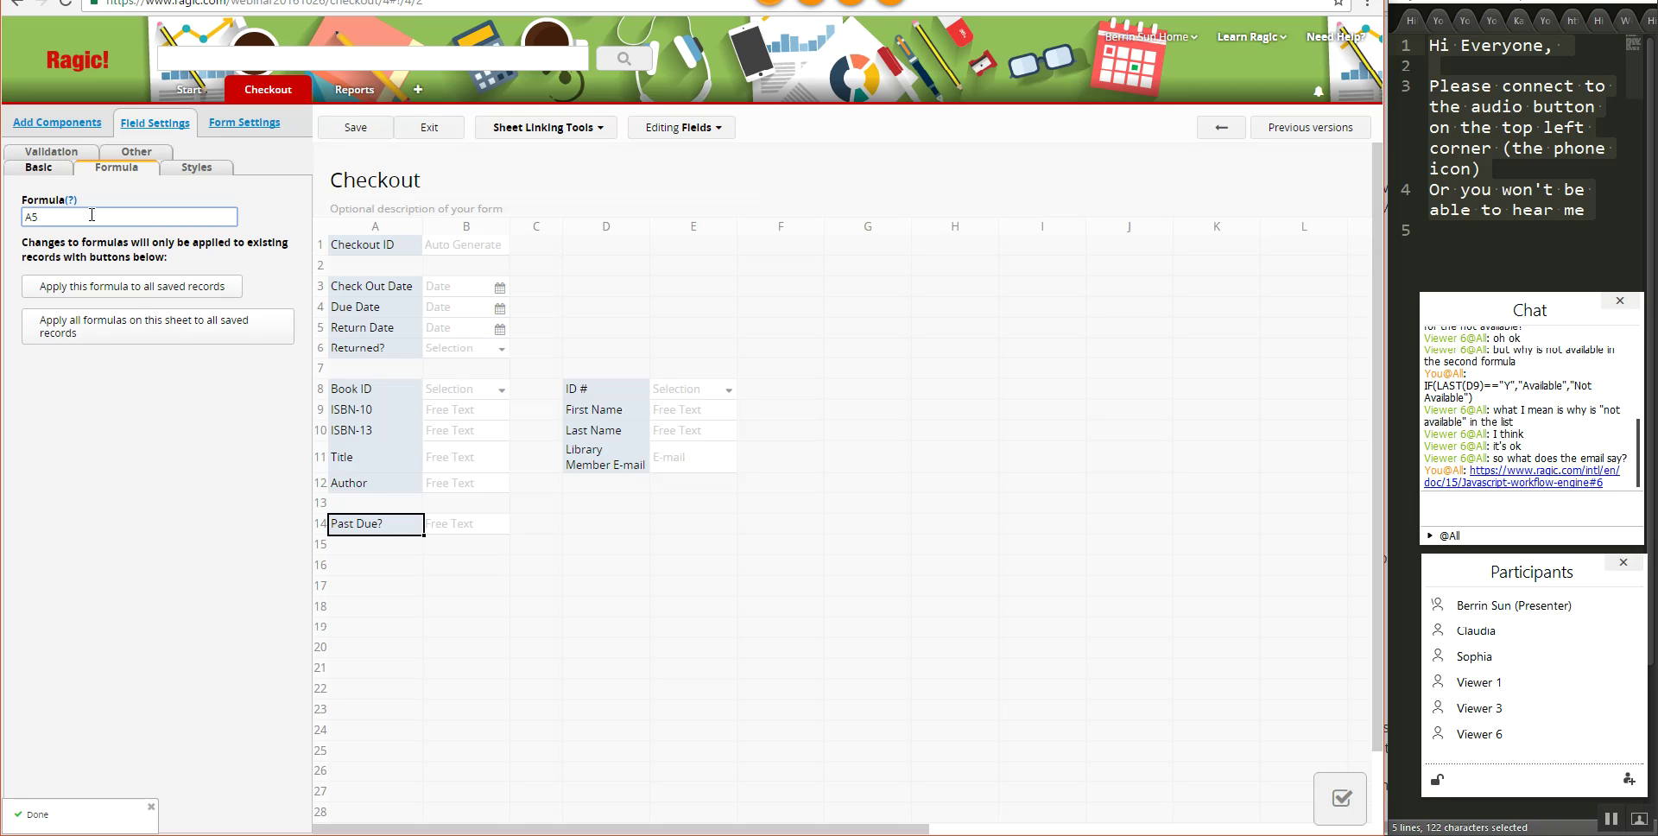
- Make Past Due? a selection field with choices Y and N
left_click(39, 168)
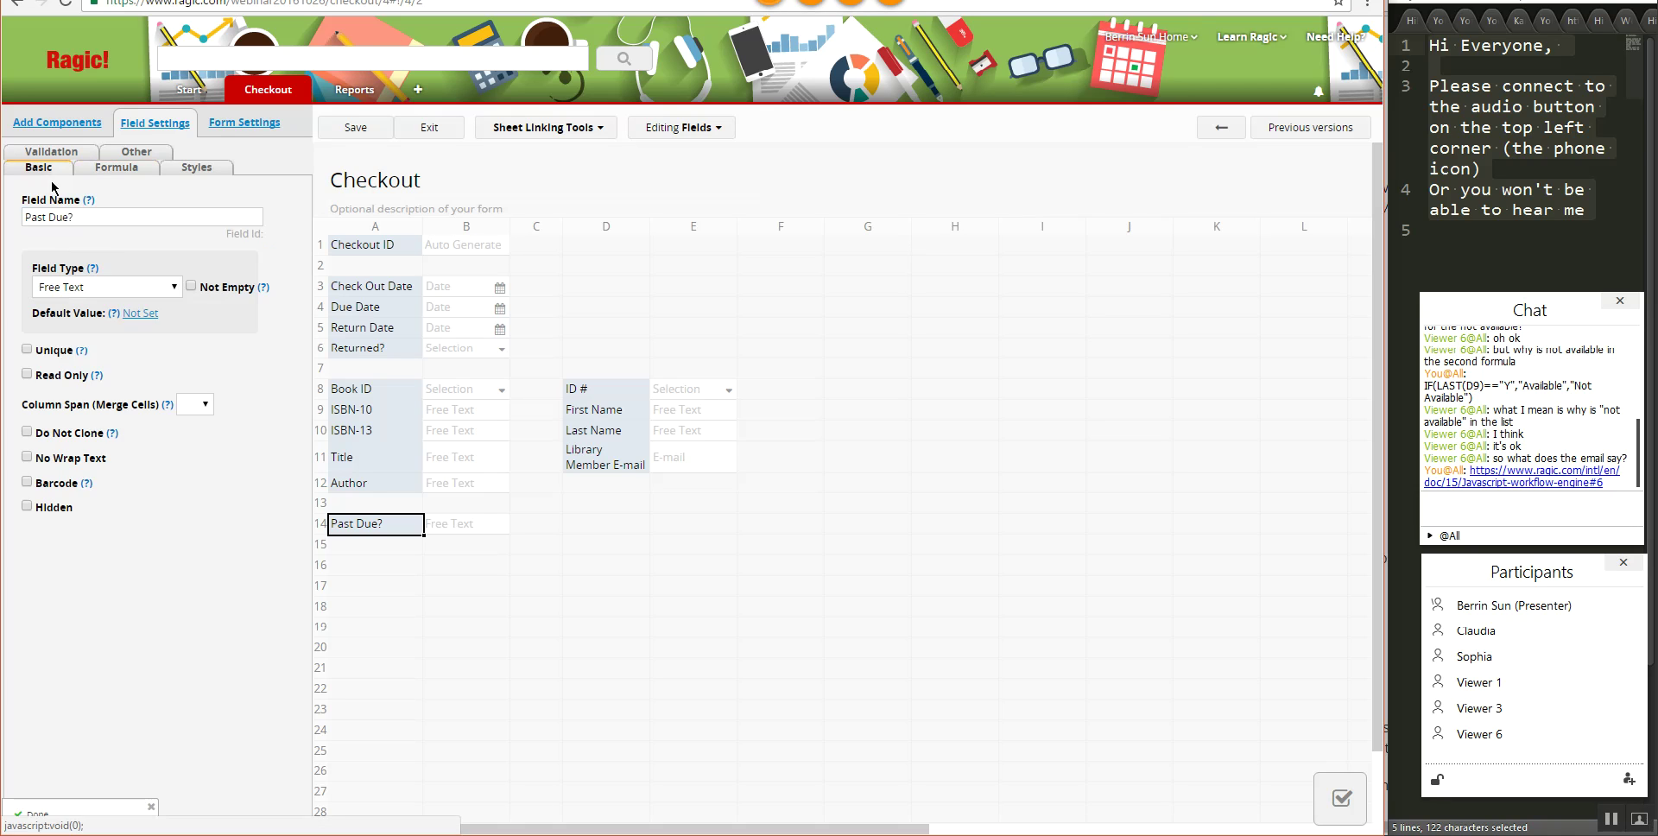
left_click(108, 286)
left_click(81, 336)
left_click(88, 346)
type("Y")
key("Return")
type("N")
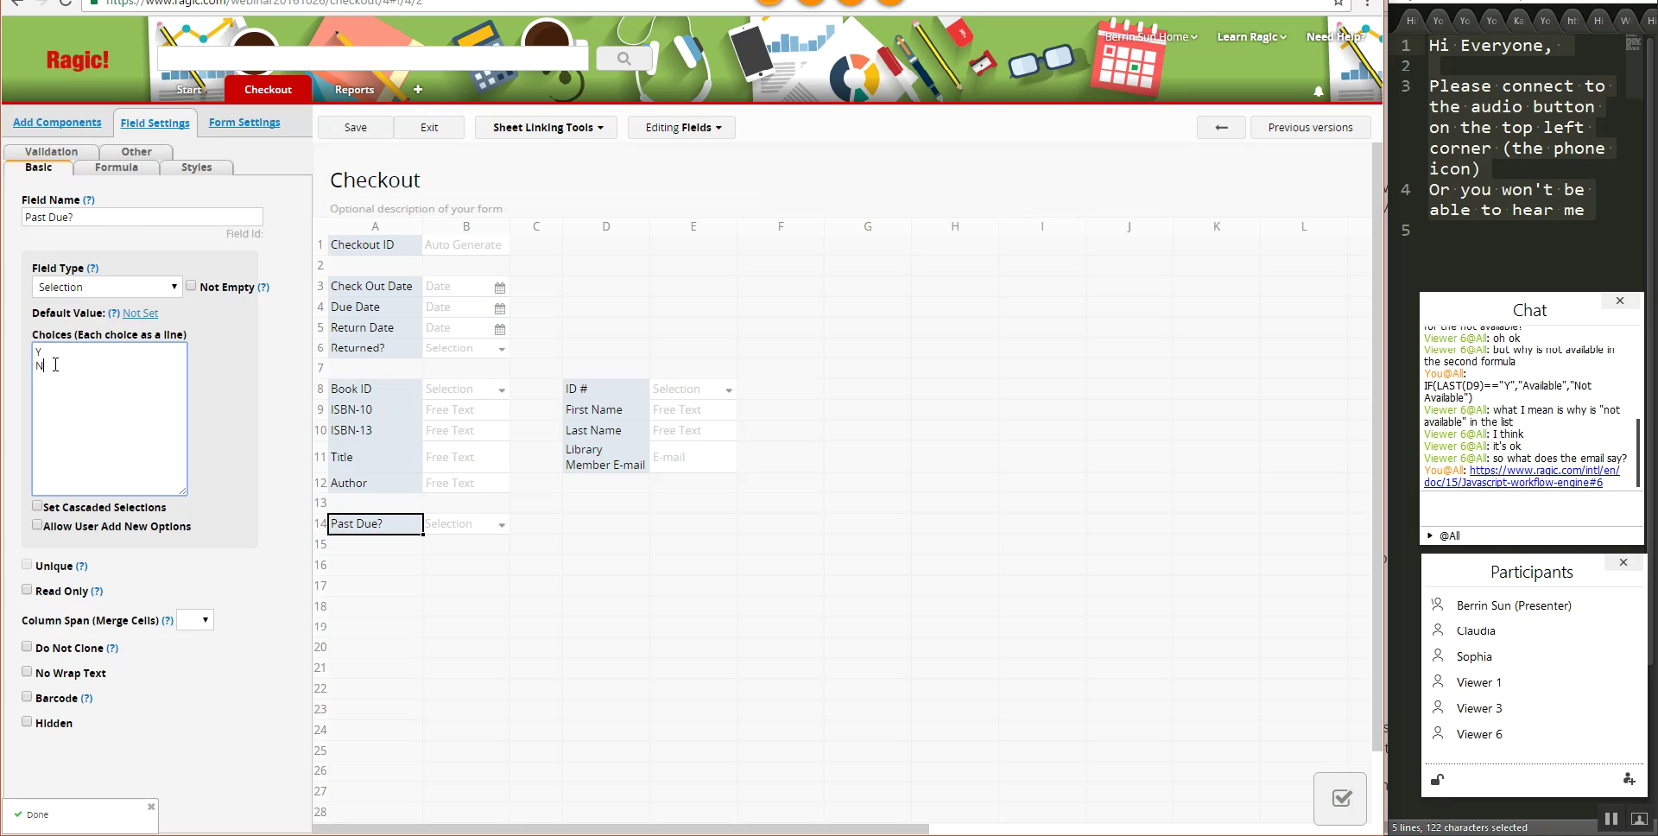
- Give Past Due? the formula IF(A5>A4,"Y","N") and save the design
left_click(93, 170)
left_click(87, 218)
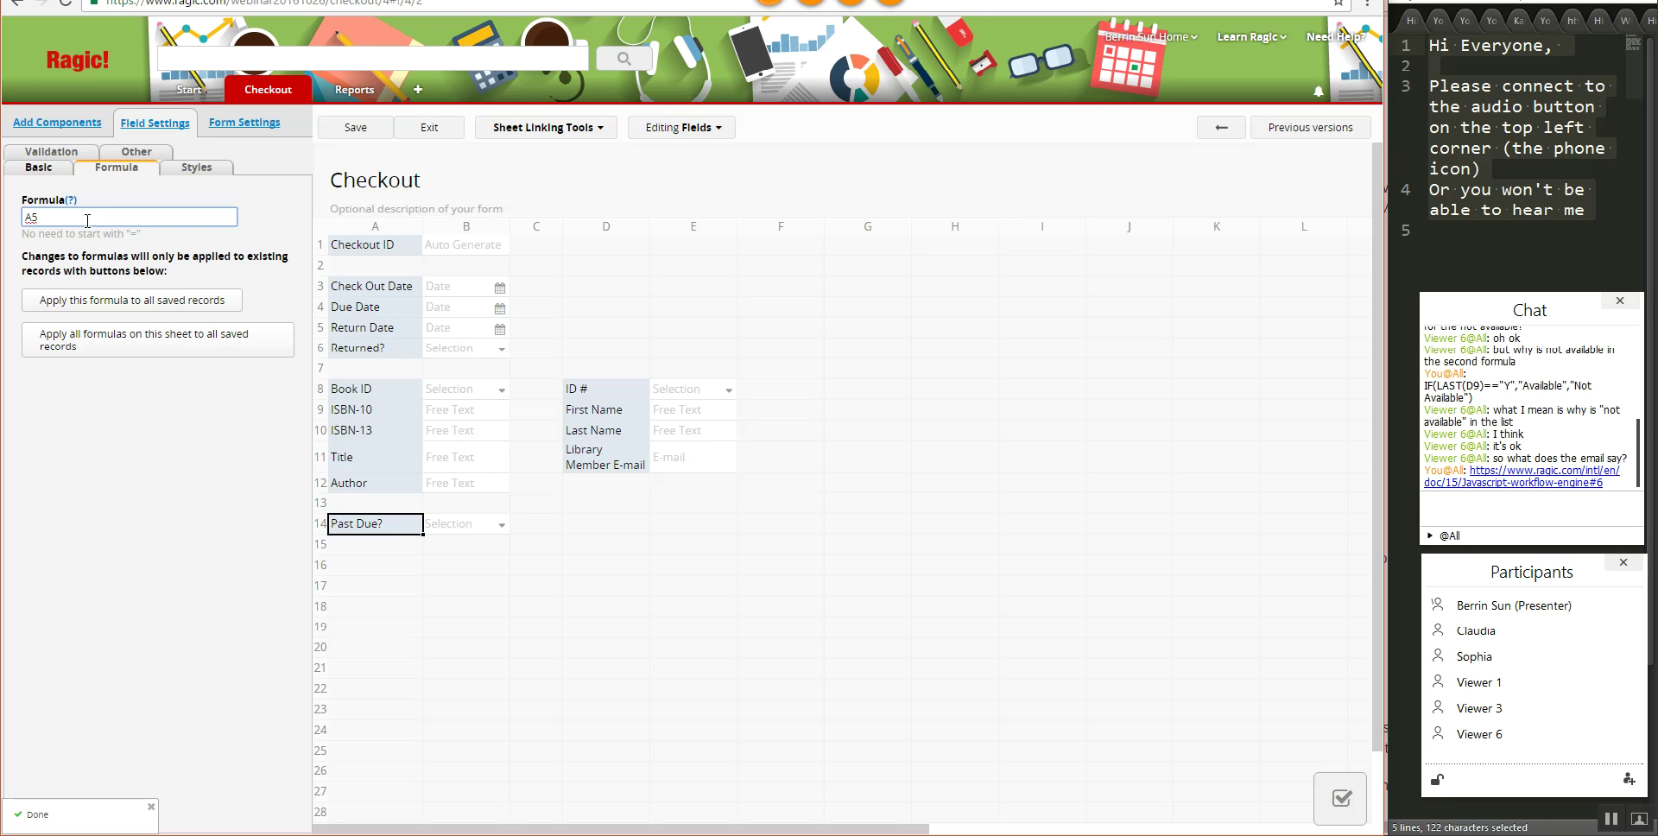
key("BackSpace")
key("BackSpace")
key("BackSpace")
type("IF(A")
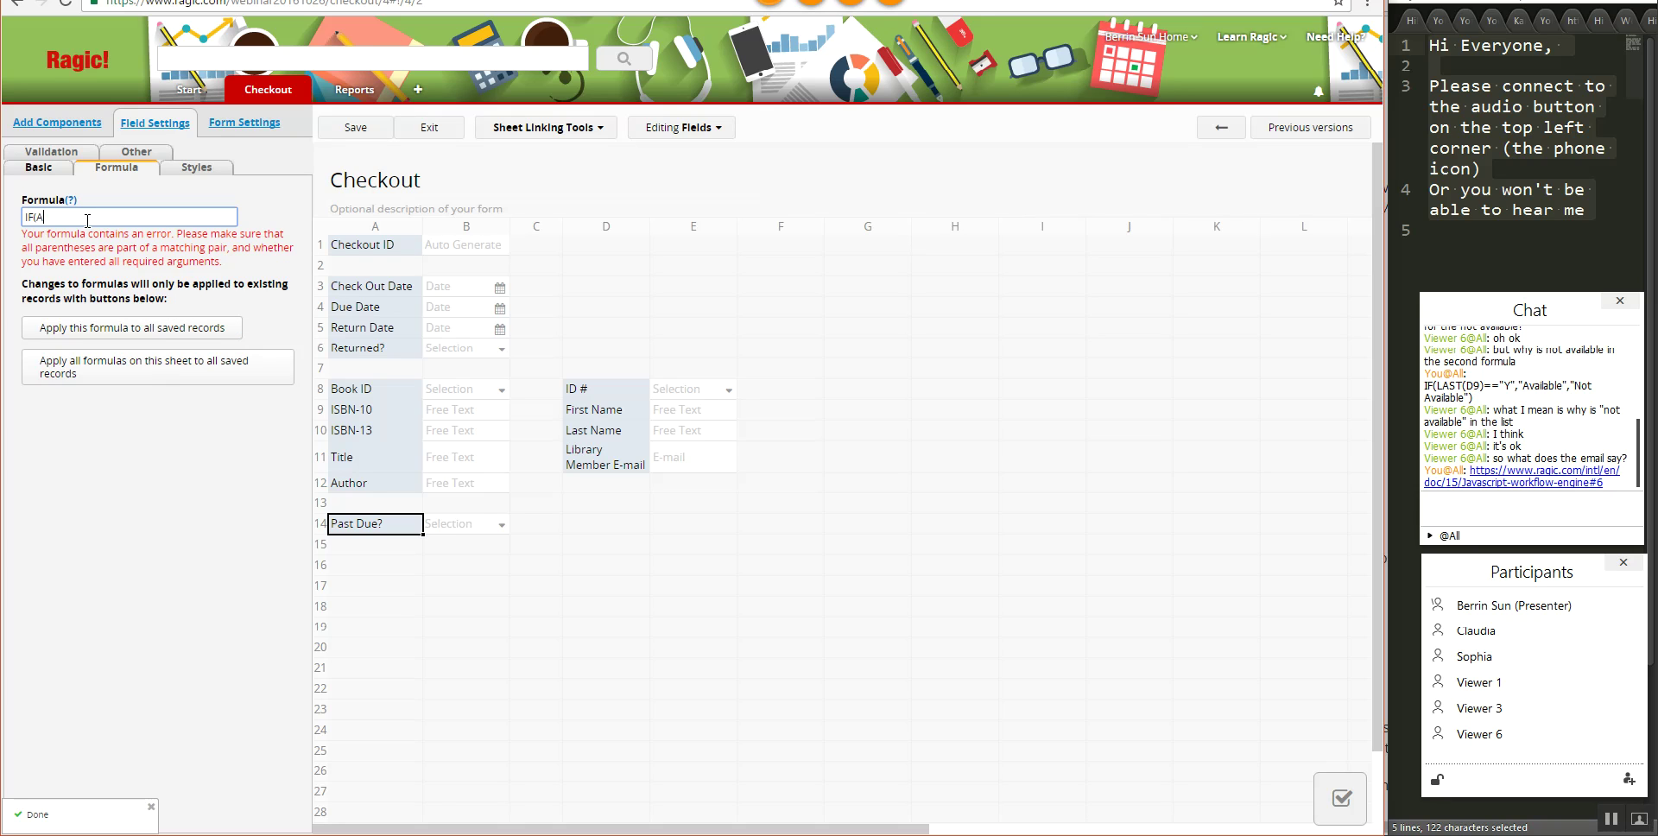
type("5>A4)")
key("BackSpace")
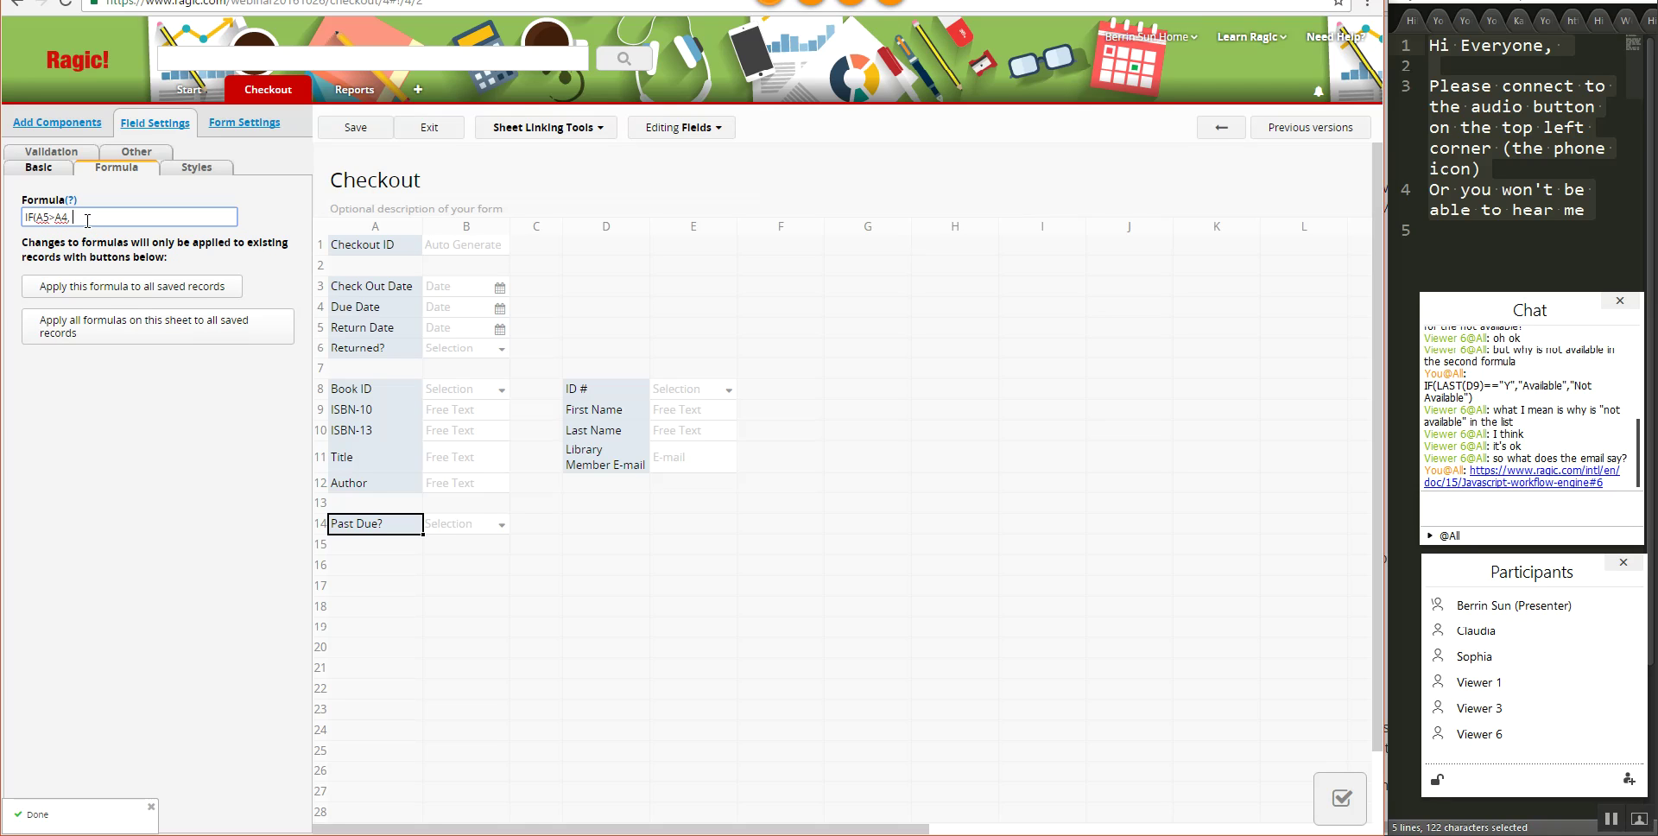
type(",\"Y\"")
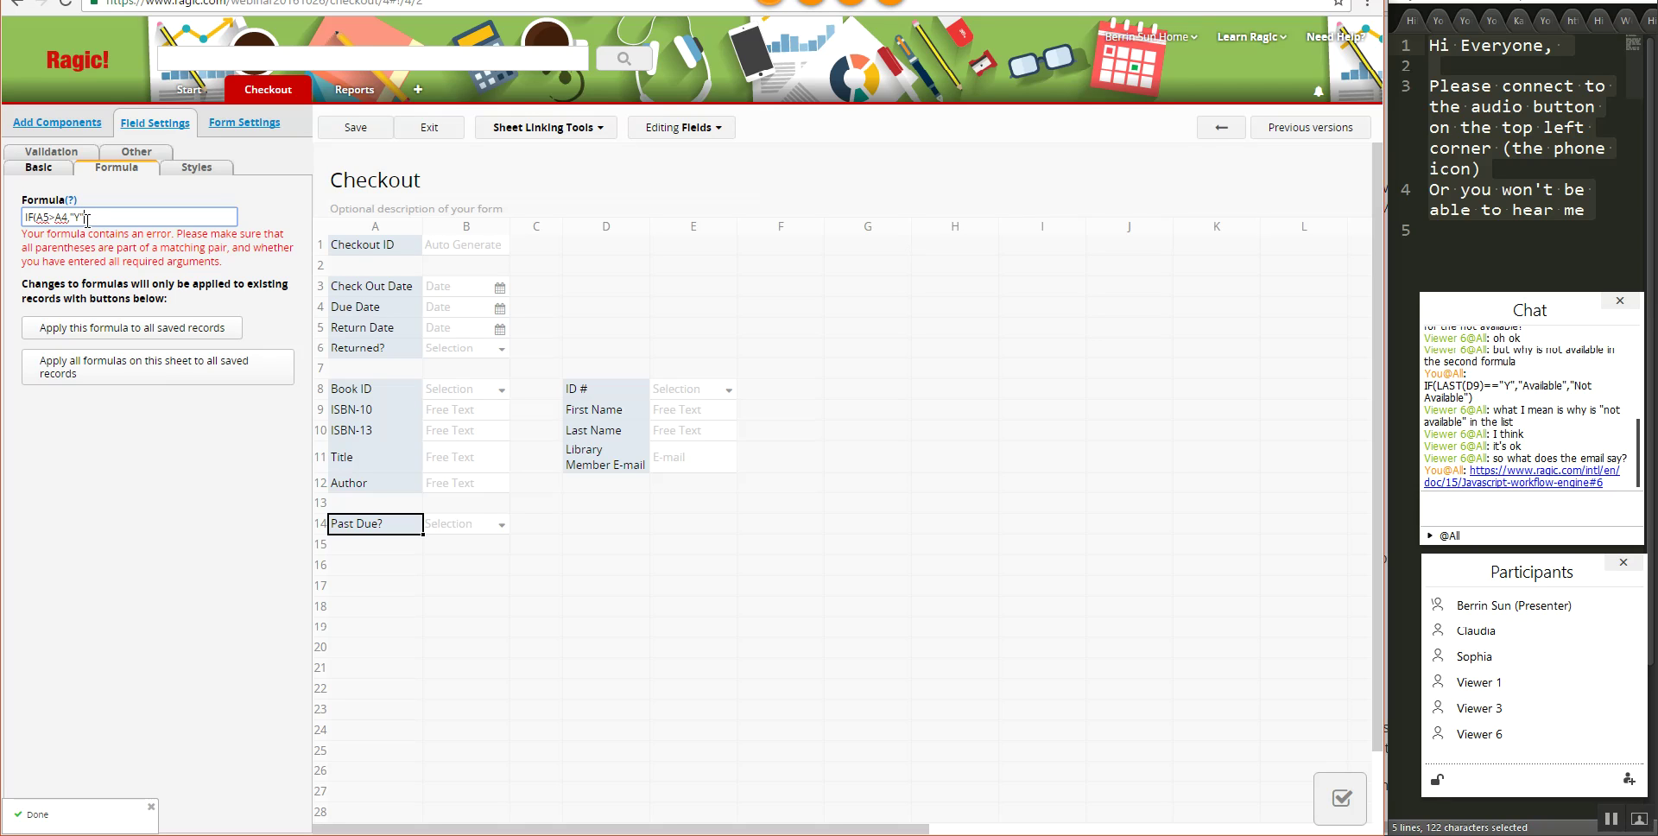
type(",\"N\"")
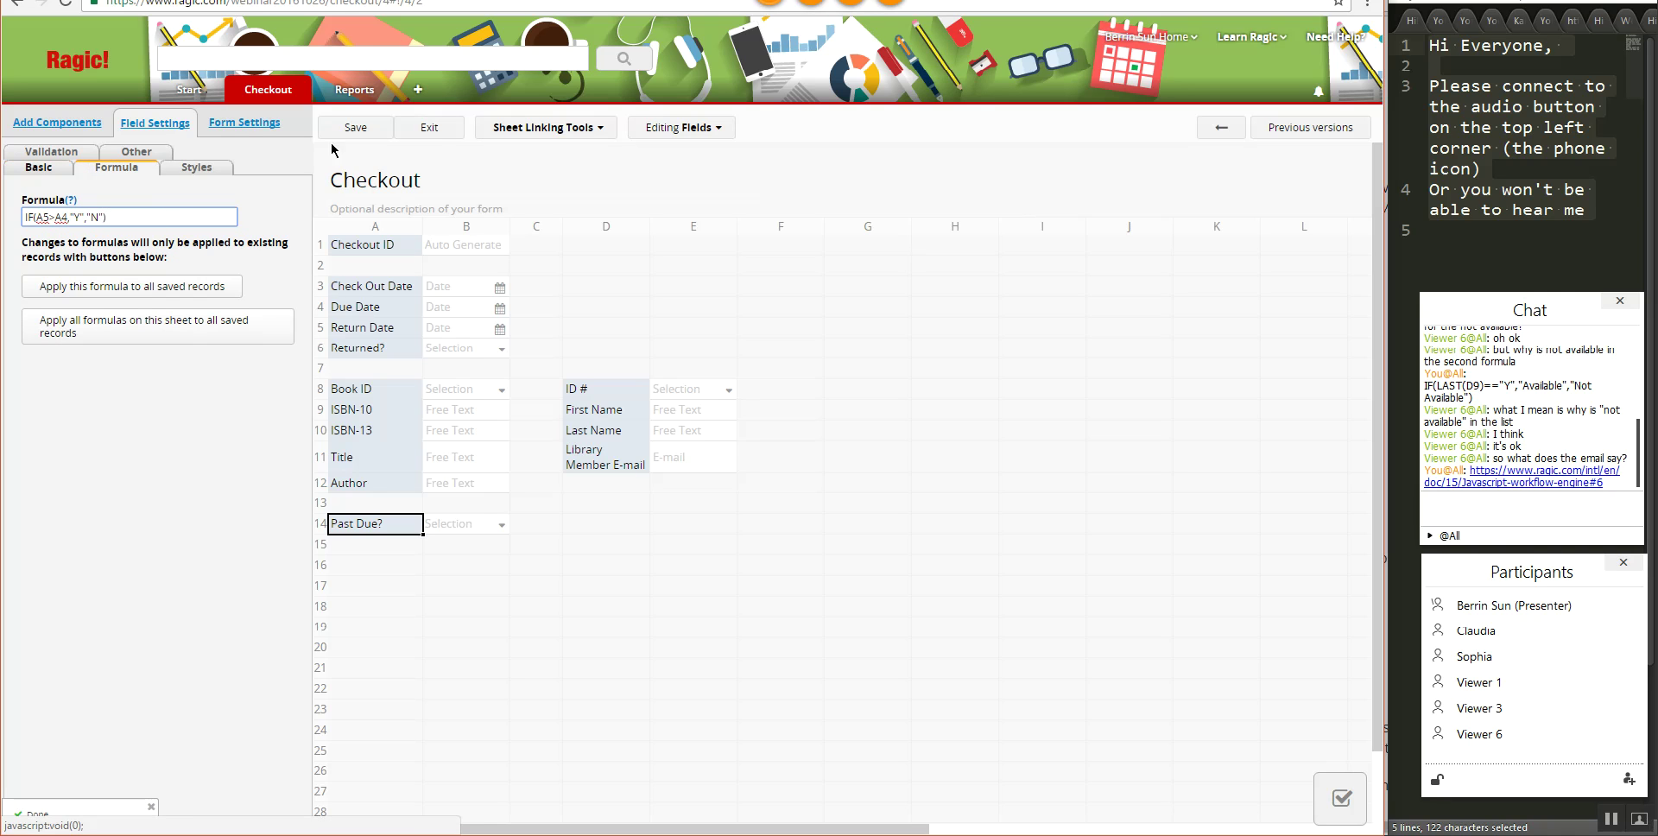
left_click(356, 126)
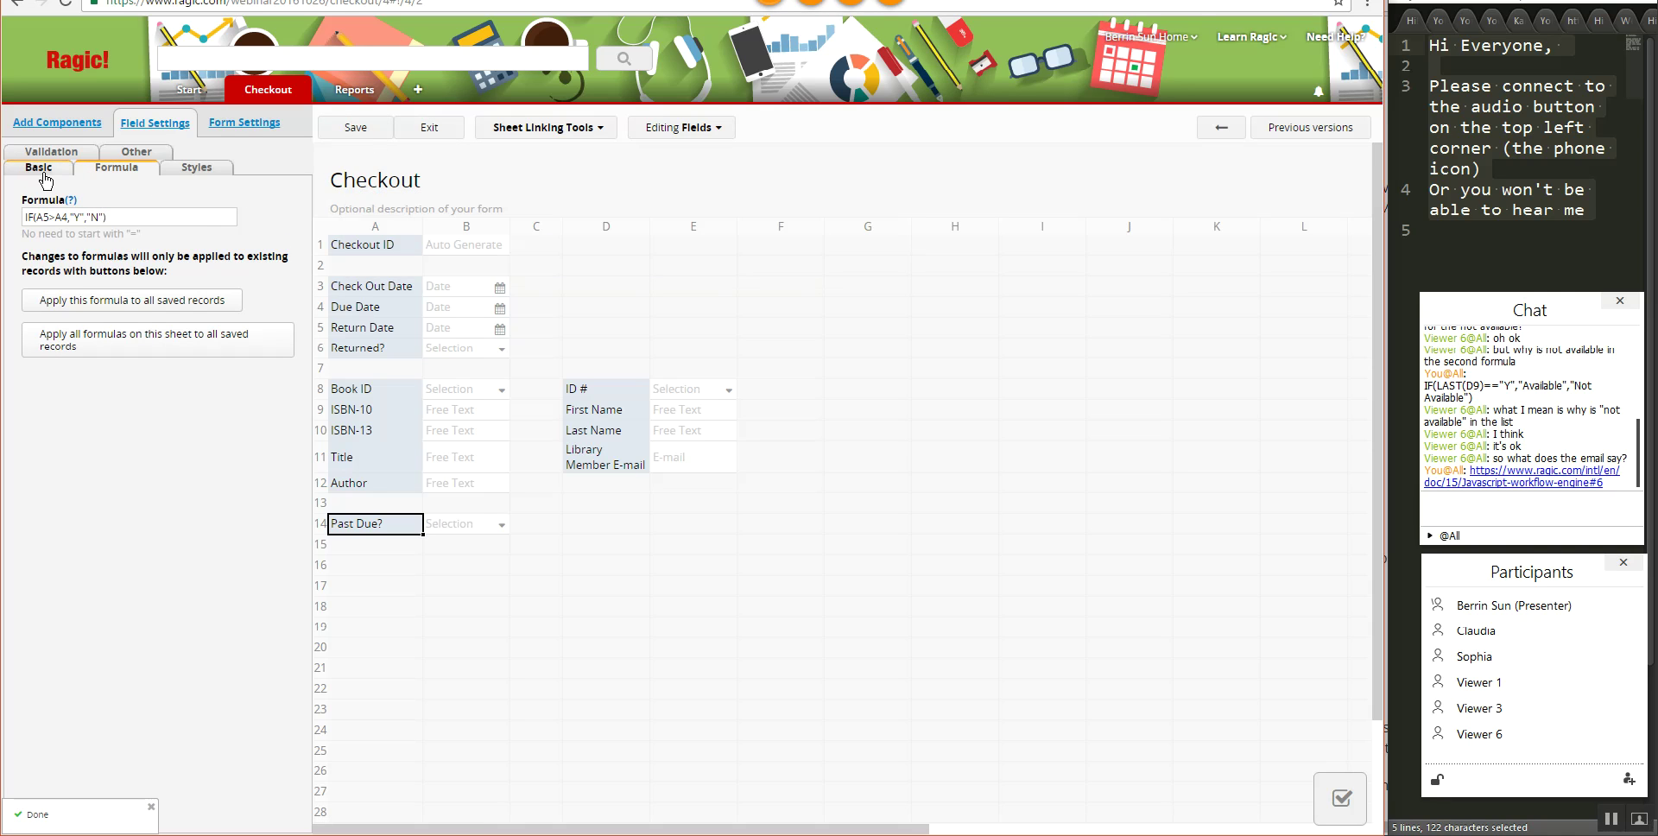
- Apply the Past Due? formula to all saved checkout records
left_click(108, 177)
left_click(57, 172)
left_click(122, 172)
left_click(148, 307)
left_click(773, 134)
- Try a Return Date of 2016/11/10 on the record, then cancel and discard the edit
left_click(430, 128)
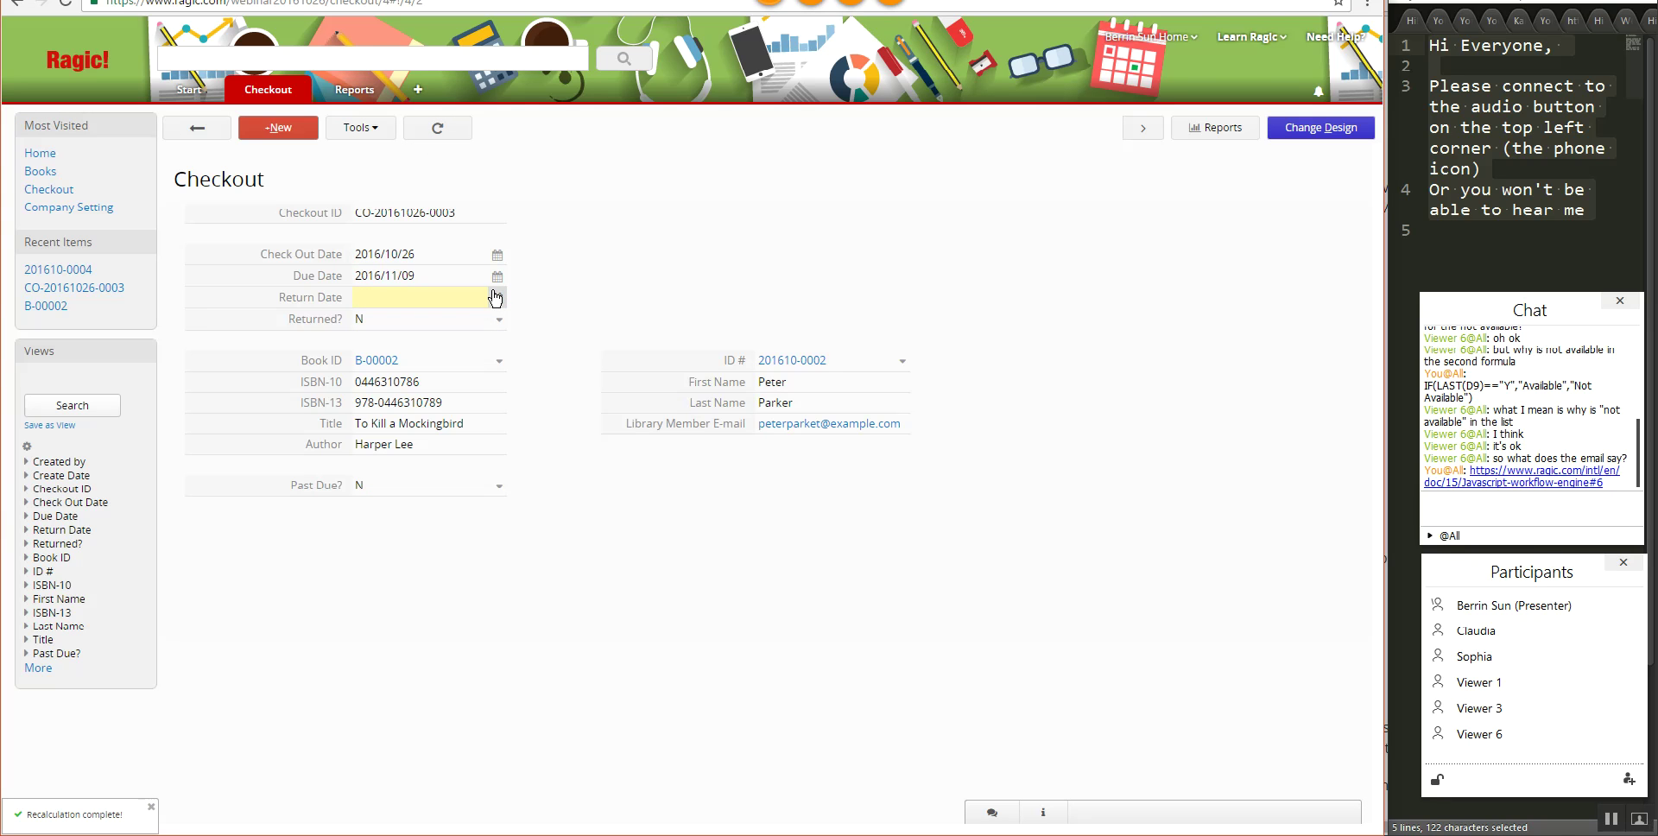
left_click(497, 297)
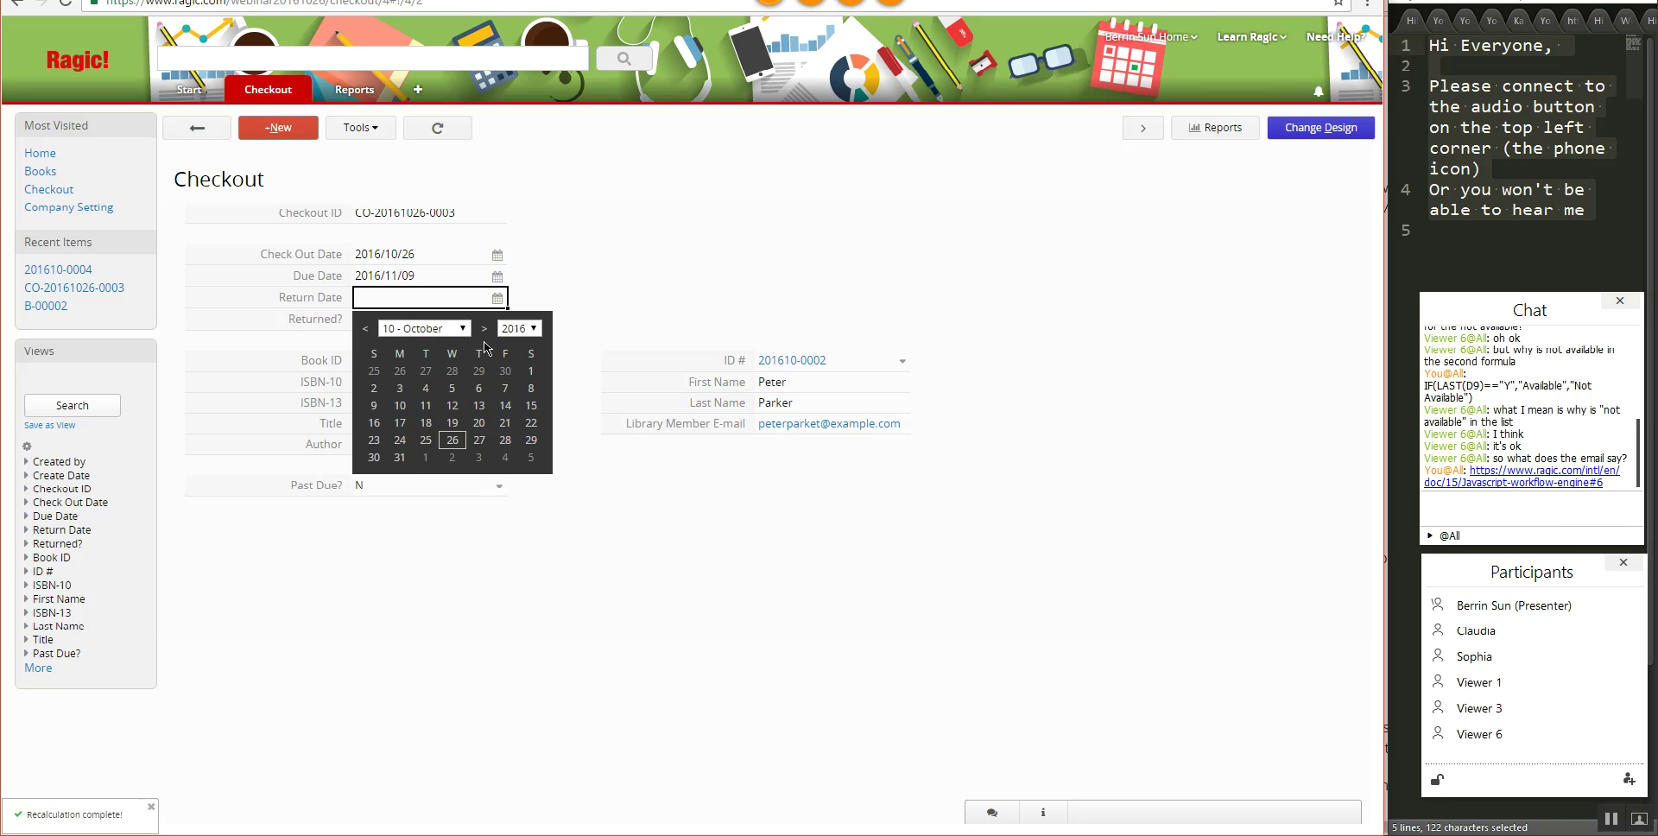
left_click(483, 329)
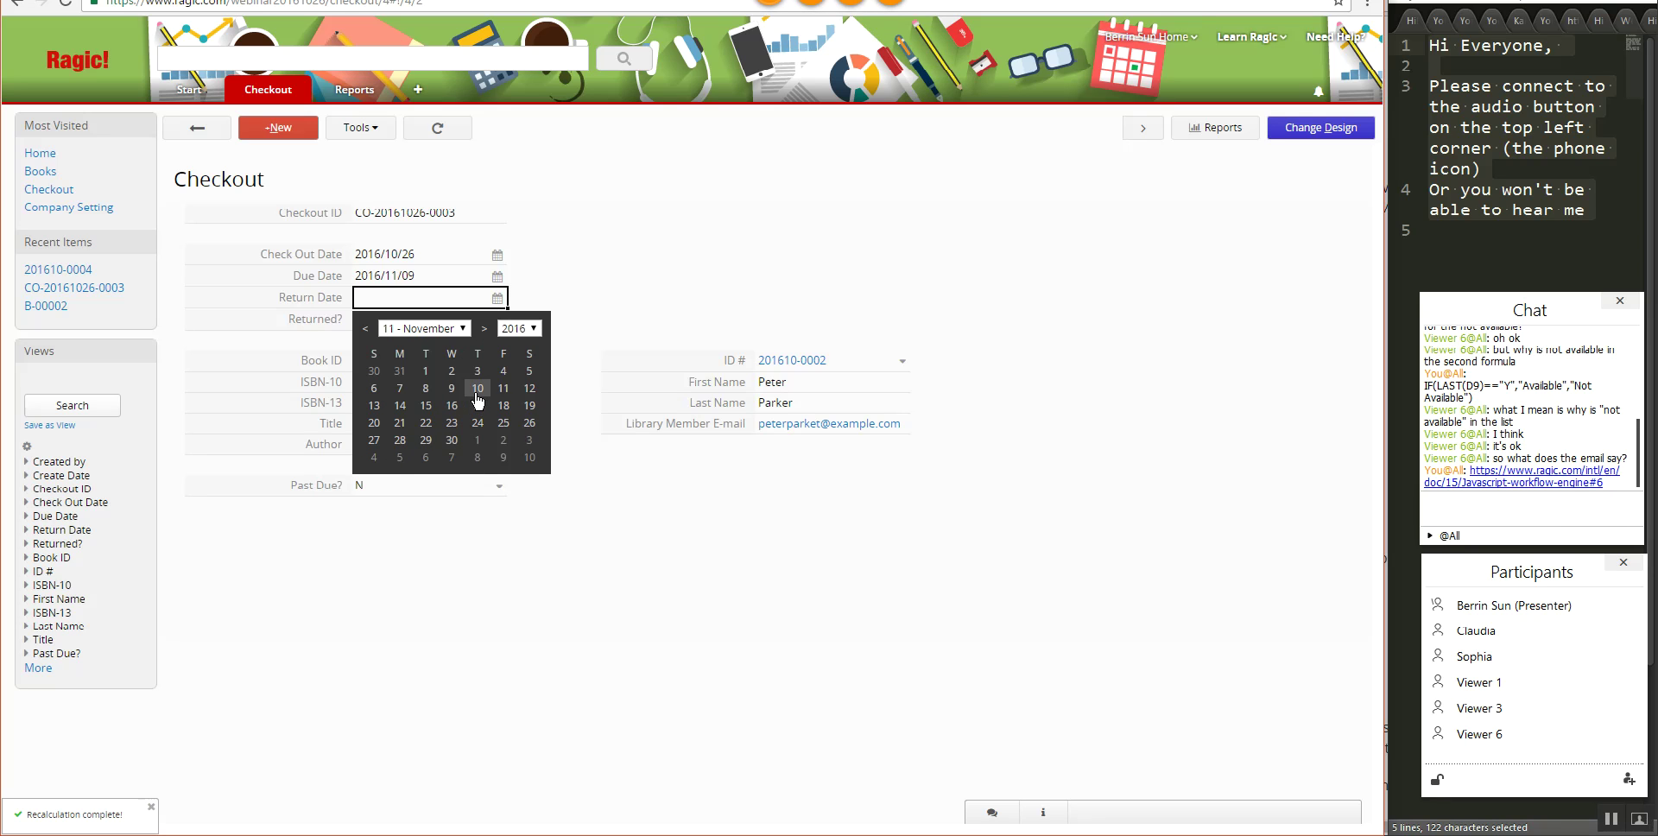
left_click(476, 391)
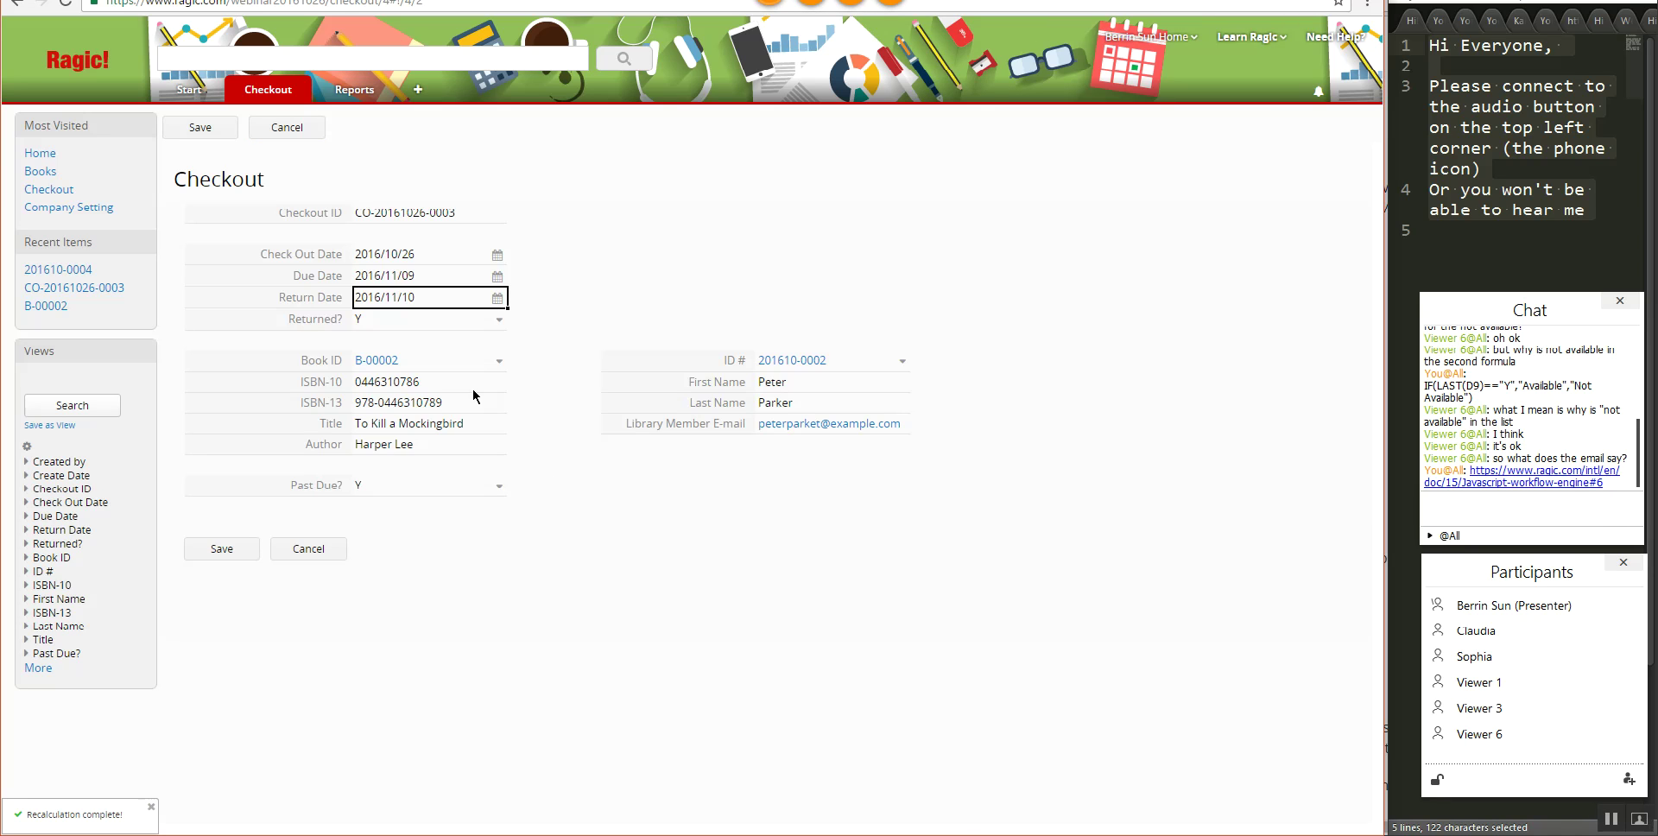
left_click(323, 549)
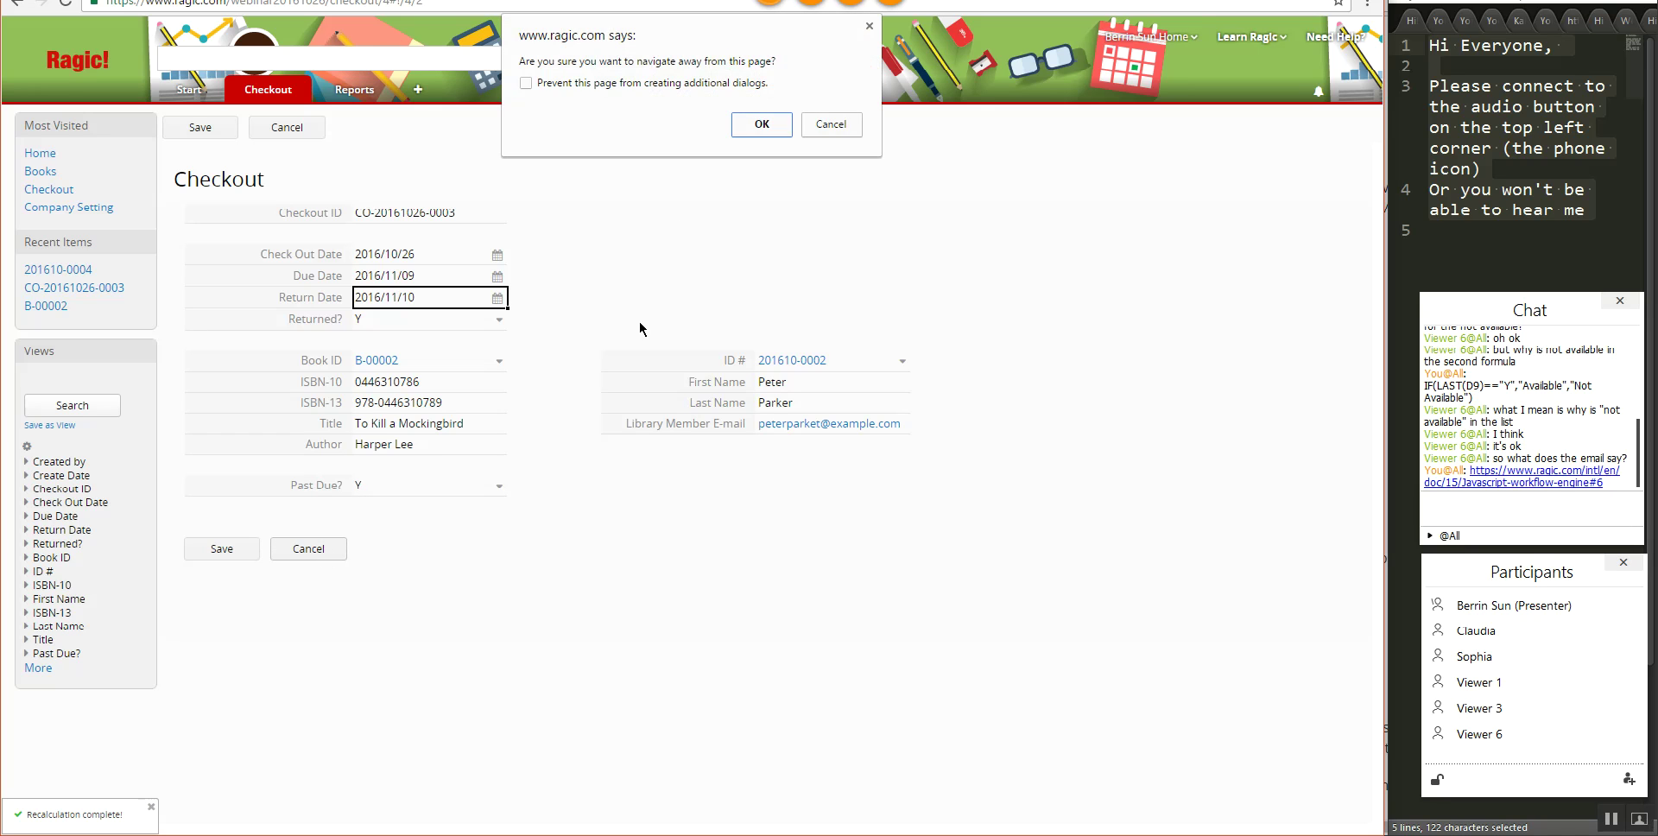
left_click(760, 138)
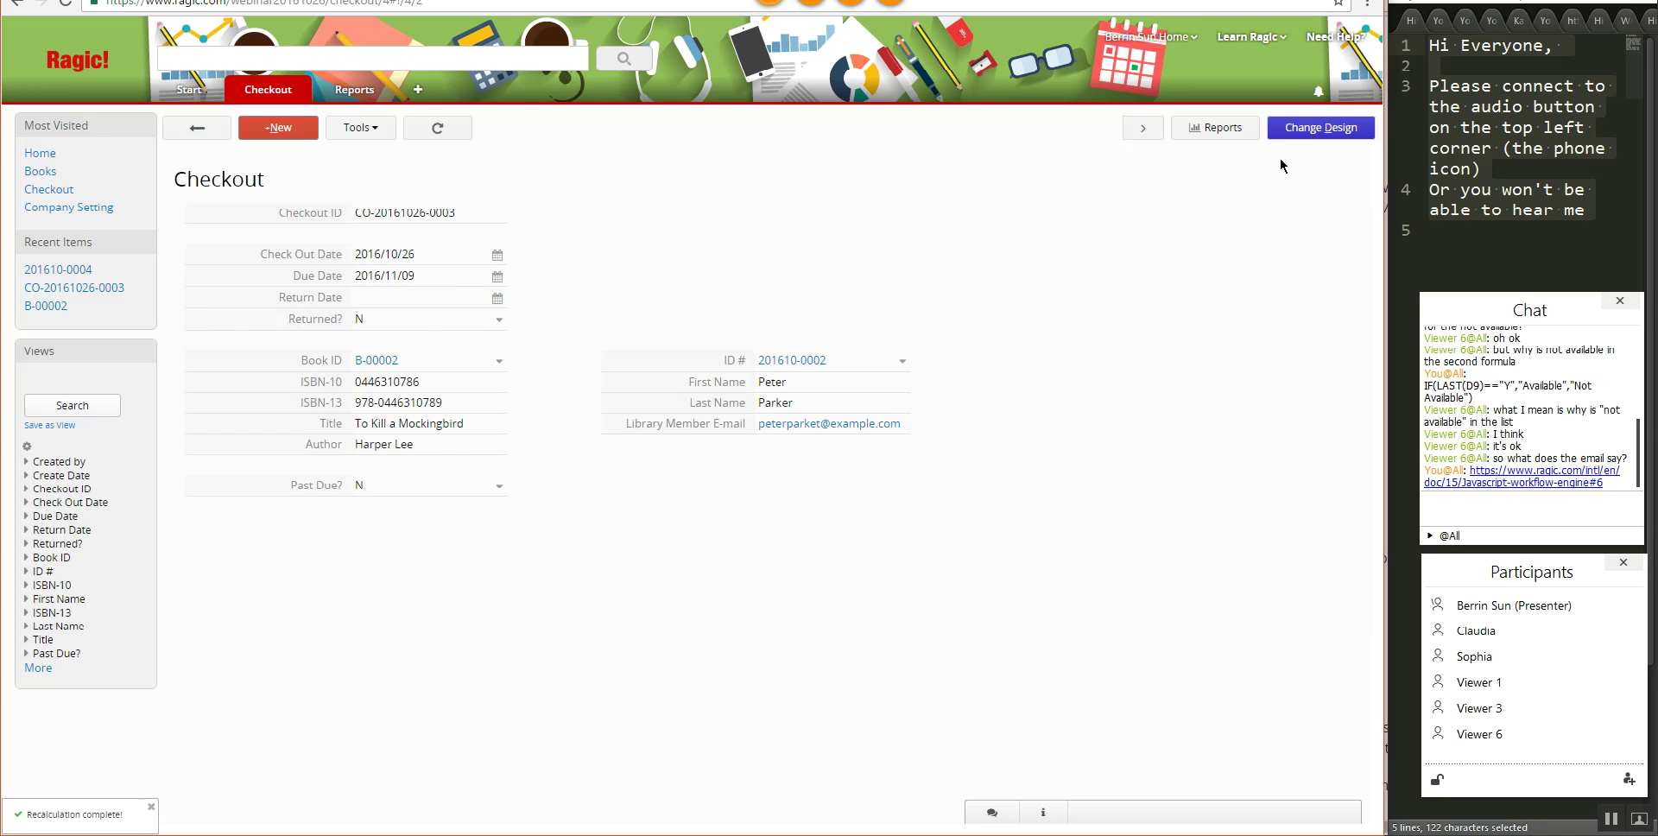
- Add a numeric field named 'A5-A4' in cell A15 of the Checkout form design
left_click(1276, 129)
left_click(371, 550)
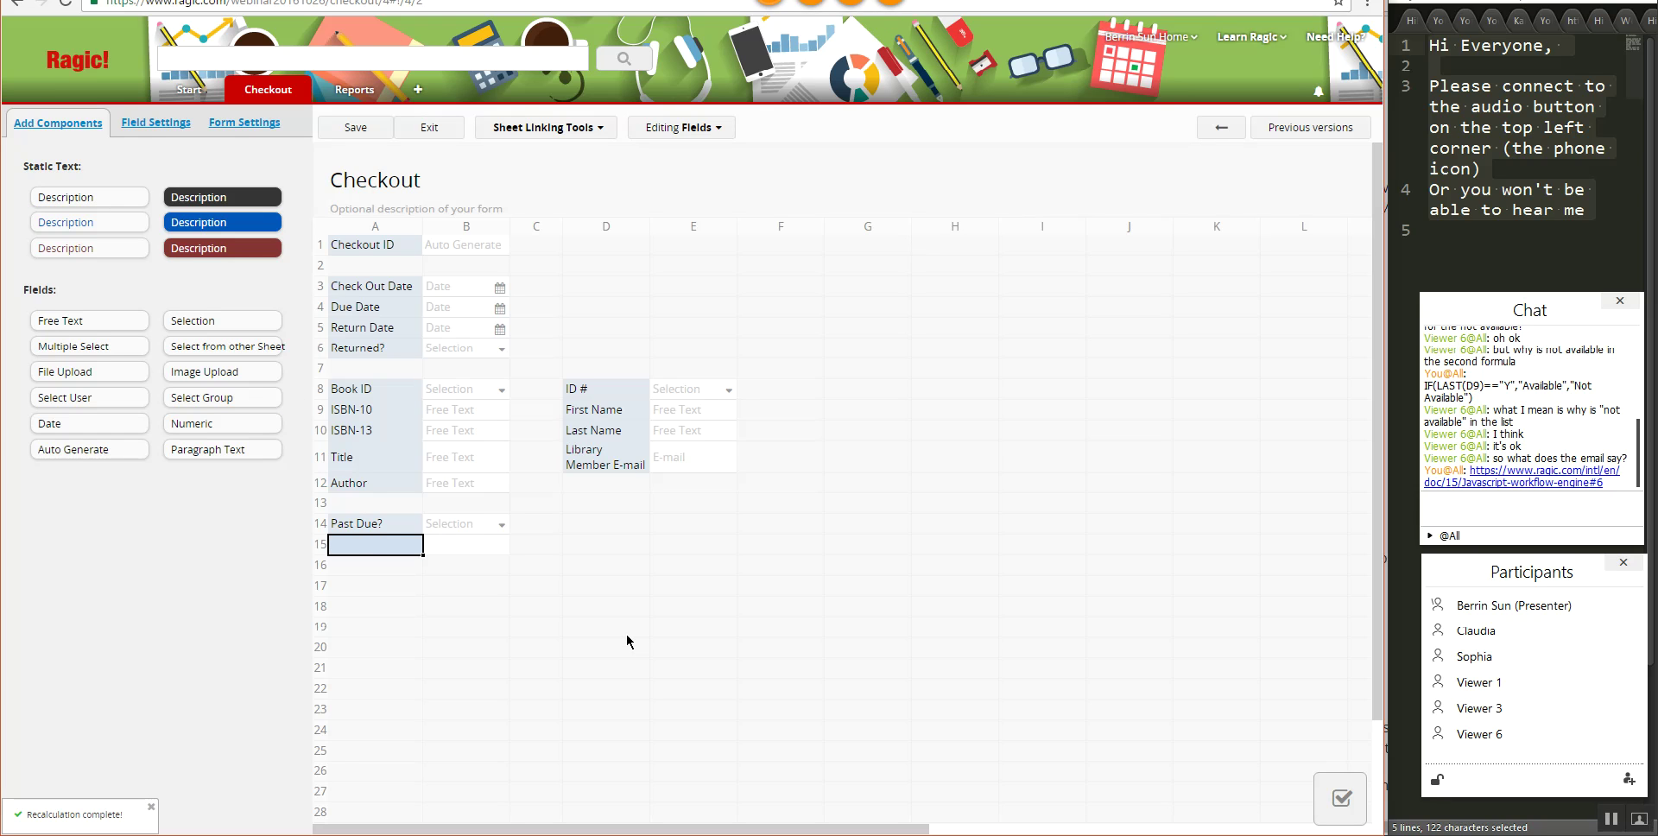
type("A")
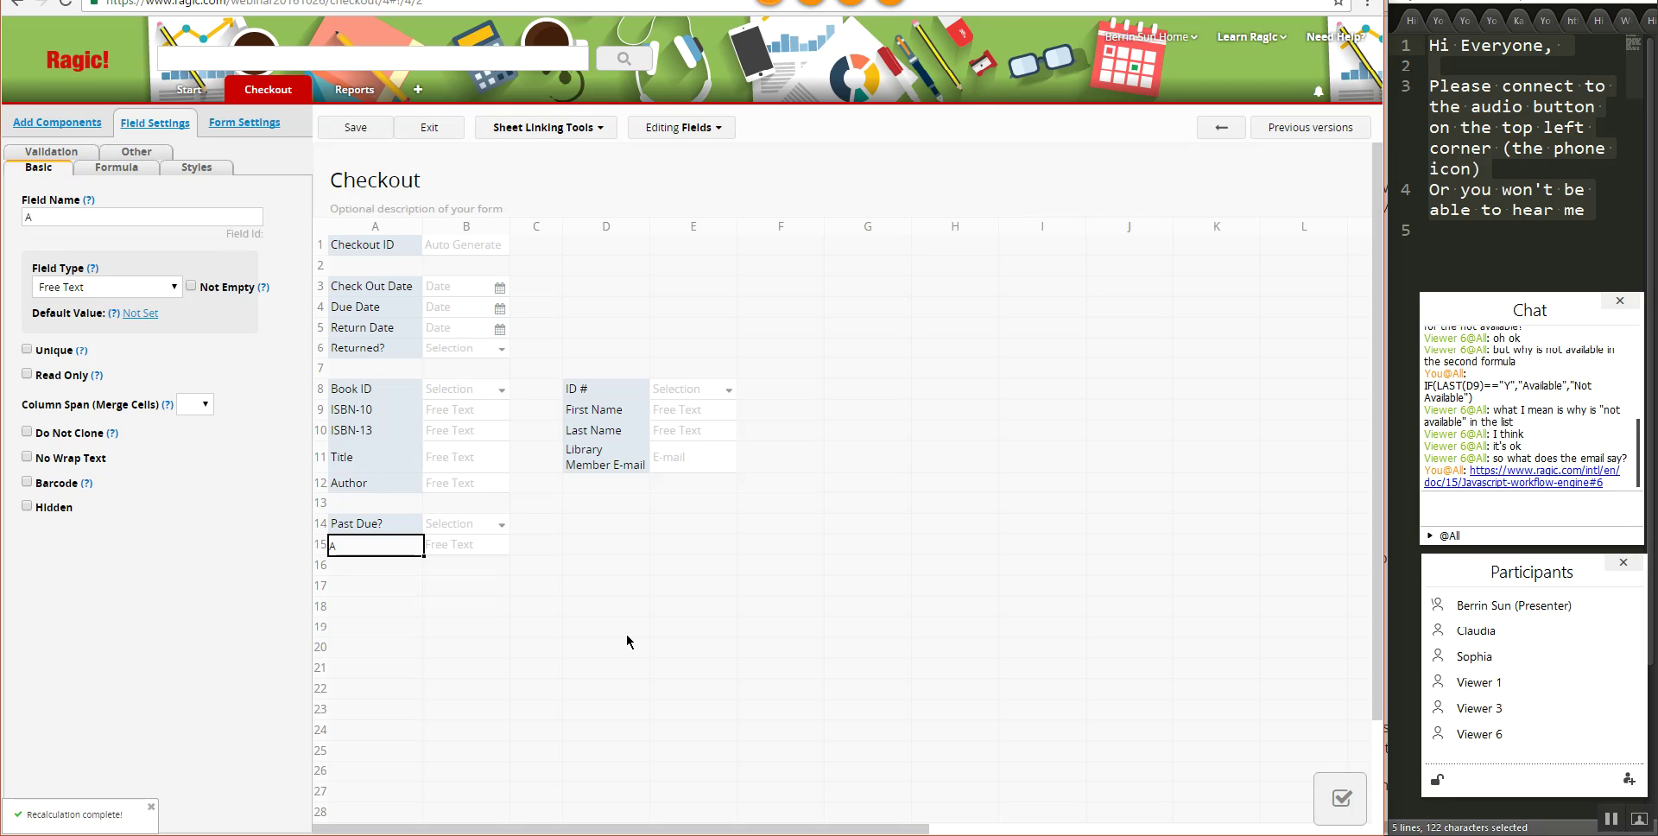
type("5-A4")
left_click(63, 293)
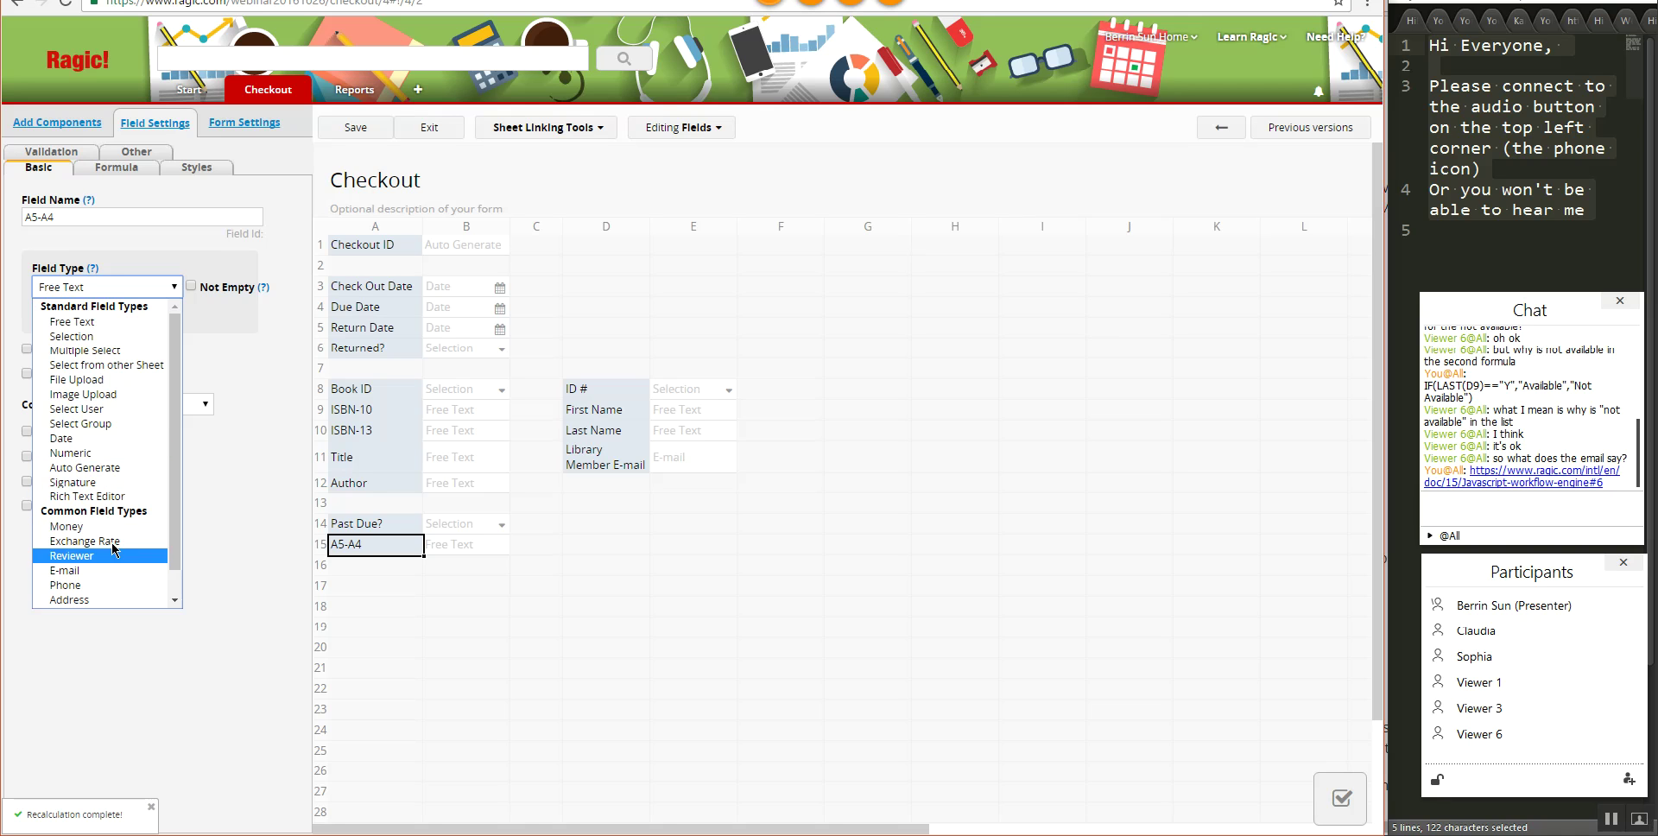
left_click(76, 453)
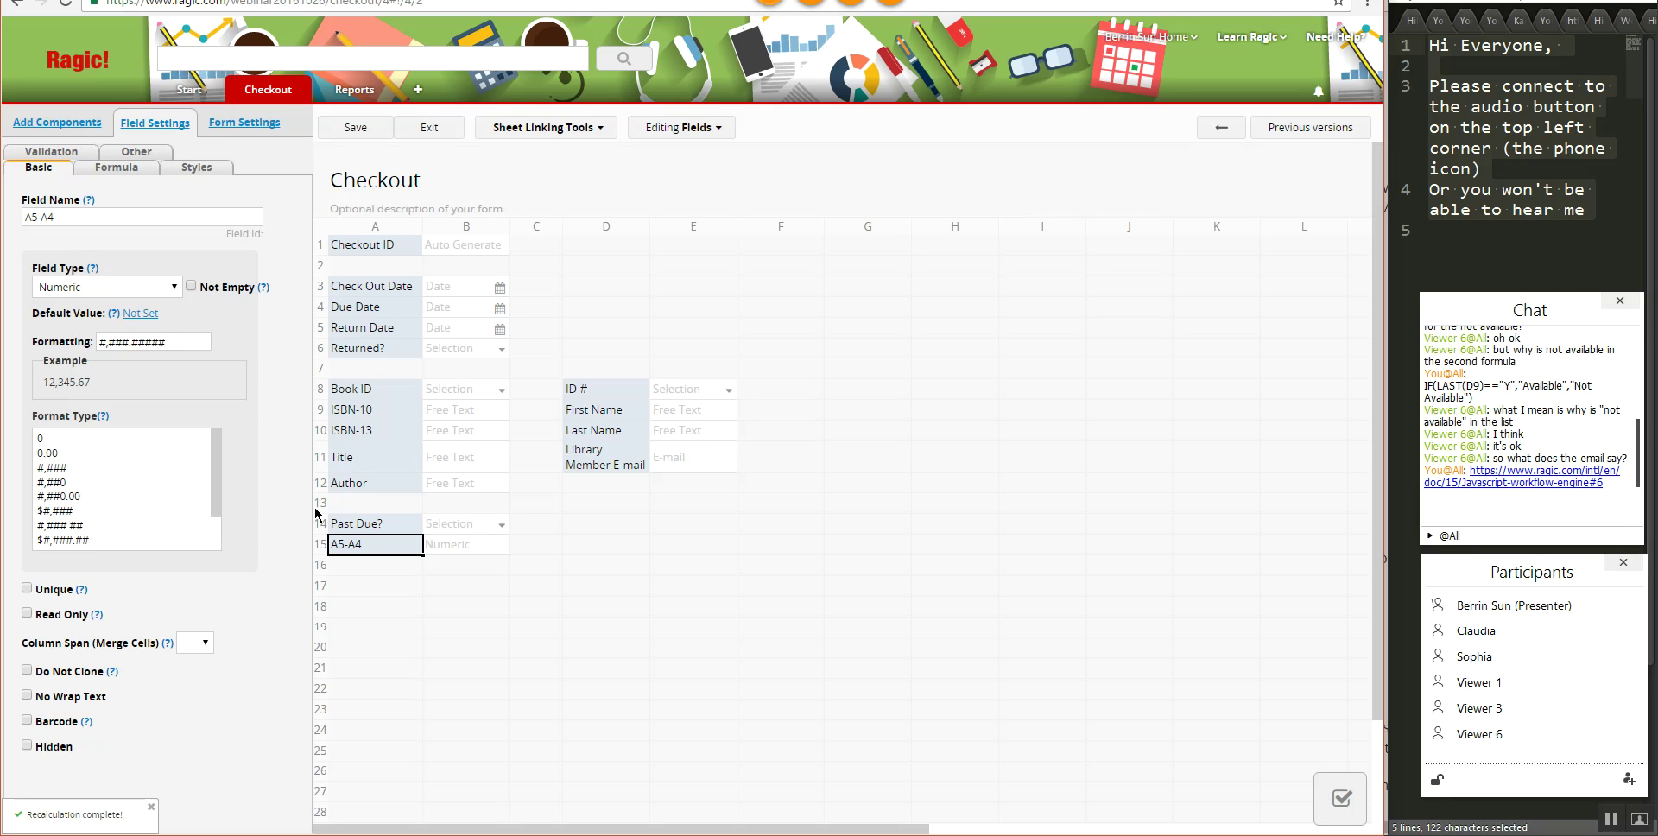
- Add a 'Past Due Fees' money field in A16 with formula A15*.60, and save the design
left_click(396, 570)
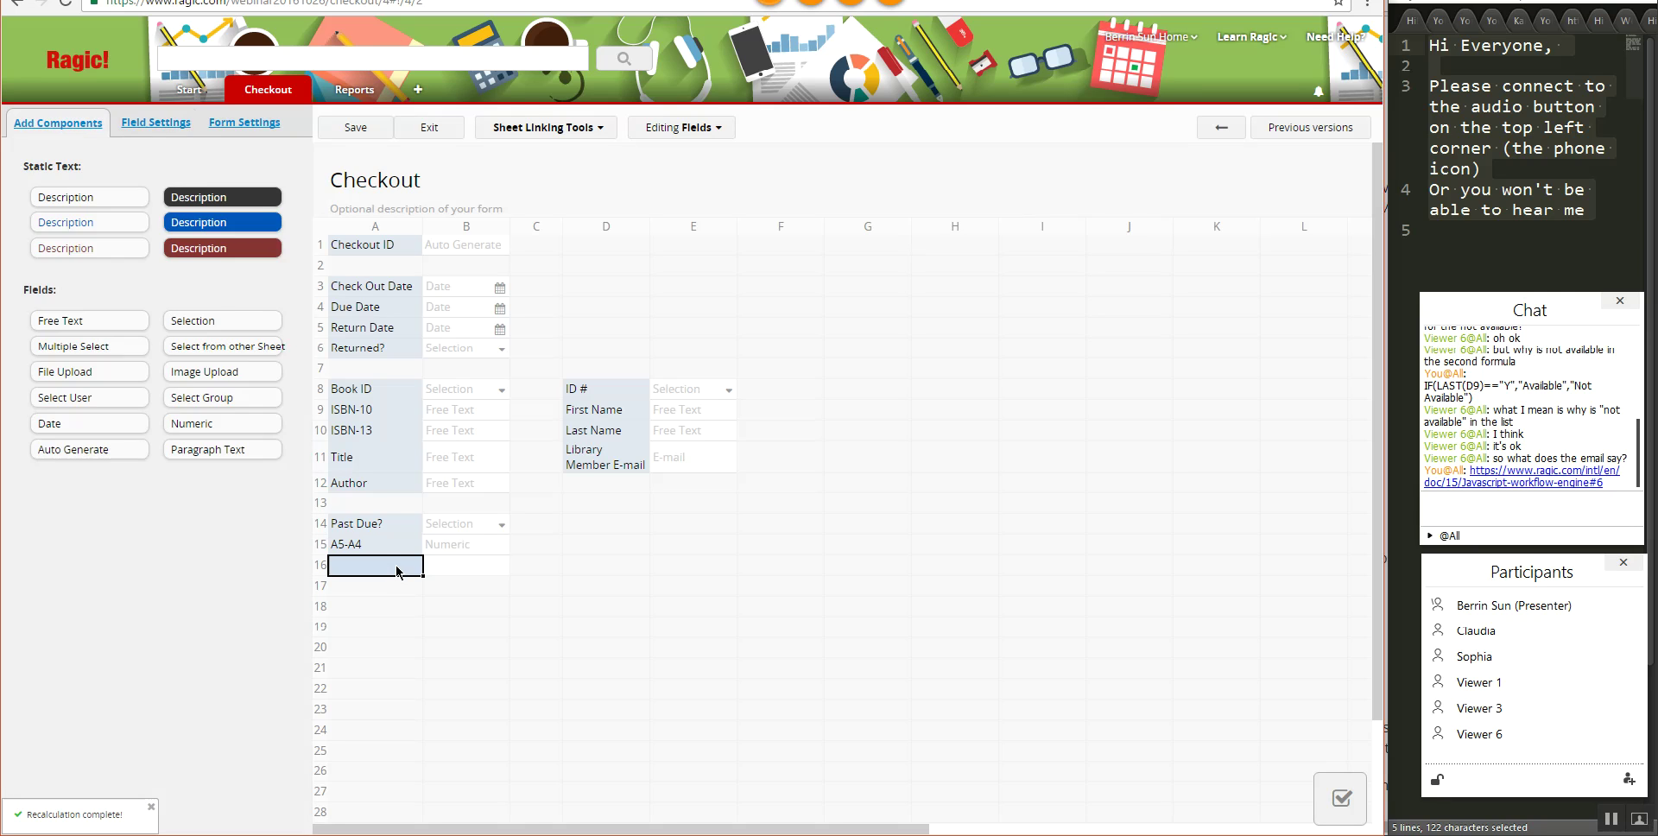
type("Past")
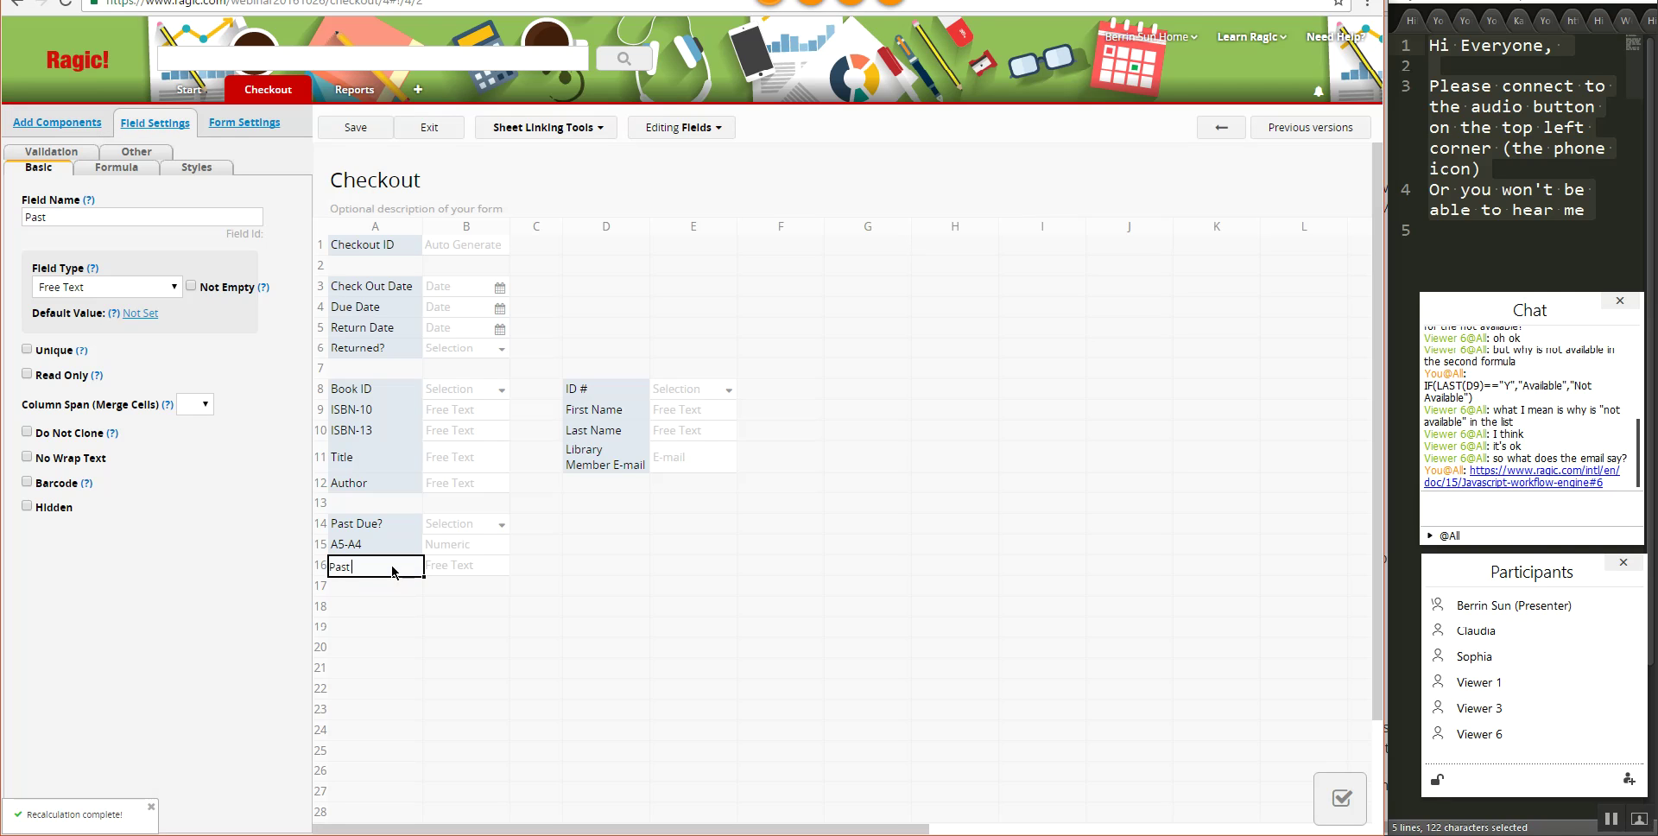
type(" Due Fees")
left_click(149, 288)
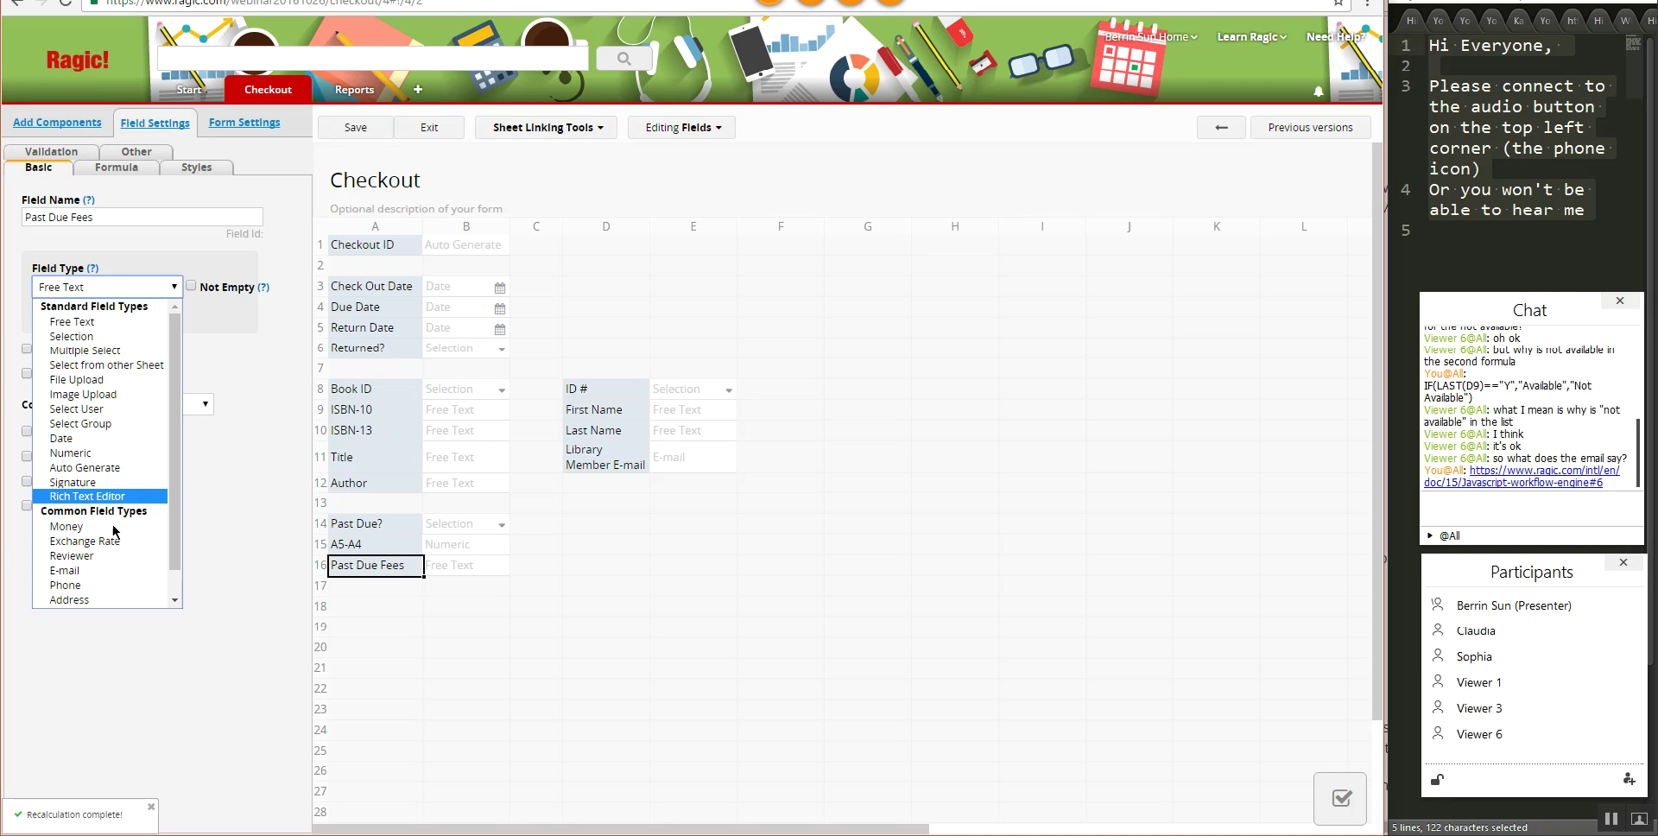
left_click(111, 527)
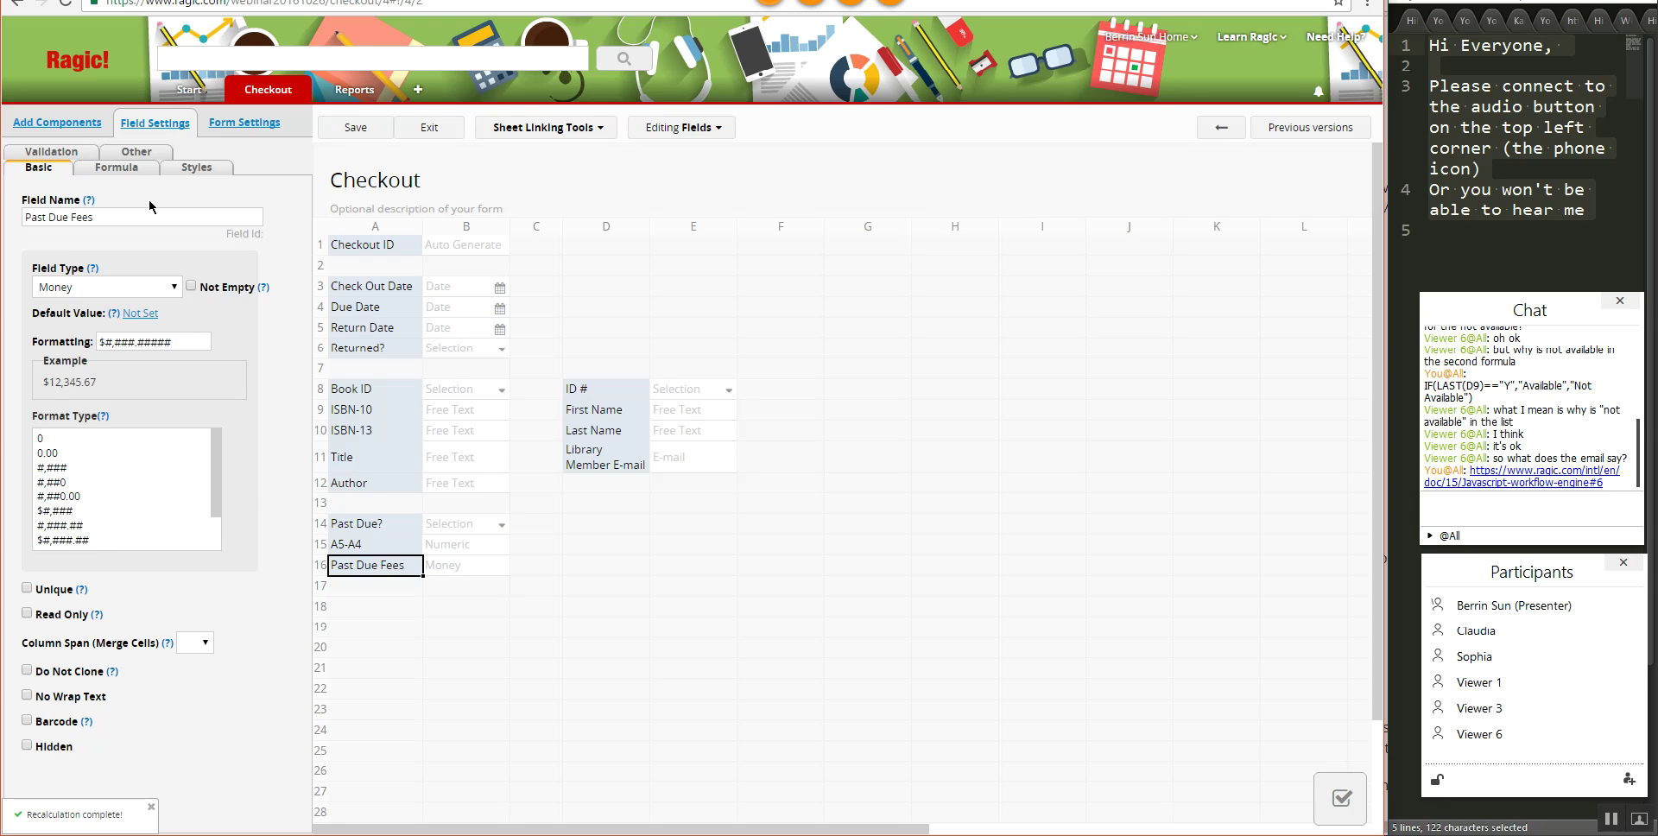
left_click(113, 171)
left_click(55, 216)
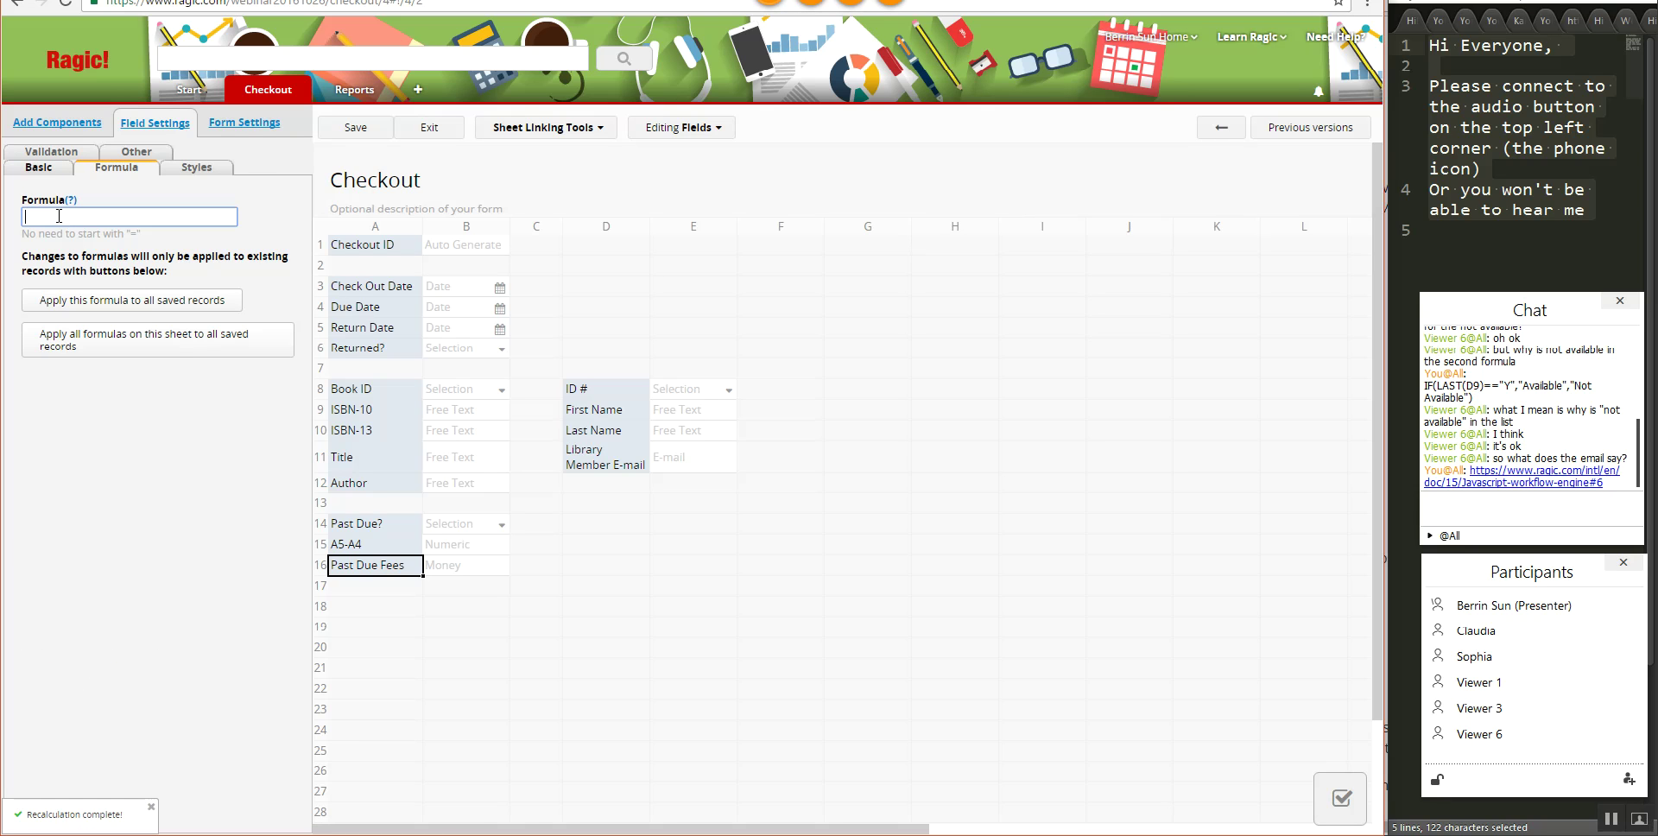
type("A15*")
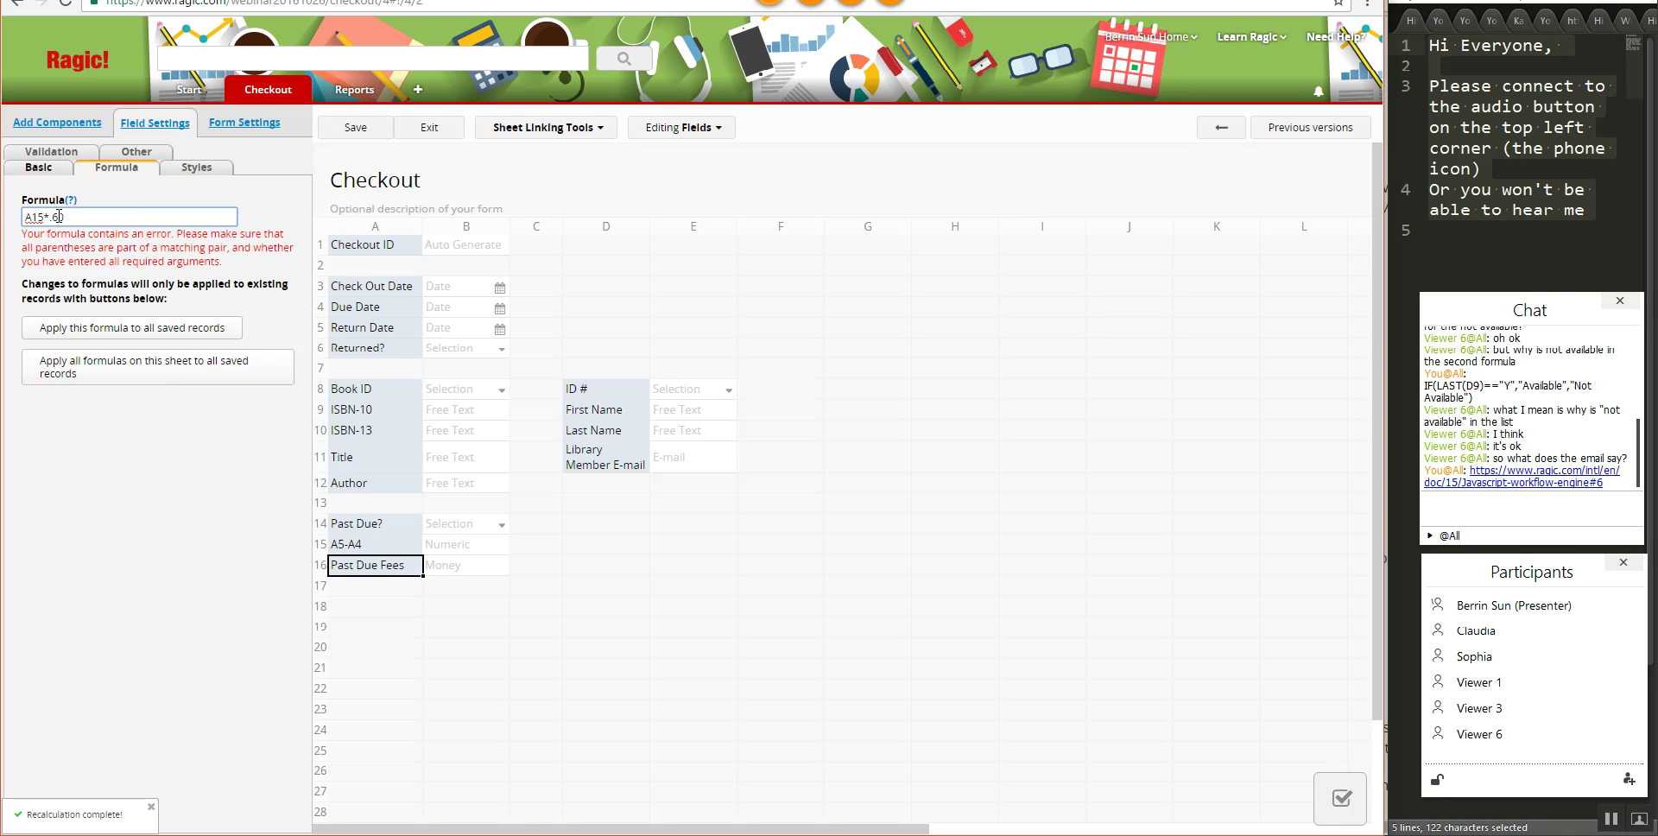
left_click(341, 128)
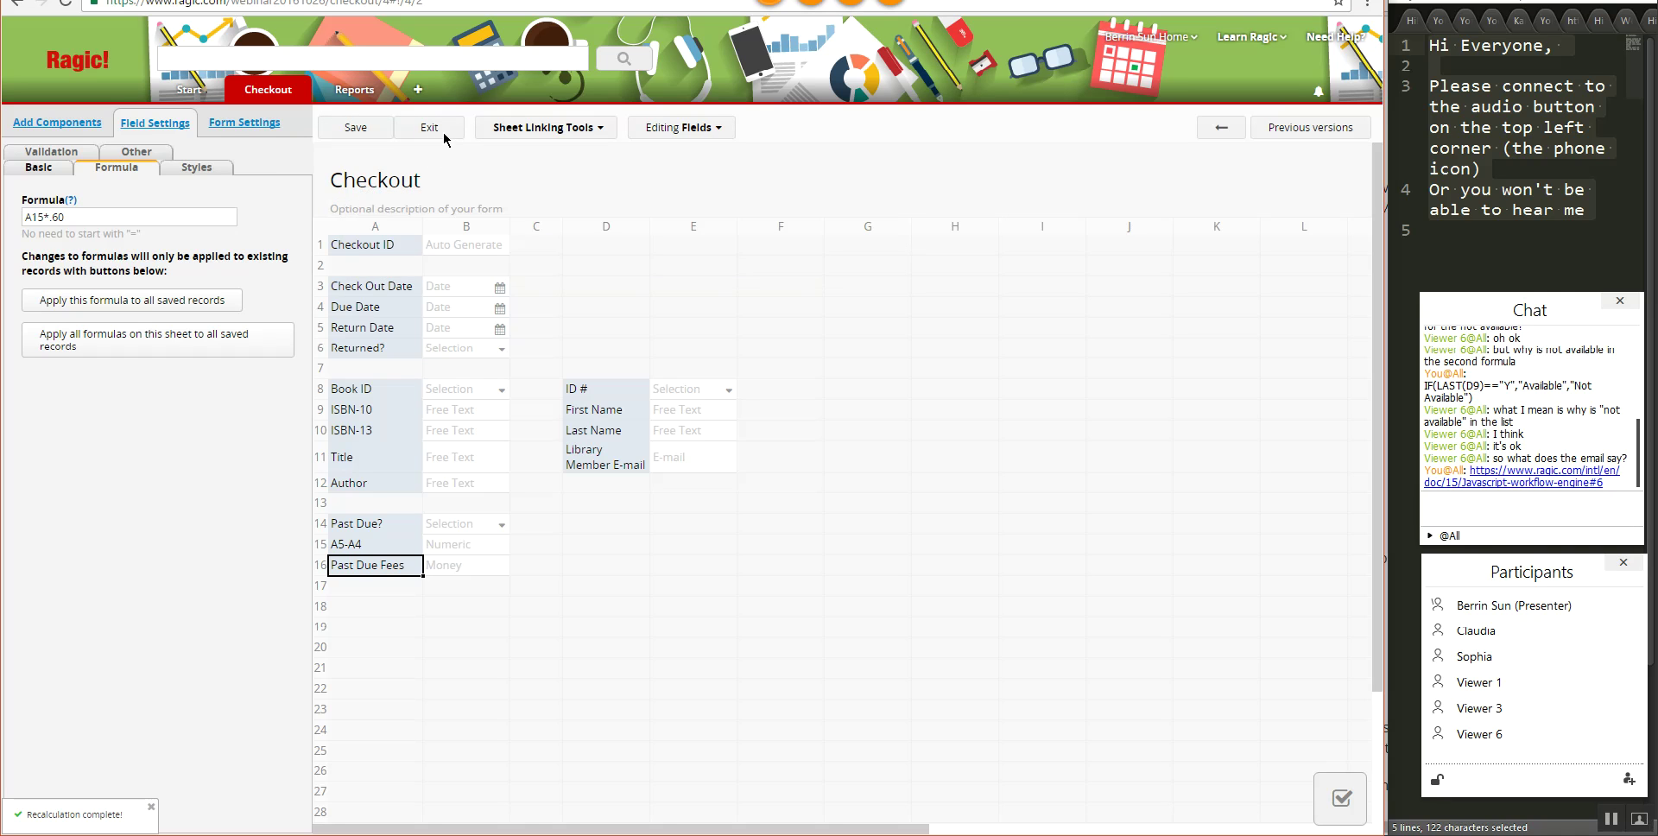
- Set the checkout's Return Date to 2016/11/11 and save the record
left_click(429, 128)
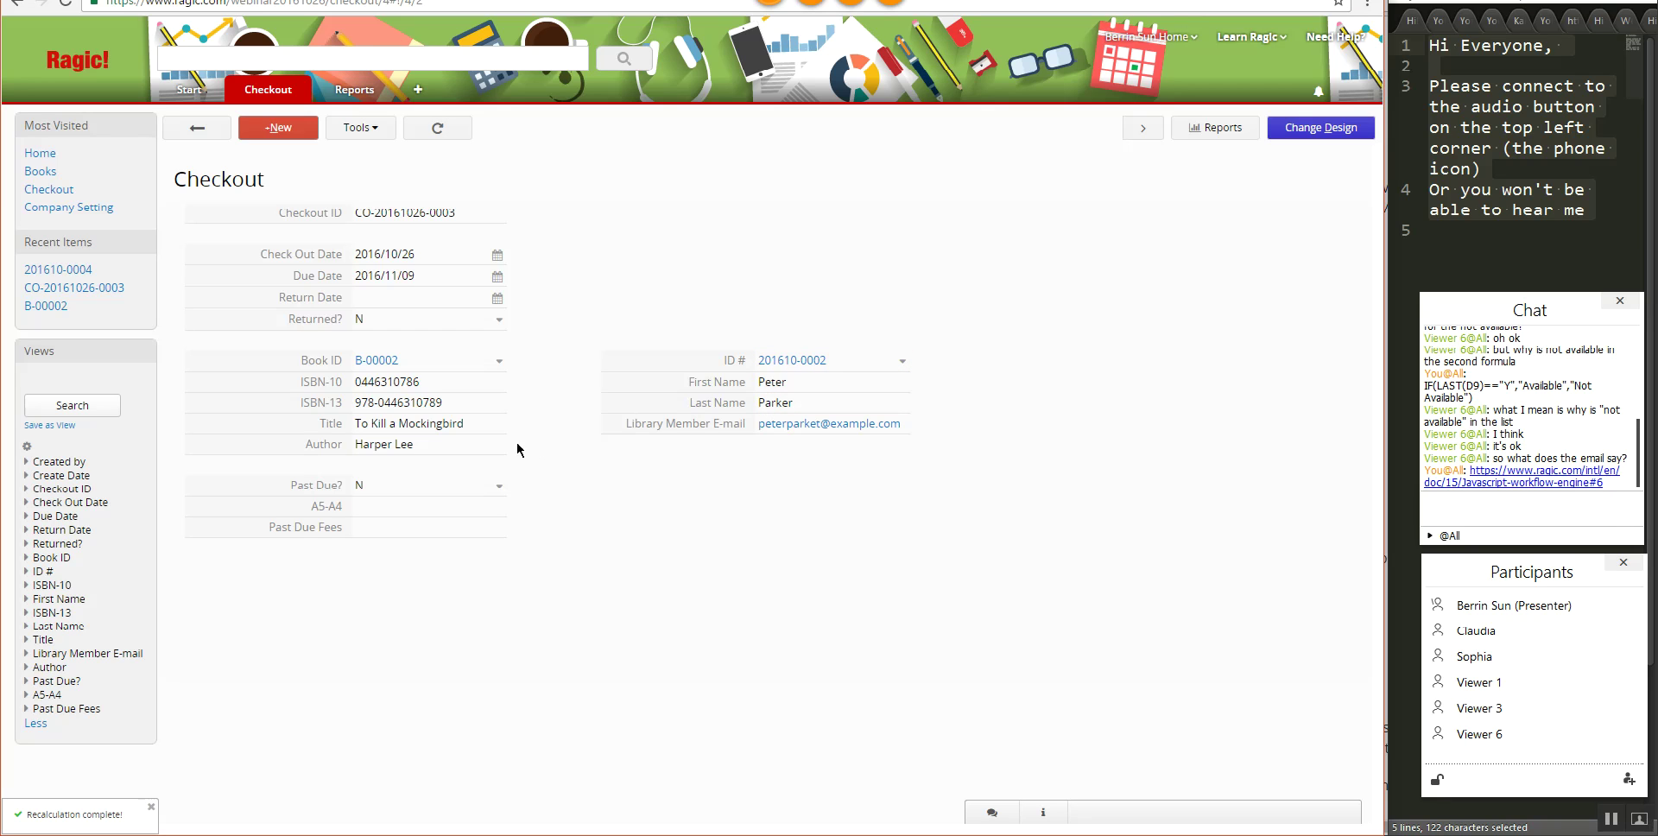
left_click(498, 298)
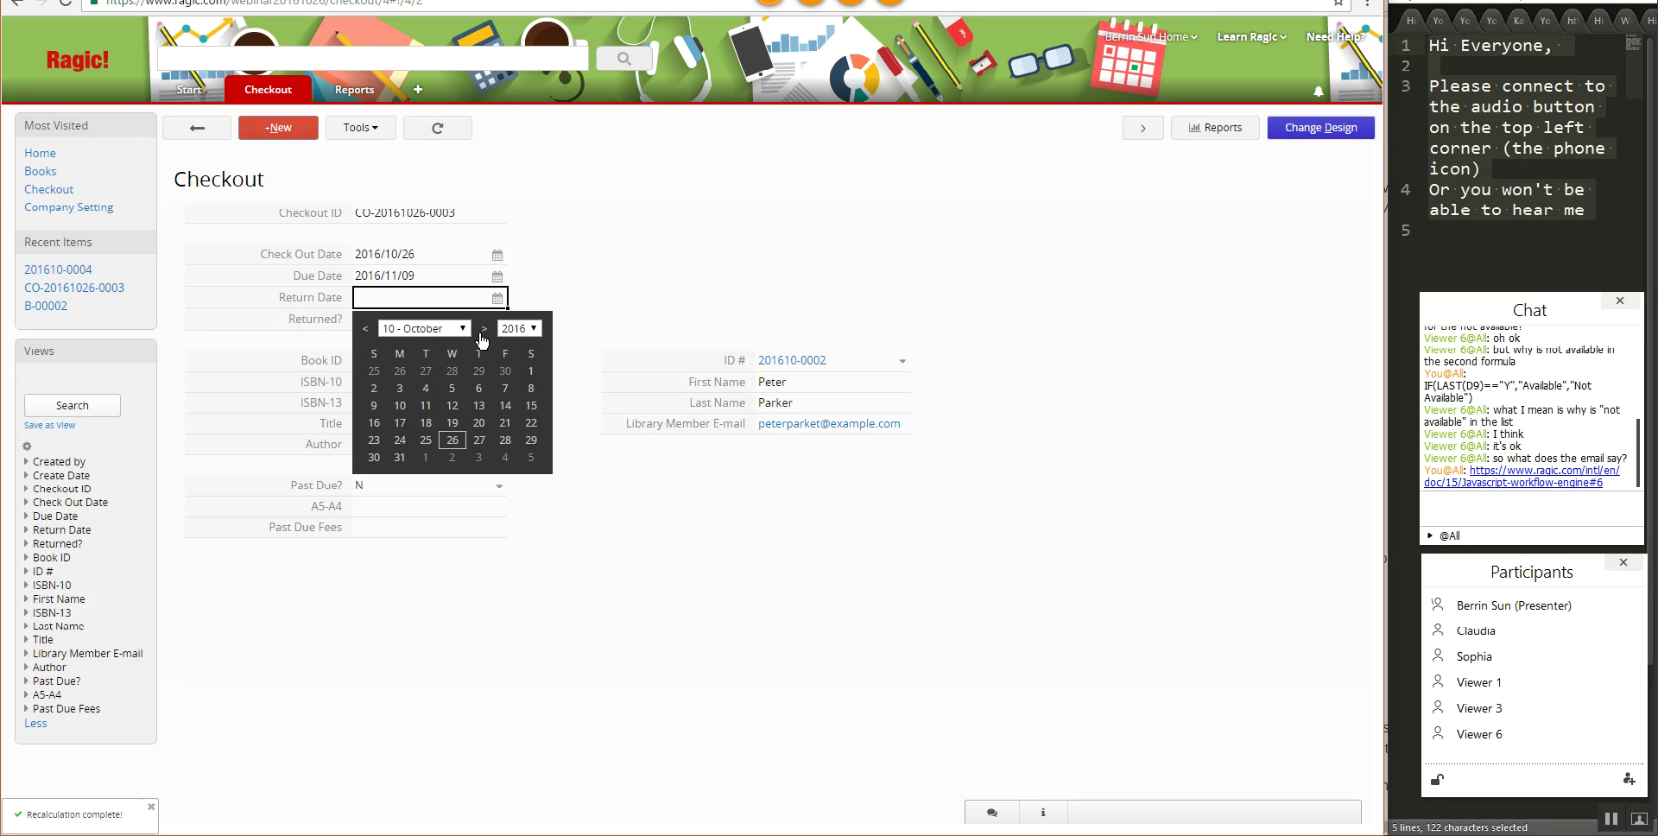
left_click(484, 329)
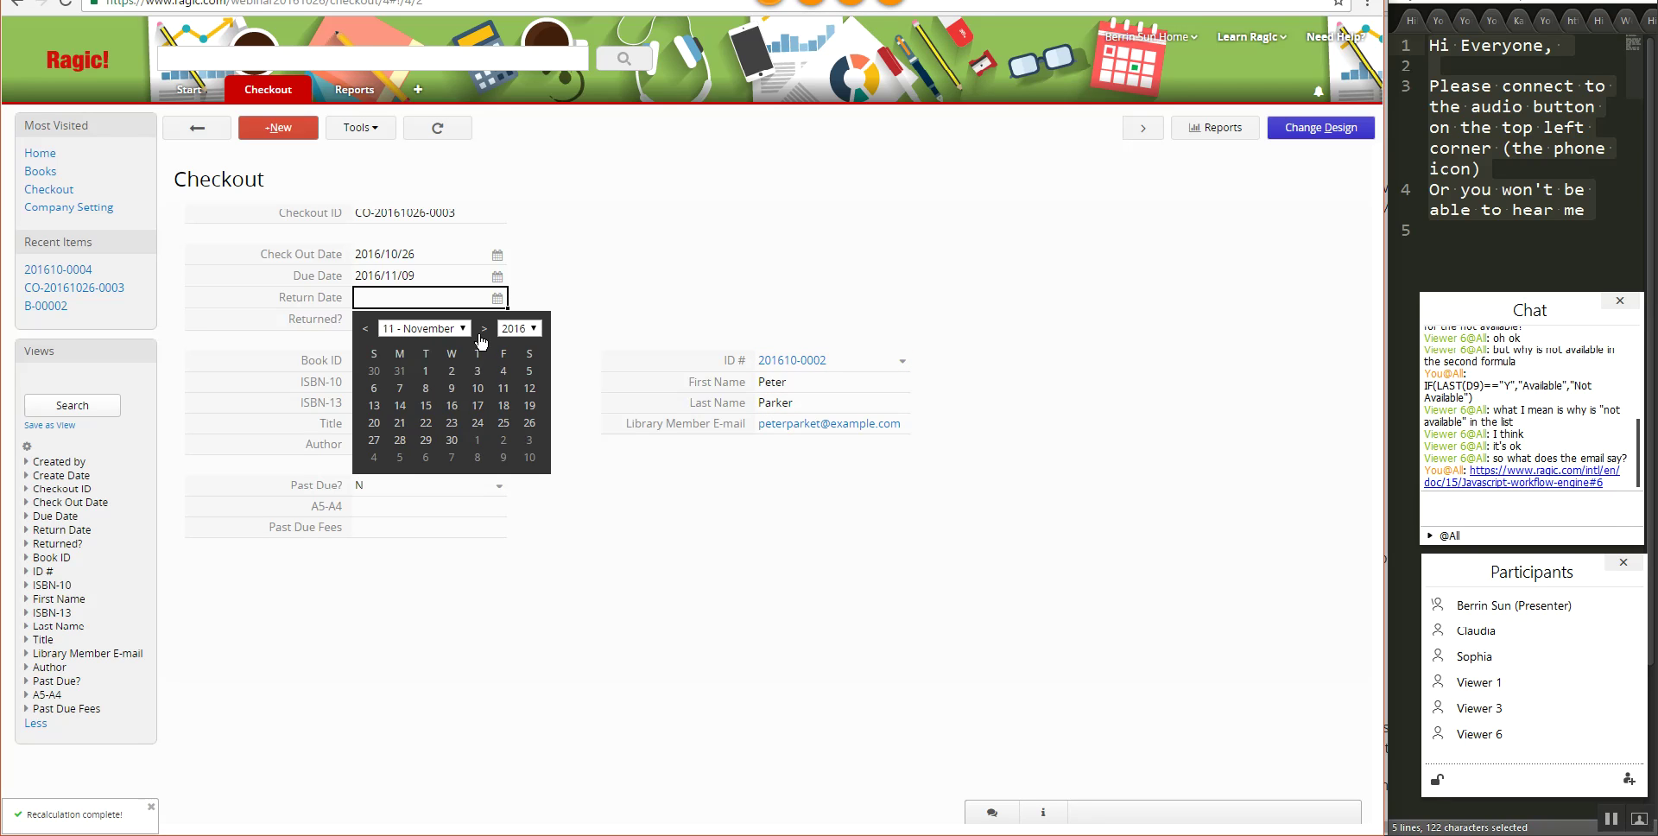
left_click(501, 389)
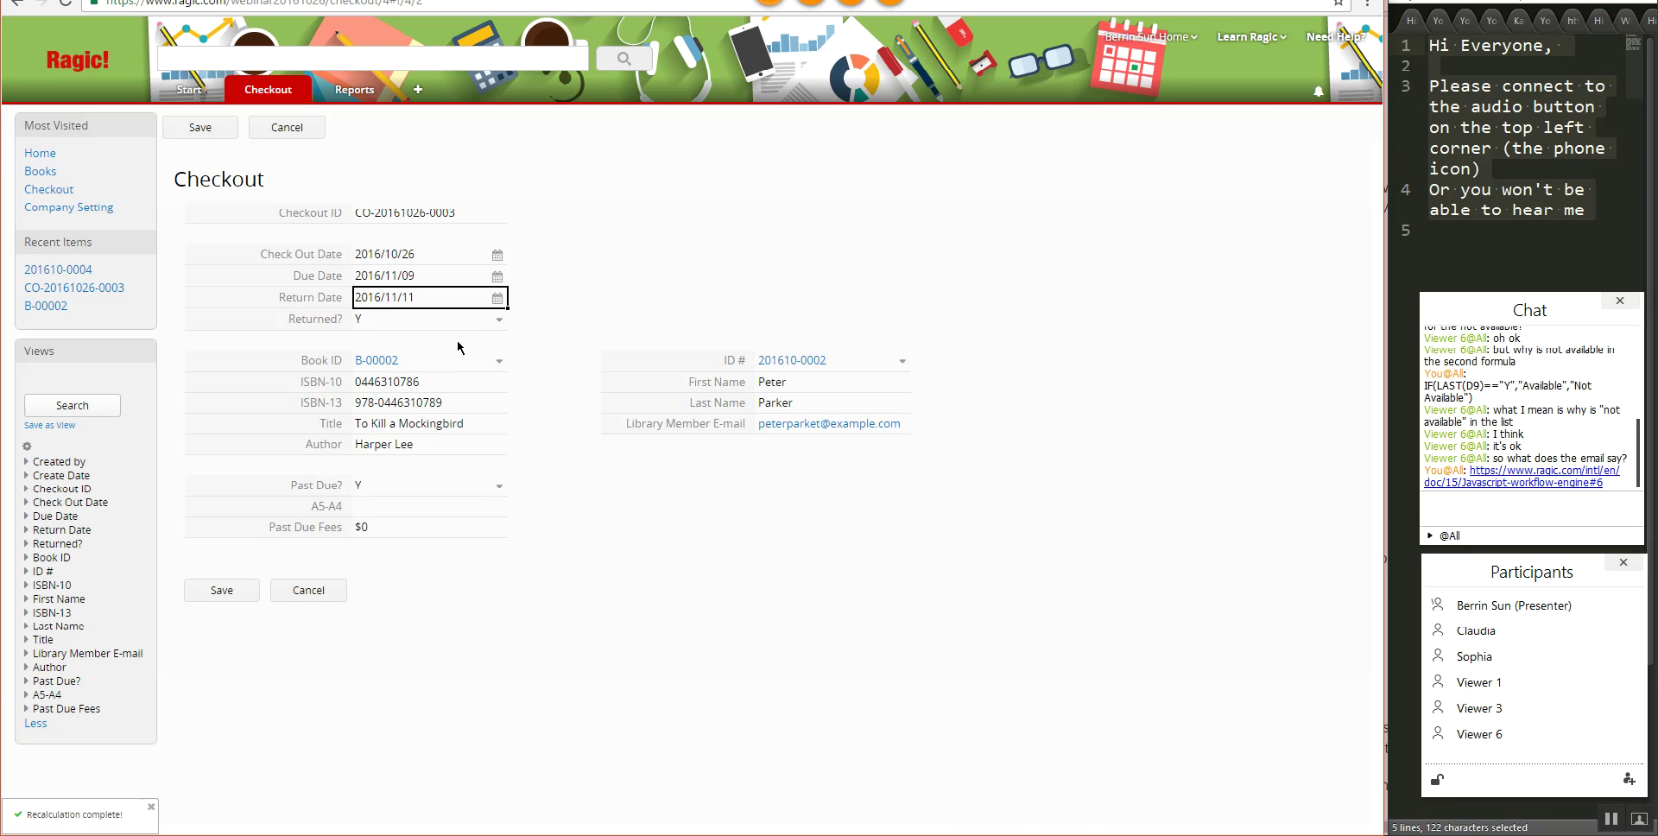
left_click(386, 506)
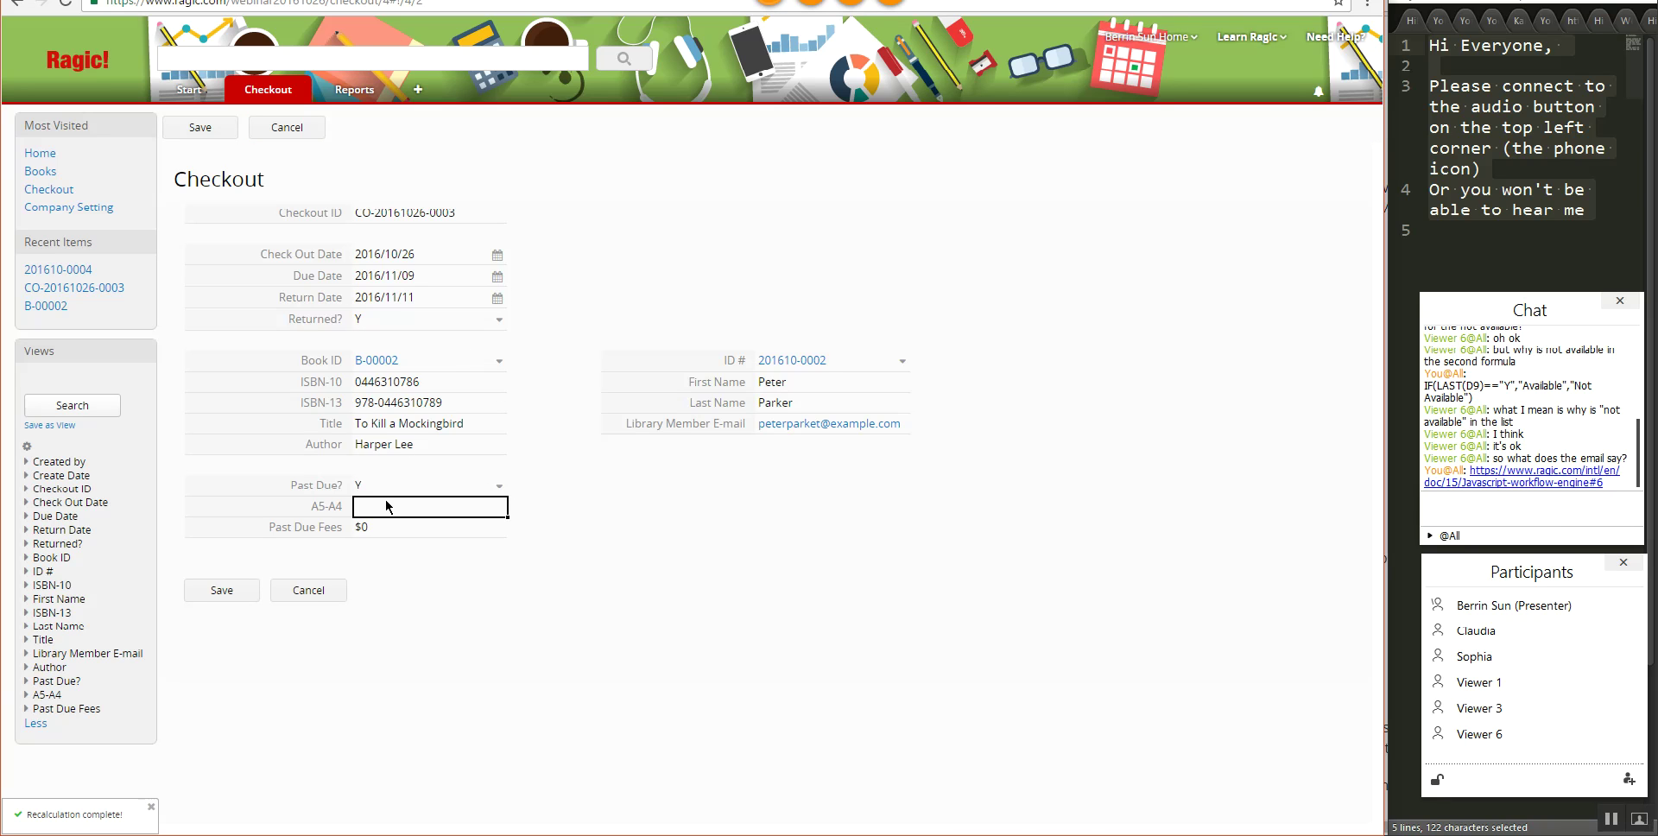
left_click(244, 592)
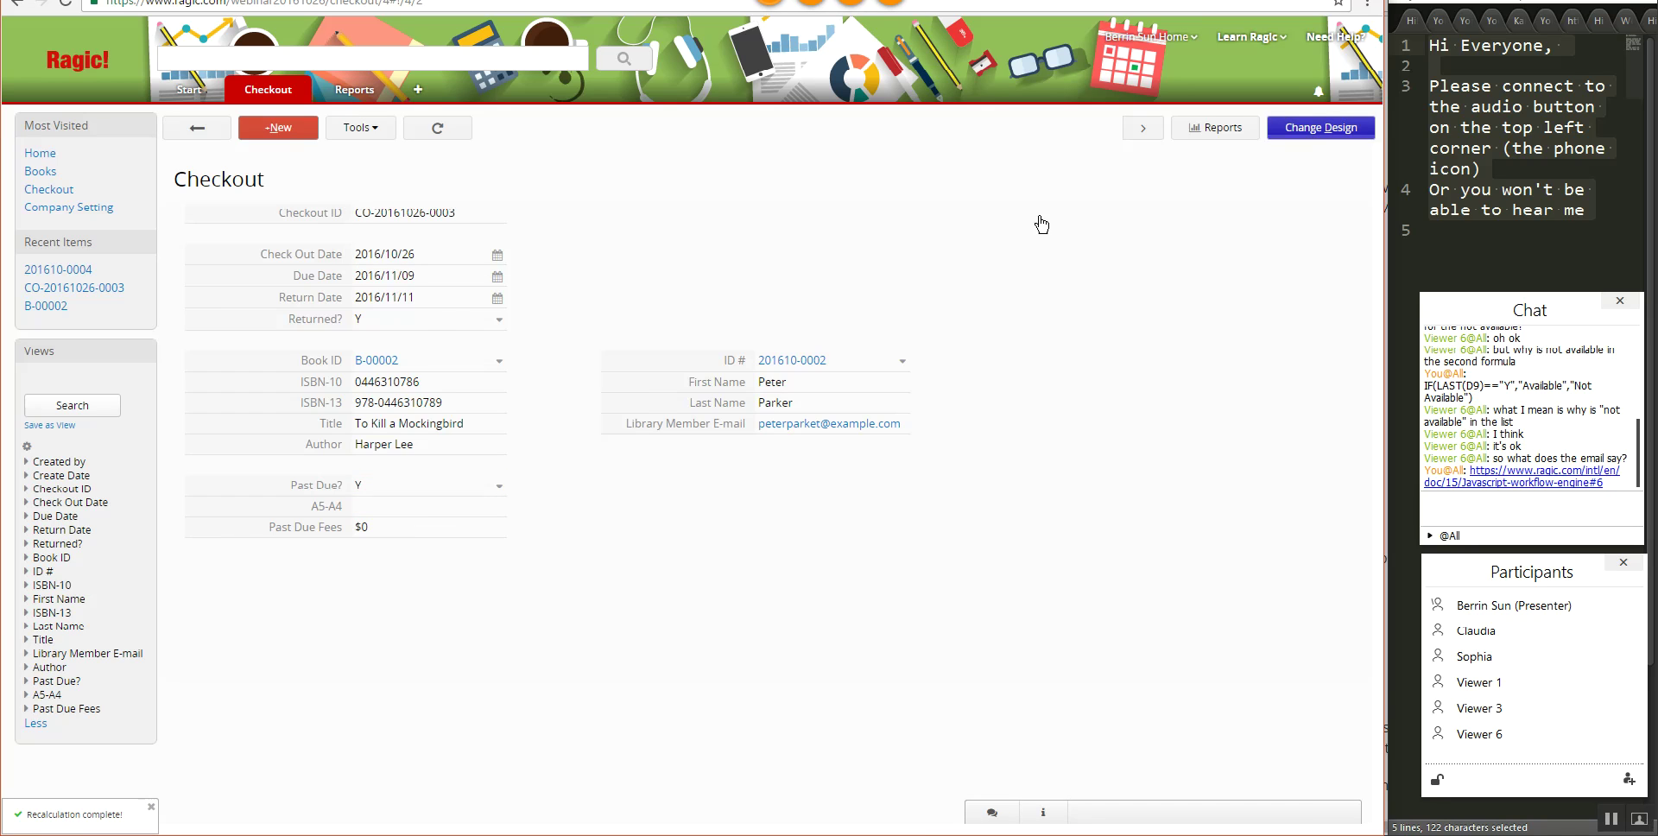
- Rename the A15 field to 'Days Past Due' with formula A5-A4, and save the design
left_click(358, 548)
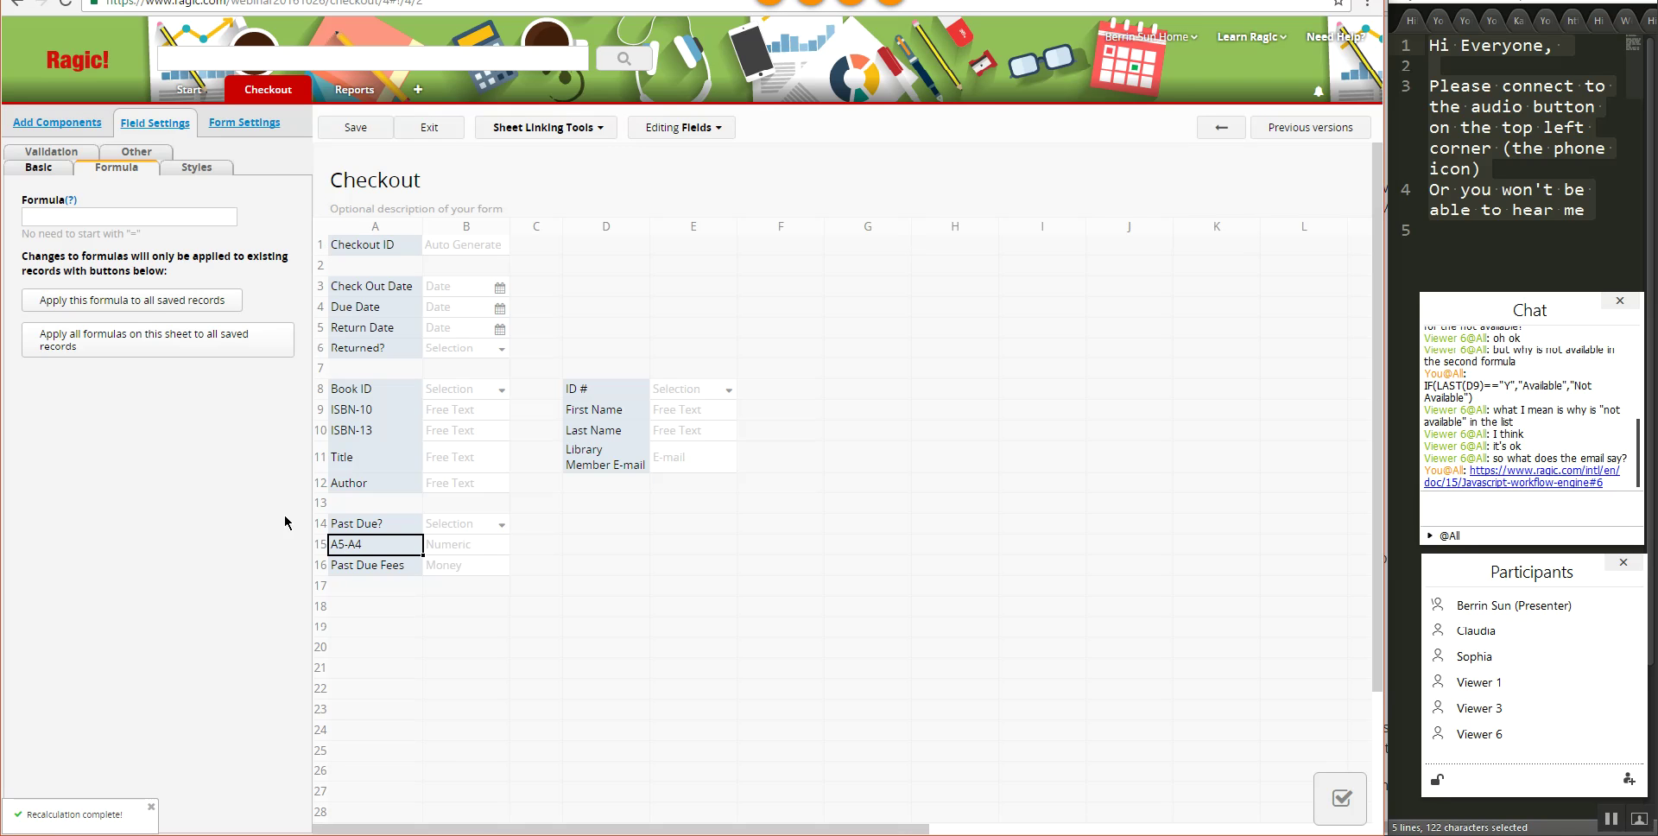
left_click(39, 167)
key("BackSpace")
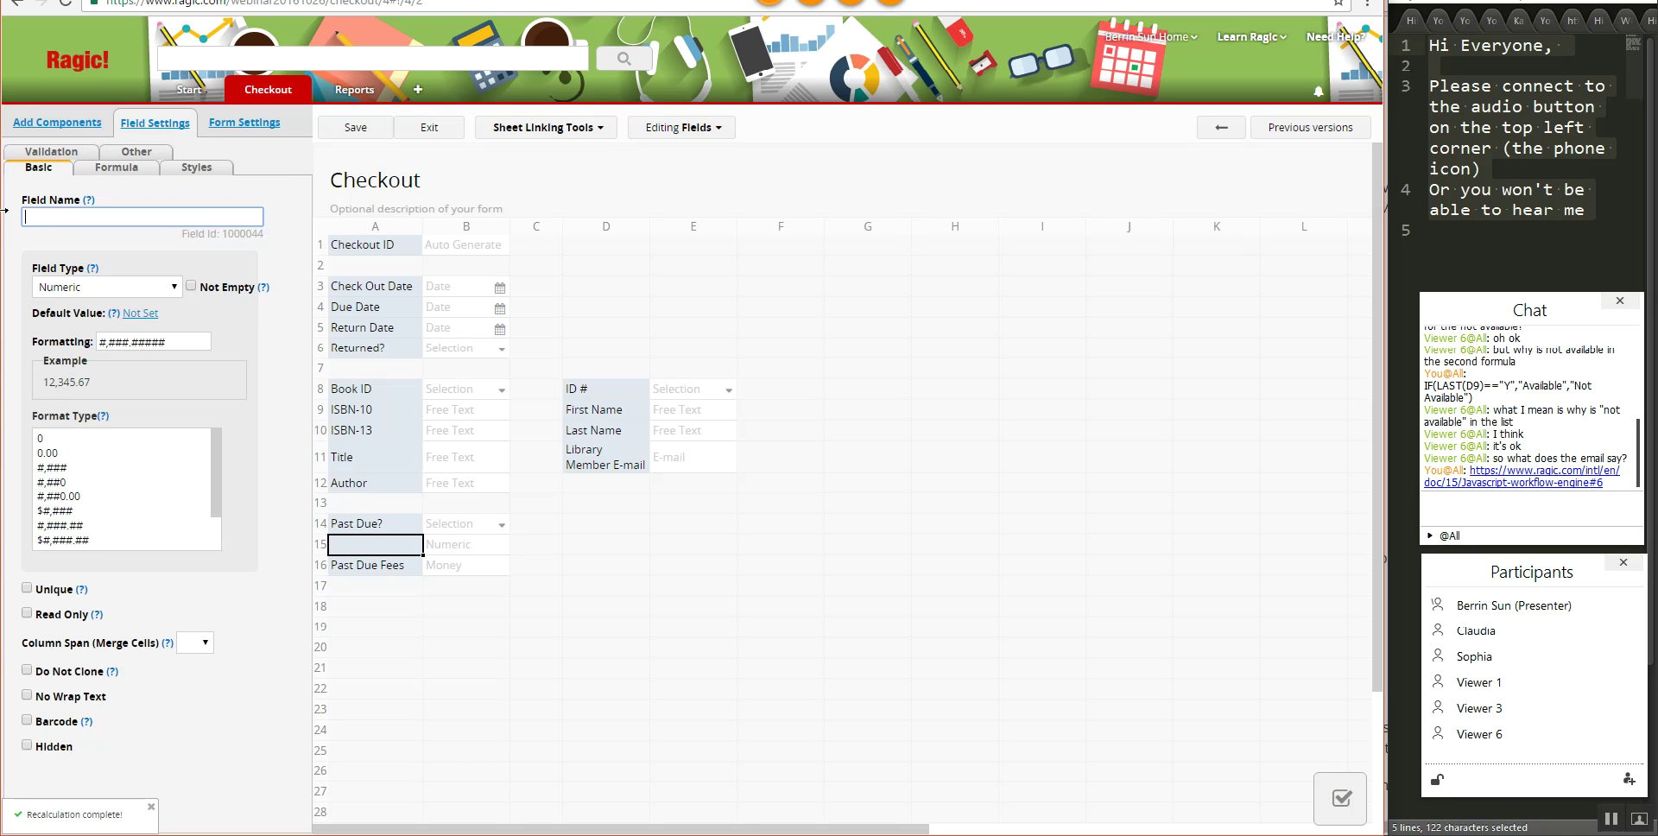
type("Days Past Due")
left_click(114, 167)
left_click(85, 214)
type("A")
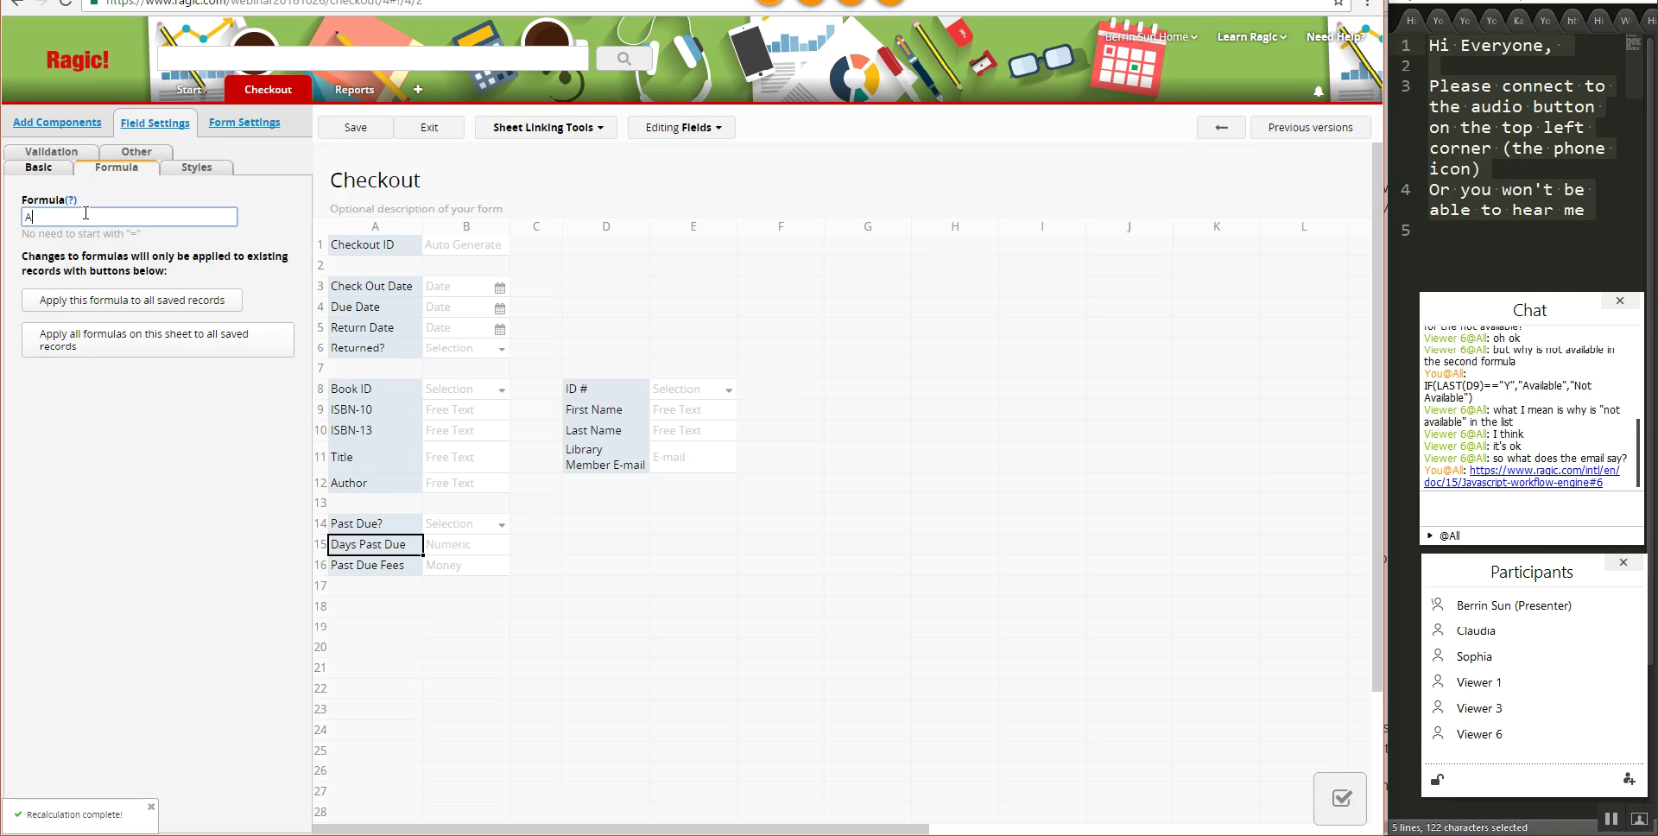
type("5-!4")
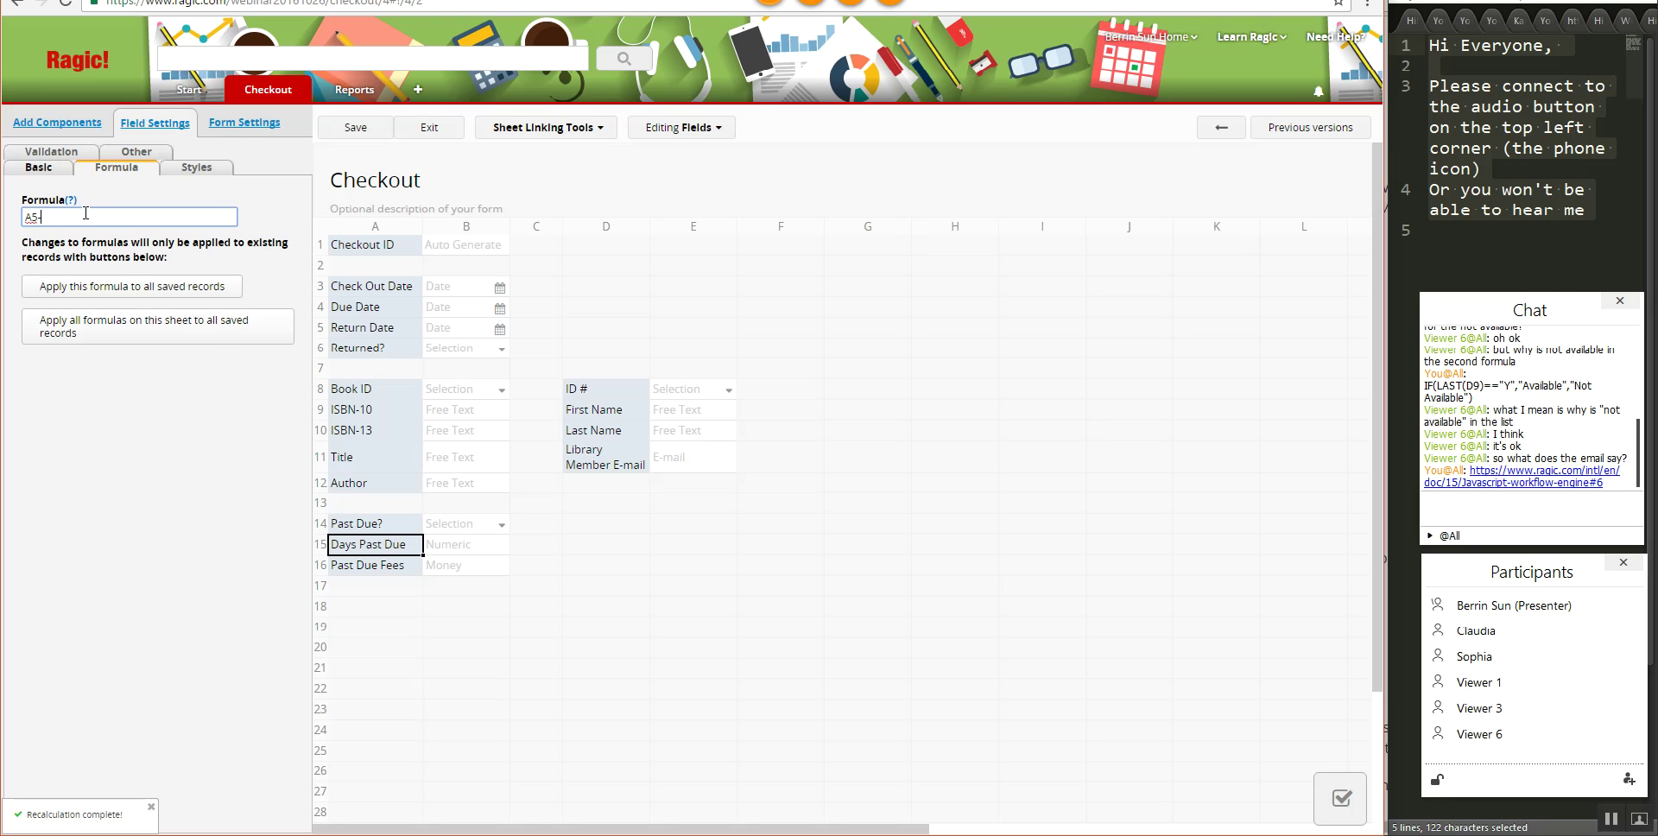
key("BackSpace")
key("BackSpace")
type("A4")
left_click(355, 129)
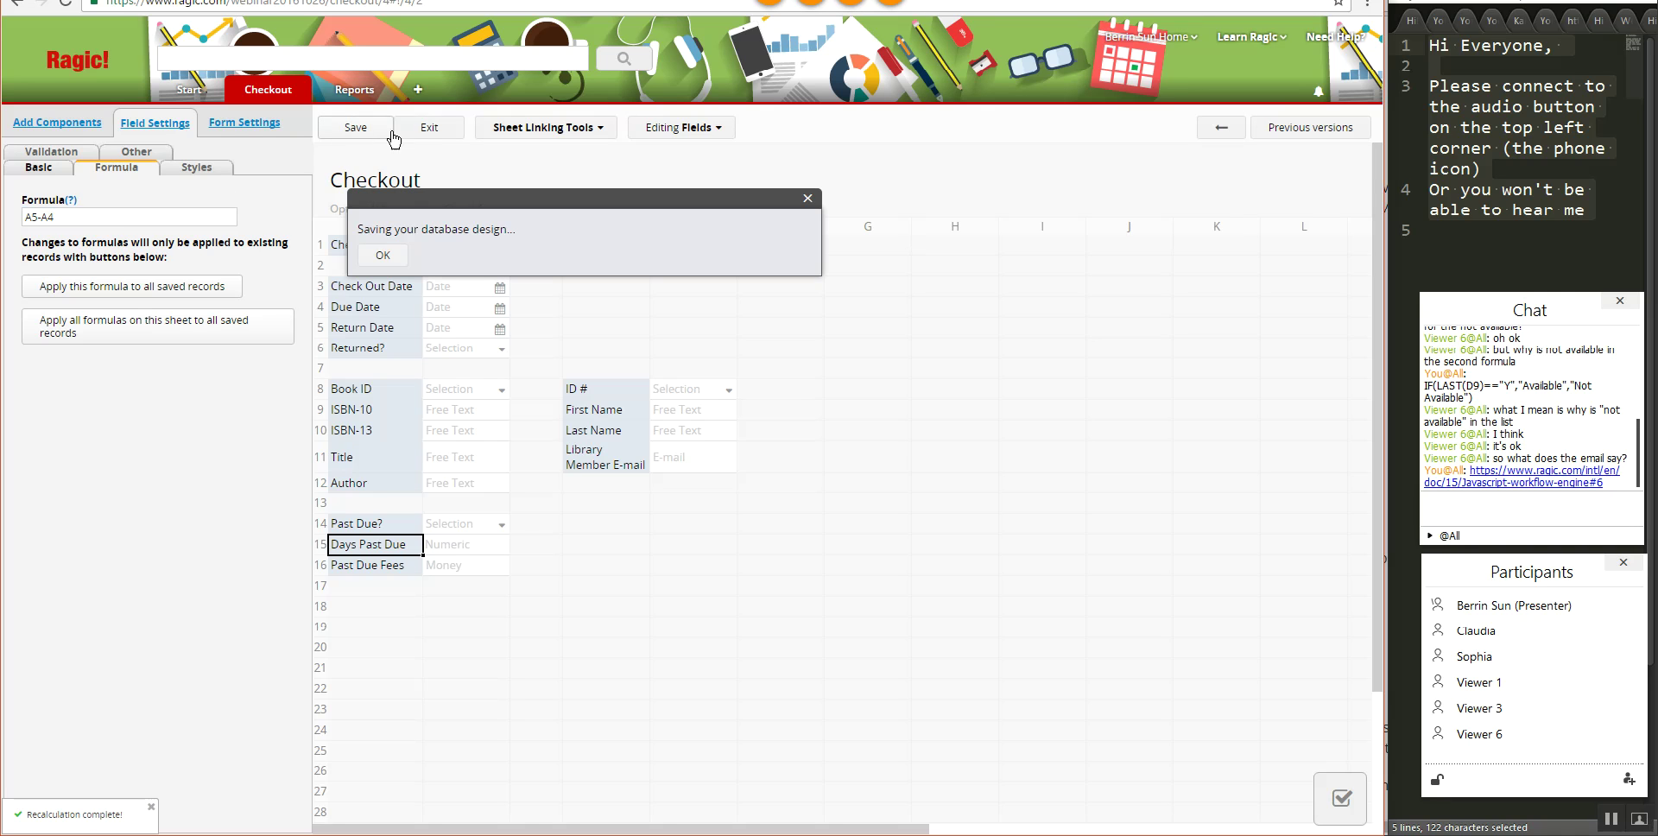
- Apply the Days Past Due and Past Due Fees formulas to all saved records, then save
left_click(169, 301)
left_click(747, 161)
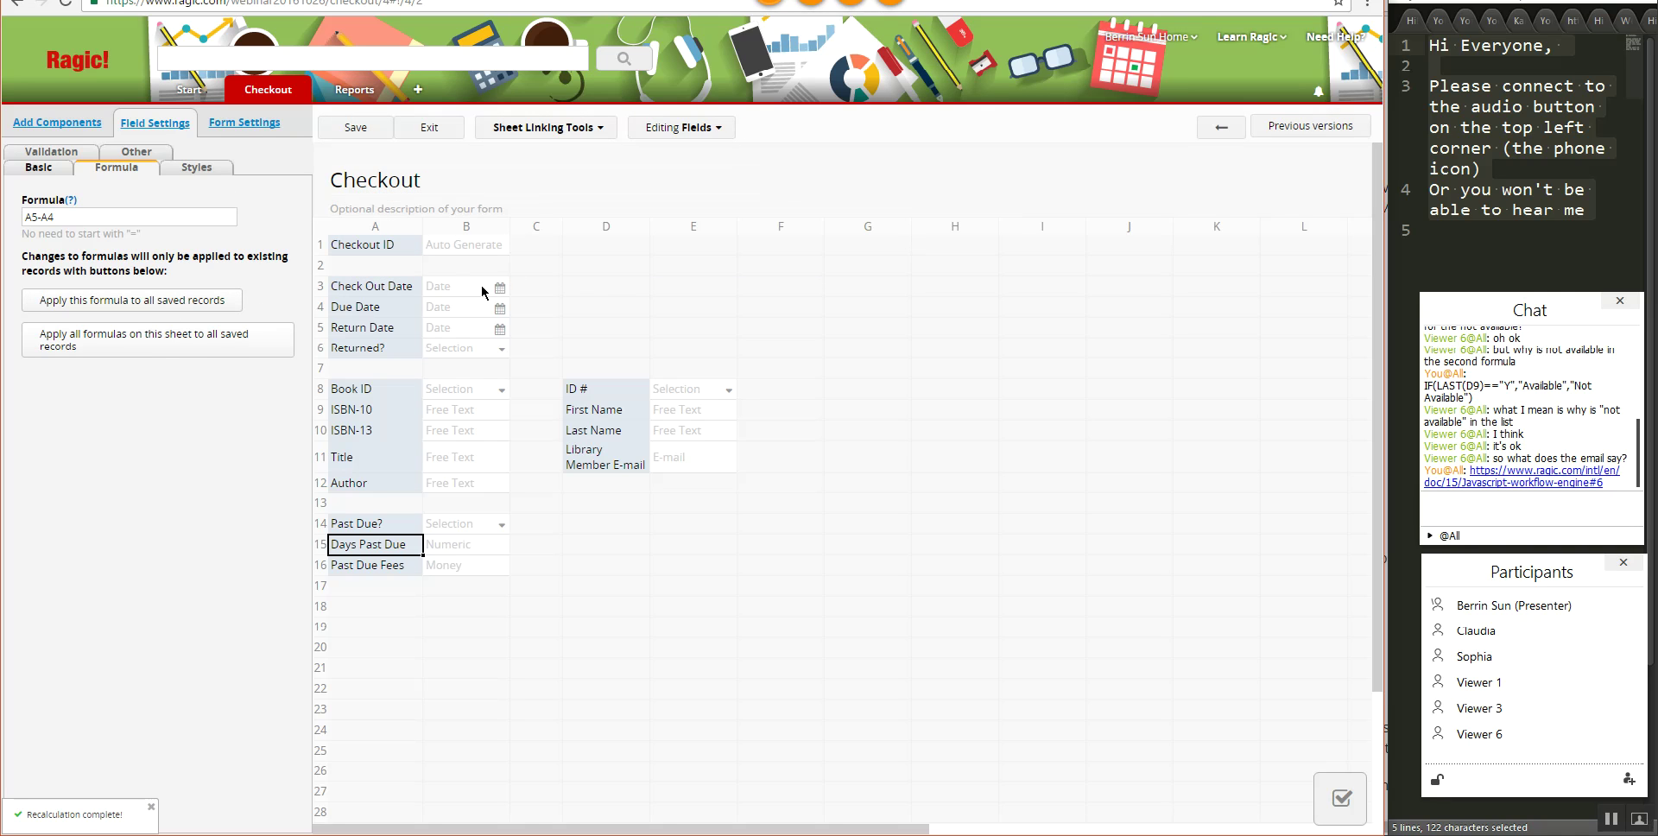
left_click(341, 565)
left_click(108, 299)
left_click(722, 162)
left_click(355, 130)
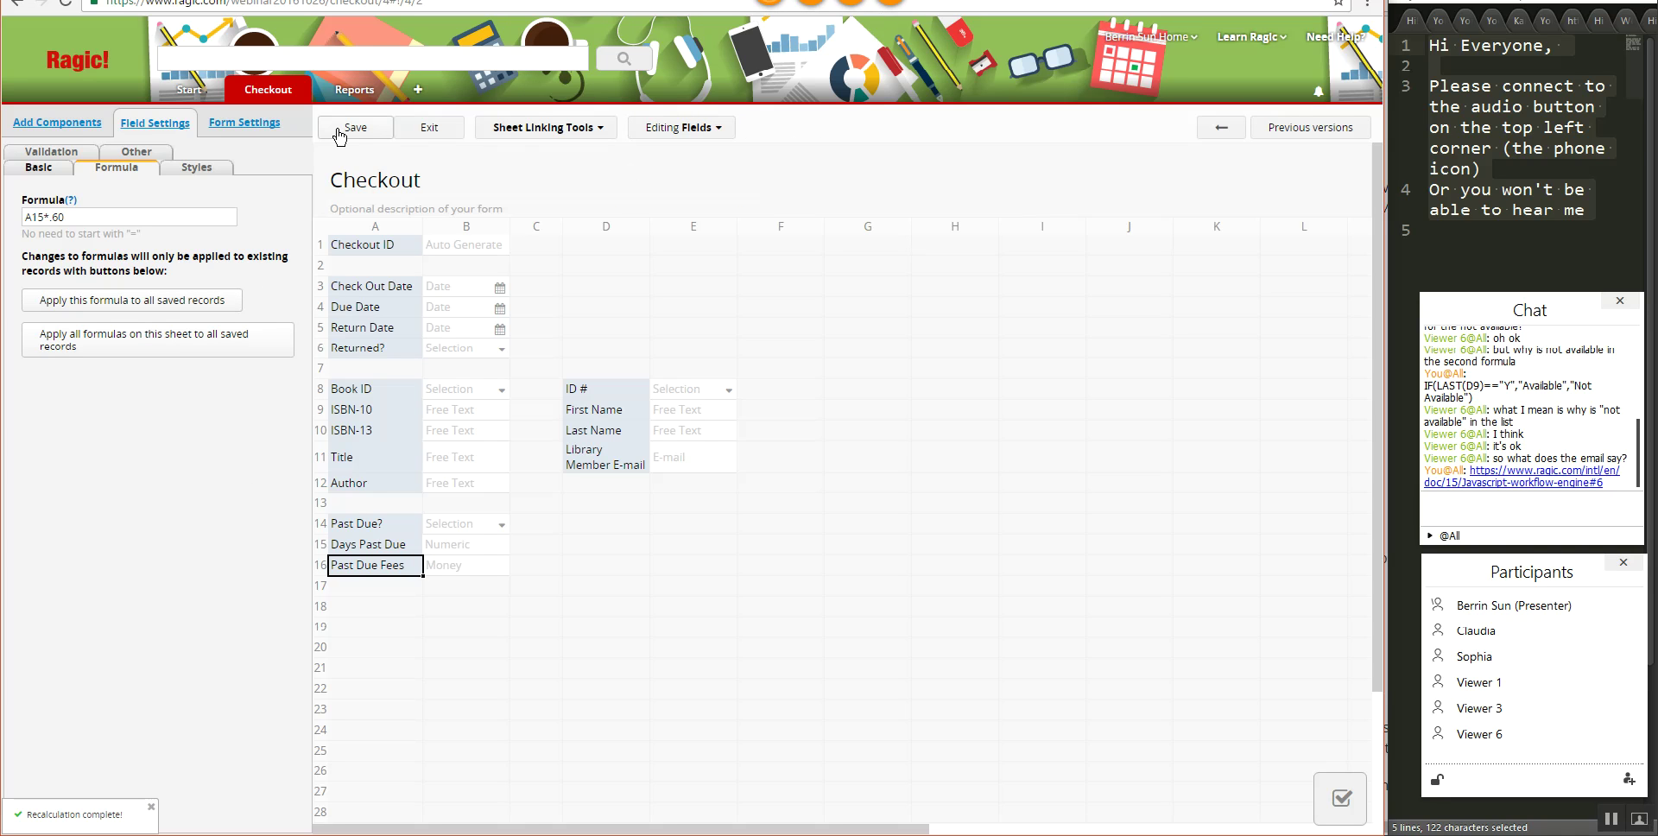
left_click(445, 134)
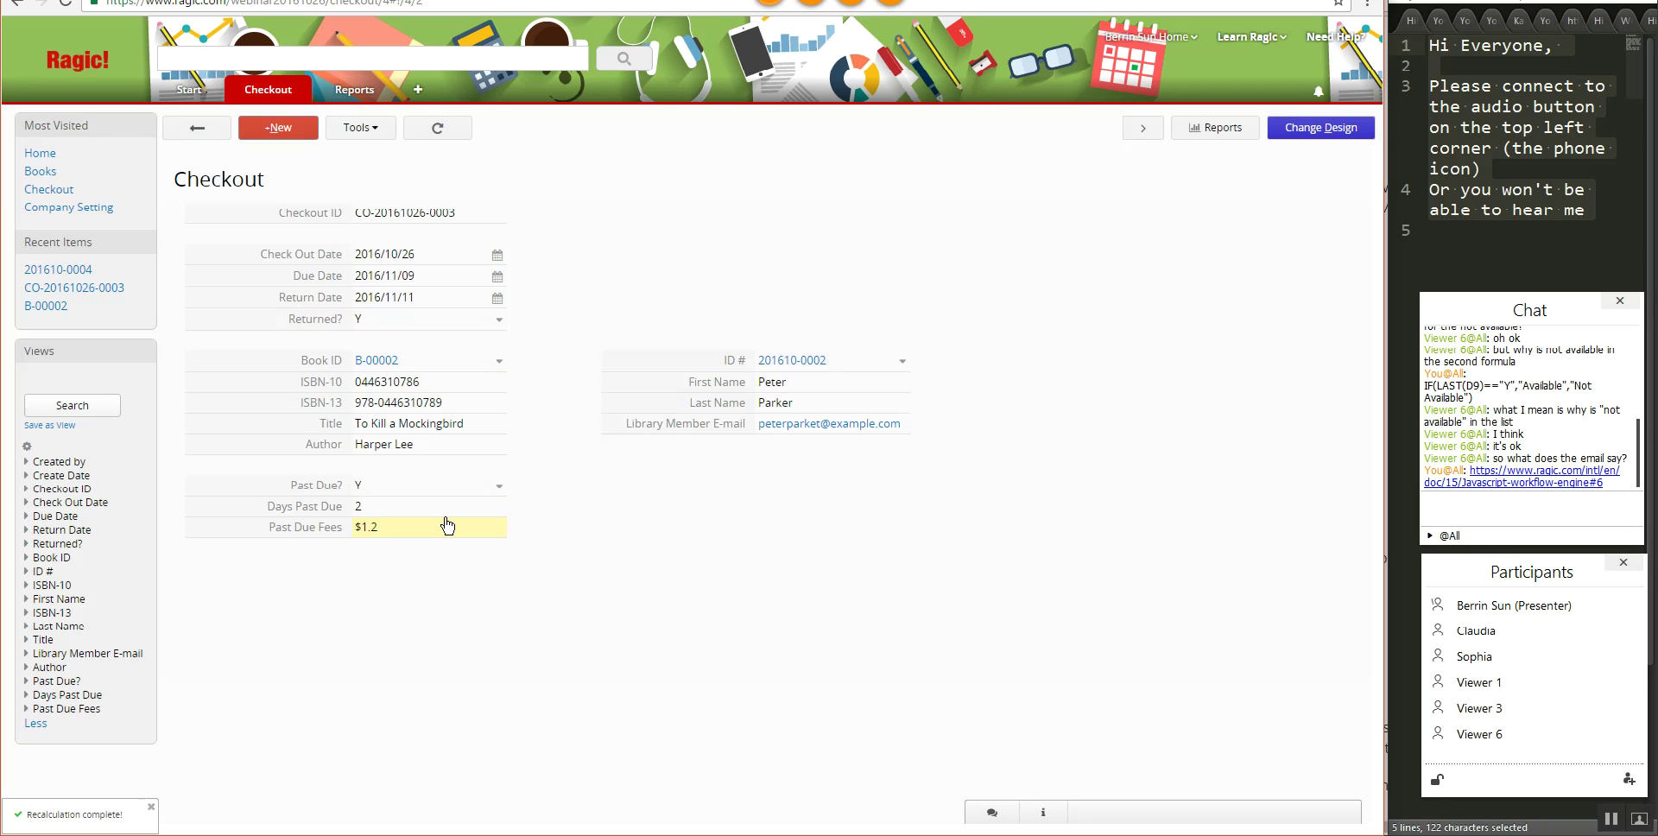
- Change the To Kill a Mockingbird checkout's return date to 2016/11/12 and save it
left_click(457, 297)
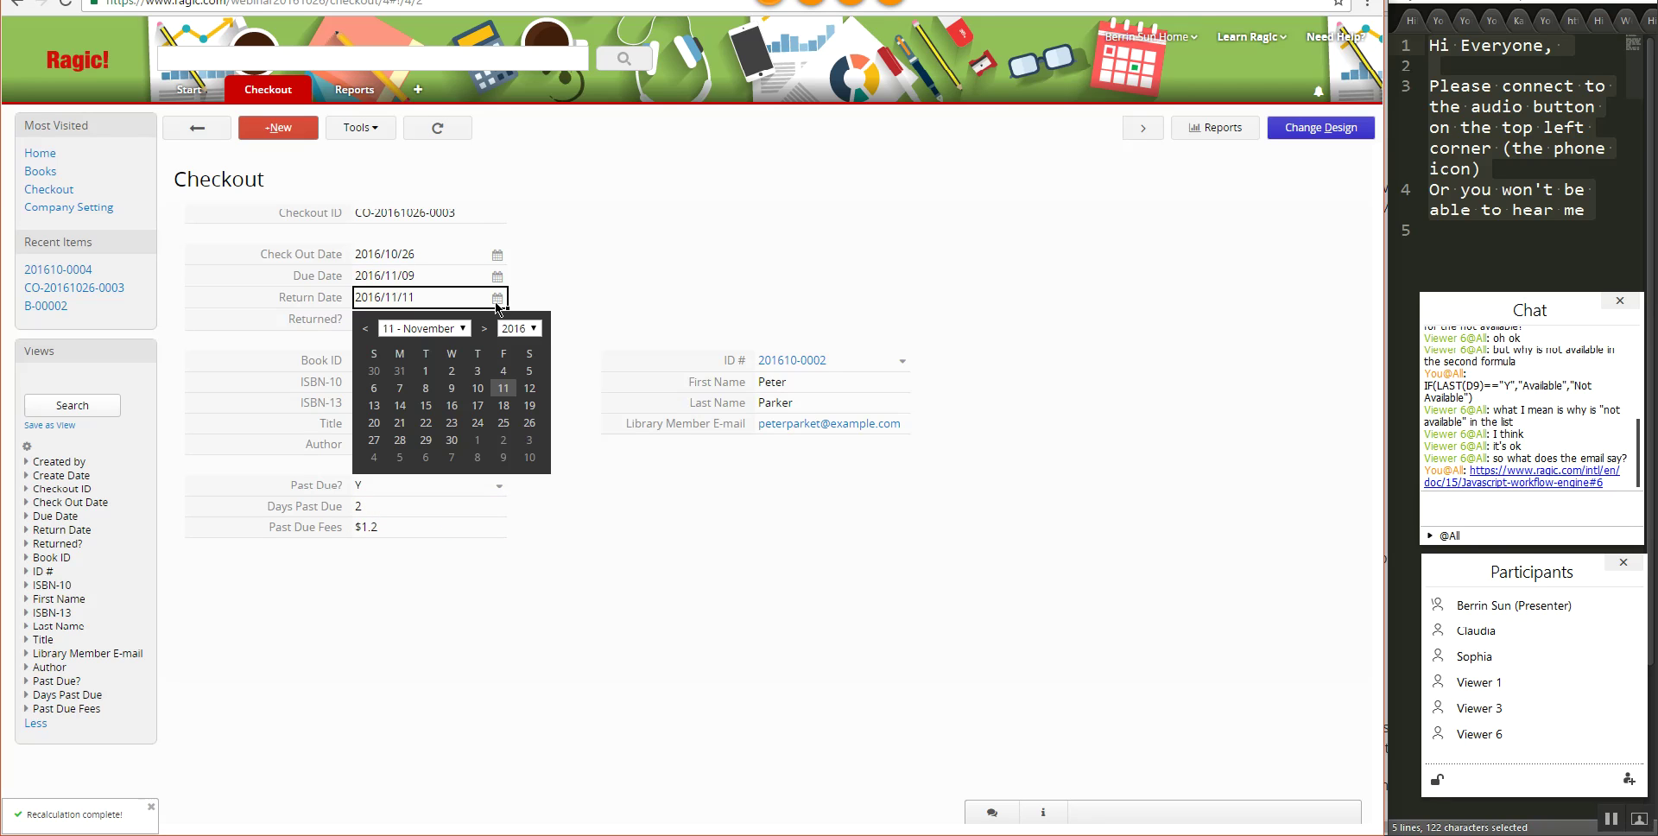
left_click(529, 387)
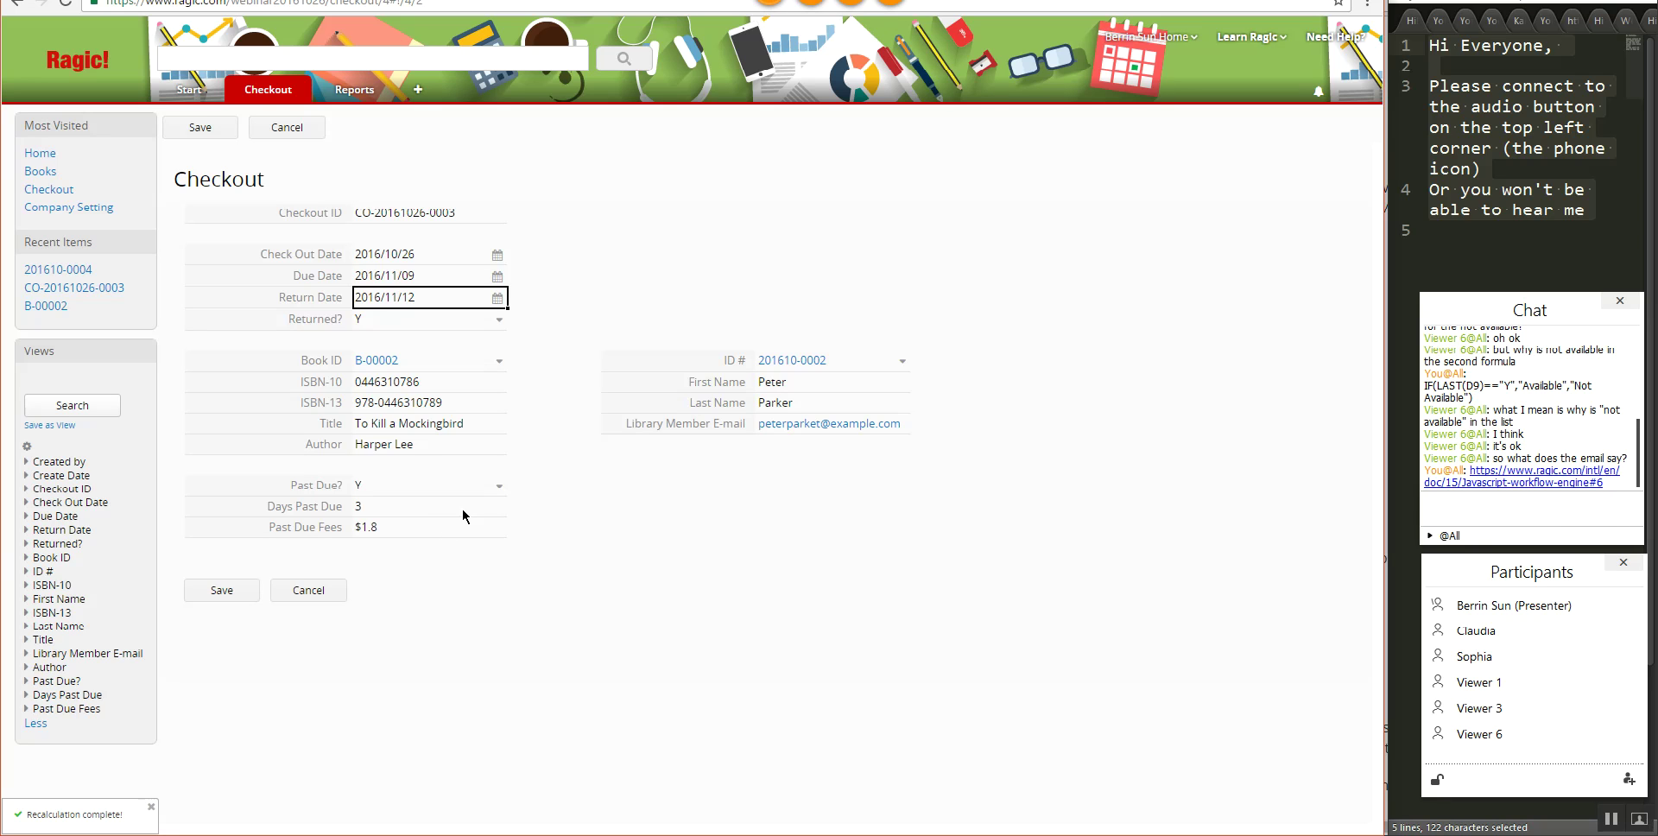
left_click(222, 593)
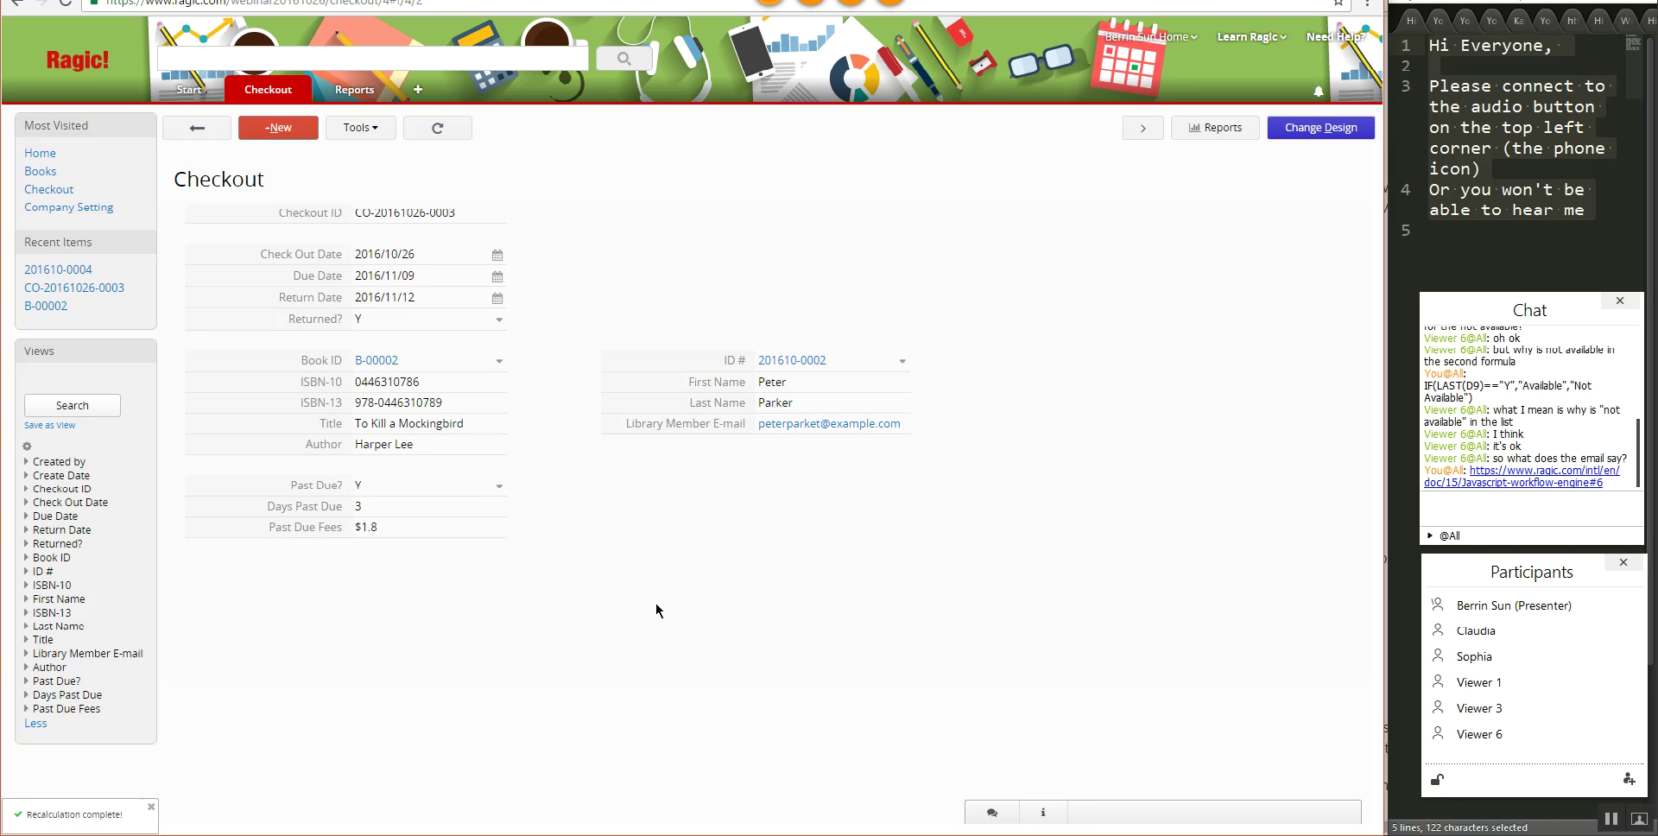
- Switch to the Library Members sheet and open the borrowing member's record
mouse_move(255, 95)
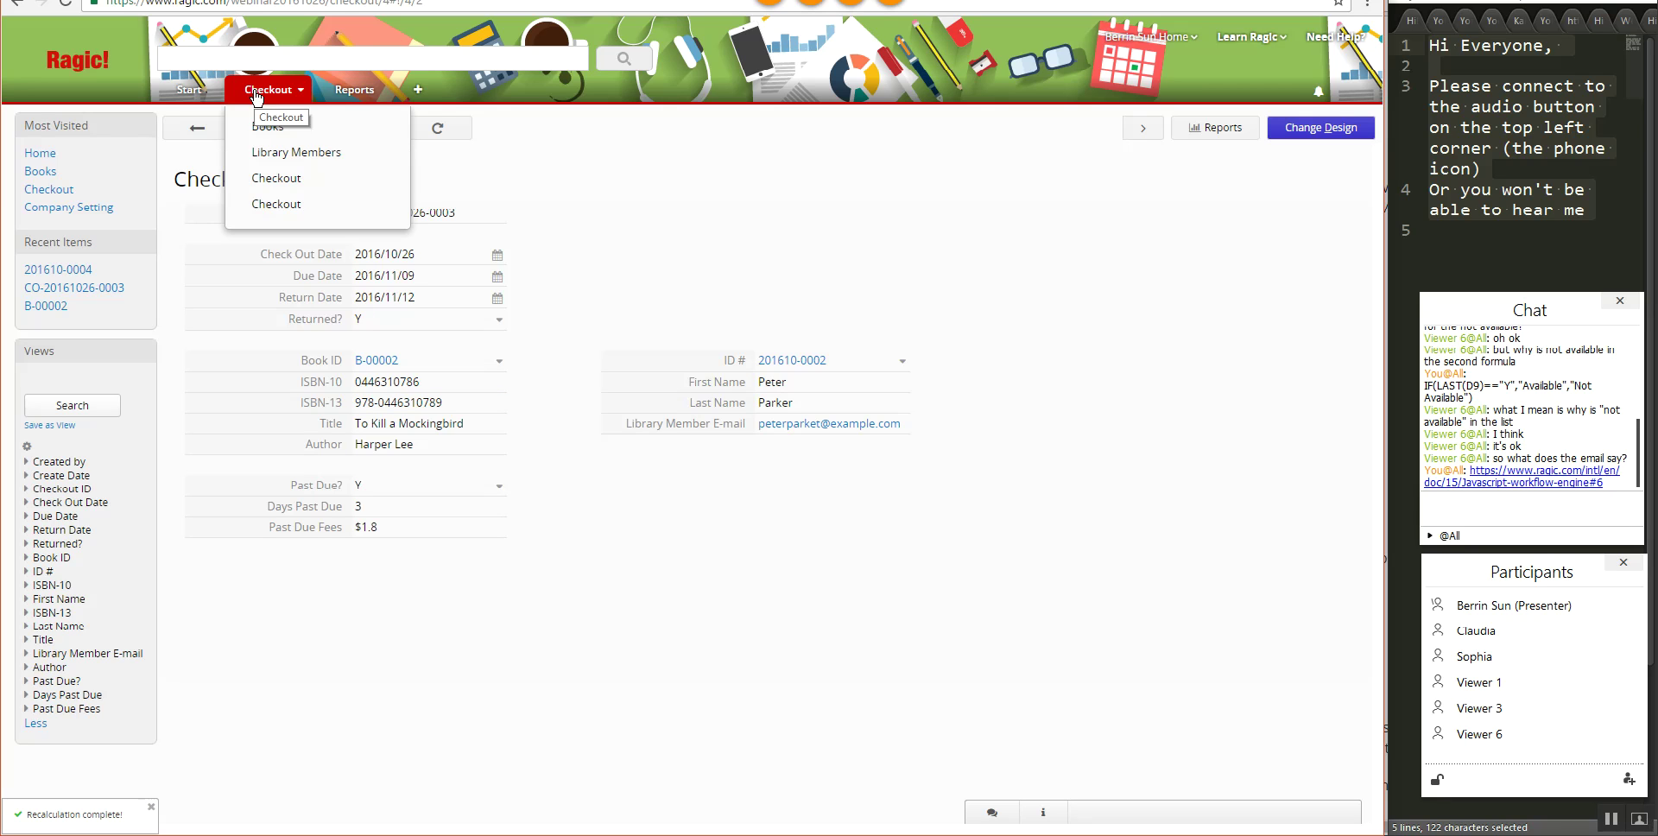
left_click(296, 162)
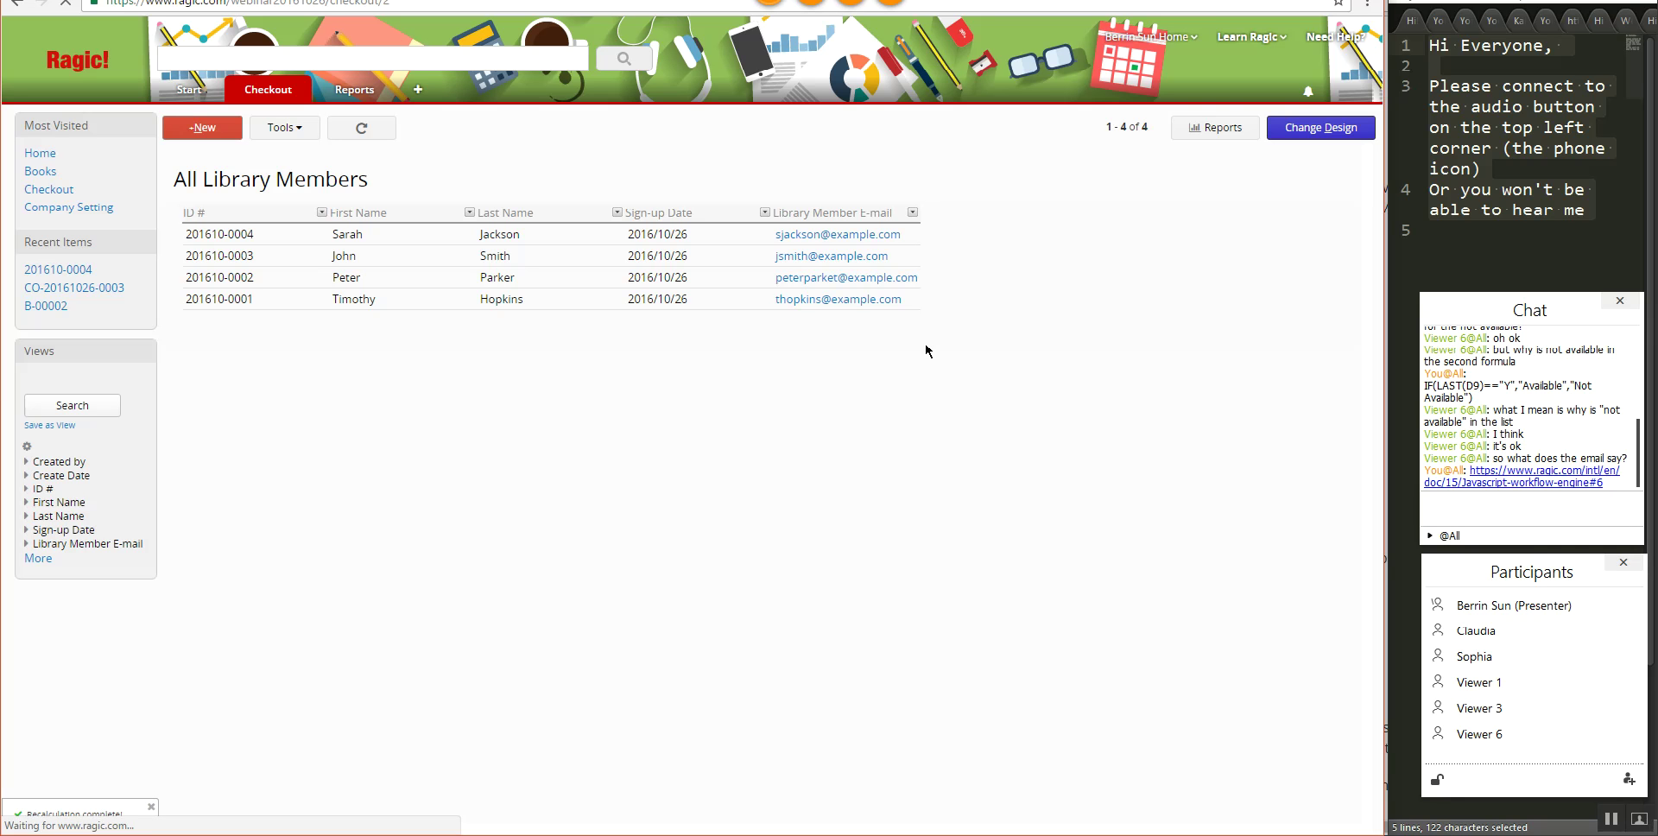
left_click(534, 283)
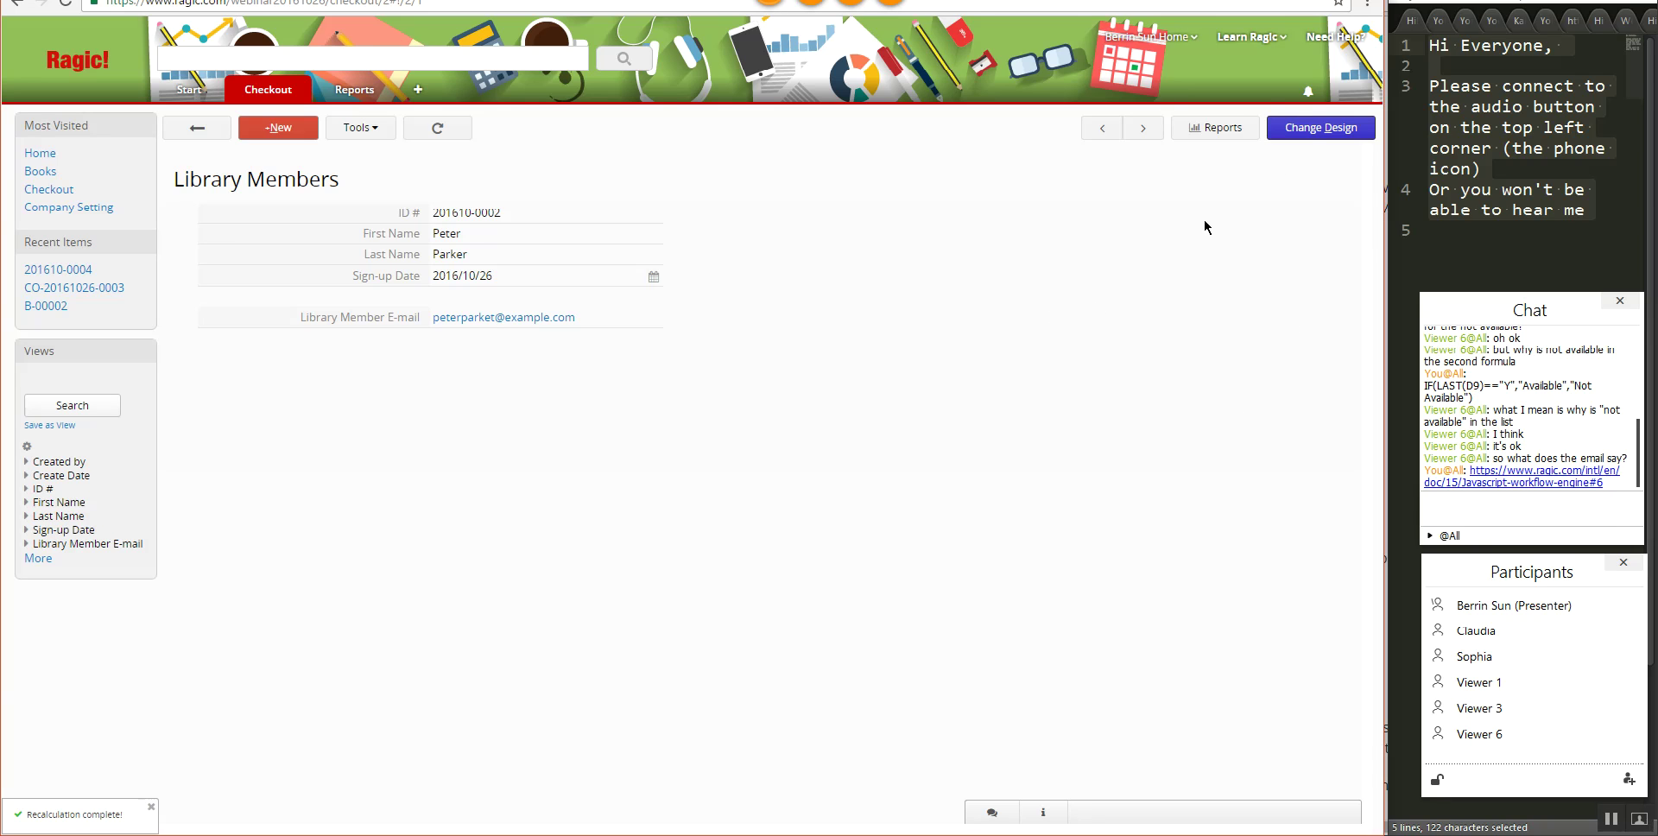
- In the Library Members design, add a reference from an existing sheet, linking to Checkout
left_click(1316, 132)
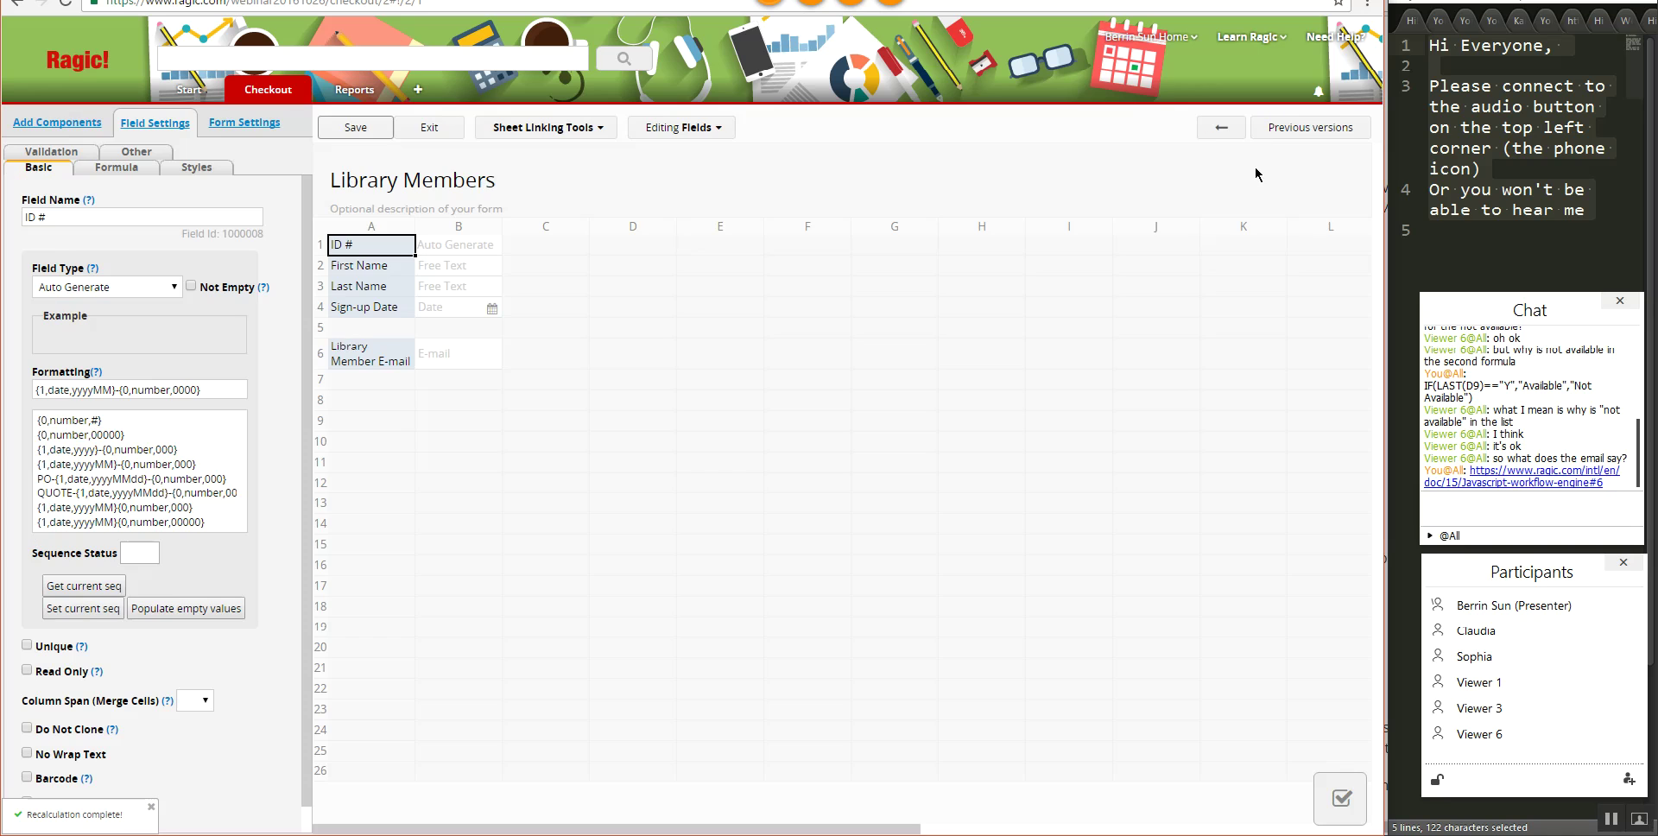
left_click(536, 131)
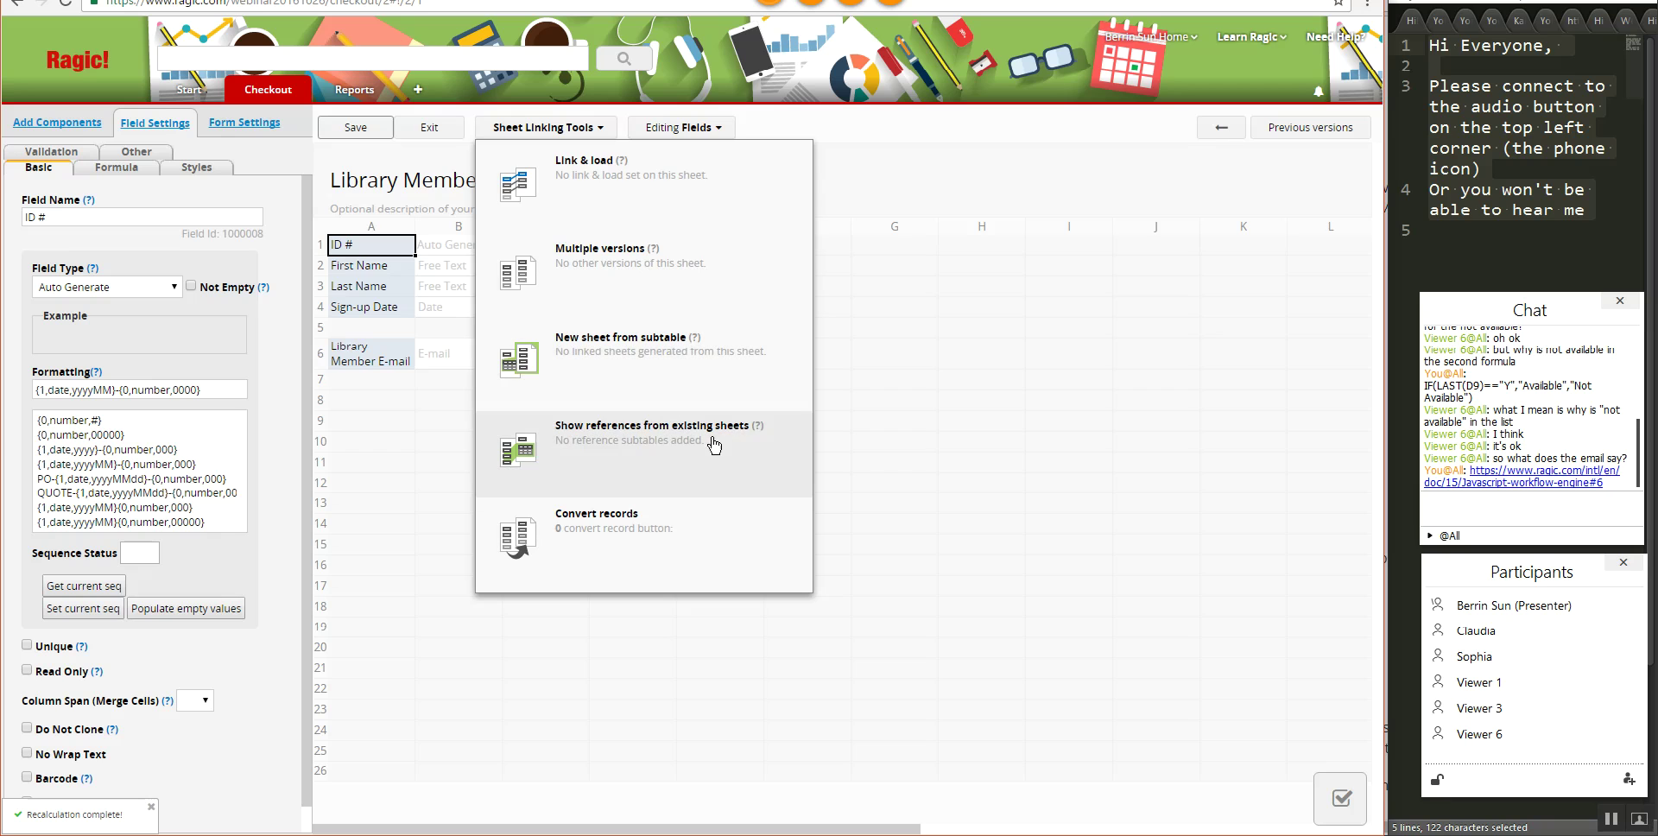
left_click(700, 457)
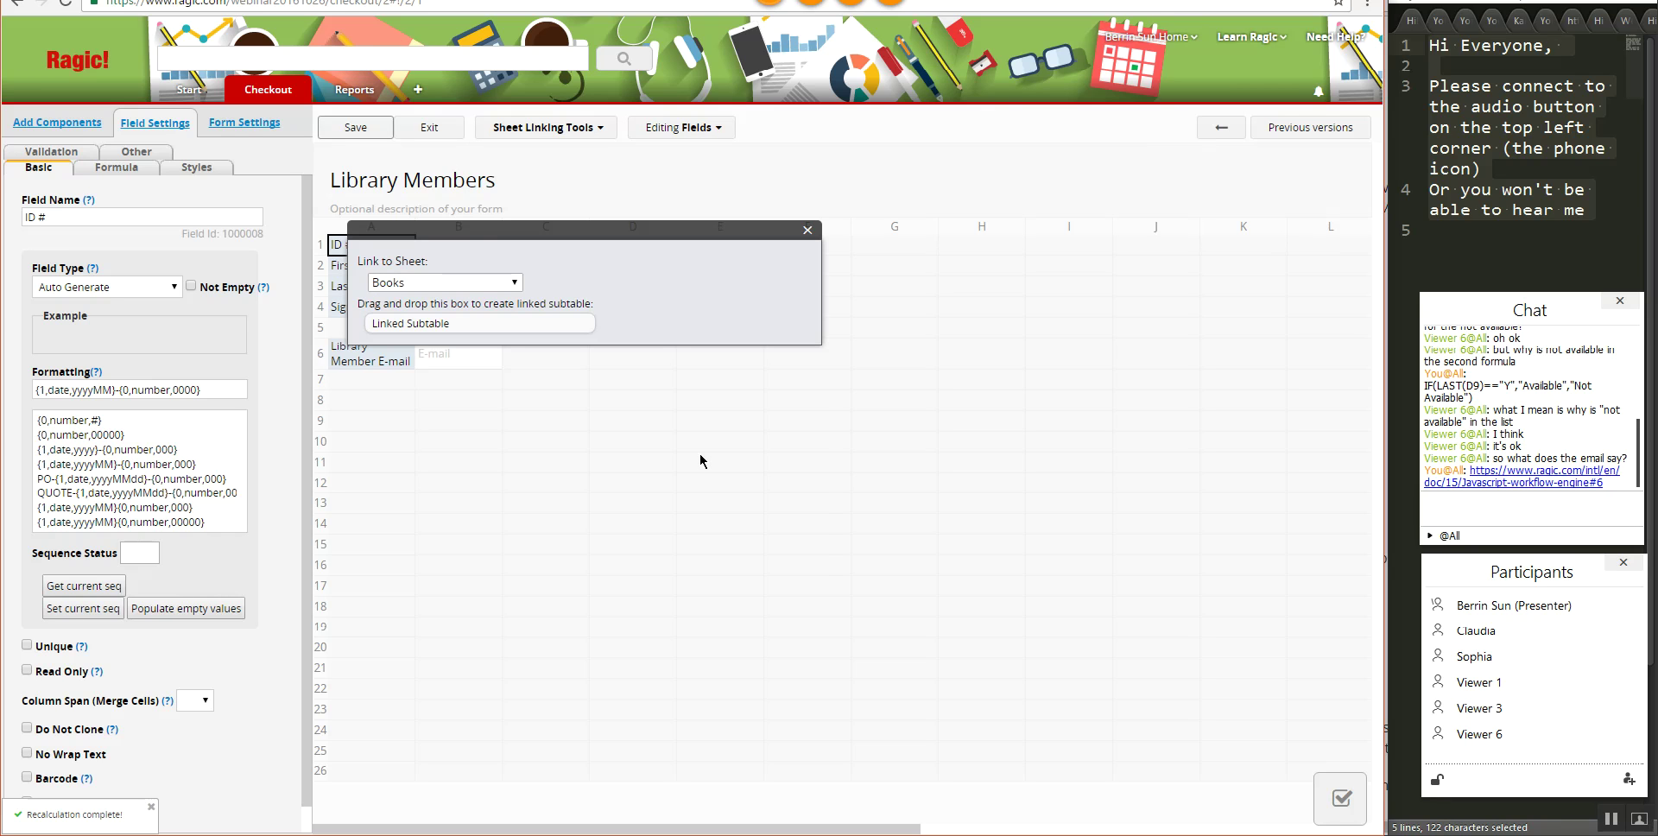
left_click(507, 283)
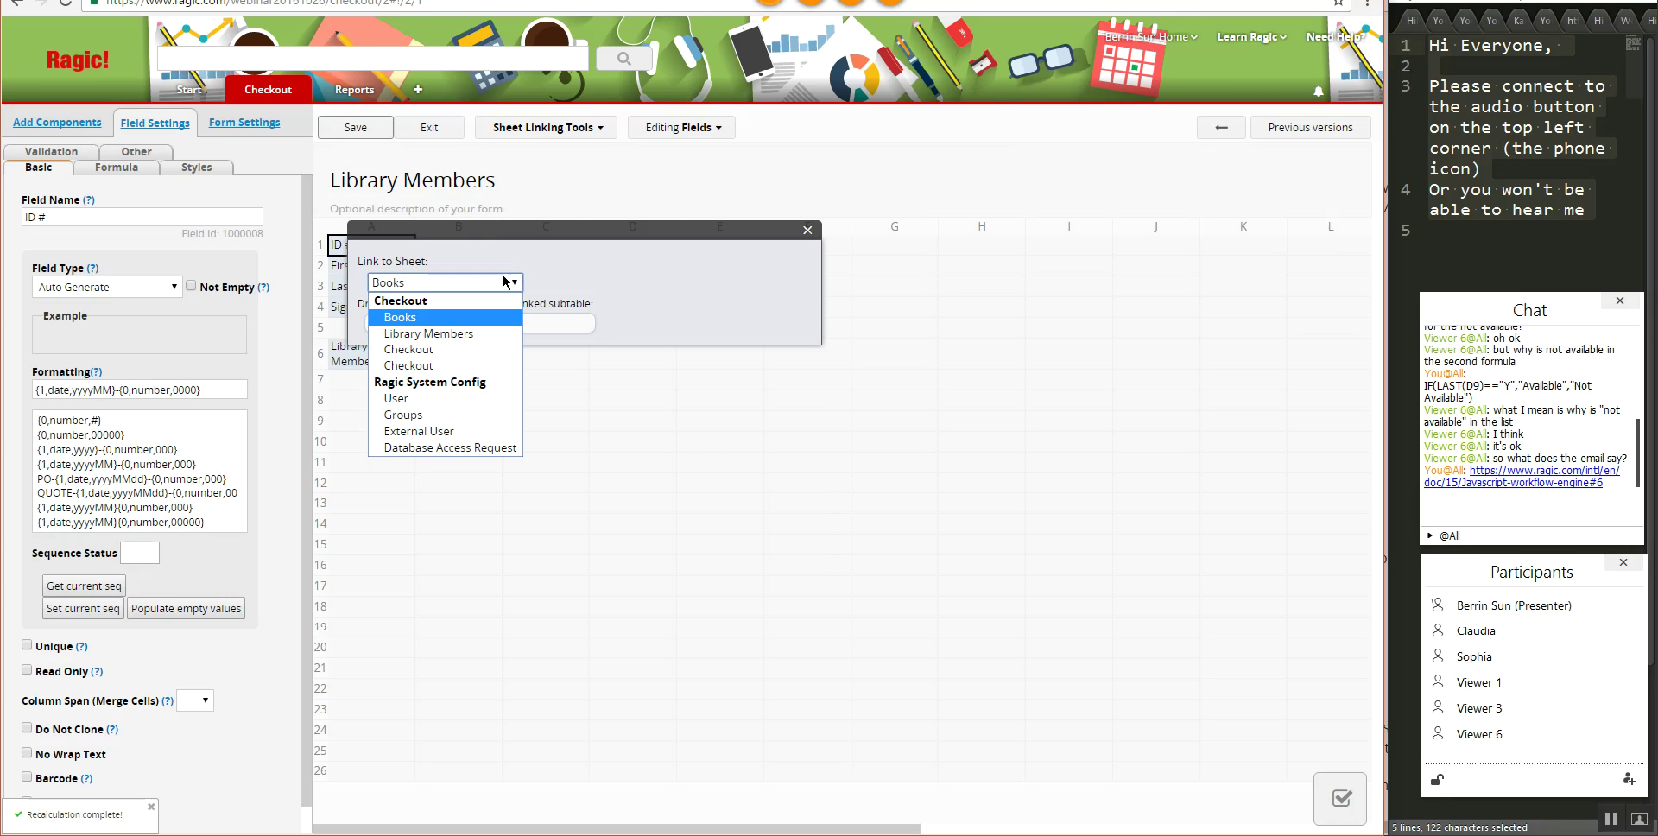
left_click(433, 366)
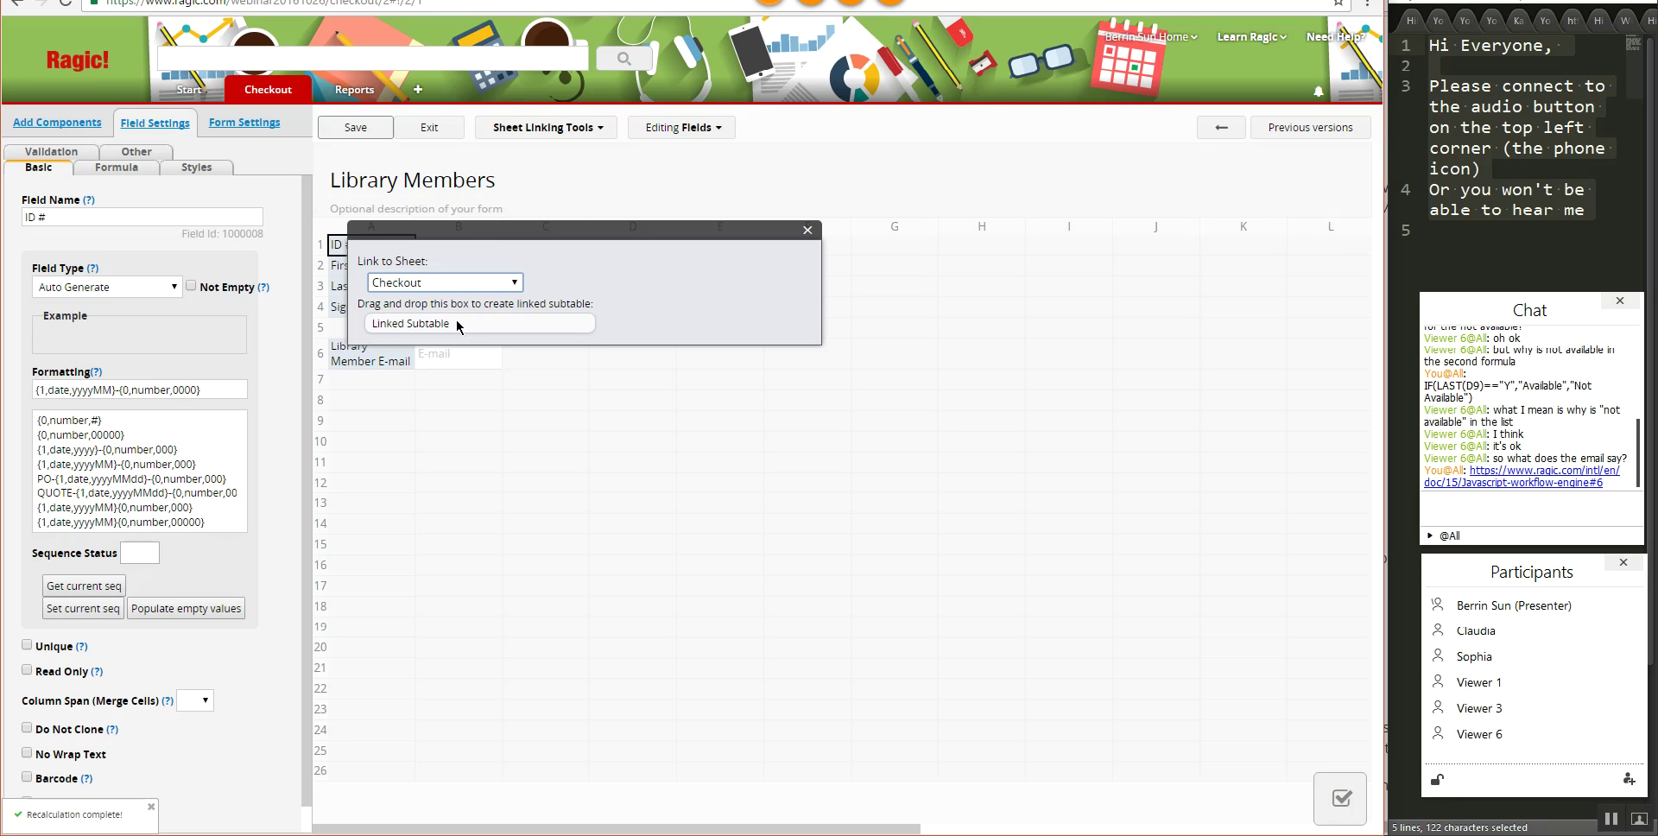
- Place the linked Checkout subtable at row 8 of the Library Members form
left_click_drag(458, 327, 401, 417)
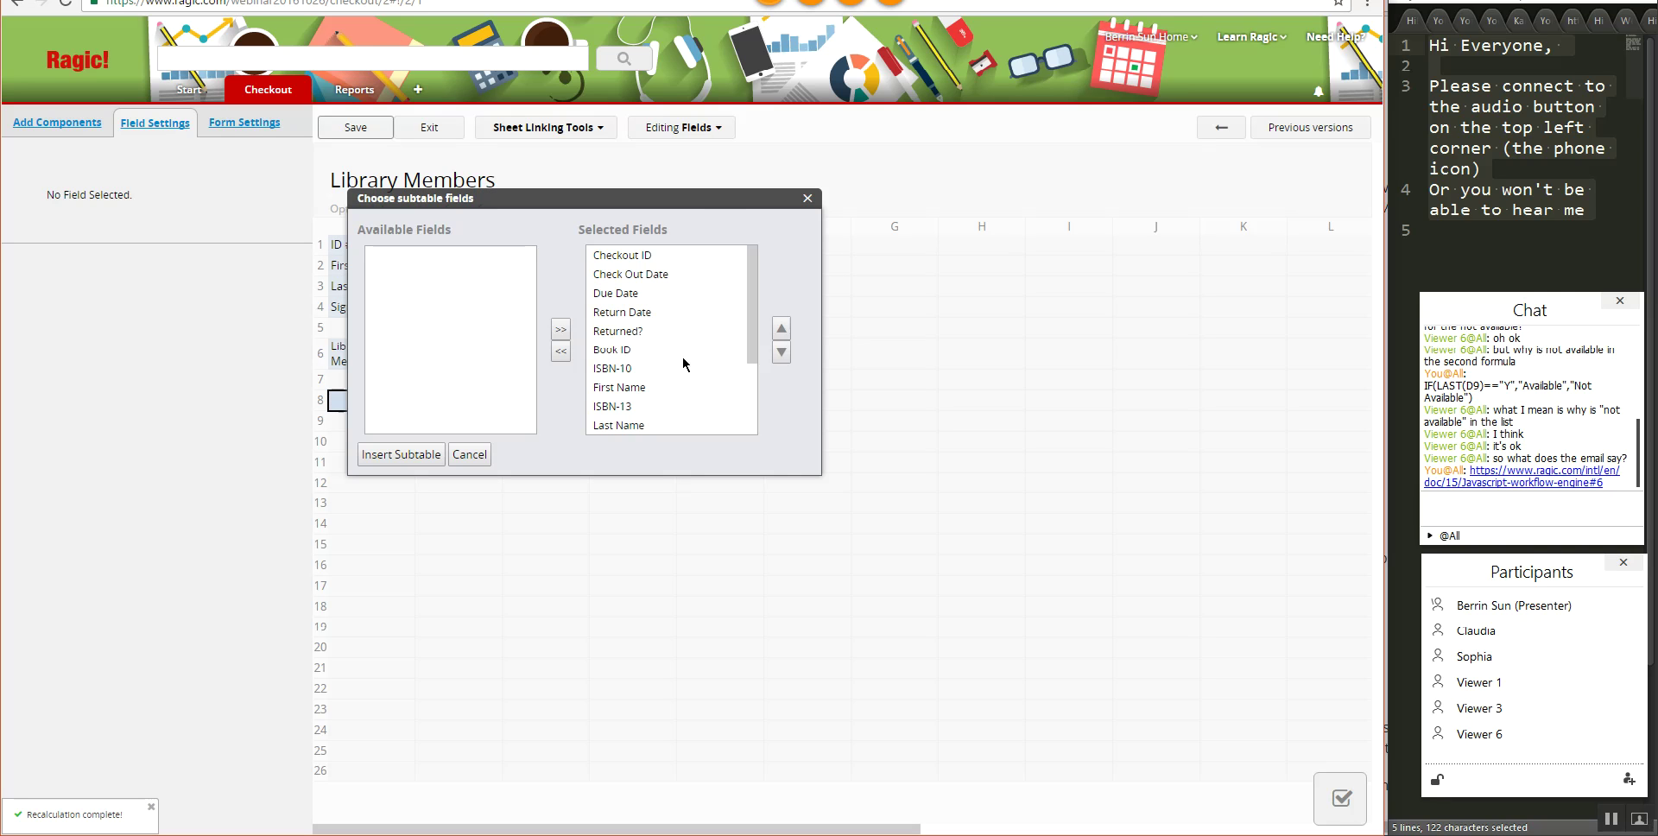
left_click_drag(701, 210, 1057, 286)
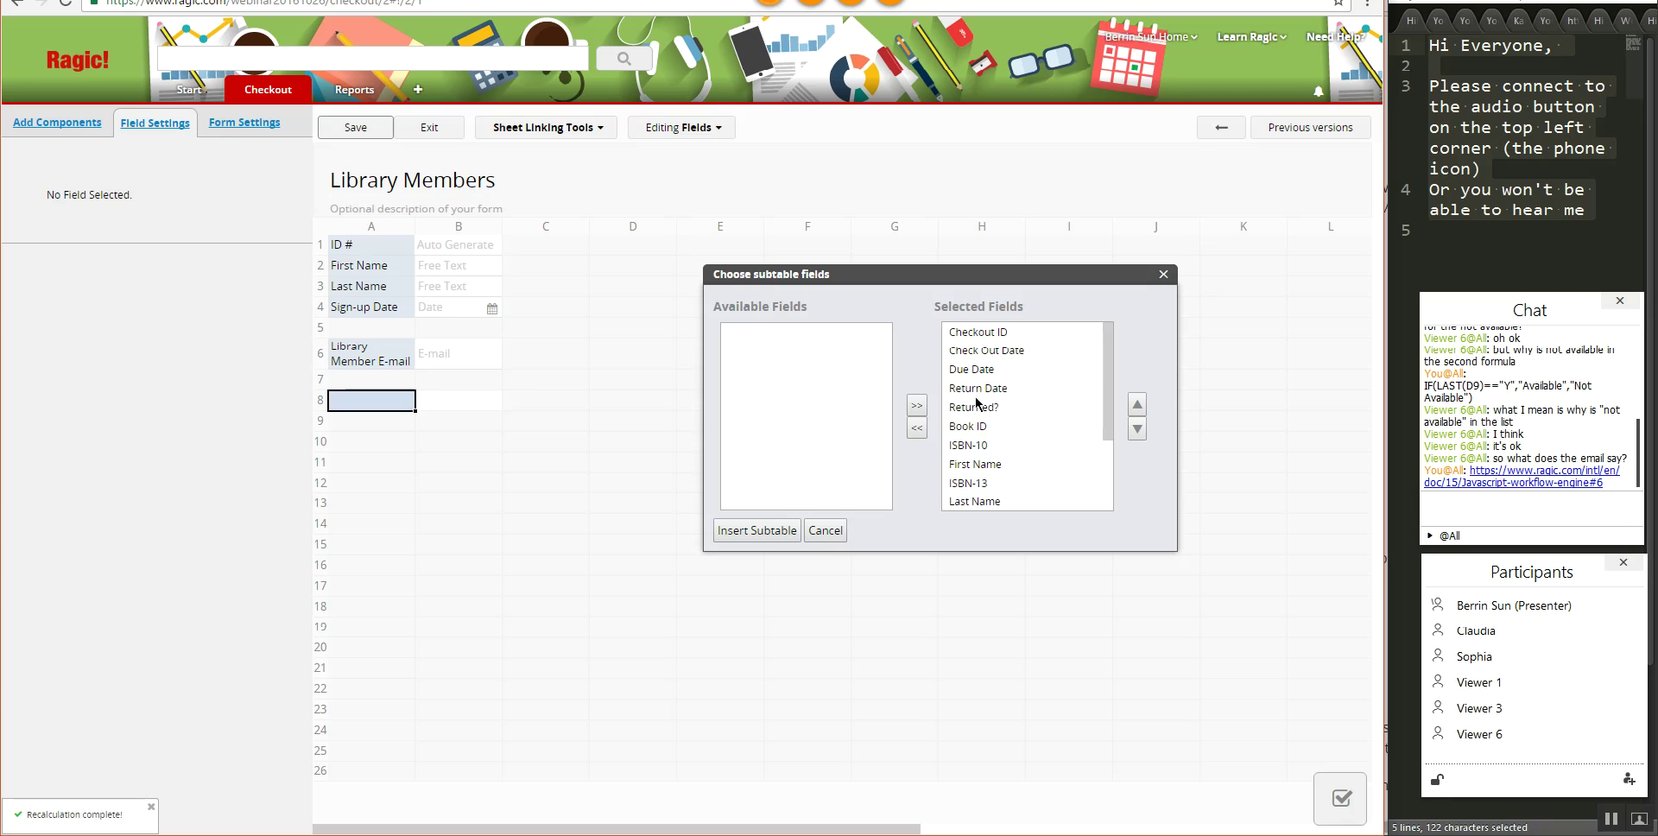
scroll(985, 444, "down", 2)
scroll(982, 441, "up", 2)
left_click(1110, 424)
scroll(991, 418, "down", 1)
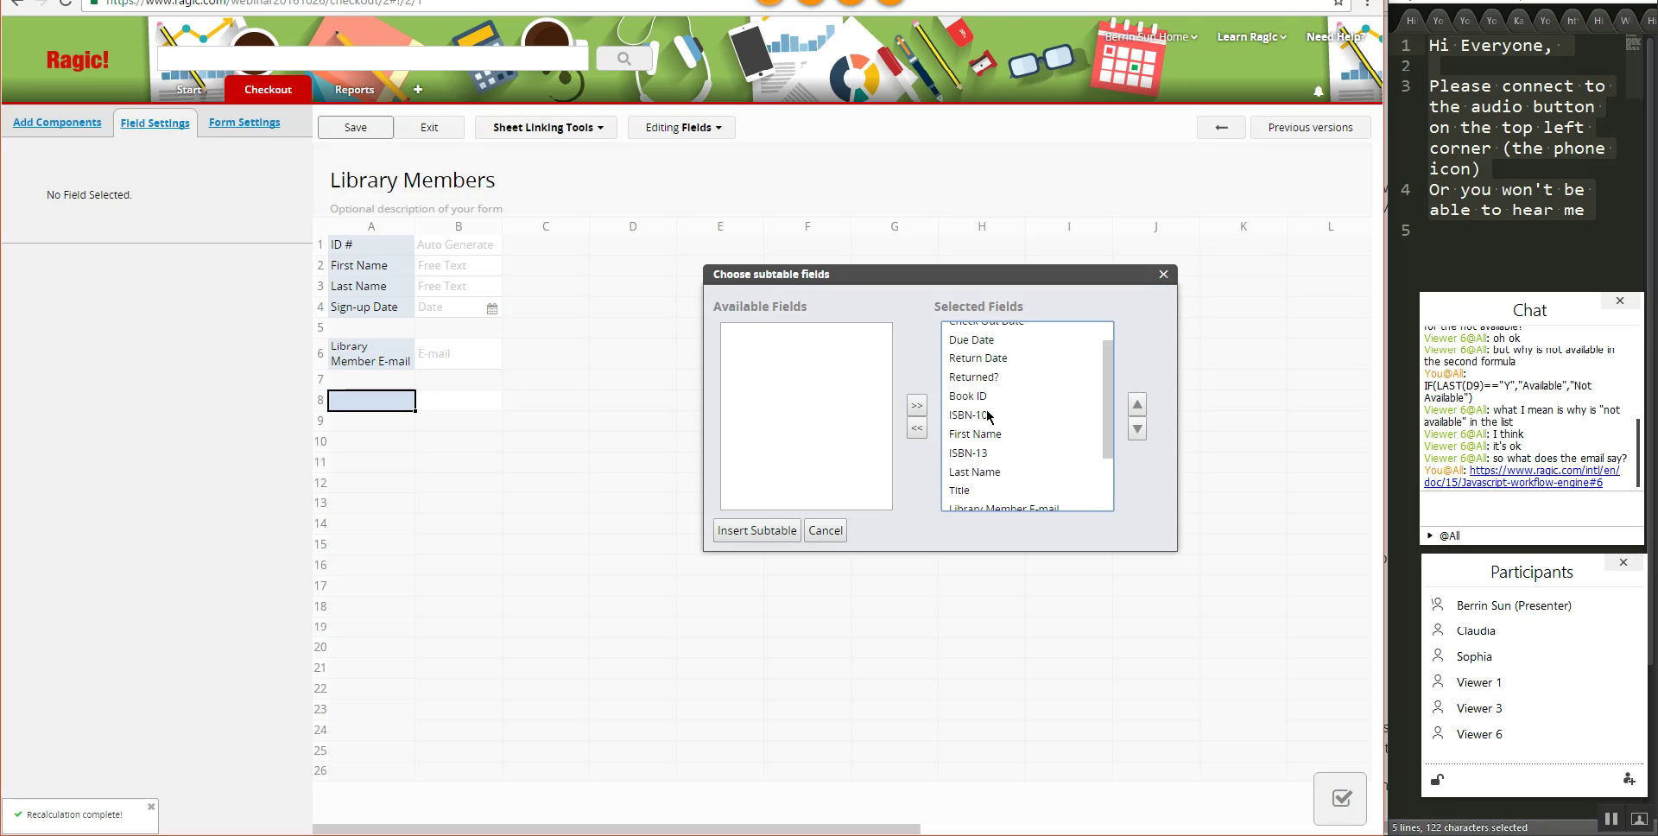
- Exclude First Name, Last Name and Library Member E-mail, insert the subtable, and save
left_click(999, 434)
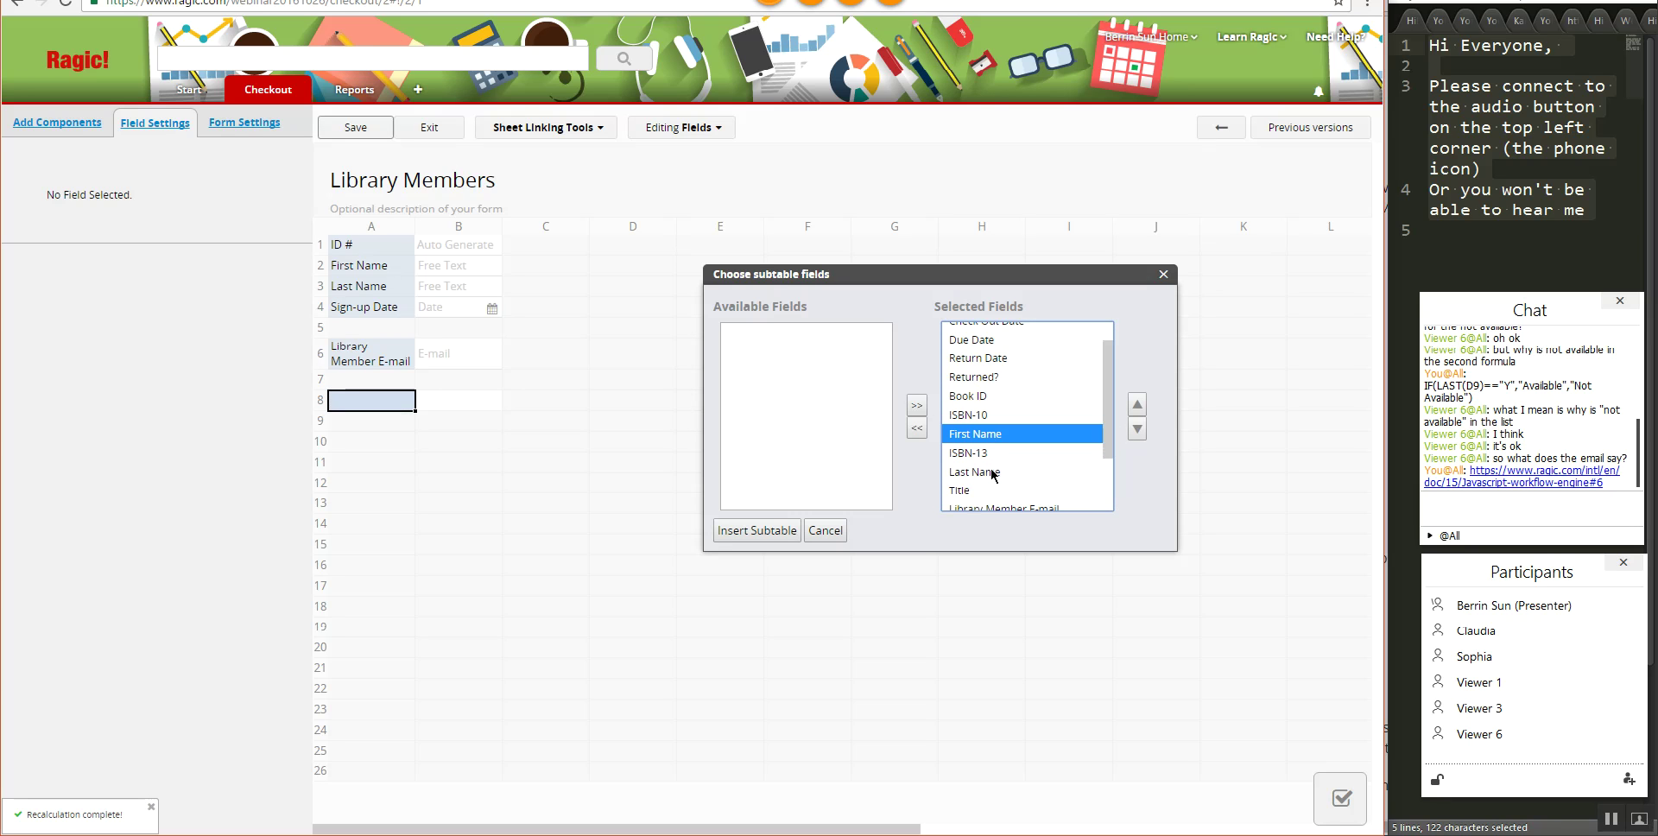
left_click(993, 473, "ctrl")
left_click(916, 428)
left_click(1002, 475)
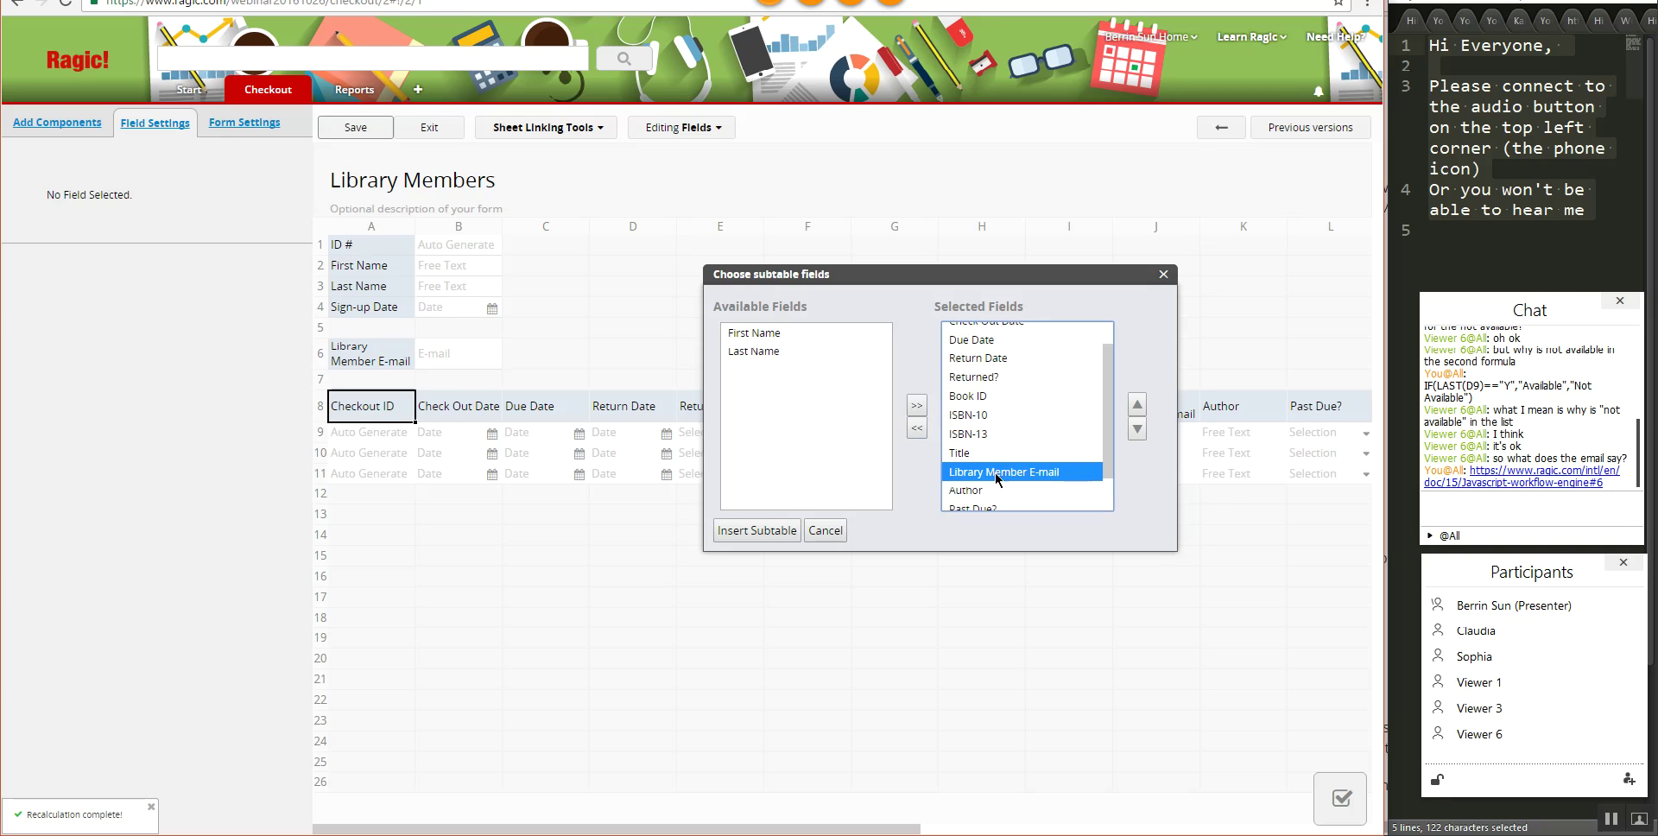
left_click(917, 428)
scroll(993, 473, "down", 1)
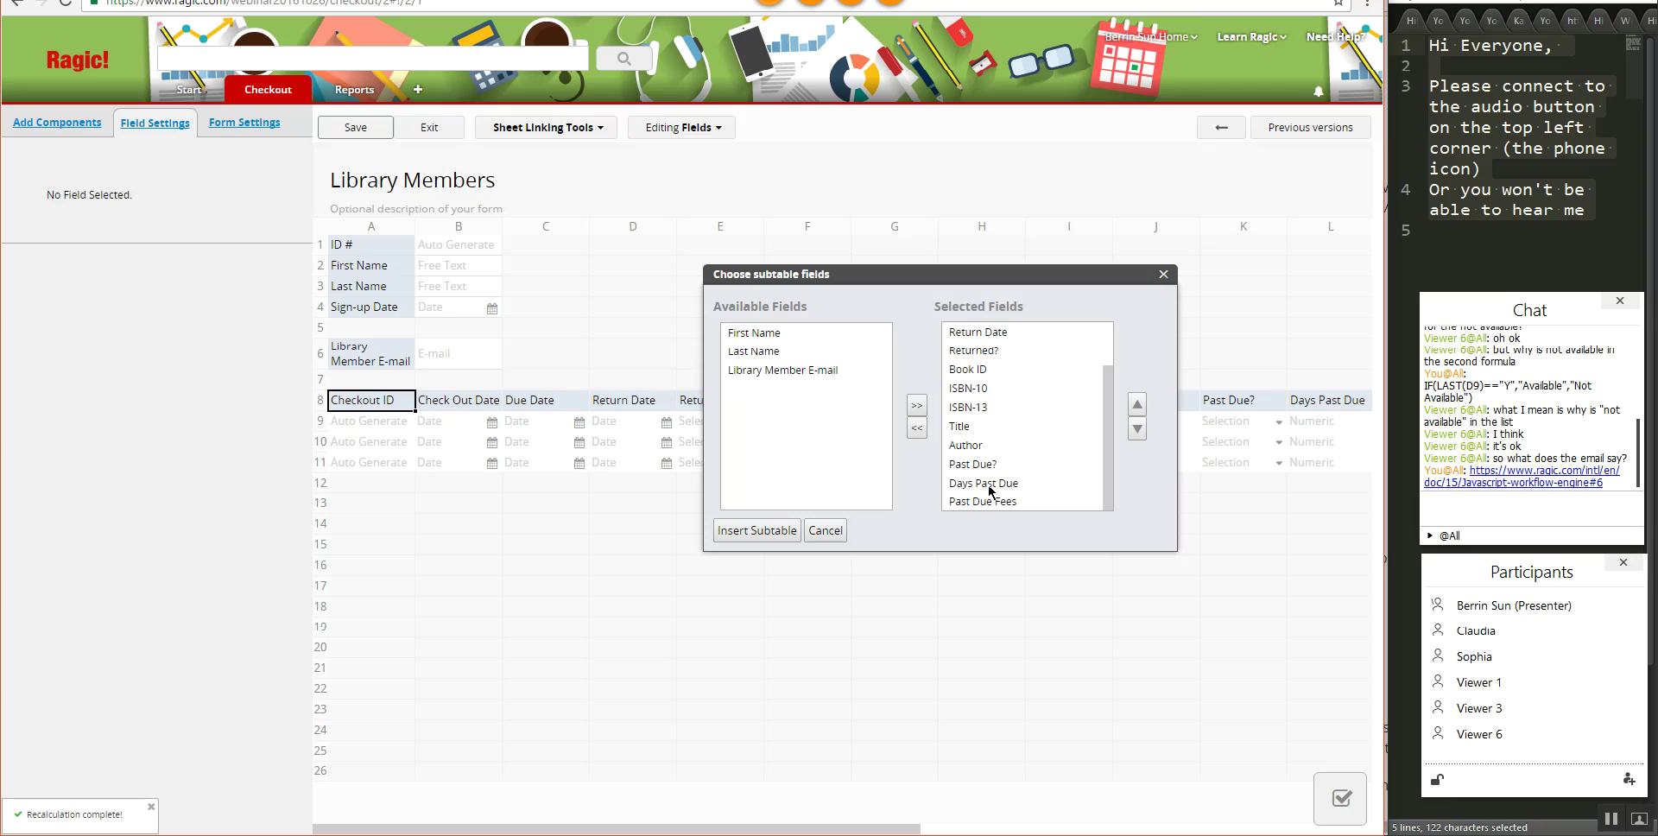
scroll(998, 429, "up", 2)
scroll(995, 435, "down", 2)
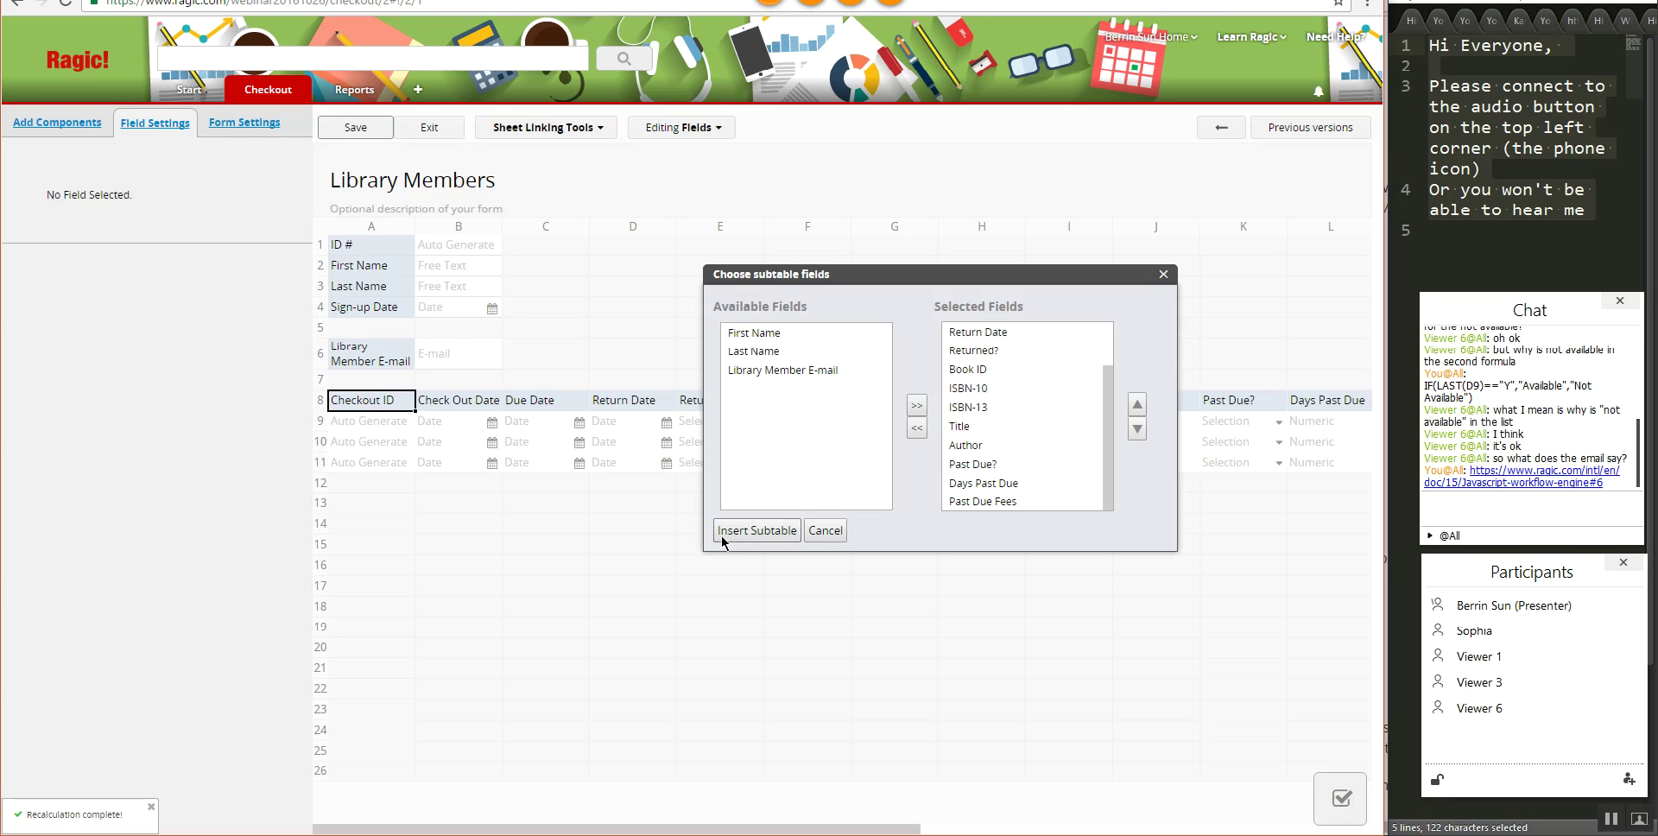
left_click(760, 532)
left_click(428, 131)
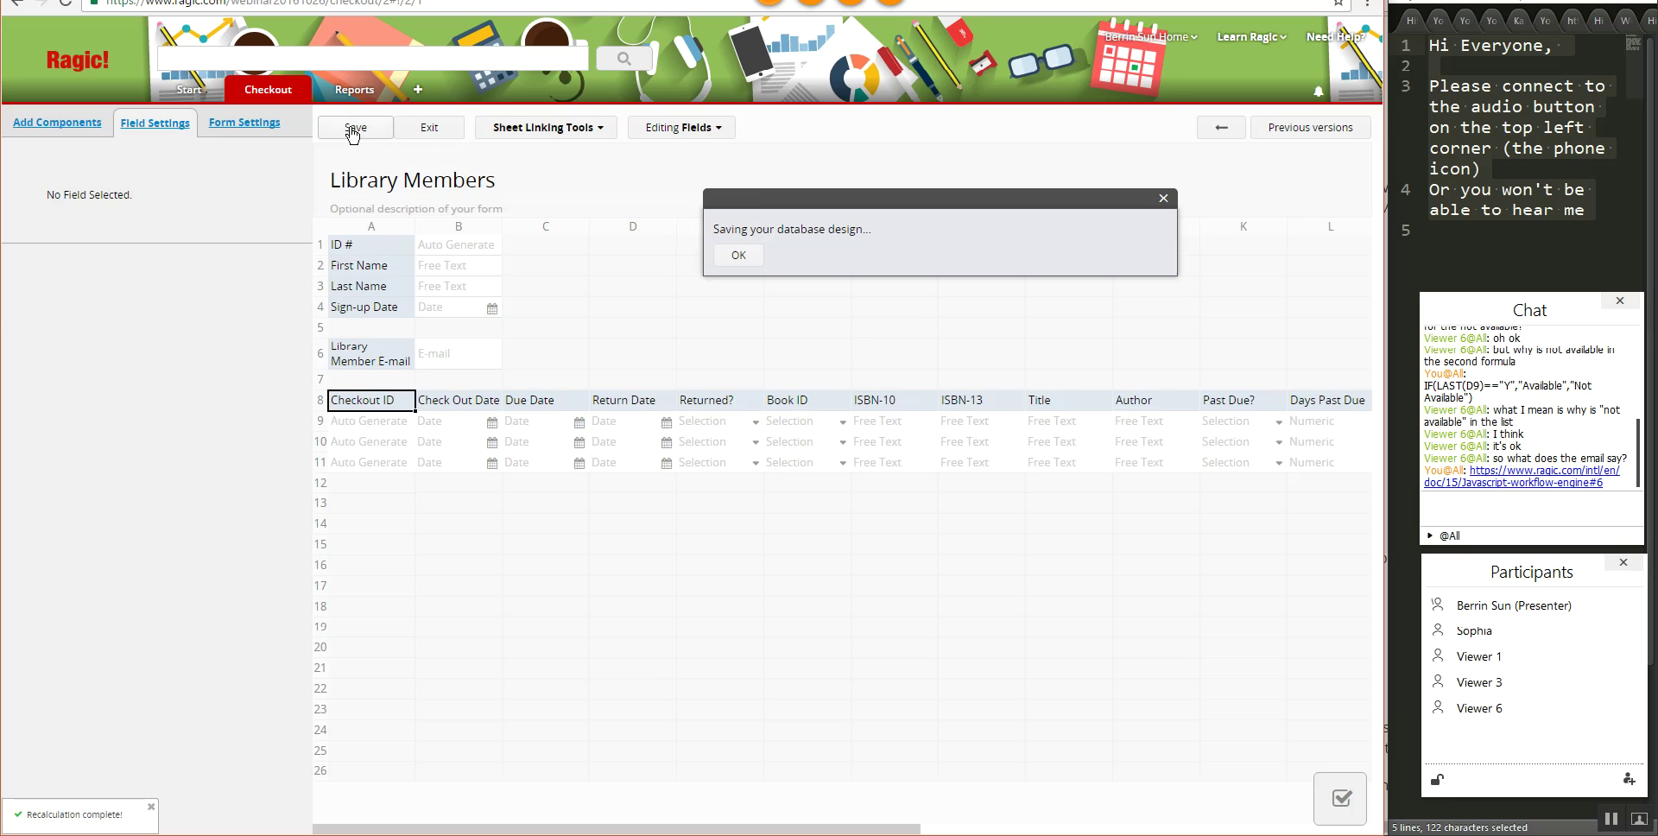
- Exit design mode and page through several members' records to review their checkout subtables
left_click(429, 132)
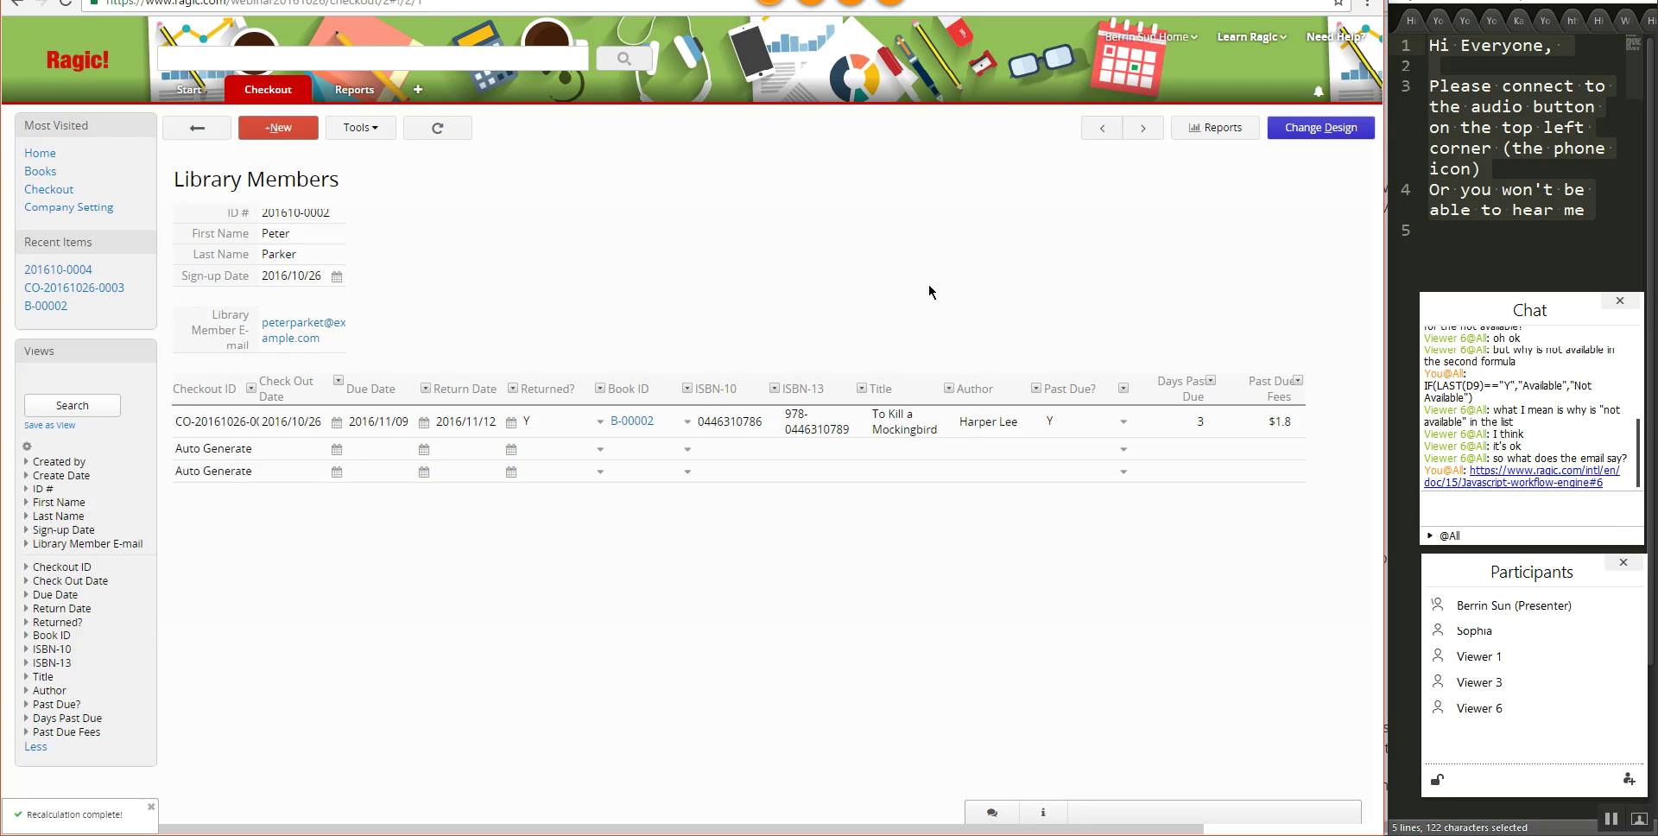
left_click(1099, 131)
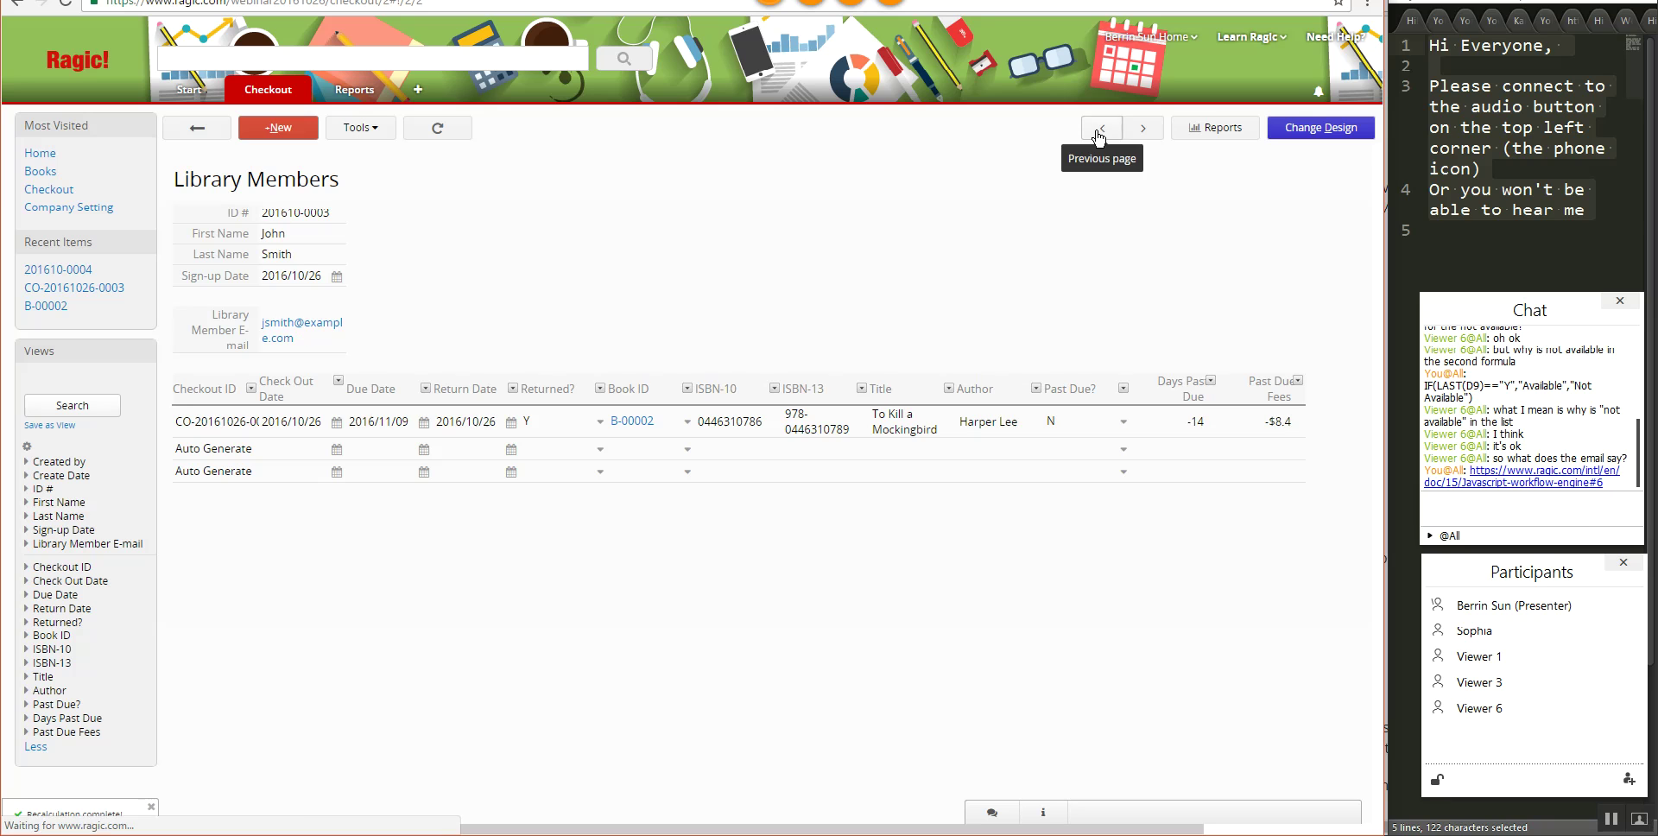
left_click(1145, 130)
left_click(1145, 129)
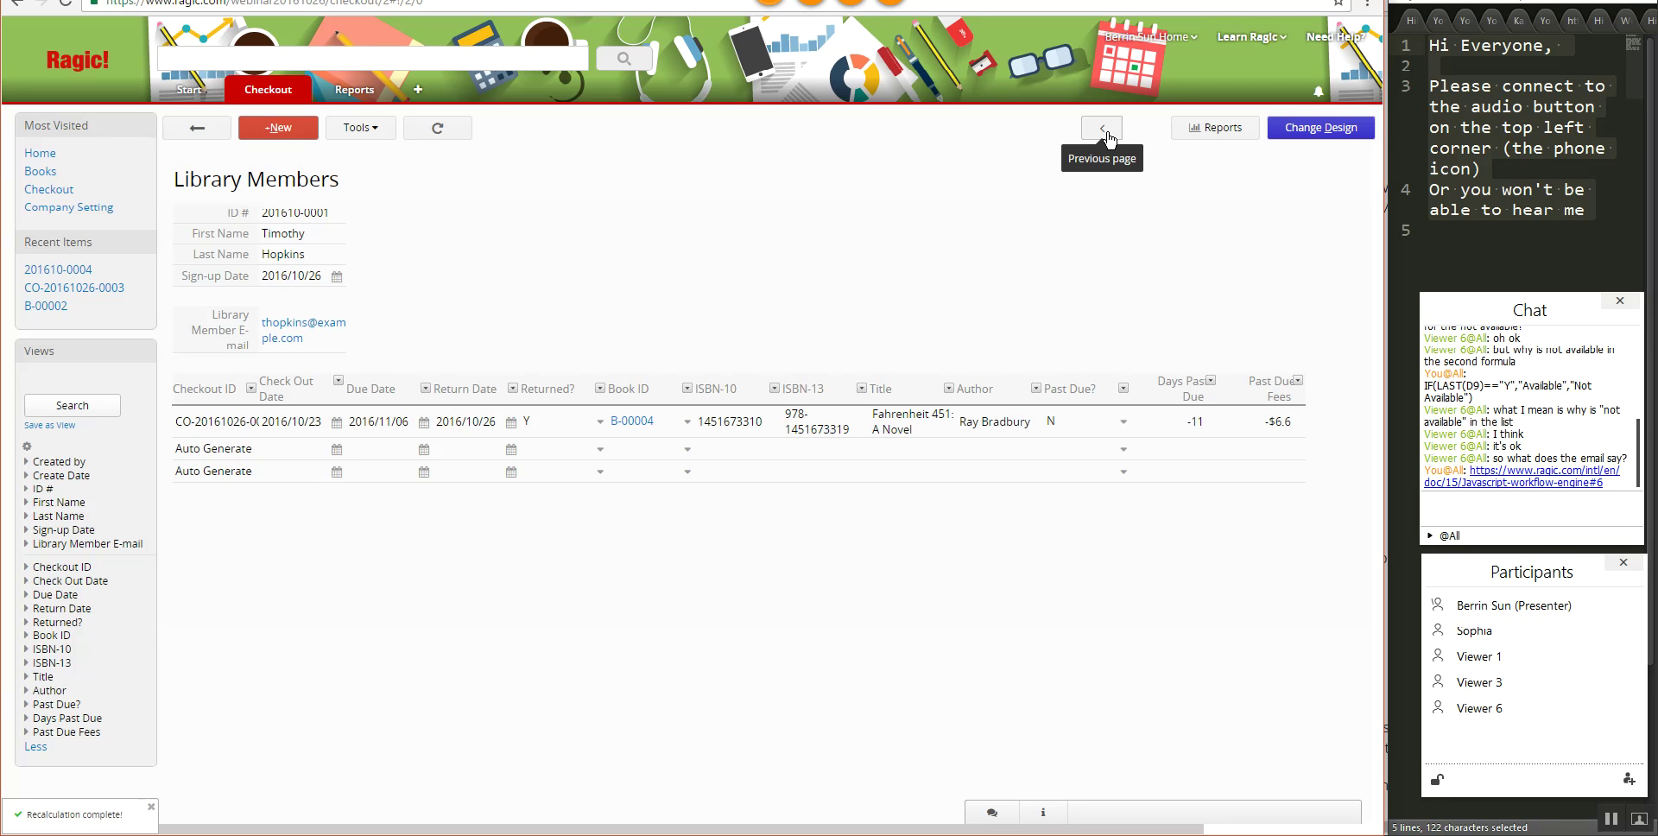
left_click(1103, 129)
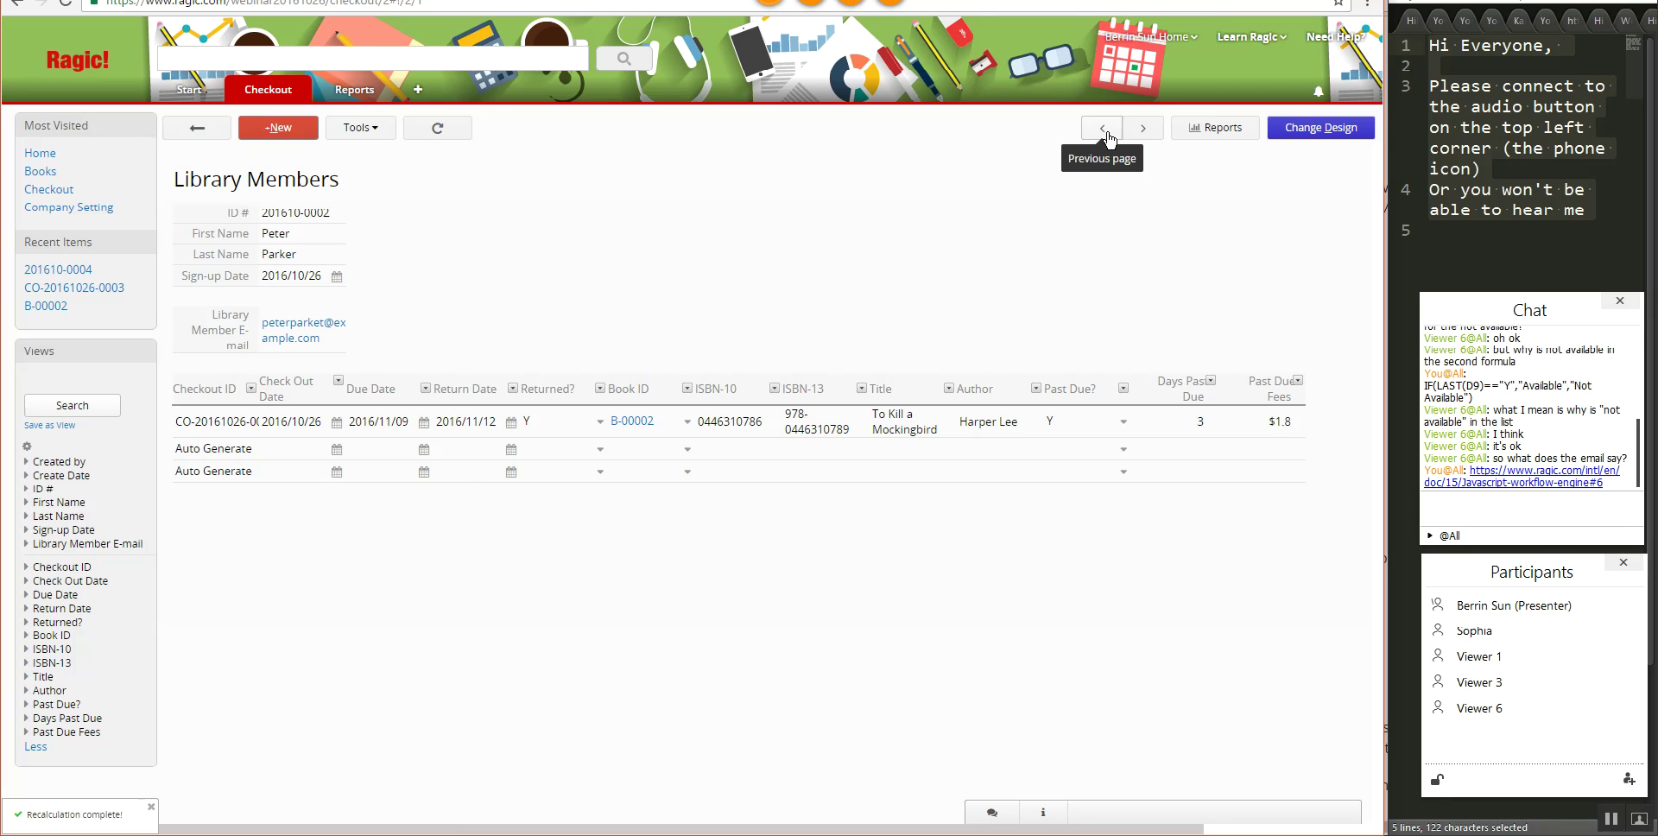
left_click(1109, 137)
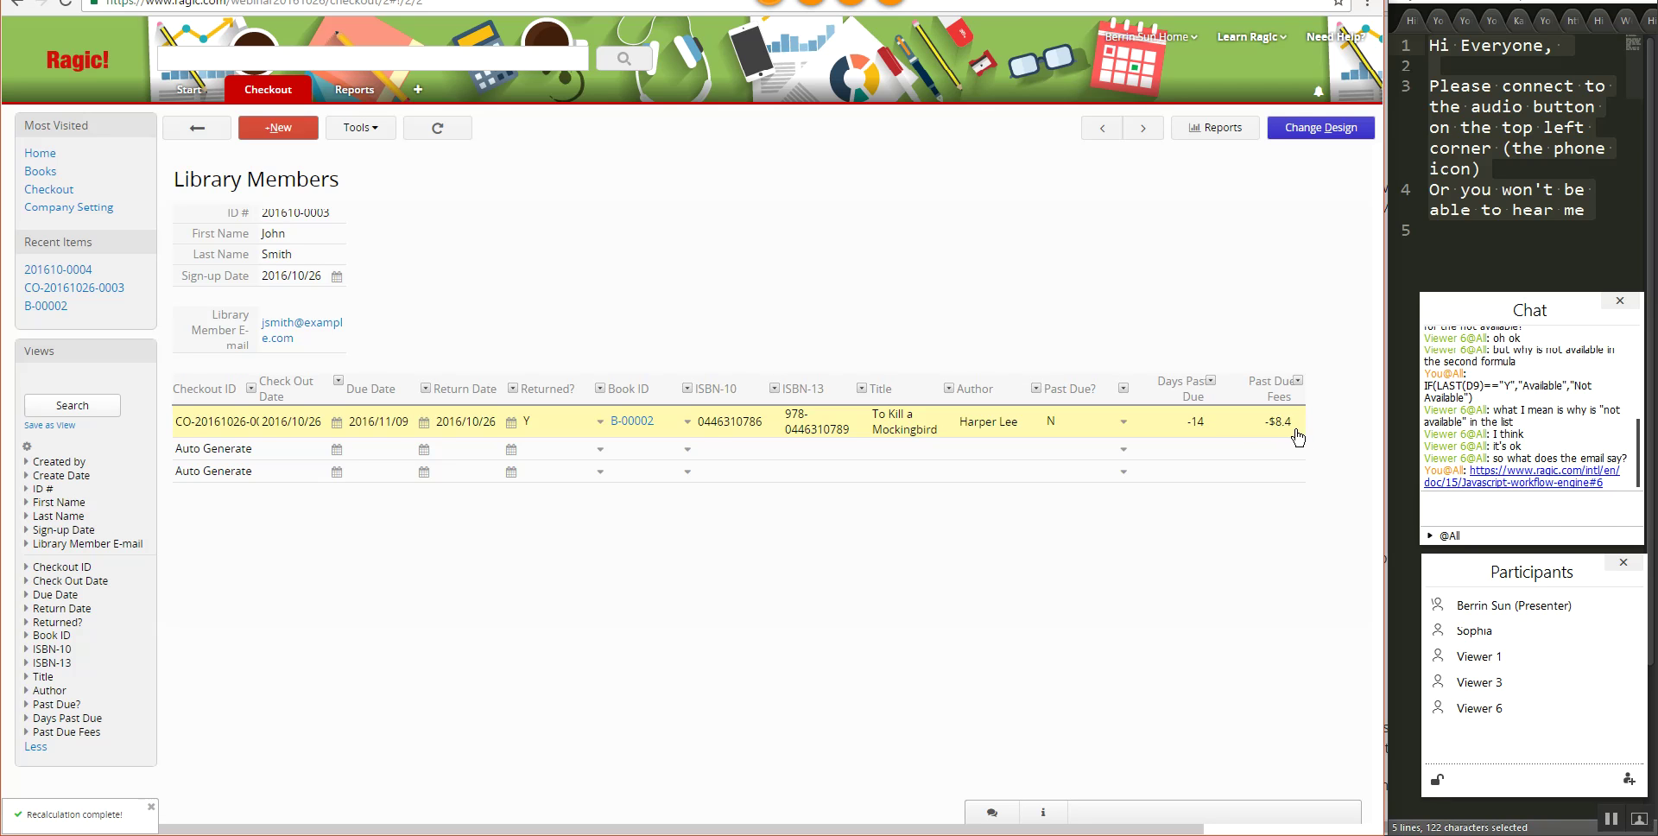
- Open the To Kill a Mockingbird checkout returned 2016/11/12 from the Checkout sheet
left_click(1202, 429)
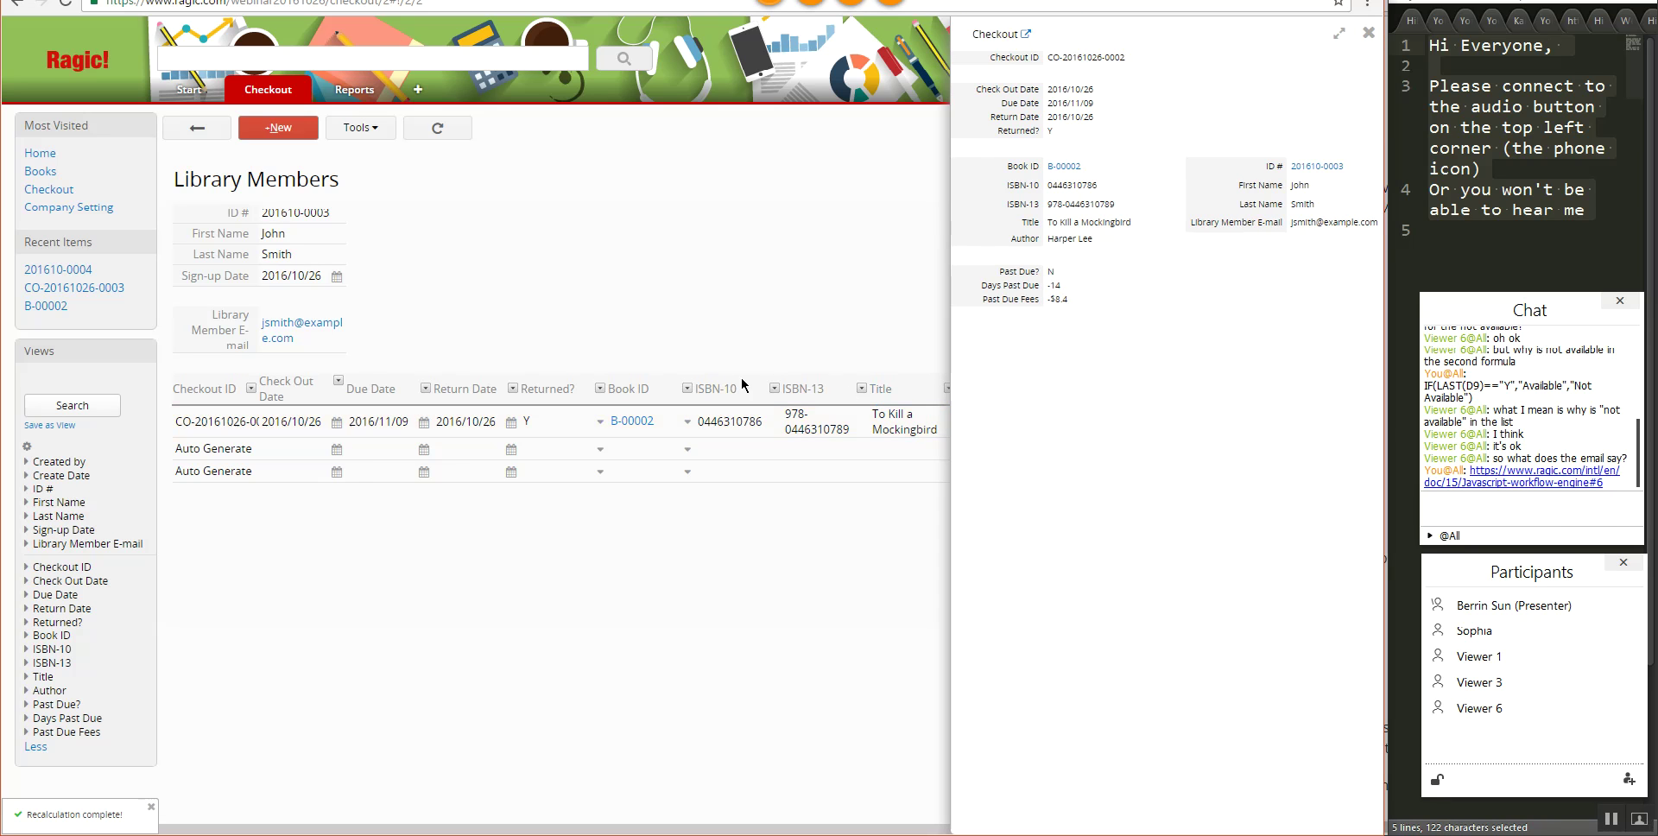
mouse_move(275, 92)
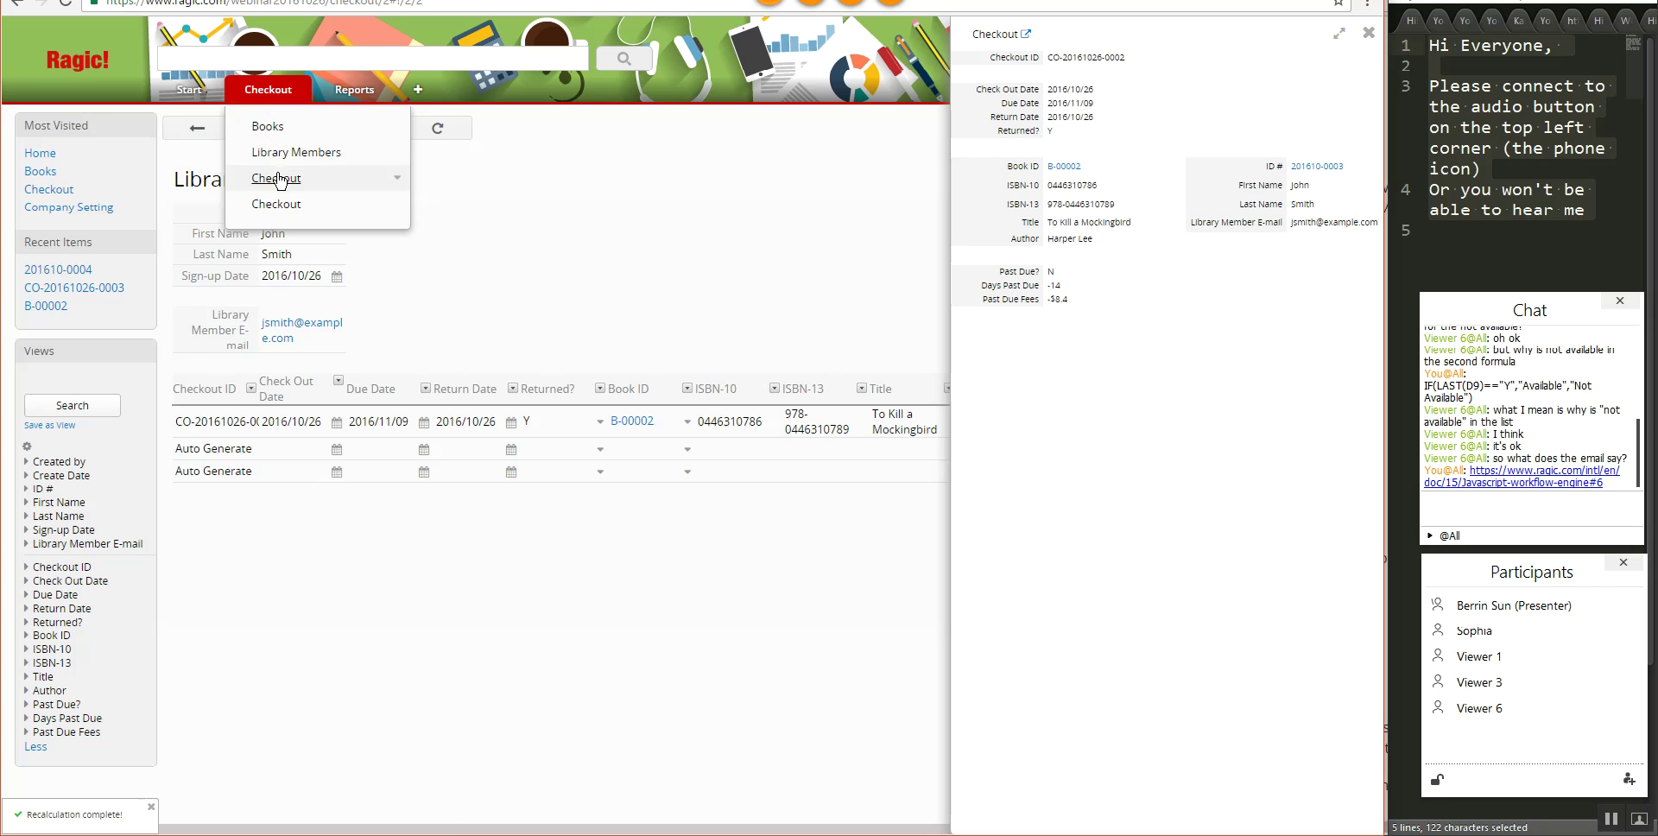
left_click(281, 201)
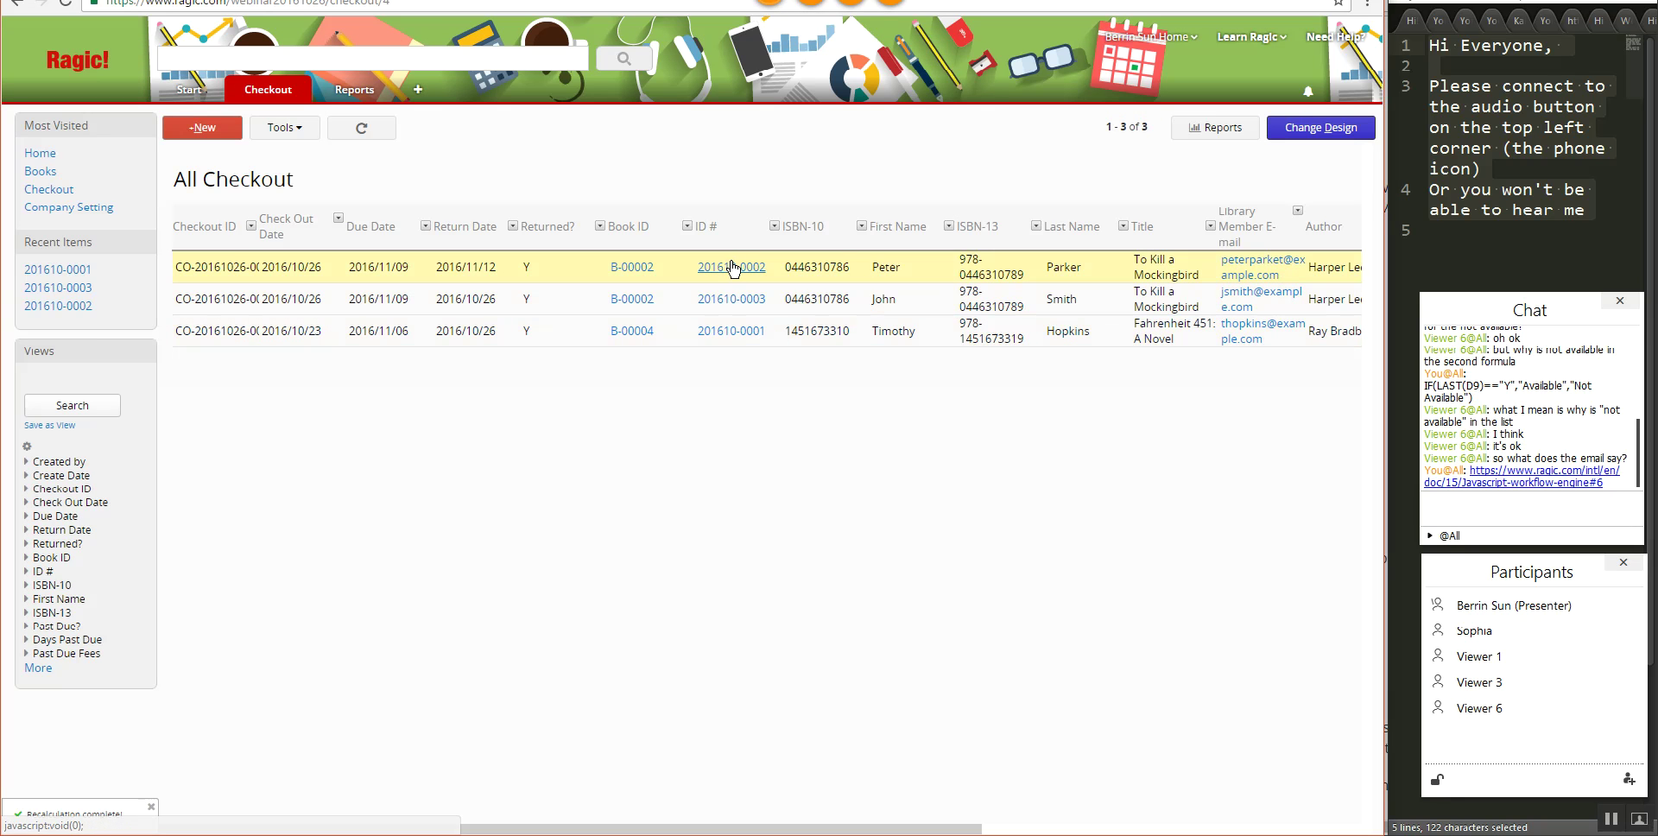
left_click(570, 274)
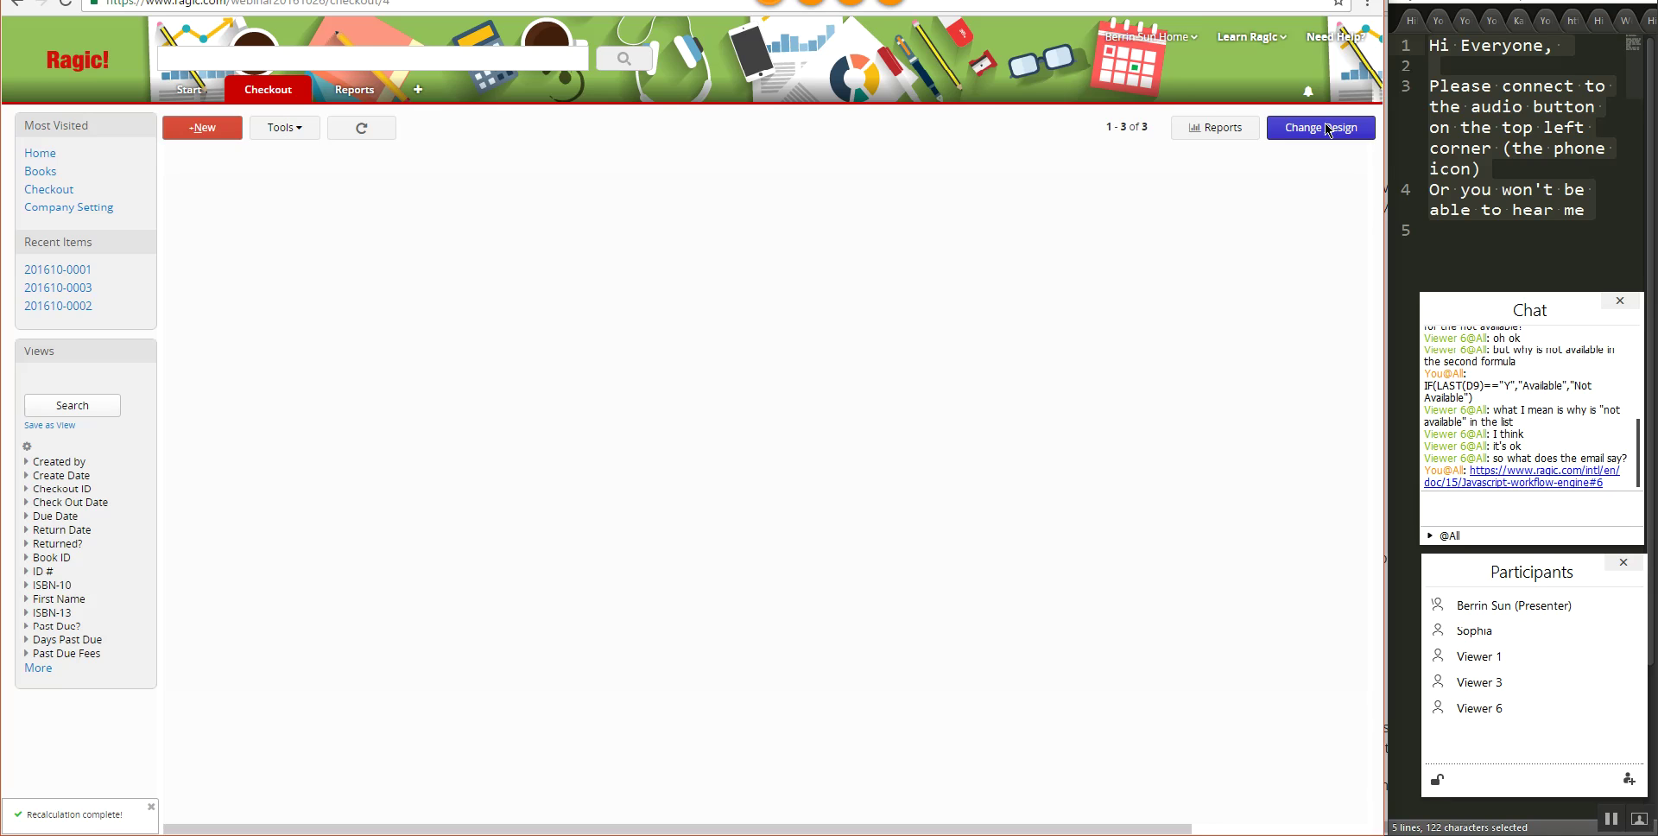
- Change the Past Due Fees formula to IF(A14.RAW=="N",0,A15*.60) in the Checkout design
left_click(1326, 128)
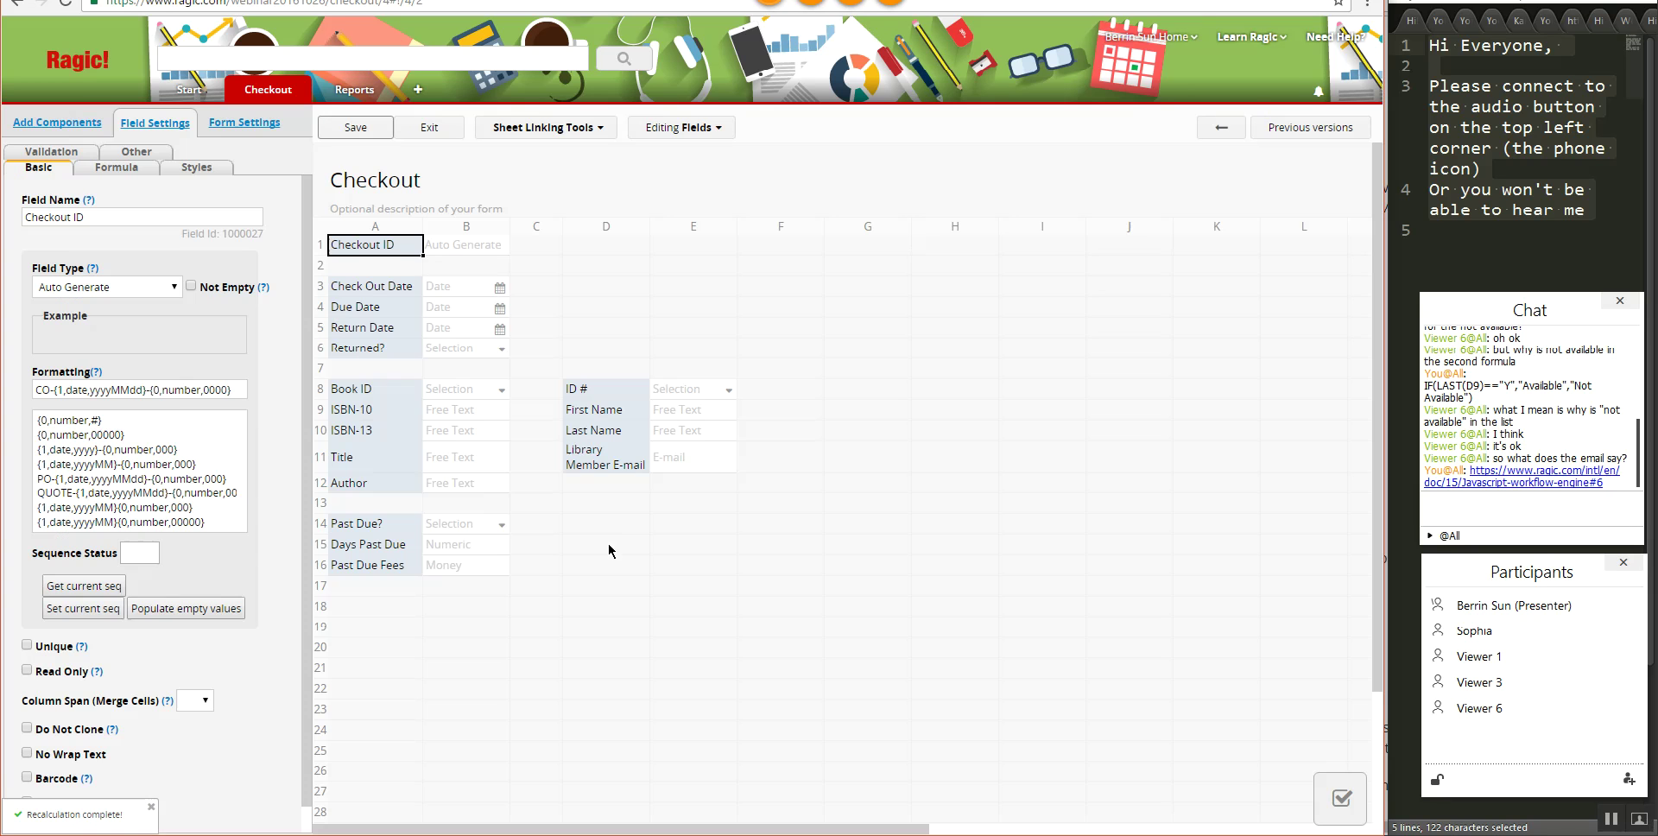
left_click(359, 566)
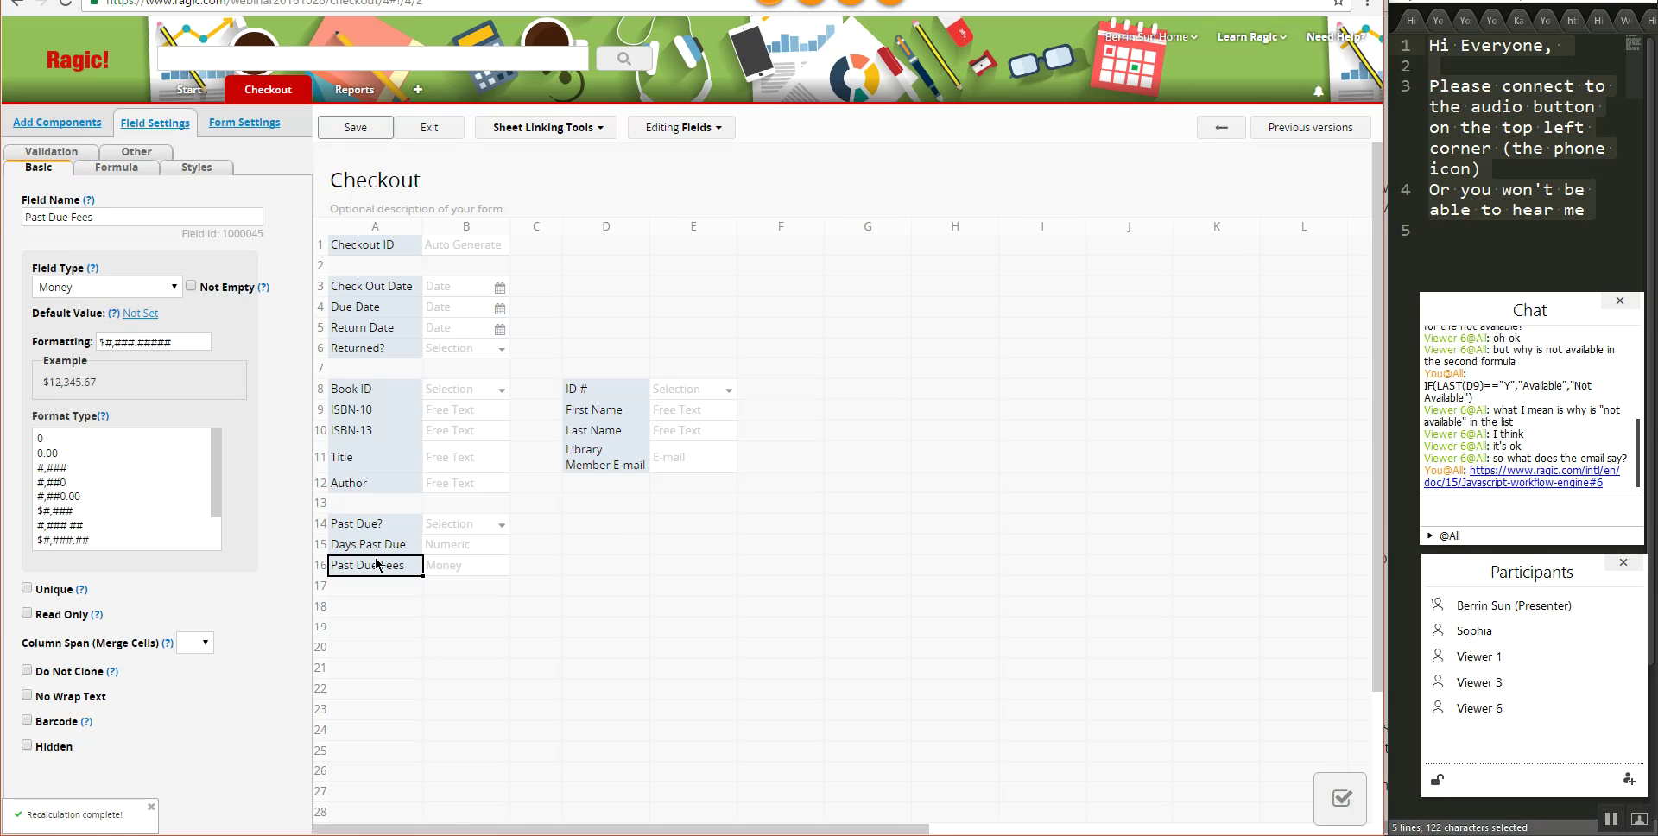
left_click(116, 167)
left_click(107, 220)
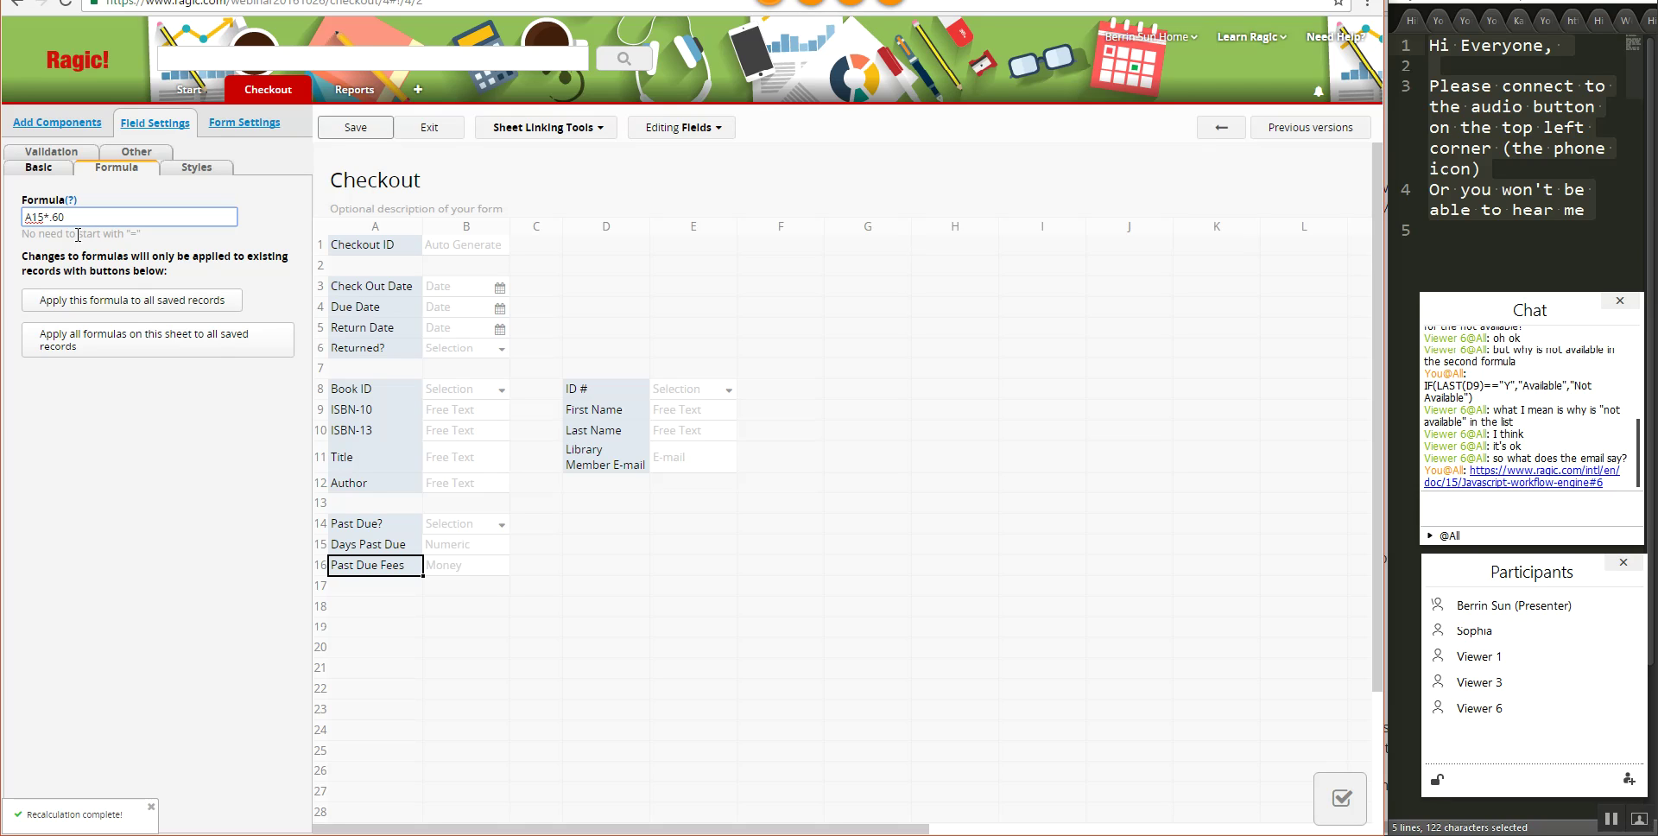
type("IF(")
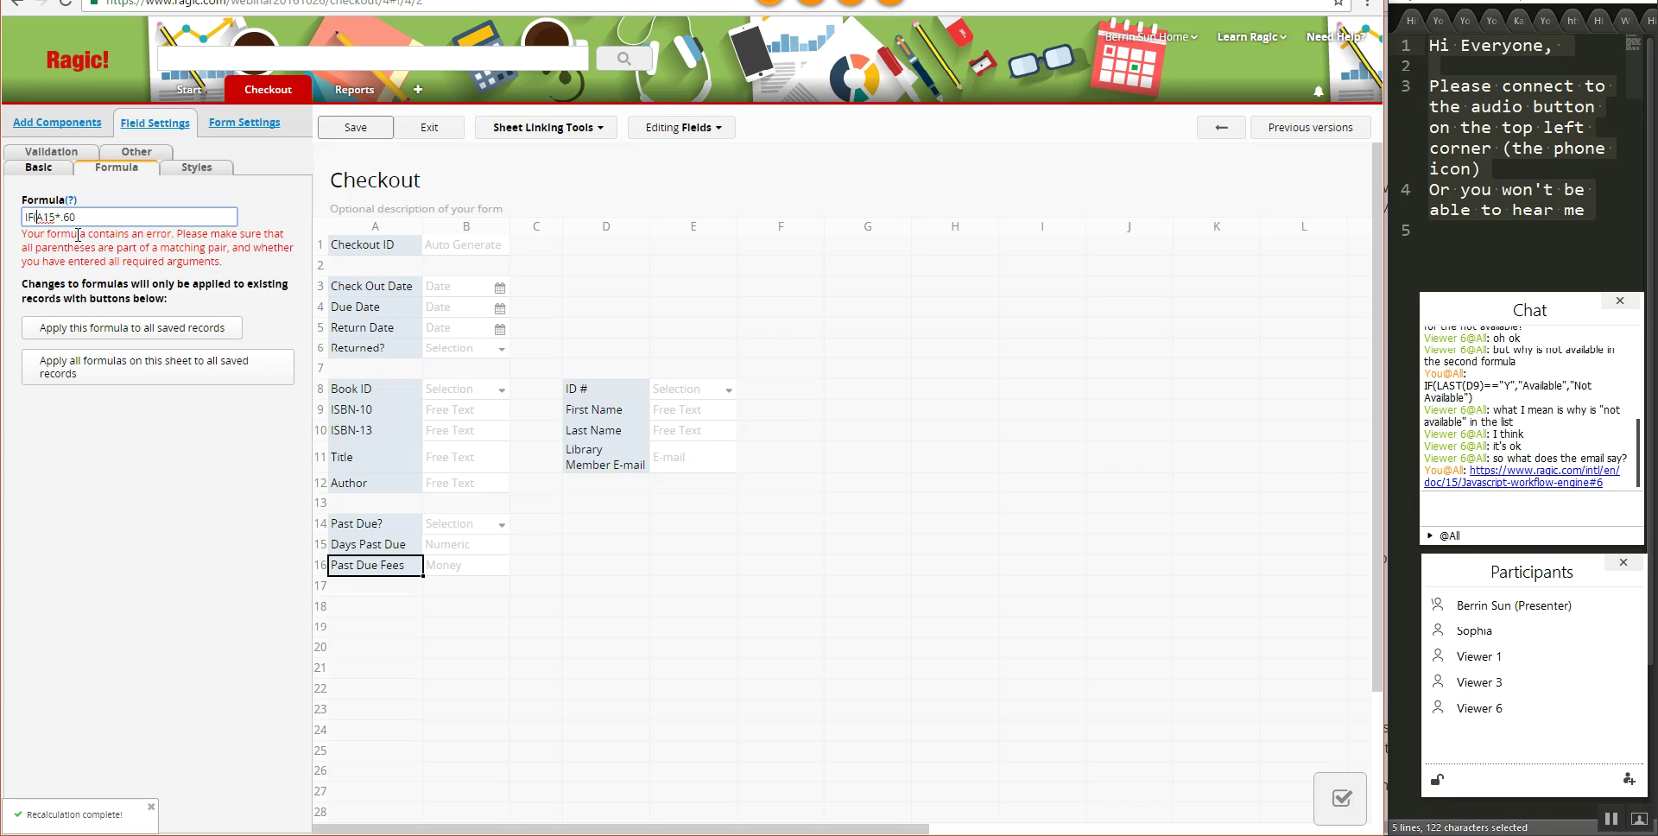
type("A")
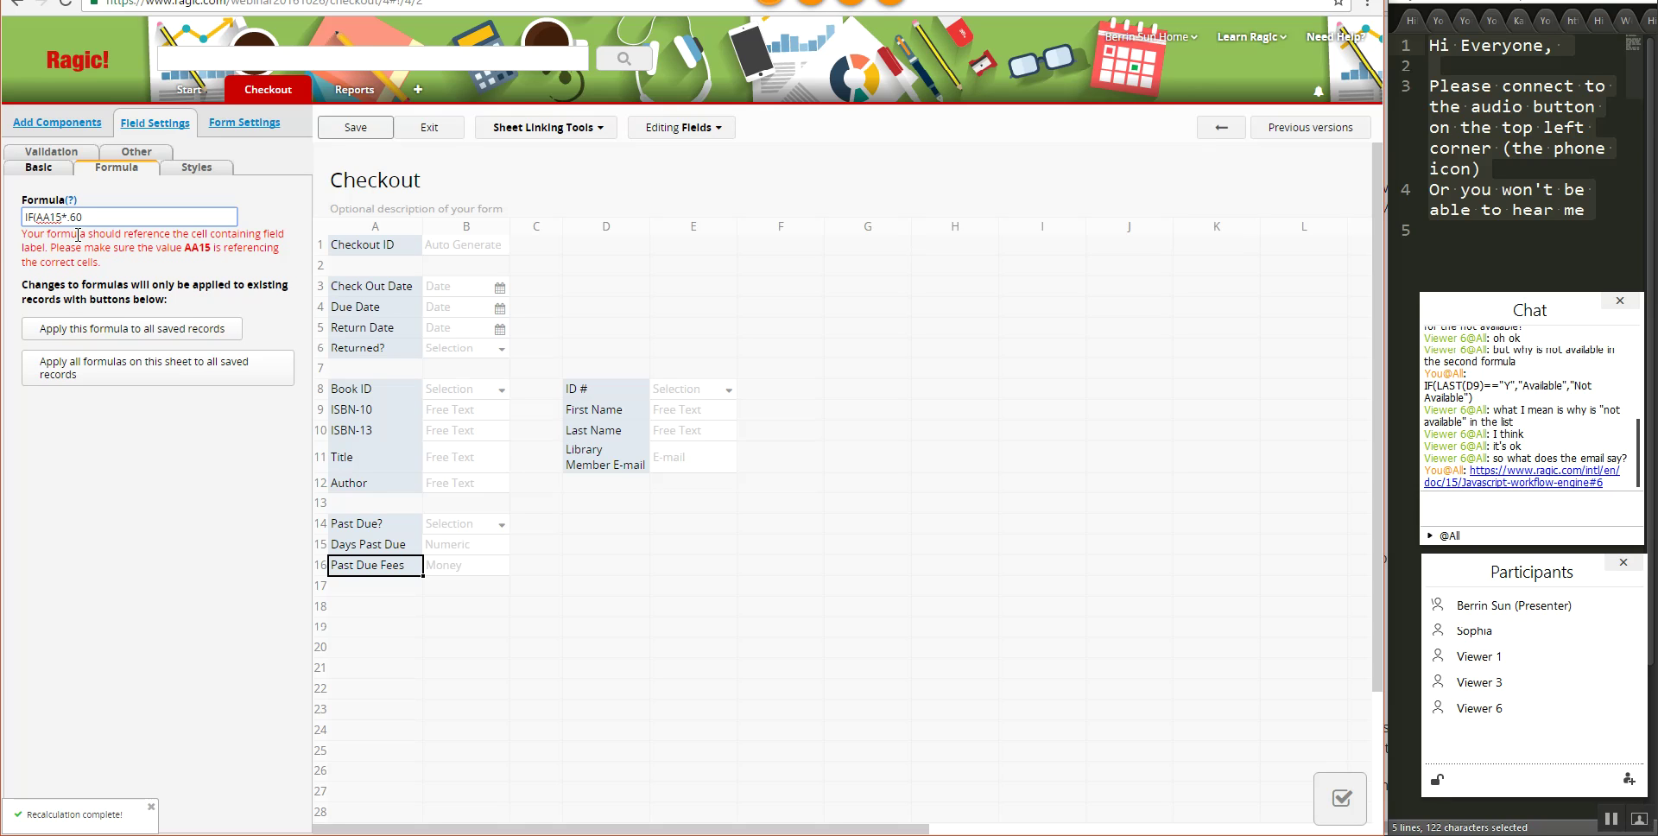
type("14")
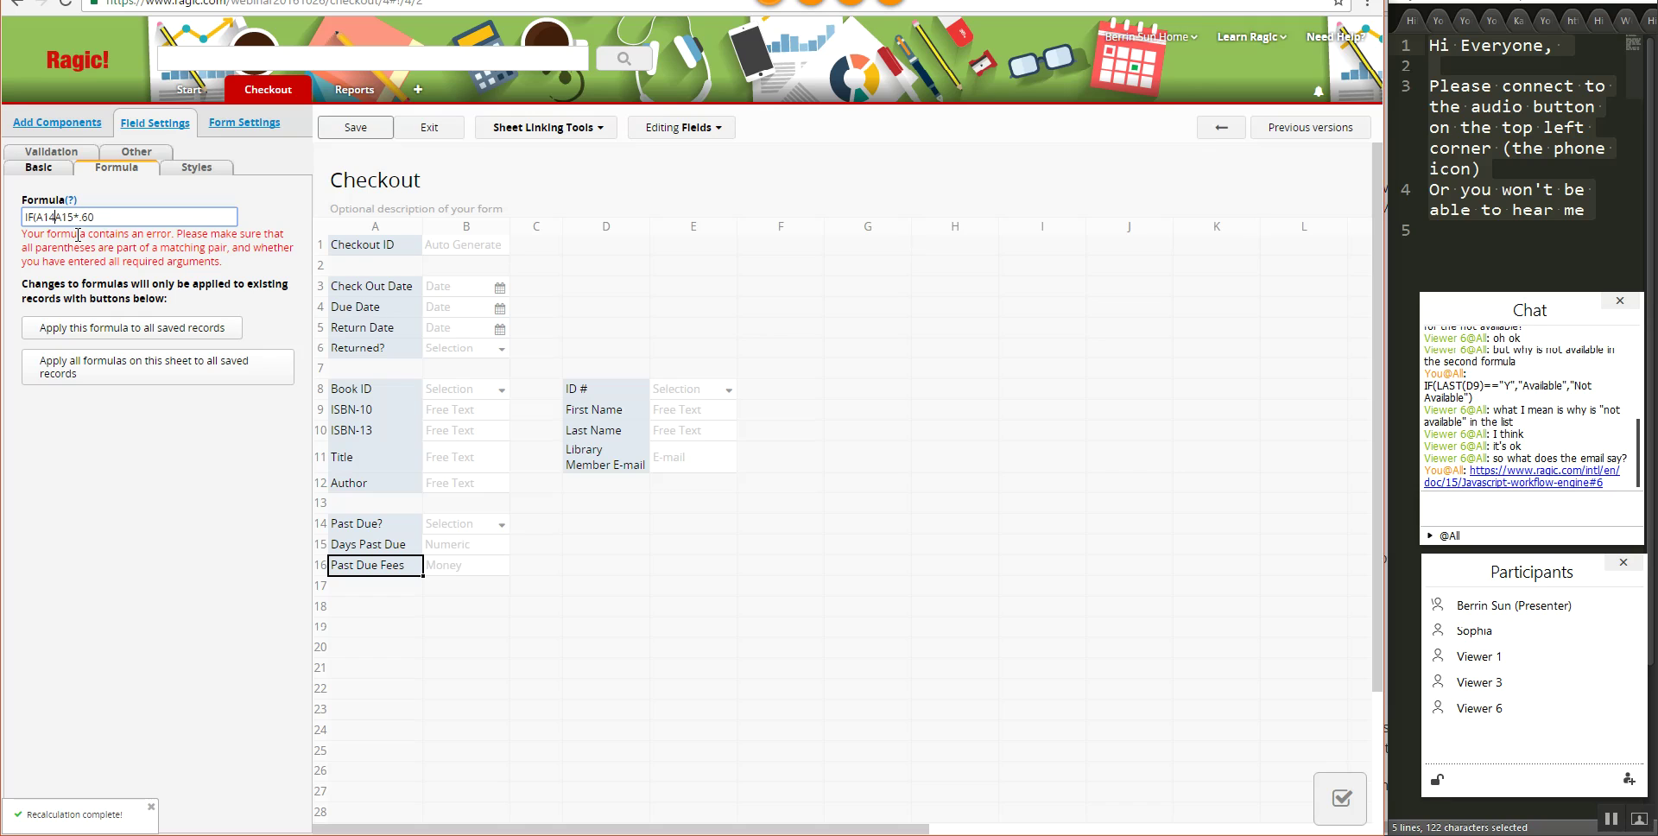
type("==\"N\",0,\"A15*.60\"")
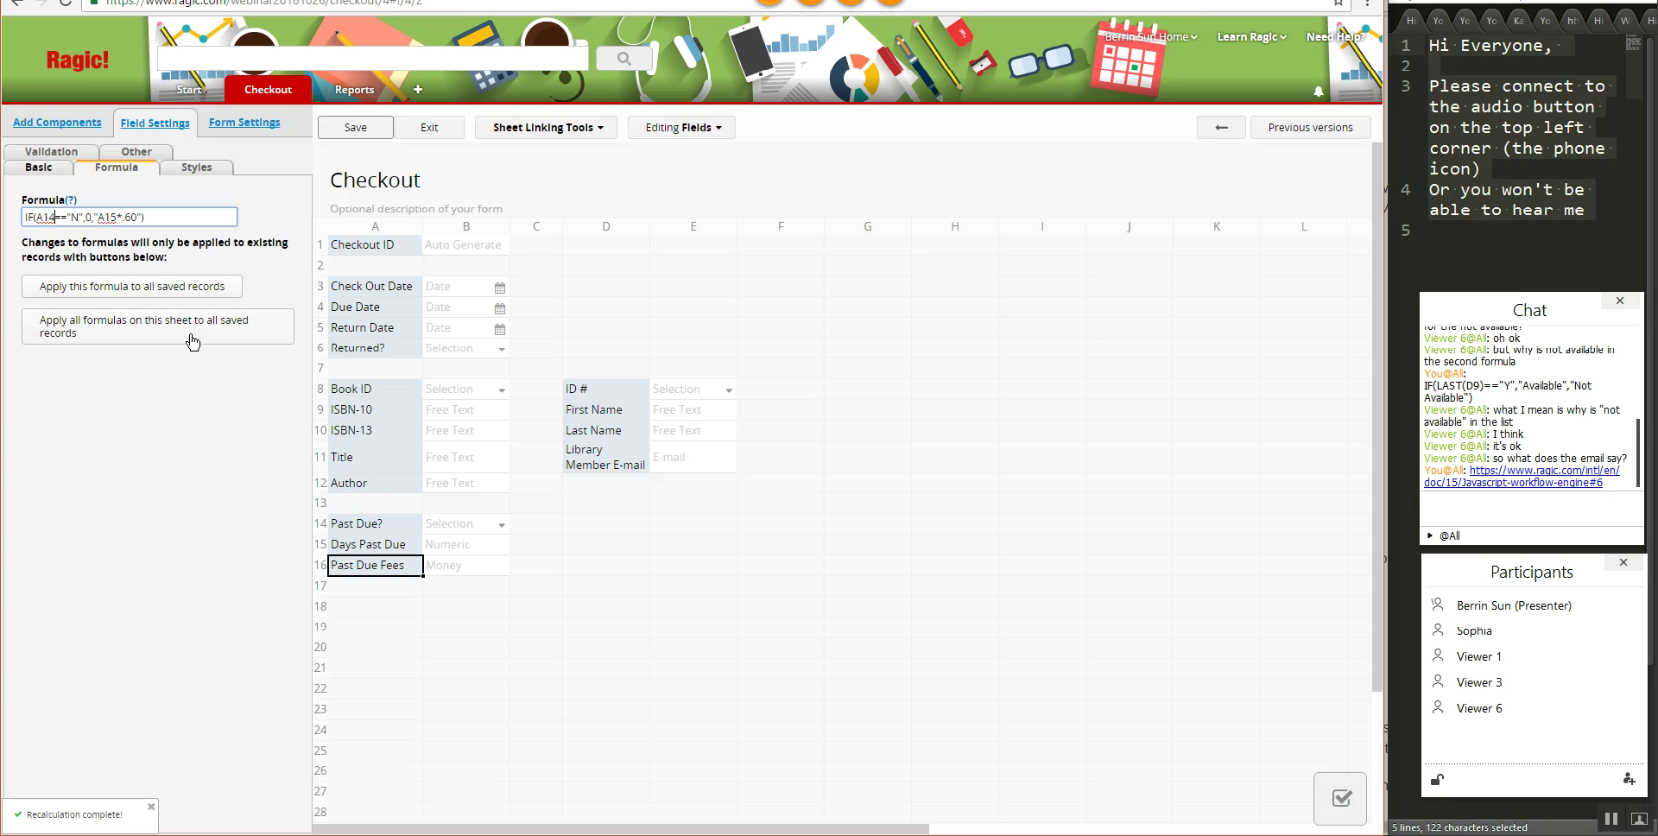
type(".RAW")
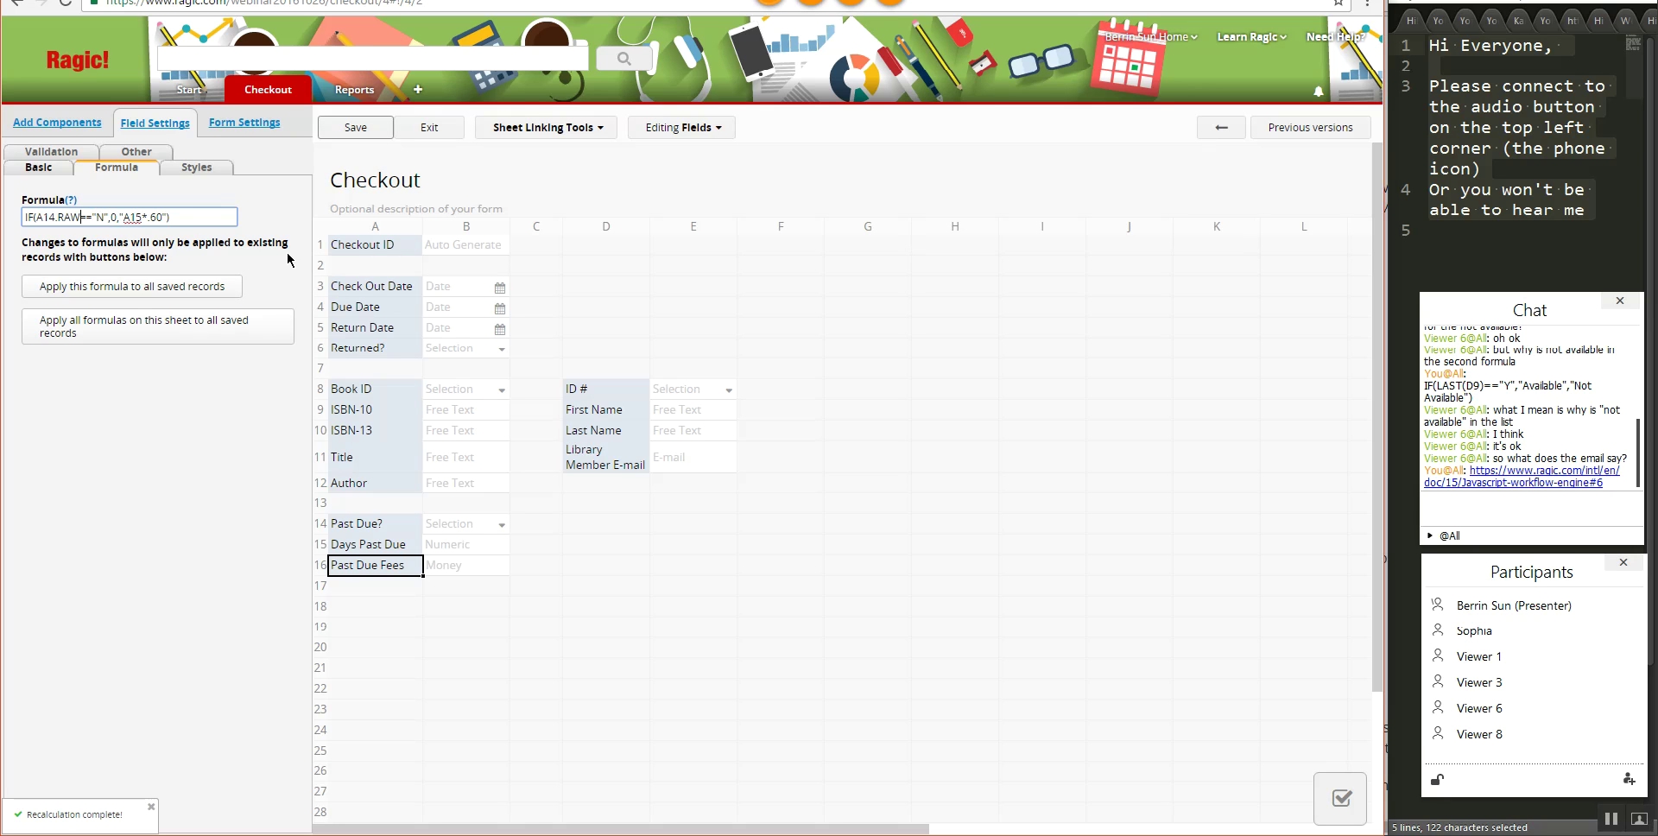
- Set Days Past Due to IF(A14.RAW=="N",0,A5-A4), save, and recalculate all saved records
left_click(352, 554)
left_click(121, 220)
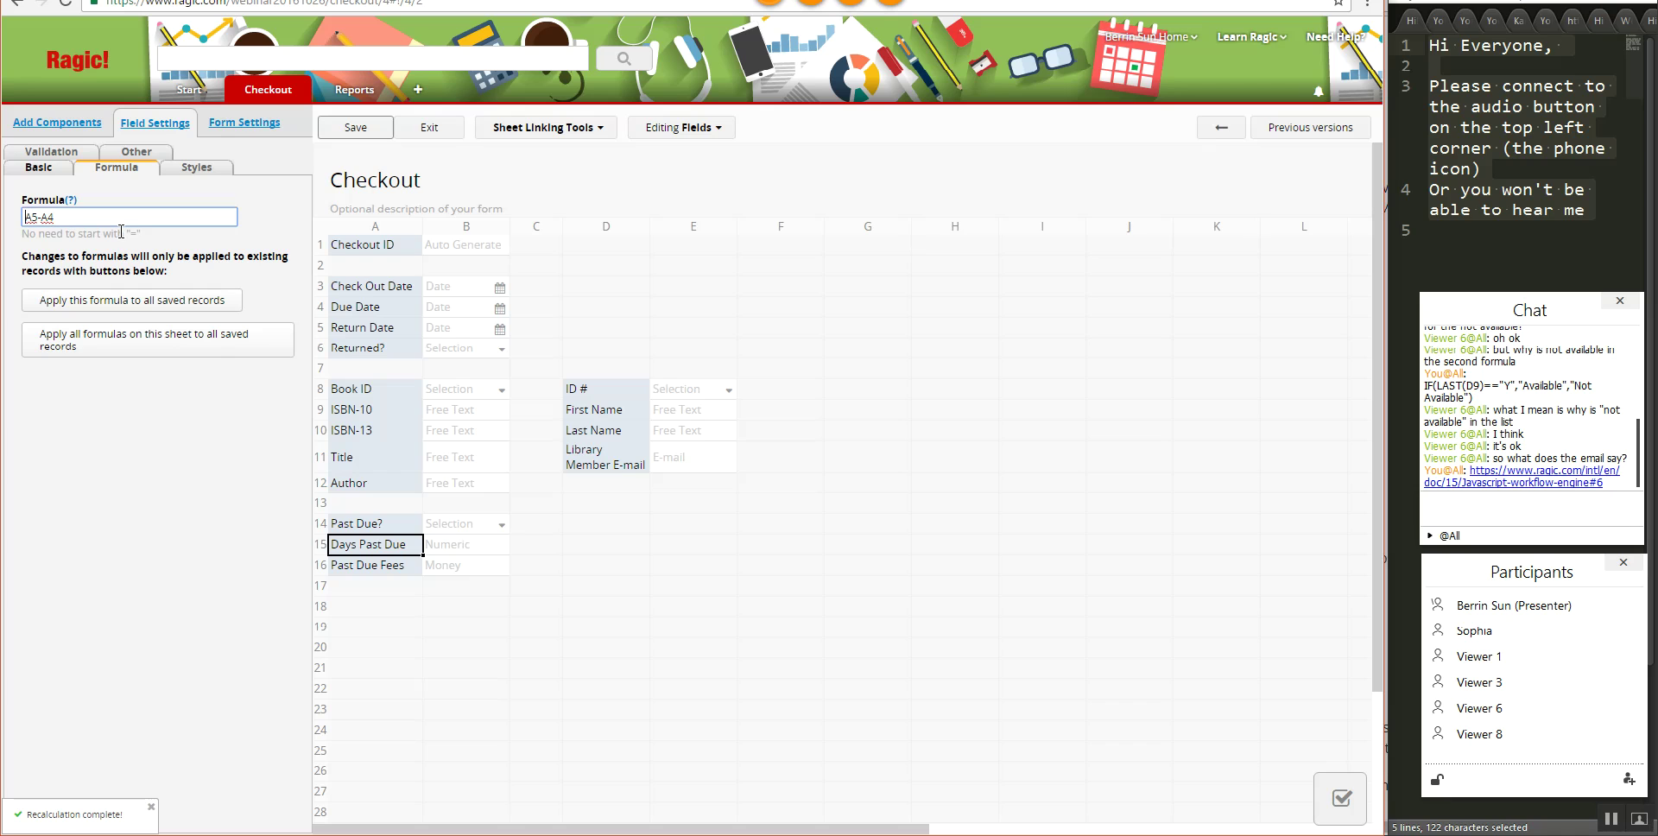
type("IF(A")
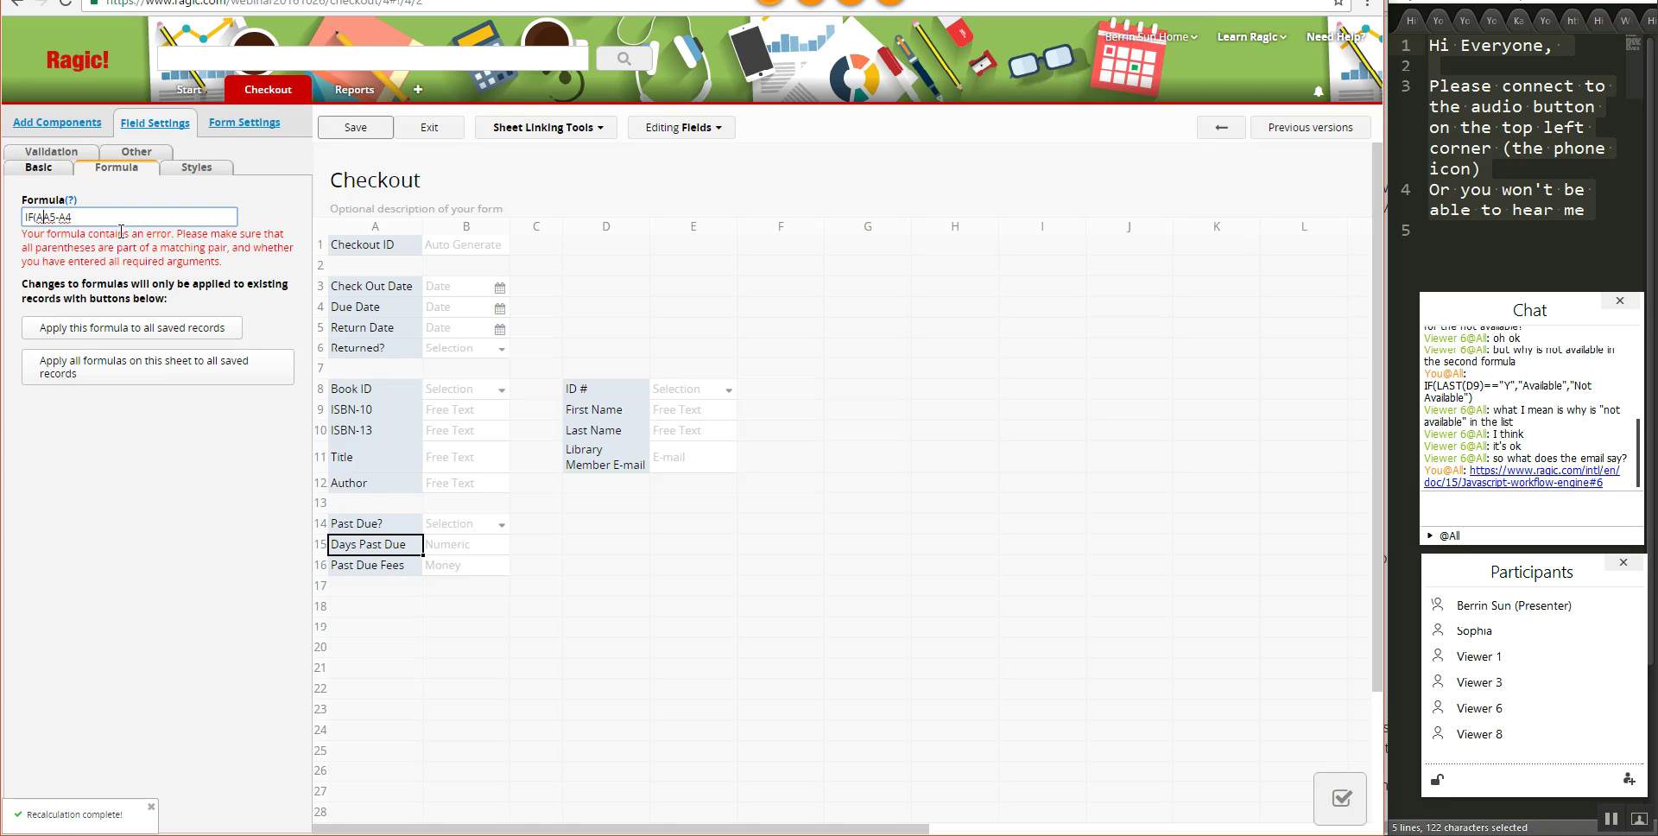
type("14==\"N")
type("\",")
type("0,")
type(".RAW")
key("End")
type(")")
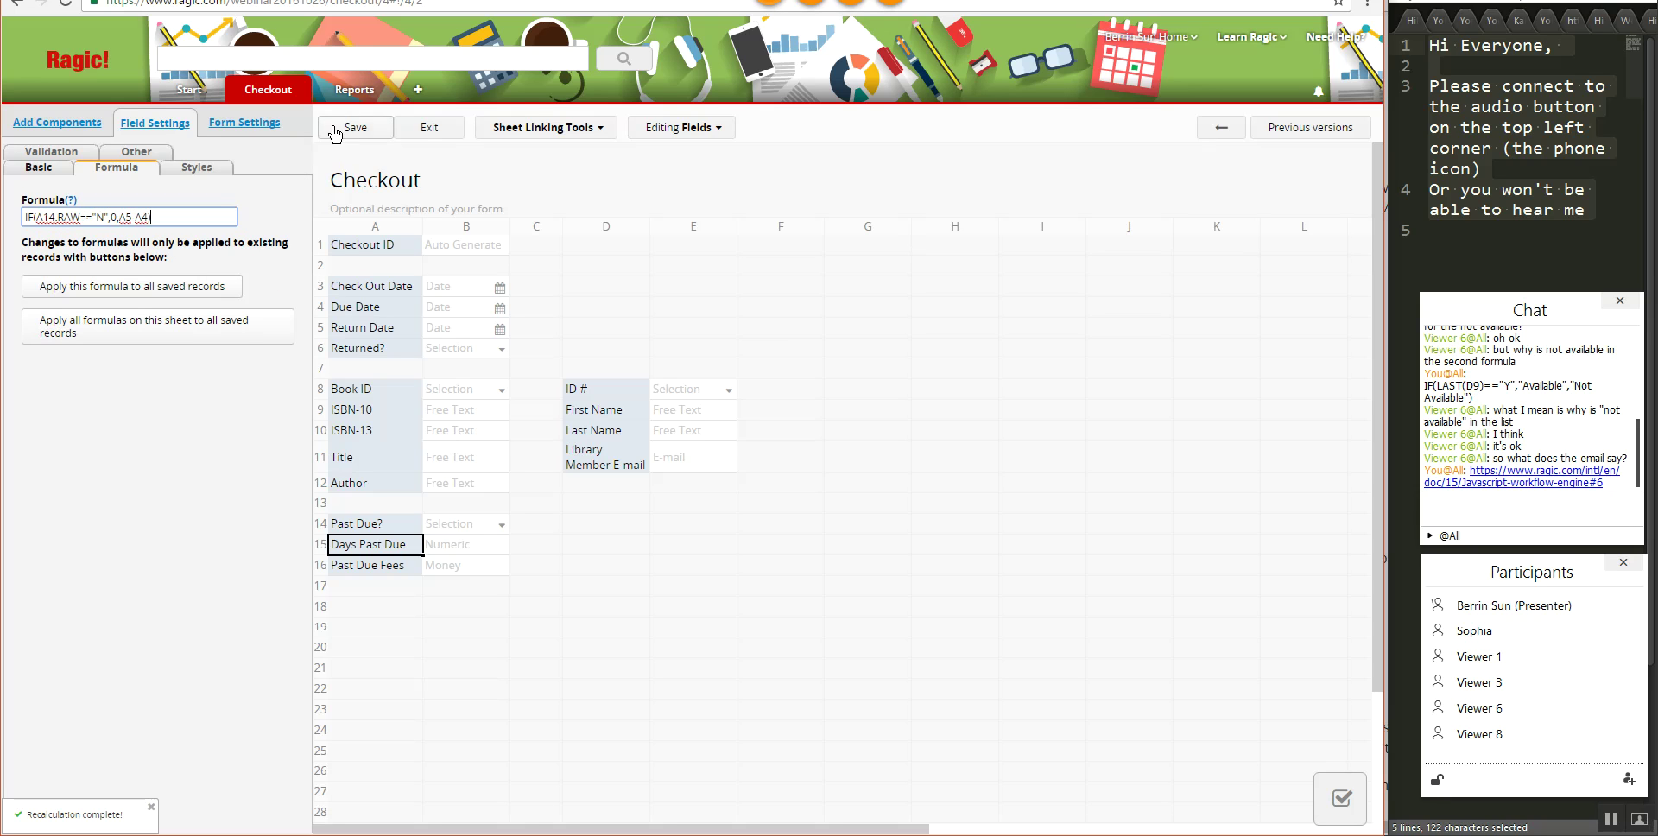
left_click(334, 131)
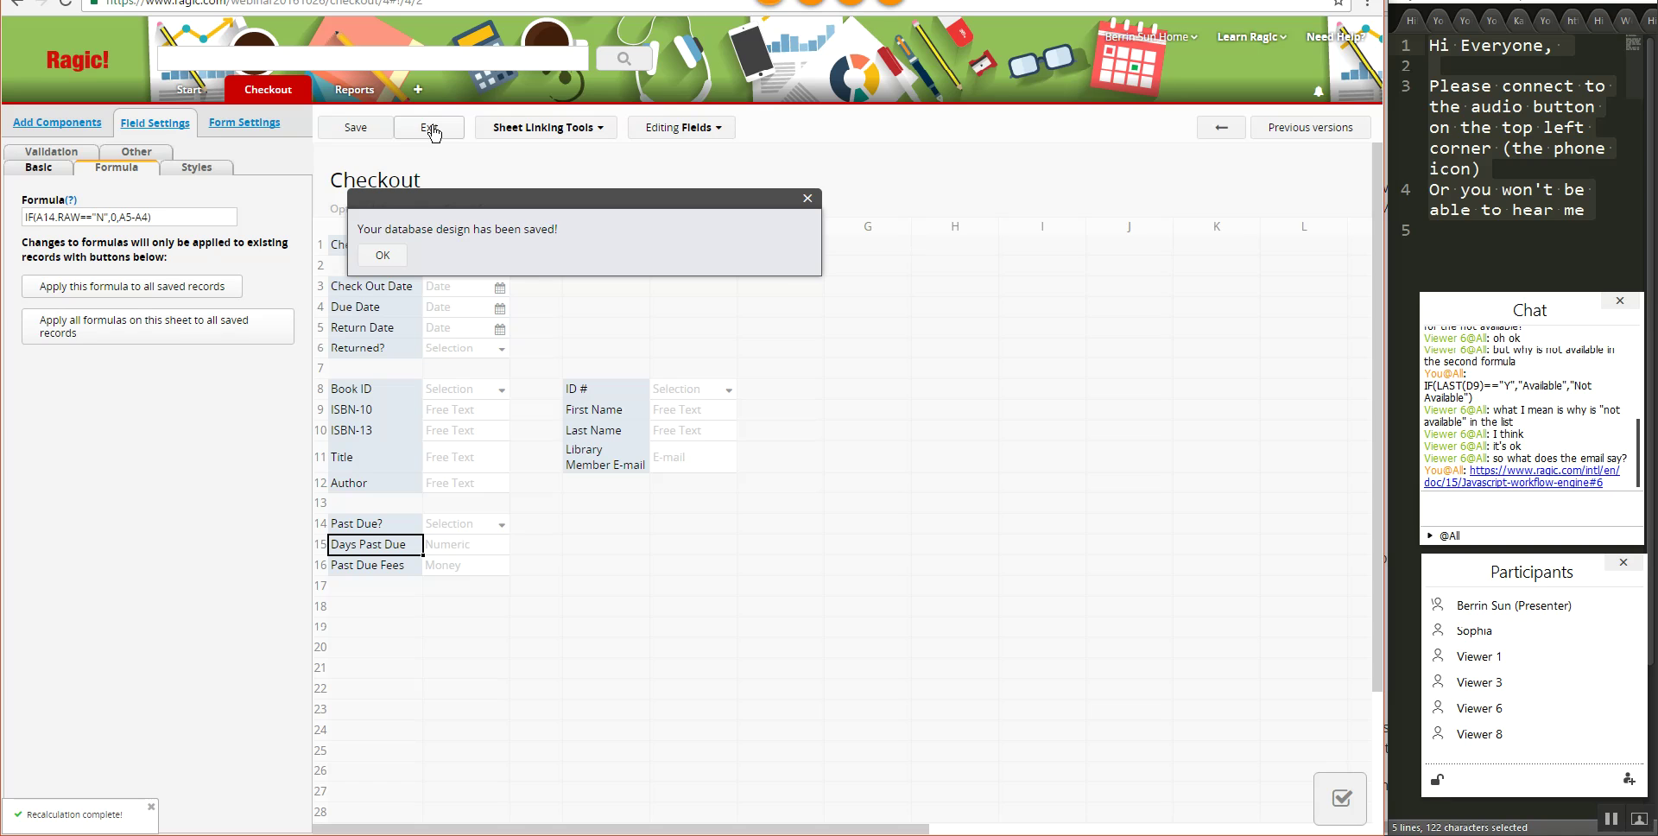
left_click(177, 299)
left_click(763, 125)
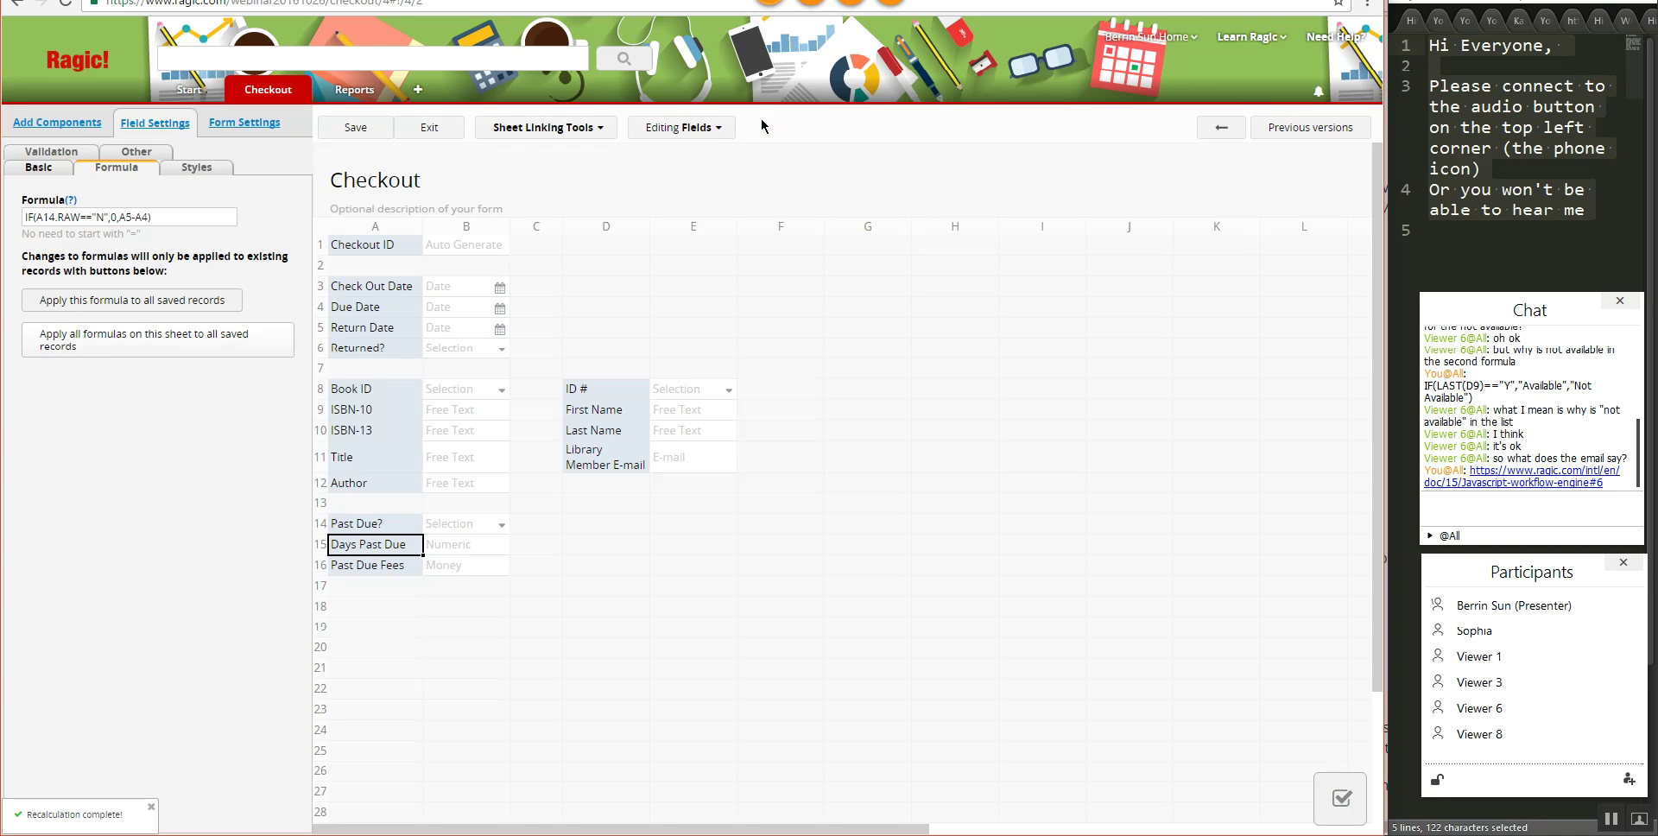
- Recalculate Past Due Fees for all saved records, save the design and exit to the record
left_click(372, 566)
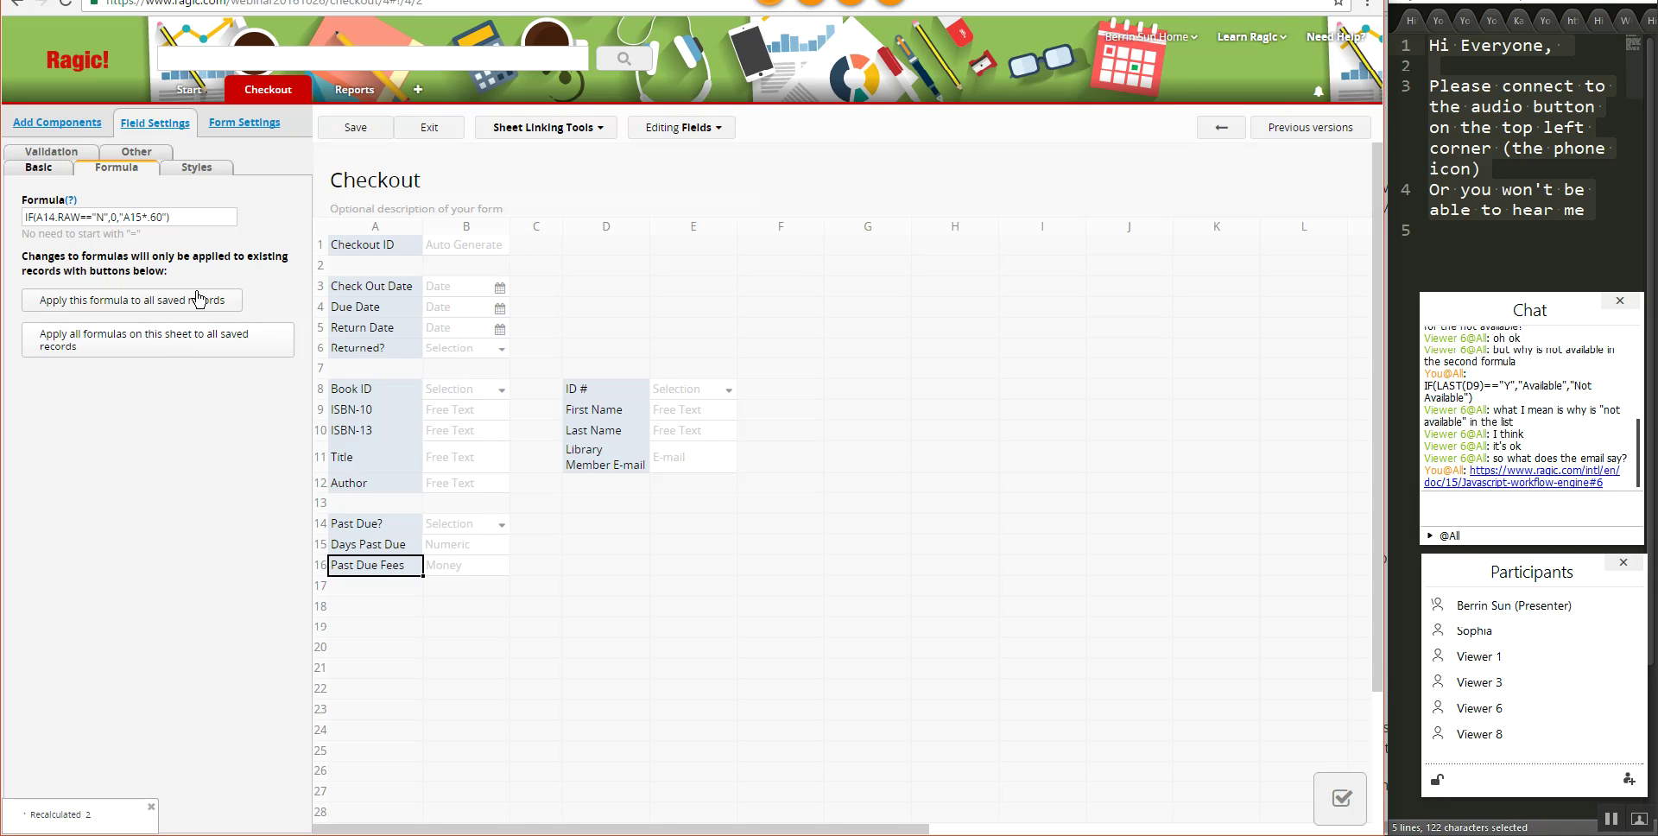
left_click(198, 299)
left_click(757, 155)
left_click(388, 138)
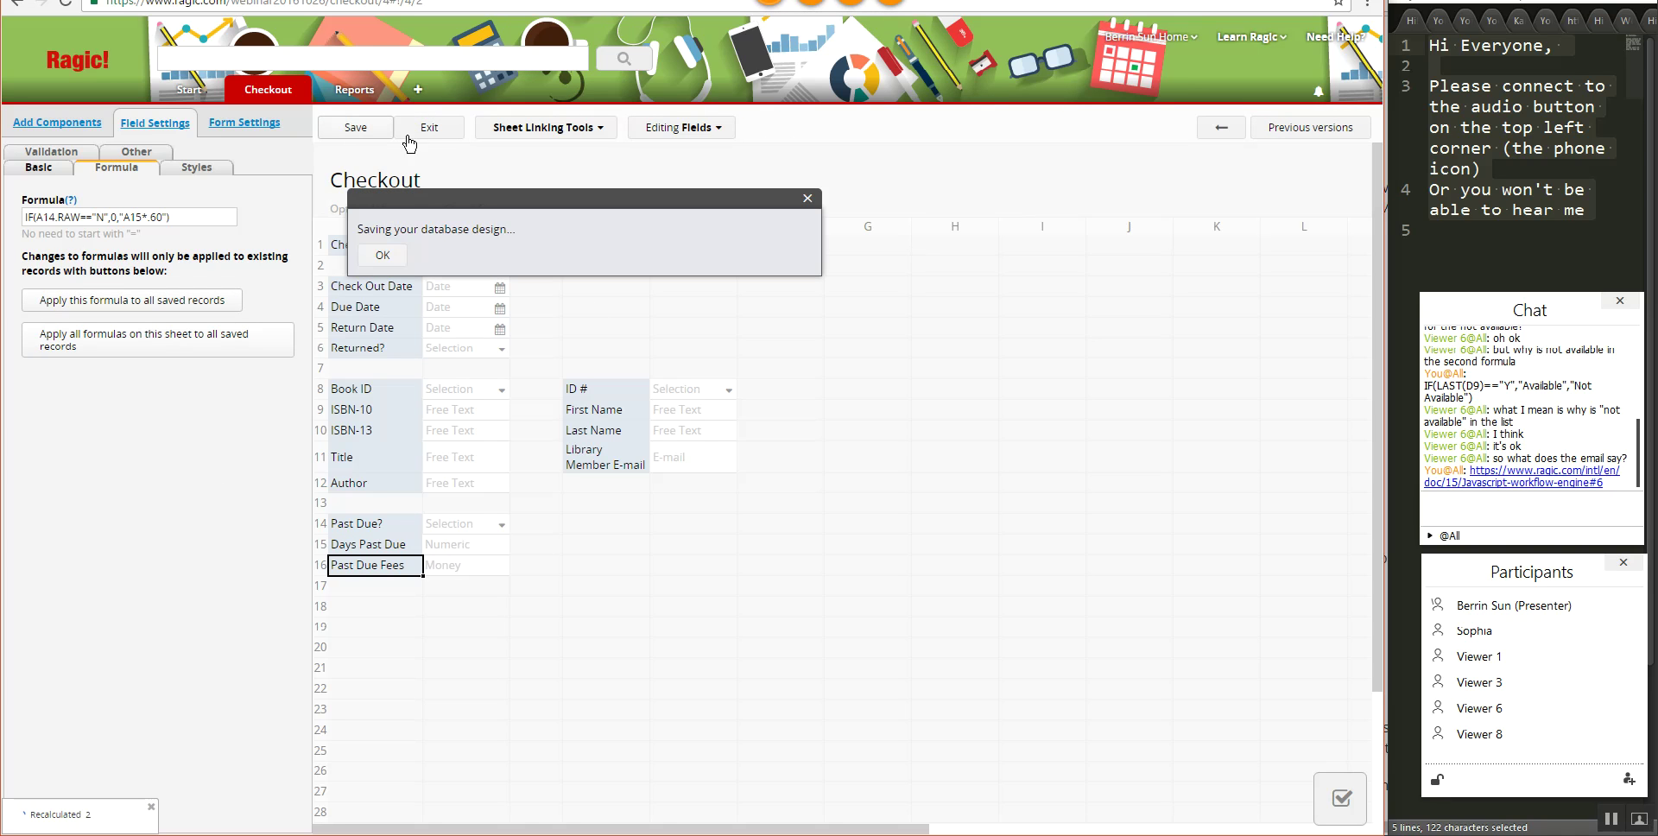
left_click(434, 130)
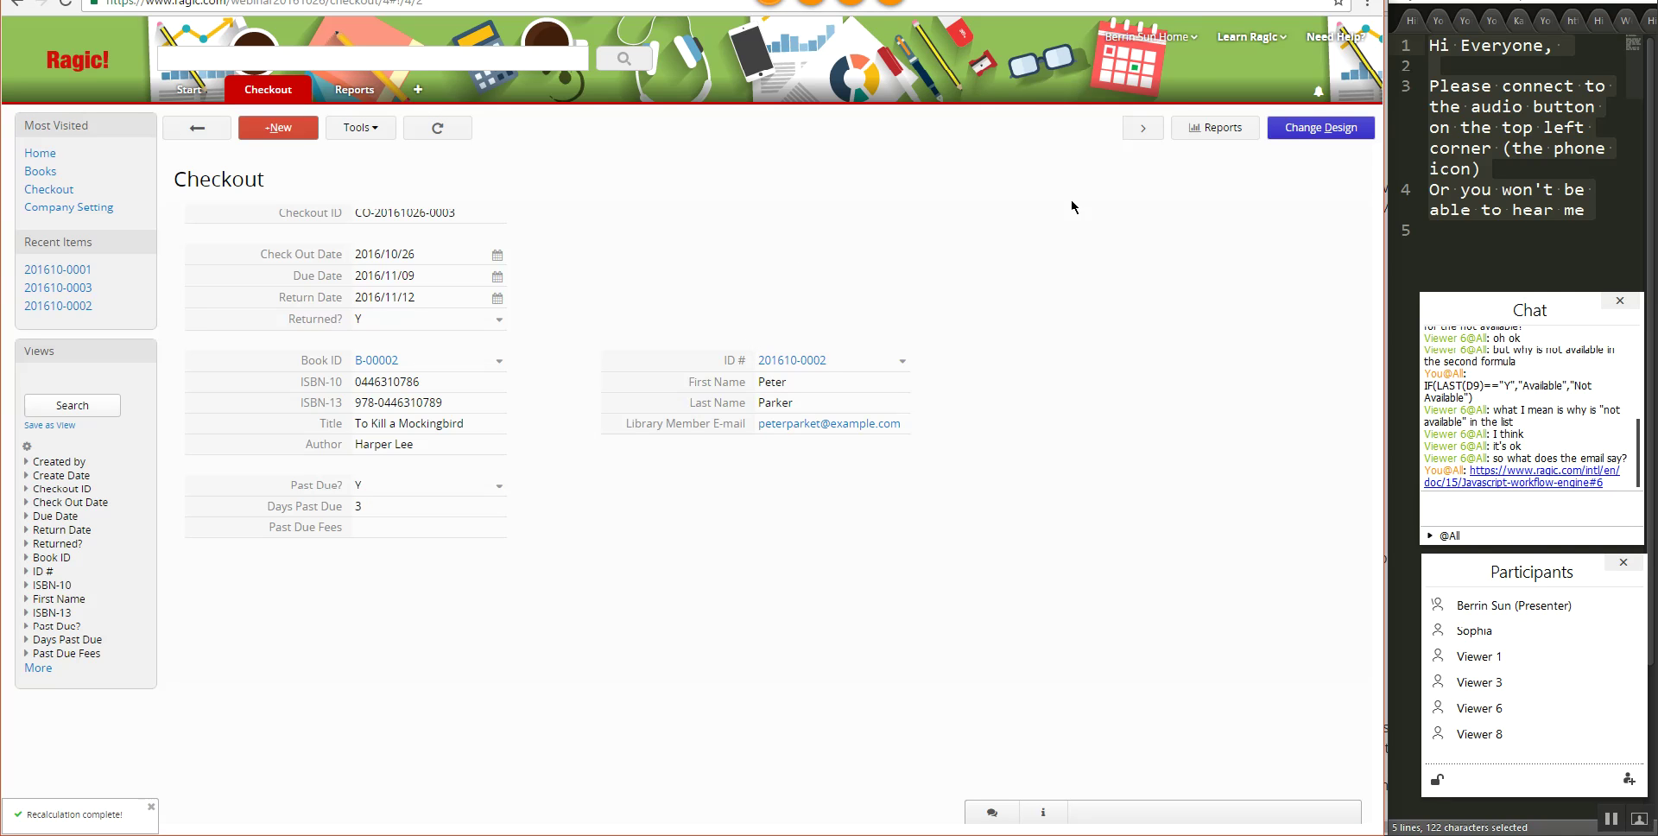
- Back in design mode, delete the stray quotes so Past Due Fees reads IF(A14.RAW=="N",0,A15*.60)
left_click(1293, 139)
left_click(377, 551)
left_click(373, 566)
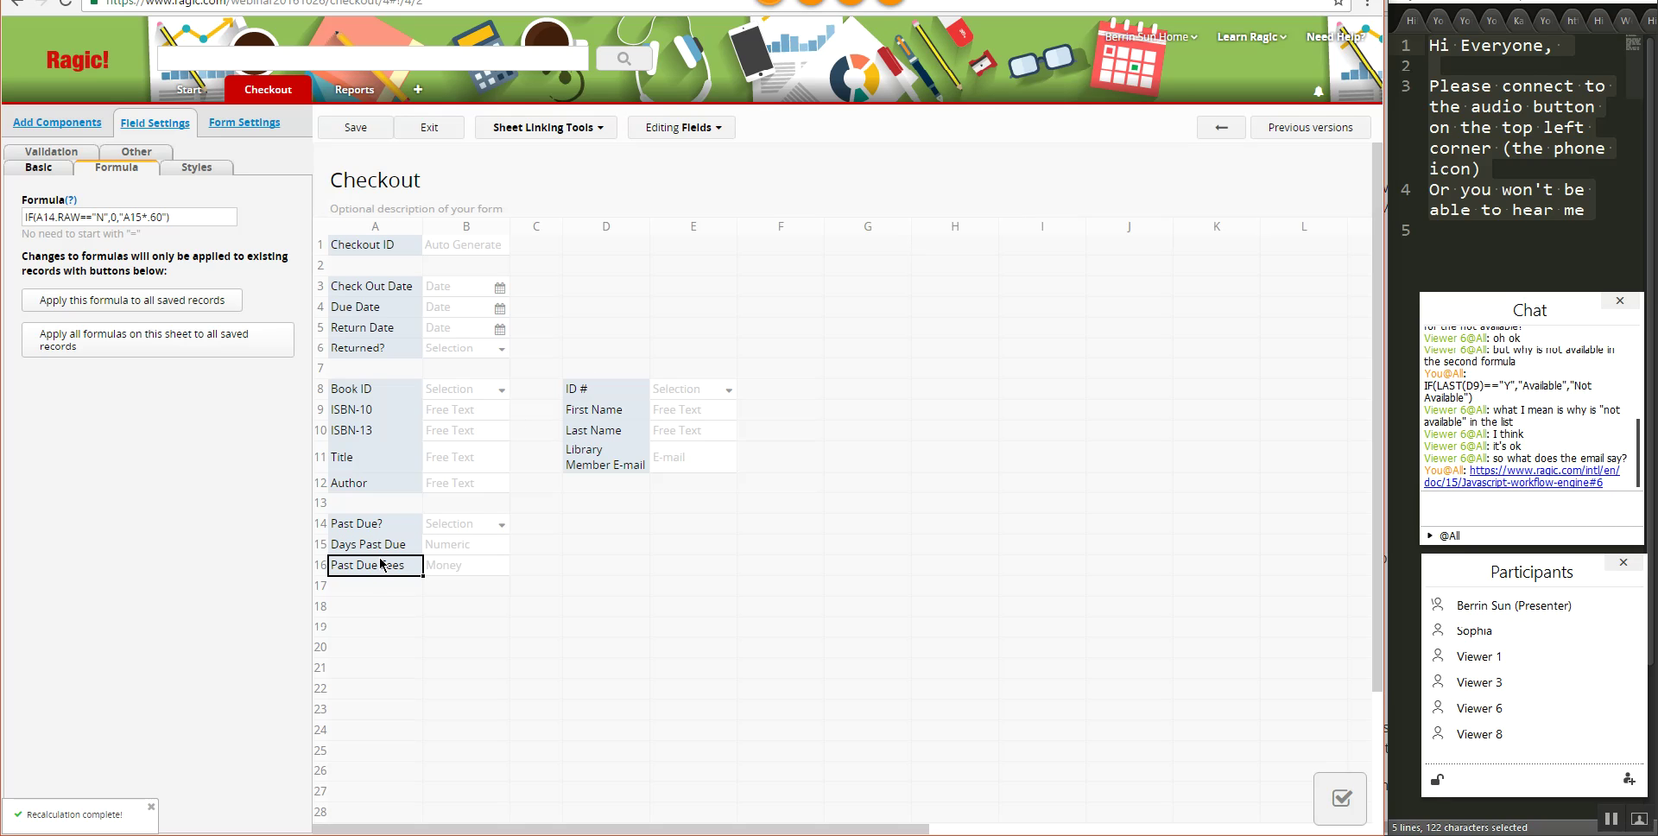
left_click(128, 216)
key("BackSpace")
left_click(152, 218)
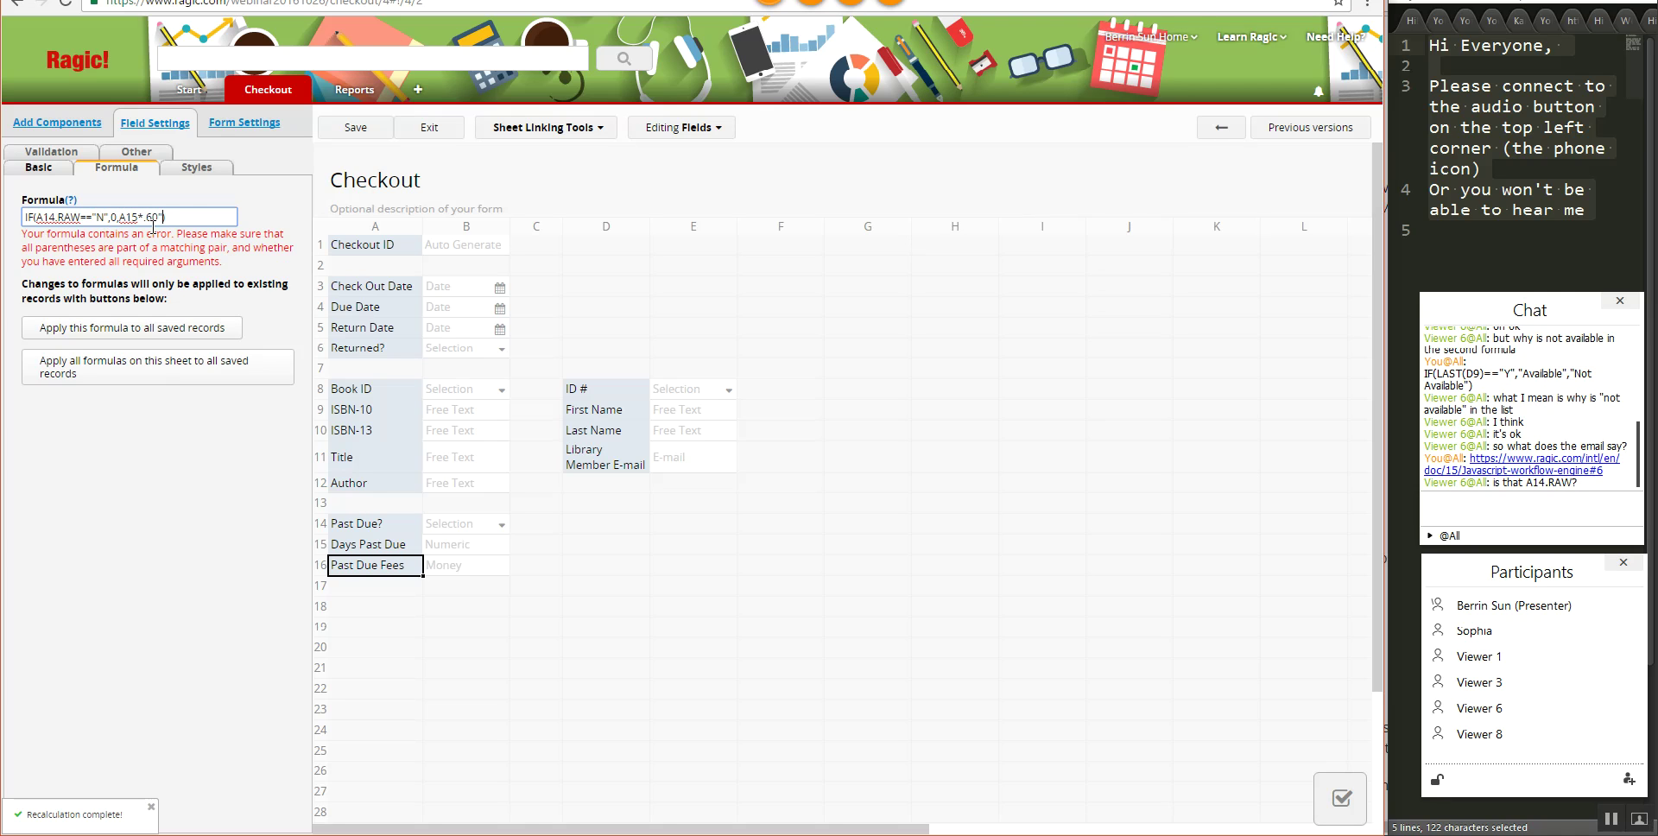
left_click(164, 217)
key("BackSpace")
- Save the corrected formula, reapply it to all saved records, and save the design again
left_click(355, 127)
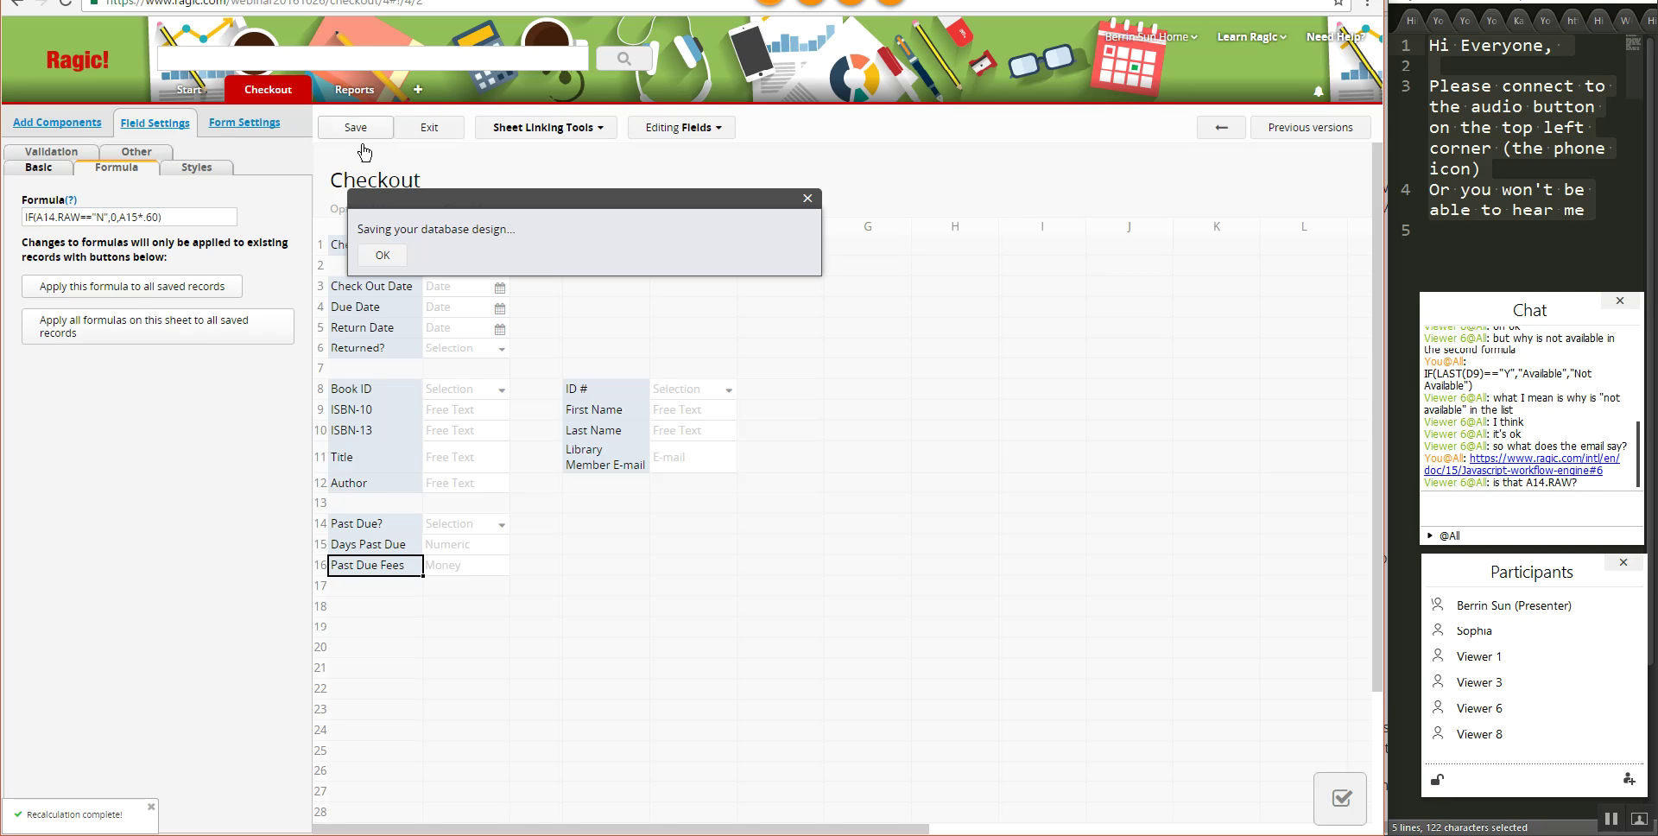
left_click(181, 298)
left_click(761, 160)
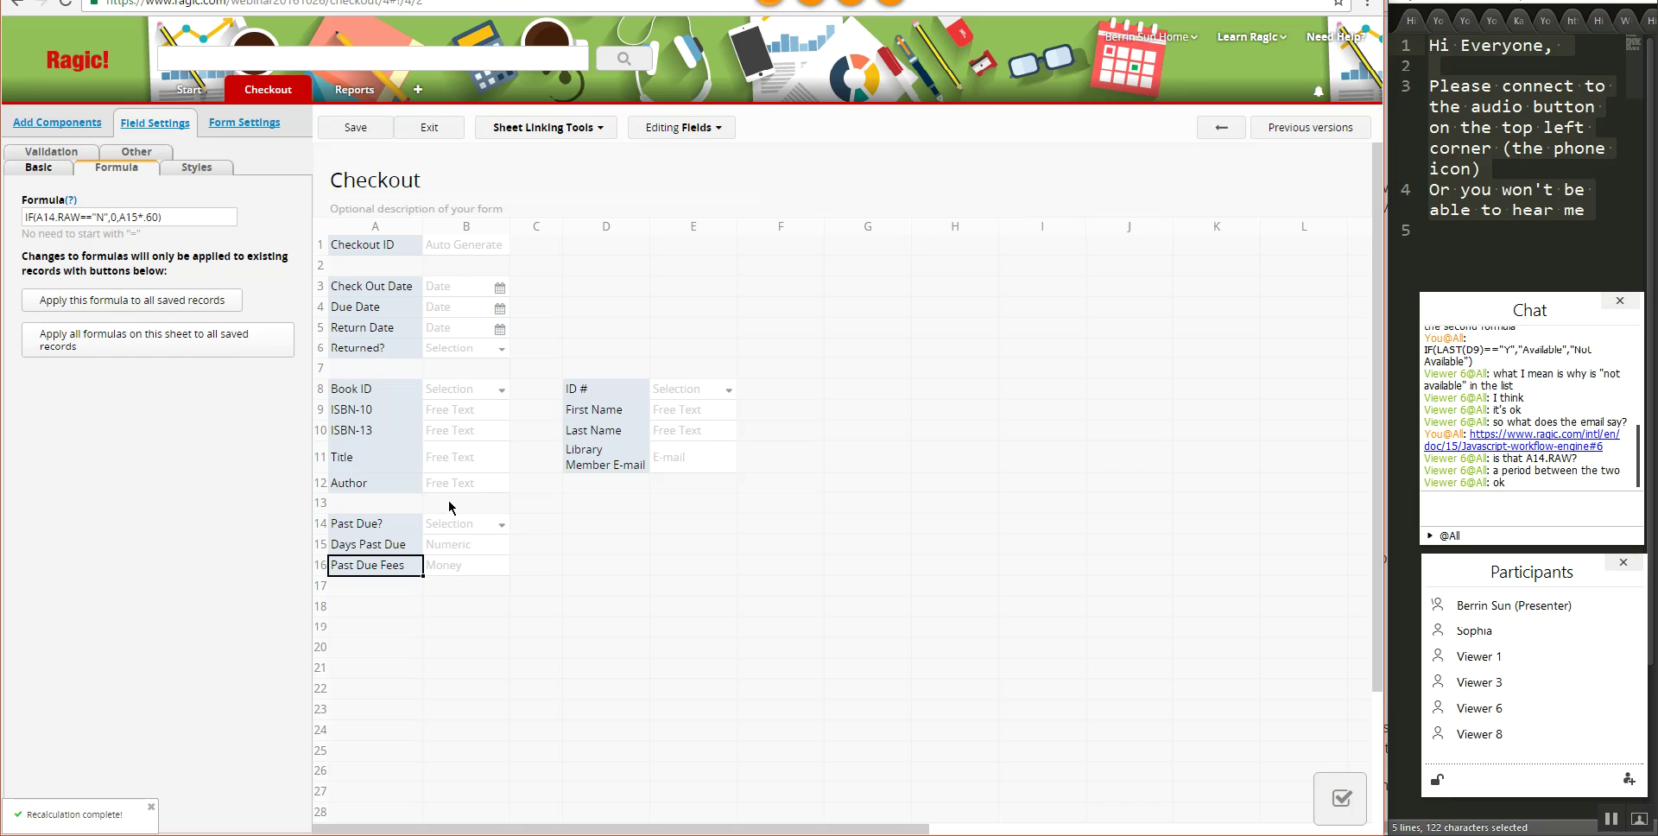
left_click(345, 130)
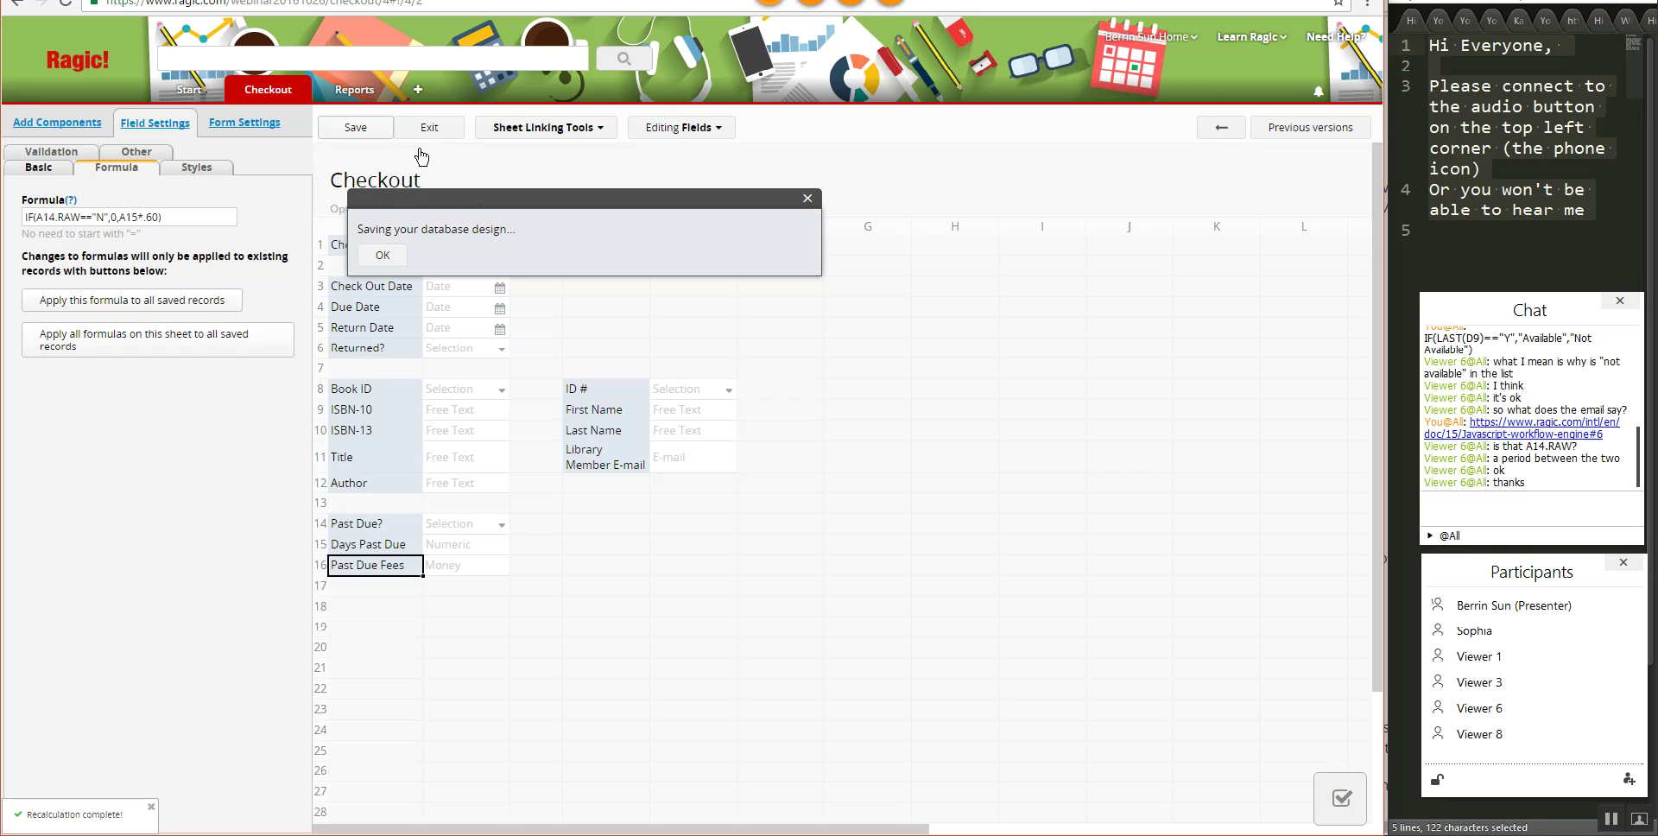
- Exit design mode and page through the Checkout records to verify the overdue $1.8 fee
left_click(438, 129)
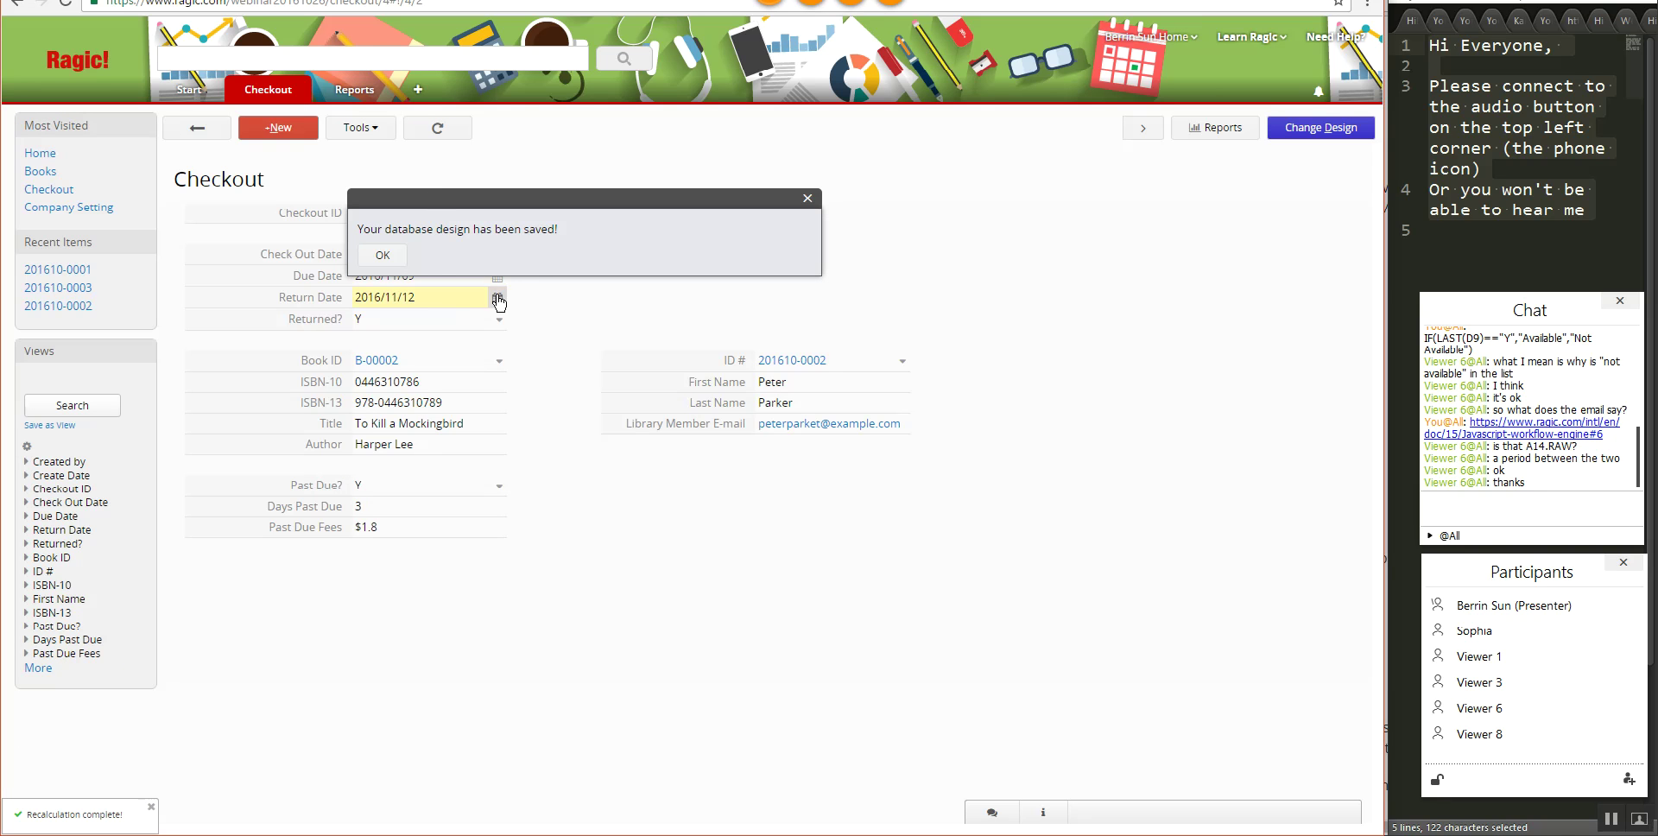
left_click(396, 258)
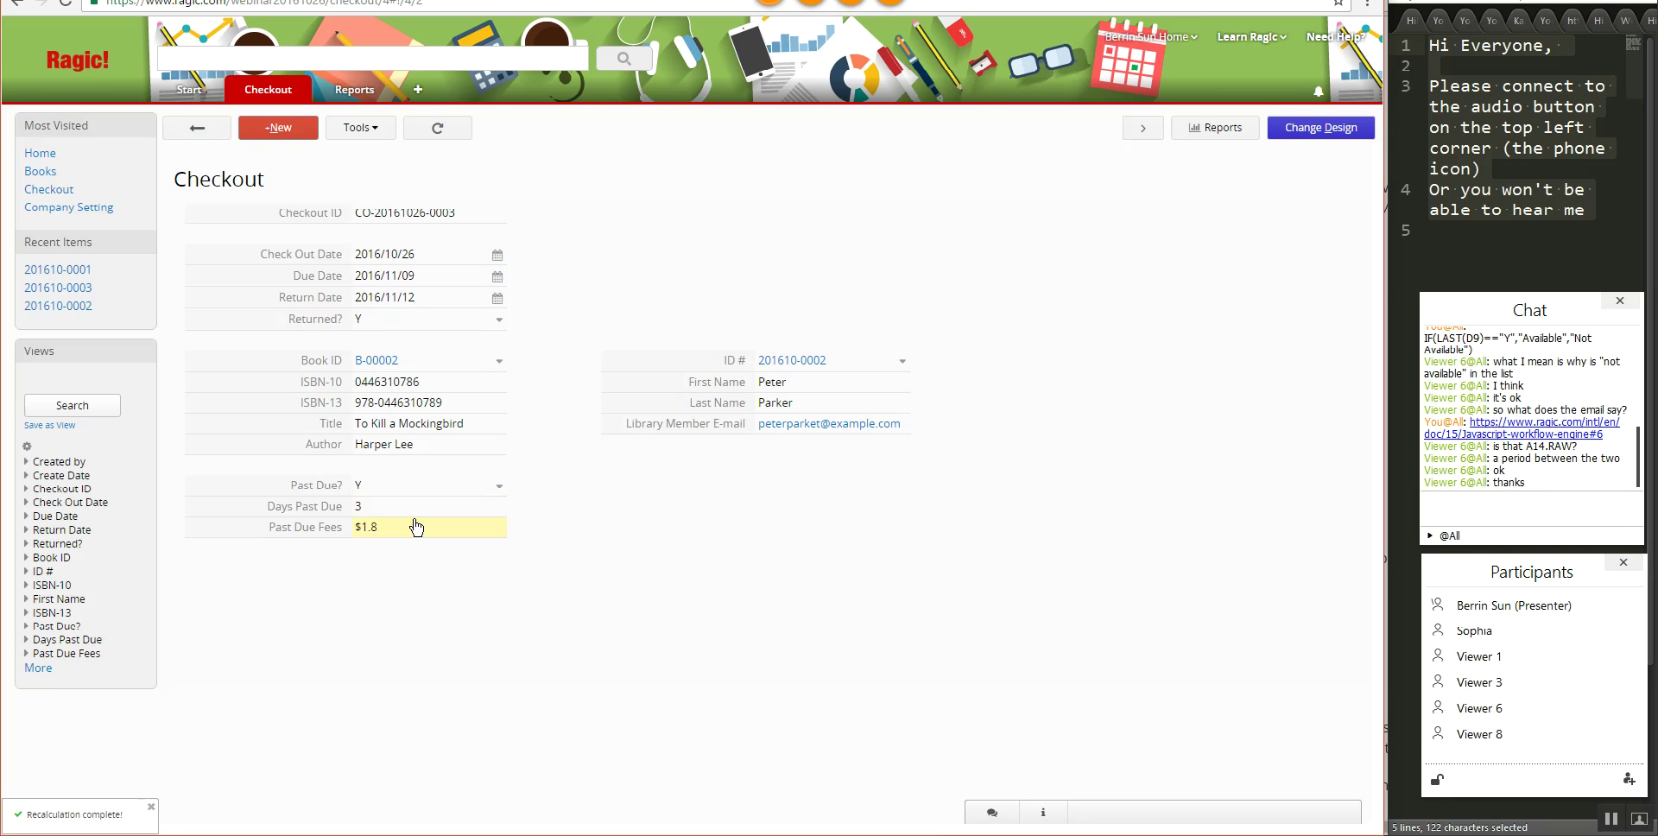
left_click(1141, 129)
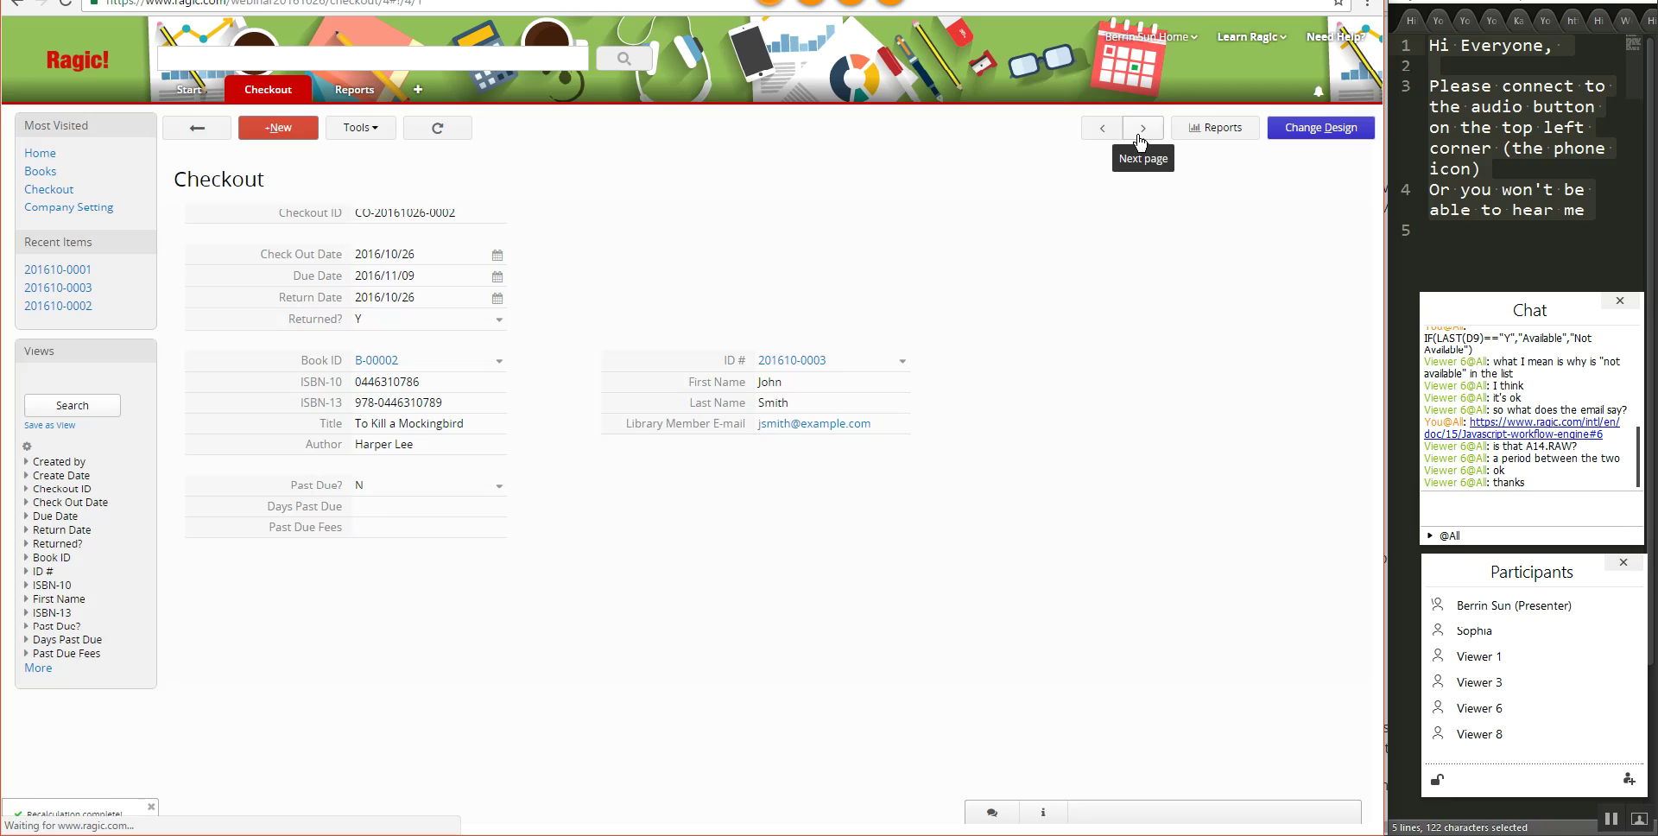
left_click(1142, 129)
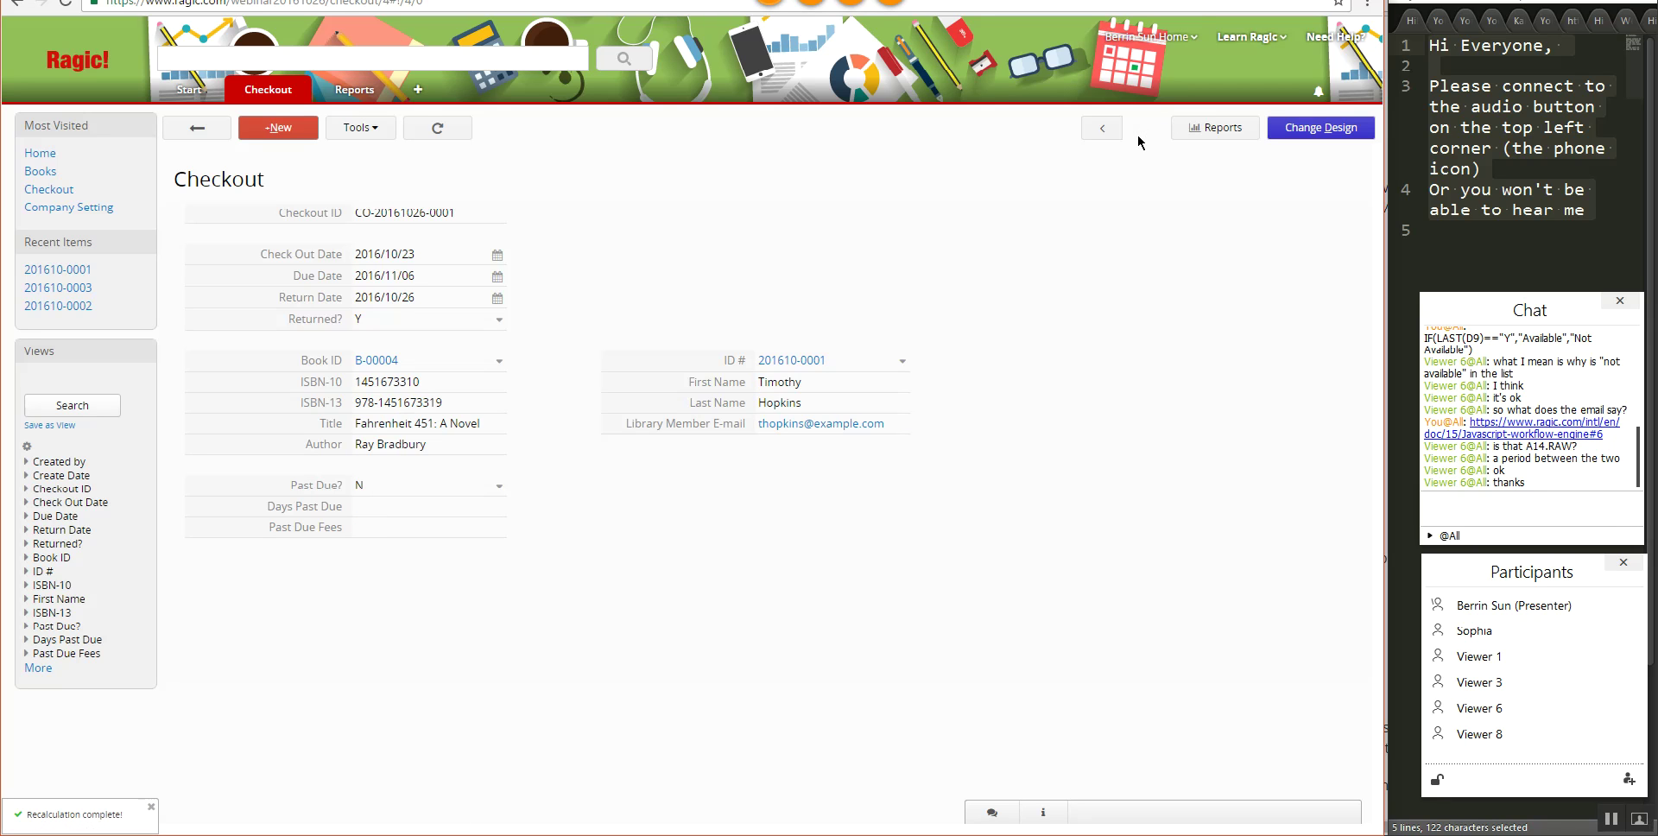
left_click(1095, 131)
left_click(1097, 129)
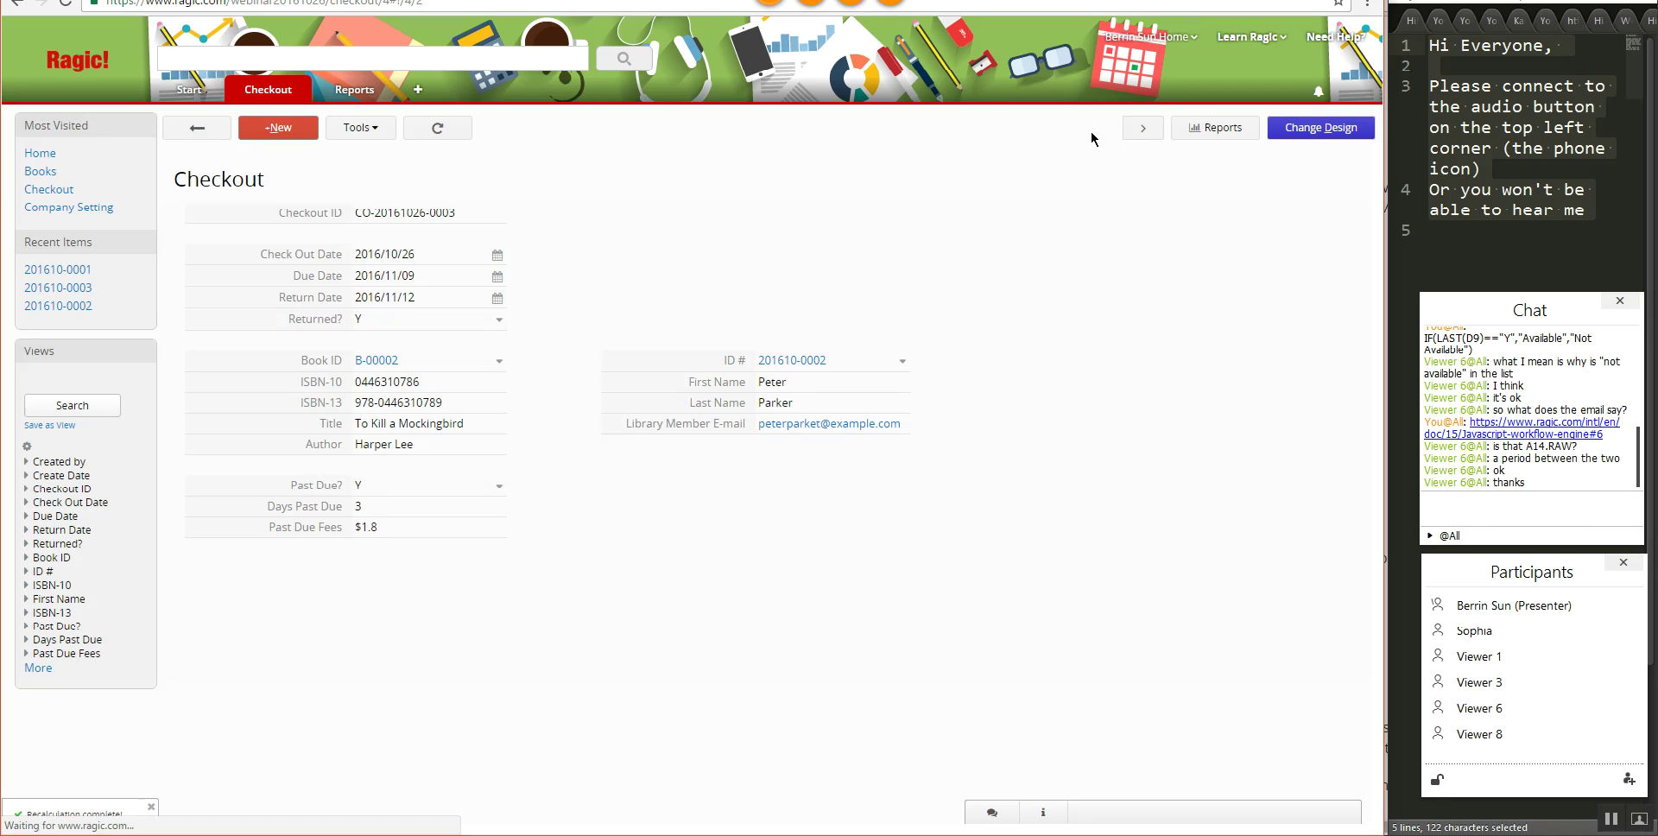
left_click(1142, 130)
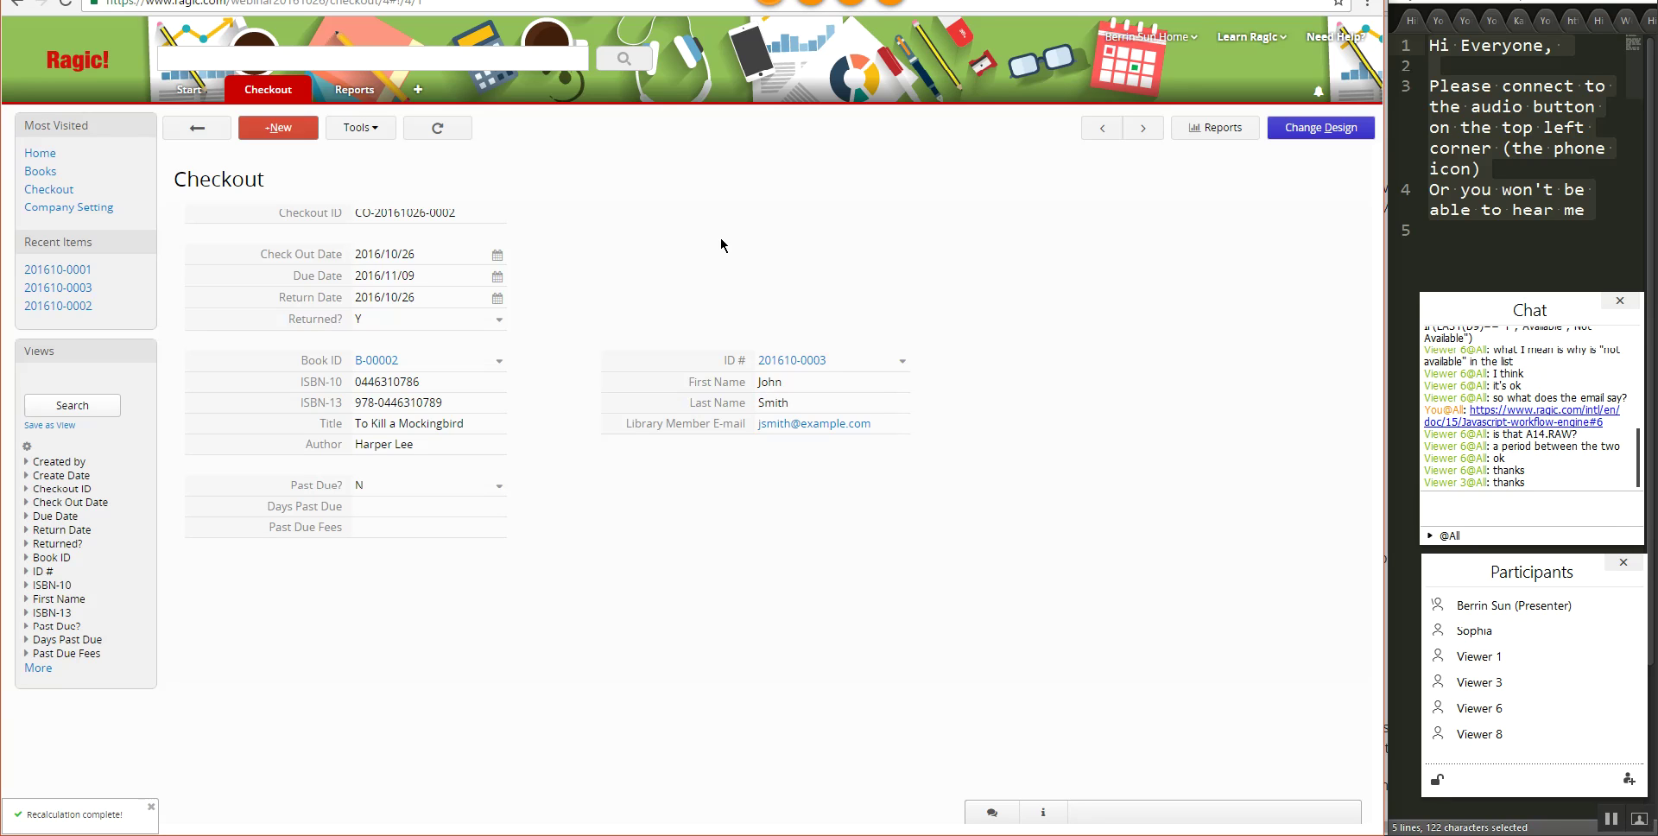
- Open the To Kill a Mockingbird book record and step forward to Fahrenheit 451 (B-00004)
mouse_move(251, 89)
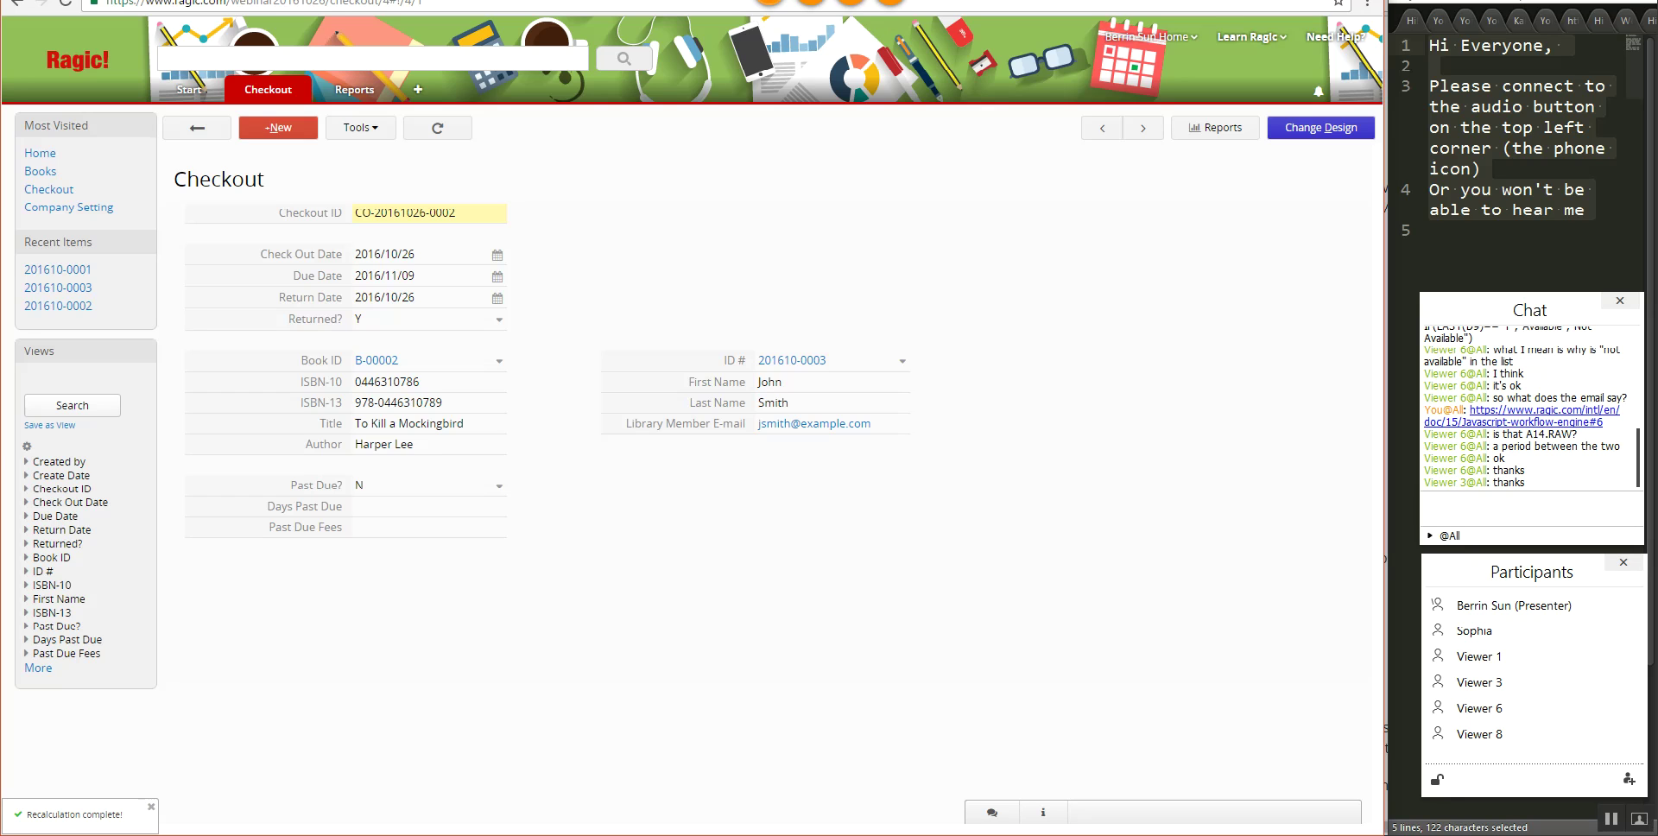
left_click(419, 1)
left_click(561, 234)
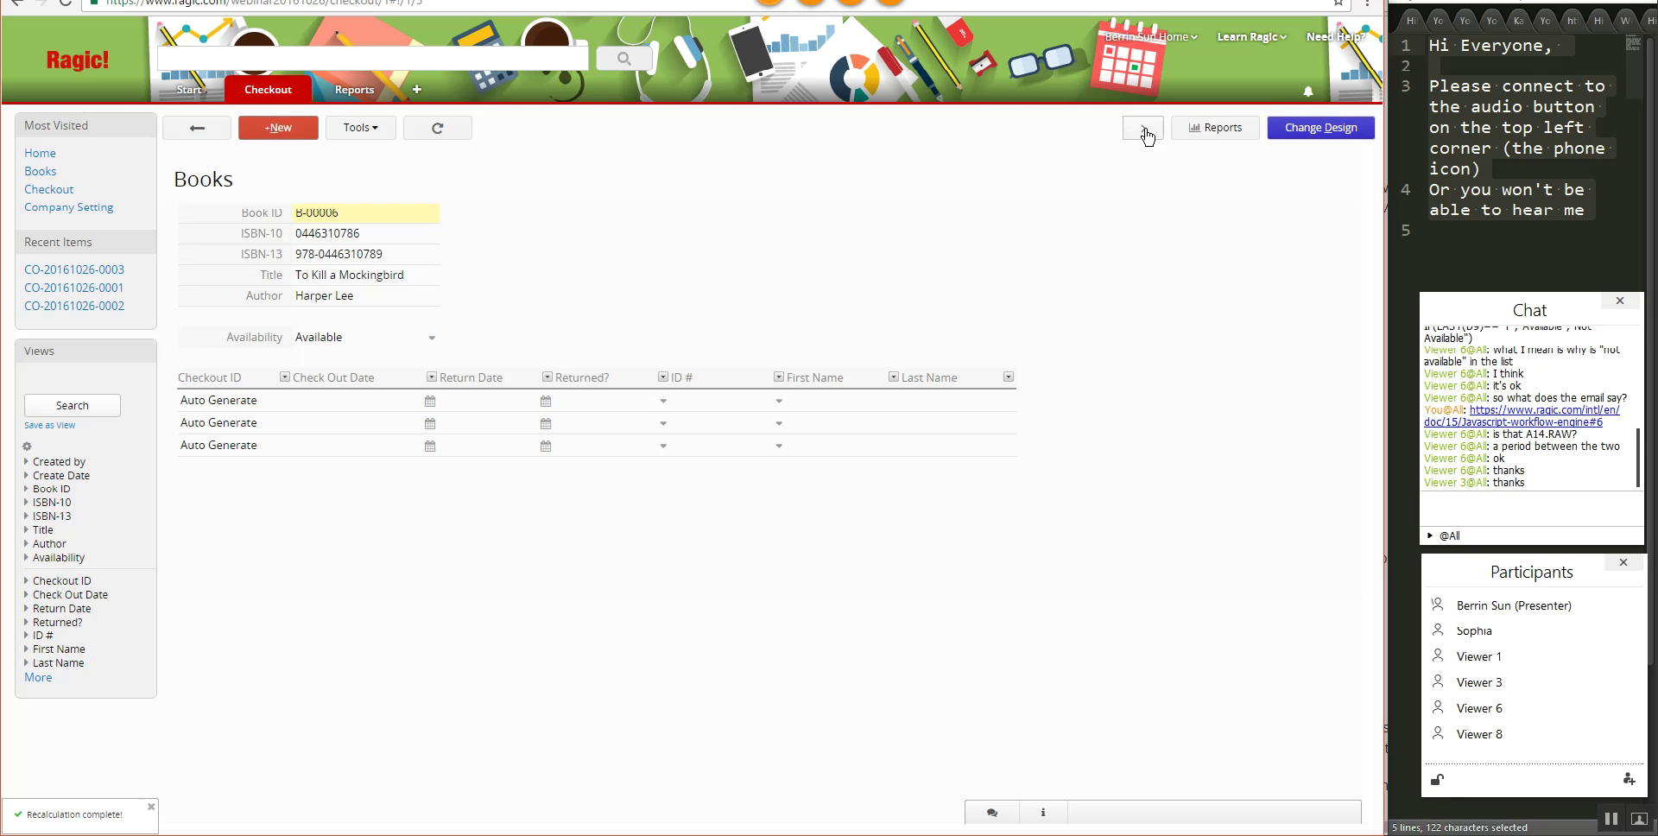
left_click(1144, 129)
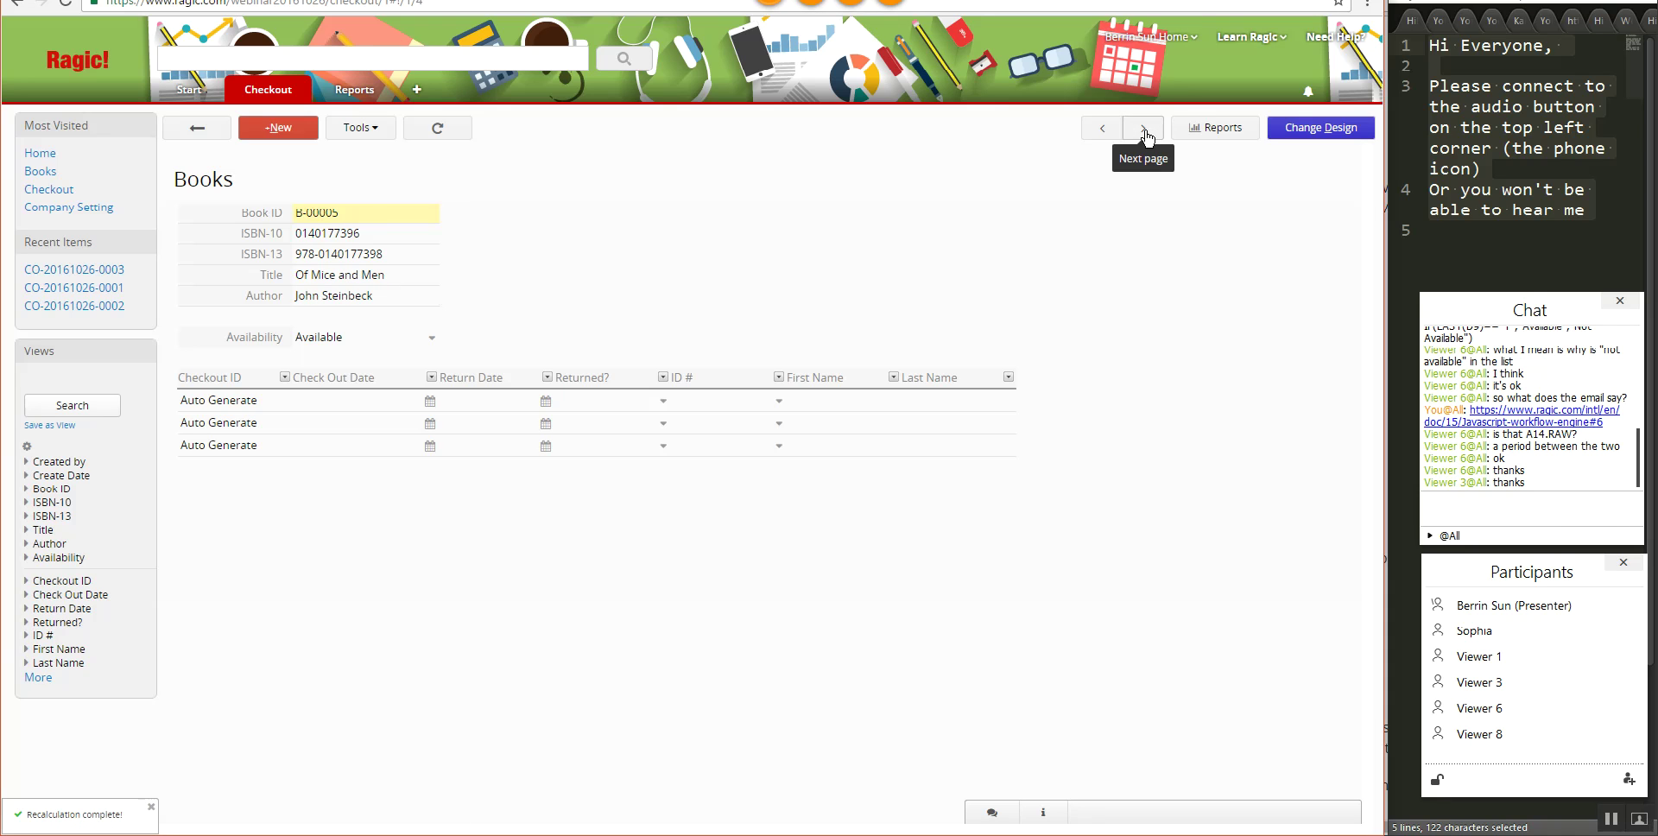
left_click(1145, 130)
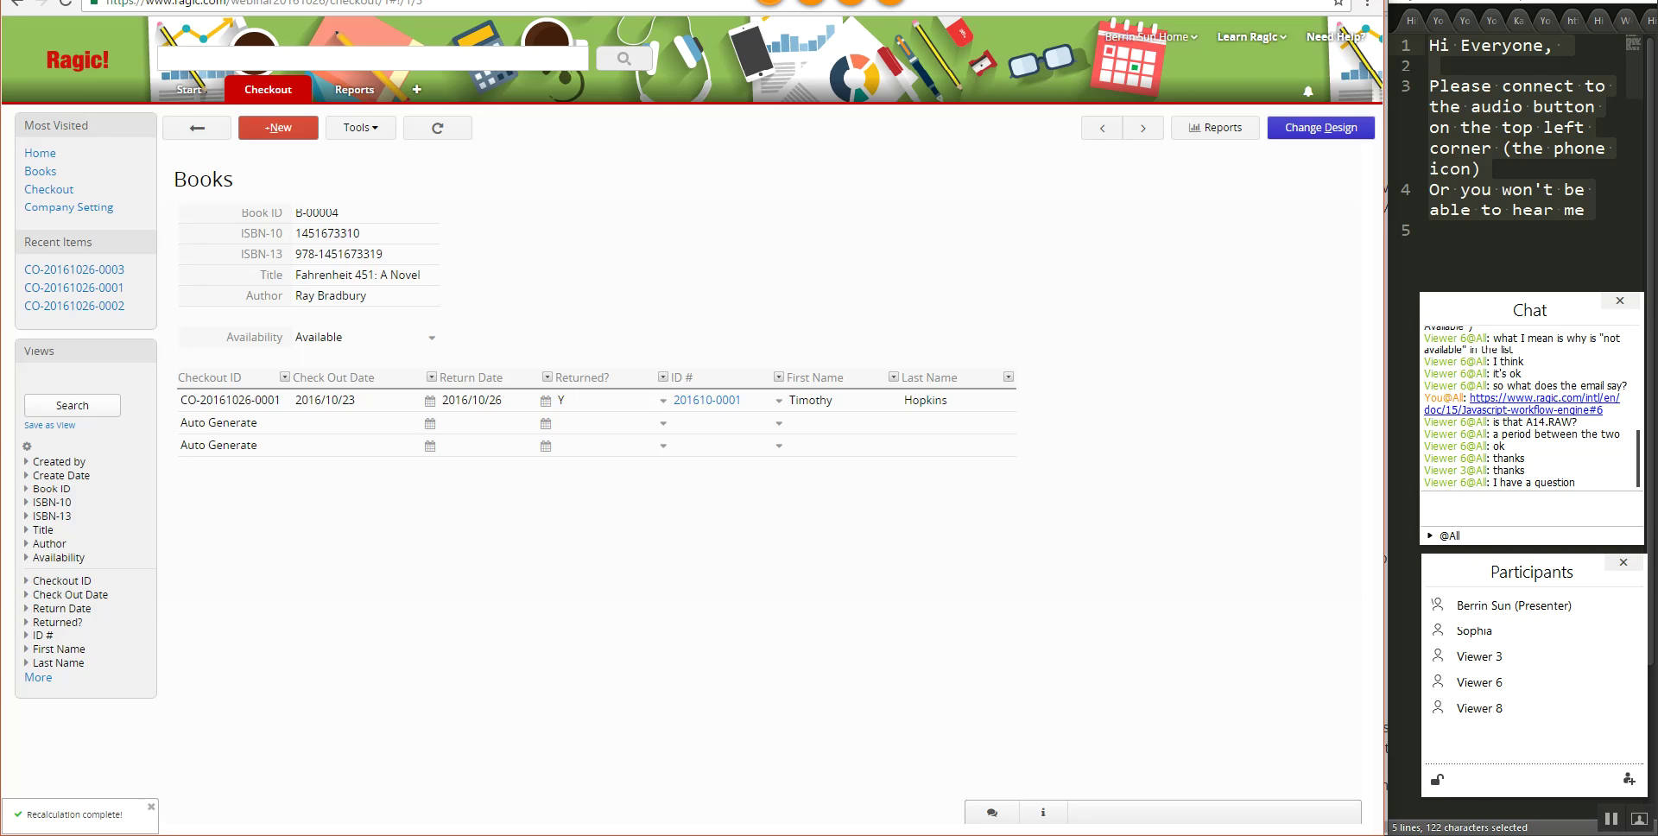
- Show the Ragic Books page full screen with F11, then bring up File Explorer
key("alt+Tab")
key("F11")
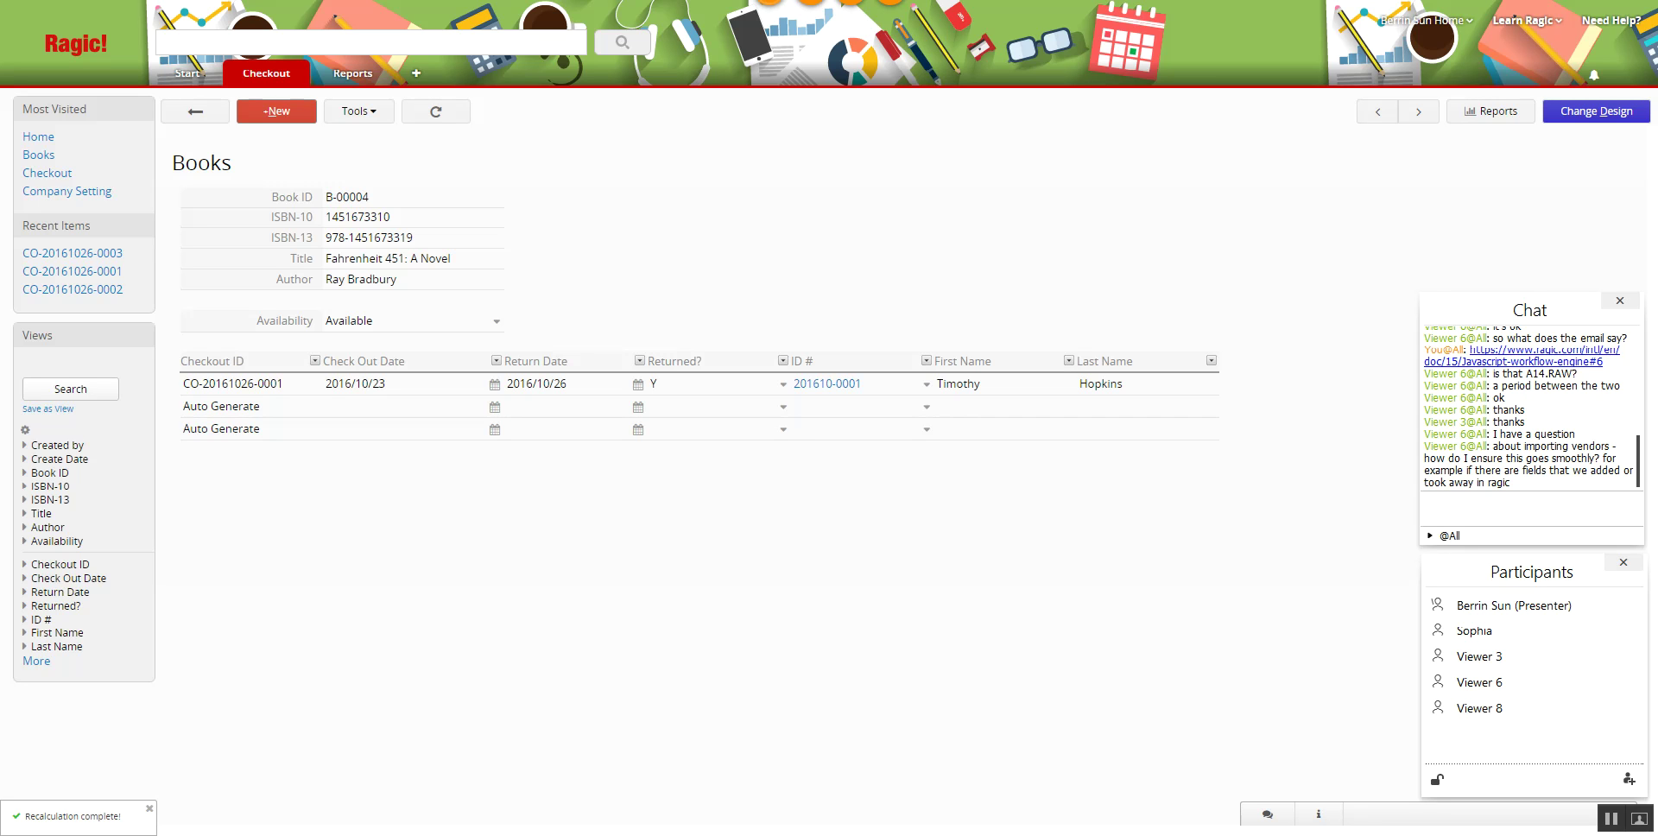
key("alt+Tab")
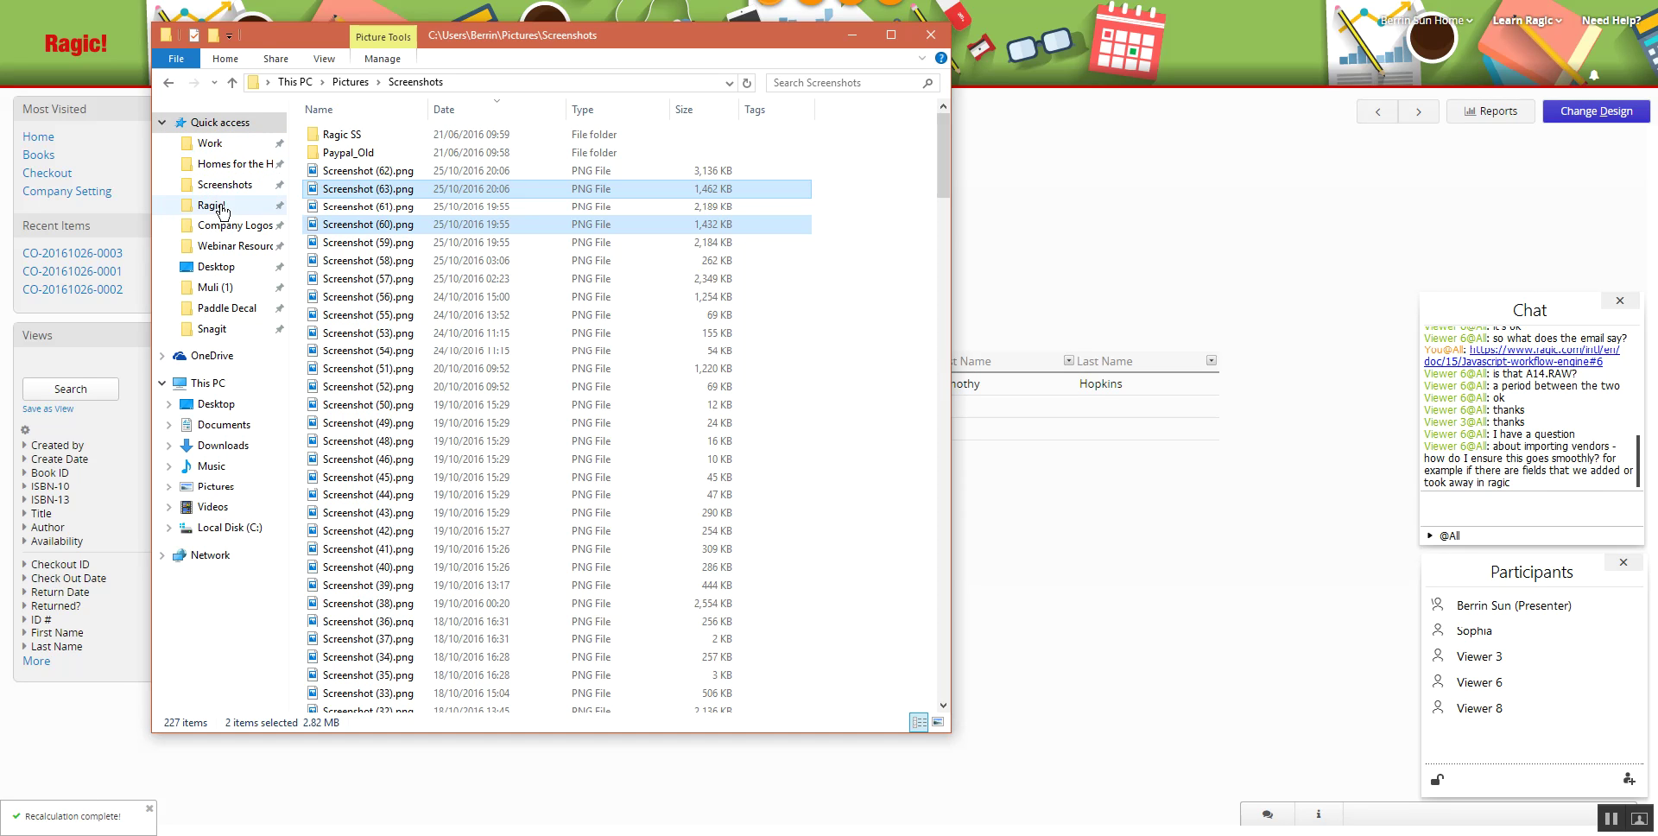
- Open Customers.csv from Documents > Ragic! > Webinar Resources in Excel
left_click(215, 205)
double_click(366, 620)
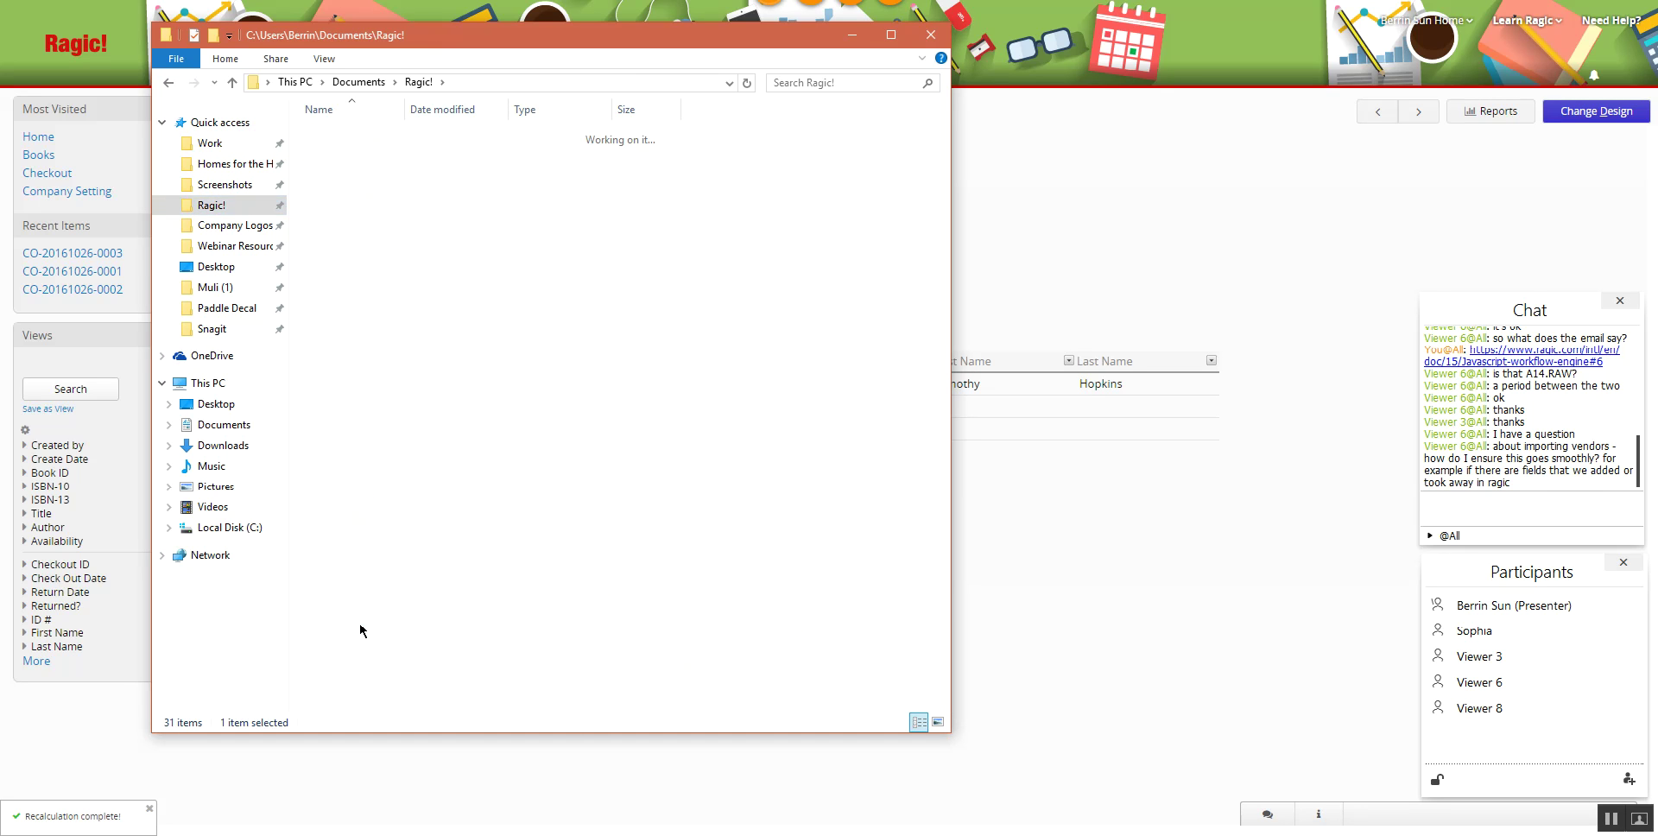
left_click(404, 155)
double_click(403, 156)
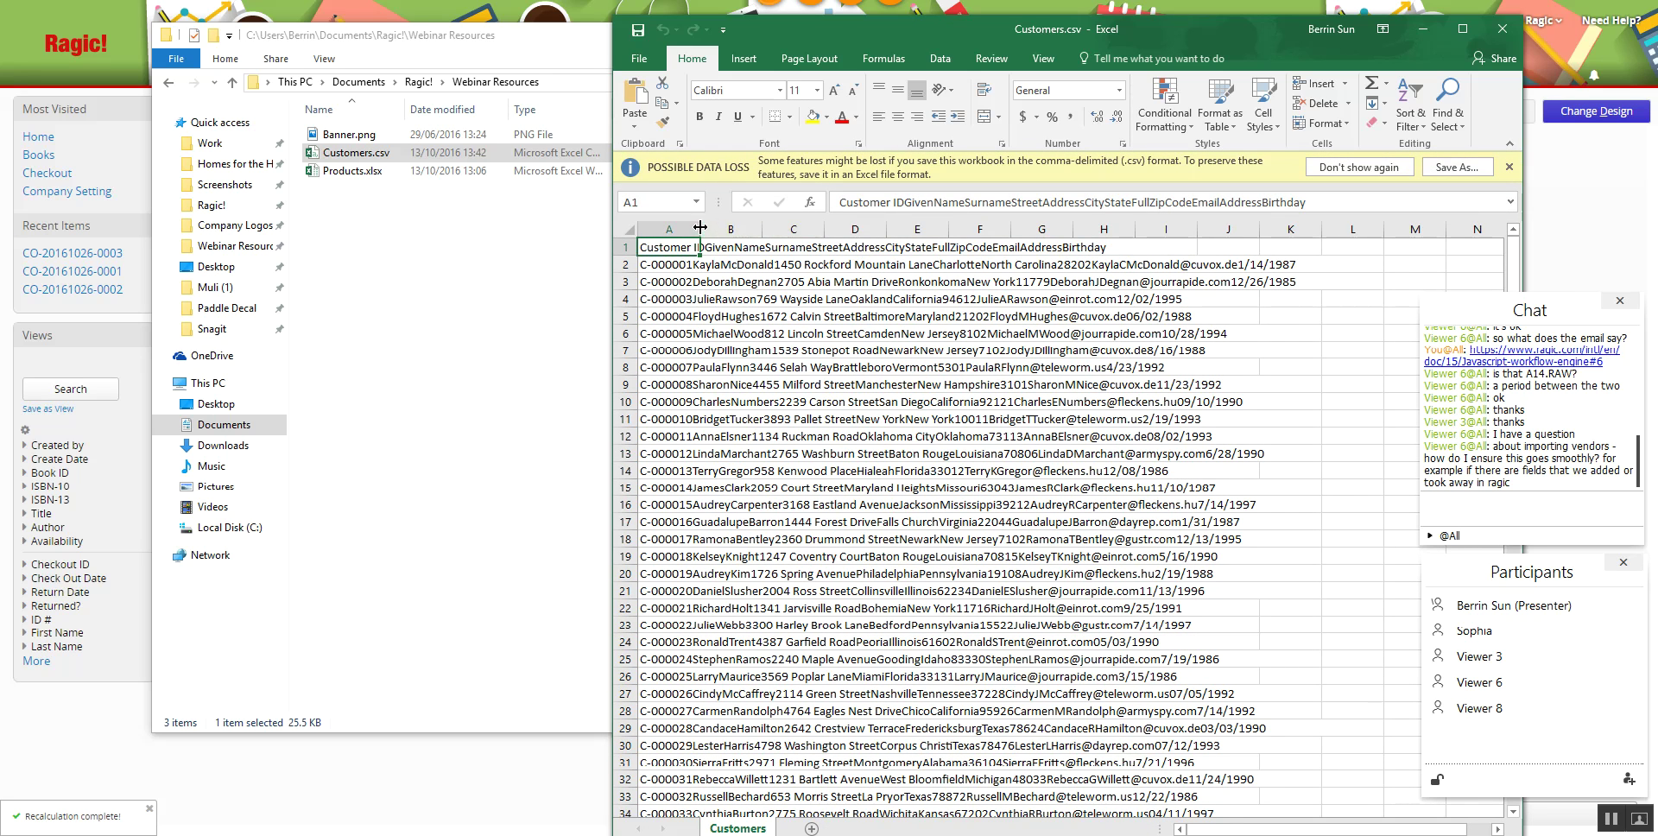
- Autofit column A, close Excel without saving, and return to the Ragic Books record
double_click(700, 229)
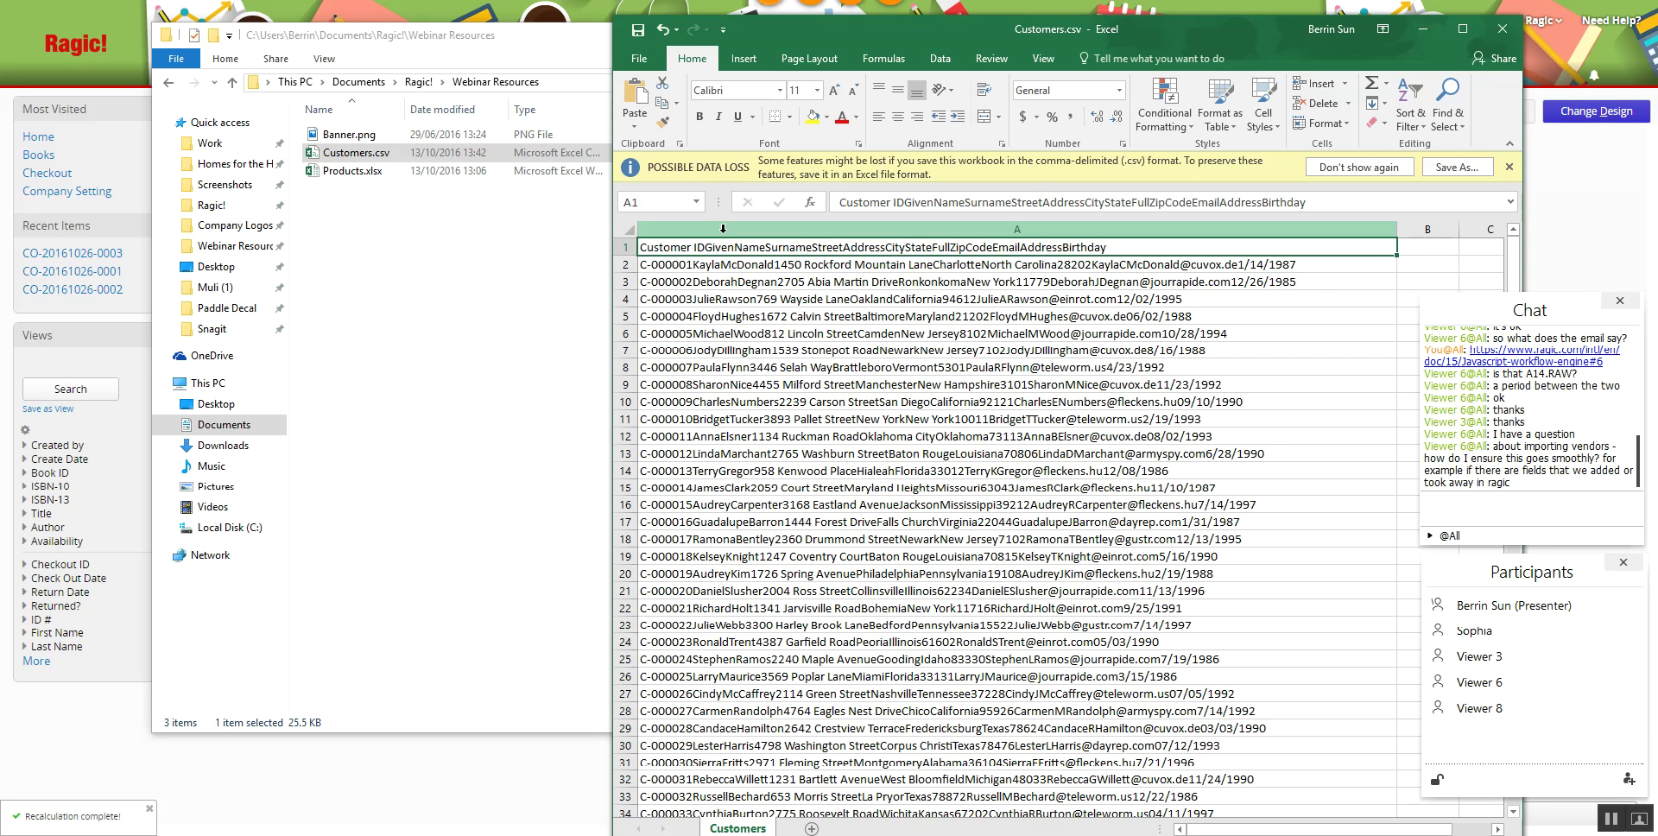
left_click(1492, 38)
left_click(827, 417)
left_click(1175, 490)
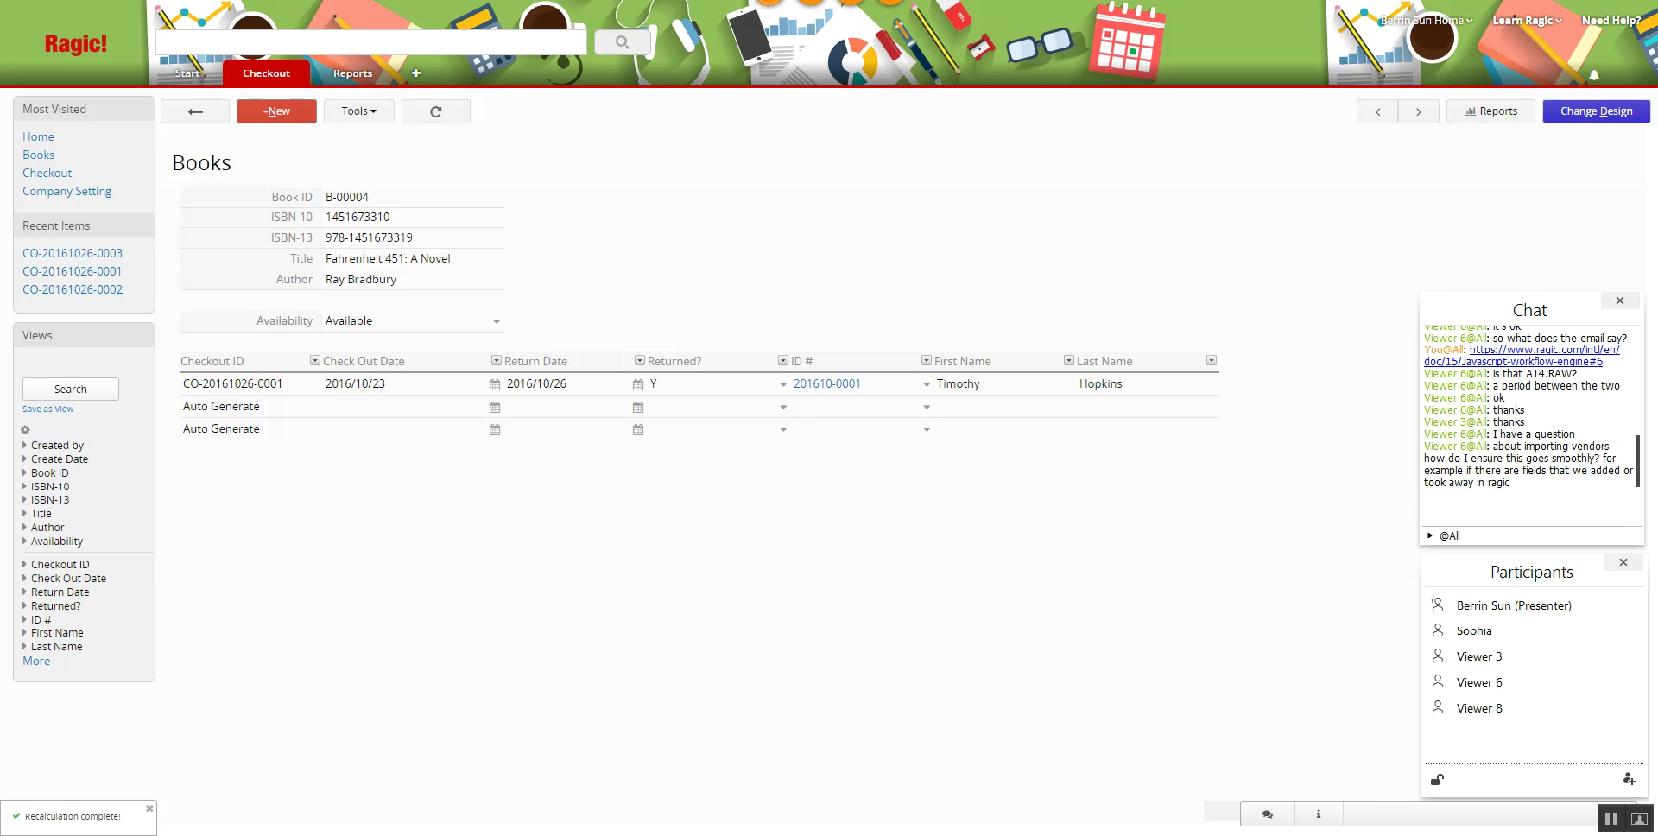
- Load the Ragic User Guide in a new tab via 'intl/en' and scroll through its contents
key("ctrl+t")
type("intl/en")
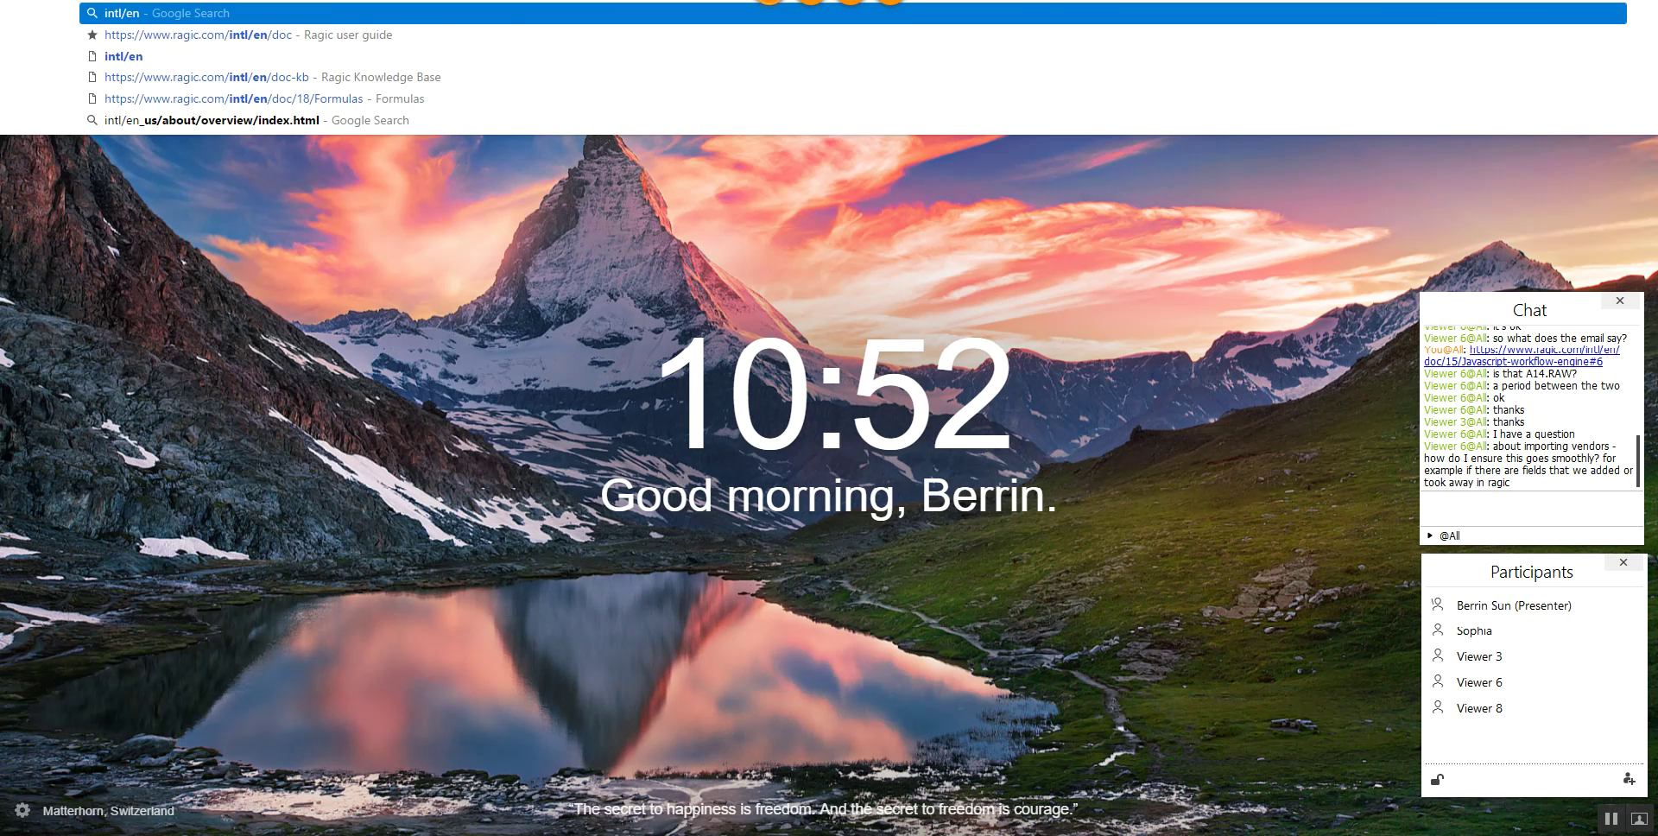
key("Down")
key("Return")
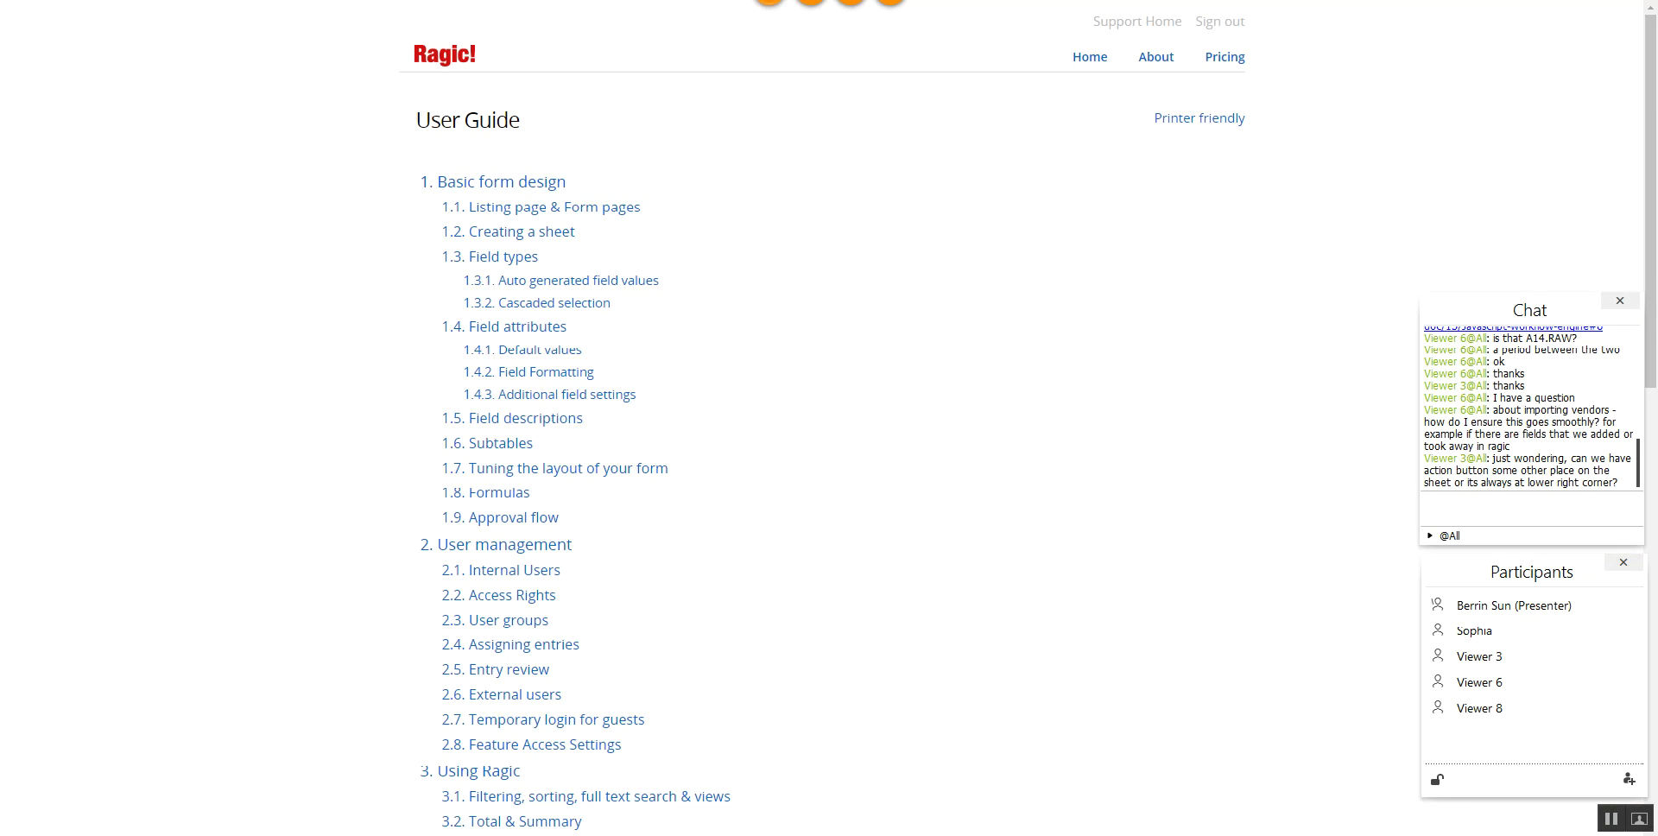
scroll(673, 512, "down", 6)
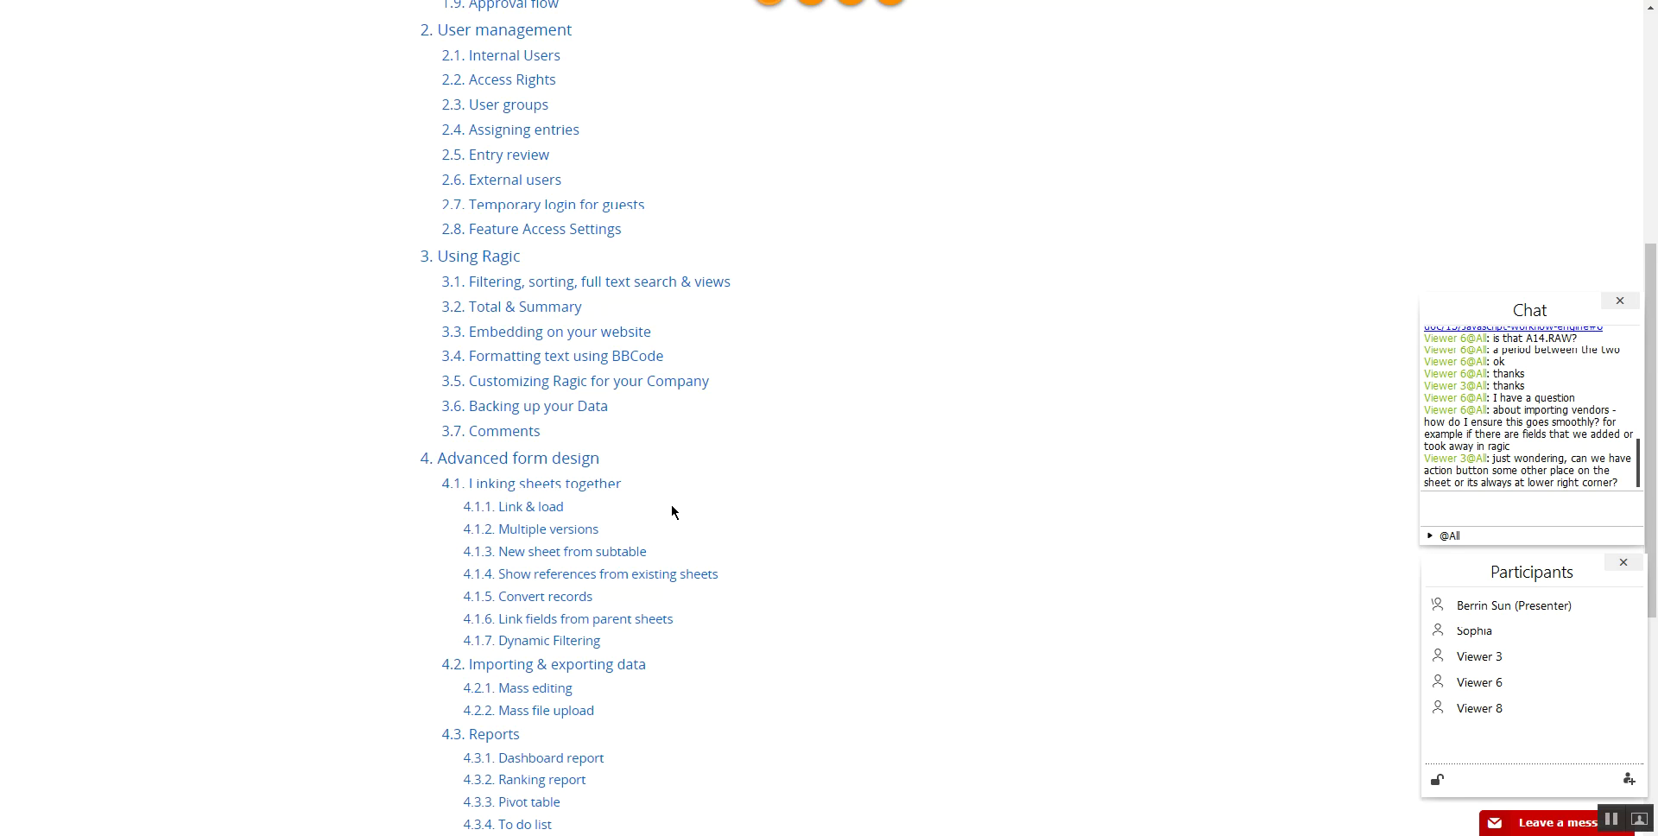
scroll(682, 493, "down", 5)
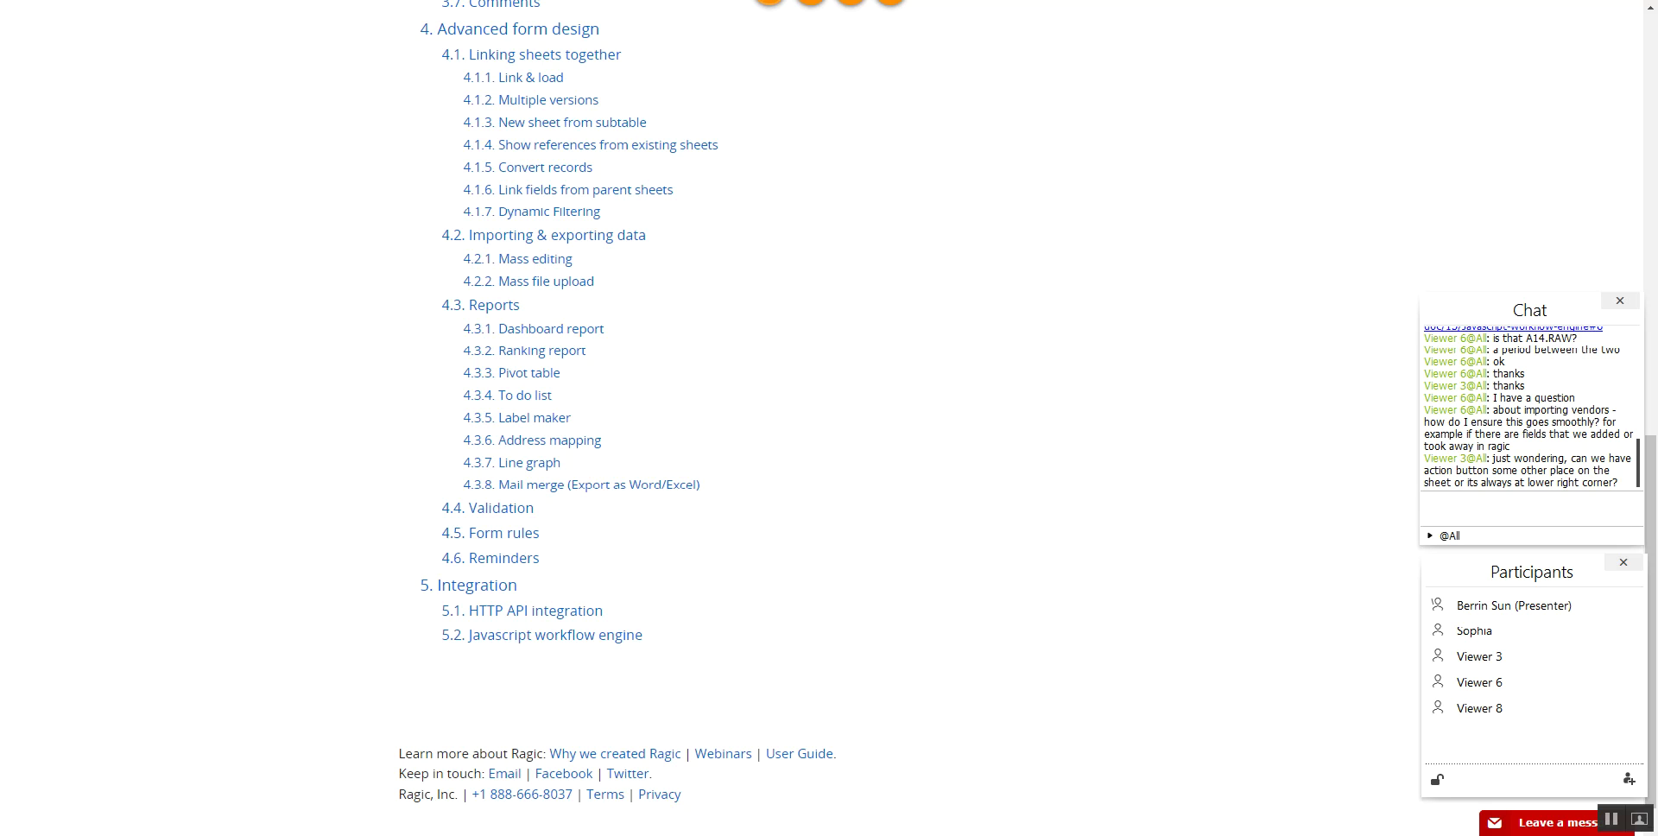
left_click_drag(861, 15, 1279, 33)
- Open the 4.2 Importing & exporting data guide page and paste its link into the webinar chat
left_click(535, 235)
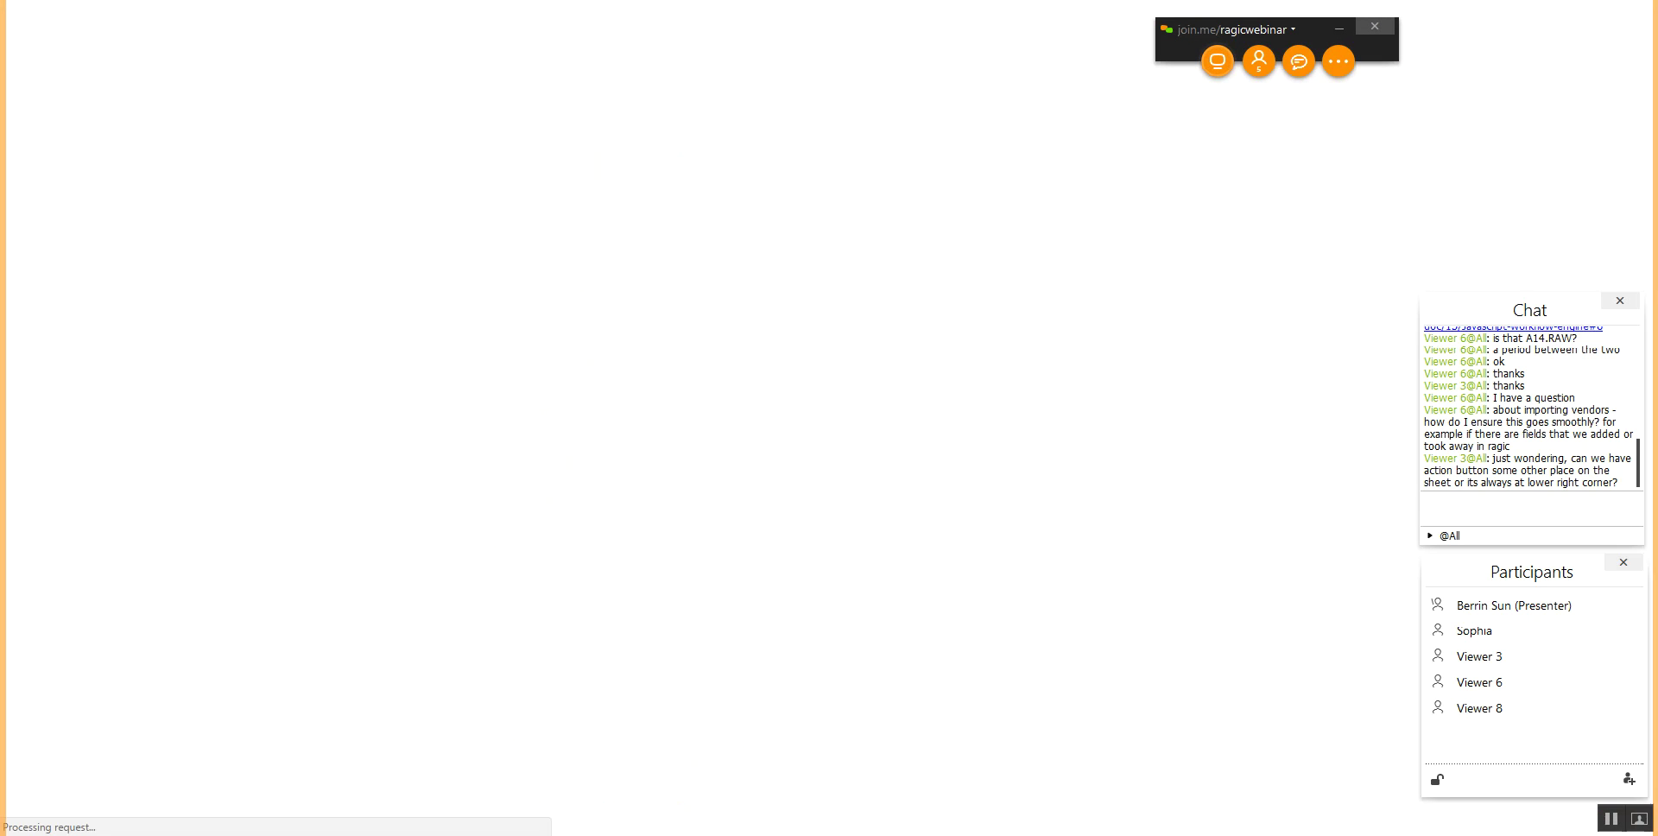
scroll(570, 357, "down", 3)
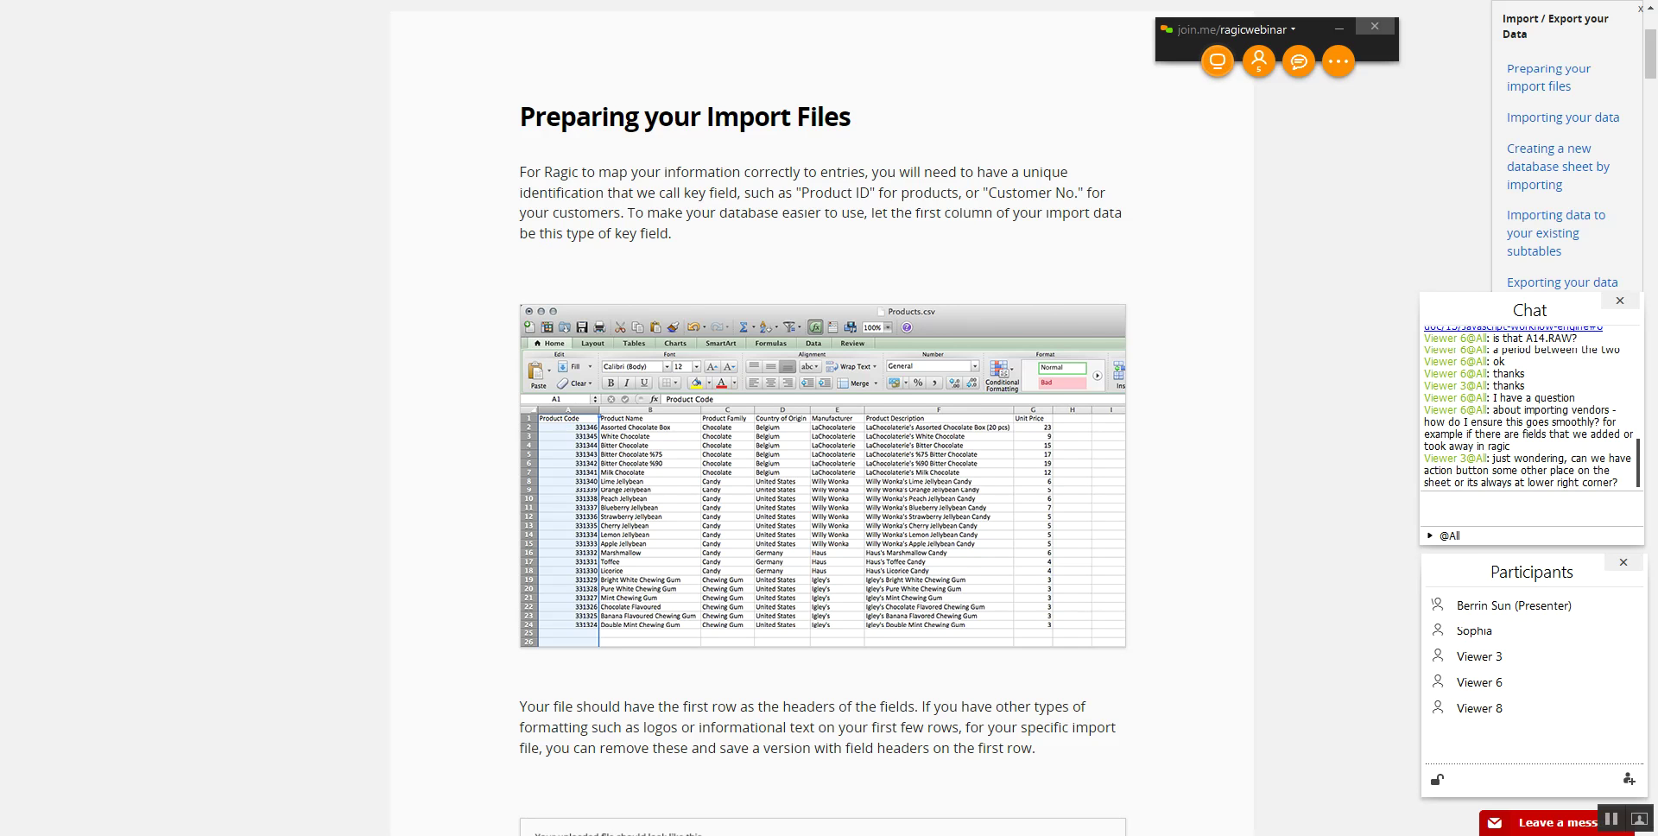
left_click(1478, 501)
type("https://www.ragic.com/intl/en/doc/41/Importing-&-exporting-data")
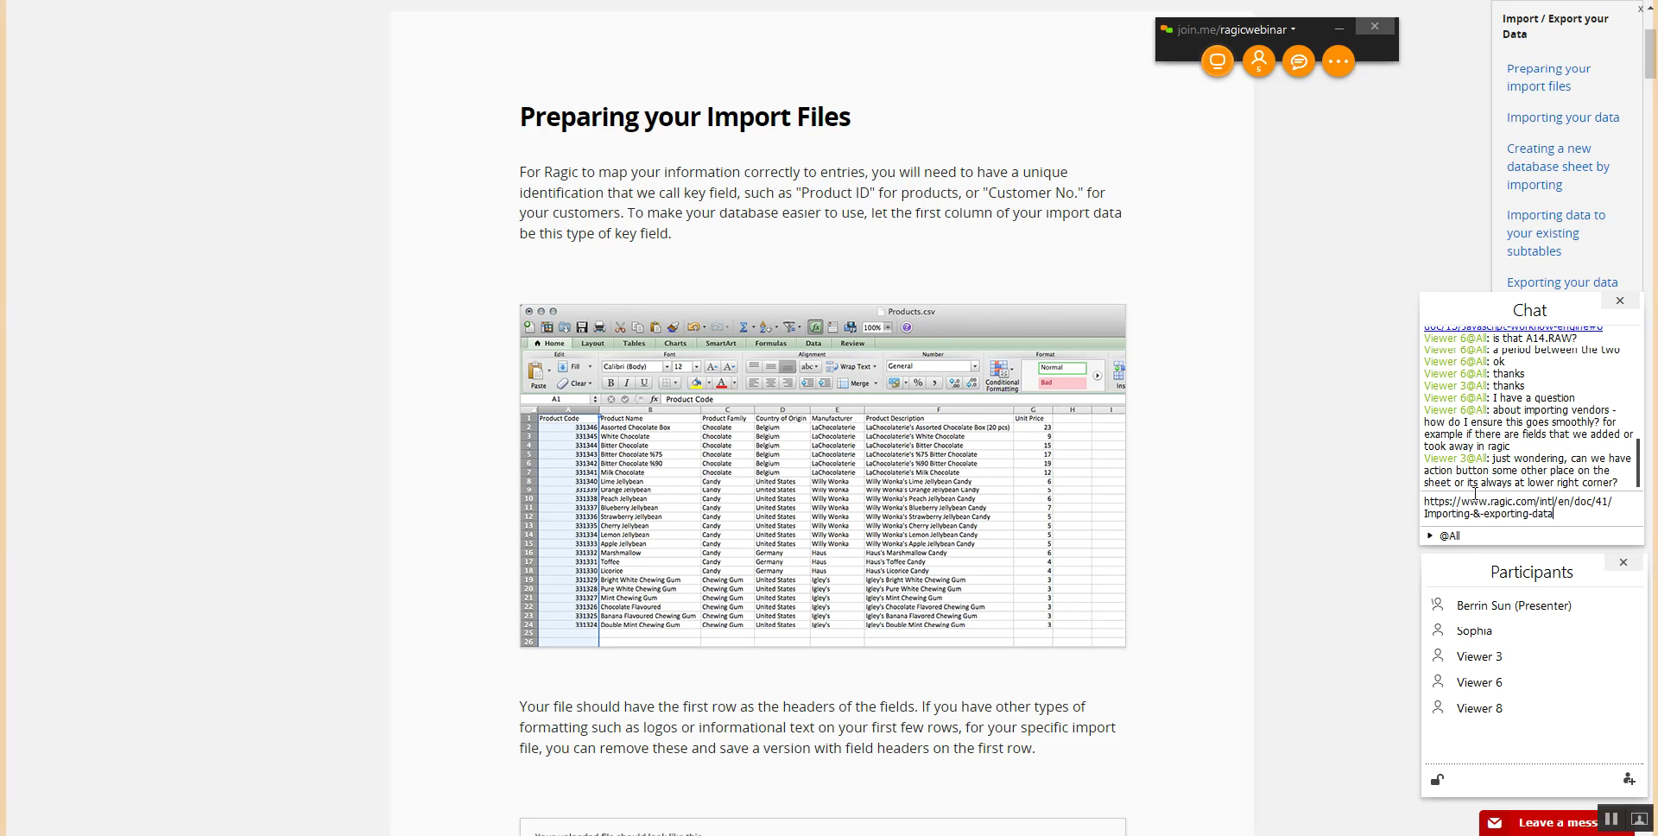
key("Return")
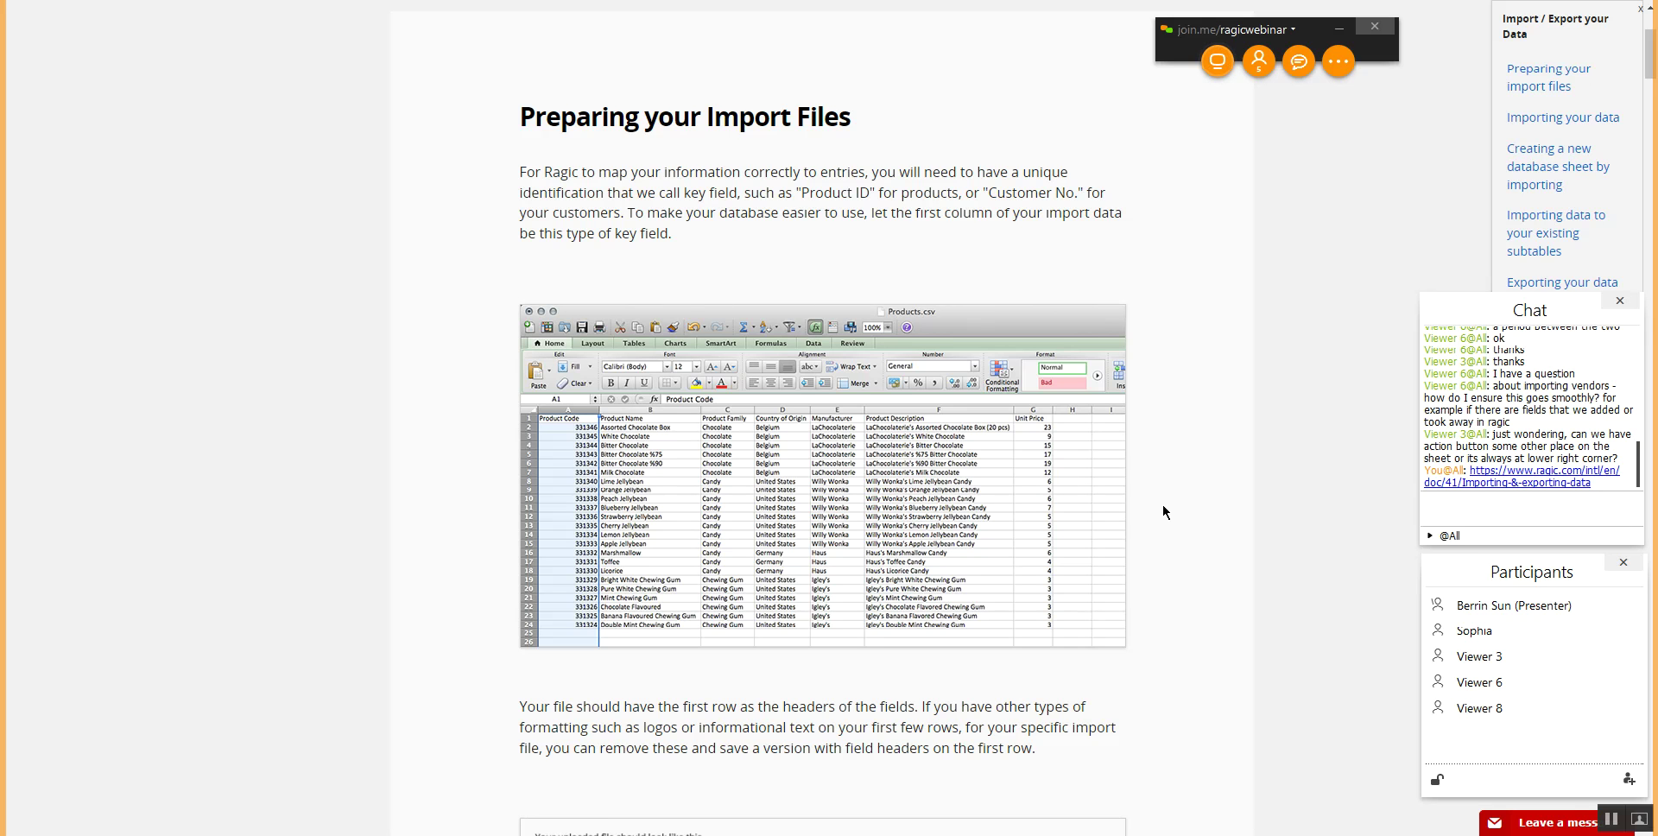
- Scroll down the Importing & exporting data page through field mapping and import policies
scroll(1165, 513, "down", 6)
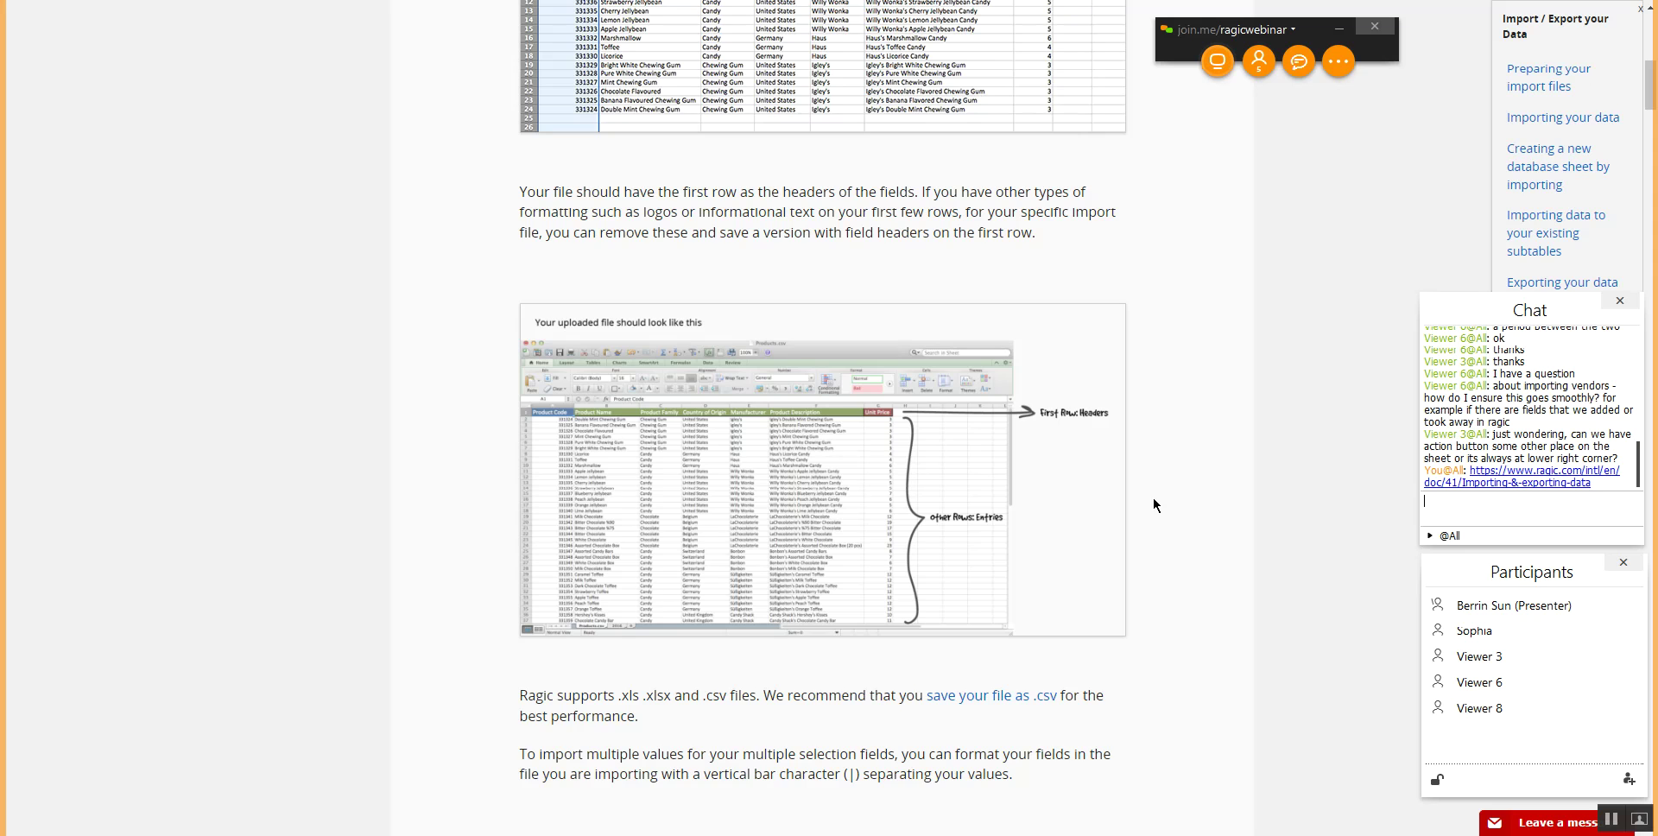
scroll(1155, 505, "down", 10)
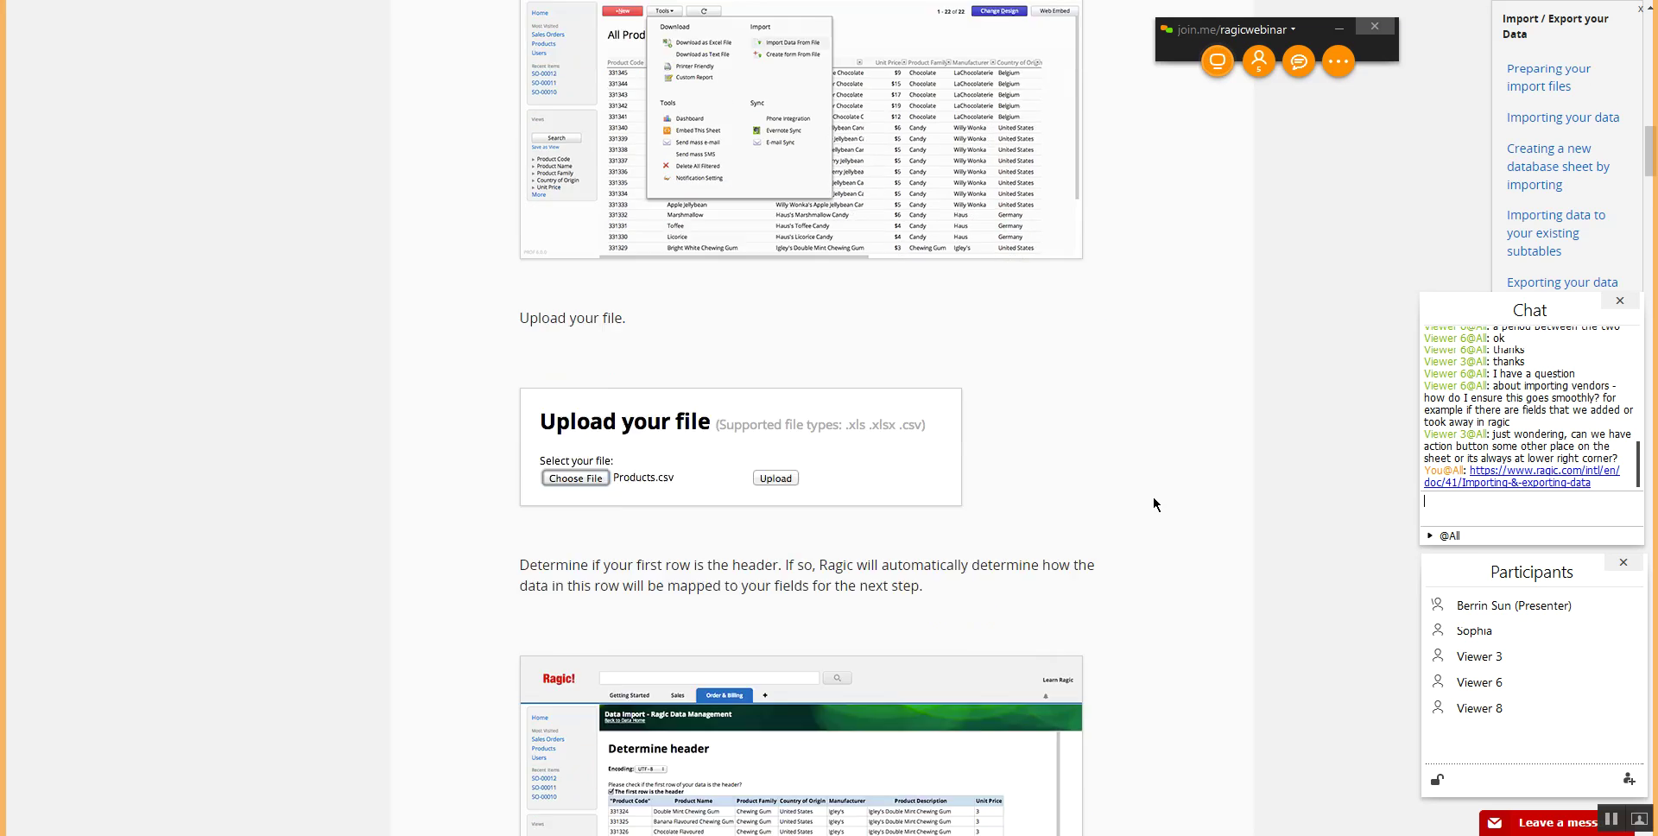
scroll(1155, 505, "down", 4)
scroll(847, 419, "down", 6)
scroll(842, 426, "down", 2)
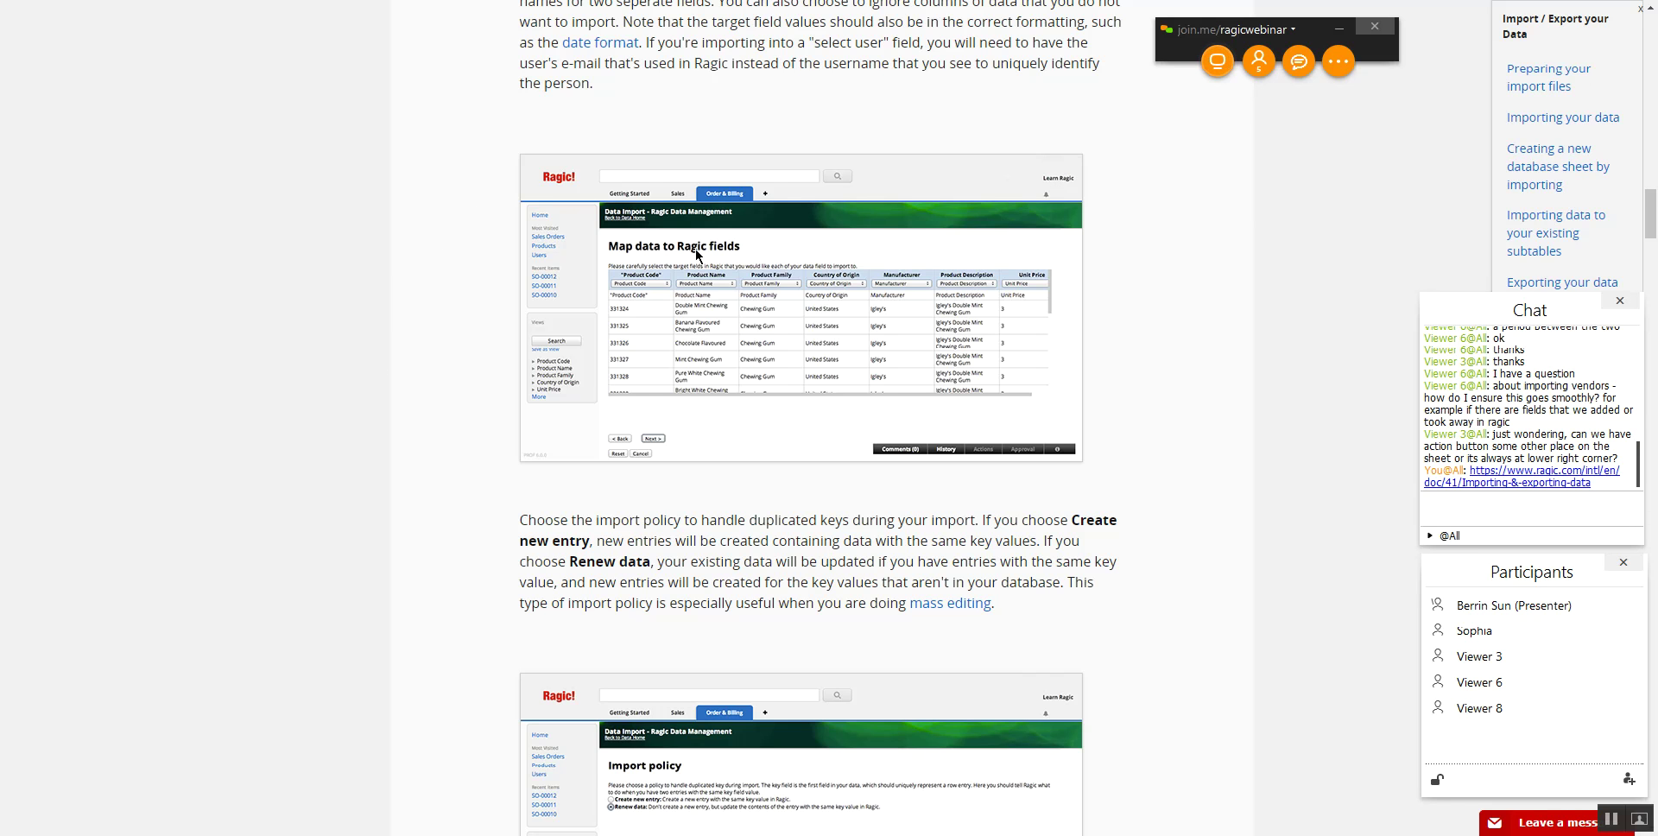
scroll(1196, 511, "down", 6)
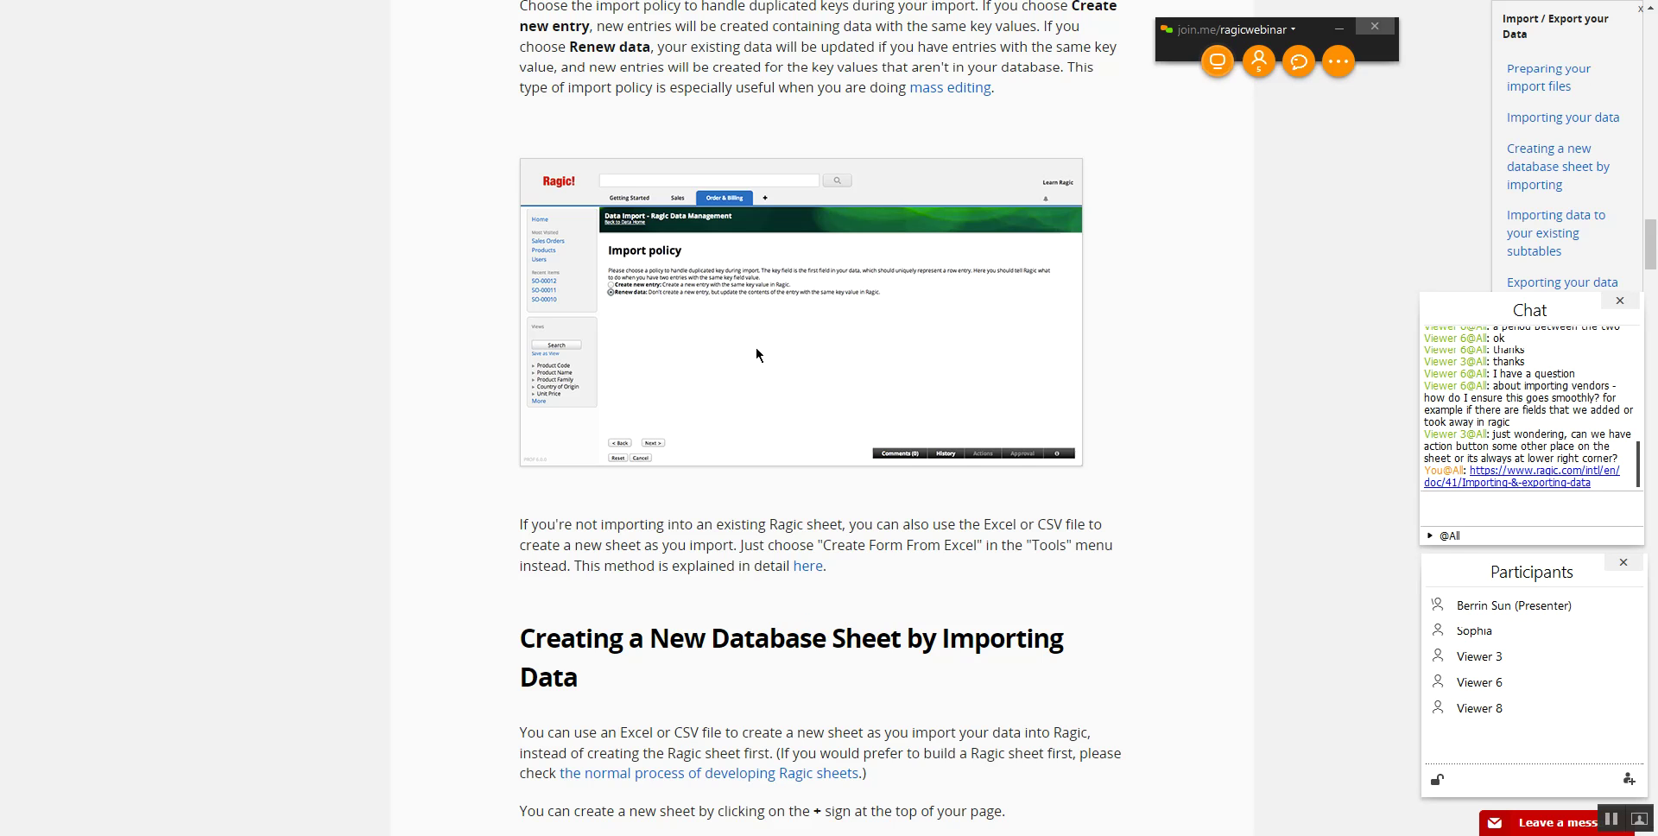
- Scroll the Import/Export guide page to the Import policy section on duplicated keys
scroll(773, 410, "down", 4)
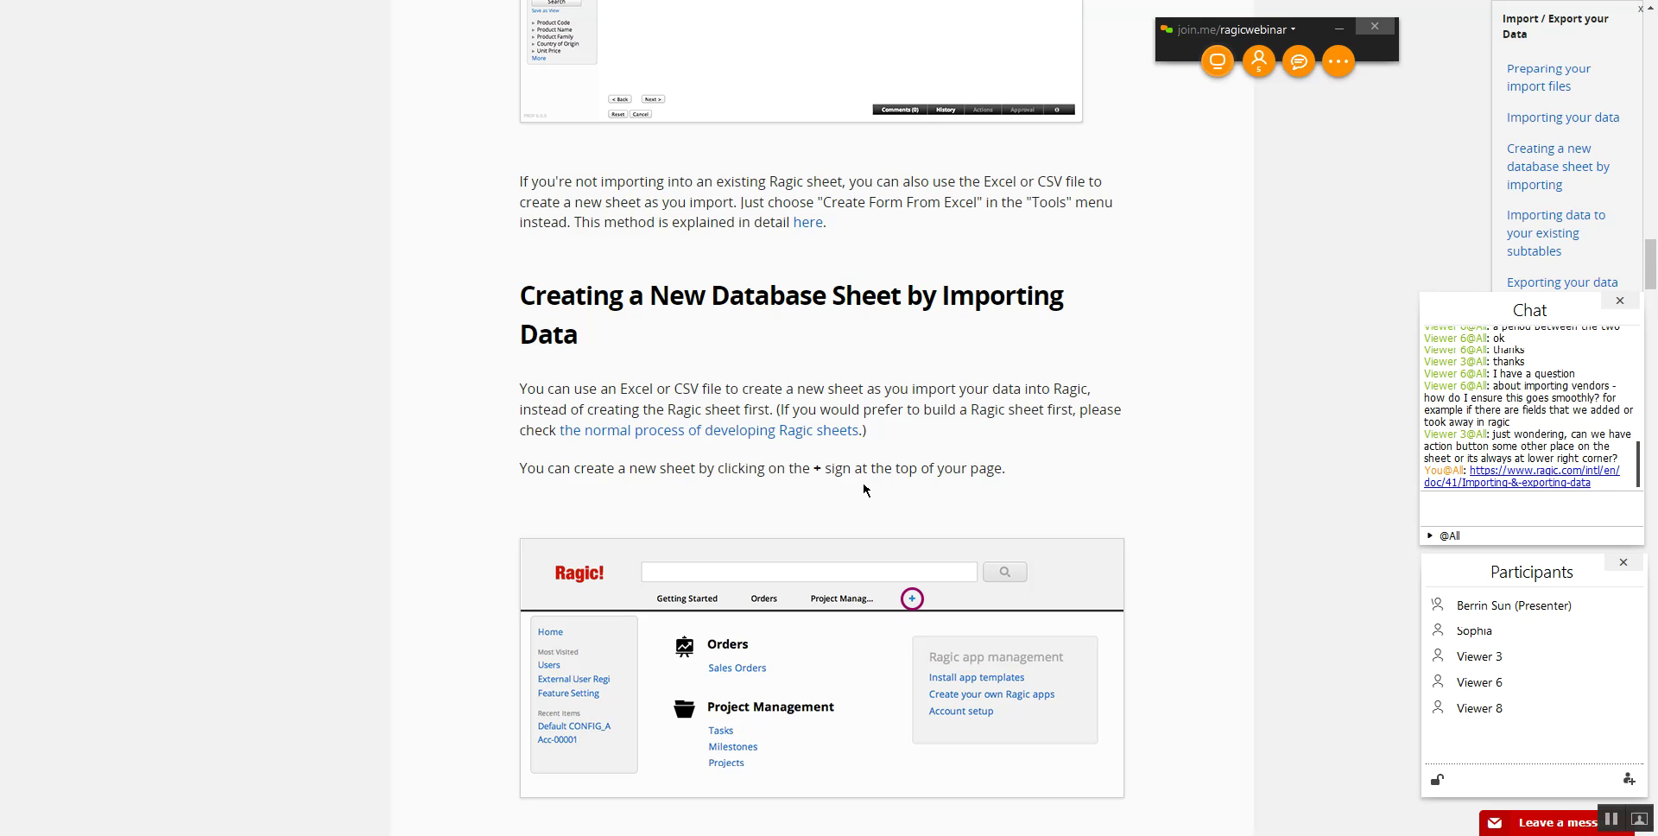
scroll(864, 490, "down", 4)
scroll(863, 490, "up", 9)
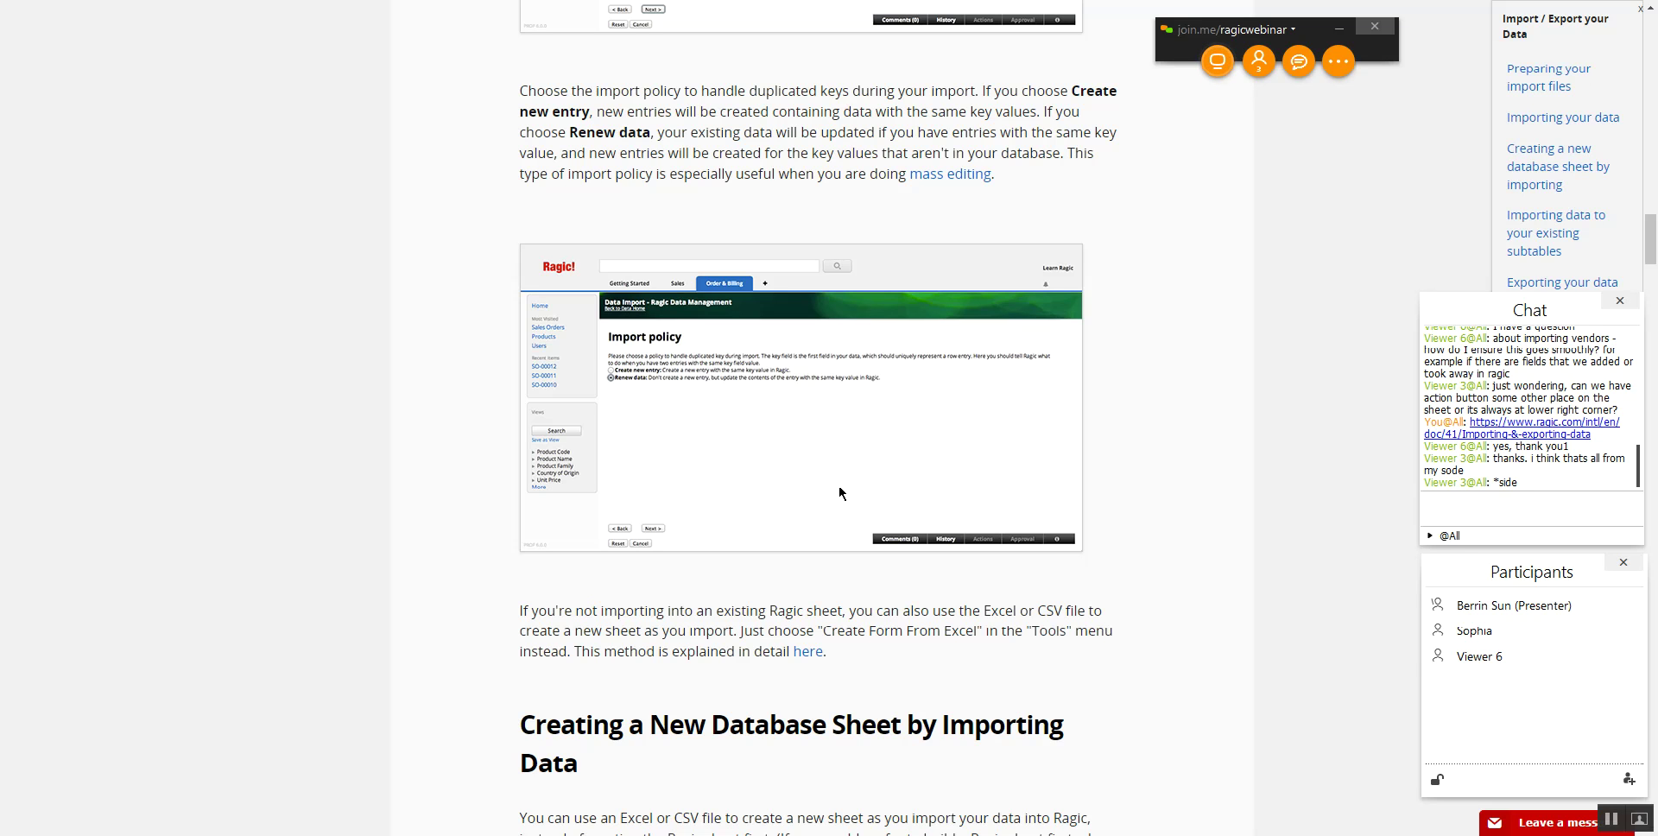
- Send the Ragic support e-mail address to all attendees in the join.me chat
left_click(1550, 519)
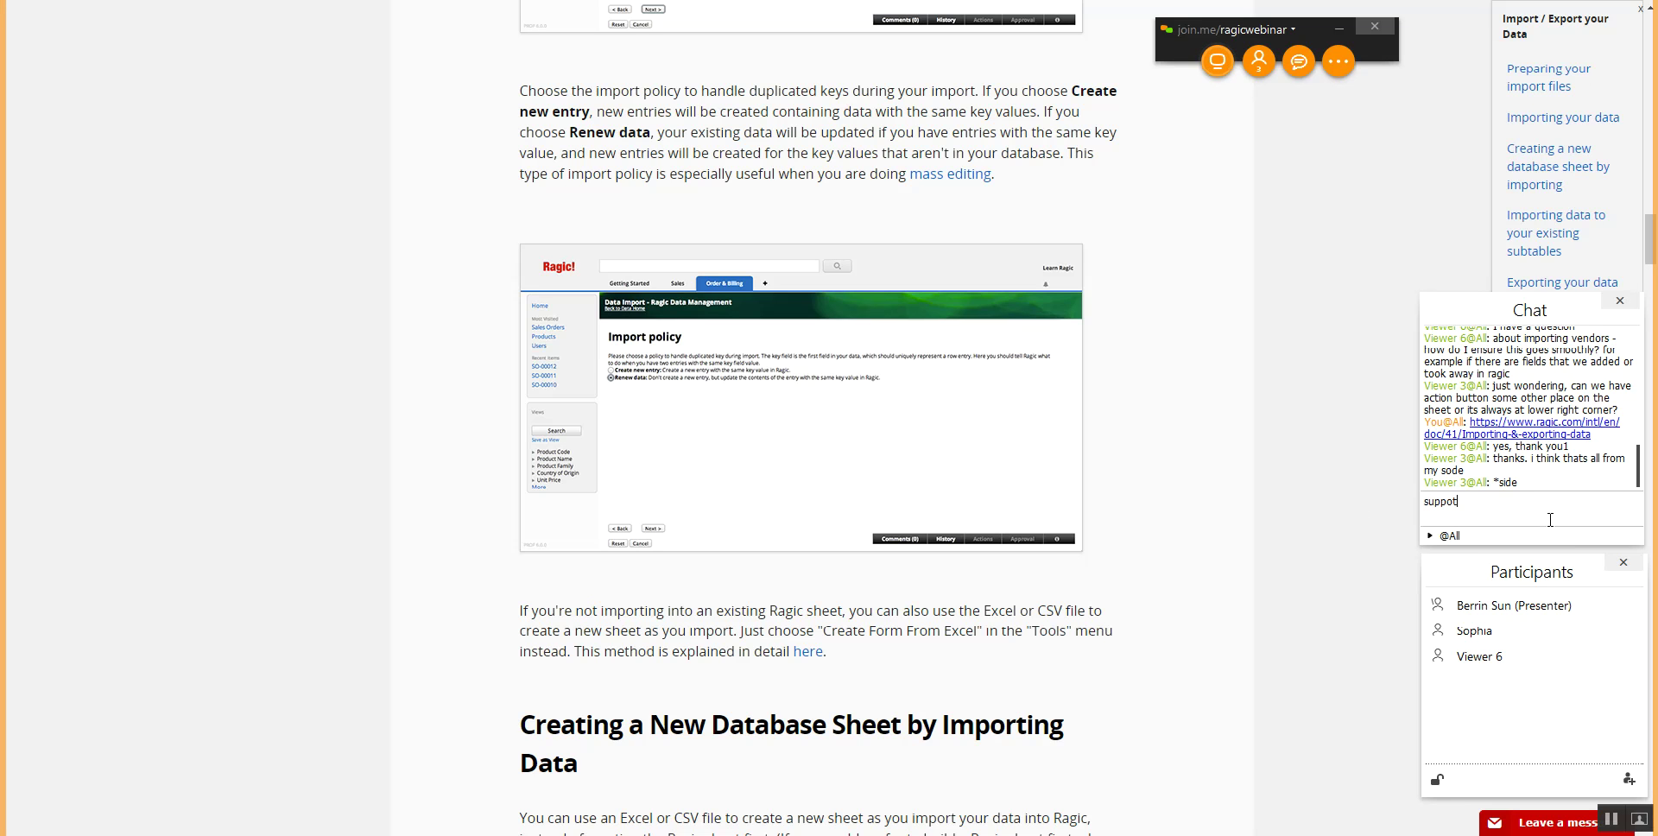
key("Return")
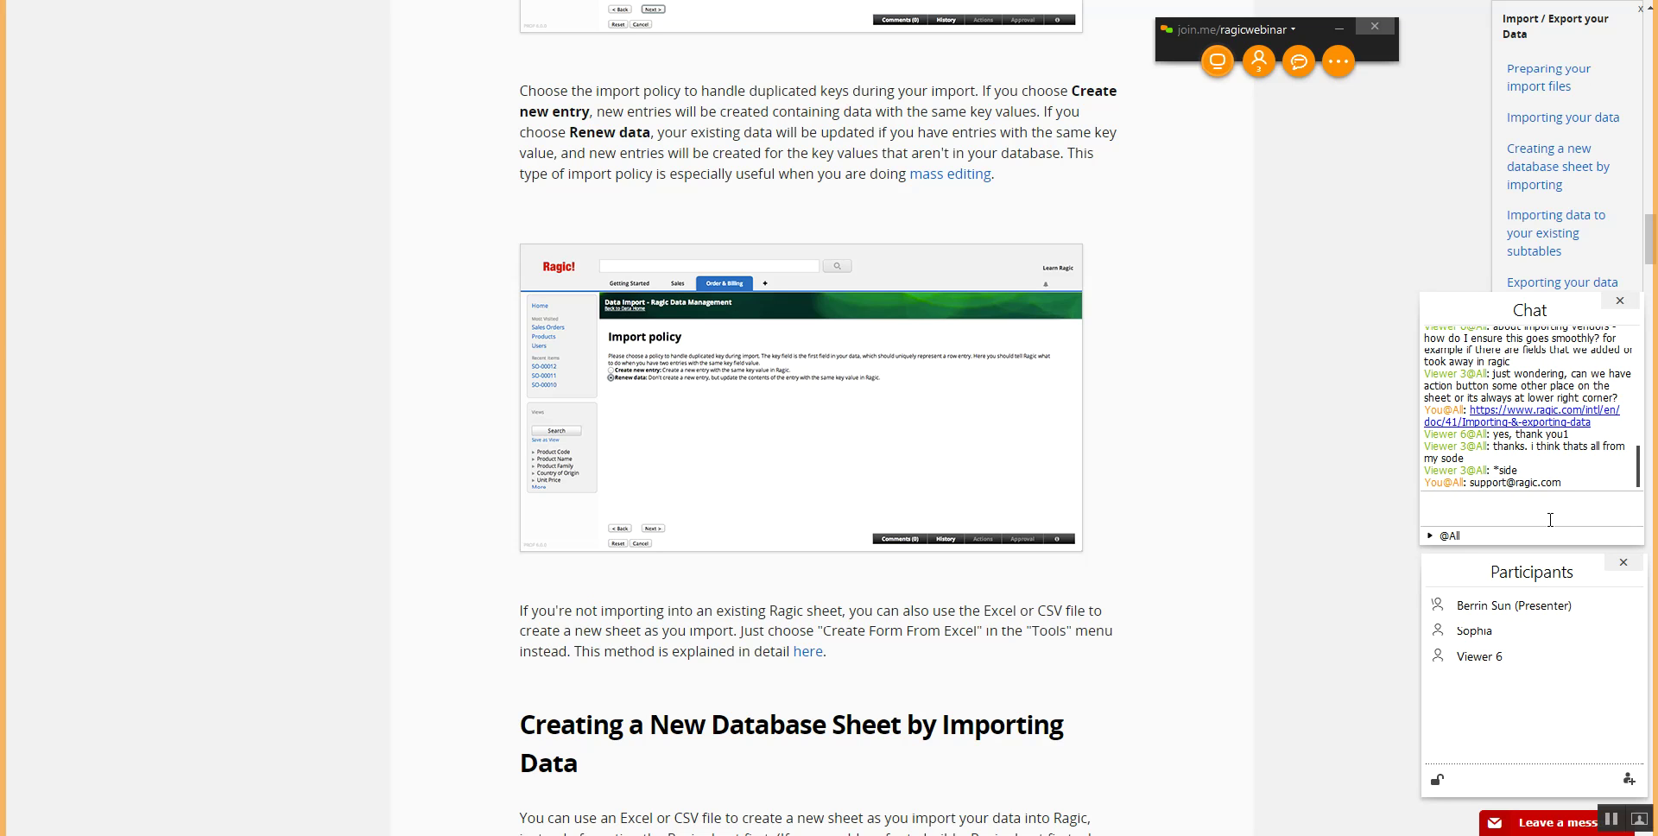